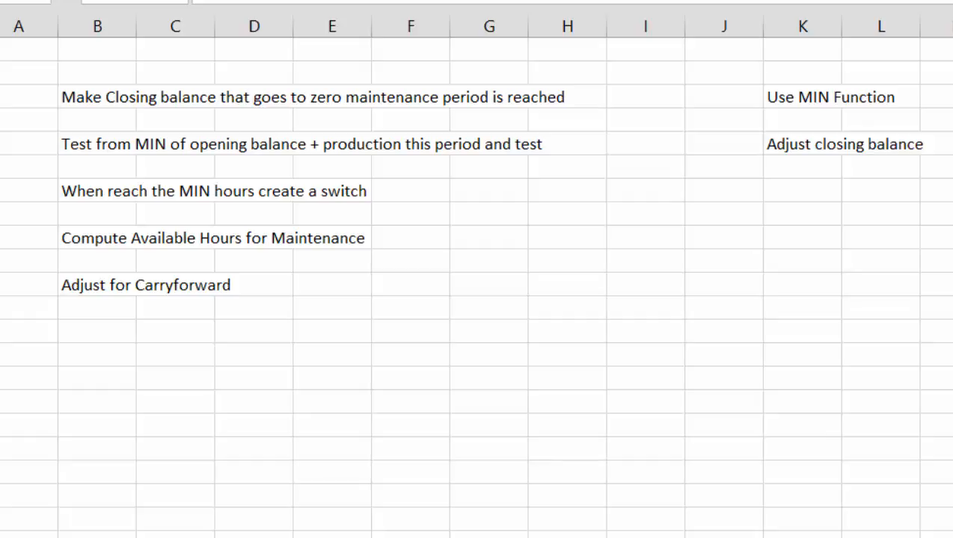
- Open the next worksheet with the 20,000-hour criteria and inspect its assumptions area and the formula in the Production row
key(ctrl+Page_Down)
click(314, 222)
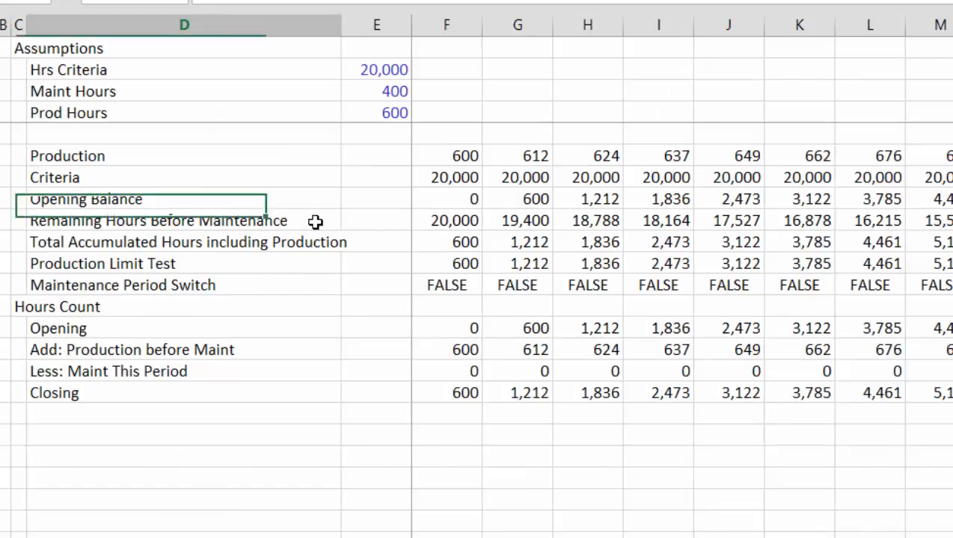
key(Left)
key(Up)
key(Up)
key(Up)
key(Up)
key(Right)
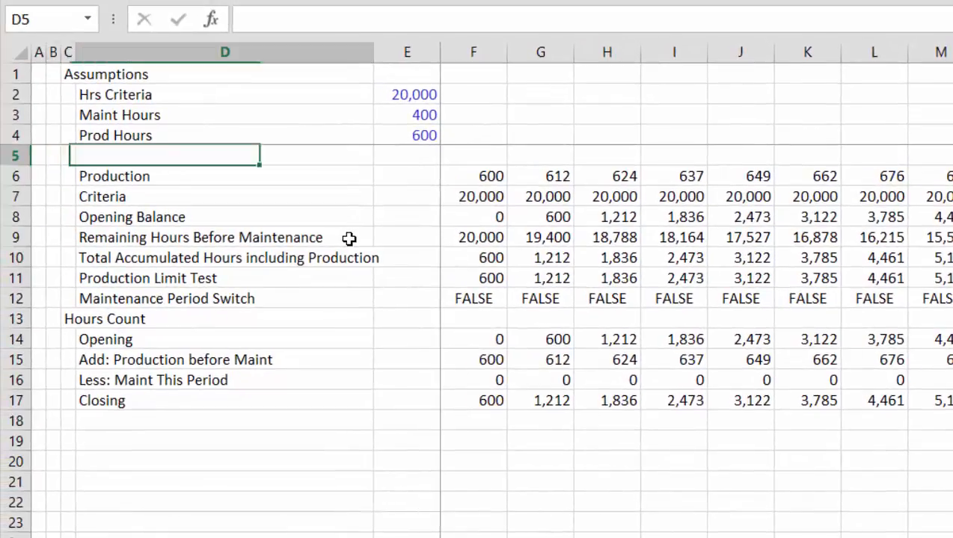
key(Right)
key(Right)
key(Down)
key(Down)
key(Up)
key(Right)
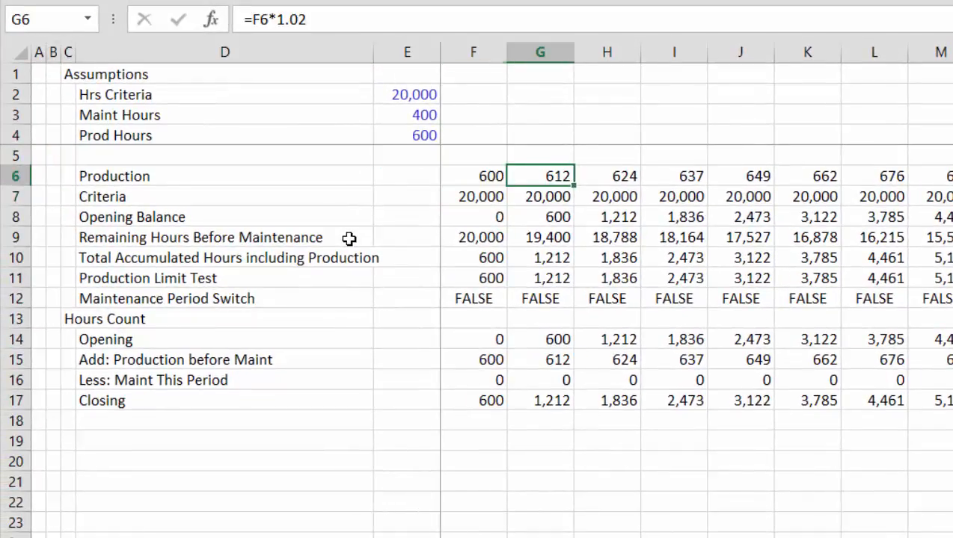
- Review the Production row through the later periods and return to the start of the row
key(Right)
key(Right)
key(Right)
key(ctrl+Right)
key(Left)
key(Left)
key(Left)
key(Left)
key(Left)
key(Left)
key(Left)
key(Left)
key(Left)
key(Left)
key(Left)
key(Left)
key(Left)
key(Left)
key(Left)
key(Left)
key(Left)
key(Left)
key(Left)
key(Left)
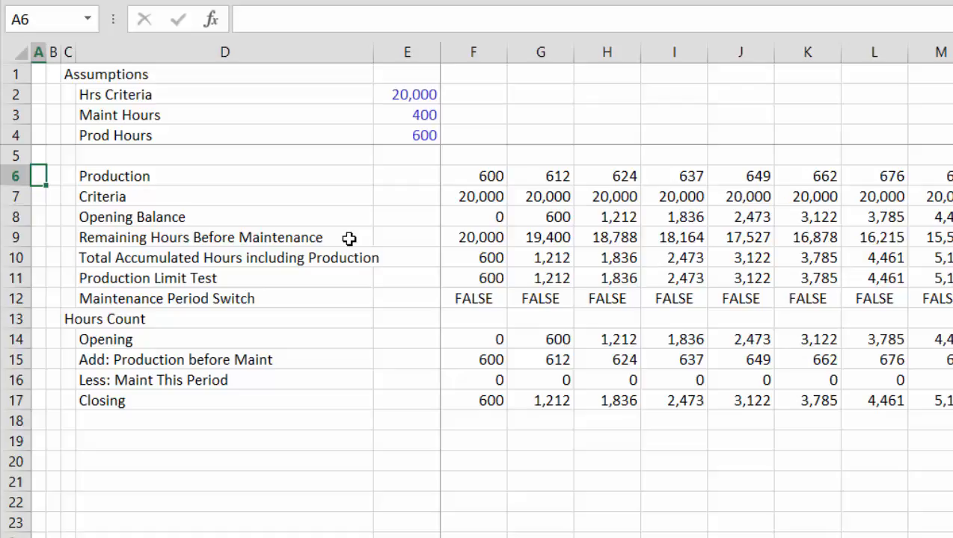
- Examine the Add: Production before Maint row of the Hours Count section up to the first red maintenance period
key(Down)
key(Down)
key(Down)
key(Down)
key(Down)
key(Down)
key(Down)
key(Down)
key(Down)
key(Right)
key(Right)
key(Right)
key(Right)
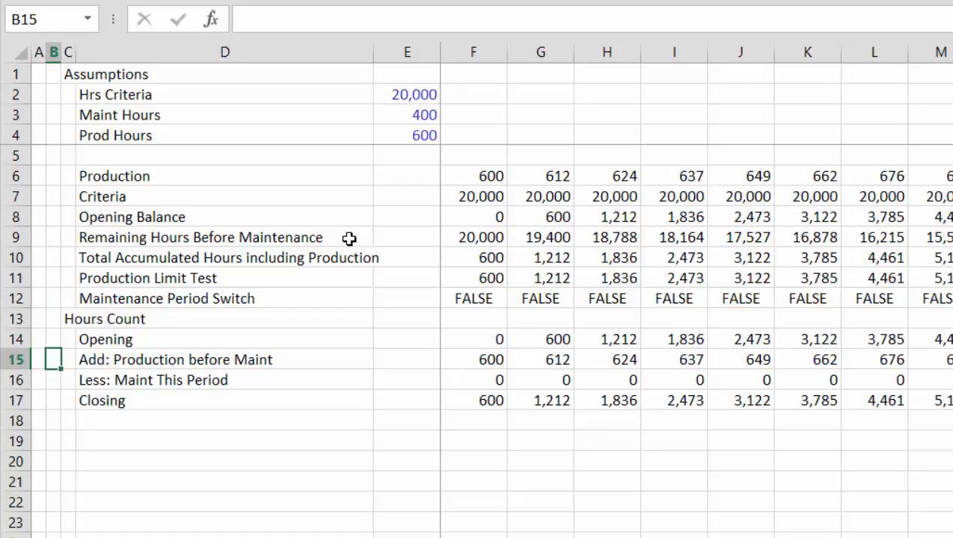
key(Right)
key(Right)
key(Right)
key(Right)
key(Right)
key(Right)
key(Right)
key(Right)
key(Right)
key(Right)
key(Right)
key(Right)
key(Right)
key(Right)
key(Right)
key(Right)
key(Right)
key(Right)
key(Right)
key(Right)
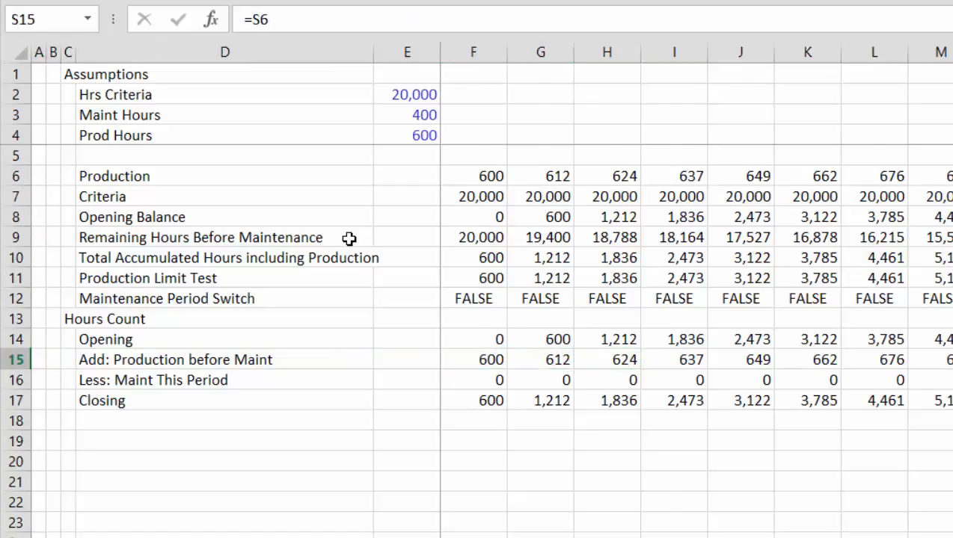
key(Right)
key(Right)
key(Right)
key(Right)
key(Right)
key(Right)
key(Right)
key(Right)
key(Left)
key(Left)
key(Left)
key(Left)
key(Left)
key(Left)
key(Left)
key(Left)
key(Left)
key(Left)
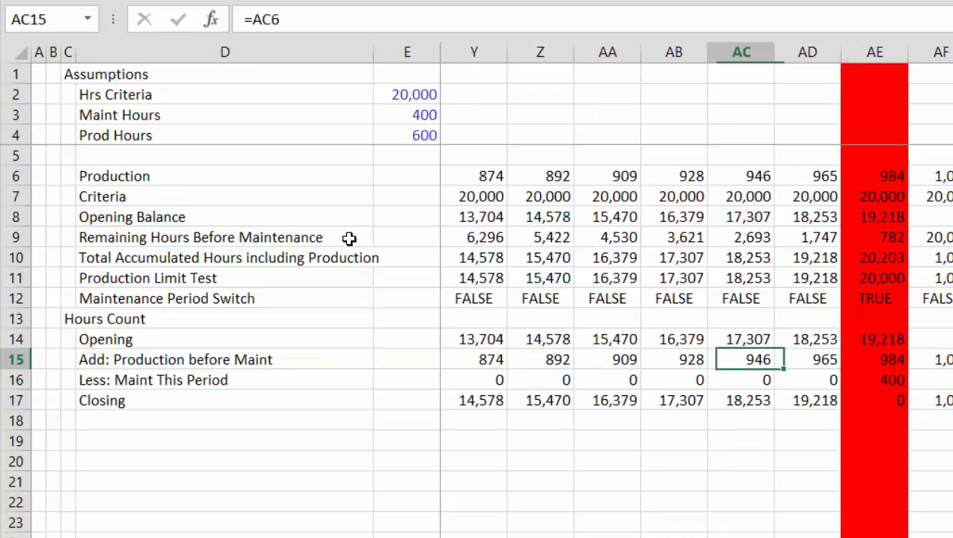
- Follow the Add: Production before Maint row past the first red maintenance column into the later periods
key(Right)
key(Right)
key(Right)
key(Right)
key(Right)
key(Right)
key(Right)
key(Right)
key(Right)
key(Right)
key(Right)
key(Right)
key(Right)
key(Right)
key(Right)
key(Right)
key(Right)
key(Right)
key(Right)
key(Right)
key(Right)
key(Right)
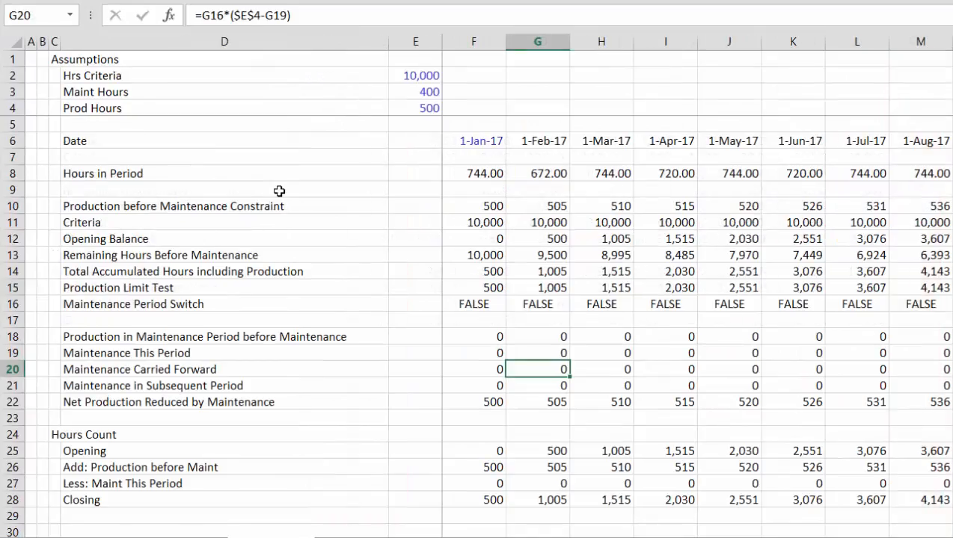
- Inspect the Maintenance Carried Forward row in the early months of the dated sheet with the 10,000-hour criteria
key(Left)
key(Left)
key(Left)
key(Left)
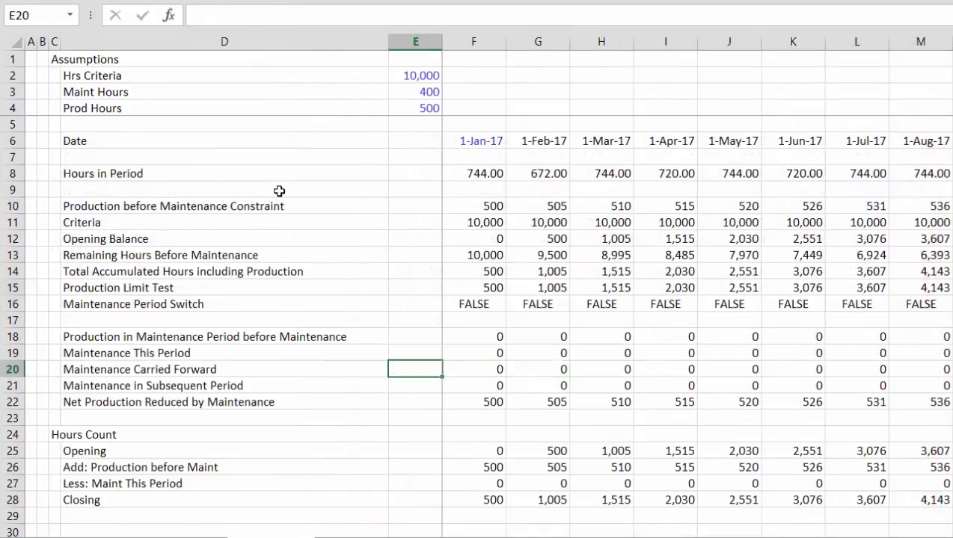
key(Right)
key(Right)
key(Right)
key(Right)
key(Right)
key(Right)
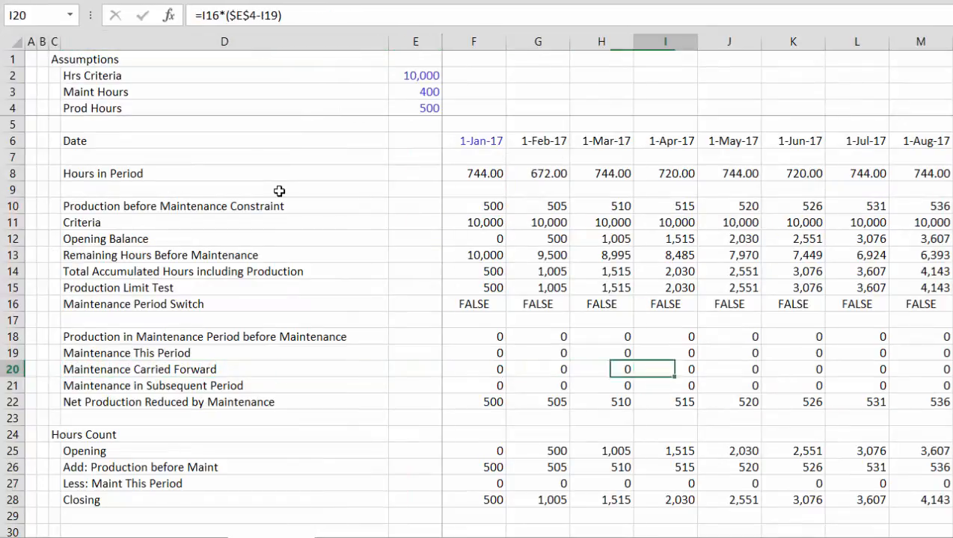
- Examine the Hours in Period row and its formulas from the early months through the red July 2018 maintenance column
key(Up)
key(Up)
key(Up)
key(Up)
key(Up)
key(Up)
key(Up)
key(Up)
key(Up)
key(Up)
key(Up)
key(Up)
key(Right)
key(Right)
key(Right)
key(Right)
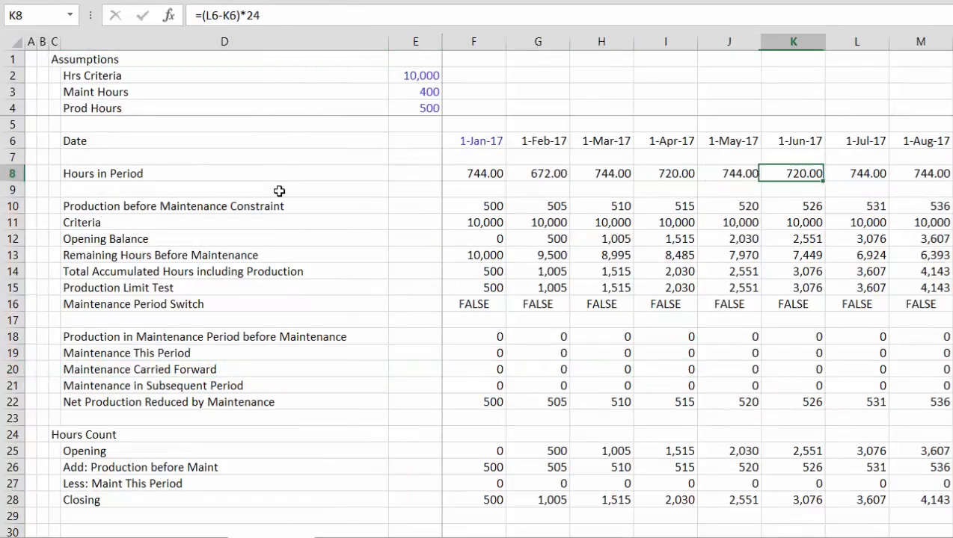
key(Right)
key(Right)
key(Right)
key(Right)
key(Right)
key(Right)
key(Right)
key(Right)
key(Right)
key(Right)
key(Right)
key(Right)
key(Right)
key(Right)
key(Right)
key(Right)
key(Right)
key(Left)
key(Left)
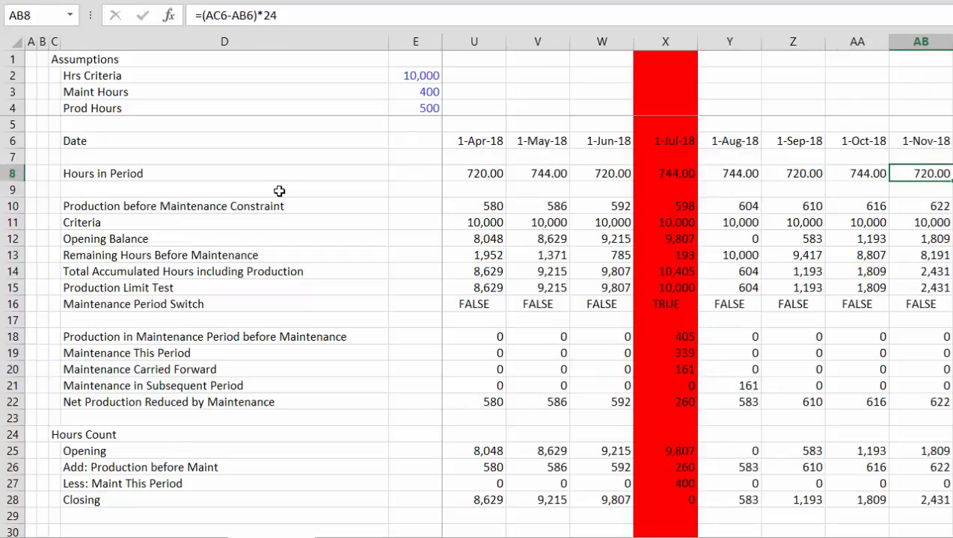
- Follow the Hours in Period row into 2019–2020, and inspect the November 2019 carried-forward maintenance and December 2019 subsequent-period formulas
key(Right)
key(Right)
key(Right)
key(Right)
key(Right)
key(Right)
key(Right)
key(Right)
key(Right)
key(Right)
key(Right)
key(Right)
key(Right)
key(Right)
key(Right)
key(Right)
key(Right)
key(Right)
key(Right)
key(Right)
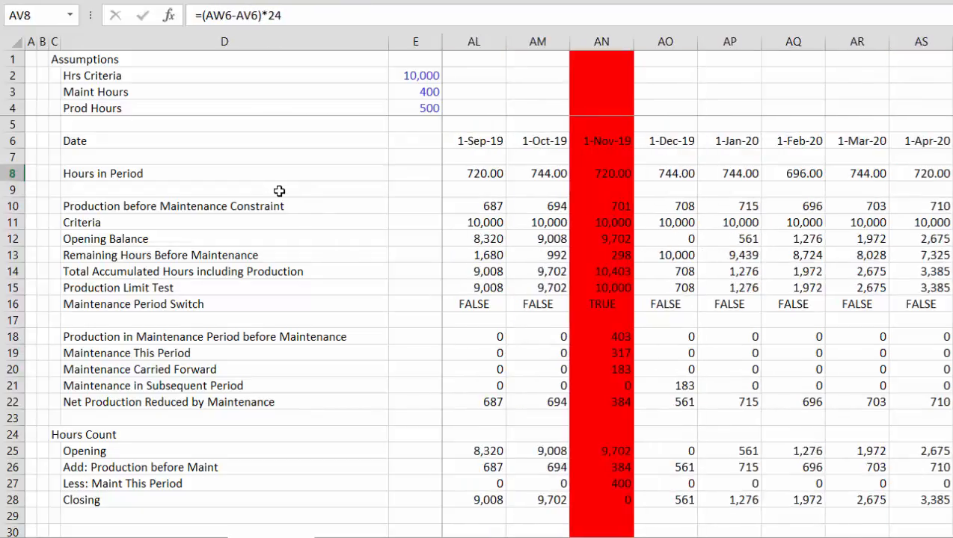
key(Left)
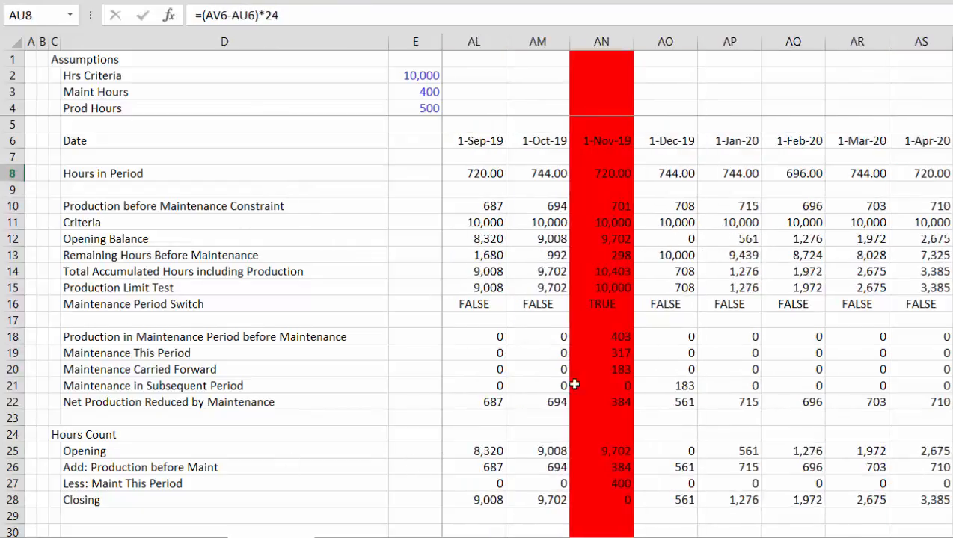
click(609, 371)
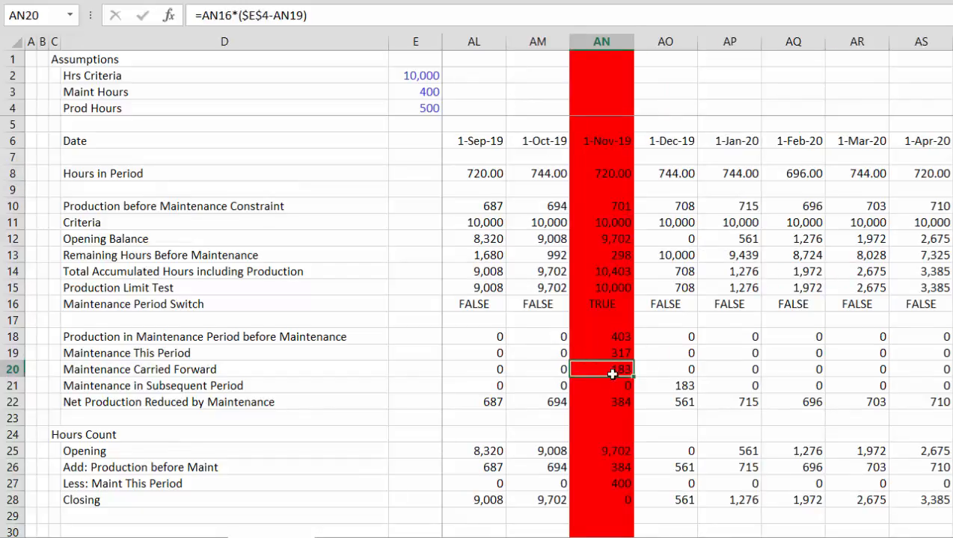
click(684, 386)
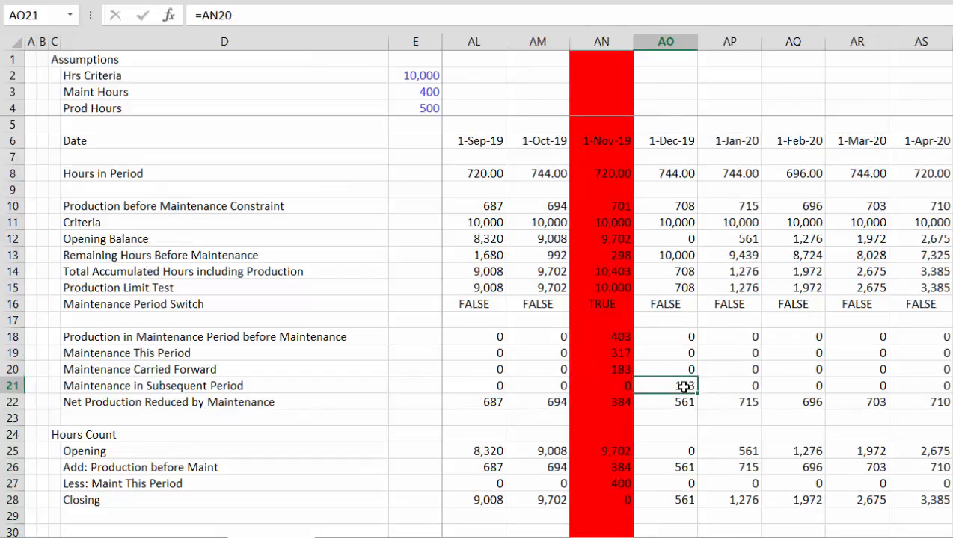
- Switch to the sheet with the second hours criteria and examine its row structure down through the Second Maintenance section
key(ctrl+Page_Down)
key(Page_Up)
key(Page_Up)
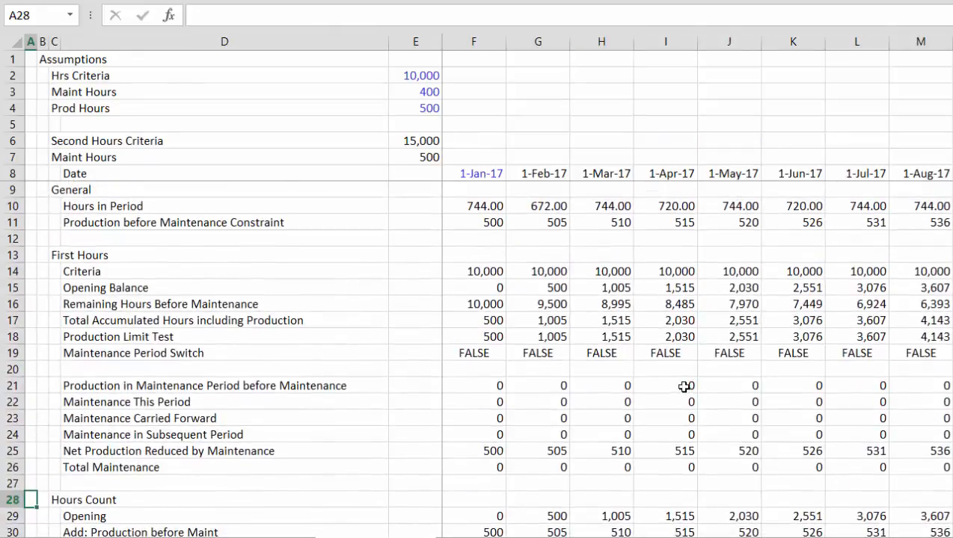
key(Down)
key(Down)
key(Down)
key(Down)
key(Down)
key(Down)
key(Down)
key(Down)
key(Down)
key(Down)
key(Down)
key(Down)
key(Down)
key(Down)
key(Down)
key(Down)
key(Down)
key(Up)
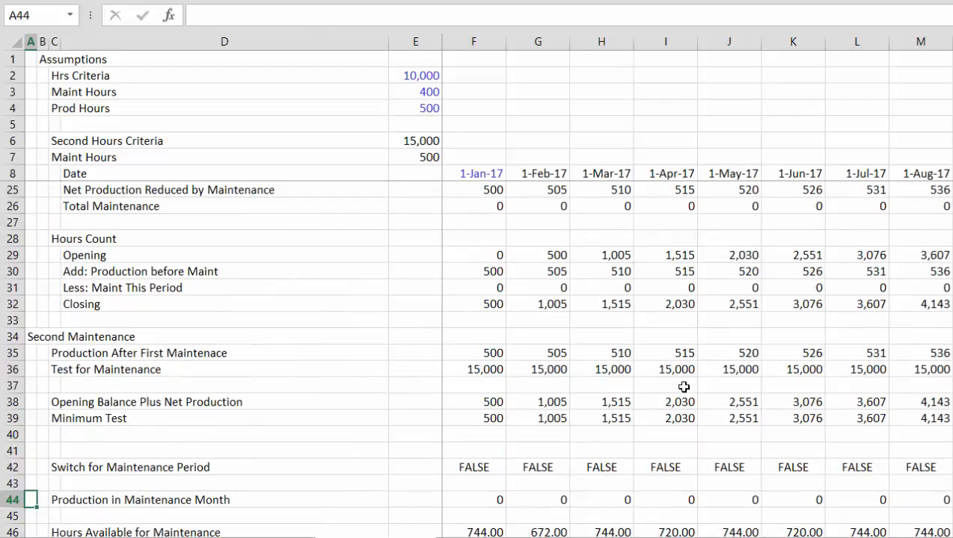
- Review the Assumptions block, going from the first hours criteria down to the second maintenance inputs
click(416, 67)
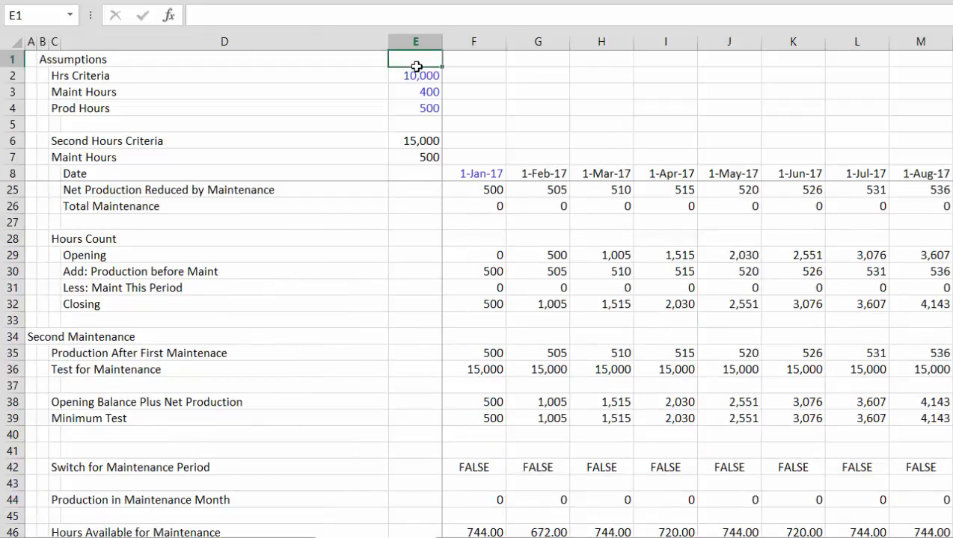
key(Down)
key(Down)
key(Down)
key(Down)
key(Down)
key(Down)
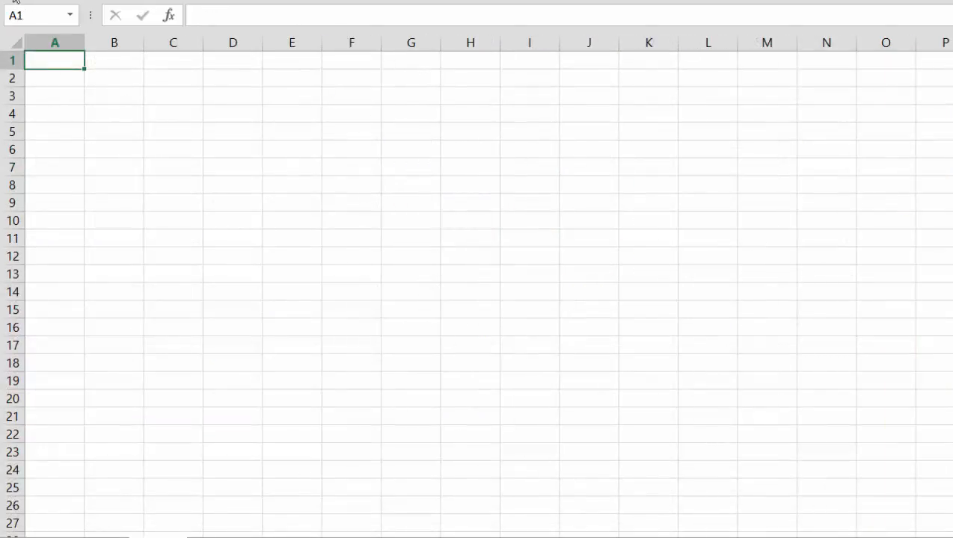
- On the blank sheet, narrow columns A to C into thin indent columns and widen column D for labels
drag(148, 36, 37, 36)
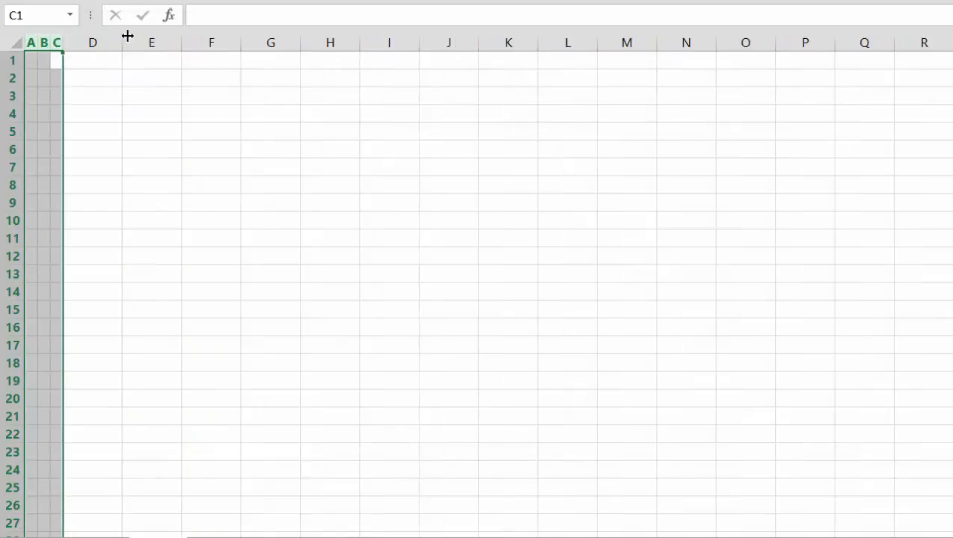
drag(123, 38, 163, 50)
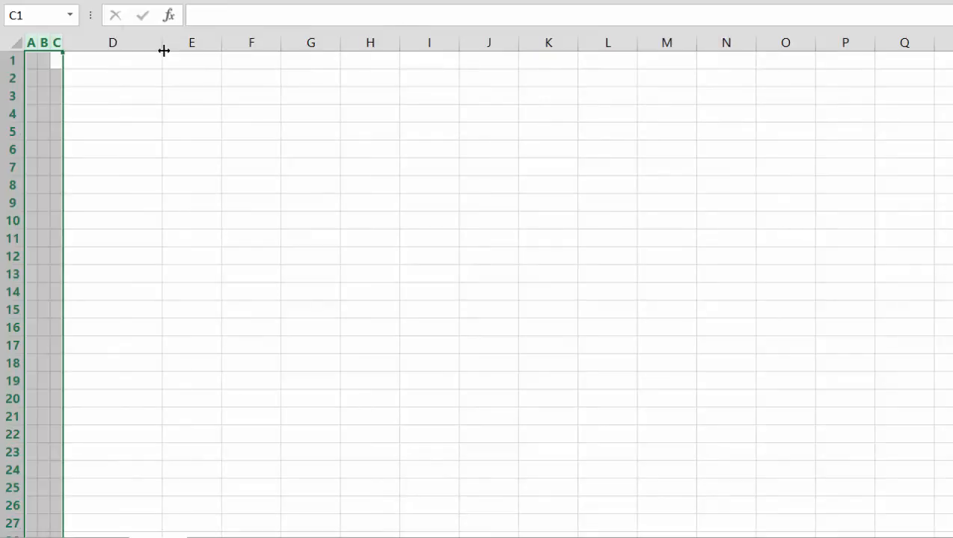
key(Down)
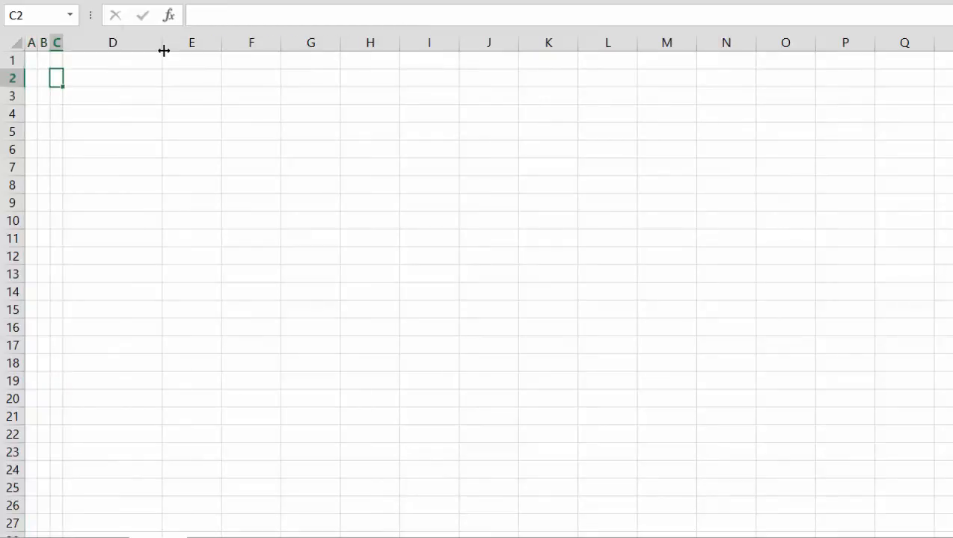
key(Up)
key(Left)
key(Left)
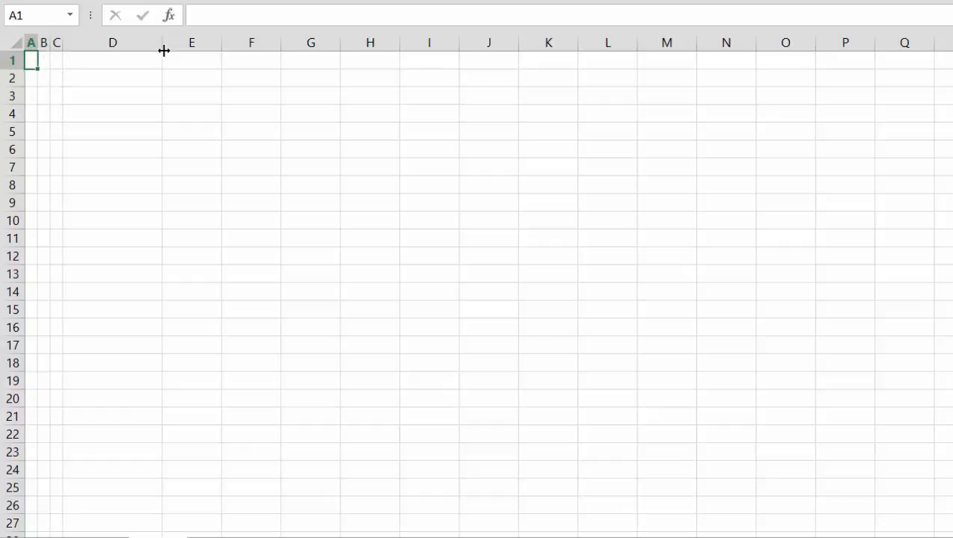
- Enter the heading "Maintenance Assumptions" in cell A2
key(Down)
text(Matin)
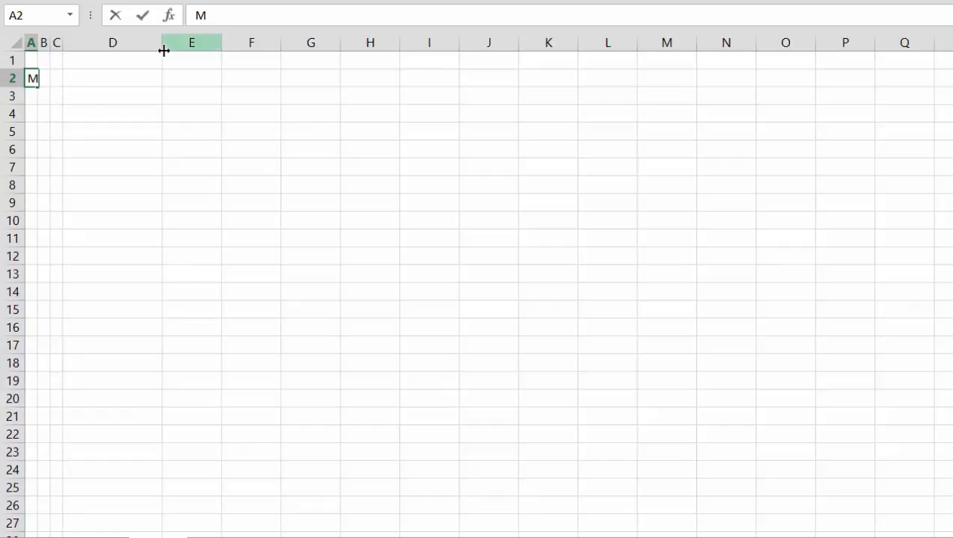
key(BackSpace)
key(BackSpace)
key(BackSpace)
text(intenance )
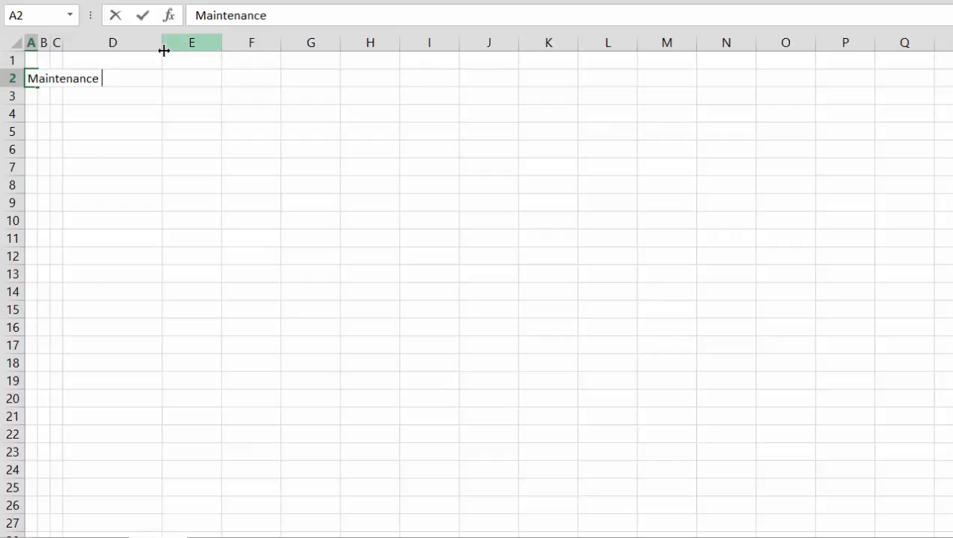
text(Assumptions)
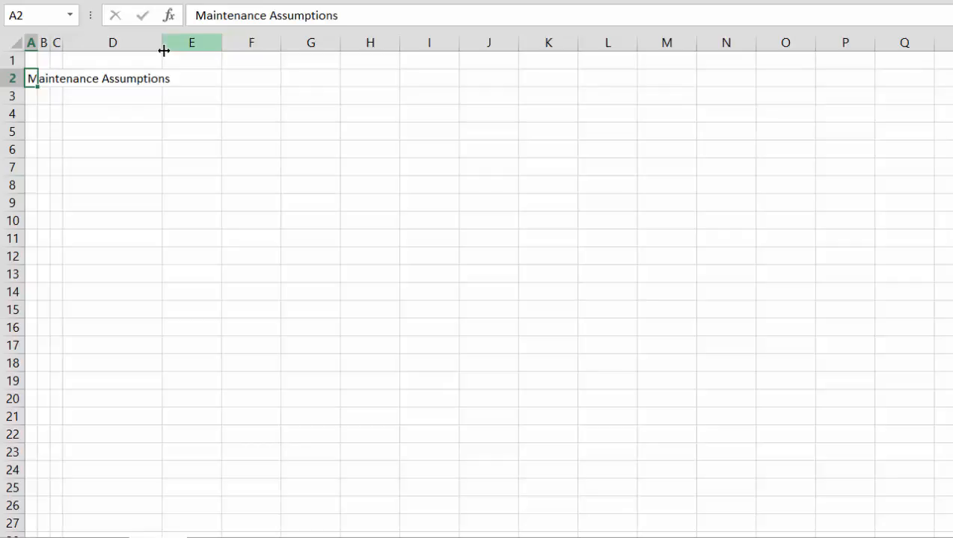
key(Return)
- Widen column D to fit the Maintenance Assumptions heading and rename the worksheet
drag(163, 50, 181, 54)
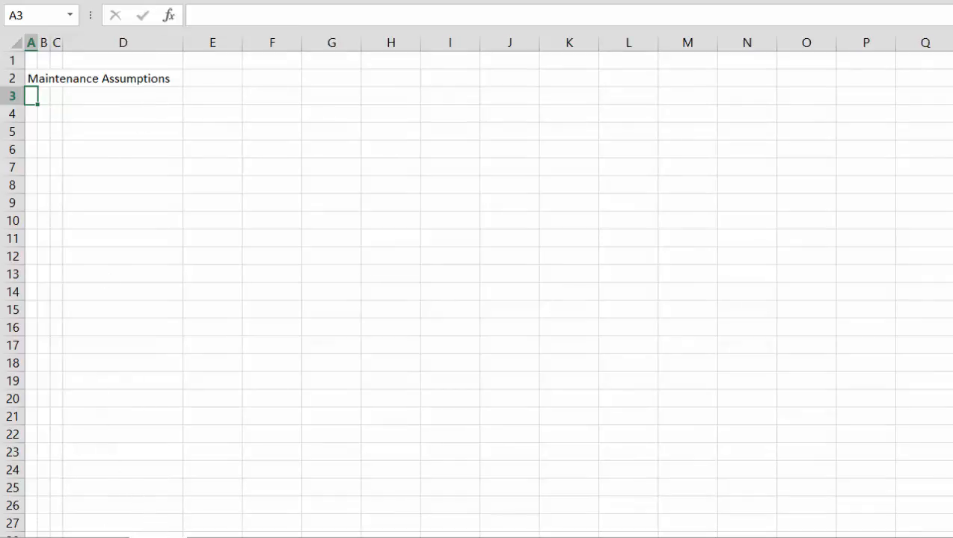
double_click(158, 537)
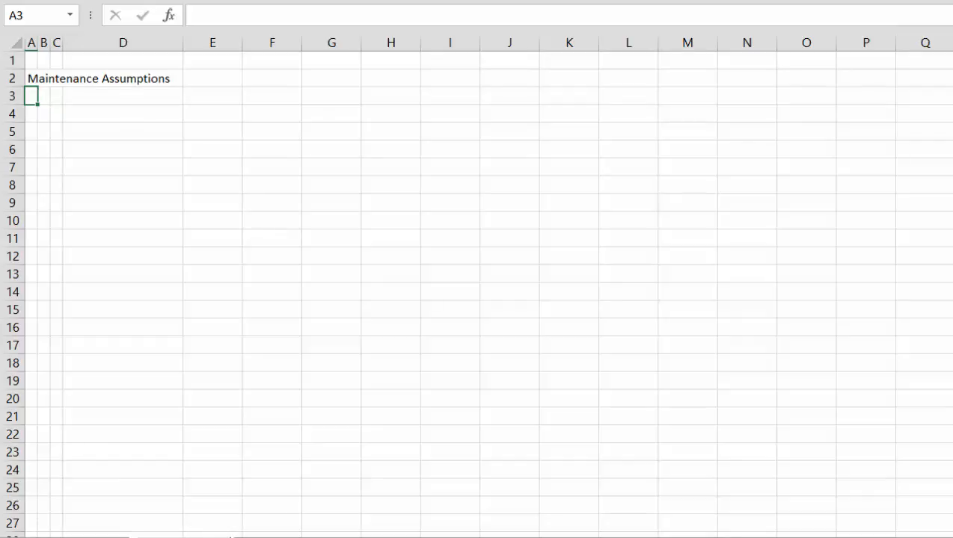
key(Return)
- Enter the label "Hours before Maintenance" in cell B3 and widen column D to fit it
key(Right)
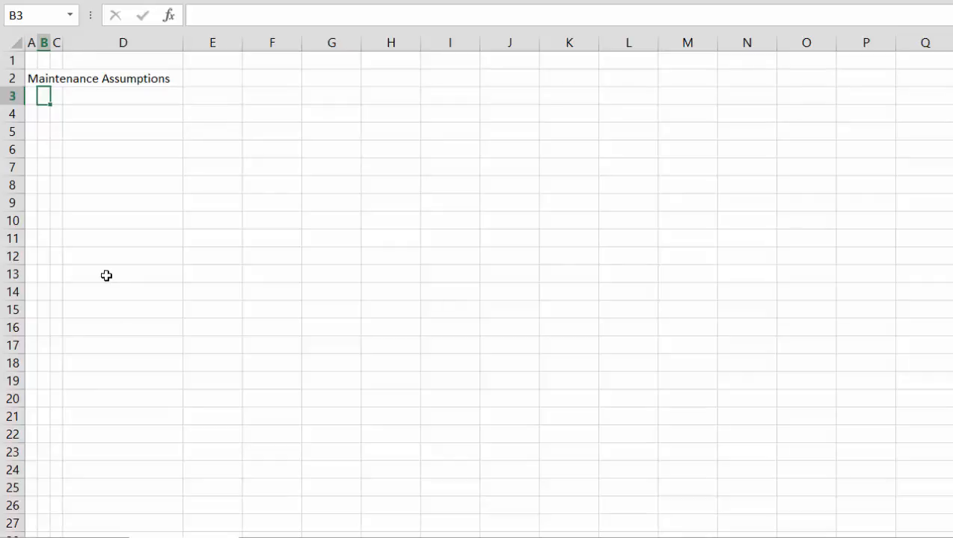
text(Hours be)
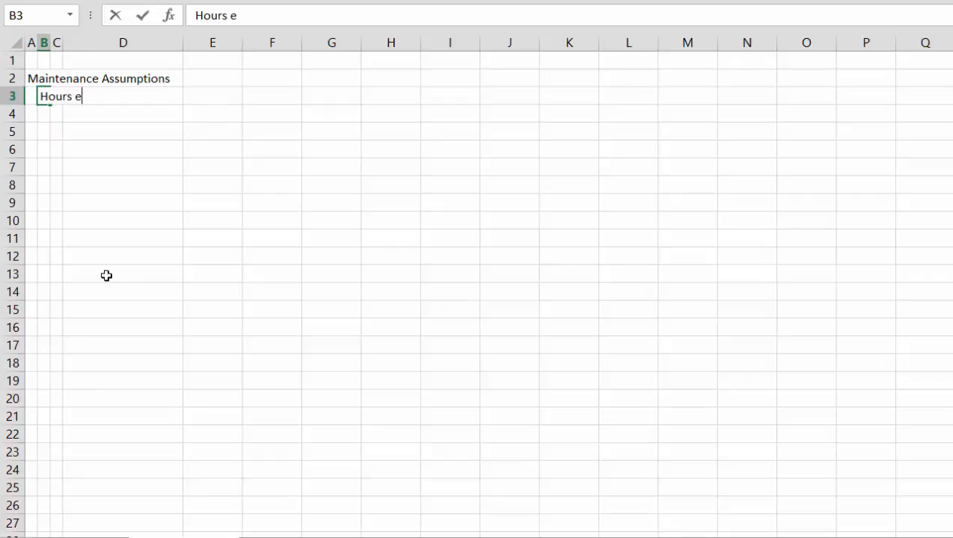
key(BackSpace)
text(bero)
key(BackSpace)
key(BackSpace)
text(for)
key(BackSpace)
text(e Mai)
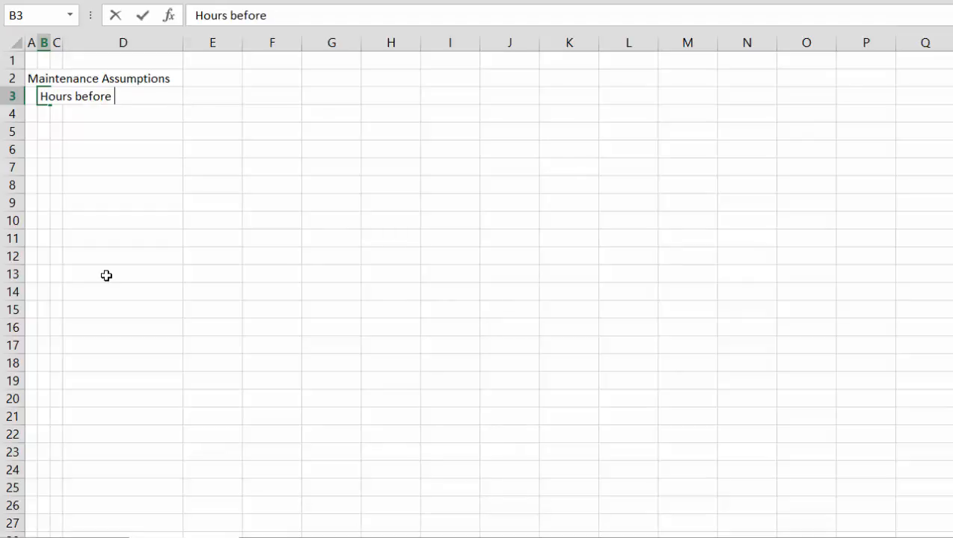
text(n)
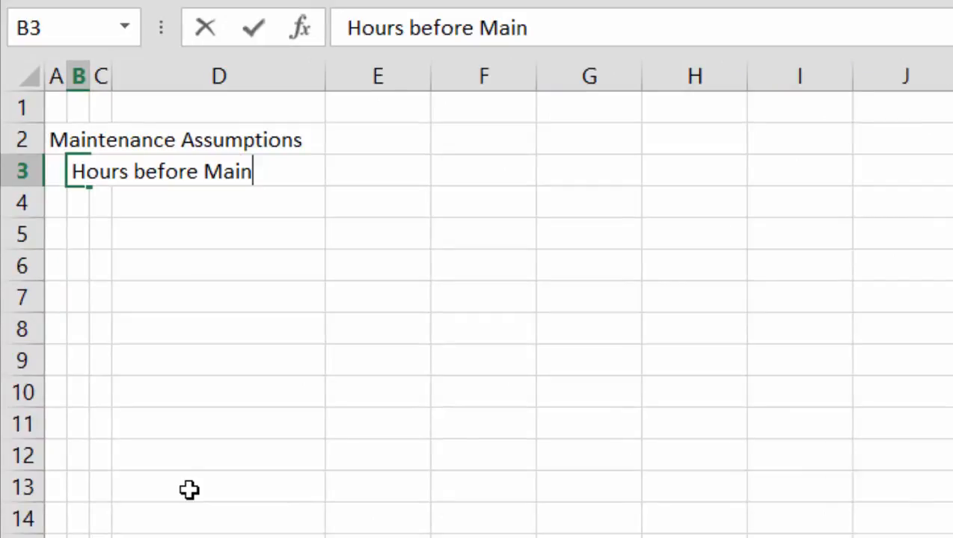
text(tenance)
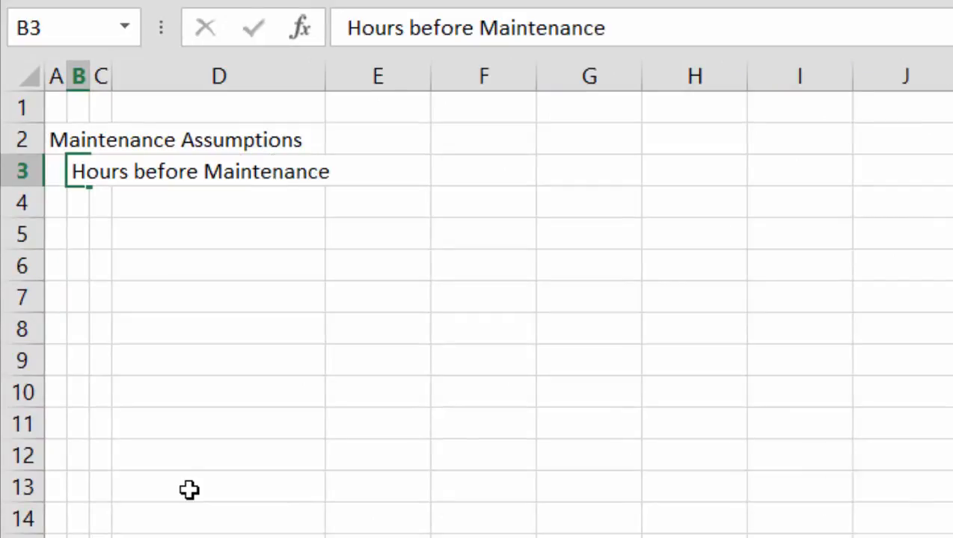
key(Return)
drag(325, 82, 369, 85)
- Enter the unit "Hrs" in E3 and the value 40,000 in F3 for Hours before Maintenance
key(Up)
key(Right)
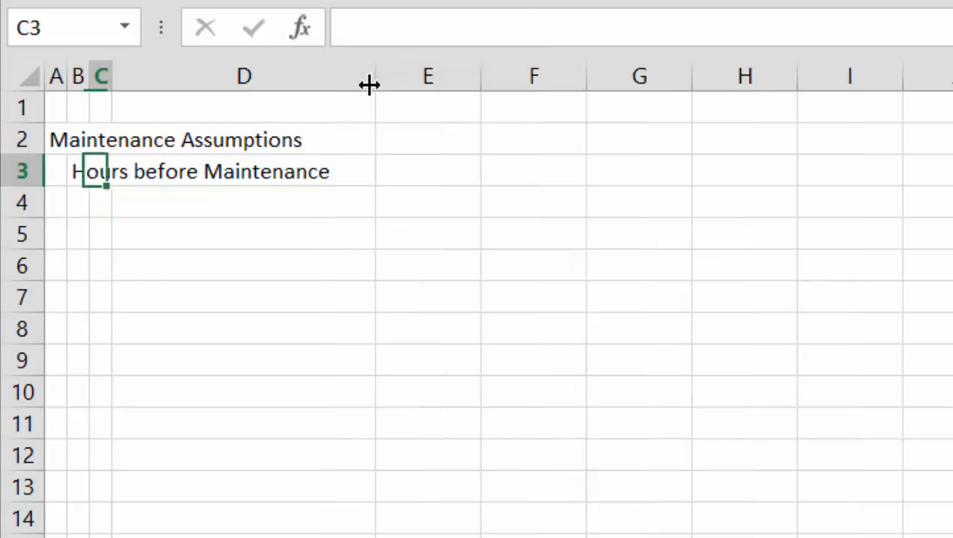
key(Right)
key(Right)
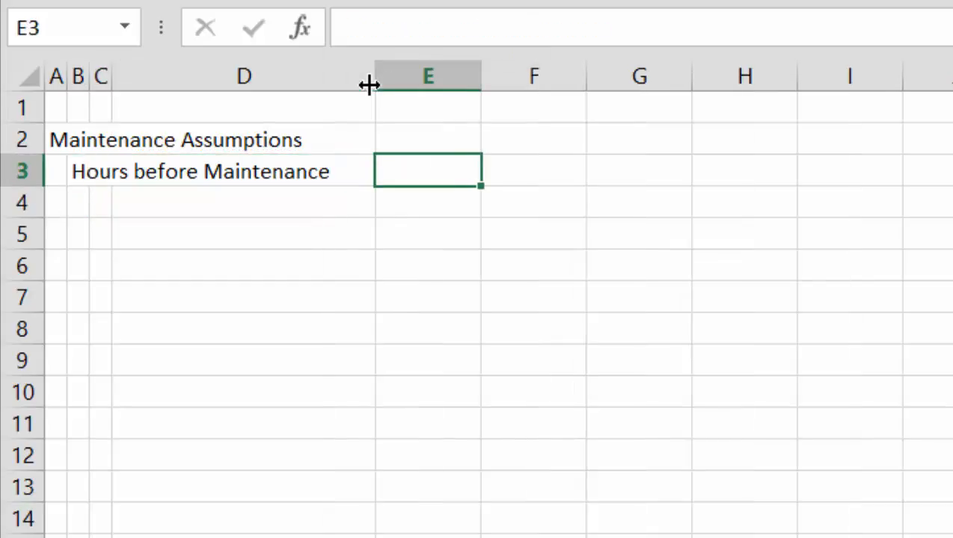
text(Hrs)
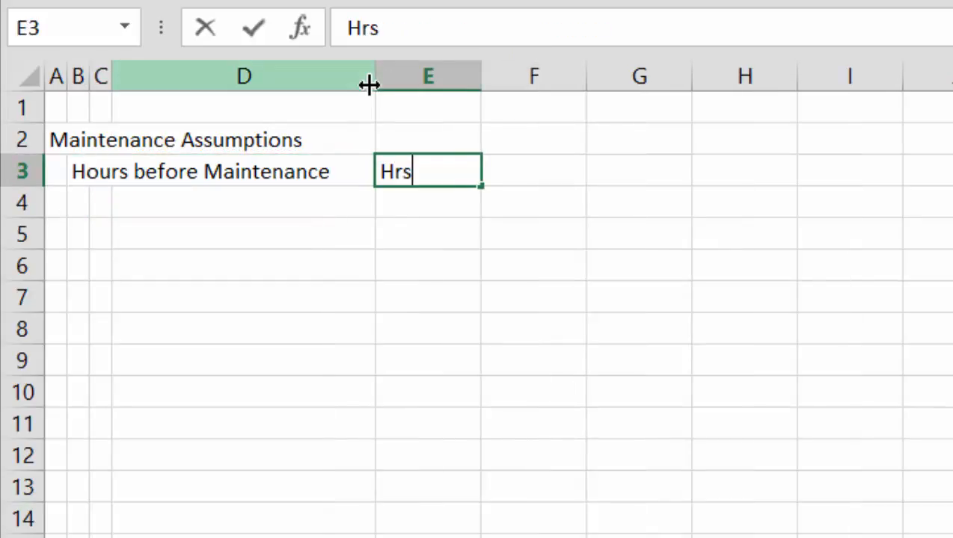
key(Tab)
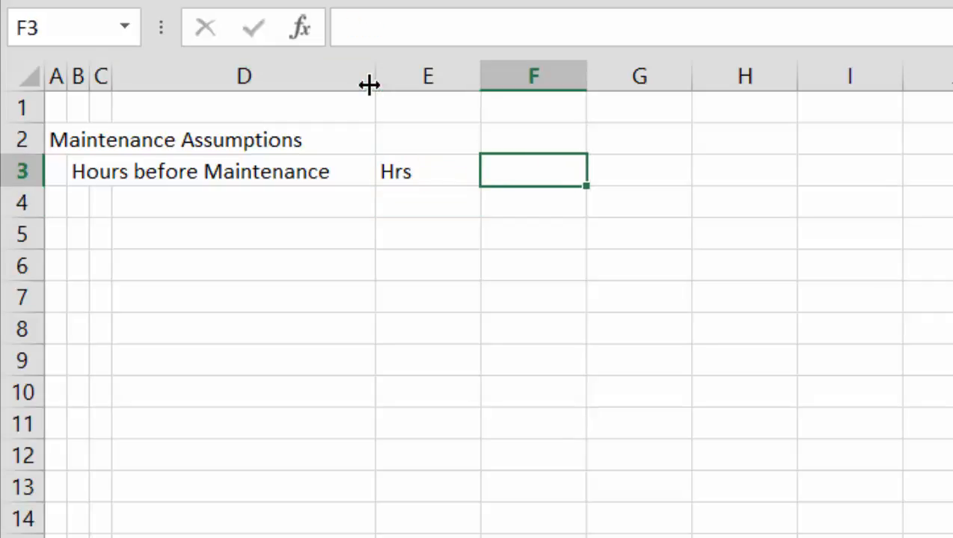
text(40,000)
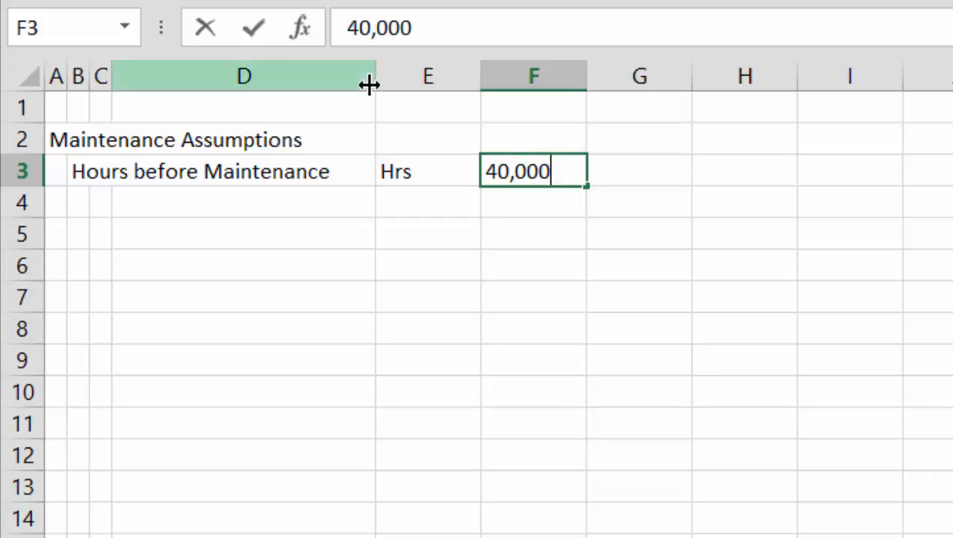
key(Return)
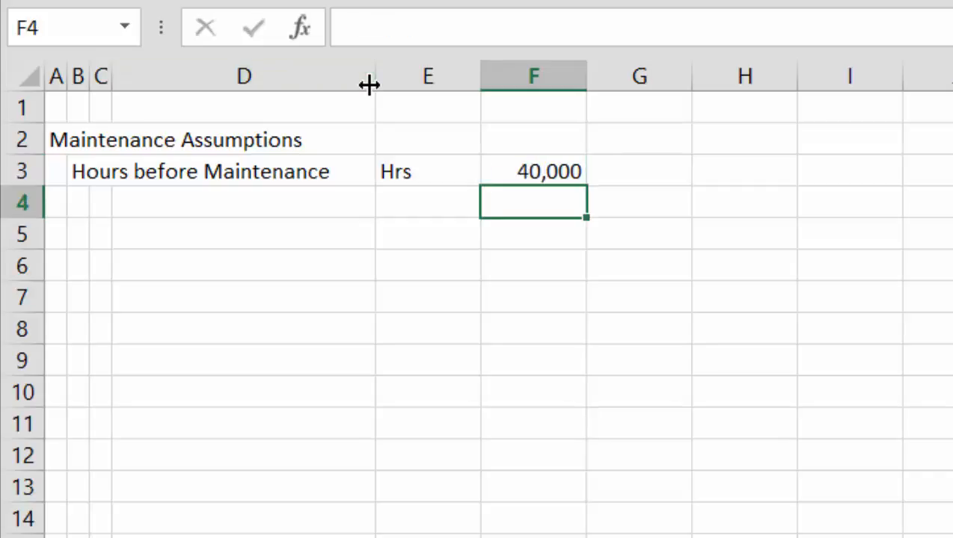
- Enter the label "Maintenance Hours" in cell B4, below Hours before Maintenance
key(Down)
key(Left)
key(Left)
key(Left)
key(Left)
key(Up)
key(Up)
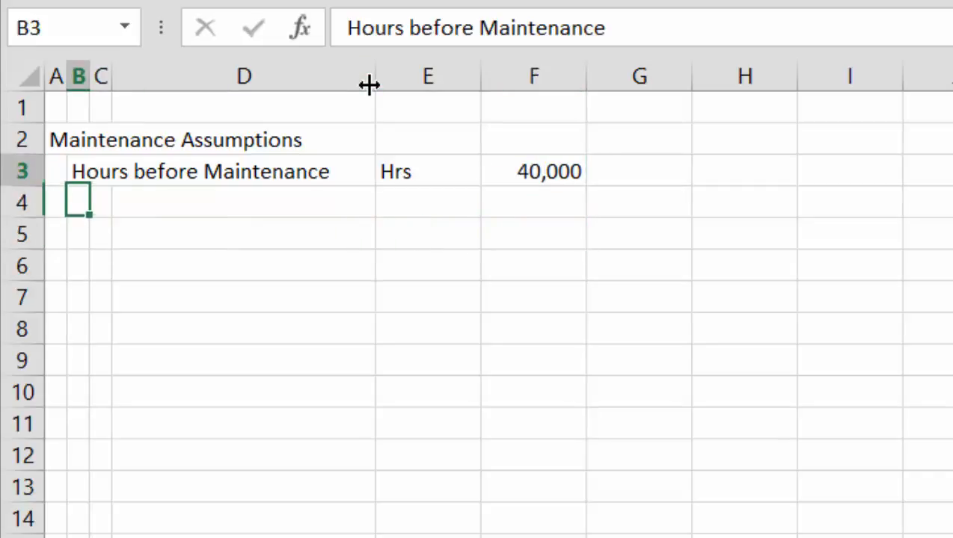
key(Down)
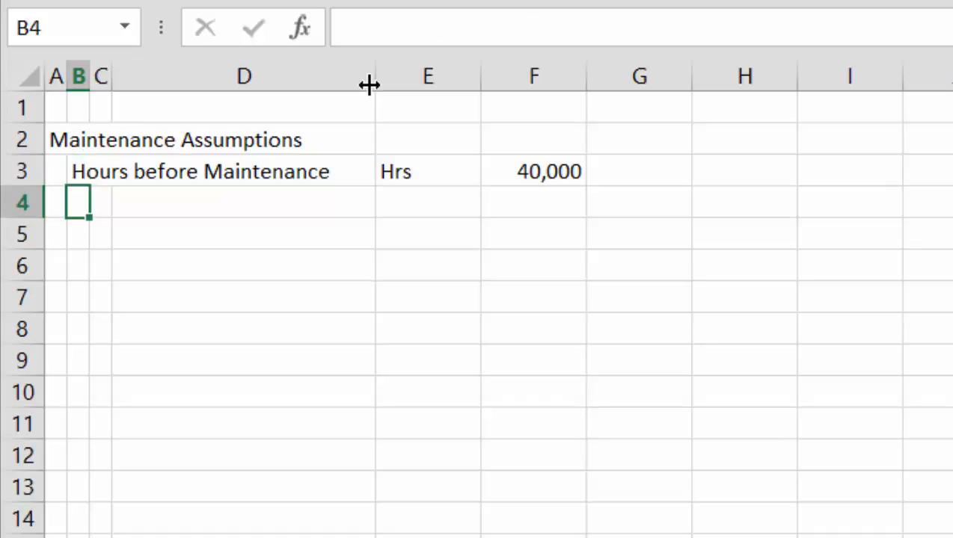
text(Maint)
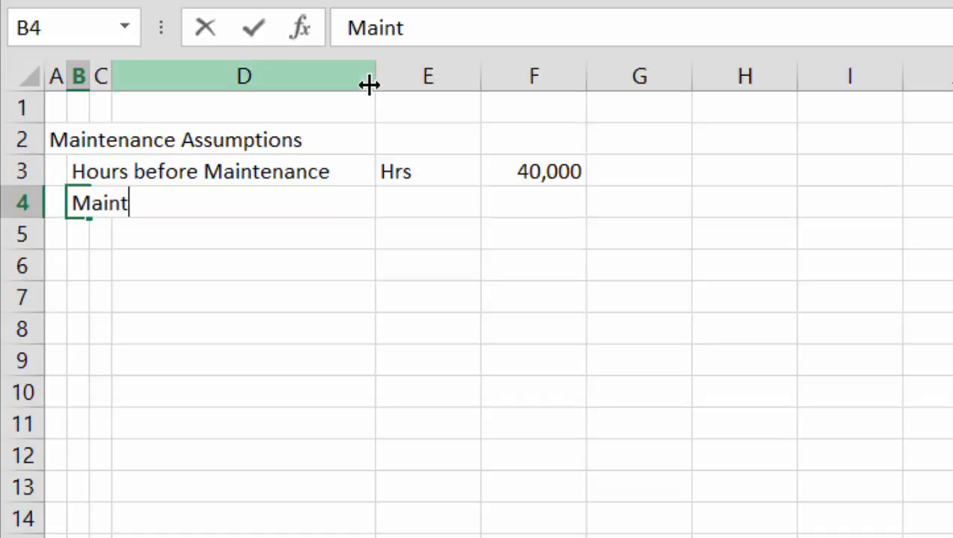
text(enance )
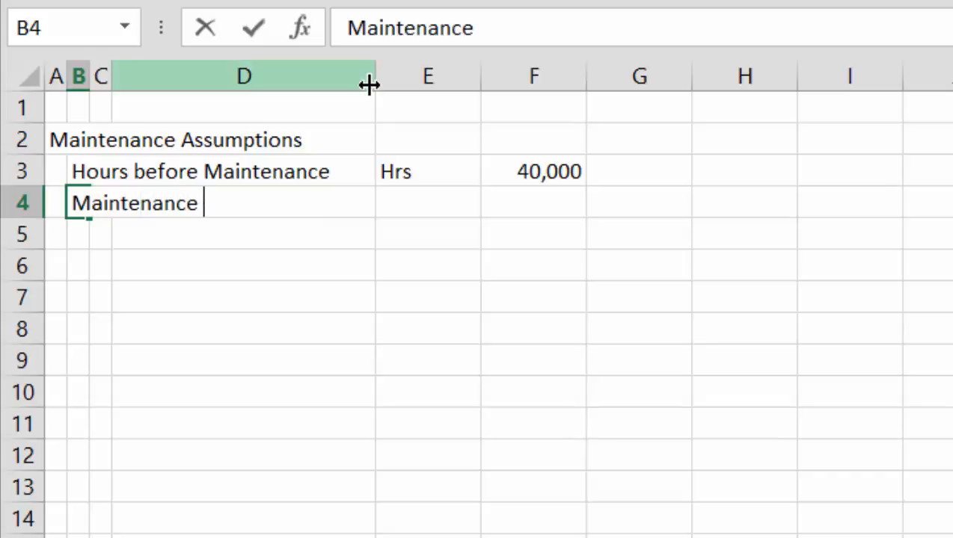
text(Hours)
key(ctrl+Return)
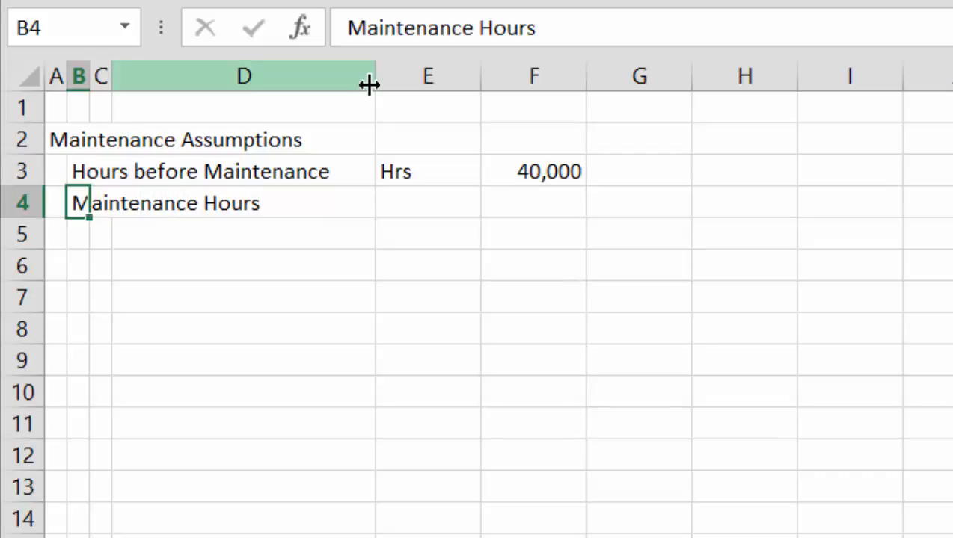
- Enter the unit "Hrs" in cell E4 for Maintenance Hours
key(Right)
key(Right)
key(Right)
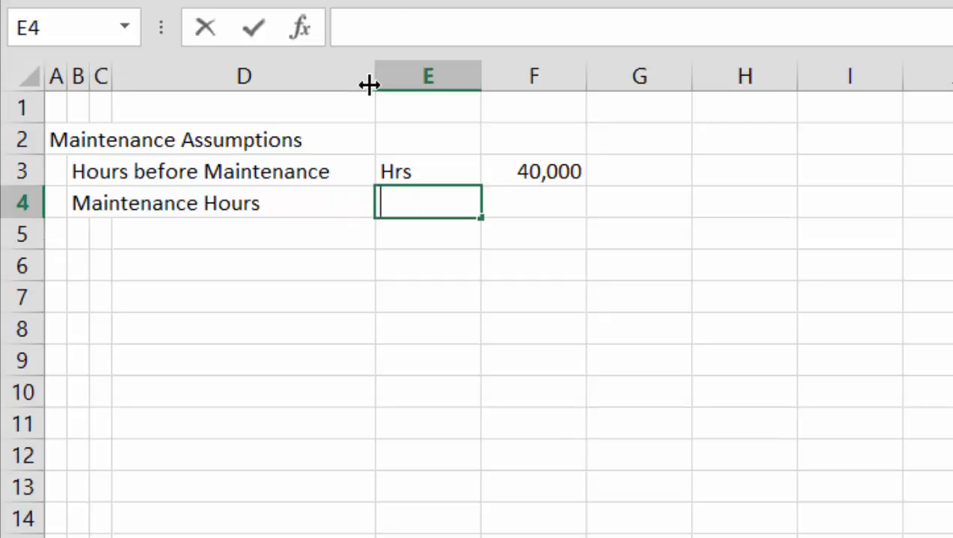
text(Hr)
key(Return)
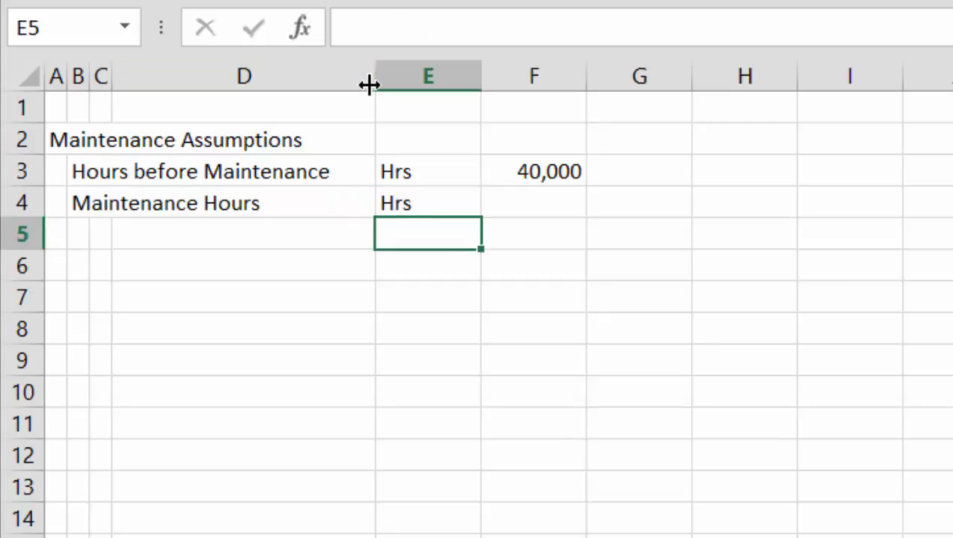
- Extend the label in B4 to "Maintenance Hours During Outage" and widen column D to fit it
key(Up)
key(Left)
key(Left)
key(Left)
key(F2)
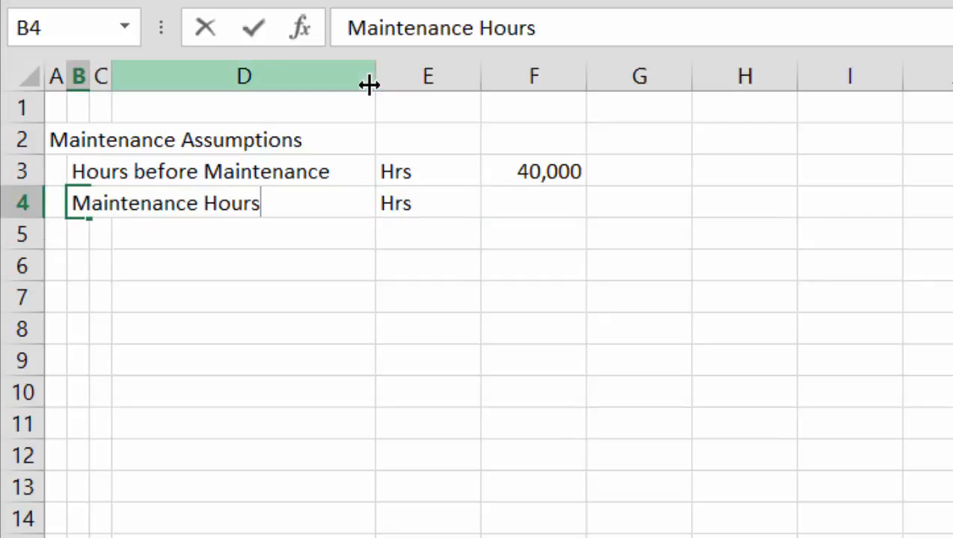
text(Dur)
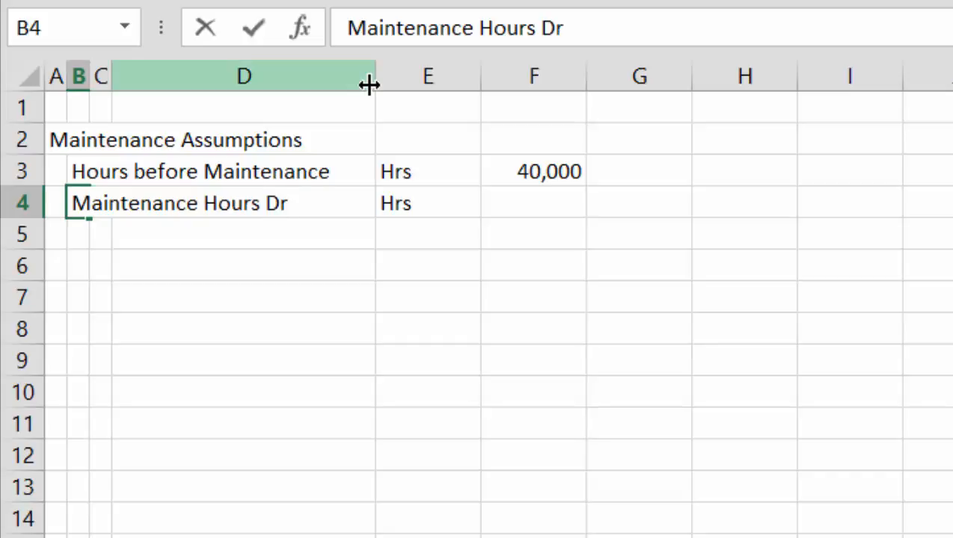
key(BackSpace)
text(uring Out)
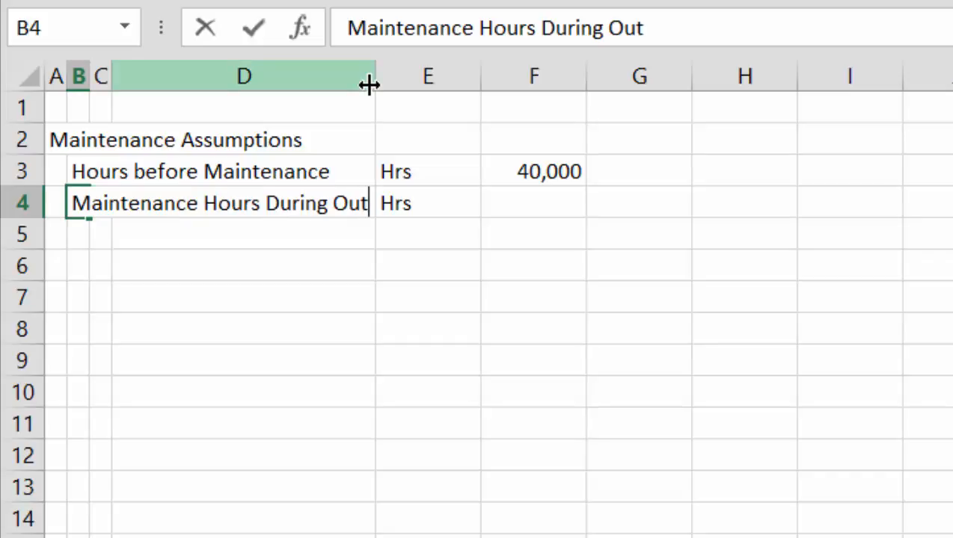
text(age)
key(Return)
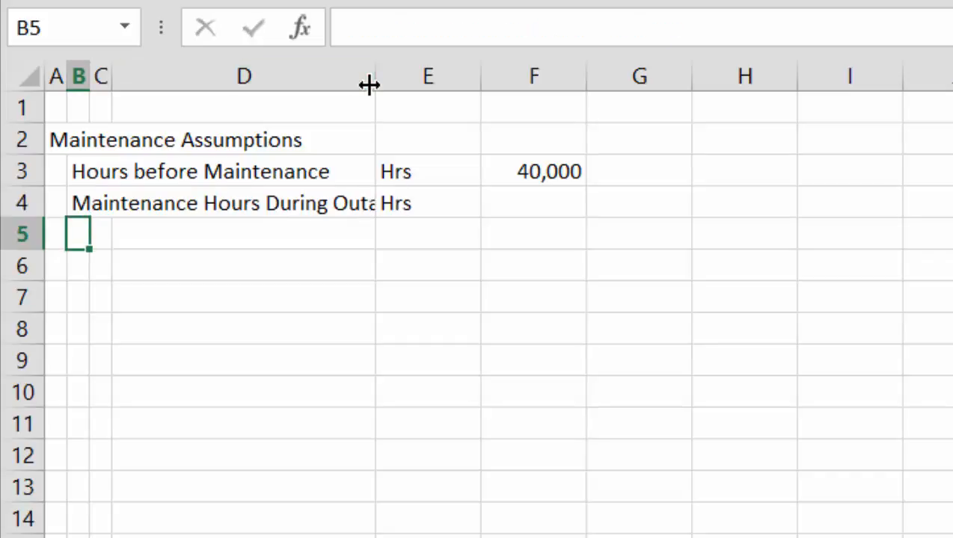
drag(369, 84, 403, 89)
- Enter the value 500 in cell F4 for Maintenance Hours During Outage
key(Up)
key(Right)
key(Right)
key(Right)
key(Right)
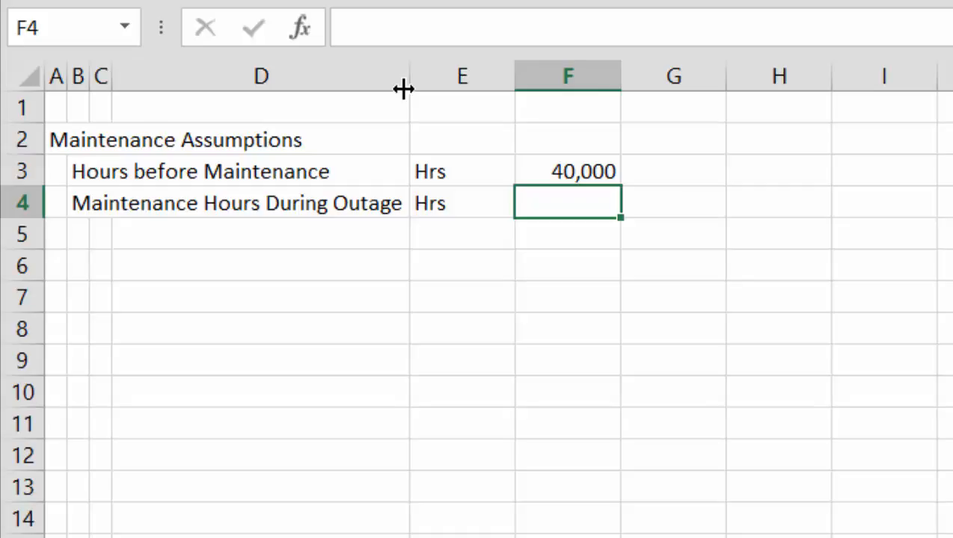
text(500)
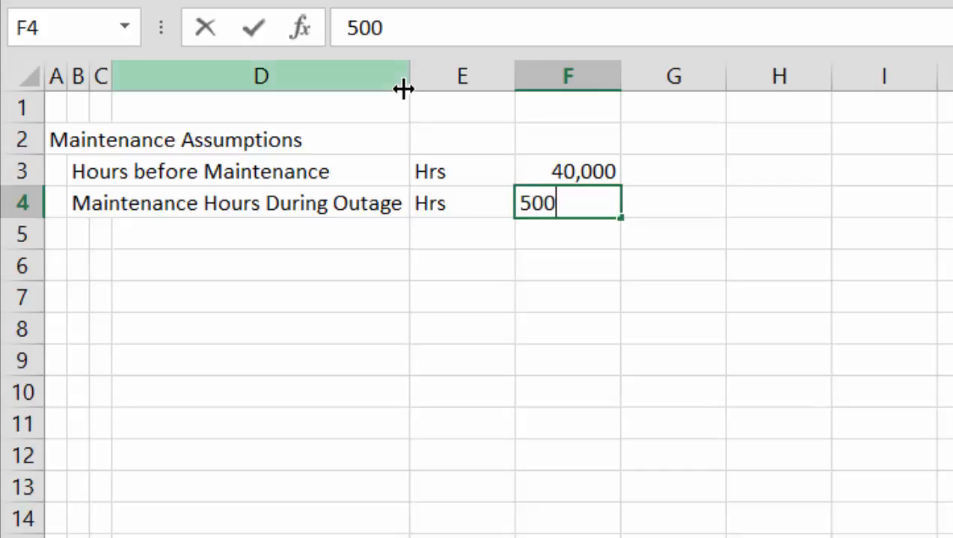
key(Return)
key(Left)
key(Left)
key(Down)
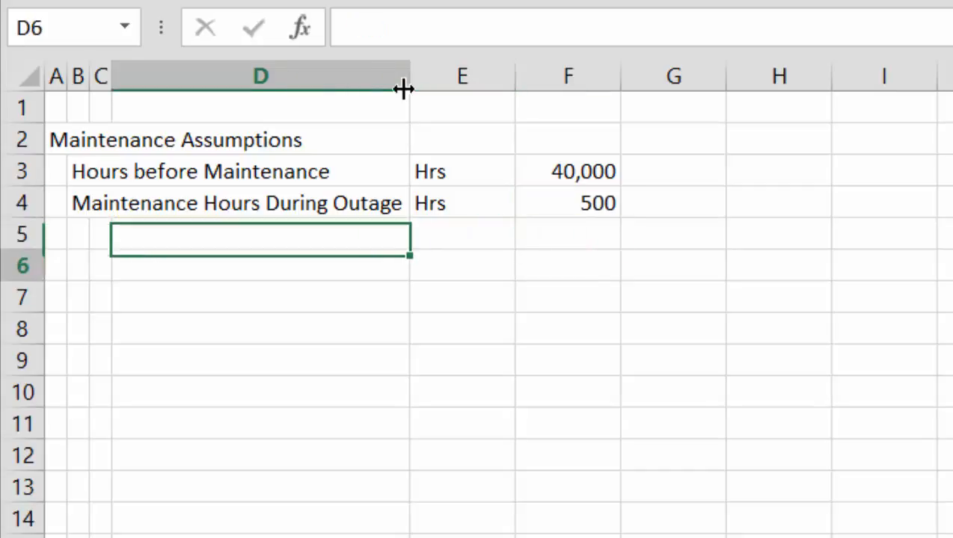
key(Left)
key(Left)
key(Left)
key(Up)
key(Up)
key(Up)
key(Up)
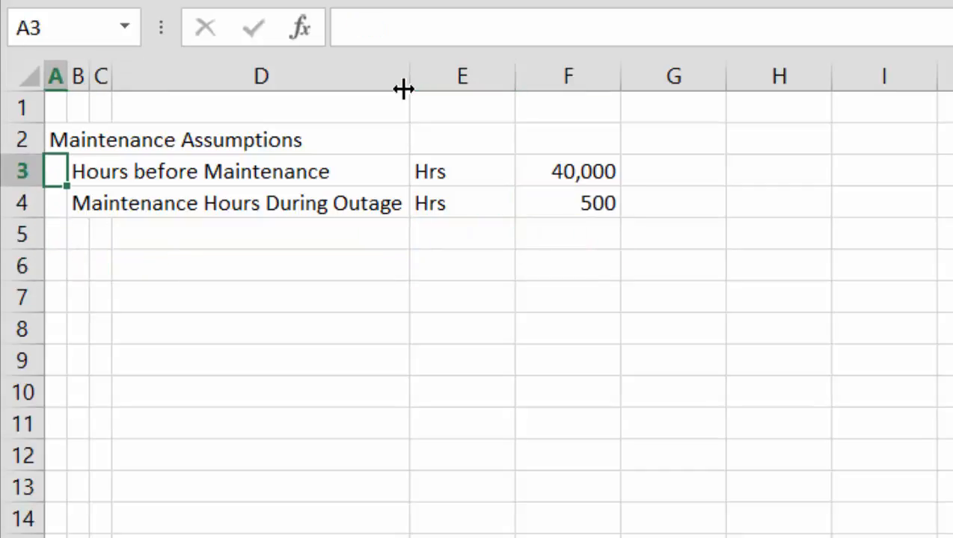
- Enter the label "Production Before Maintenance" in cell B6, leaving row 5 blank above it
key(Down)
key(Down)
key(Down)
key(Down)
key(Right)
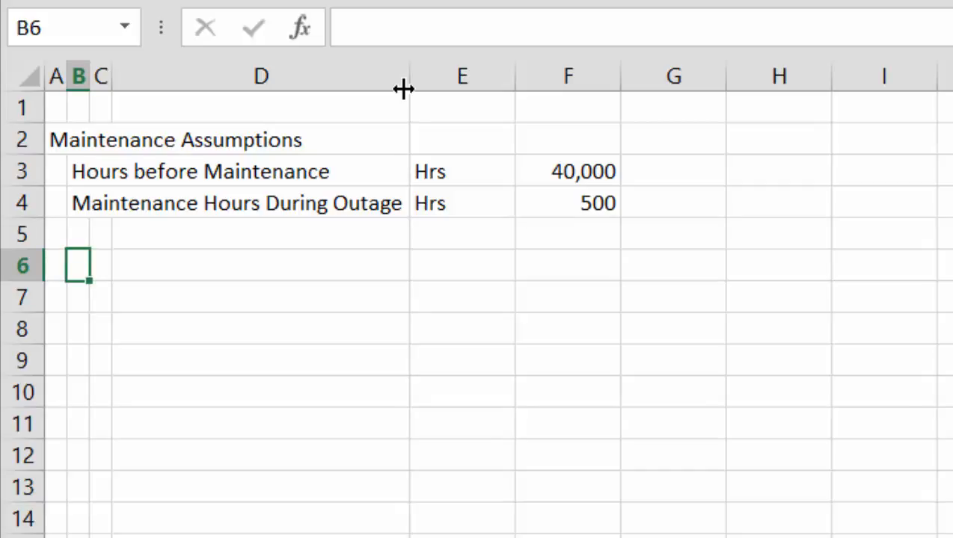
text(Pr)
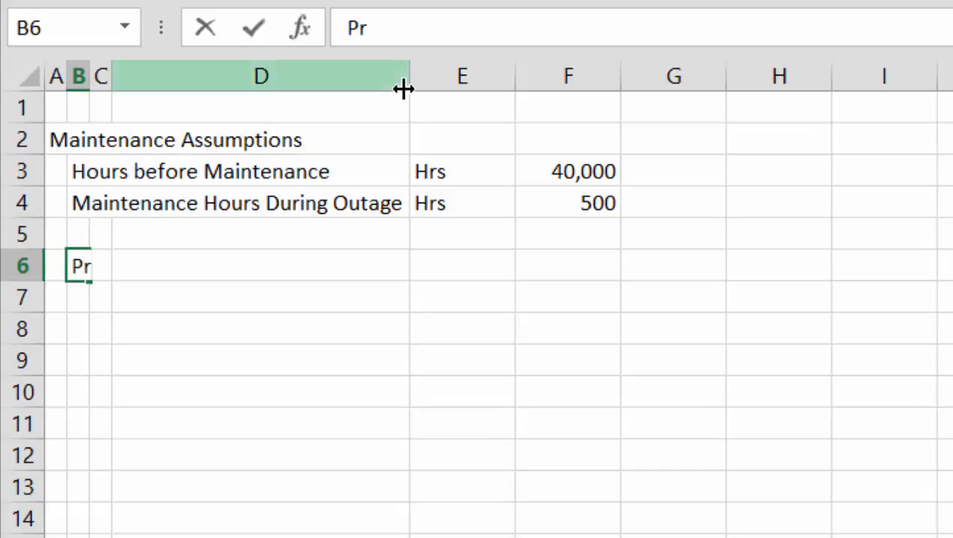
text(oducti)
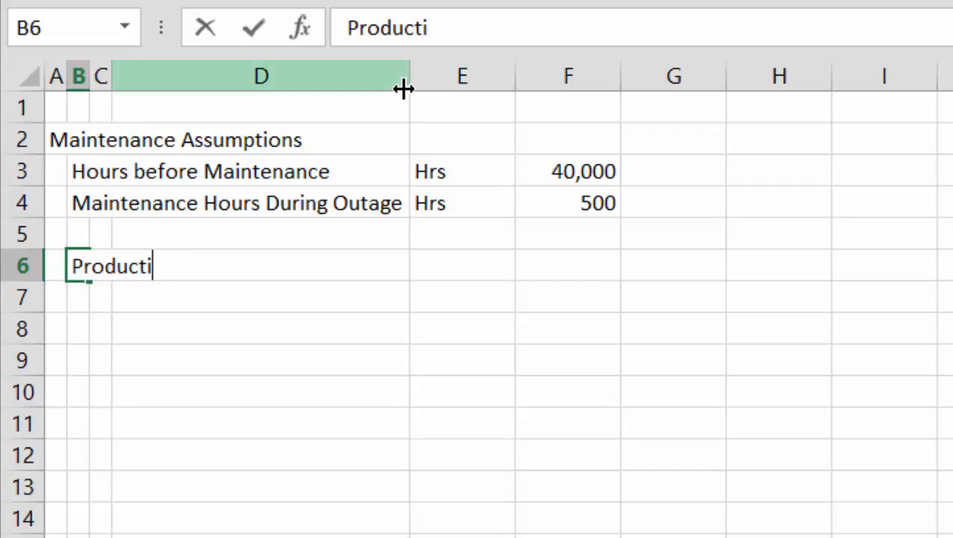
text(on Befor)
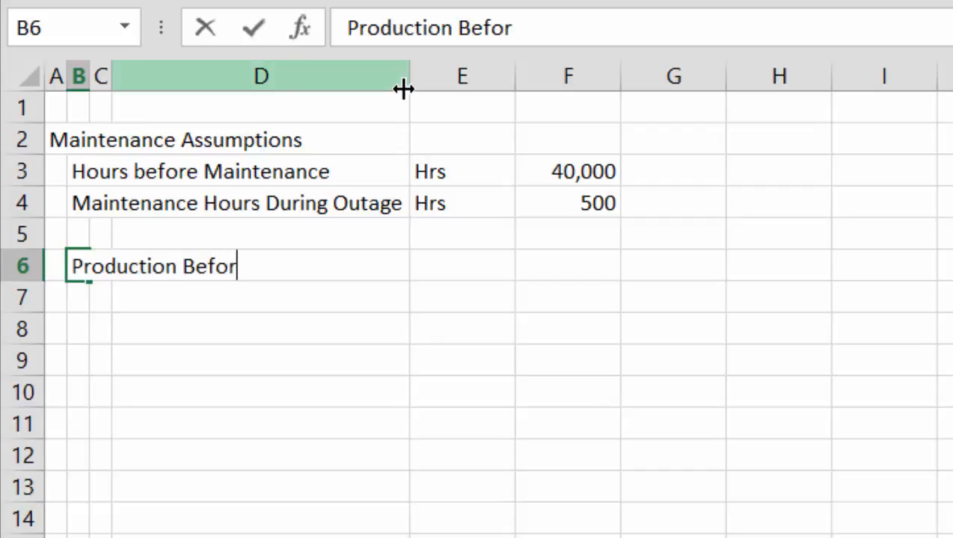
text(e Mar)
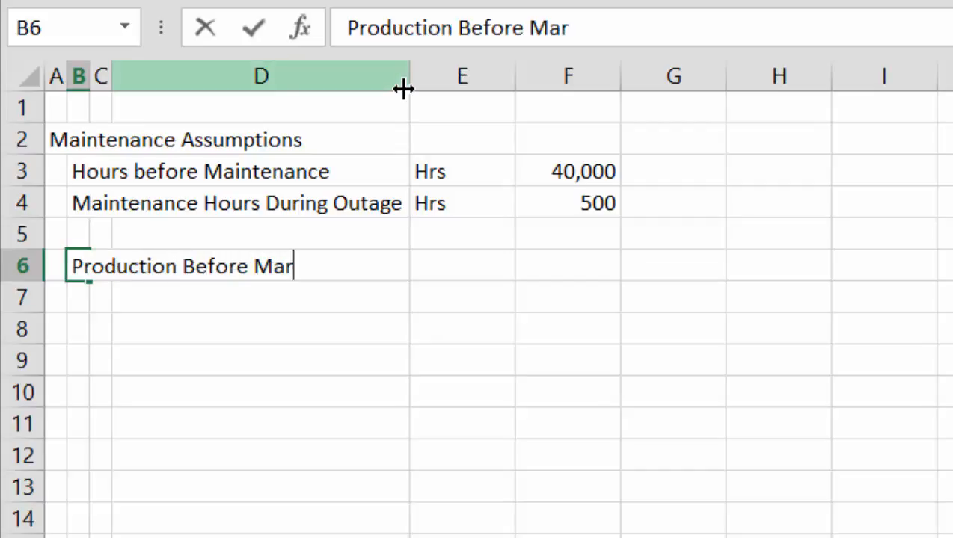
key(BackSpace)
text(inte)
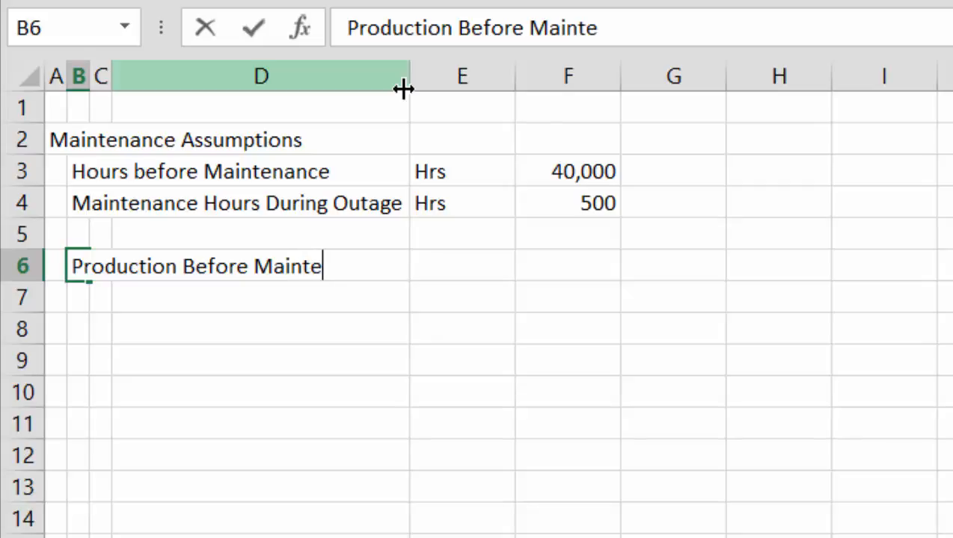
text(nance)
key(Return)
- Enter the unit "Hrs" in E6 and the value 8000 in F6 for Production Before Maintenance
key(Up)
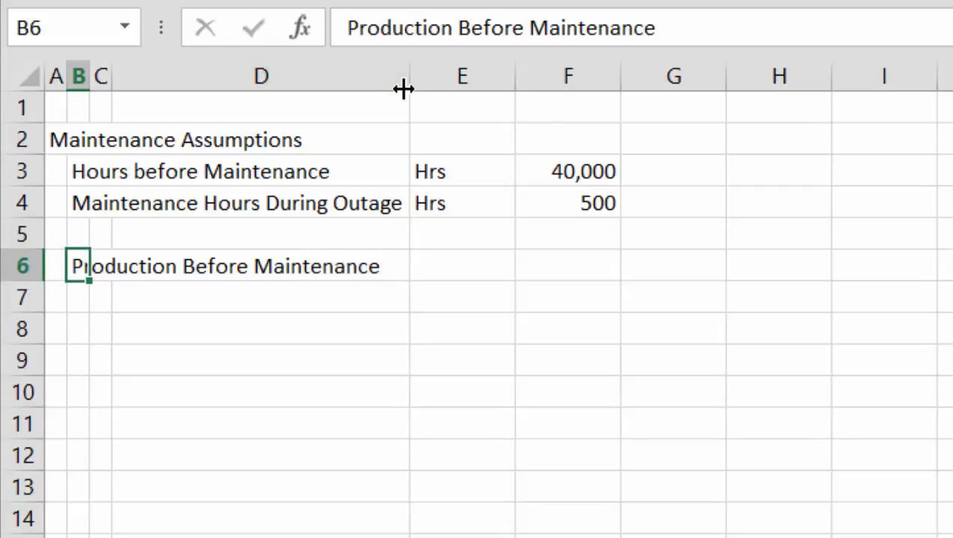
key(Right)
key(Right)
key(Right)
text(Hrs)
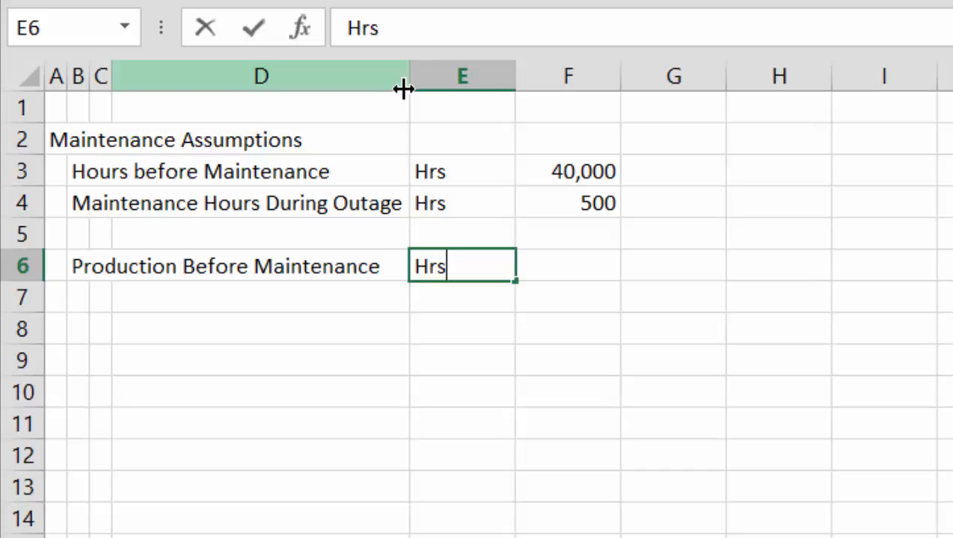
key(Return)
key(Right)
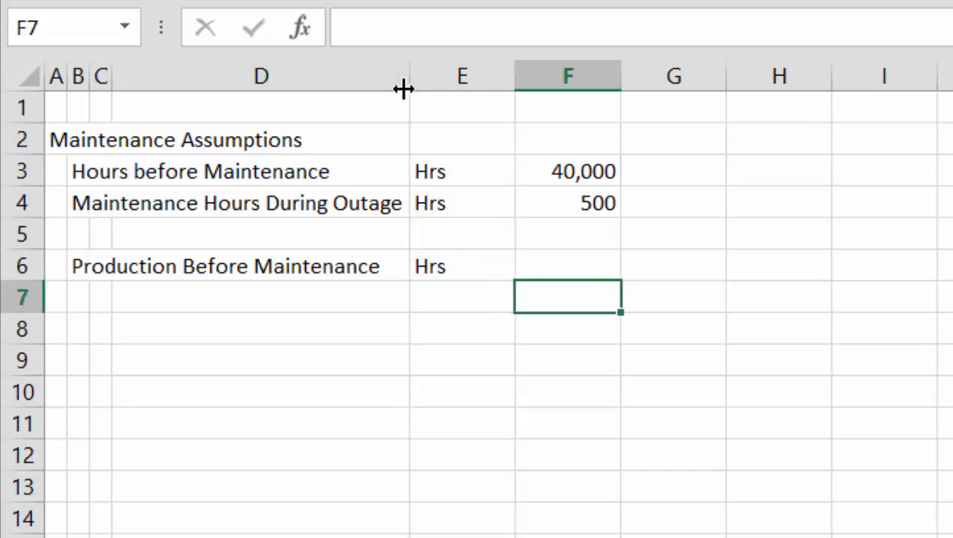
key(Up)
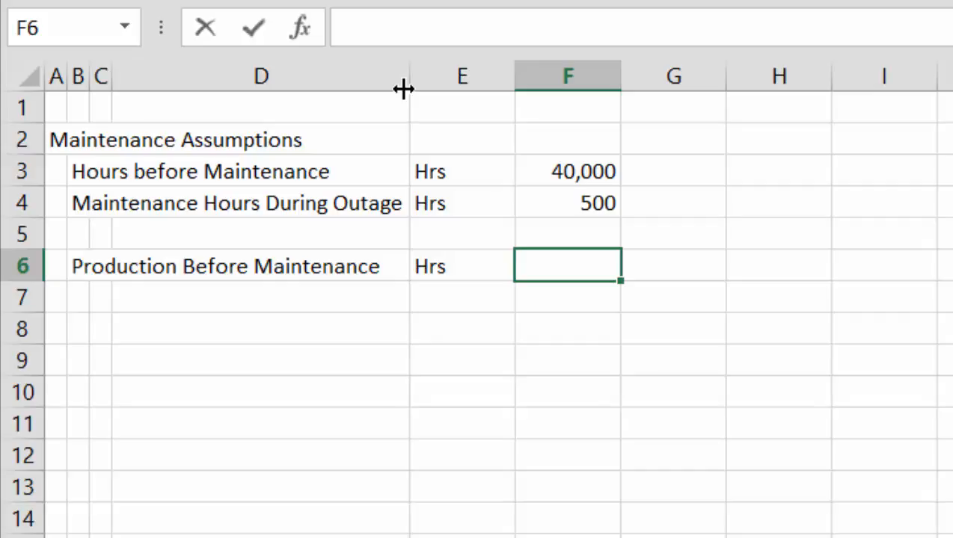
text(8000)
key(Return)
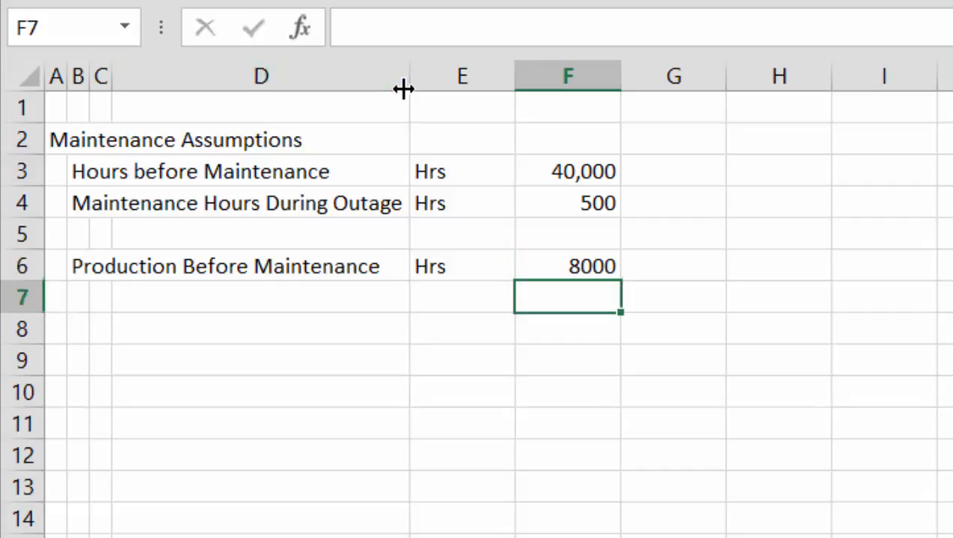
- Format the production value in F6 with a thousands separator and no decimal places
key(Up)
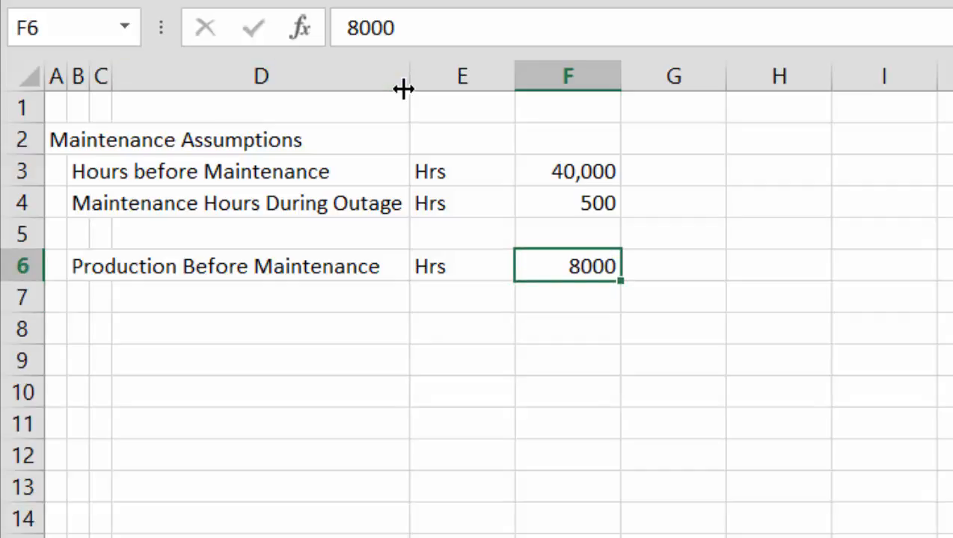
key(ctrl+shift+1)
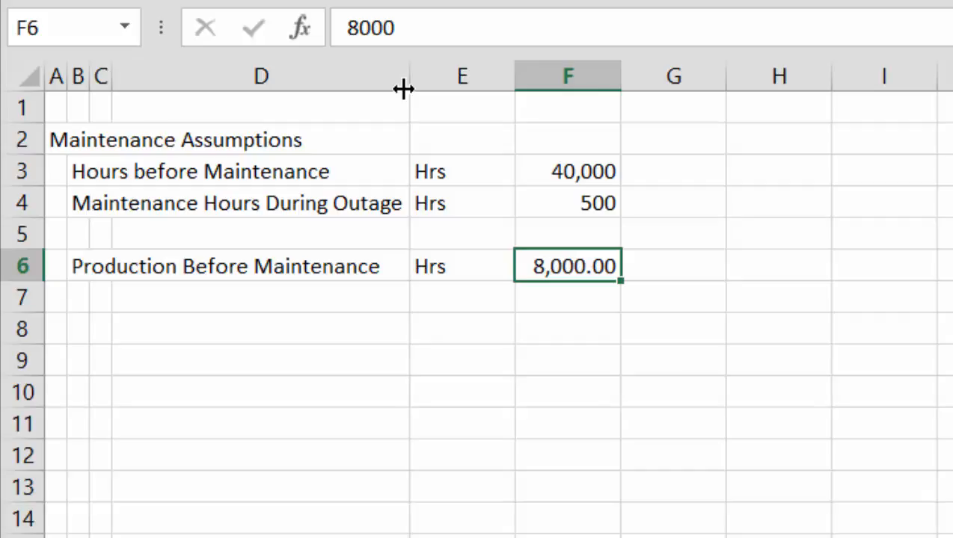
key(alt+h)
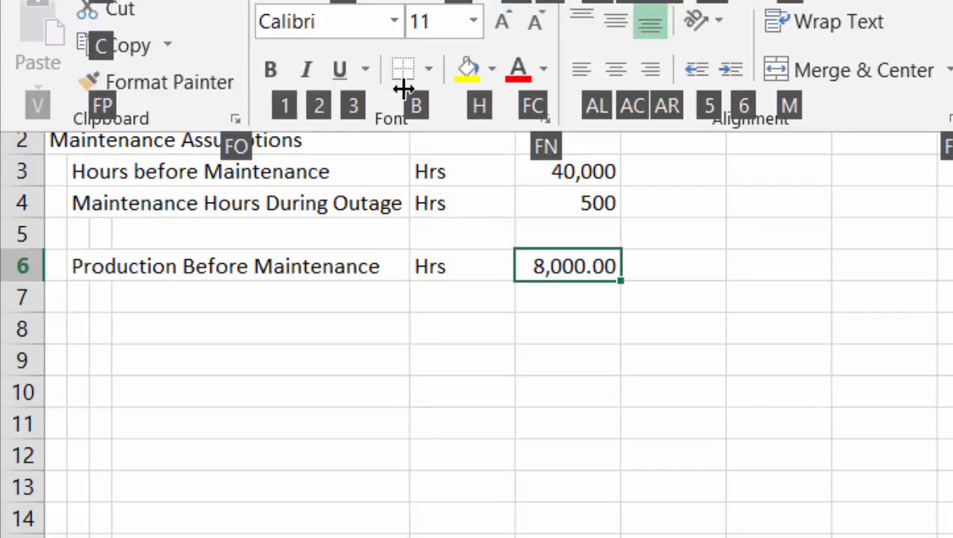
key(9)
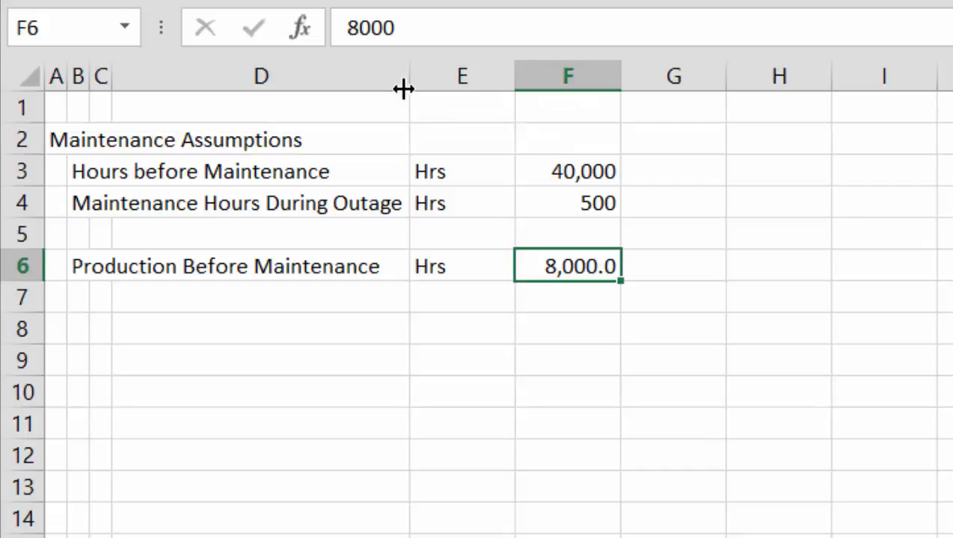
key(alt+h)
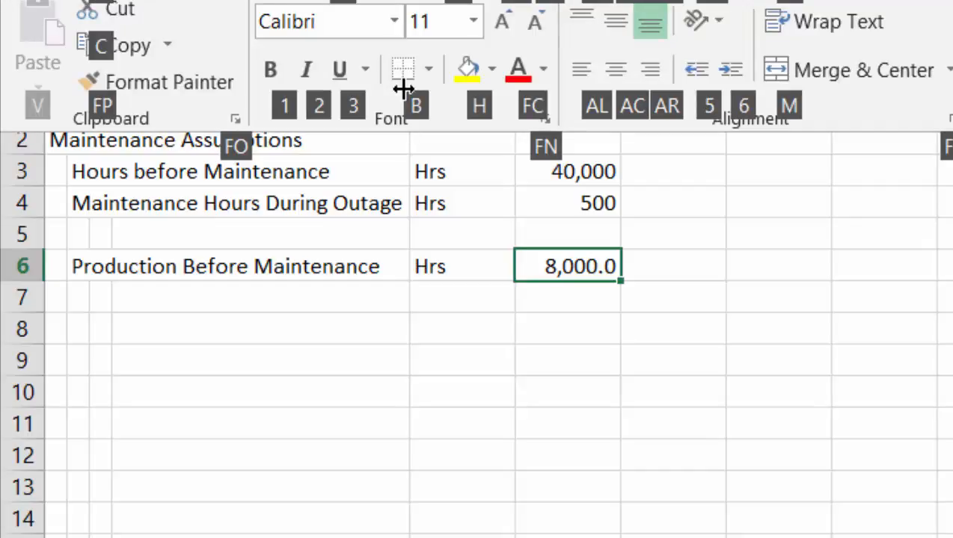
key(9)
key(Down)
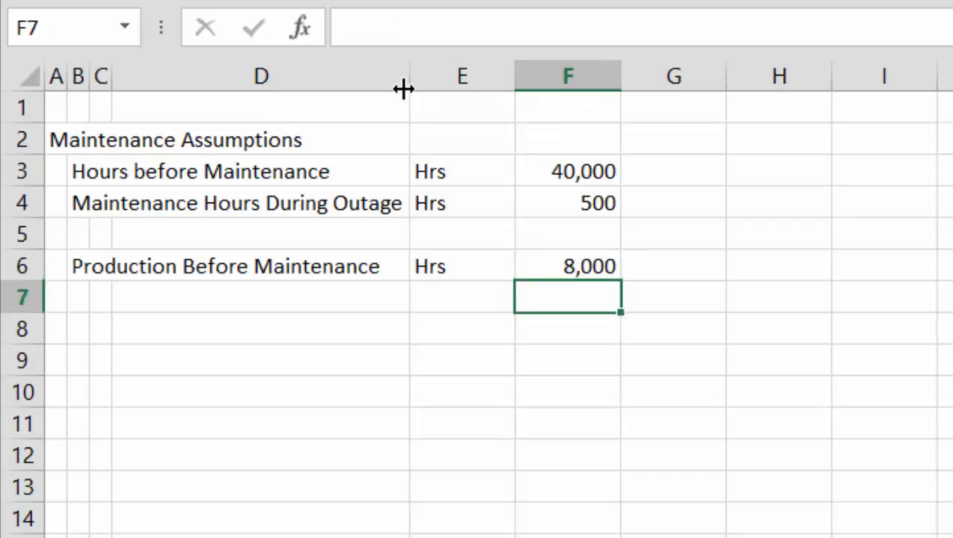
- Enter the label "Volatility" in cell B7, below Production Before Maintenance
key(Down)
key(Left)
key(Left)
key(Left)
key(Left)
key(Up)
key(Up)
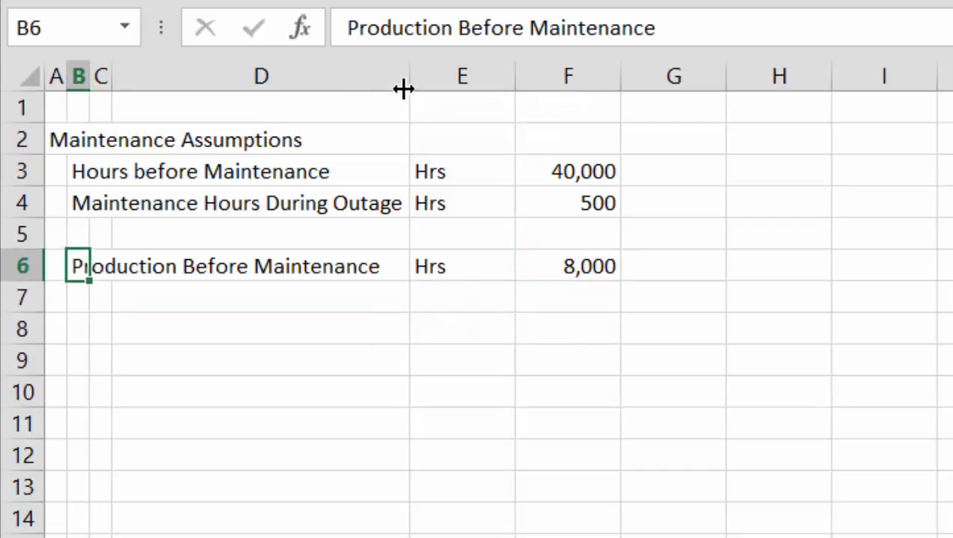
key(Down)
key(Down)
key(Up)
key(Up)
key(Down)
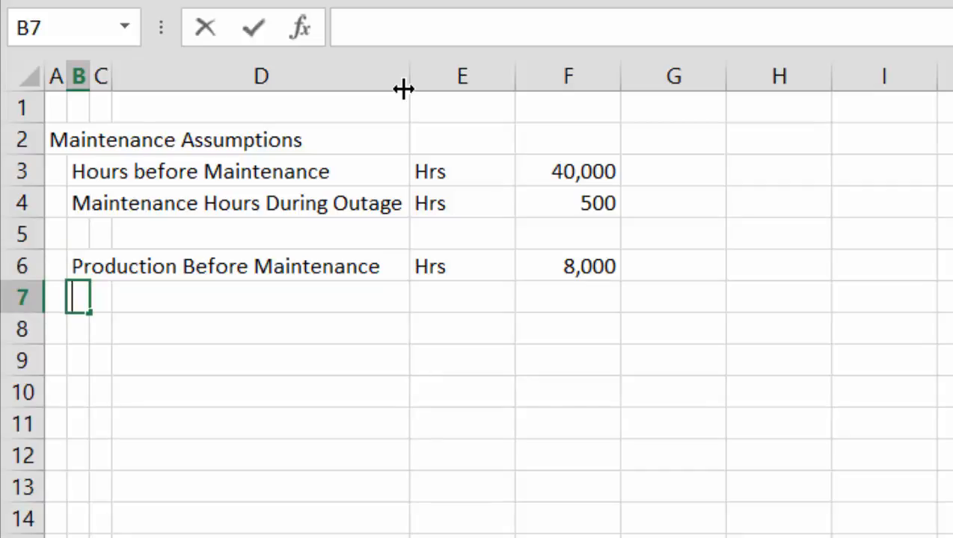
text(Gr)
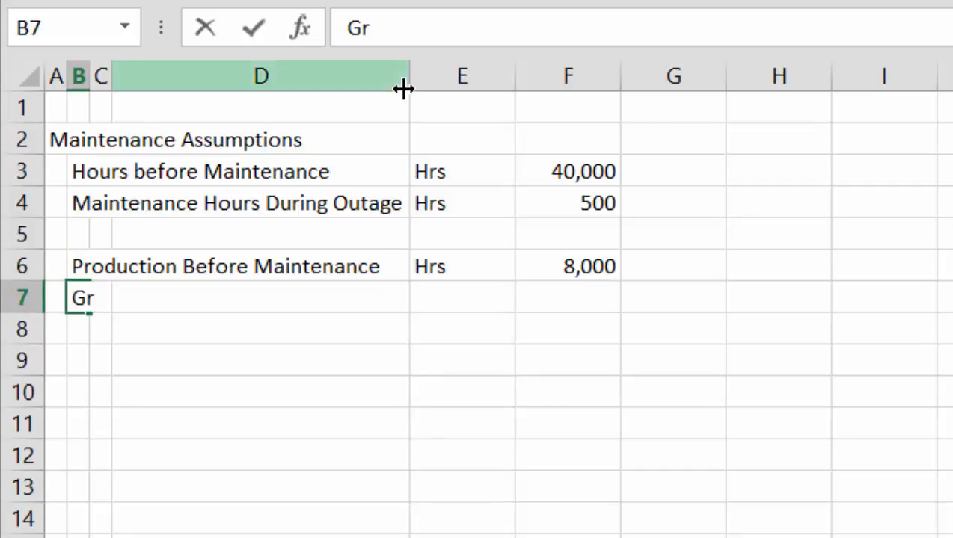
key(BackSpace)
key(BackSpace)
text(Volatility)
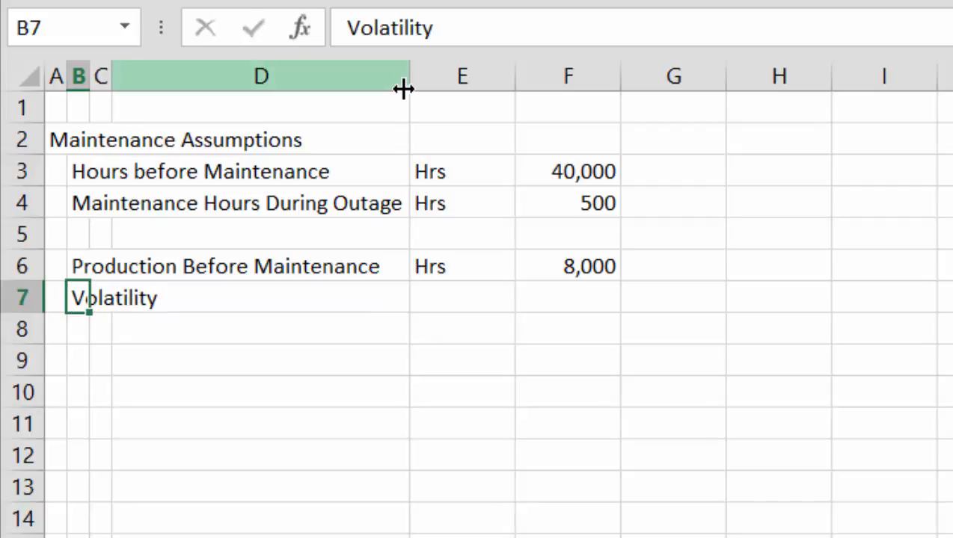
key(Return)
- Enter the unit "Pct" in cell E7 for Volatility
key(Up)
key(Right)
key(Right)
key(Right)
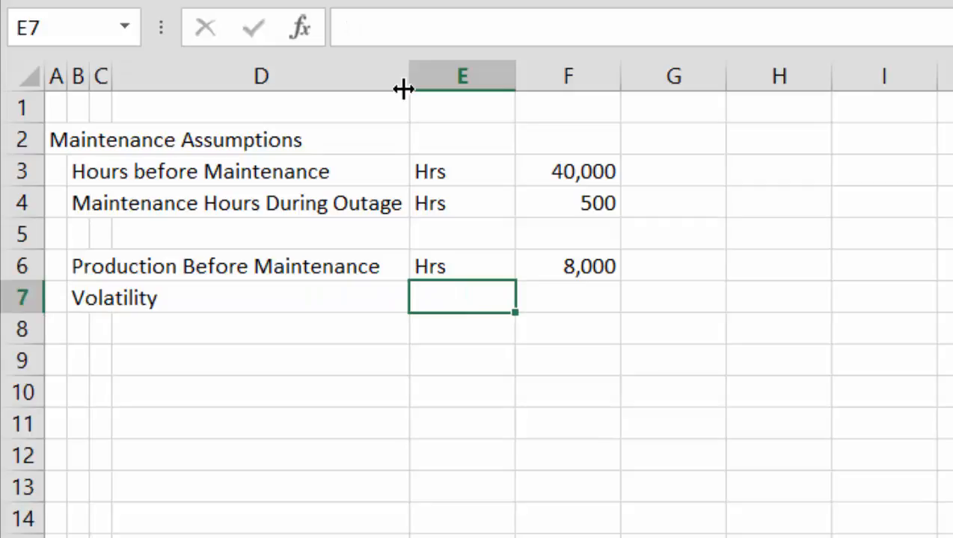
text(PCt)
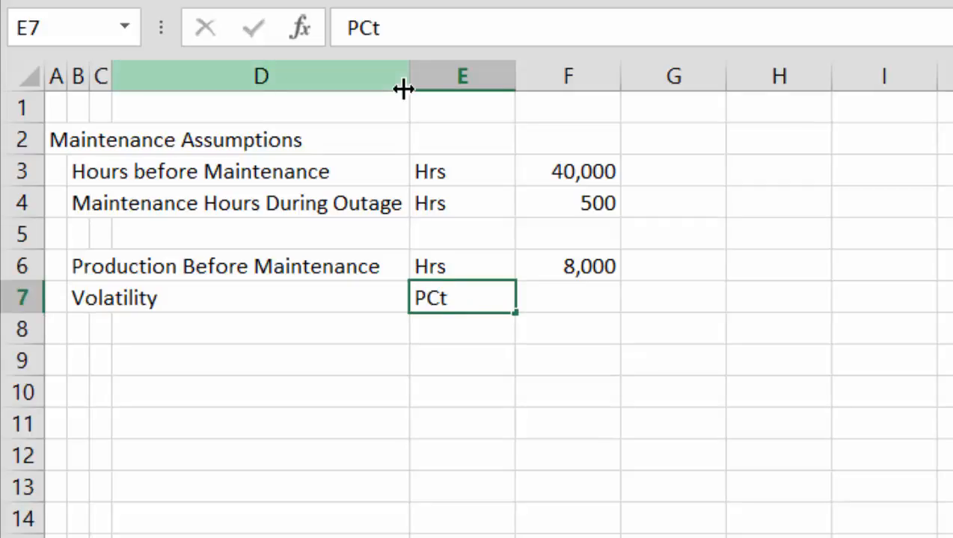
key(Return)
key(Up)
text(Pct)
key(Return)
key(Up)
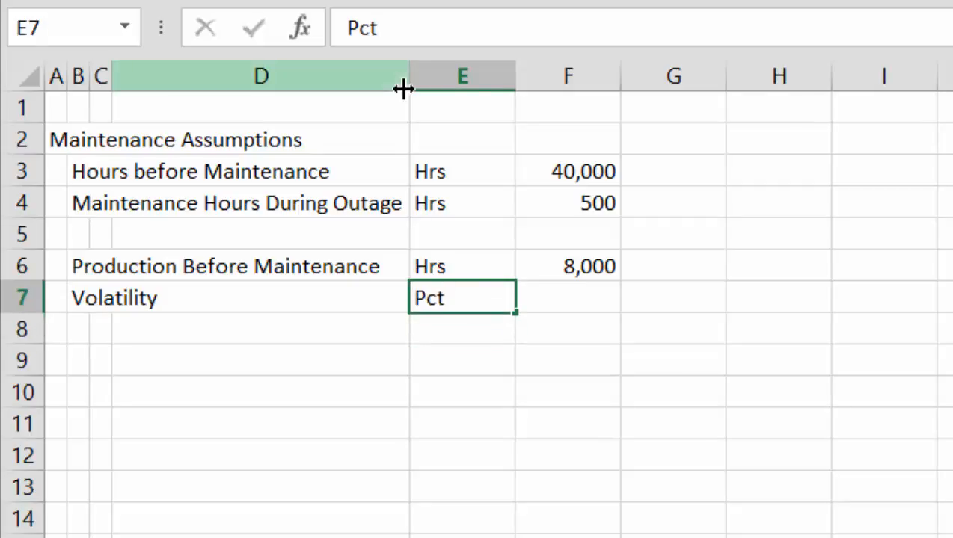
- Enter the value 10% in cell F7 for Volatility
key(Right)
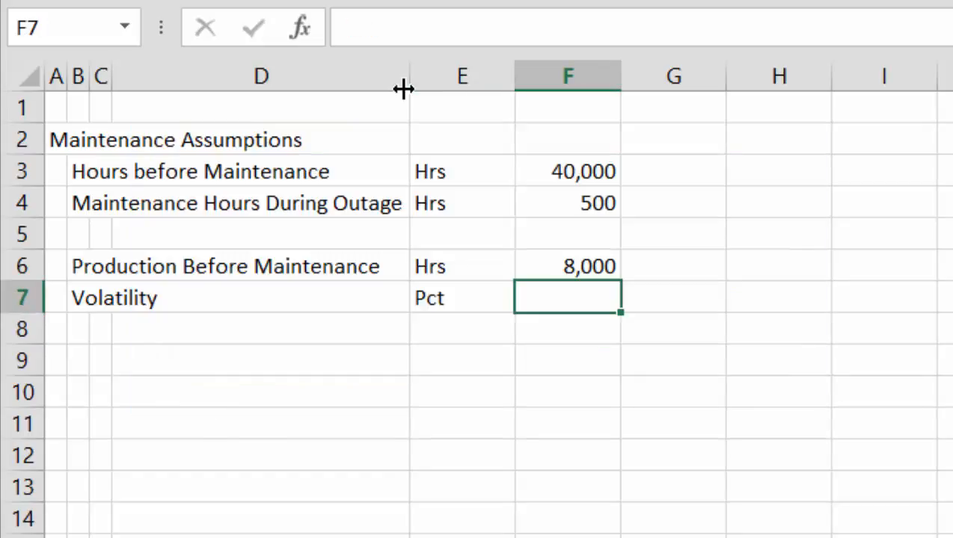
click(403, 89)
text(10%)
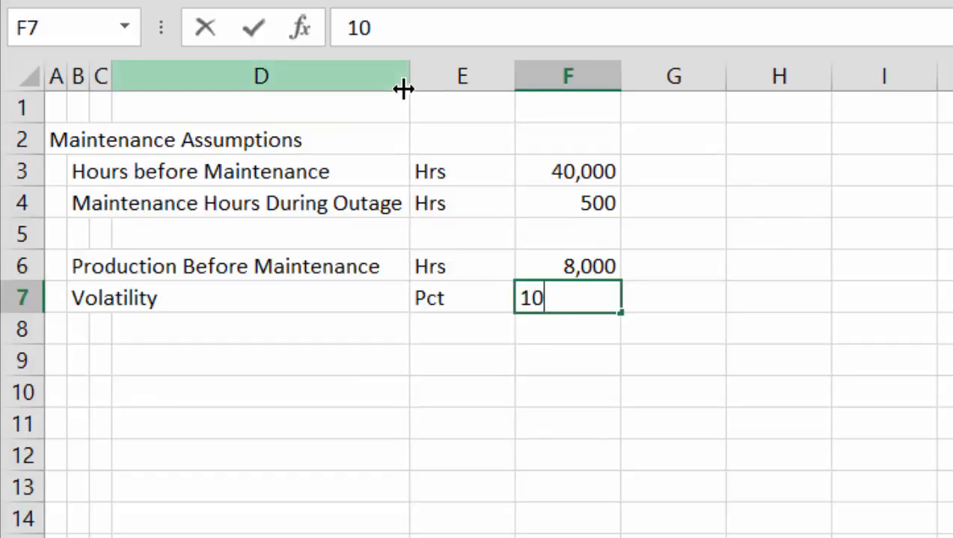
key(Return)
key(Down)
key(Up)
key(Up)
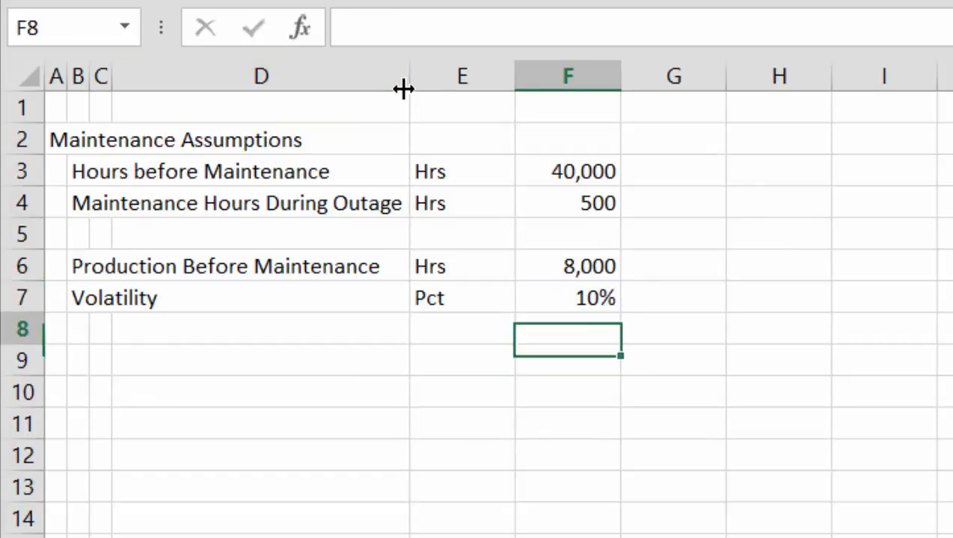
- Set the Volatility value in F7 to 5%
key(F2)
key(Home)
key(Delete)
key(Delete)
text(5)
key(Return)
- Color the hard-coded assumption values in F3:F4 and F6:F7 blue
key(Down)
key(Down)
key(Down)
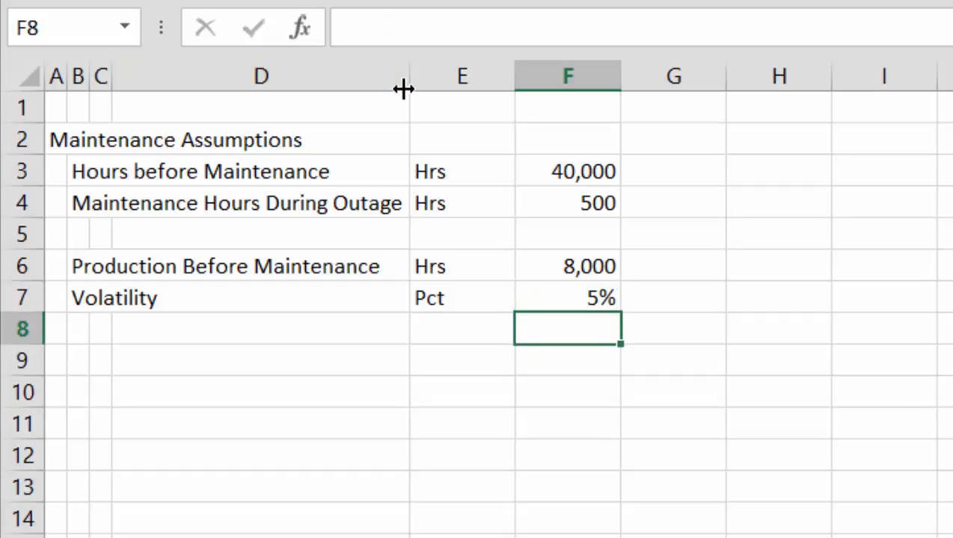
key(Left)
key(Left)
key(Left)
key(Left)
key(Left)
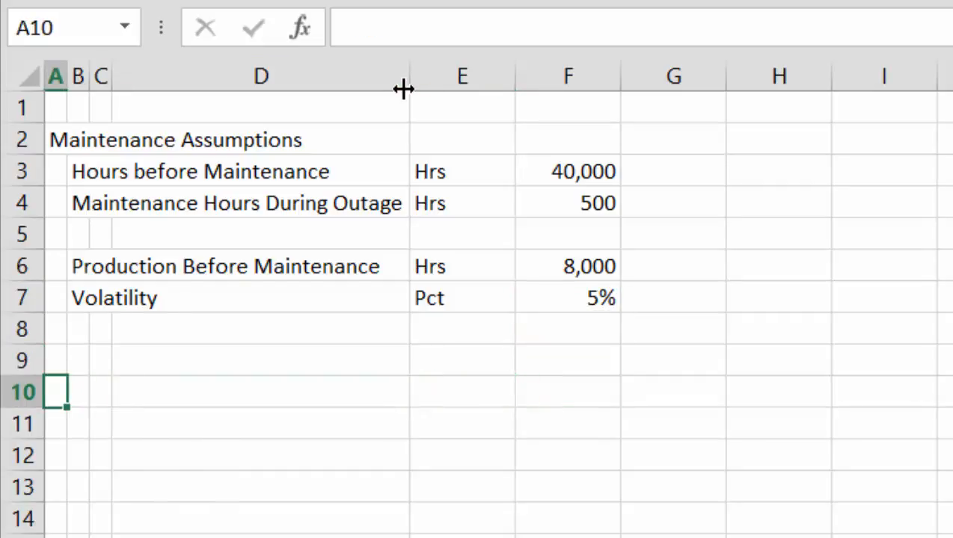
key(ctrl+alt+c)
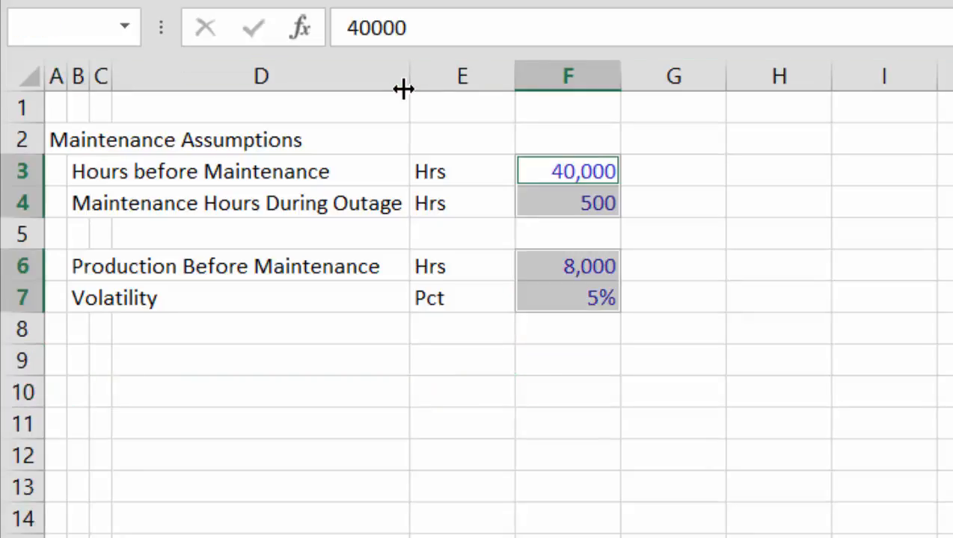
key(Down)
key(Down)
key(Up)
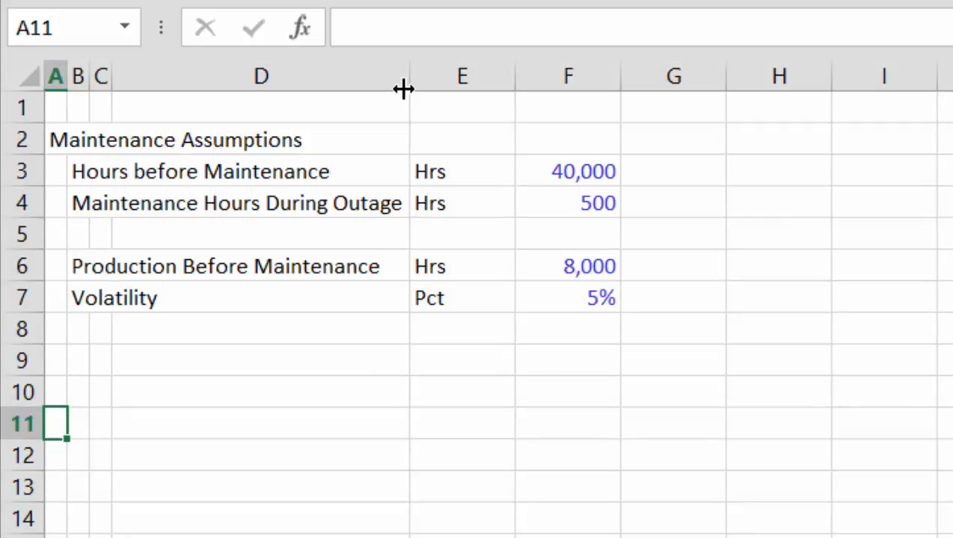
- Enter the label "Periods" in cell A10, below the assumptions
key(Up)
key(Up)
key(Right)
key(Down)
key(Left)
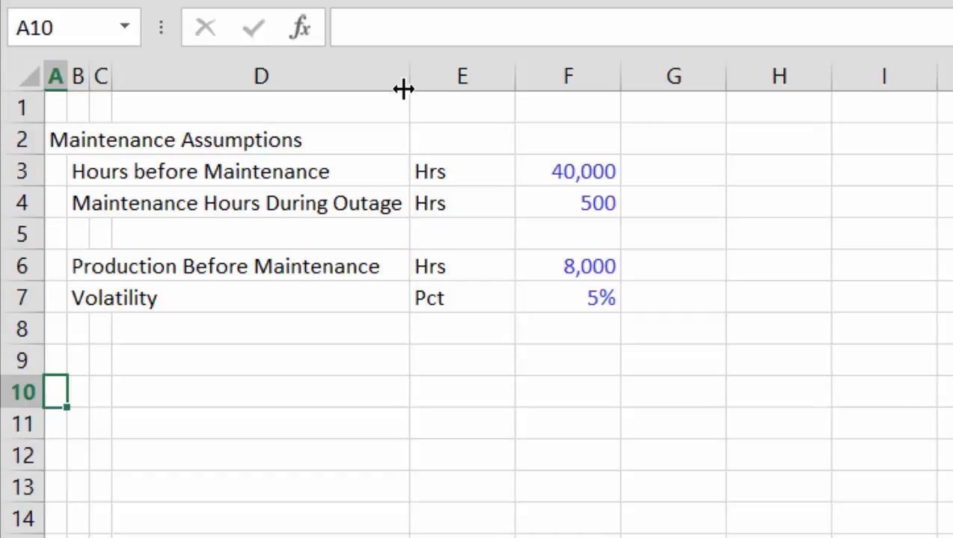
text(Periods)
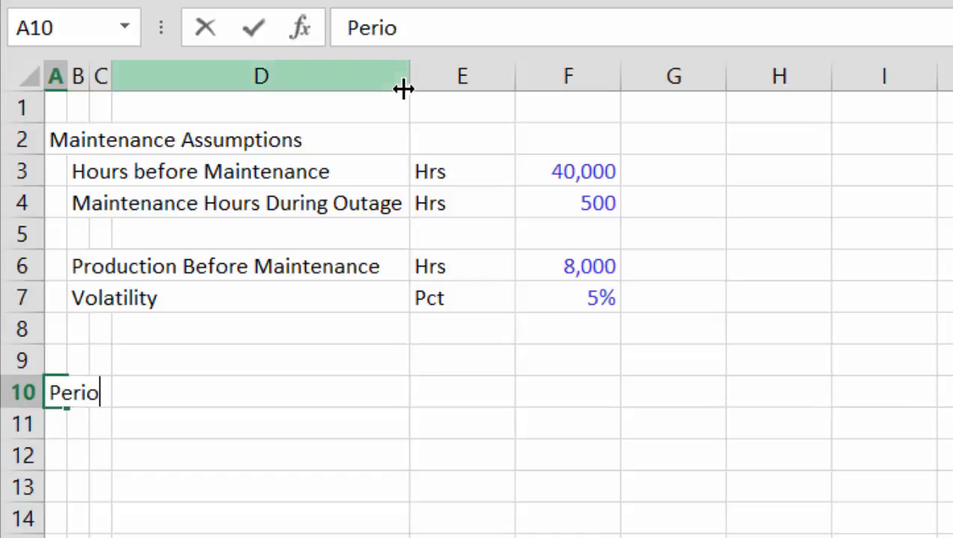
key(Return)
- Enter the start date 1/1/2017 in G10 and format it as day, abbreviated month and two-digit year
key(Right)
key(Right)
key(Right)
key(Right)
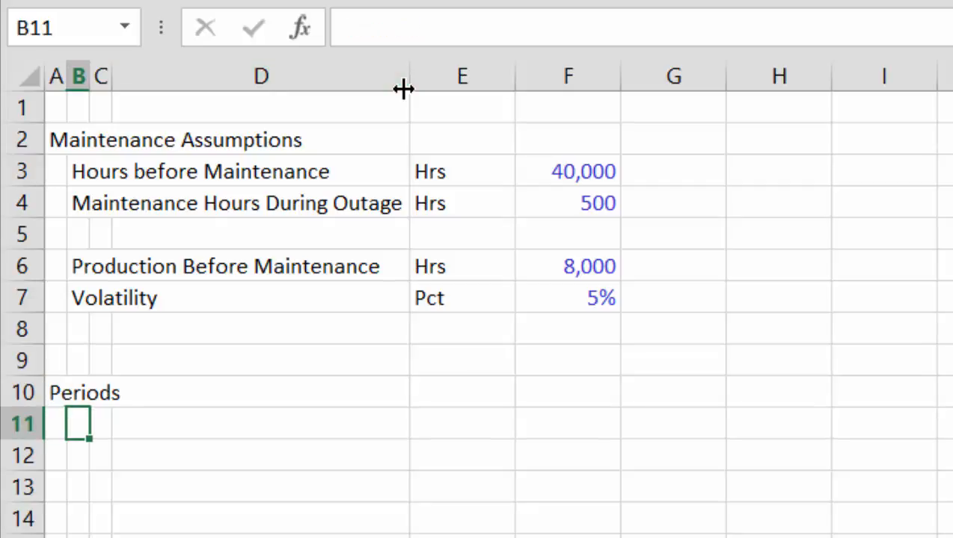
key(Up)
key(Right)
key(Left)
key(Right)
key(Right)
key(Right)
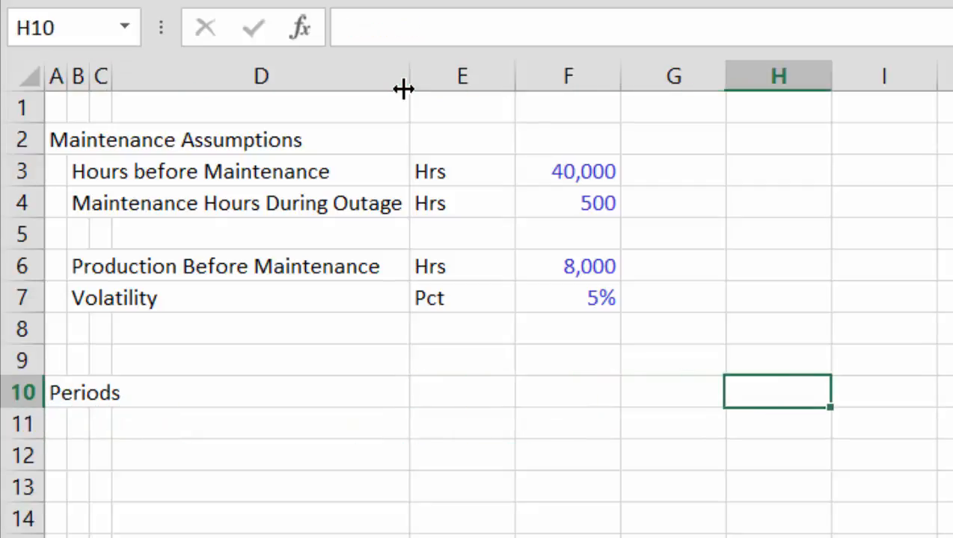
key(Left)
text(1/1/)
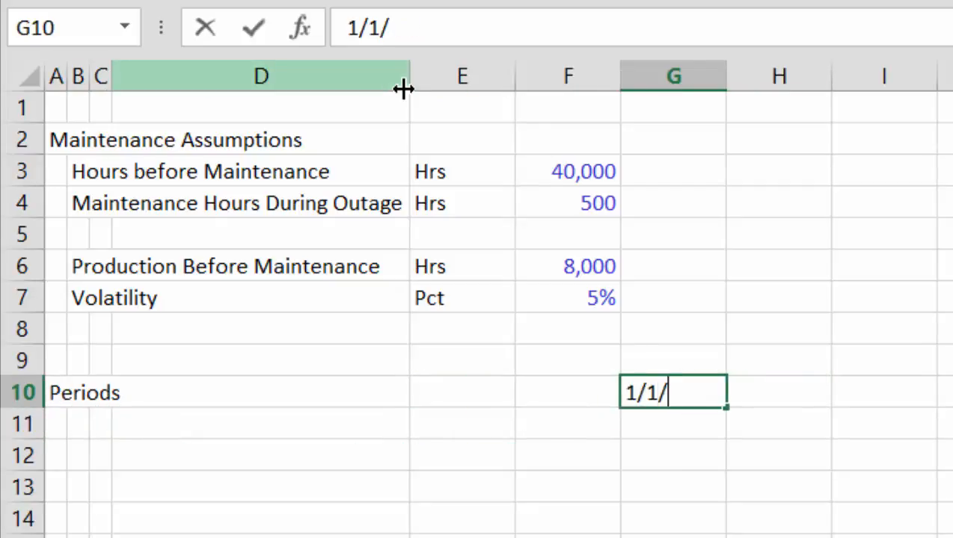
text(2017)
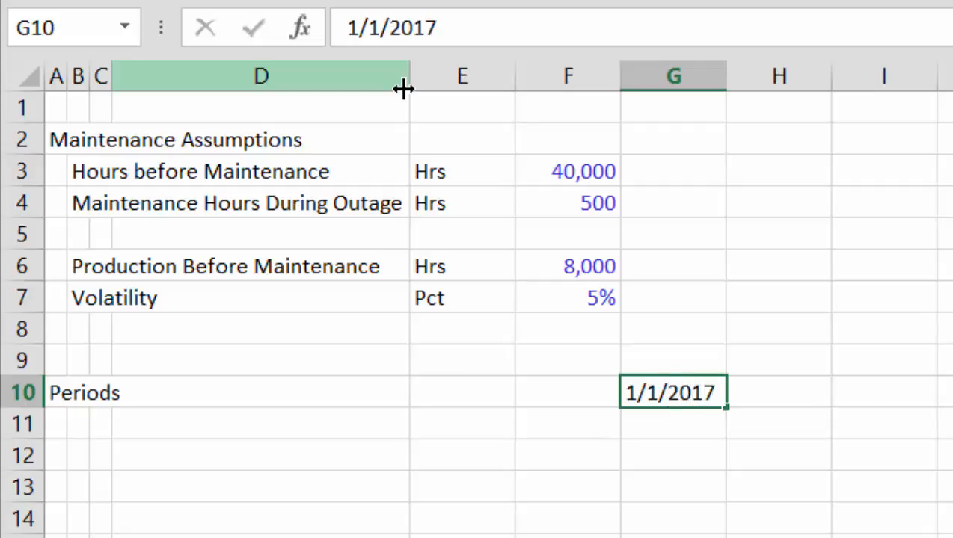
key(Return)
key(Up)
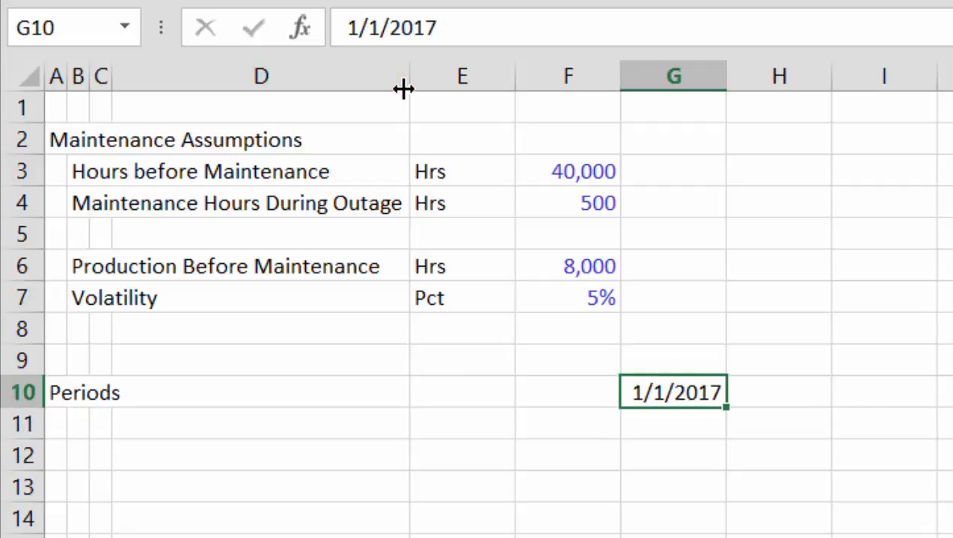
key(ctrl+shift+3)
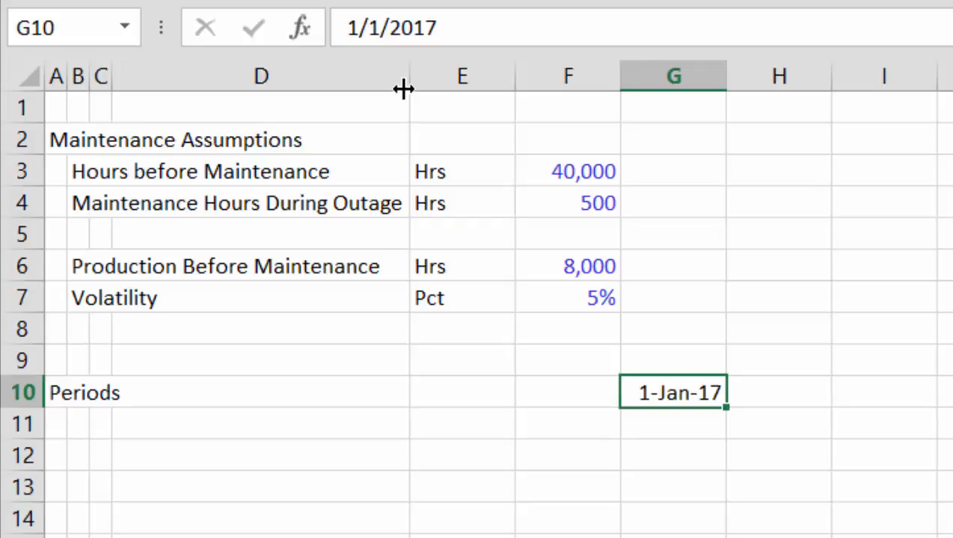
- Enter =EDATE(G10,3) in H10 to step three months from the start date, and apply the day-month-year date format
key(Right)
text(=edat)
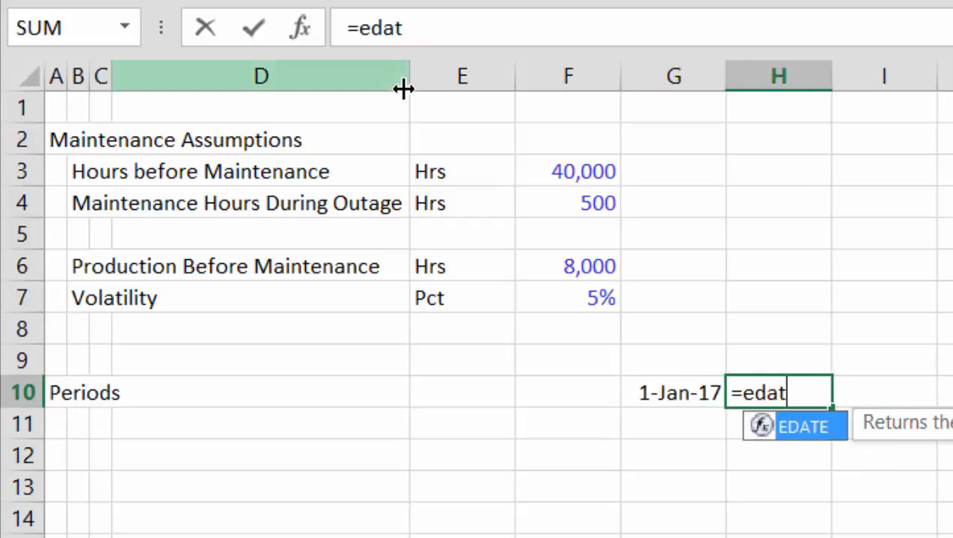
key(Tab)
key(Left)
text(,)
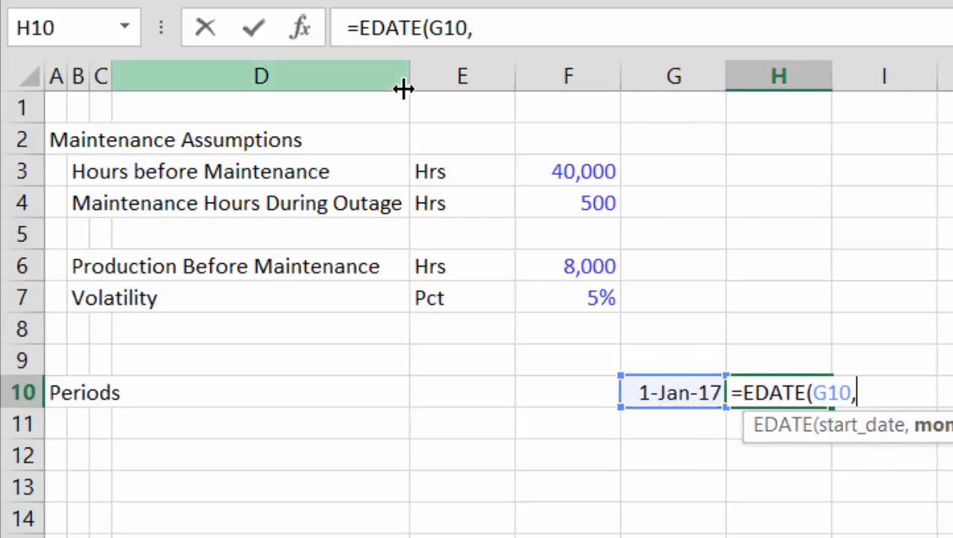
text(3)
key(Return)
key(Up)
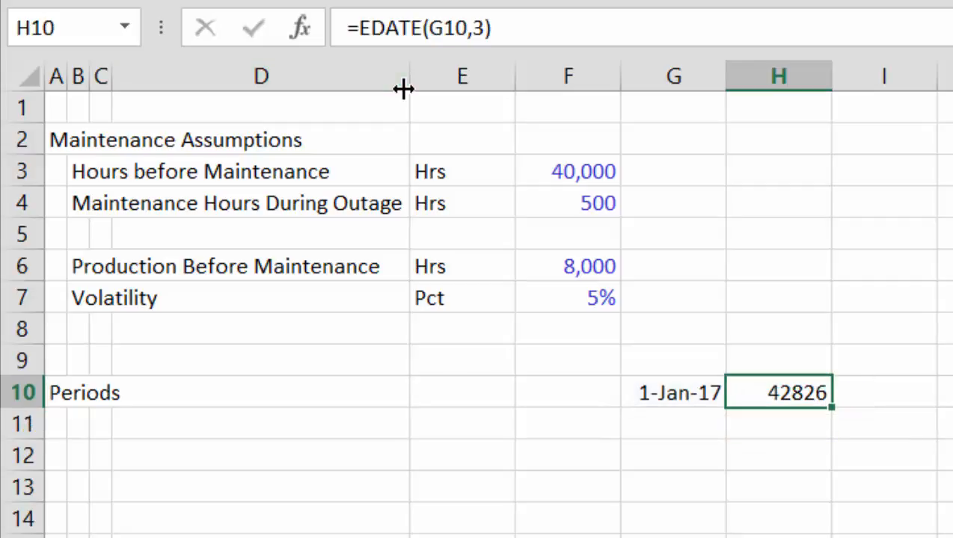
key(ctrl+shift+3)
- Try to extend the dates from H10 across row 10
key(shift+Right)
key(shift+Right)
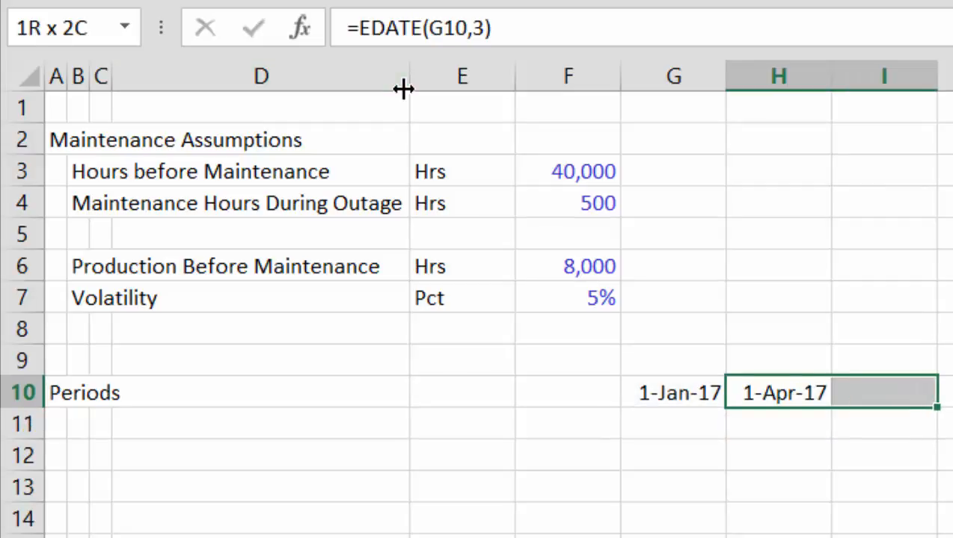
key(Left)
key(Right)
key(shift+Right)
key(Left)
key(Right)
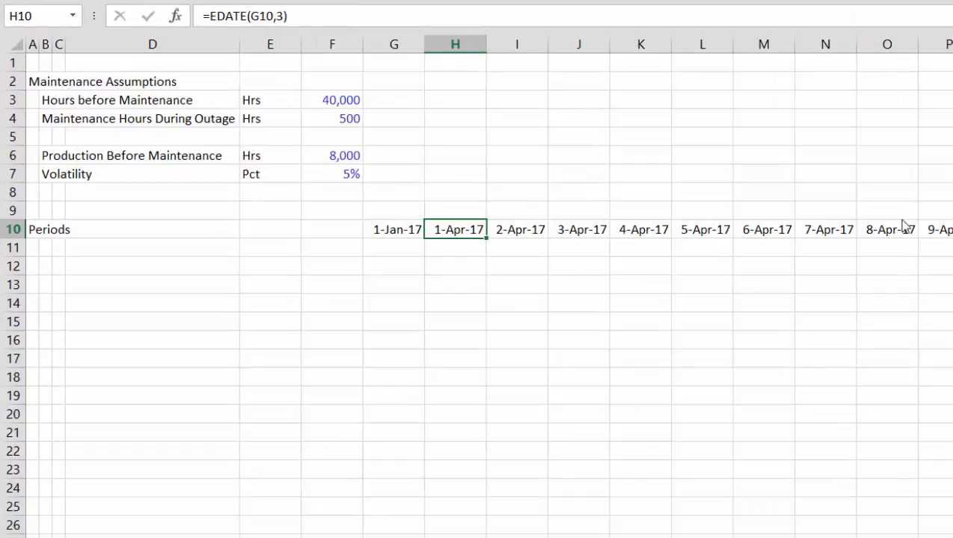
- Examine the filled dates along row 10 to check their interval
key(Right)
key(Right)
key(Right)
key(Right)
key(Right)
key(Right)
key(Right)
key(Right)
key(Right)
key(Right)
key(Right)
key(Right)
key(Right)
key(Right)
key(Right)
key(Right)
key(Right)
key(Right)
key(Right)
key(Right)
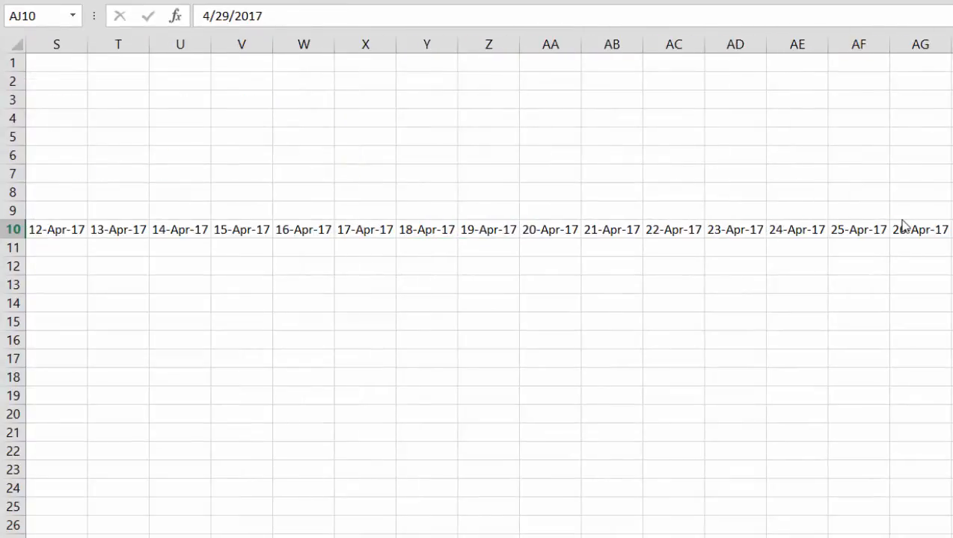
key(ctrl+Left)
key(ctrl+Left)
key(Right)
key(Right)
key(Right)
key(Right)
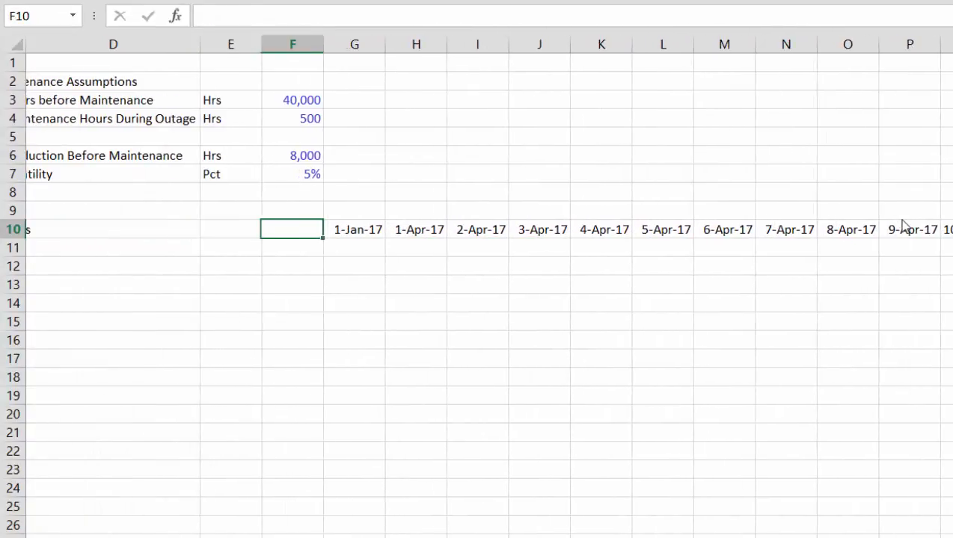
- Delete the filled dates in row 10 from H10 onward
key(ctrl+shift+Right)
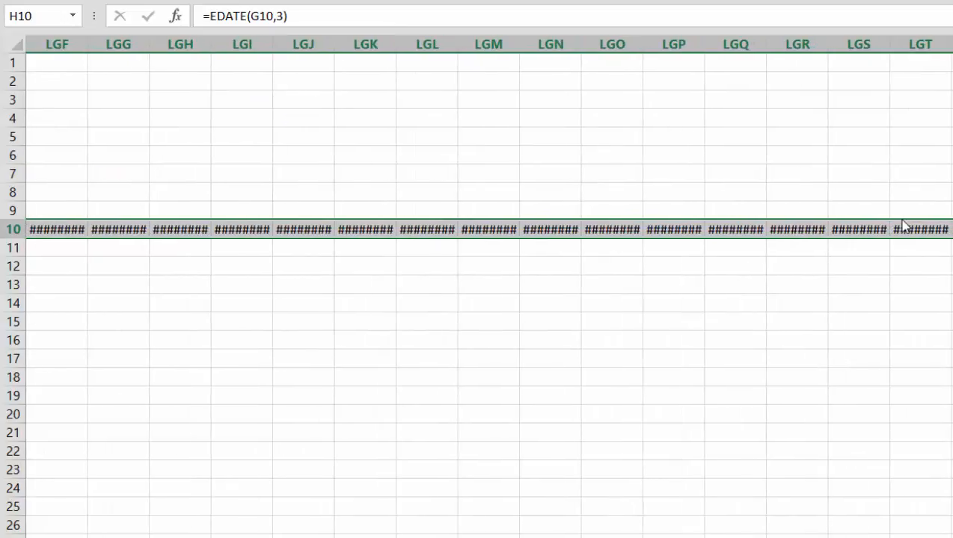
key(Delete)
key(ctrl+BackSpace)
key(Left)
key(alt+e)
key(i)
key(s)
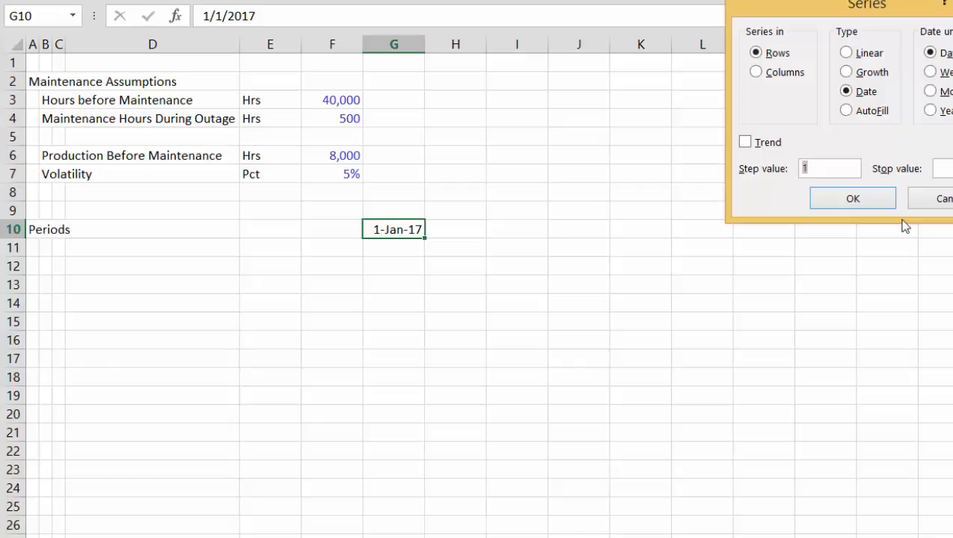
key(Return)
key(Left)
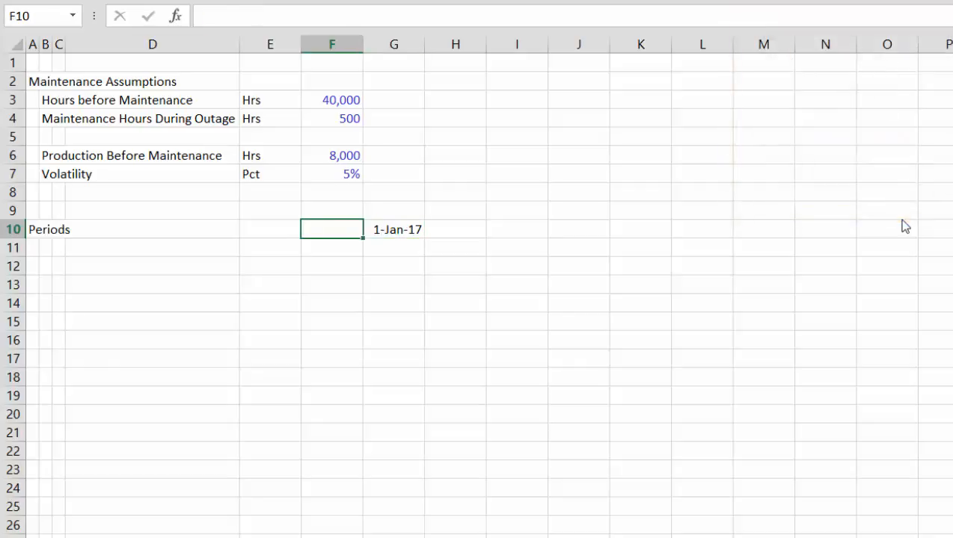
- Enter 1 in G9 as the first period number, above the start date
key(Right)
key(Up)
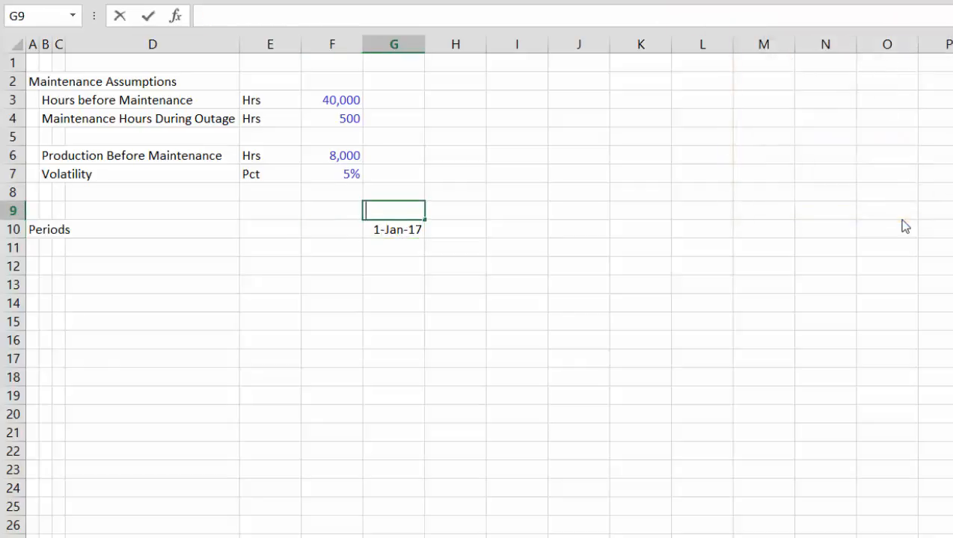
text(1)
key(Return)
- Fill a linear series across row 9 from G9 with step value 1 and stop value 100
key(Up)
key(alt+h)
key(f)
key(i)
key(s)
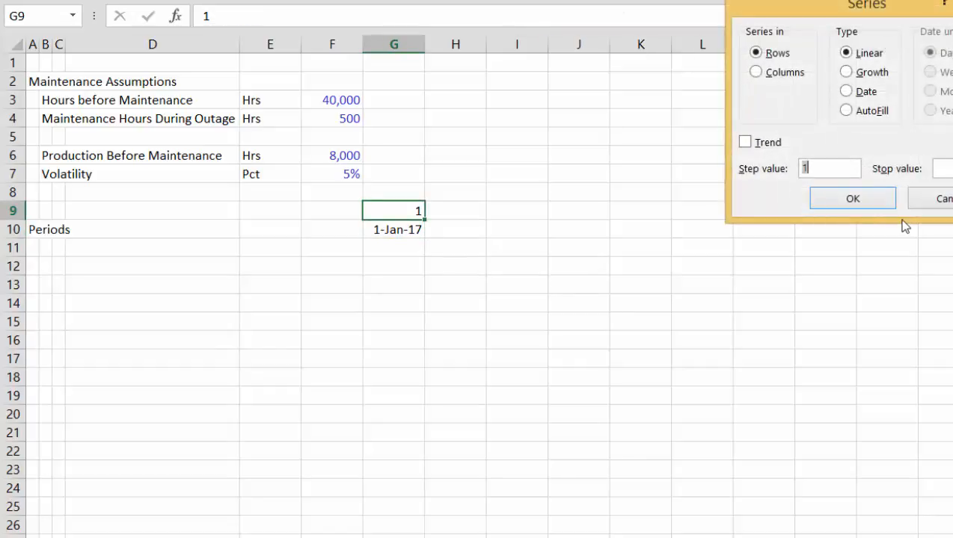
key(Tab)
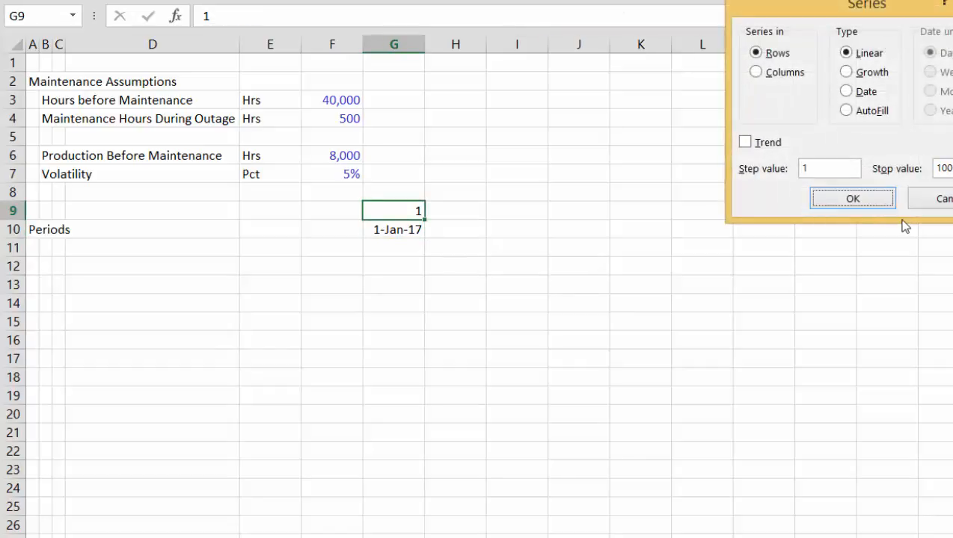
key(Return)
- Enter =EDATE(G10,3) in H10 to calculate the next quarterly date
key(Down)
key(Right)
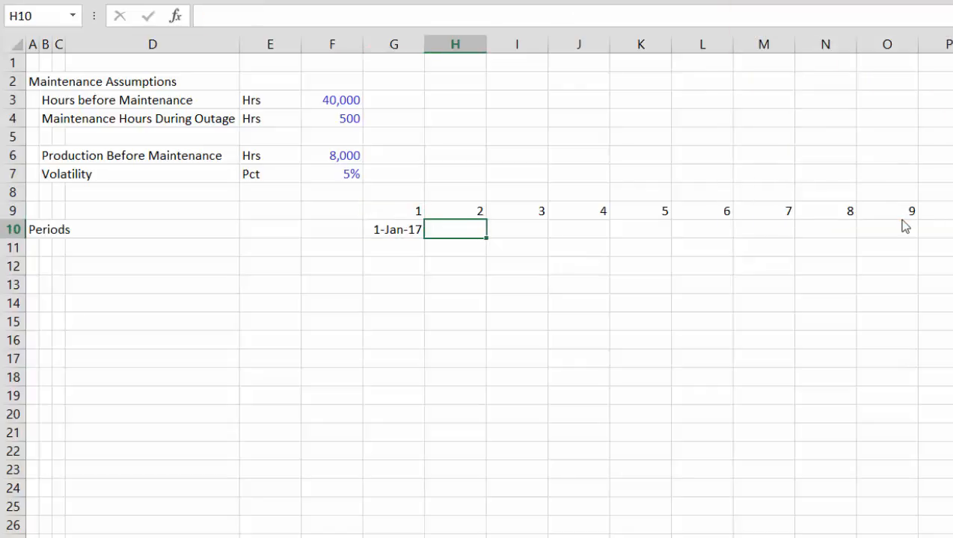
text(=ed)
key(Tab)
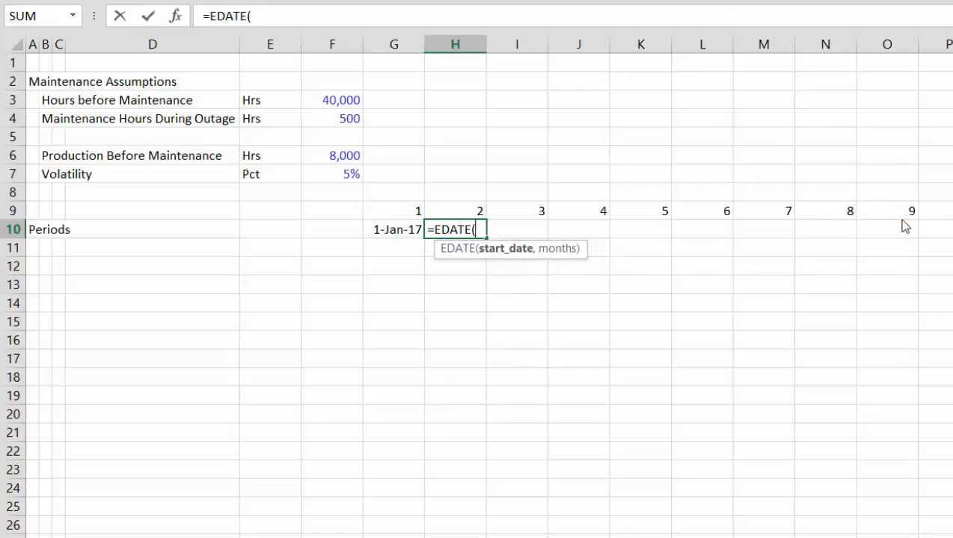
key(Left)
text(,3))
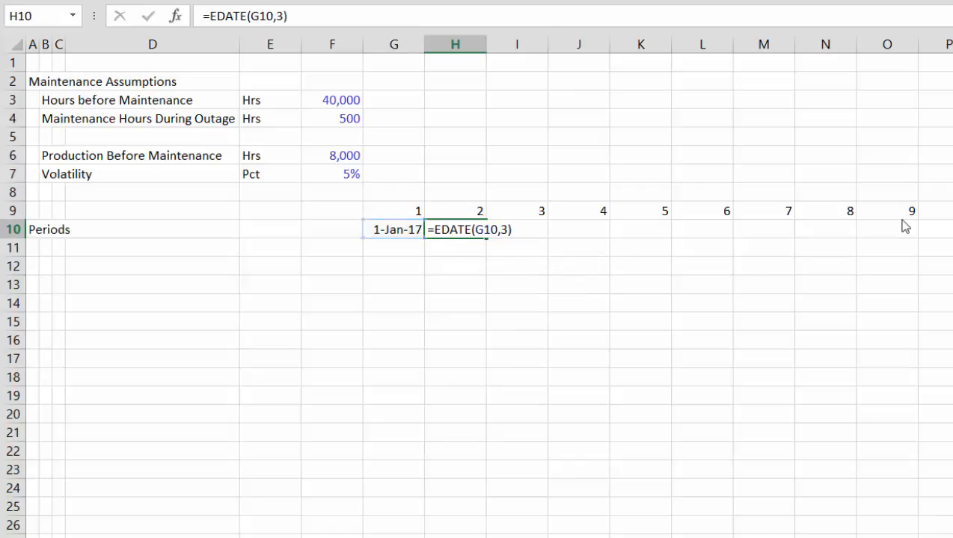
key(Return)
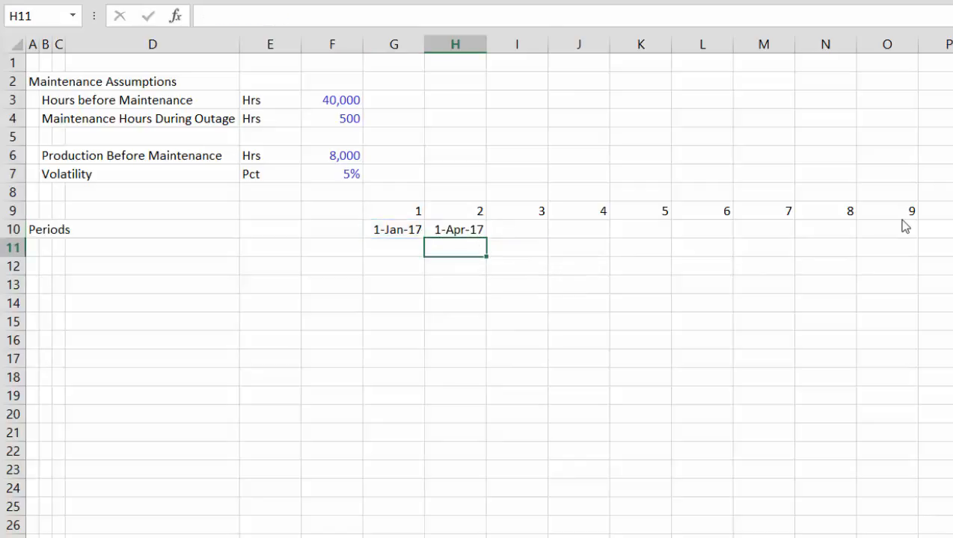
- Copy the EDATE formula from H10 across row 10 to the last numbered period in column DB
key(Up)
key(ctrl+shift+r)
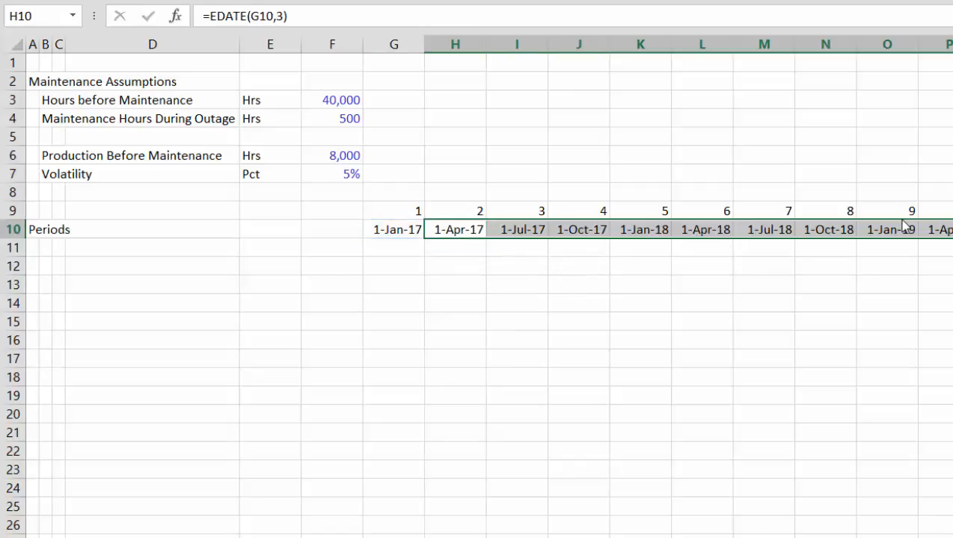
key(ctrl+Right)
key(Right)
key(Left)
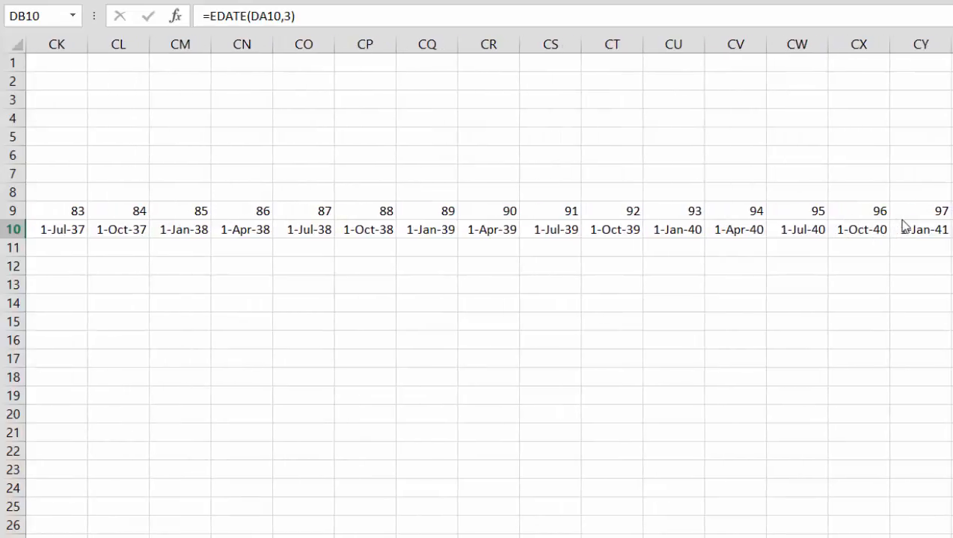
- Change the row label in A10 to "Date"
key(ctrl+Left)
key(Left)
key(Left)
key(Left)
key(Left)
key(Left)
key(Left)
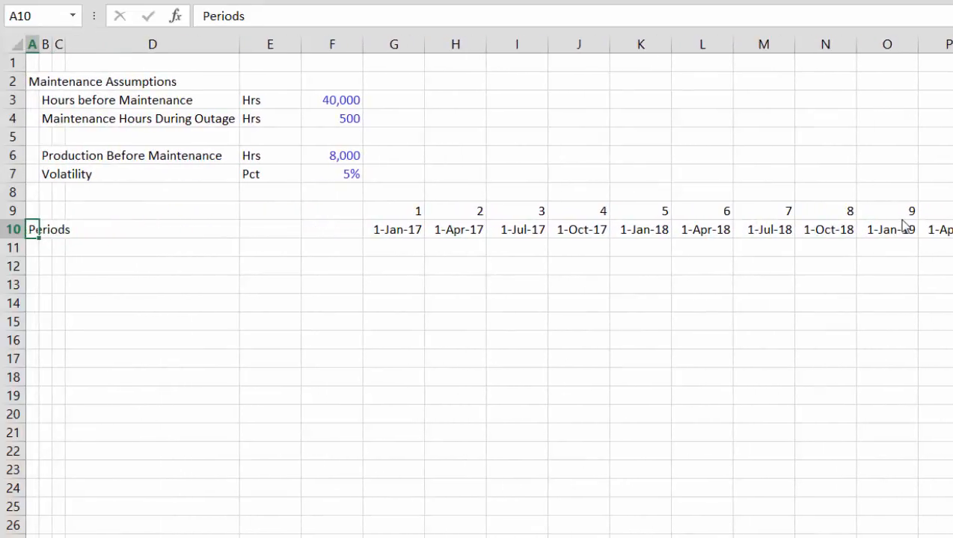
text(Date)
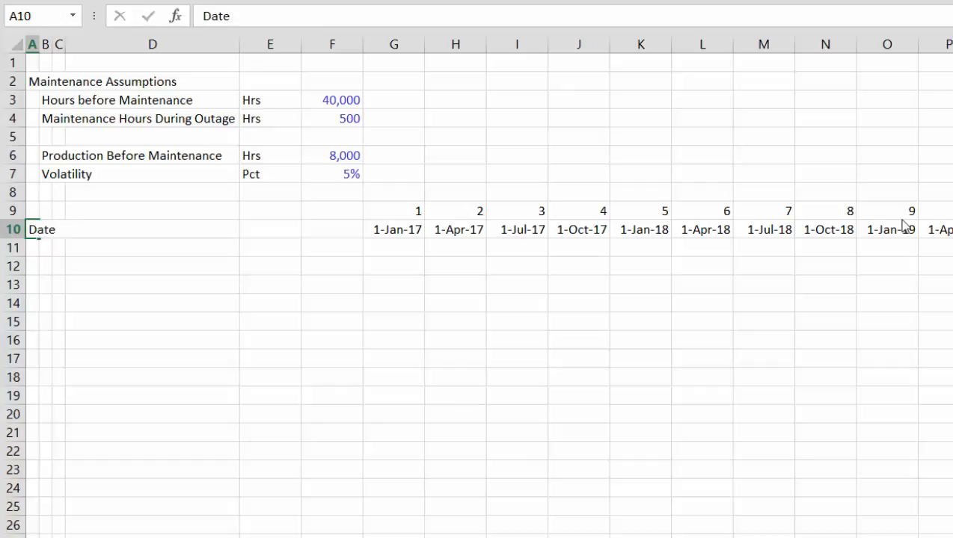
key(Return)
- Enter the label "Period" in A9 for the row of period numbers
key(Up)
key(Up)
text(Period)
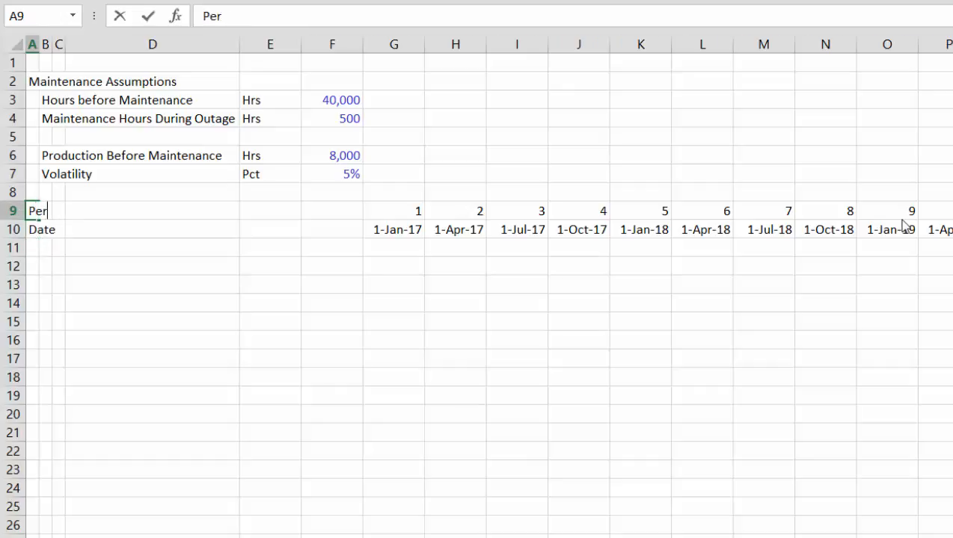
key(Return)
key(Return)
key(Return)
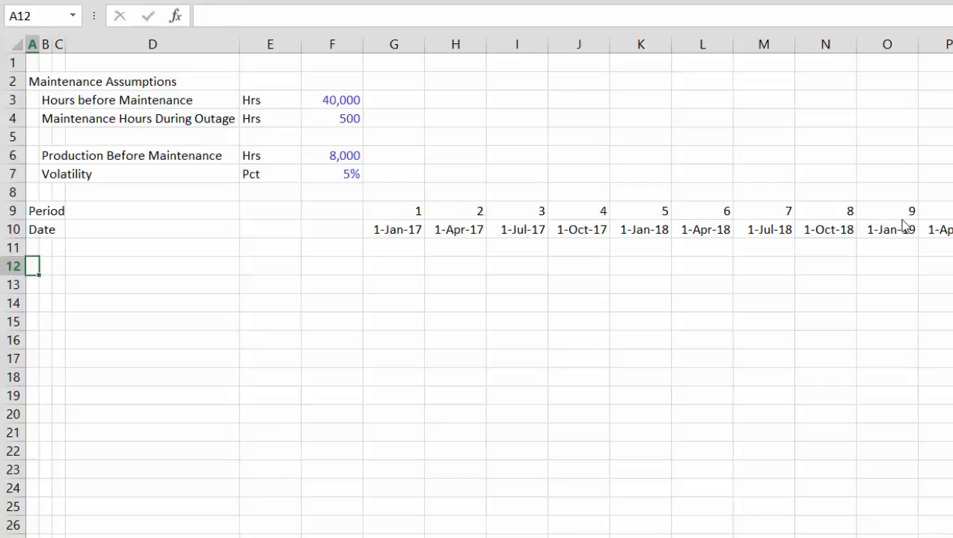
- Enter the row label "Production" in A12
text(Prodcut)
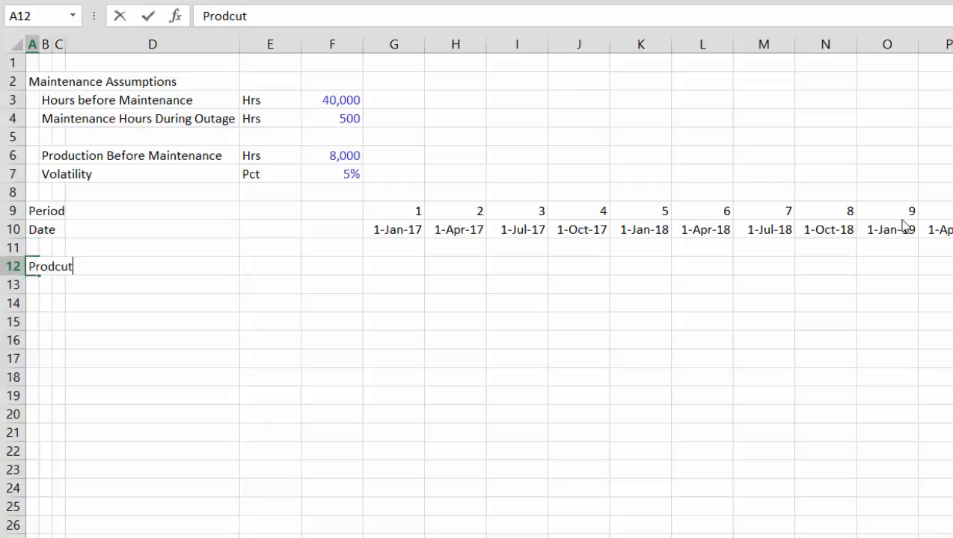
key(BackSpace)
key(BackSpace)
key(BackSpace)
text(uction)
key(ctrl+Return)
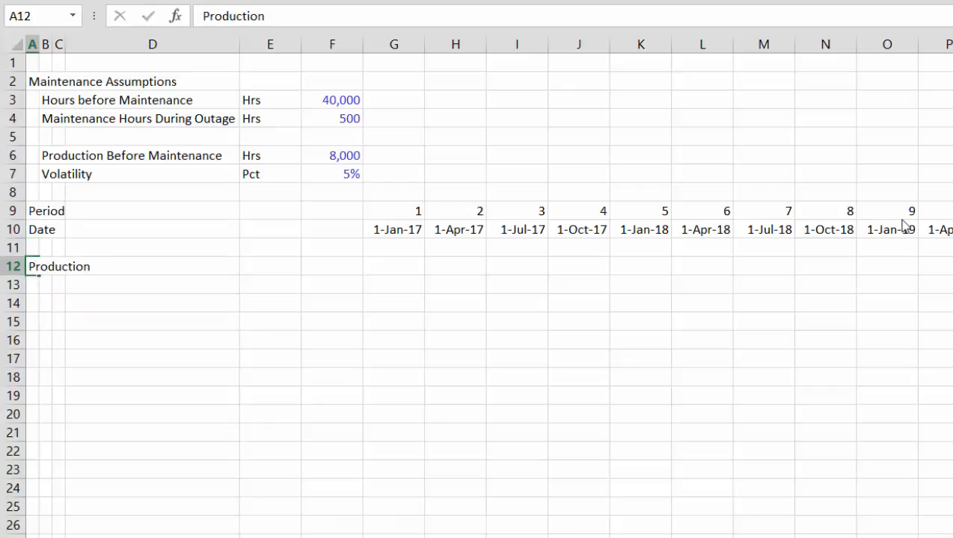
- Link F12 to the Production Before Maintenance assumption with the formula =F6
key(Right)
key(Right)
key(Right)
key(Right)
key(Right)
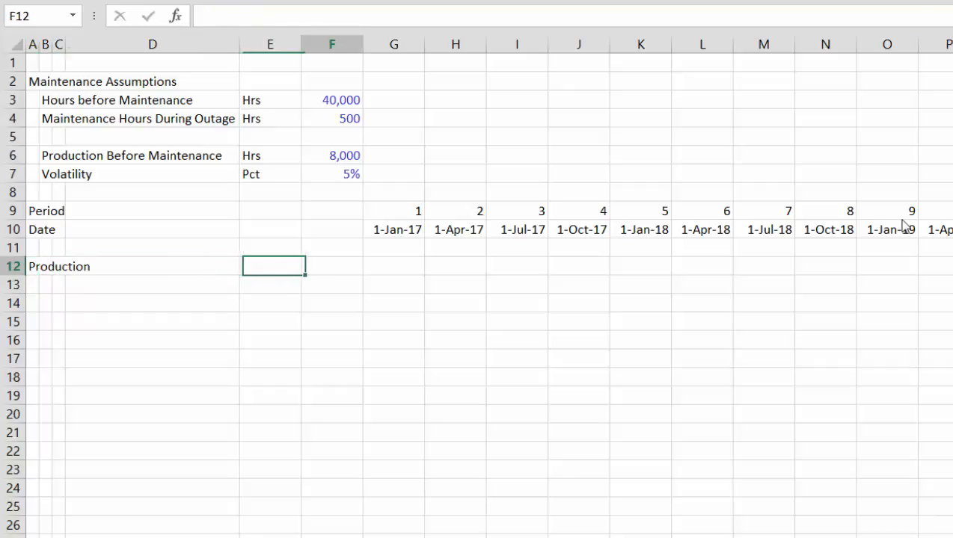
text(=)
key(Up)
key(Up)
key(Up)
key(Up)
key(Up)
key(Up)
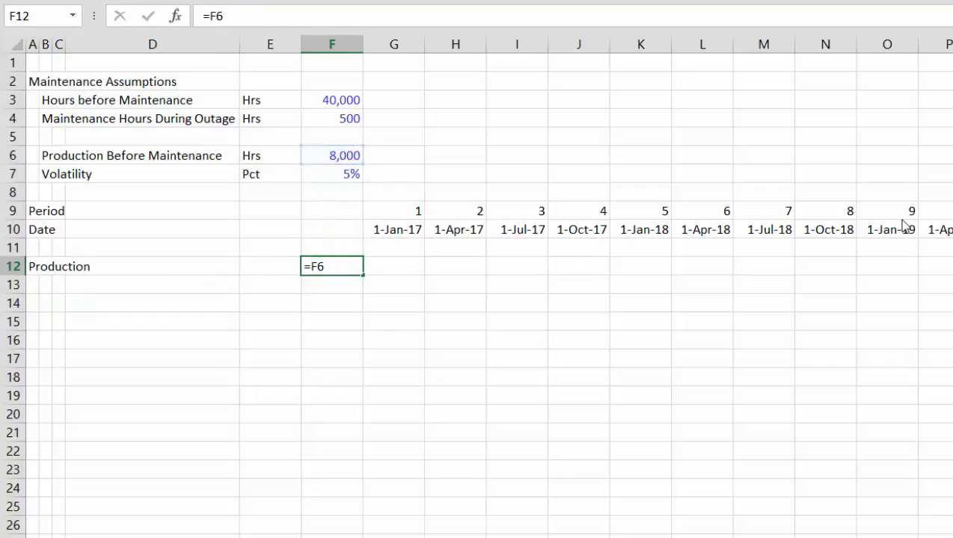
key(Return)
- Begin the first-period production formula in G12 as =F12+F12*$F$7, with the Volatility reference absolute
key(Up)
key(Right)
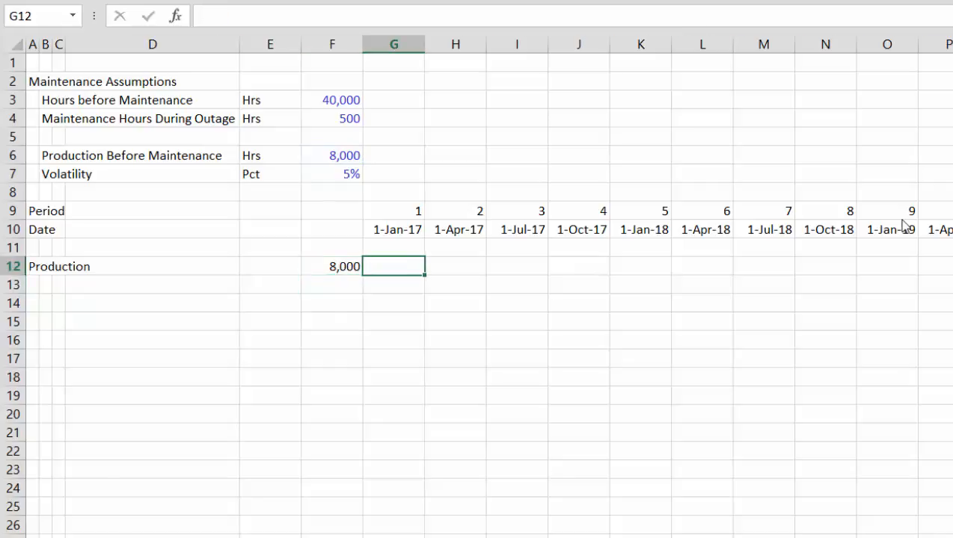
text(=)
key(Left)
text(+)
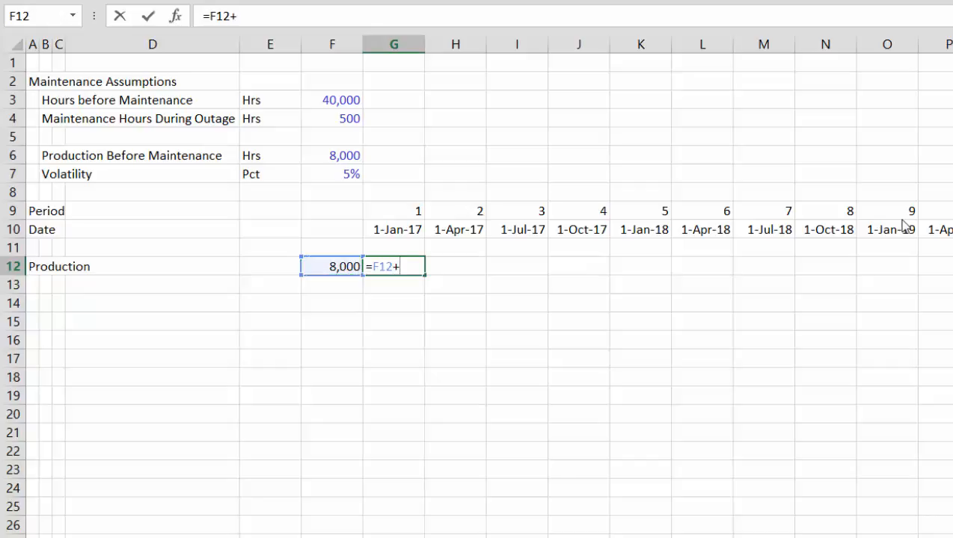
key(Left)
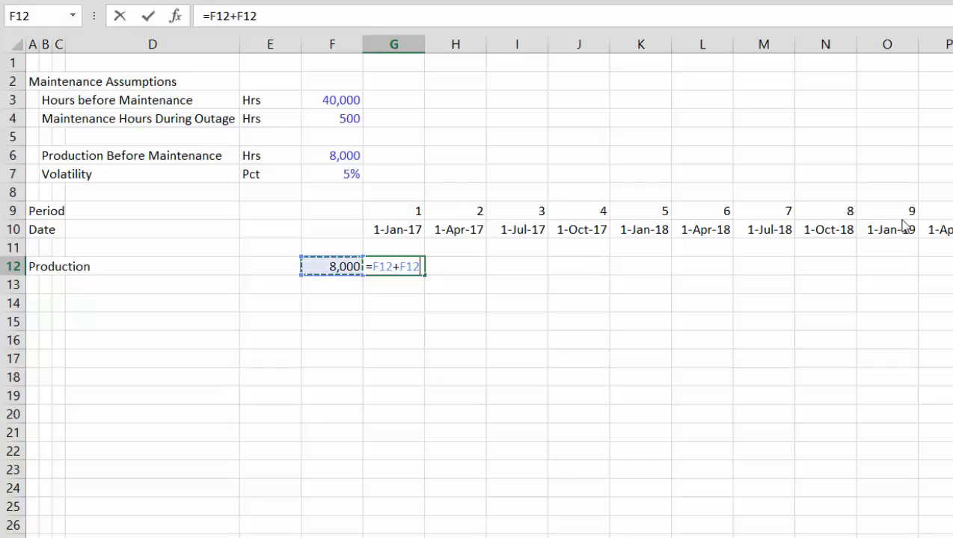
text(*)
key(Up)
key(Up)
key(Up)
key(Up)
key(Up)
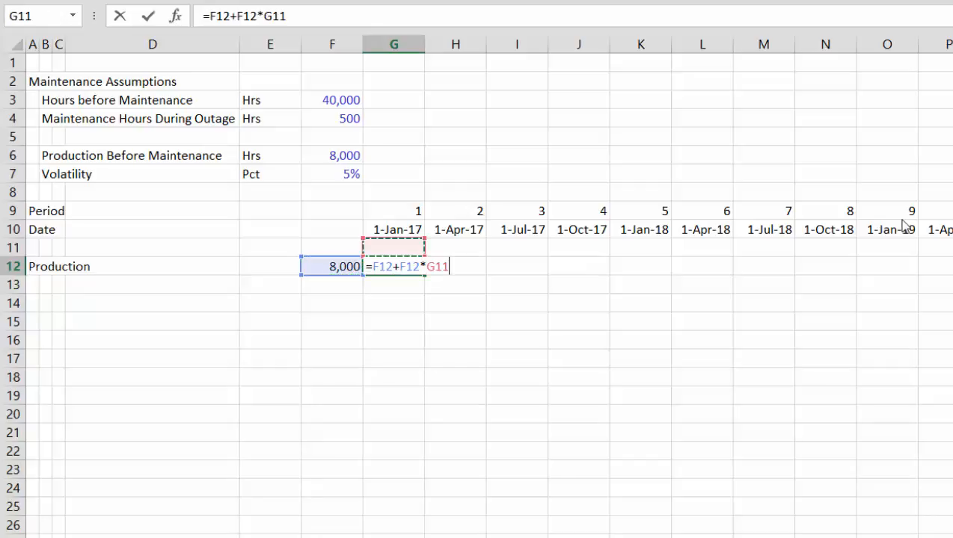
key(Left)
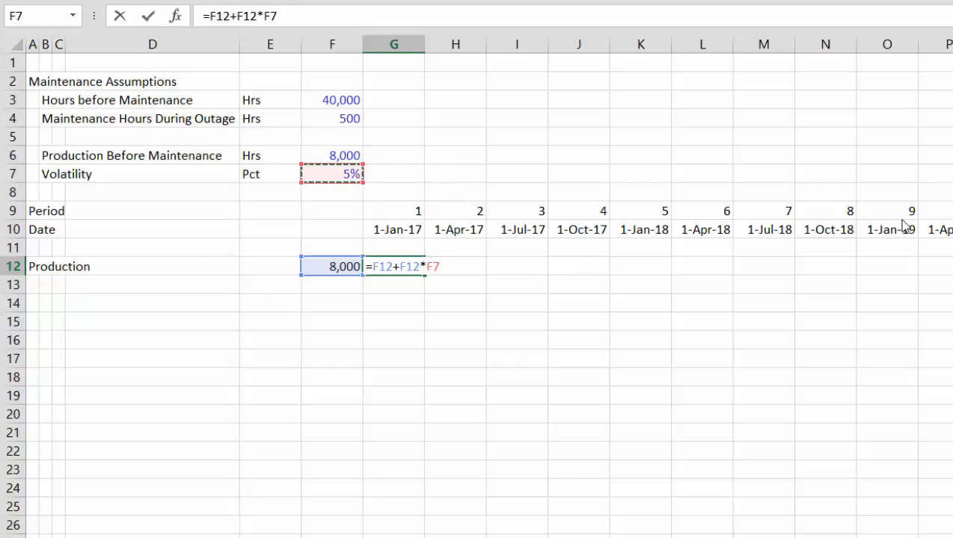
key(F4)
- Multiply the volatility term in the G12 formula by NORMINV(RAND()) and try to enter it
text(*n)
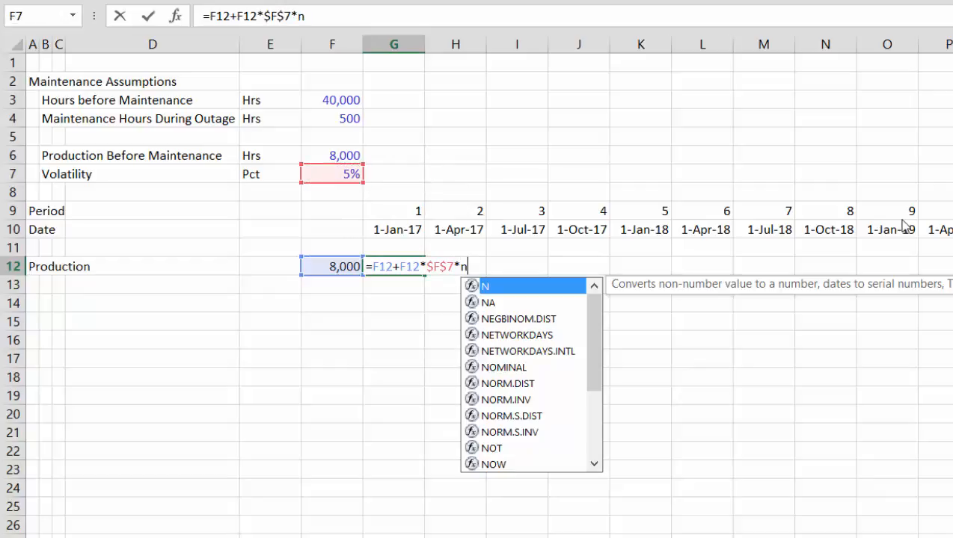
text(ormin)
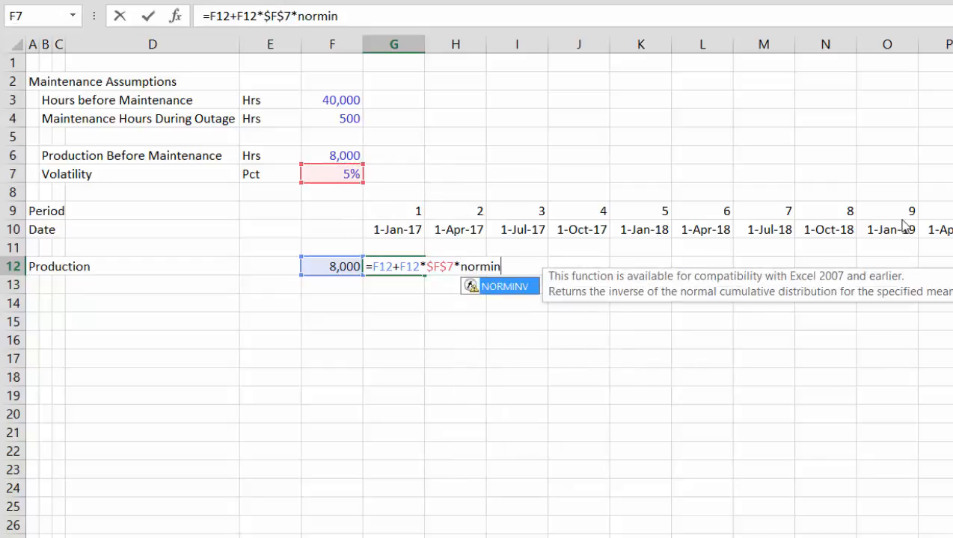
key(Tab)
text(rand)
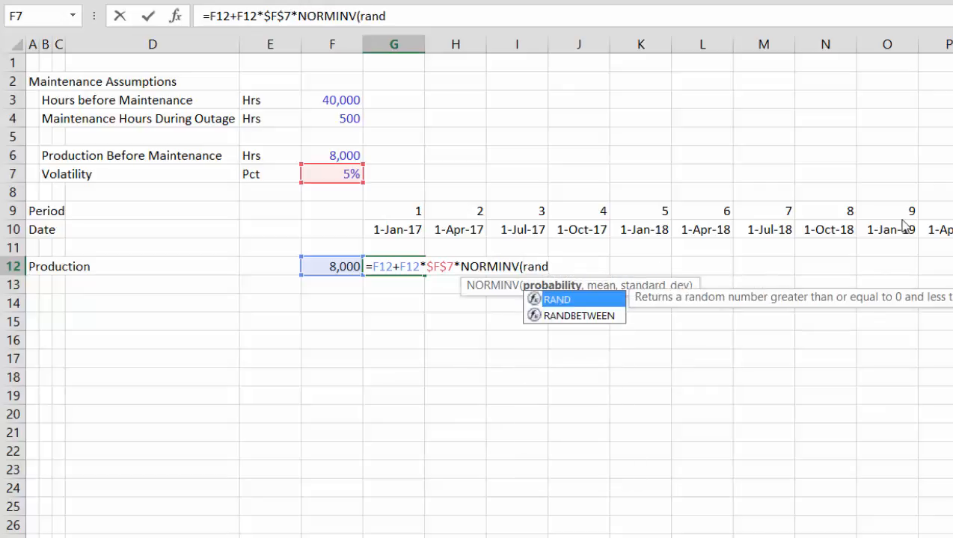
key(Tab)
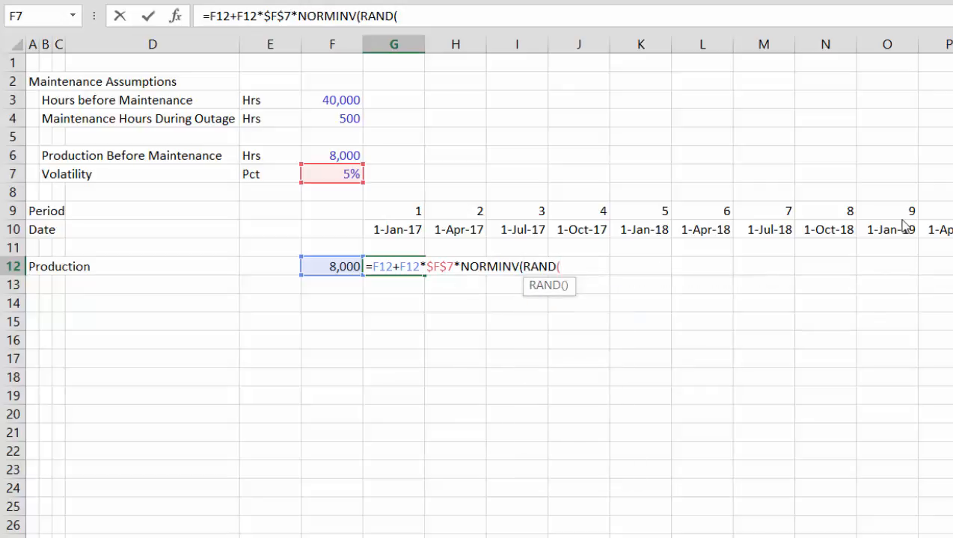
text()))
key(Return)
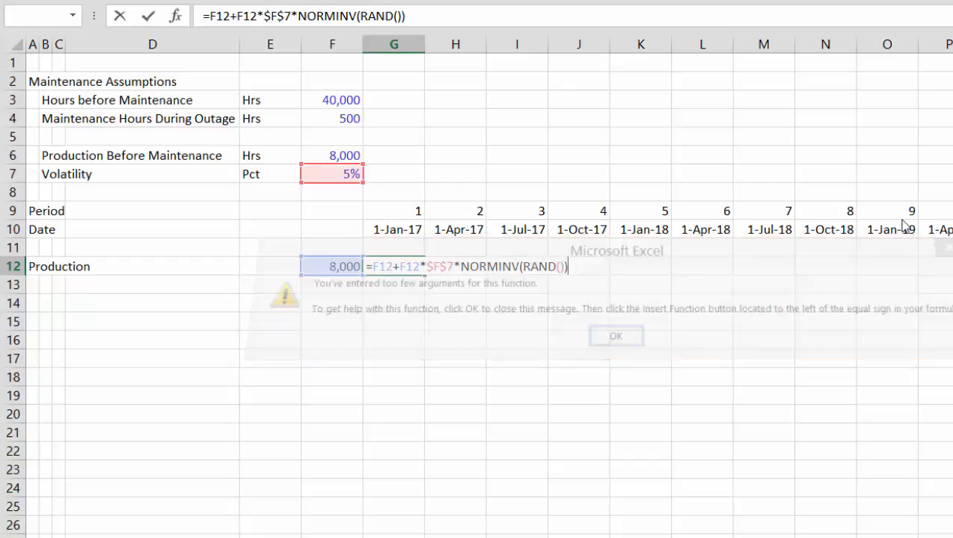
key(Return)
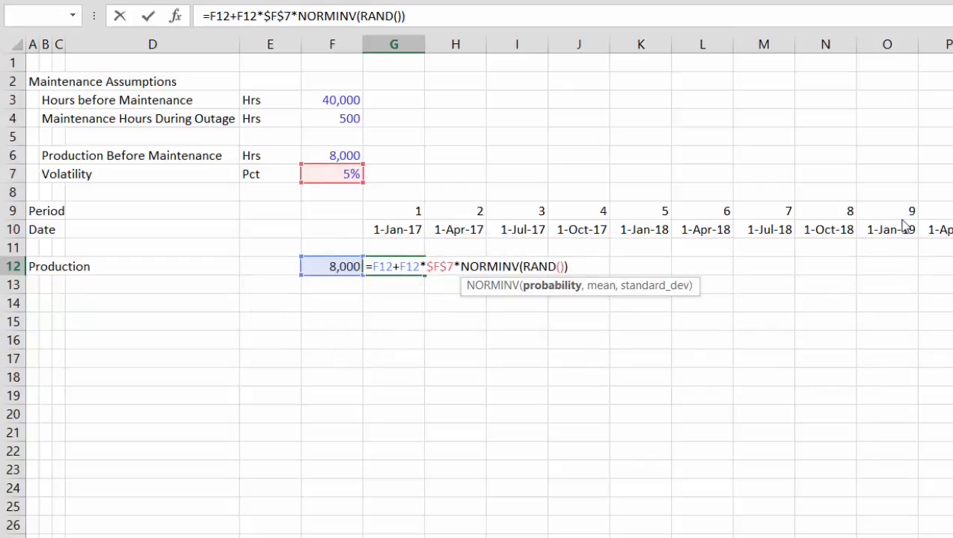
- Correct the function name in G12 so the formula reads =F12+F12*$F$7*NORMSINV(RAND())
key(Left)
key(Left)
key(Left)
key(Left)
key(Left)
key(Left)
key(Left)
key(Left)
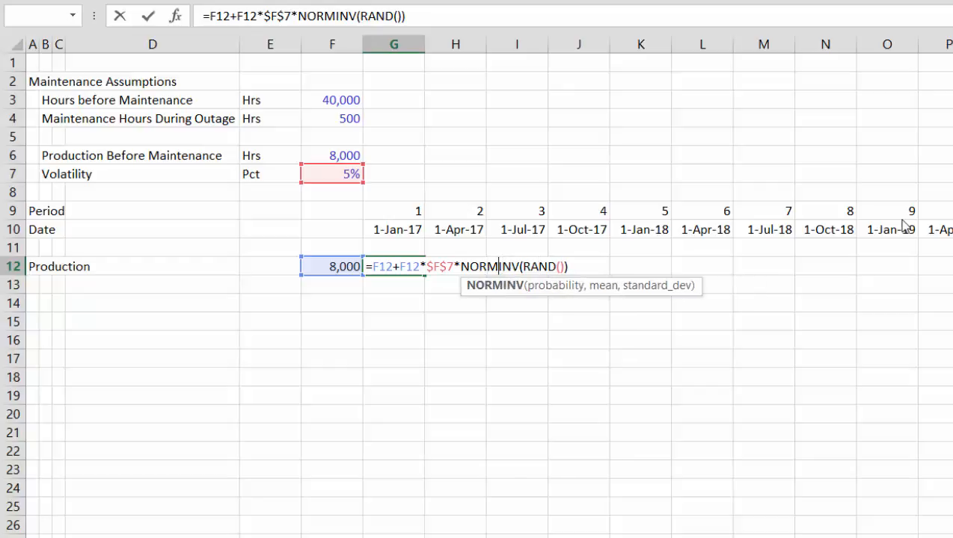
text(S)
key(Return)
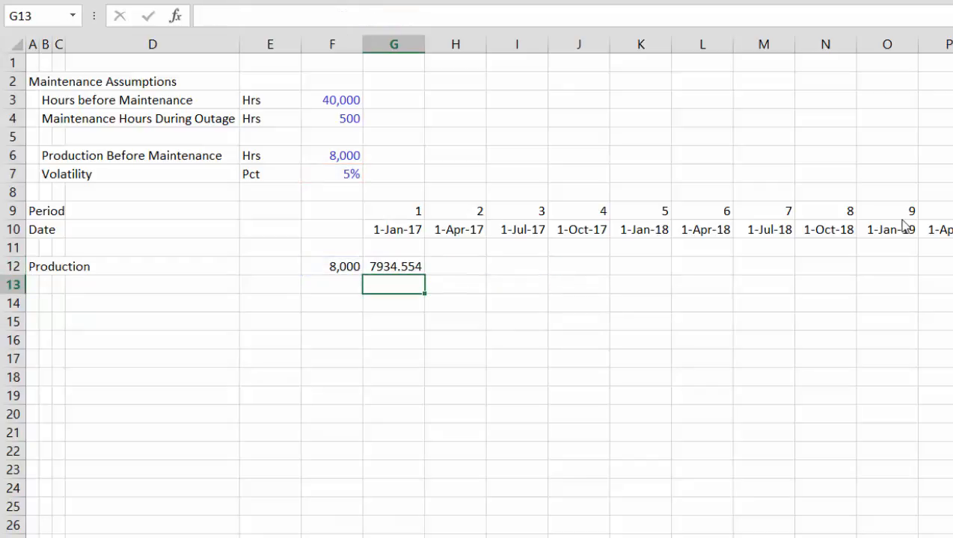
- Format G12 with thousands separators and two decimals, and copy its formula across row 12 to column DB
key(Up)
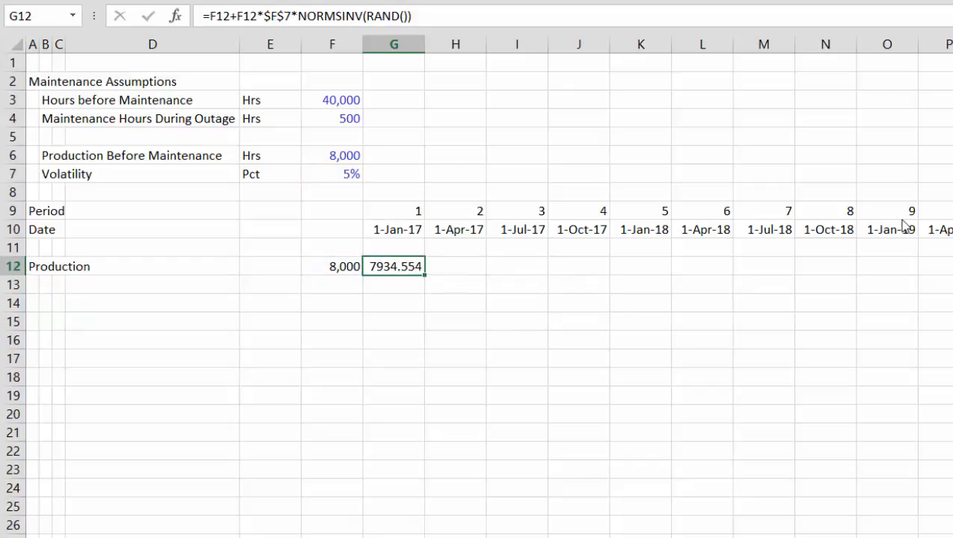
key(ctrl+shift+1)
key(ctrl+shift+r)
- Examine the copied production formulas and values along row 12 across the timeline
key(Right)
key(Right)
key(Right)
key(Right)
key(Right)
key(Right)
key(Right)
key(Right)
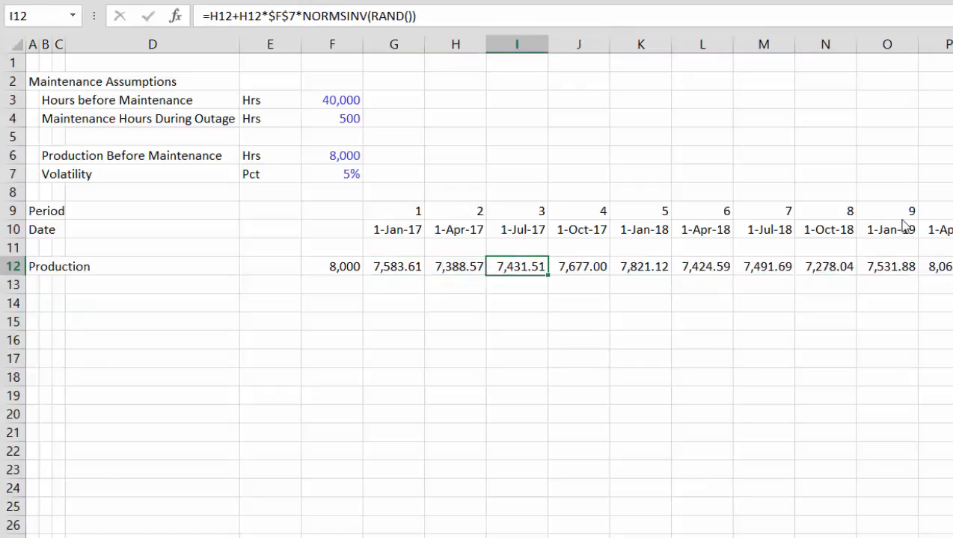
key(Right)
key(Right)
key(Right)
key(Right)
key(Right)
key(Right)
key(Right)
key(Right)
key(Right)
key(Right)
key(Right)
key(Right)
key(Right)
key(Right)
key(Right)
key(Right)
key(Right)
key(Right)
key(Right)
key(Right)
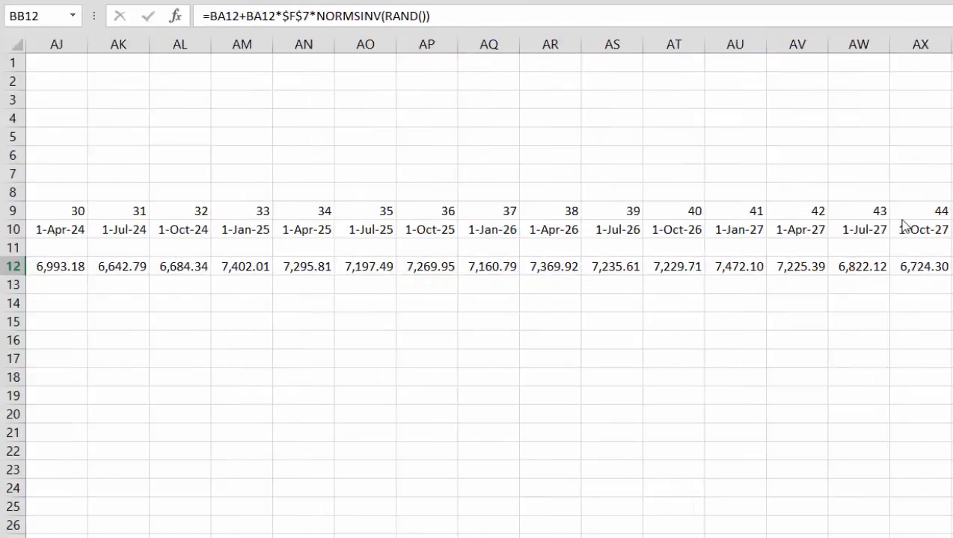
key(Left)
key(Left)
key(Left)
key(Left)
key(Left)
key(Left)
key(Left)
key(Left)
key(Left)
key(Left)
key(Left)
key(Left)
key(Left)
key(Left)
key(Left)
key(Left)
key(Left)
key(Left)
key(Left)
key(Left)
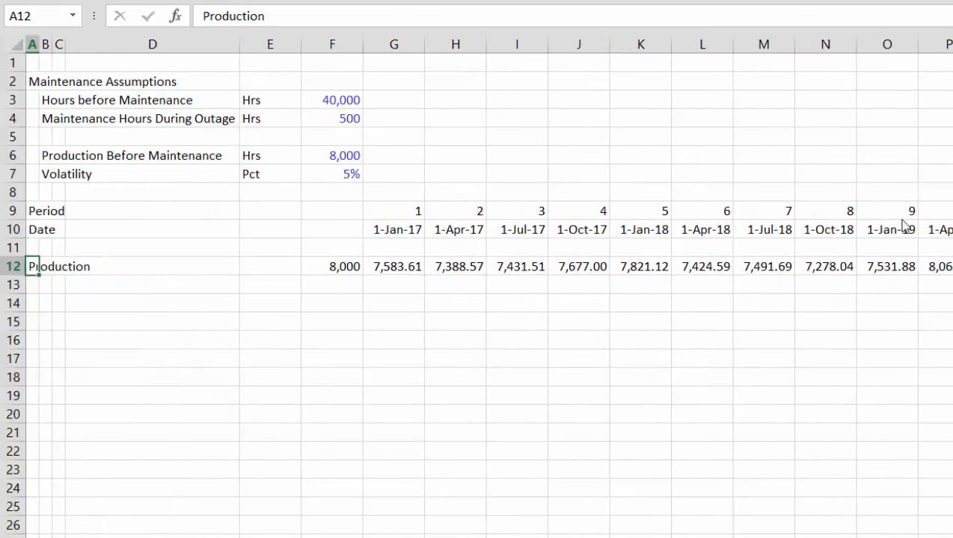
- Insert a default column chart of the production values in F12:DB12
key(Right)
key(Right)
key(Right)
key(Right)
key(Right)
key(ctrl+shift+Right)
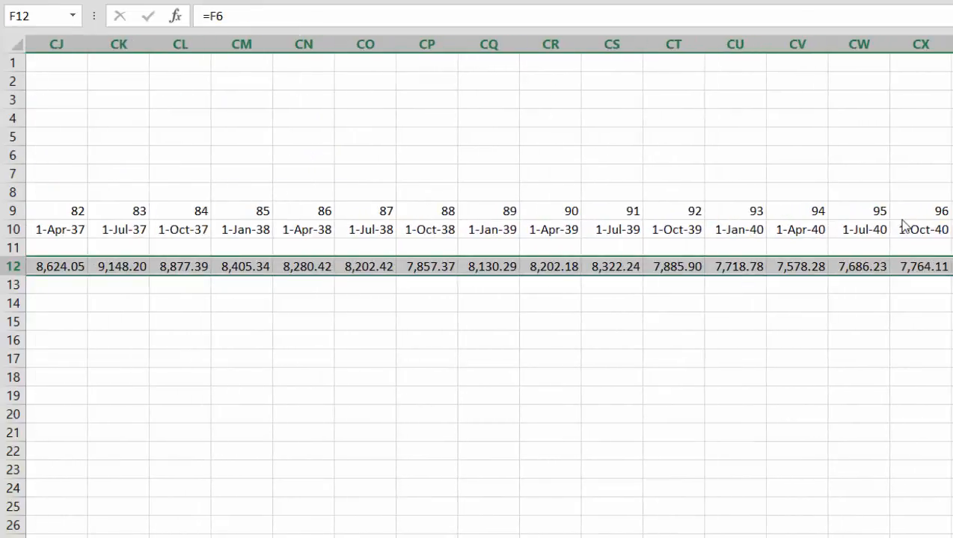
key(alt+F1)
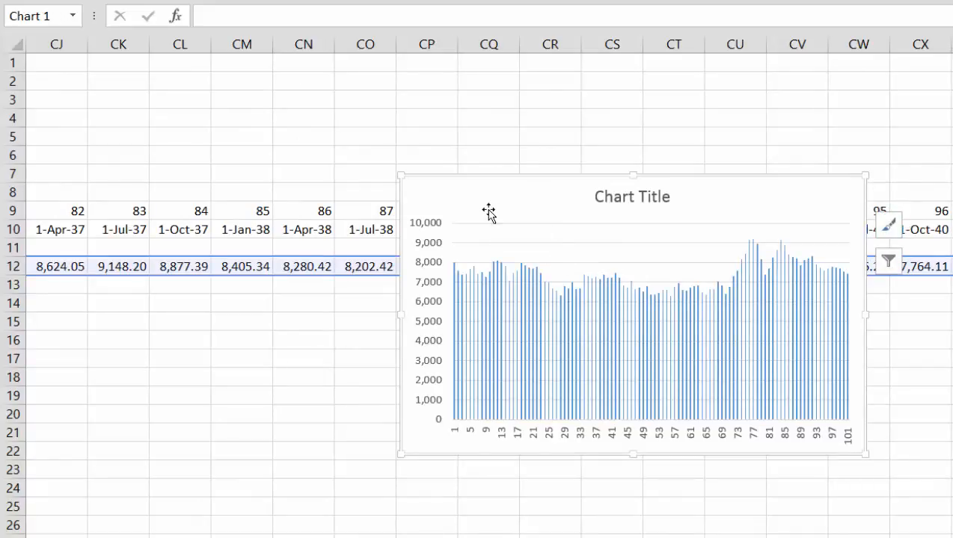
- Relocate the production chart to the start of the sheet, with its upper-left corner at cell I2
key(Delete)
key(Home)
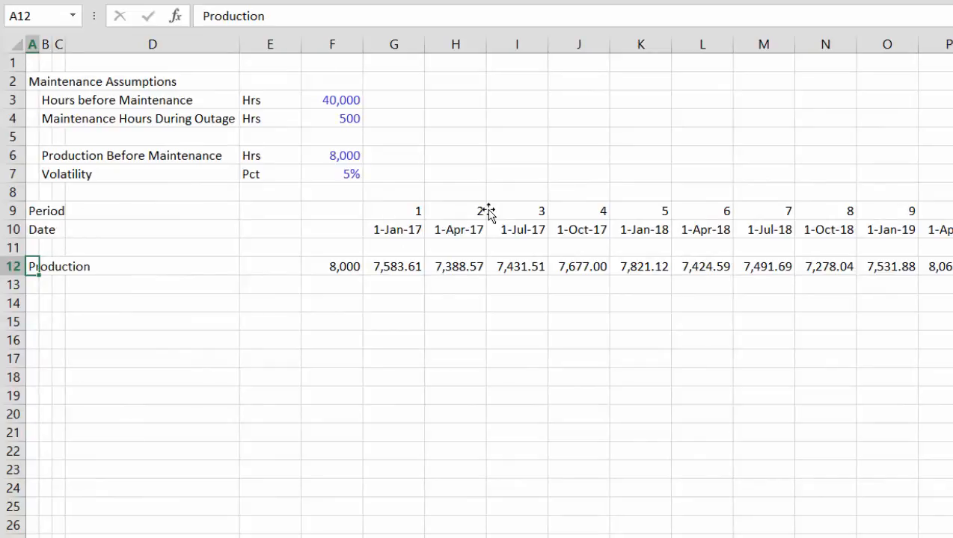
click(512, 88)
key(alt+F1)
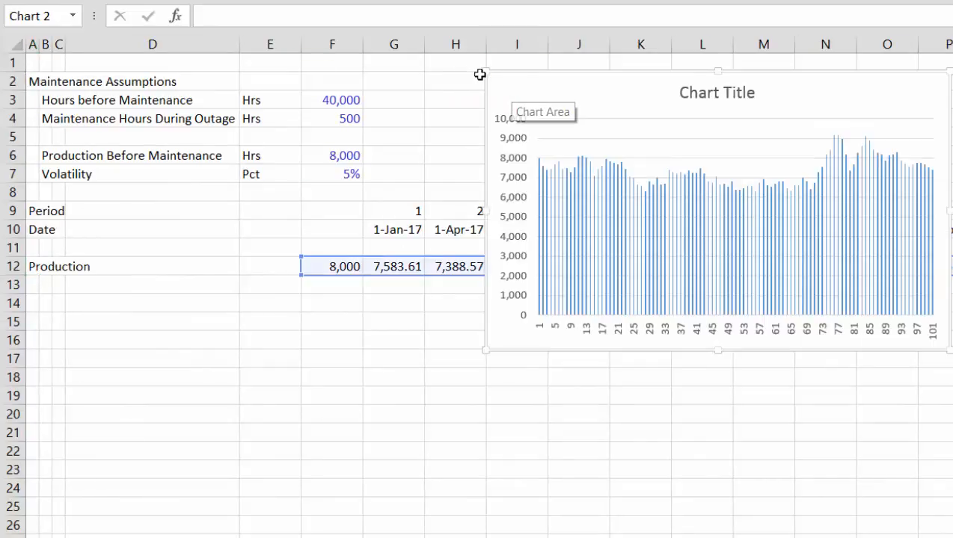
- Shrink the production chart from its upper-left corner and remove its title
drag(501, 115, 596, 144)
click(732, 165)
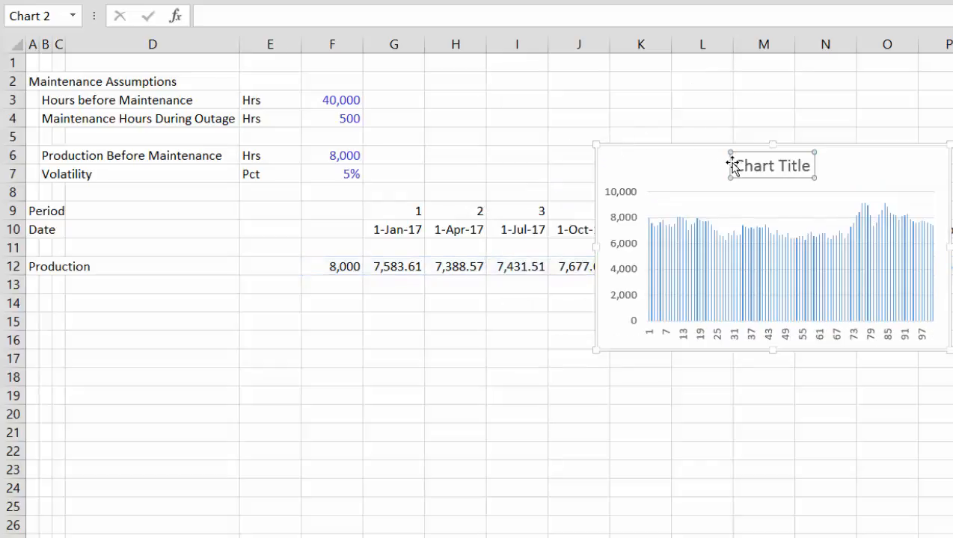
key(Delete)
click(732, 165)
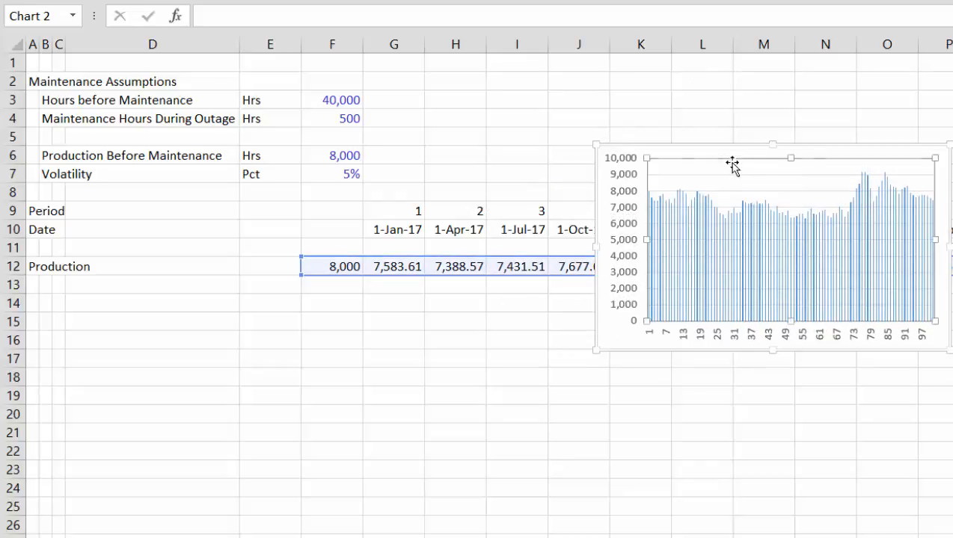
drag(741, 162, 738, 166)
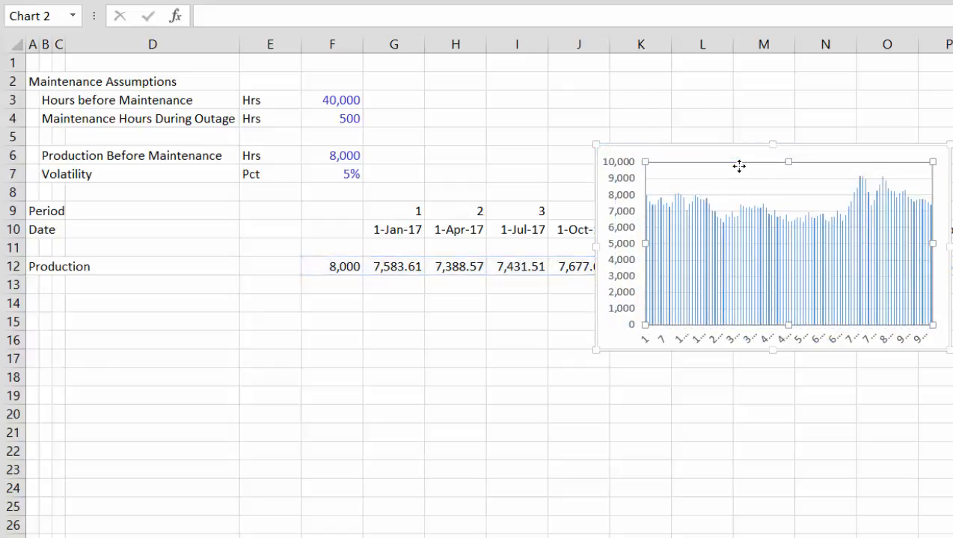
key(ctrl+z)
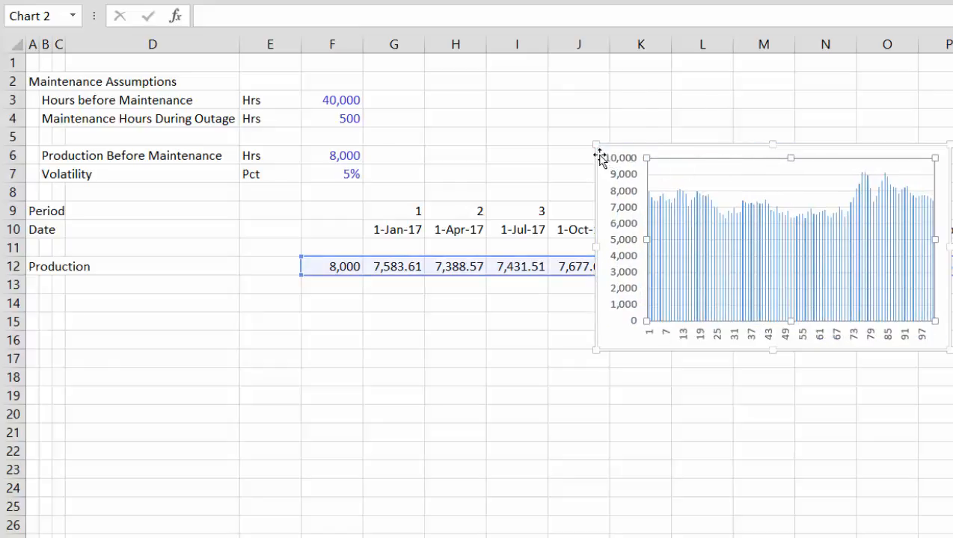
- Reduce the chart to roughly columns K to O and delete its horizontal axis labels
drag(599, 156, 572, 46)
click(593, 72)
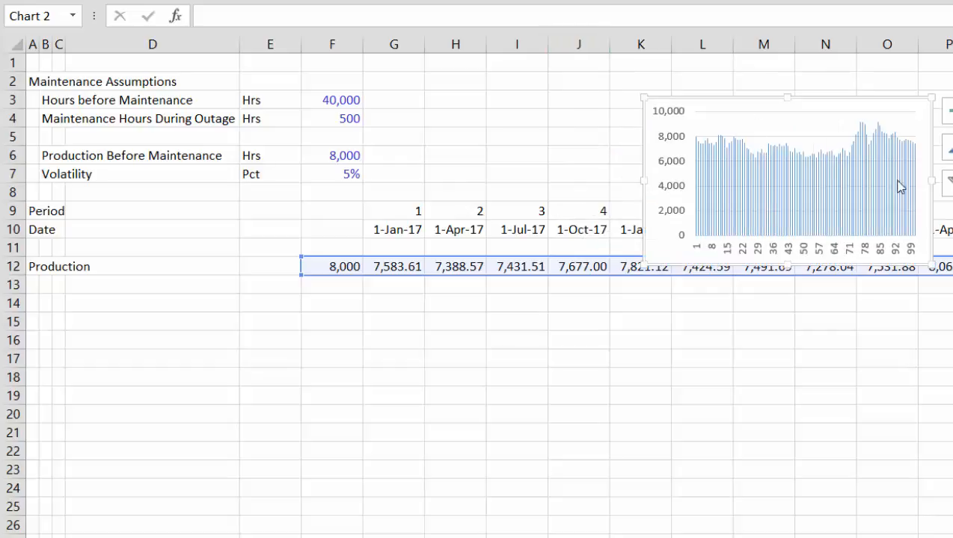
click(880, 255)
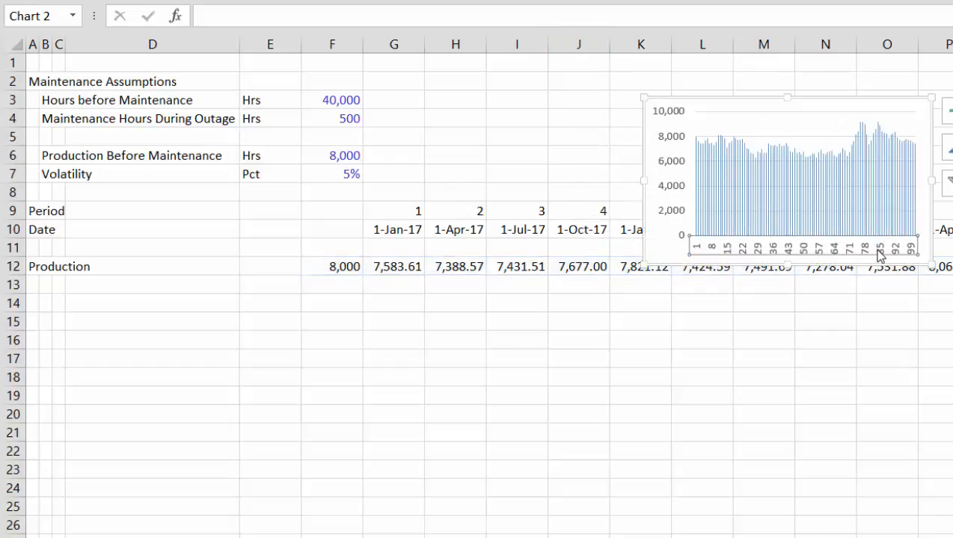
key(Delete)
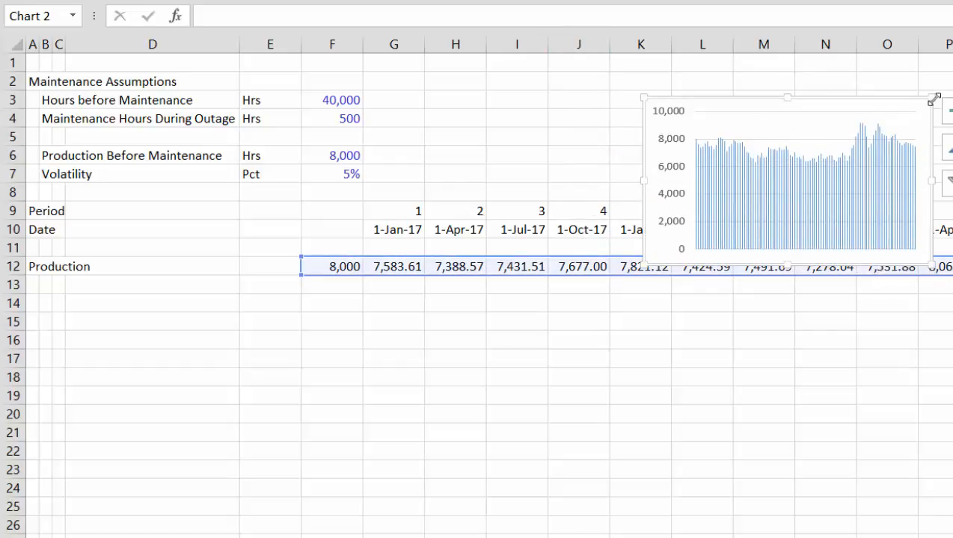
- Fit the chart above the Period row across columns I to M, and lower its plot area slightly
mouse_move(934, 98)
mouse_down()
mouse_move(920, 131)
mouse_move(801, 61)
mouse_move(755, 79)
mouse_move(758, 64)
mouse_up()
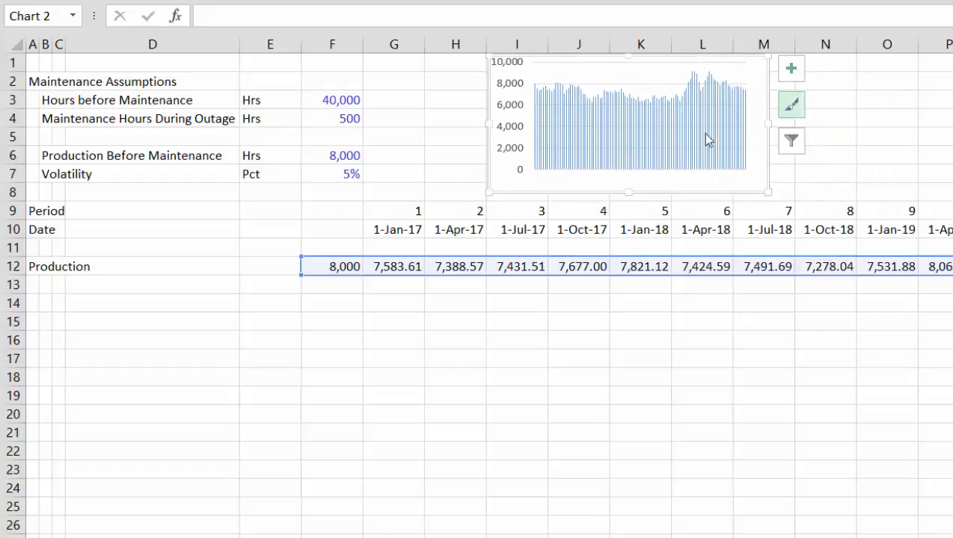
click(652, 146)
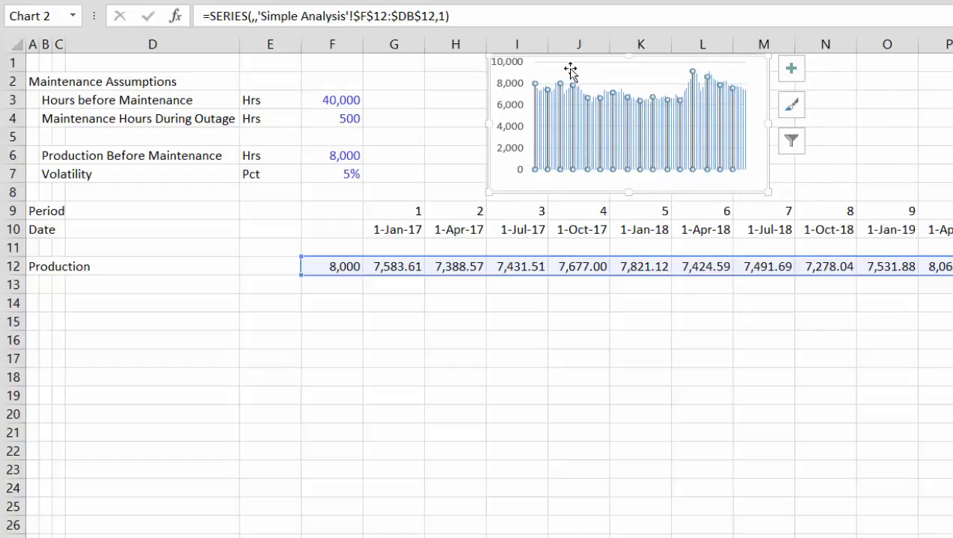
drag(569, 70, 571, 80)
click(936, 84)
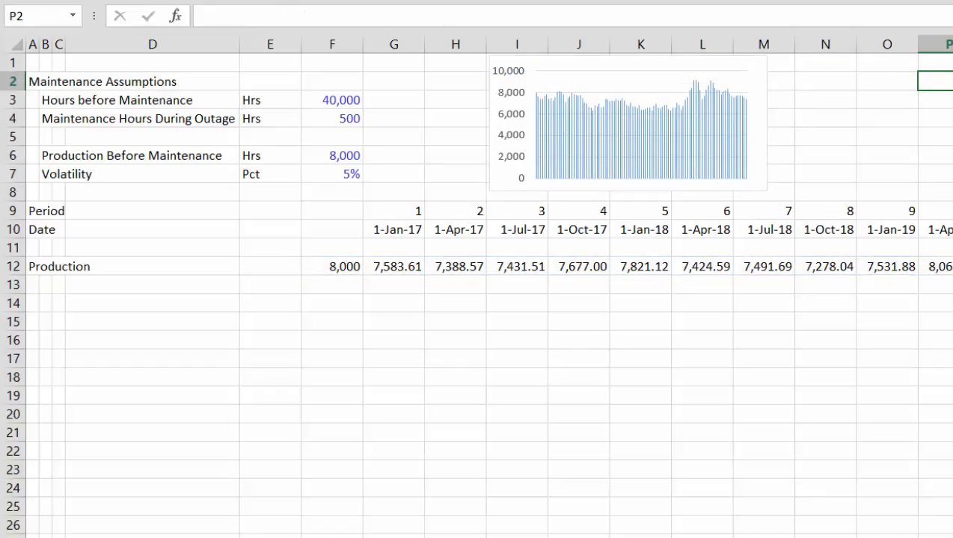
- Recalculate the sheet repeatedly to examine how the random production values and their chart vary
key(alt+m)
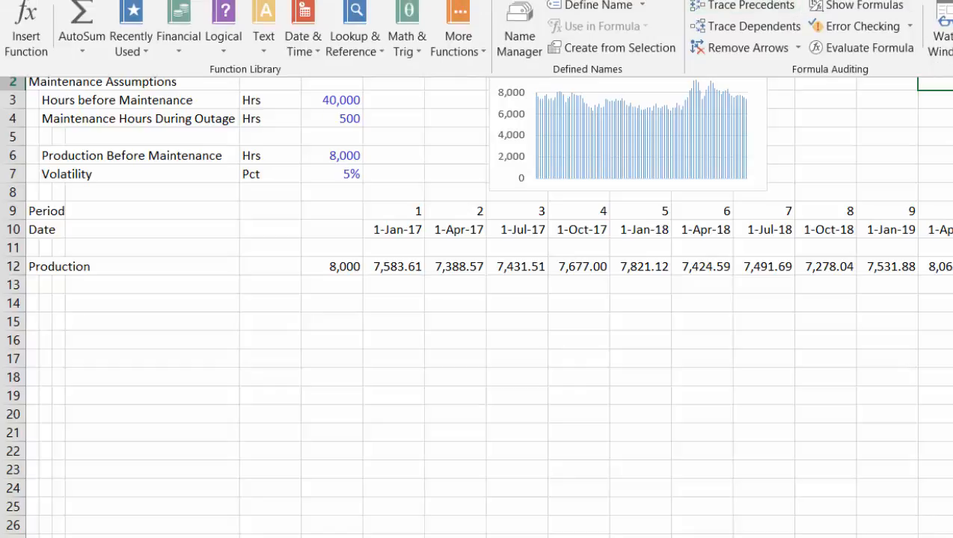
key(Escape)
key(F9)
click(952, 44)
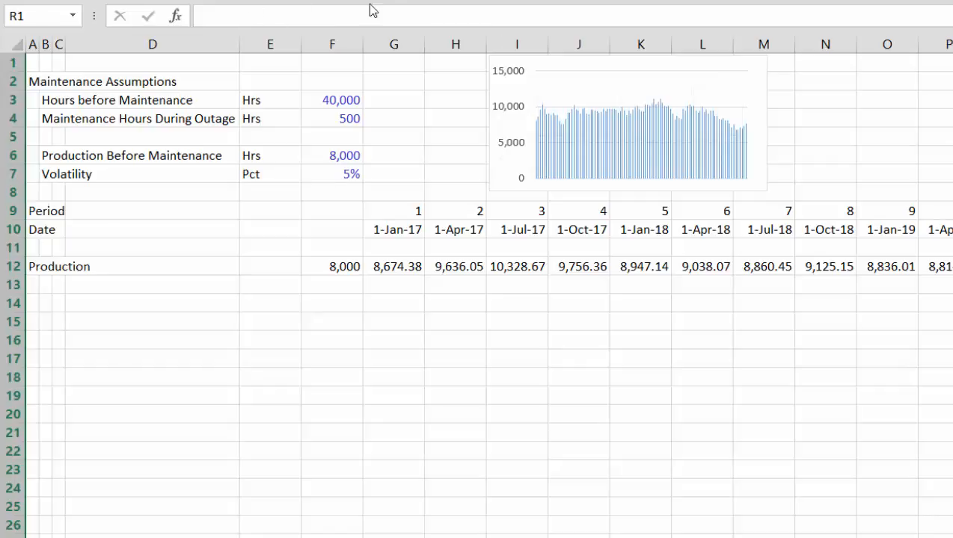
click(247, 0)
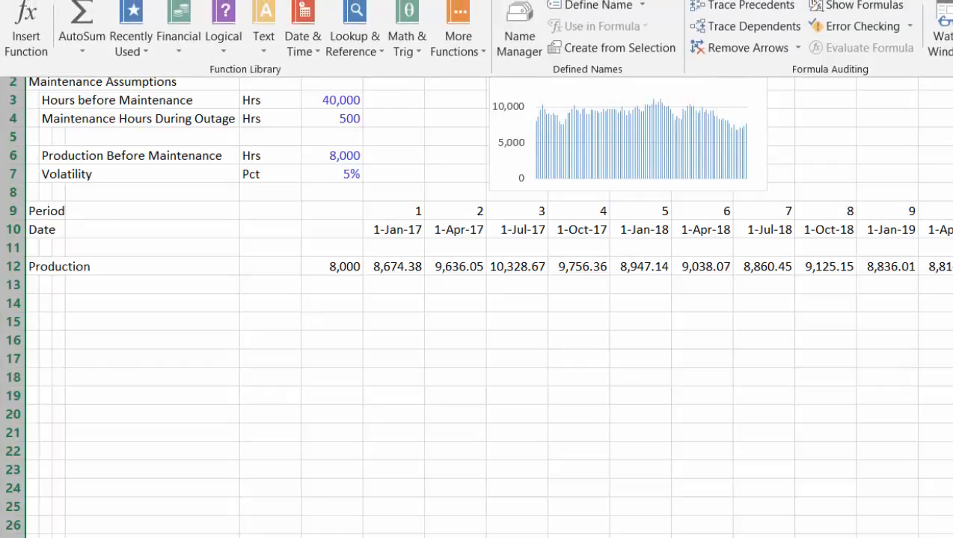
key(F9)
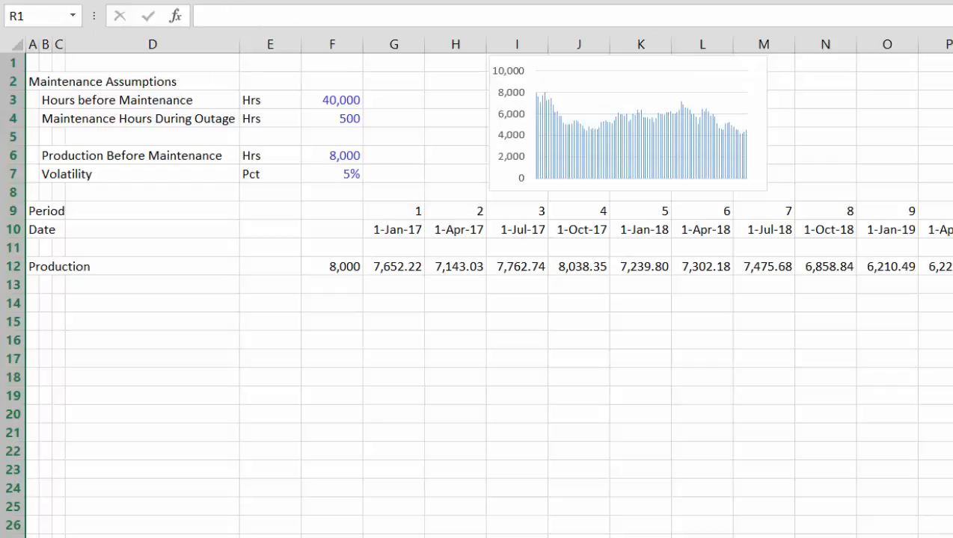
- Enter the section heading "Maintence Analysis" in cell A14, two rows below the Production row
key(Down)
key(Down)
key(Down)
key(Down)
key(Down)
key(Down)
key(Down)
key(Down)
key(Down)
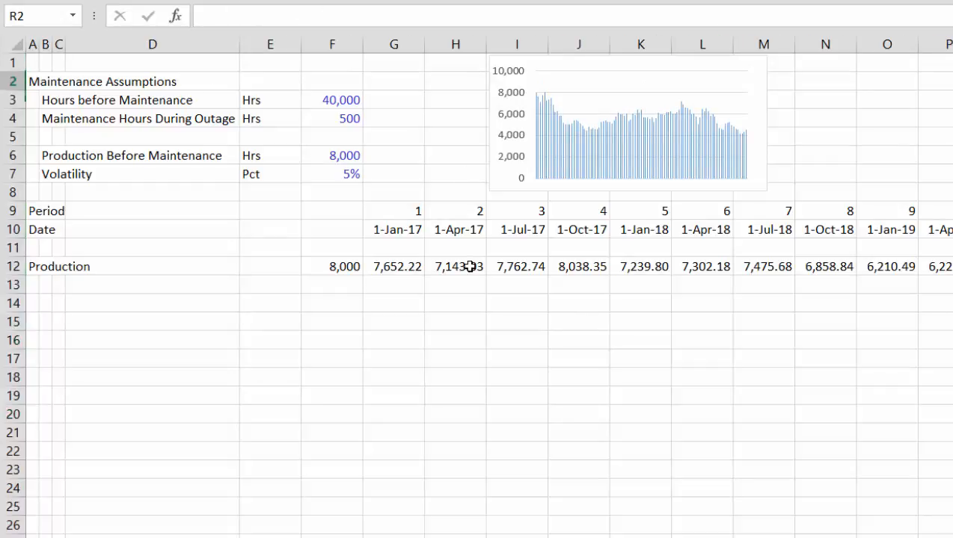
key(Down)
key(Down)
key(Down)
key(Down)
key(Down)
key(Left)
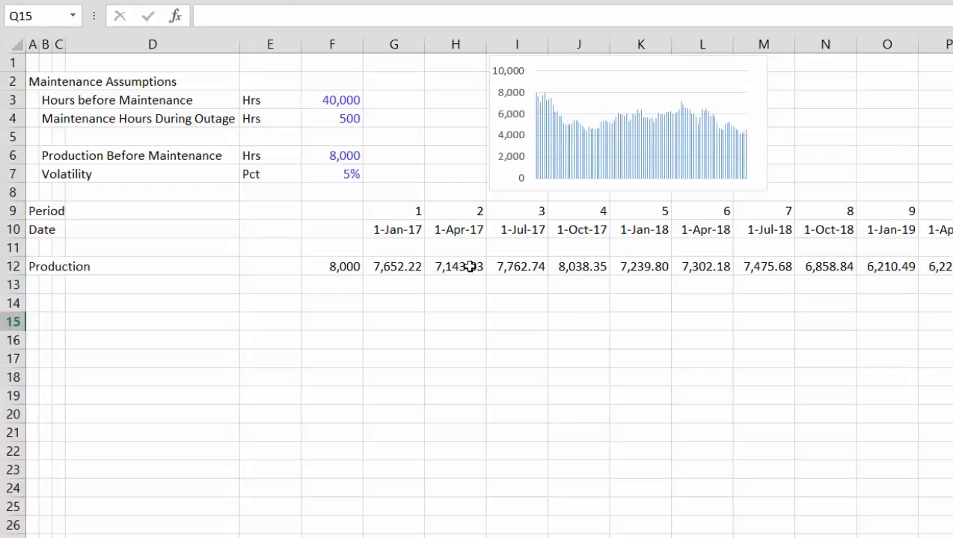
key(Left)
key(Left)
key(Up)
key(Up)
key(Up)
key(Left)
key(Left)
key(Left)
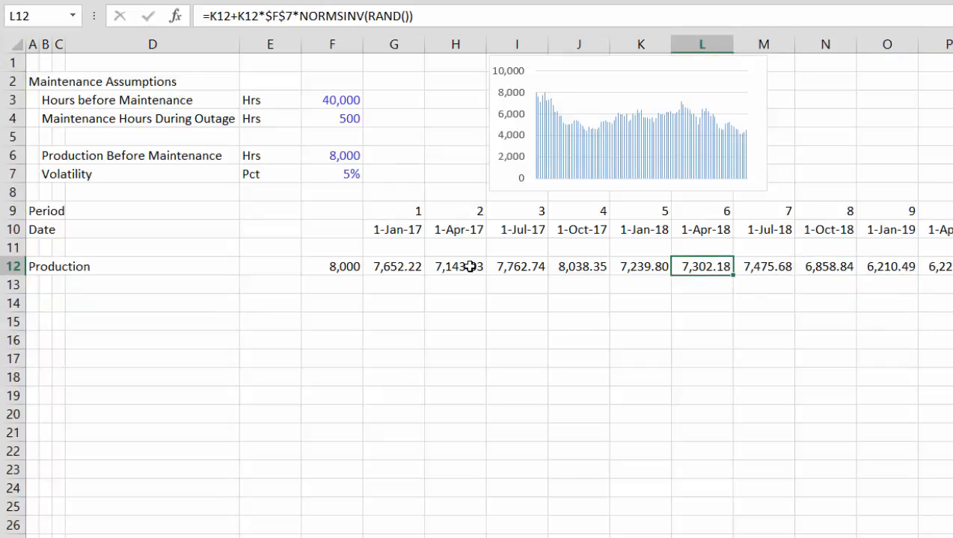
key(ctrl+Left)
key(ctrl+Left)
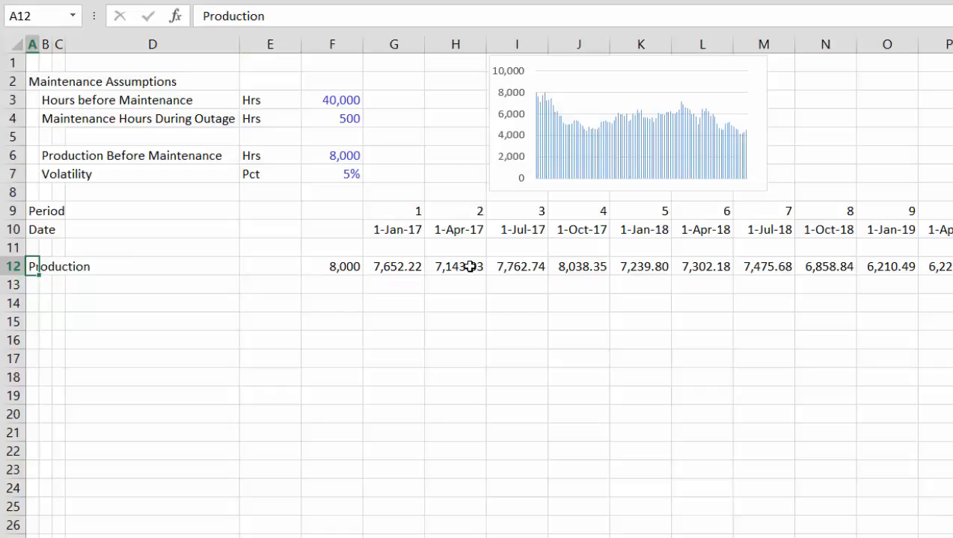
key(Down)
key(Up)
key(Down)
key(Down)
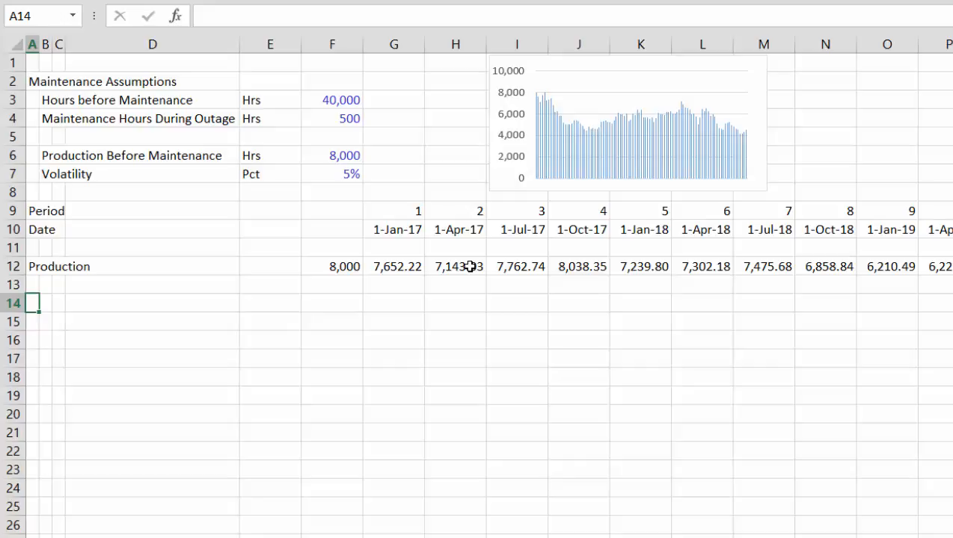
text(Matin)
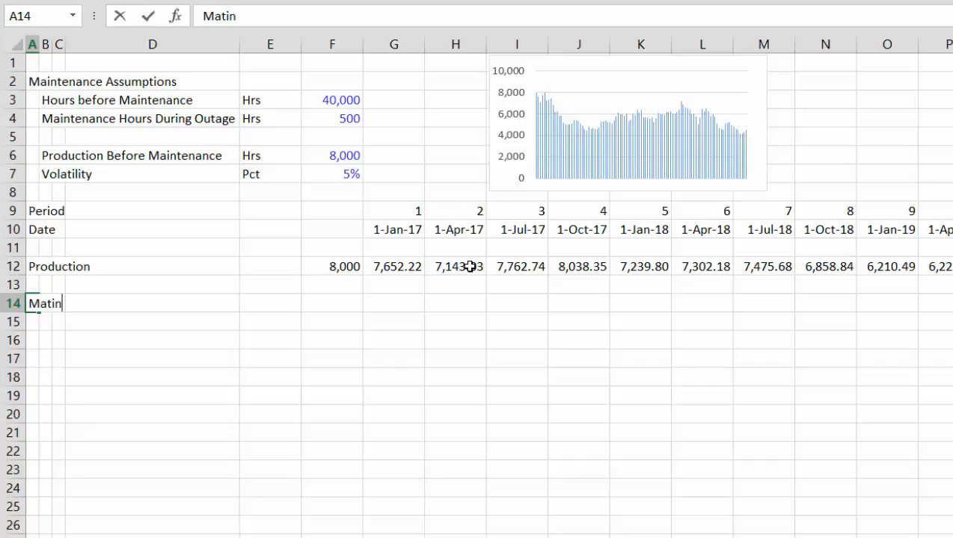
key(BackSpace)
key(BackSpace)
key(BackSpace)
text(intence An)
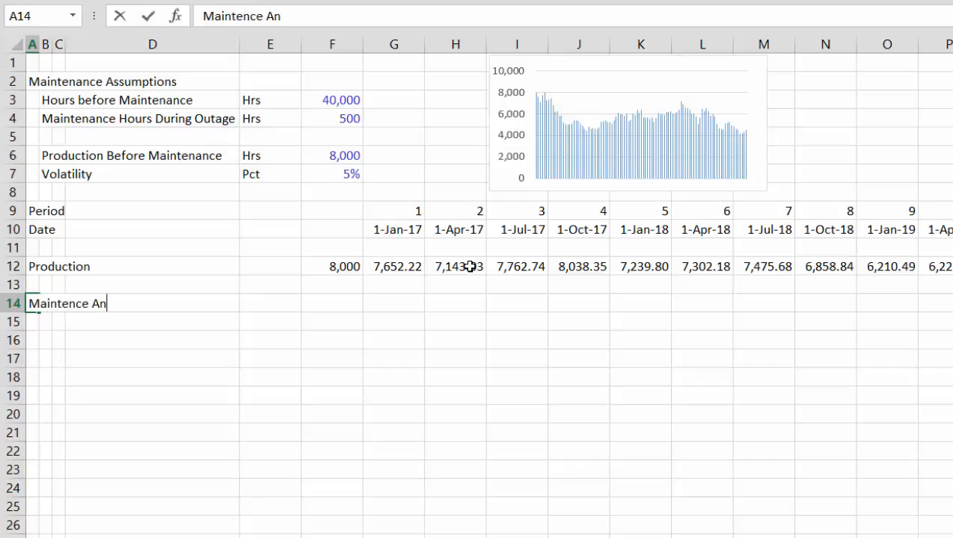
text(alysisy)
key(BackSpace)
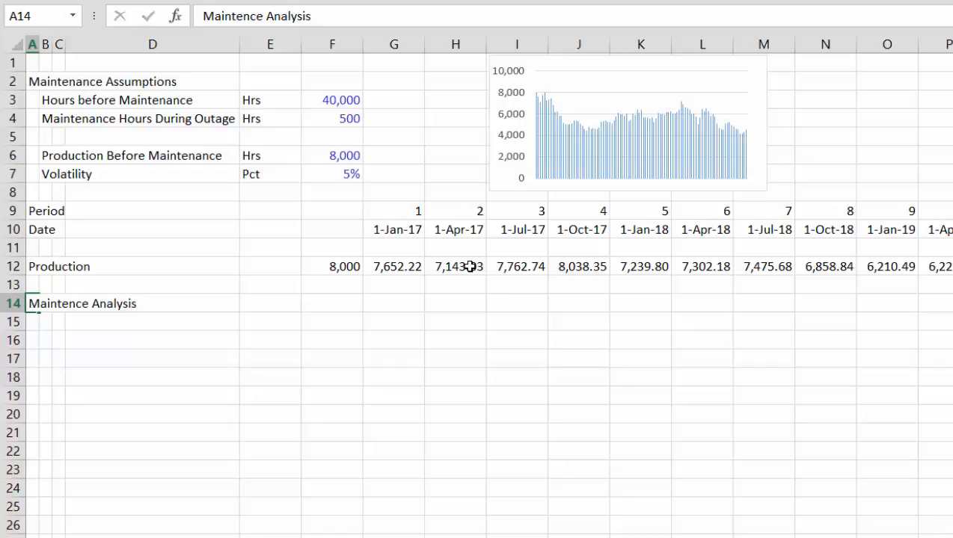
key(Return)
- Enter the row label "Hours Before Maint" in cell B15 under the new heading
key(Right)
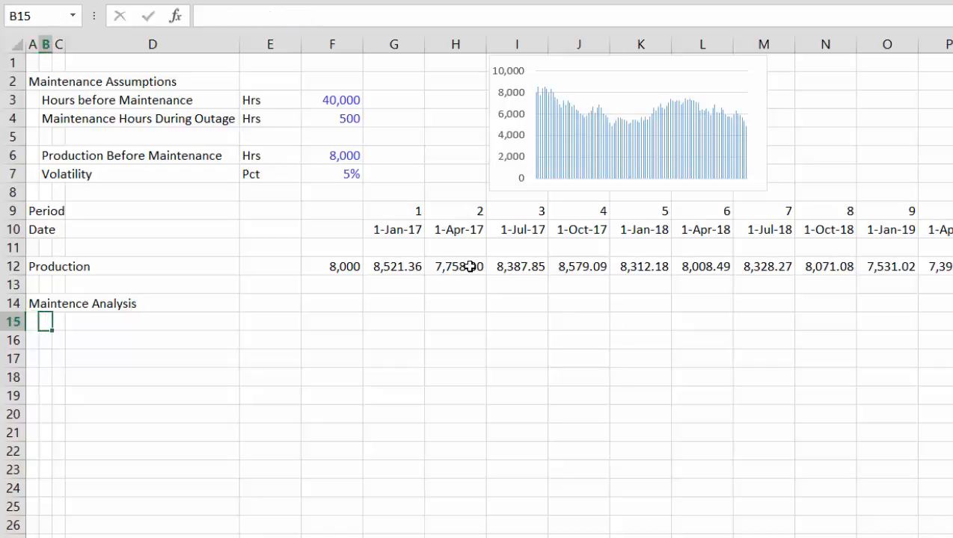
text(Horh)
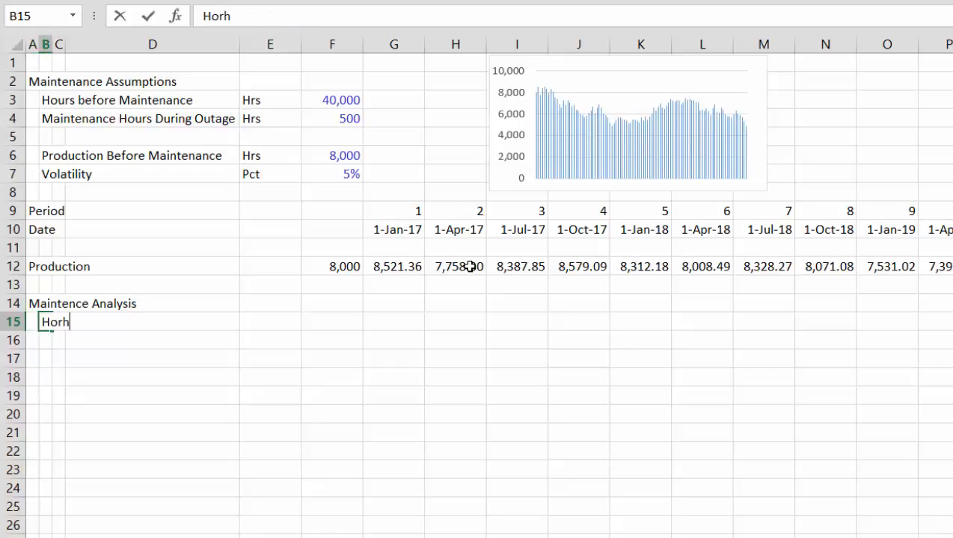
key(BackSpace)
key(BackSpace)
text(urs Befor)
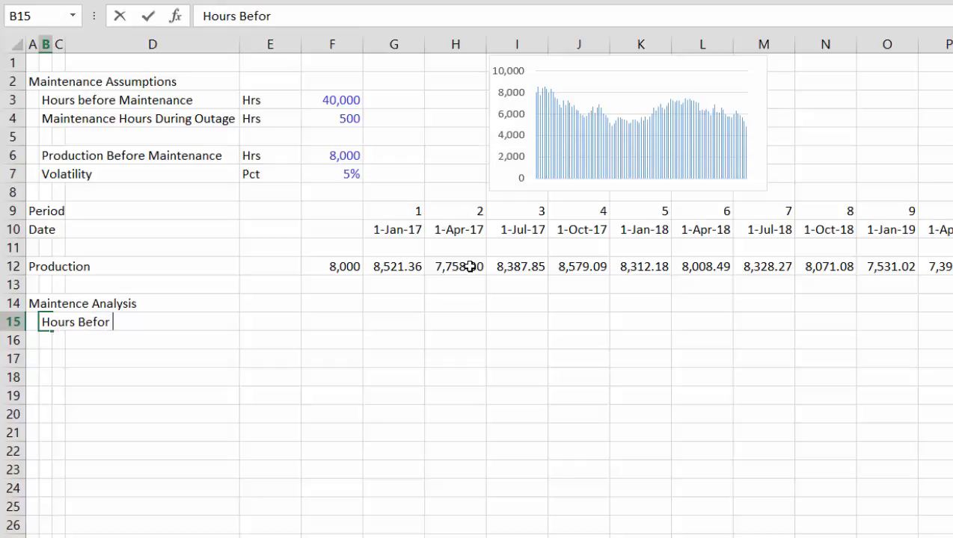
text(e M)
key(BackSpace)
key(BackSpace)
text(e Maint)
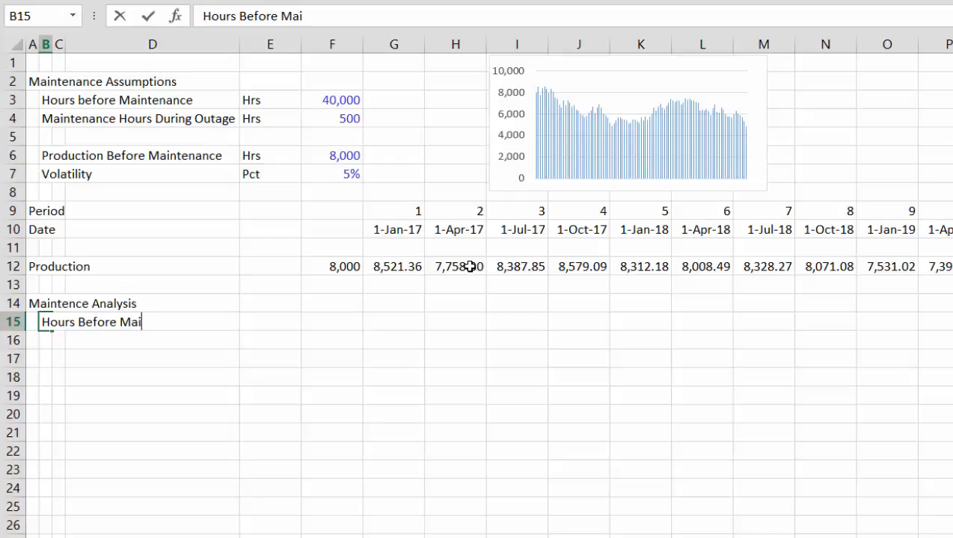
key(Return)
- Link cell F15 to the Hours before Maintenance assumption with the formula =F3
key(Up)
key(Right)
key(Right)
key(Right)
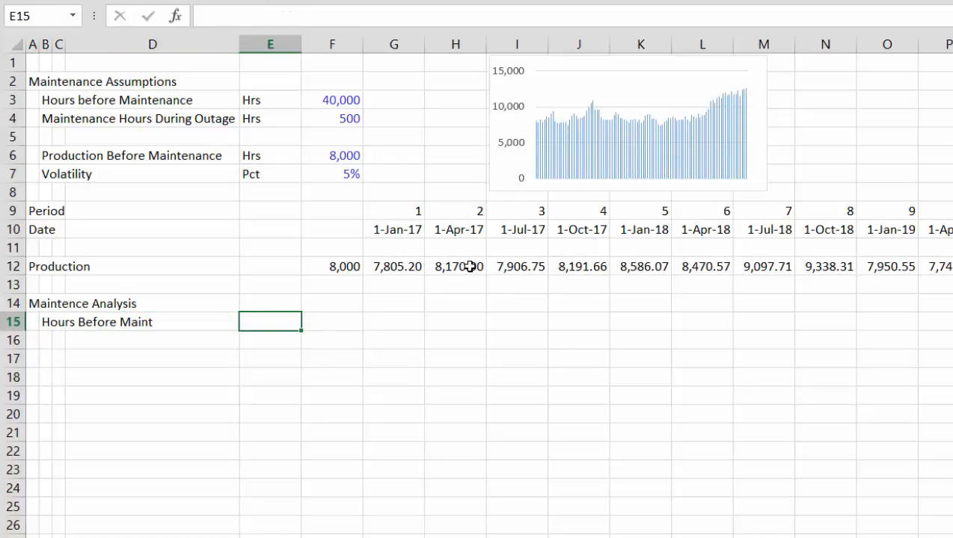
key(Right)
text(=)
key(Up)
key(Up)
key(Up)
key(Up)
key(Up)
key(Up)
key(Up)
key(Up)
key(Up)
key(Up)
key(Up)
key(Up)
key(Up)
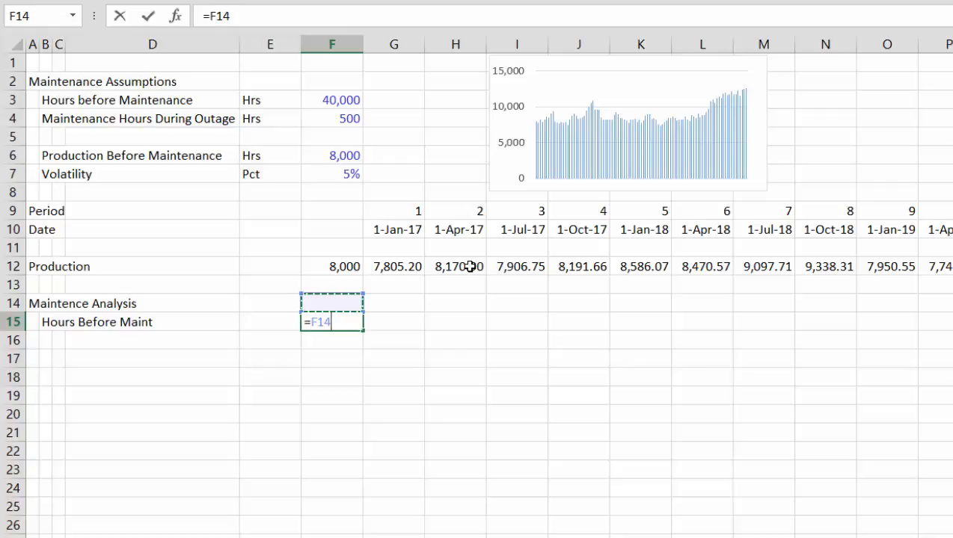
key(Down)
key(Down)
key(Down)
key(Down)
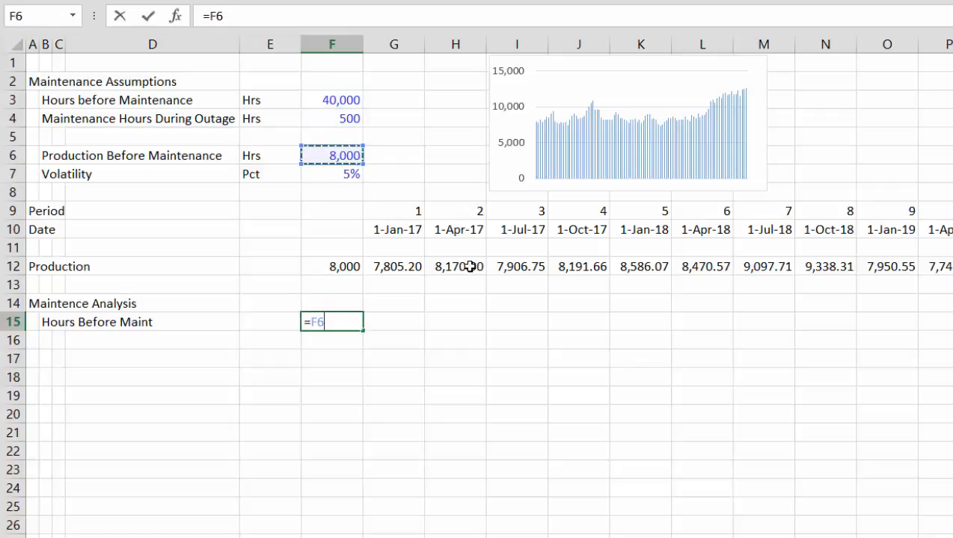
key(Up)
key(Up)
key(Up)
key(ctrl+Return)
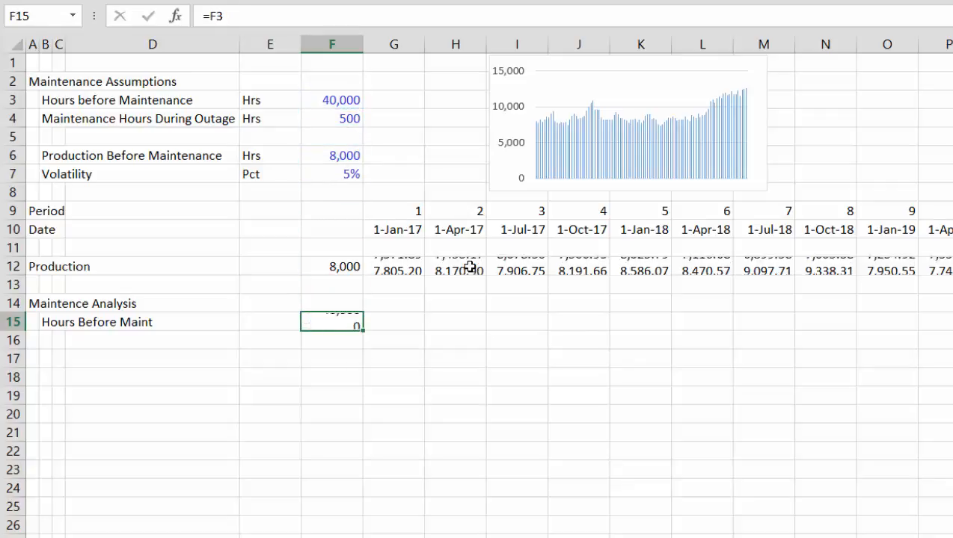
- Enter =F15 in cell G15 and fill the formula to the right across the timeline
key(Right)
text(=)
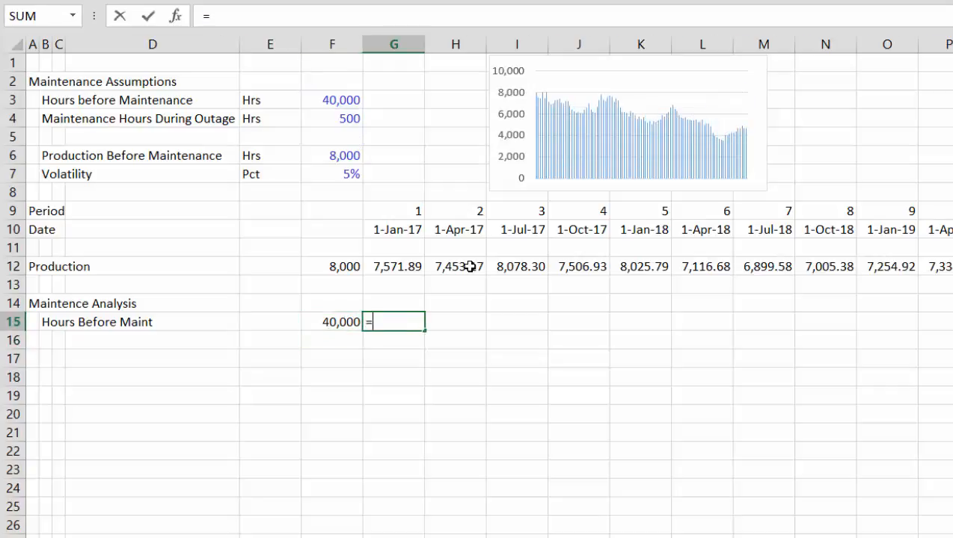
key(Left)
key(Return)
key(Up)
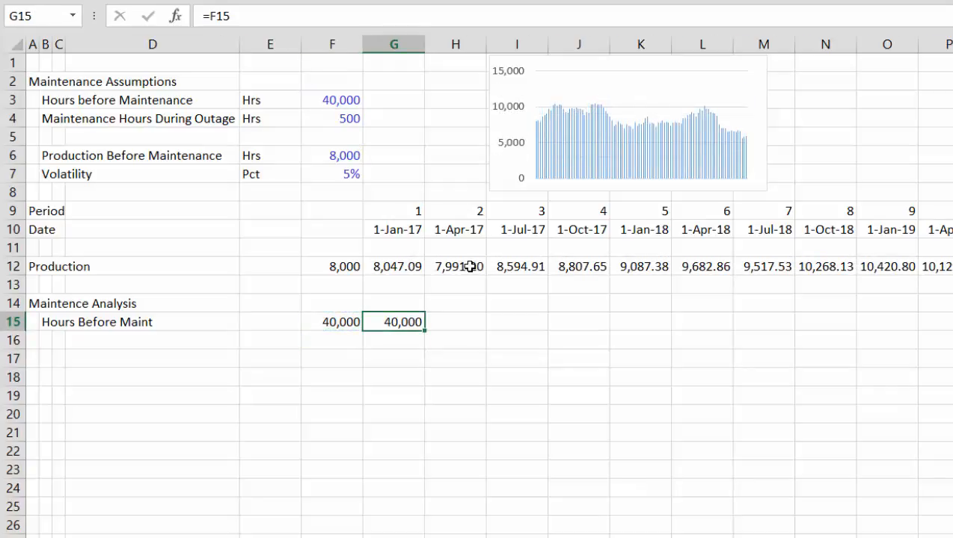
key(ctrl+shift+Right)
key(ctrl+r)
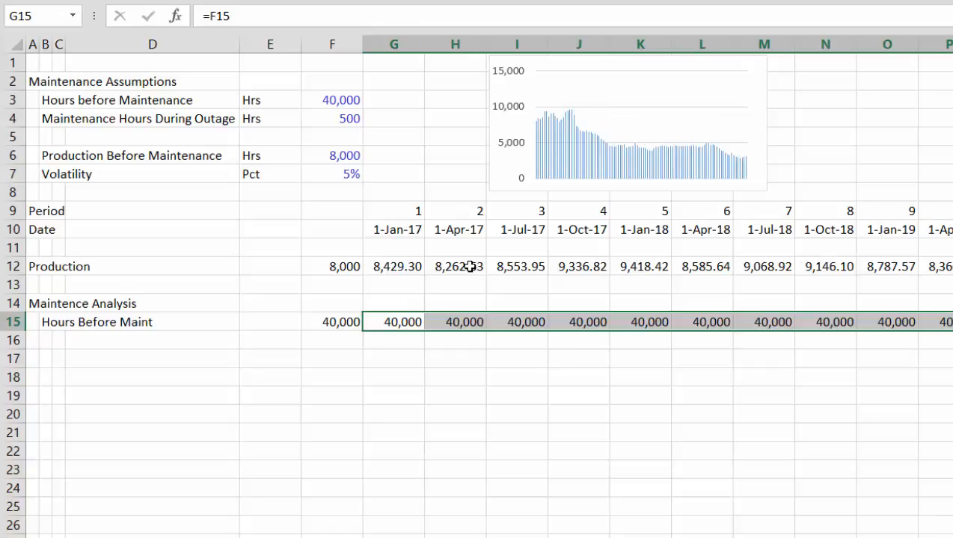
- Enter the row label "Opening Cumulated Hrs" in cell B16
key(Down)
key(Left)
key(Left)
key(Left)
key(Left)
key(Left)
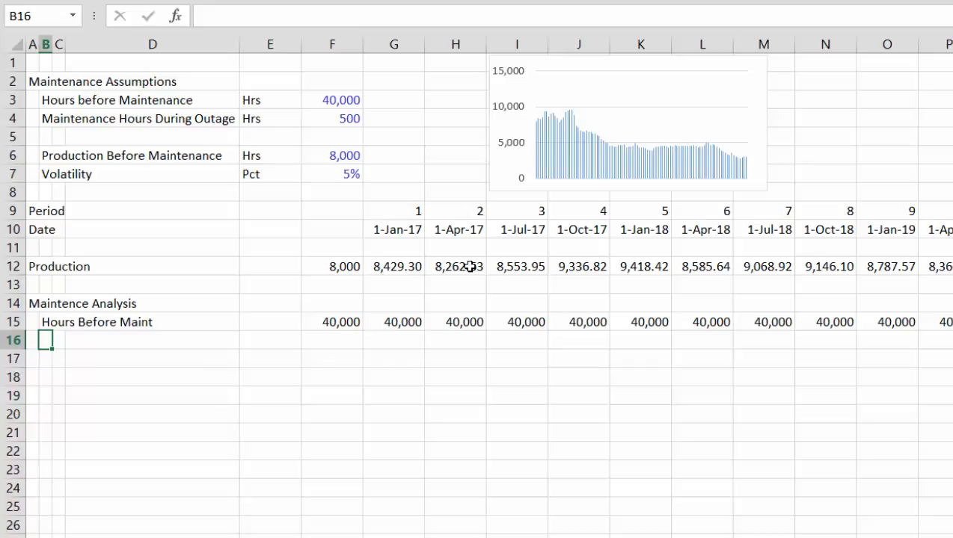
text(O)
key(Escape)
text(Opening)
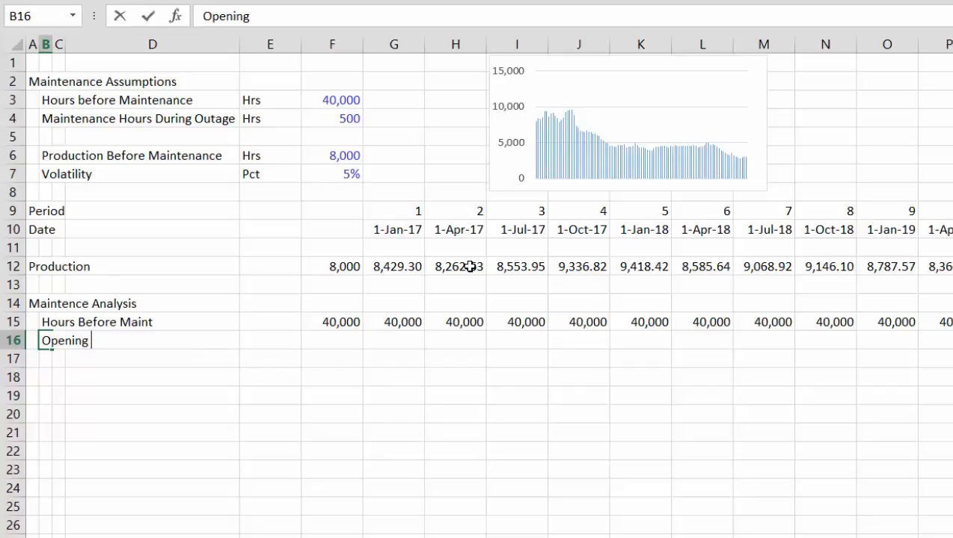
text( Cumulated)
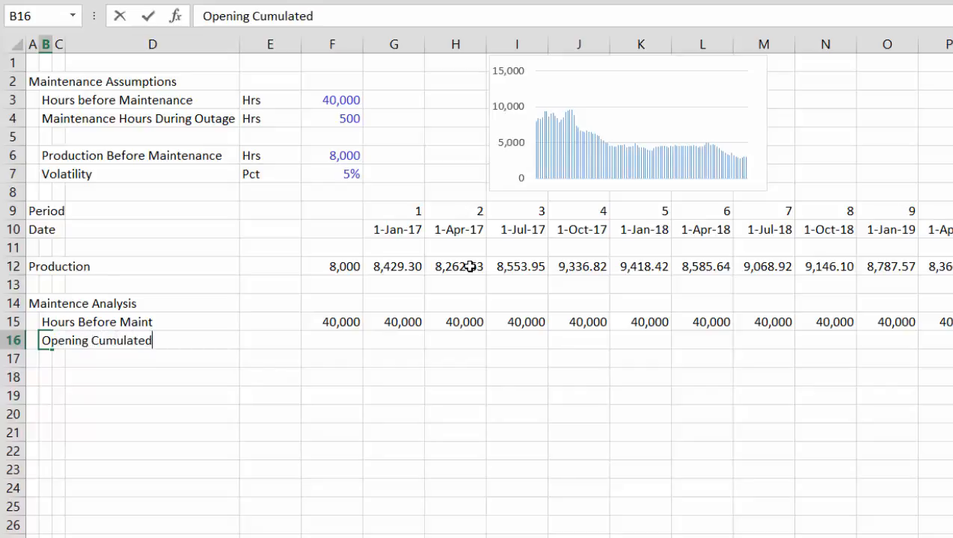
text( Hrs)
key(Return)
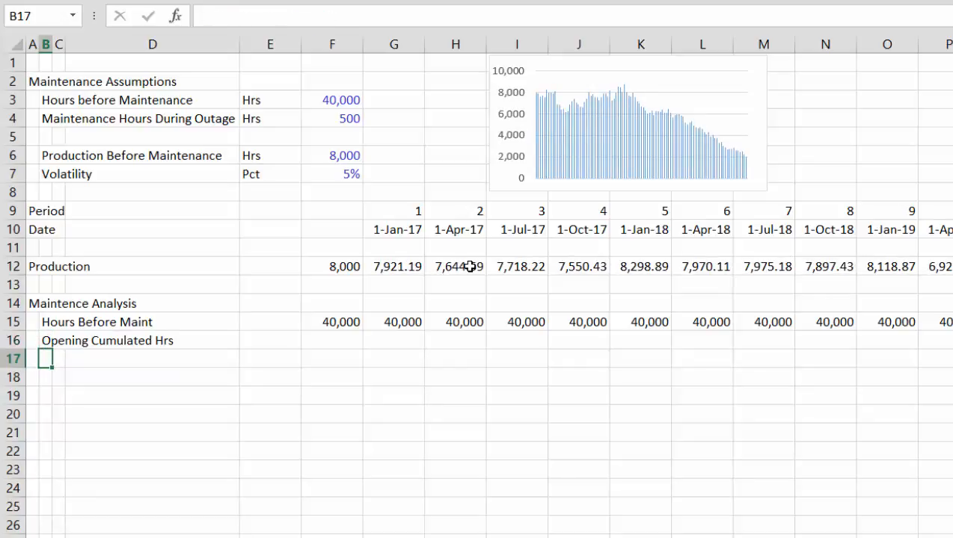
- Enter the row label "Opening Cumulative Hours" in cell B22, leaving blank rows below the analysis labels
key(Down)
key(Down)
key(Down)
key(Down)
key(Down)
text(Ope)
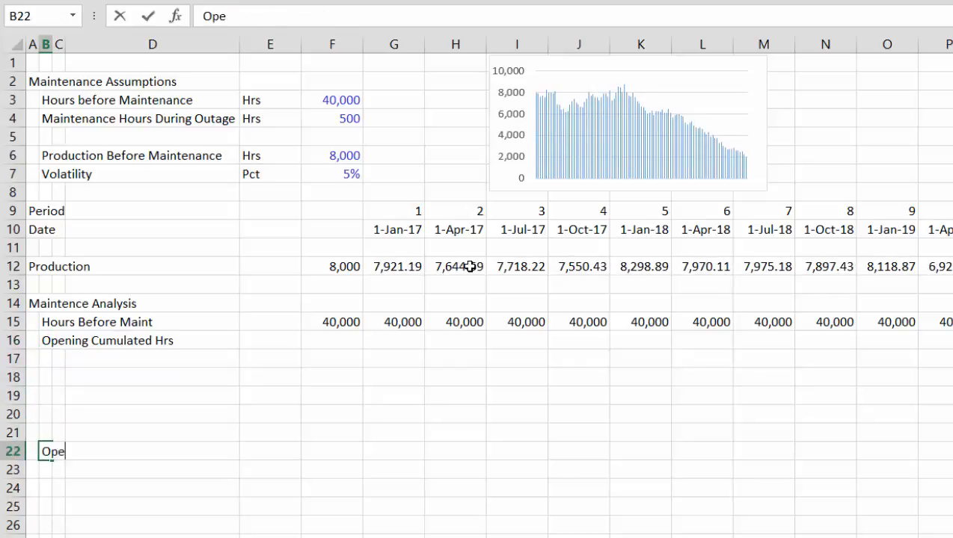
text(ning Cum)
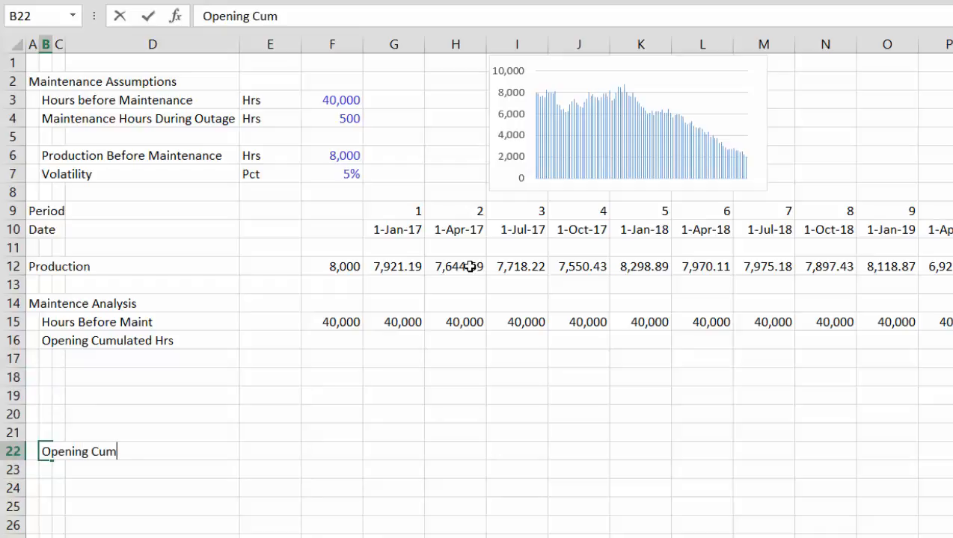
text(ulative )
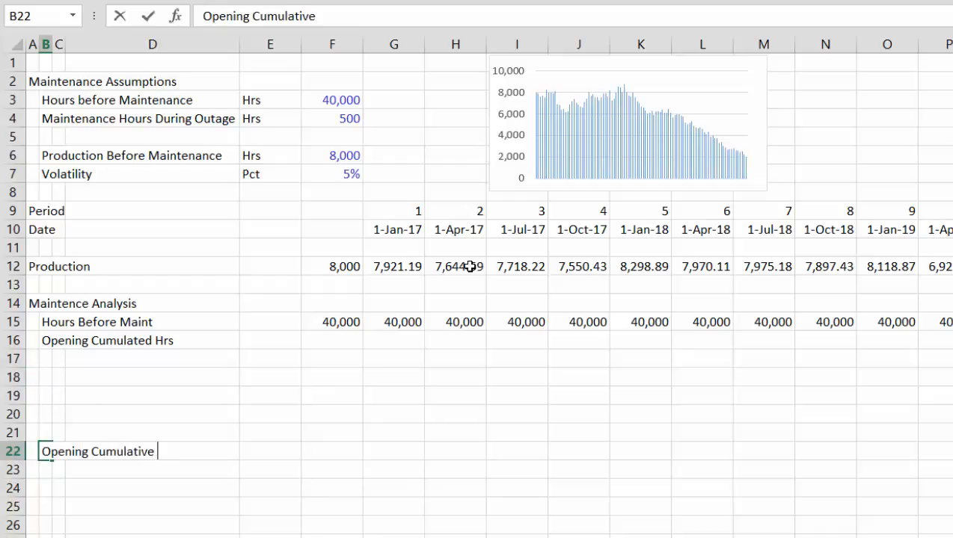
text(Hours)
key(Return)
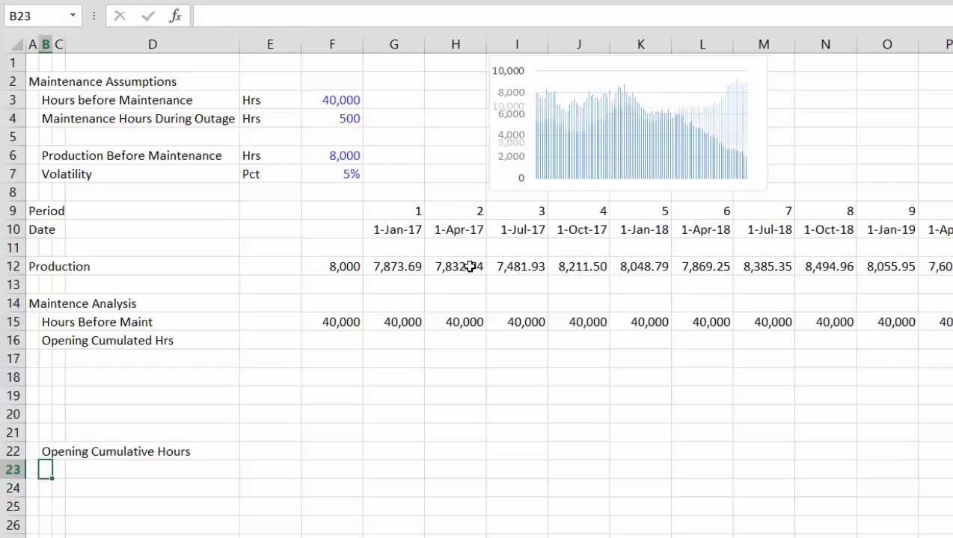
- Enter the row labels "Add: Prodcution" in cell B23 and "Closing Balance" in cell B24
text(Add: PR)
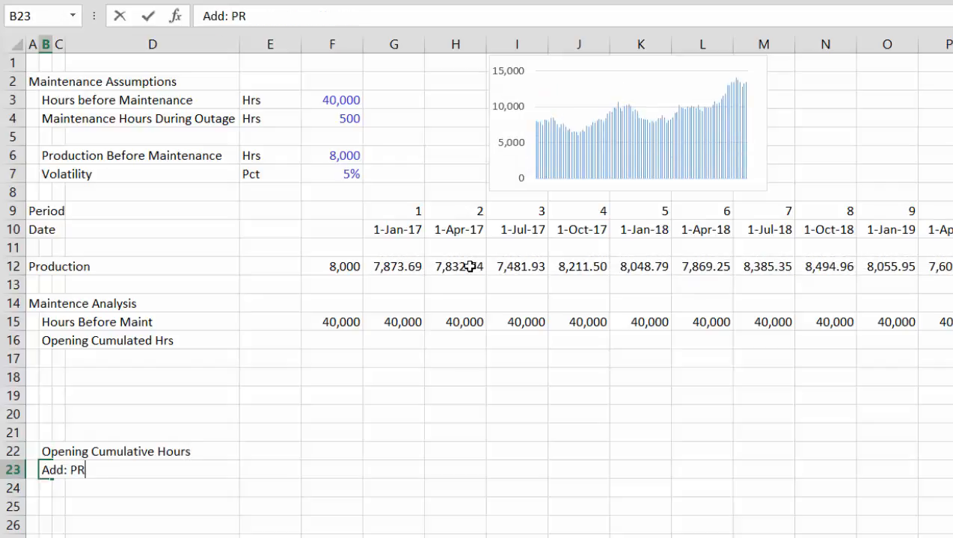
text(odcution)
key(Return)
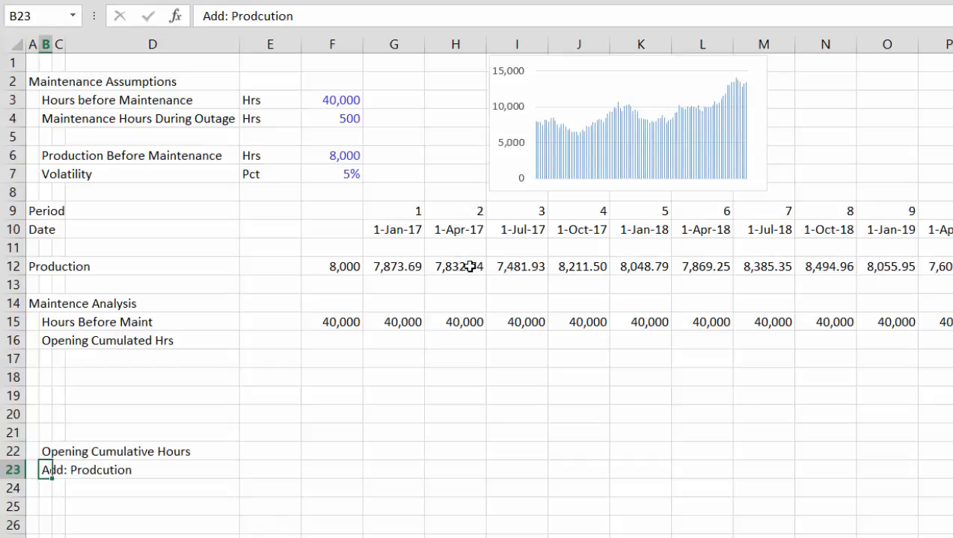
text(Closi)
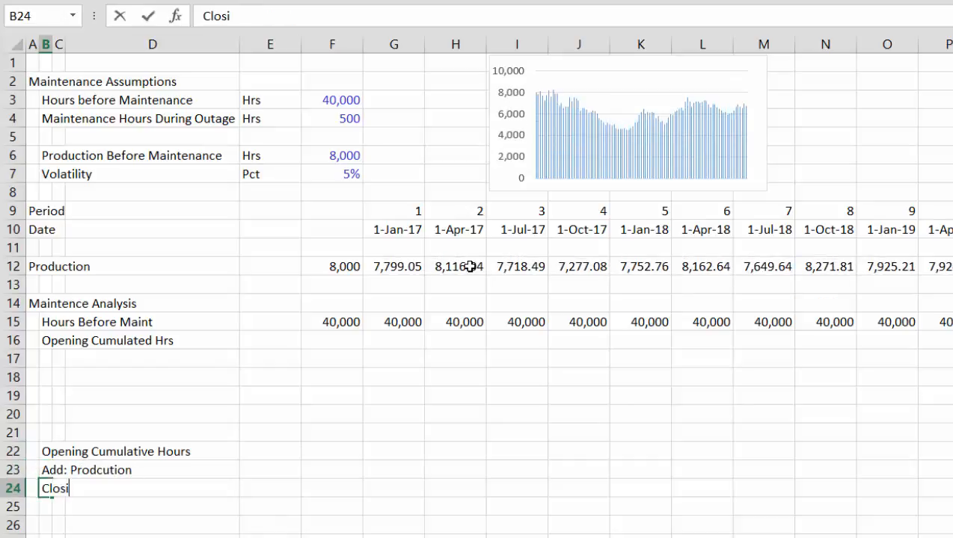
text(ng Baa)
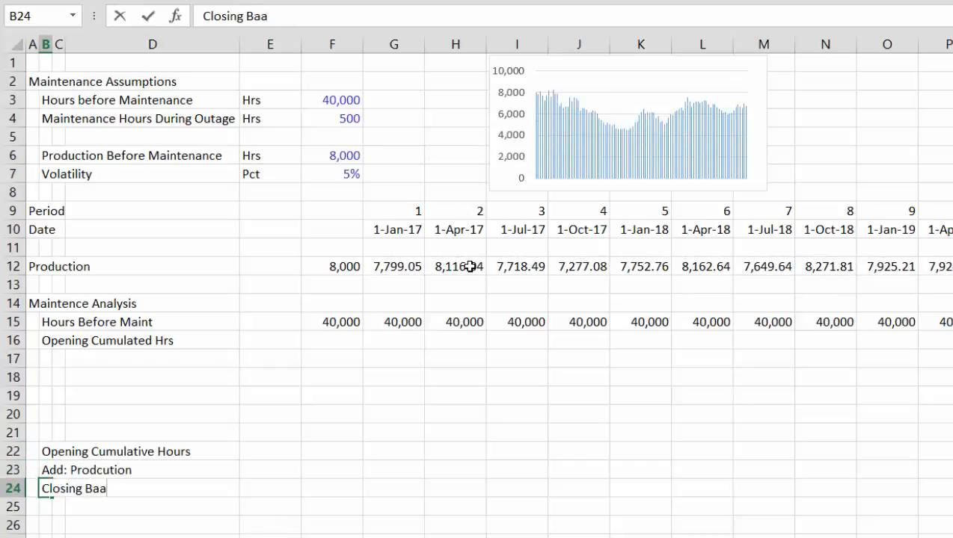
key(BackSpace)
text(lac)
key(BackSpace)
key(BackSpace)
text(ance)
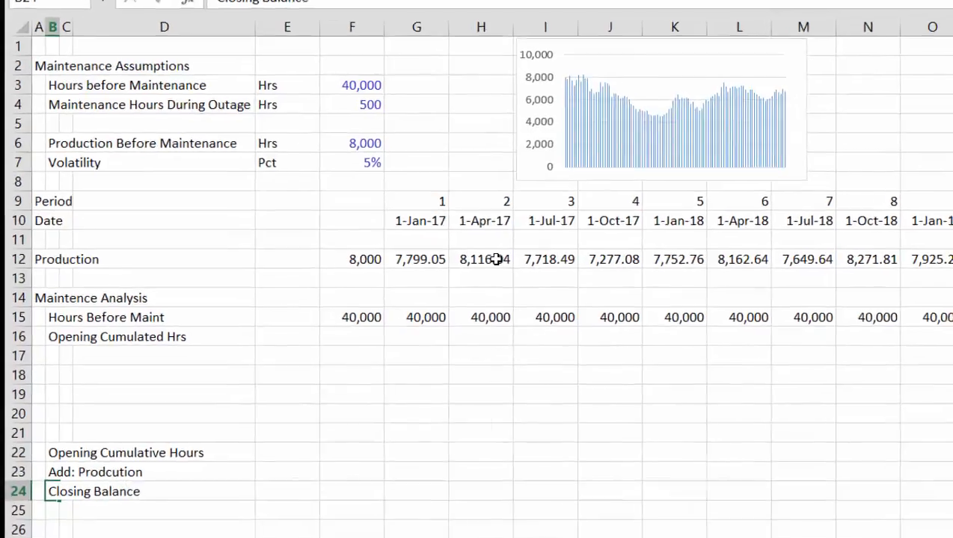
key(ctrl+Return)
- Link the first period's Opening Cumulative Hours in cell G22 to the prior closing balance with =F24
key(Right)
key(Right)
key(Right)
key(Right)
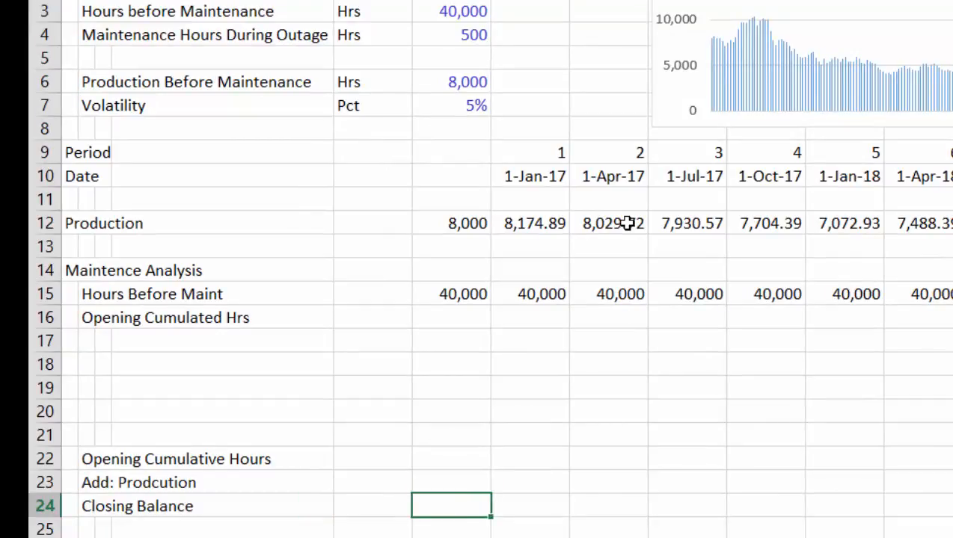
key(Up)
key(Up)
key(Right)
text(=)
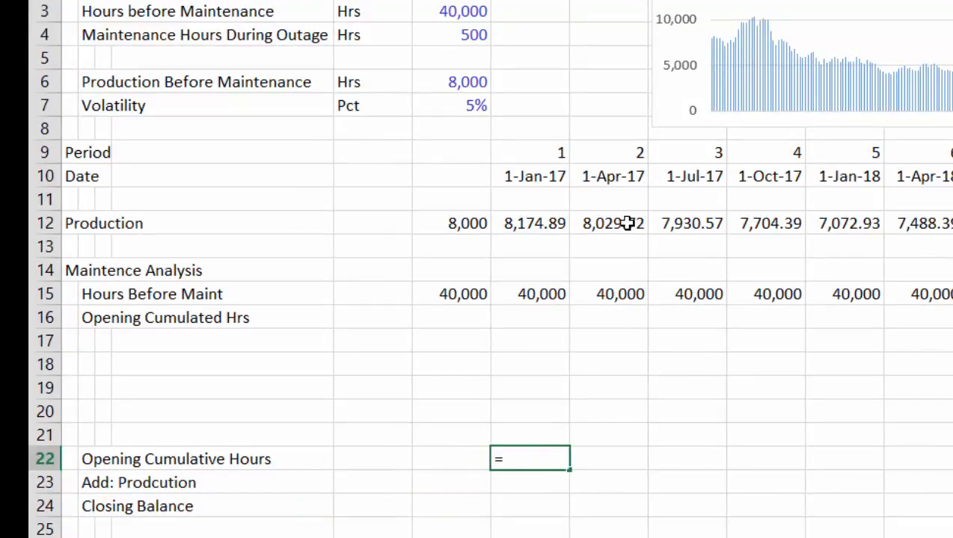
key(Down)
key(Down)
key(Left)
key(ctrl+Return)
- Link the added production in cell G23 to the first period's Production value with =G12
key(Down)
key(Down)
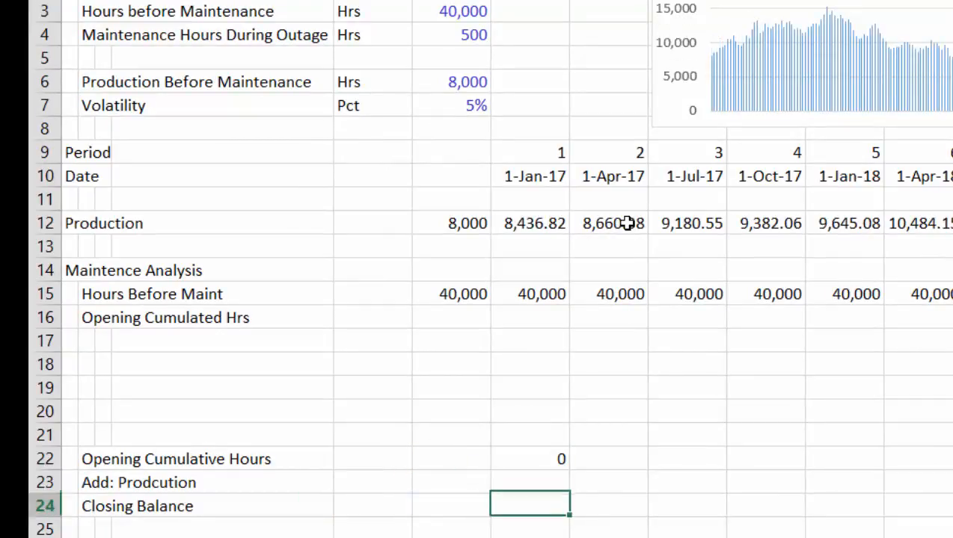
key(Up)
text(=)
key(Up)
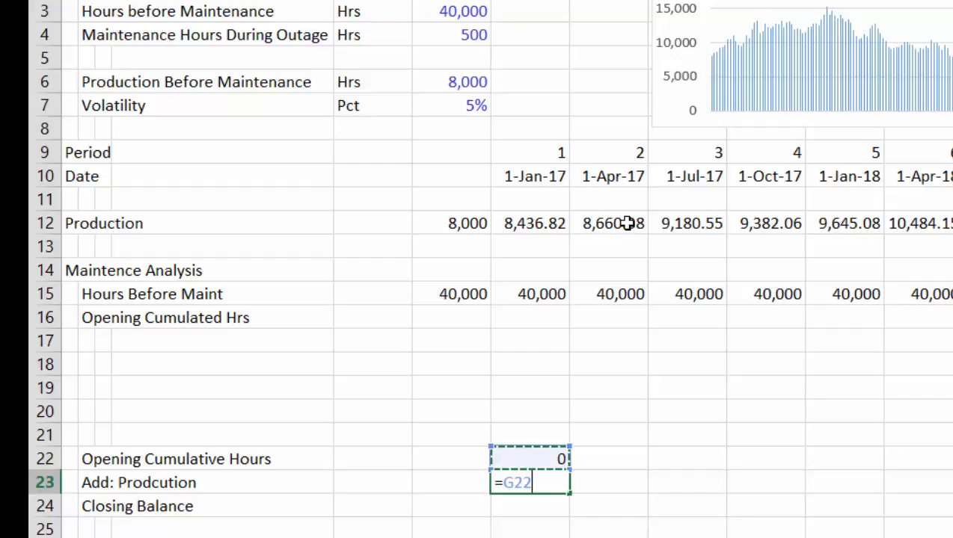
key(ctrl+Up)
key(ctrl+Up)
key(Return)
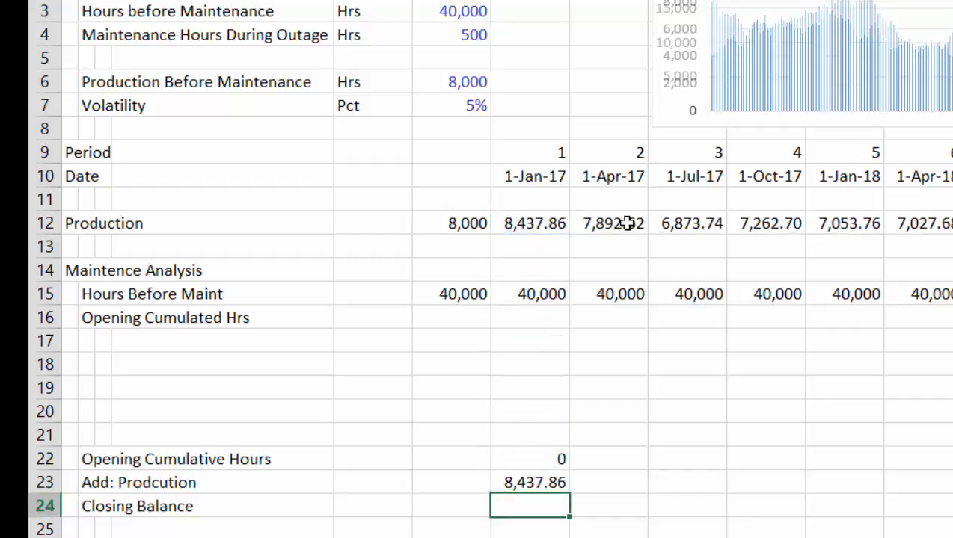
- Calculate the first period's Closing Balance in cell G24 with the formula =G22+G23
text(=)
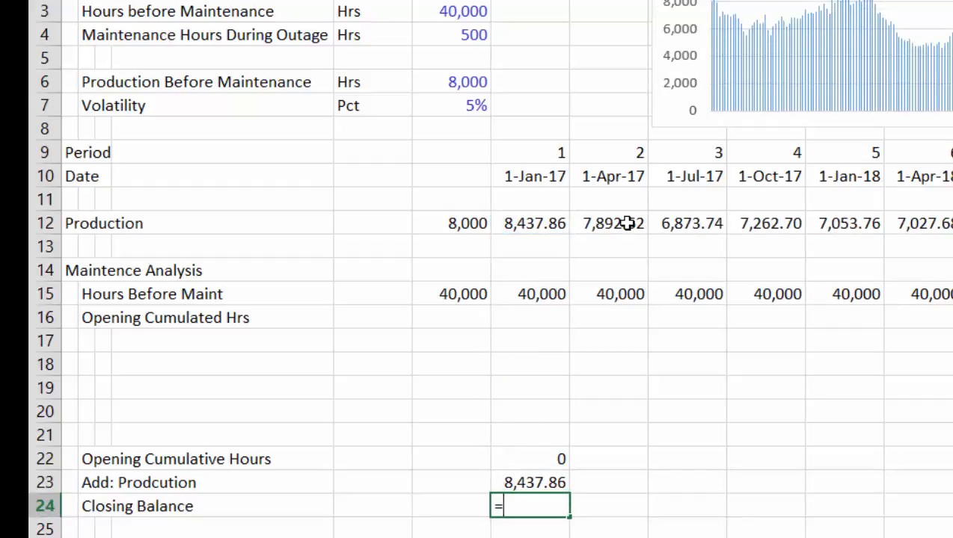
text(i)
key(BackSpace)
key(Up)
key(Up)
text(+)
key(Up)
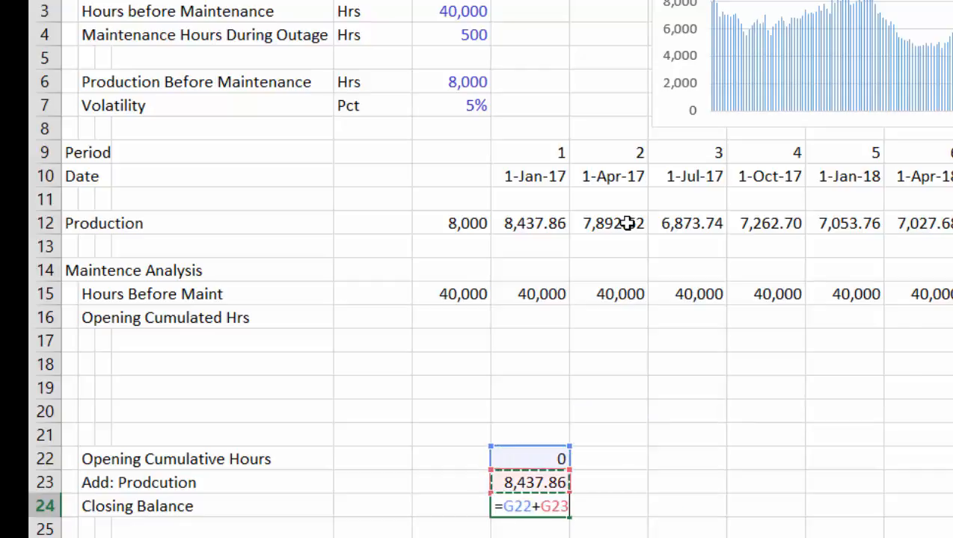
key(ctrl+Return)
key(Return)
- Wrap the Closing Balance formula in G24 in an IF so it reads =IF(G20,0,G22+G23)
key(Up)
key(F2)
key(Left)
key(Left)
key(Left)
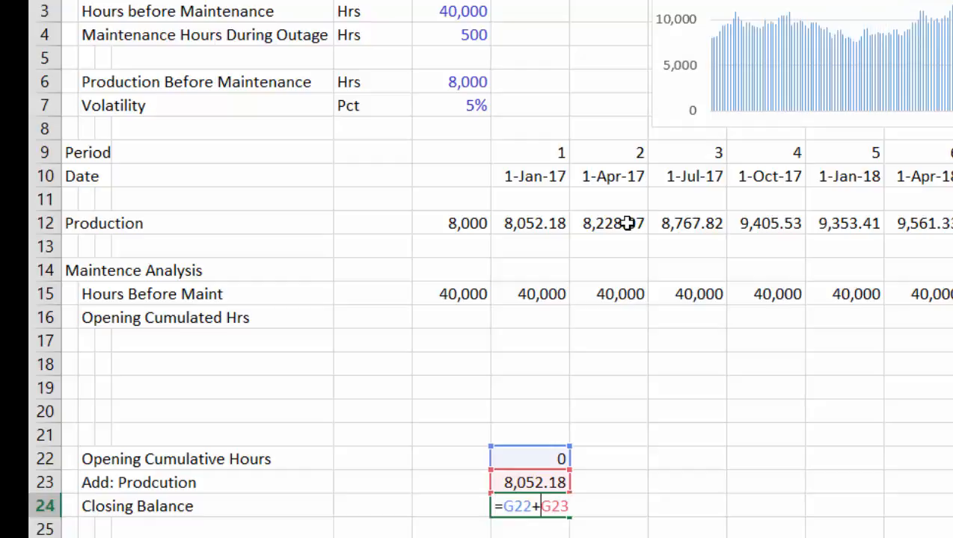
key(Left)
key(Left)
key(Left)
key(Left)
text(if()
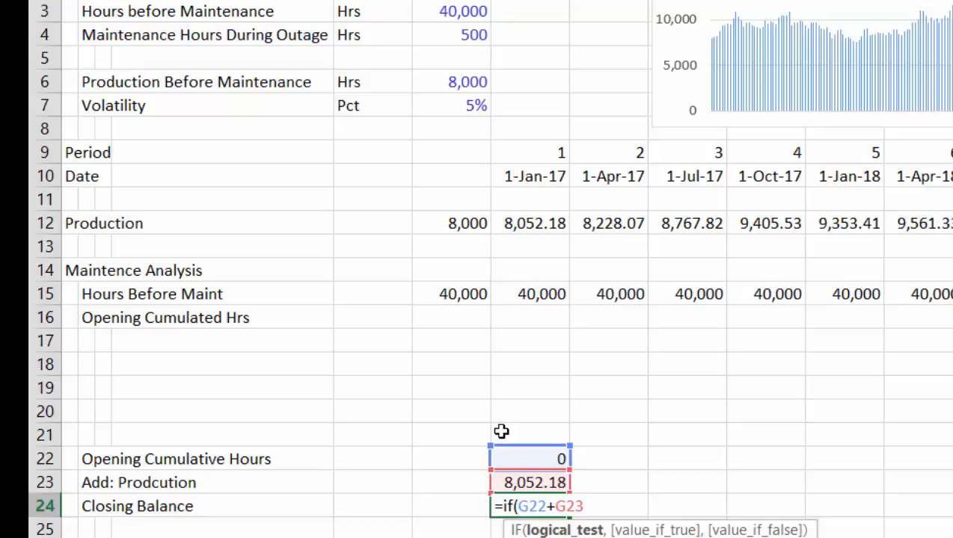
click(517, 414)
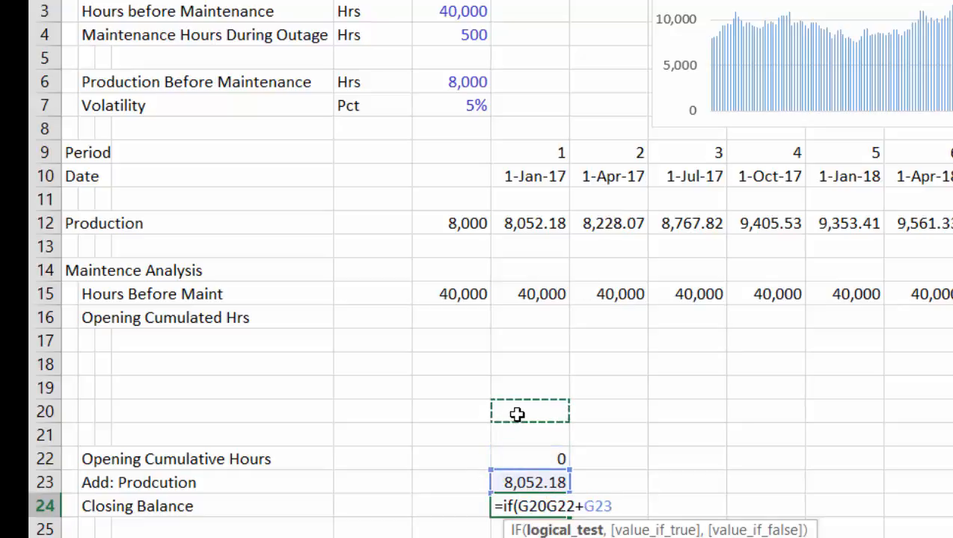
text(,)
text(0,)
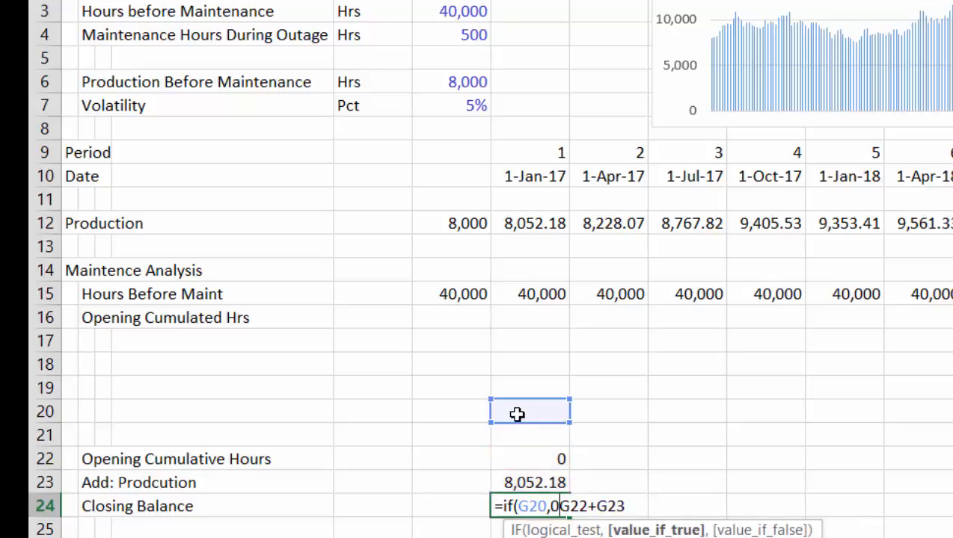
key(Return)
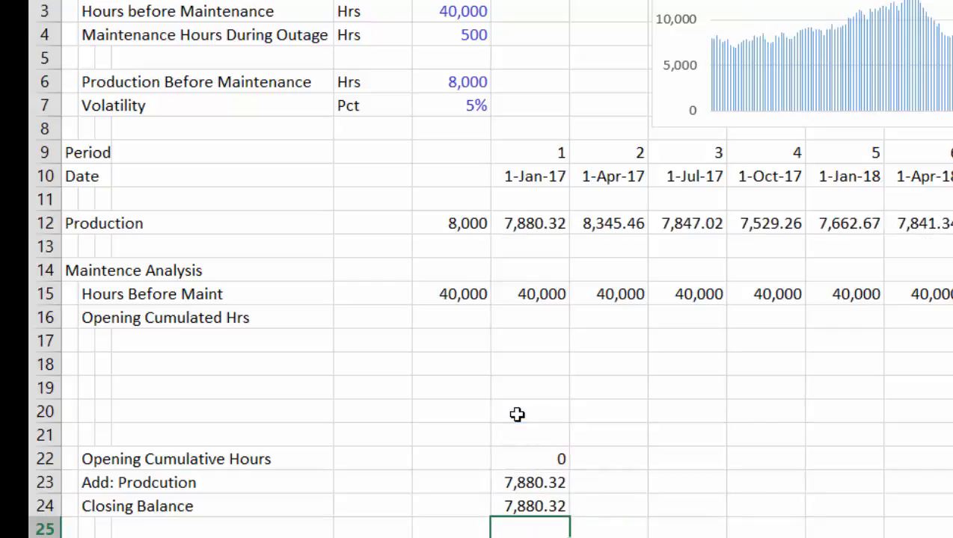
- Enter the row label "Switch" in cell B20
click(517, 415)
key(Left)
key(Left)
key(Left)
key(Left)
key(Left)
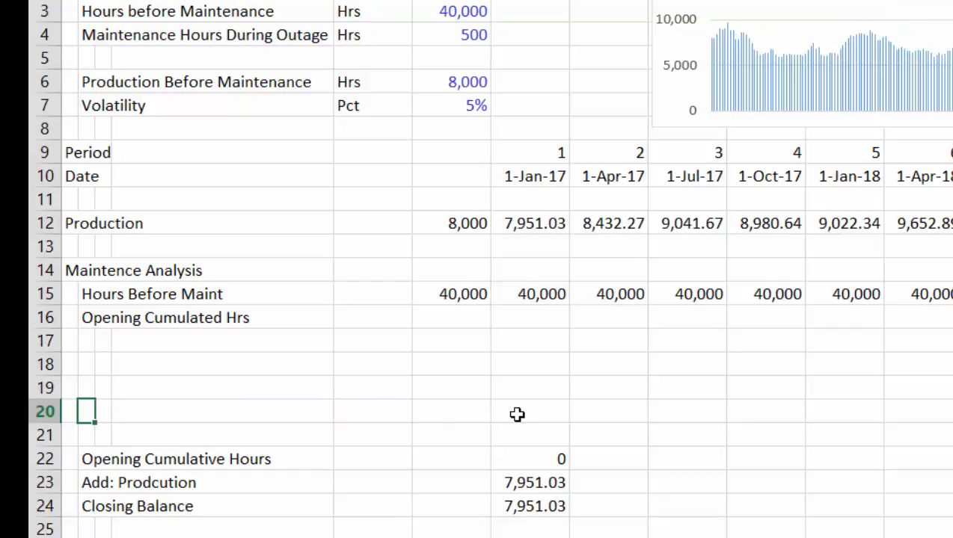
text(Switch)
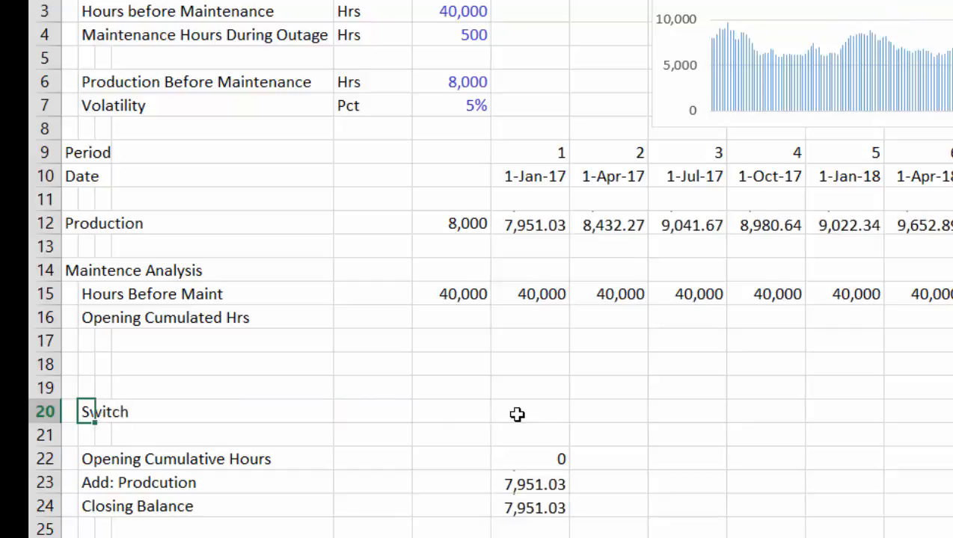
key(Return)
- Enter FALSE as the first period's Switch value in cell G20
key(Up)
key(Right)
key(Right)
key(Right)
key(Right)
key(Right)
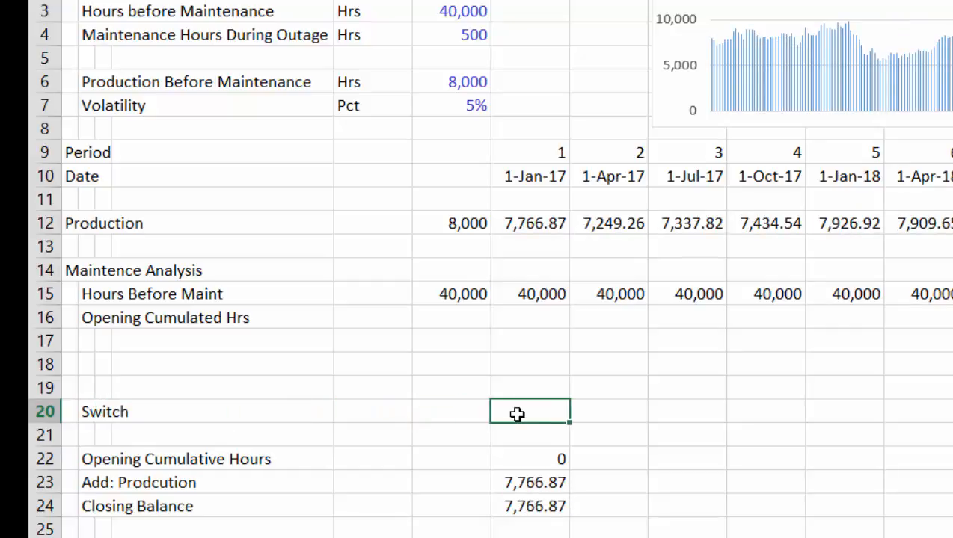
text(false)
key(Return)
key(Up)
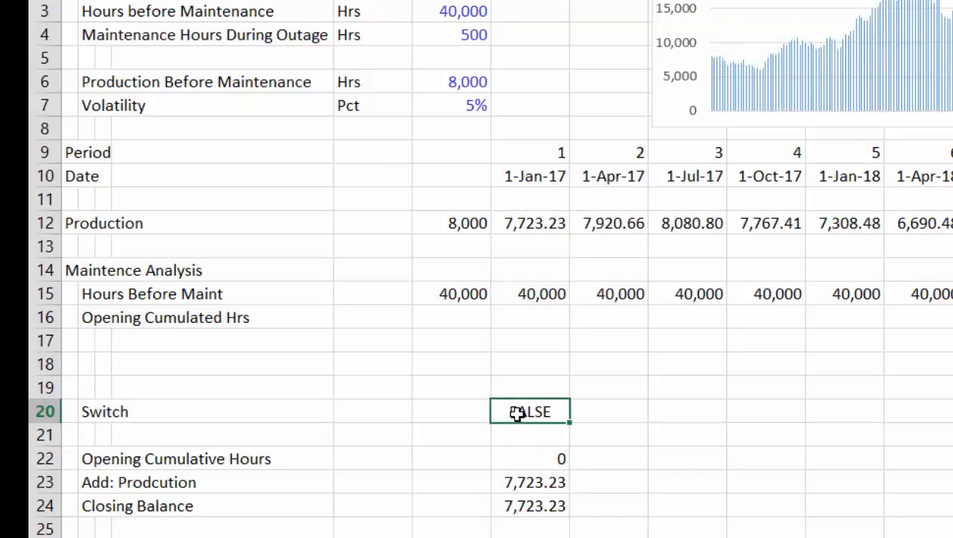
- Fill the block G20:G24, from Switch through Closing Balance, to the right across the timeline
key(shift+Down)
key(shift+Down)
key(shift+Down)
key(shift+Down)
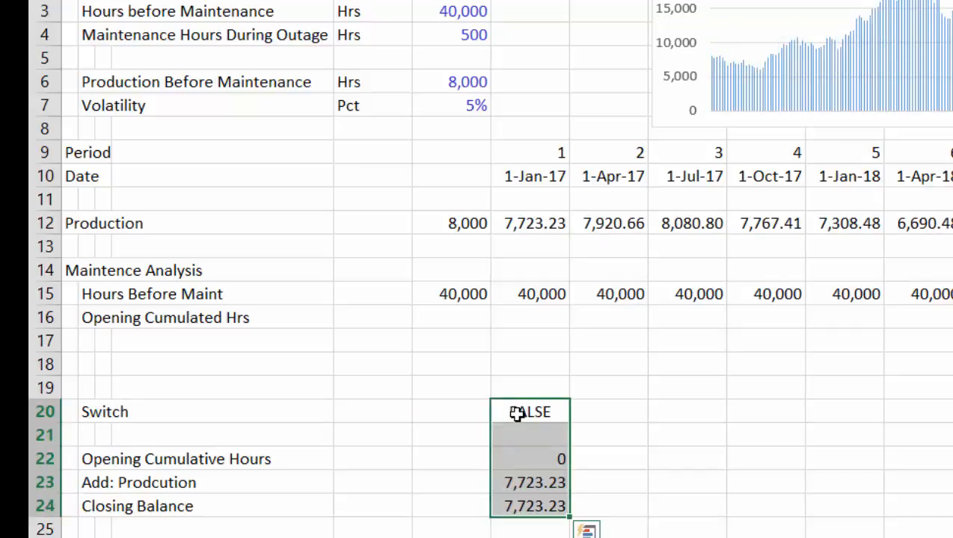
key(ctrl+shift+r)
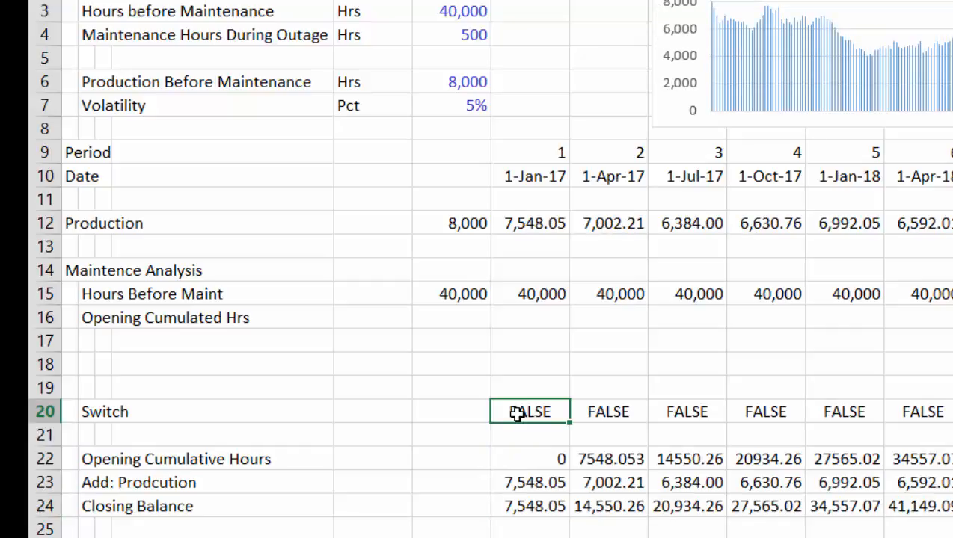
- Link the first period's Opening Cumulated Hrs in cell G16 to Opening Cumulative Hours with =G22
key(Up)
key(Up)
key(Up)
key(Up)
key(Left)
key(Right)
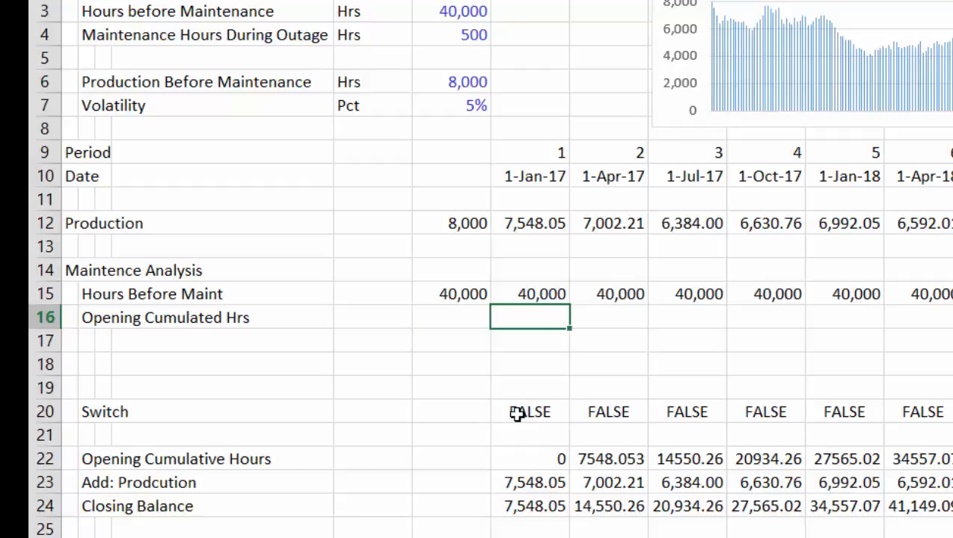
text(=)
key(Down)
key(Down)
key(Down)
key(Down)
key(Down)
key(Down)
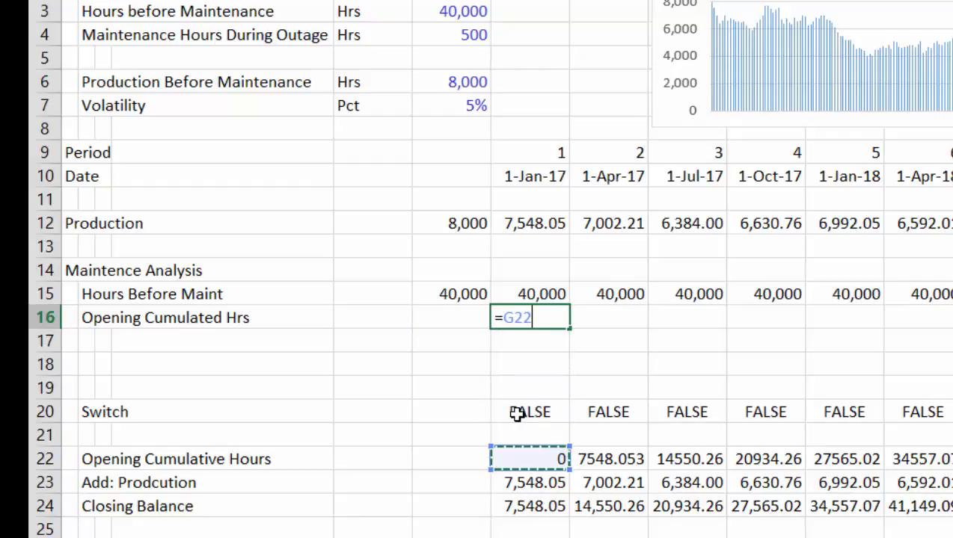
key(Return)
- Fill the Opening Cumulated Hrs formula from G16 to the right across the timeline
key(Up)
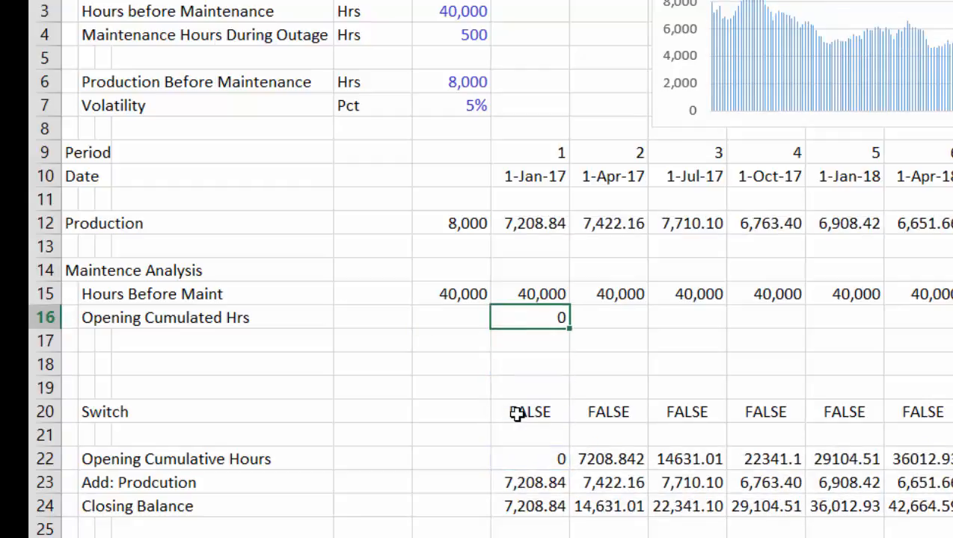
key(ctrl+shift+Right)
key(ctrl+r)
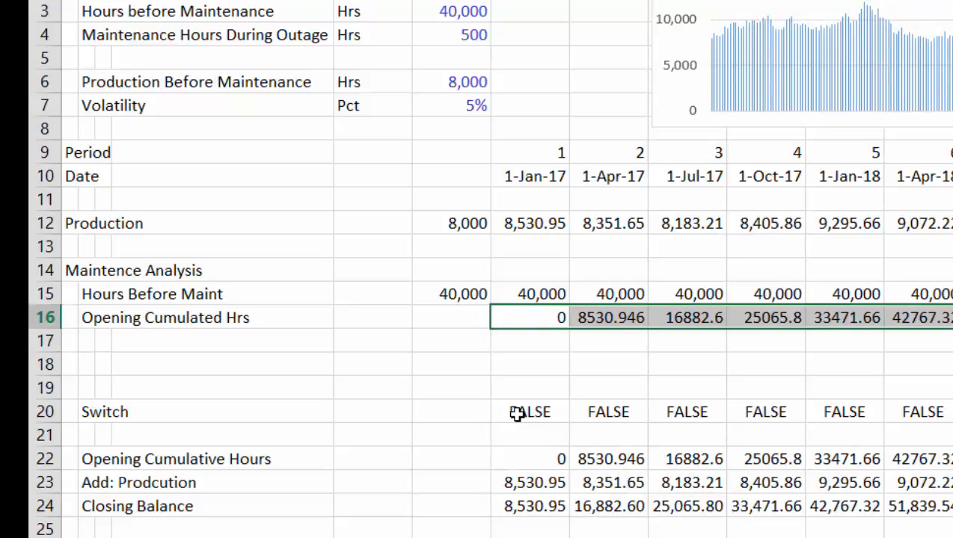
- Format the timeline values in rows 15 and 16 as numbers with thousands separators and two decimals
key(Up)
key(Left)
key(Right)
key(ctrl+shift+Right)
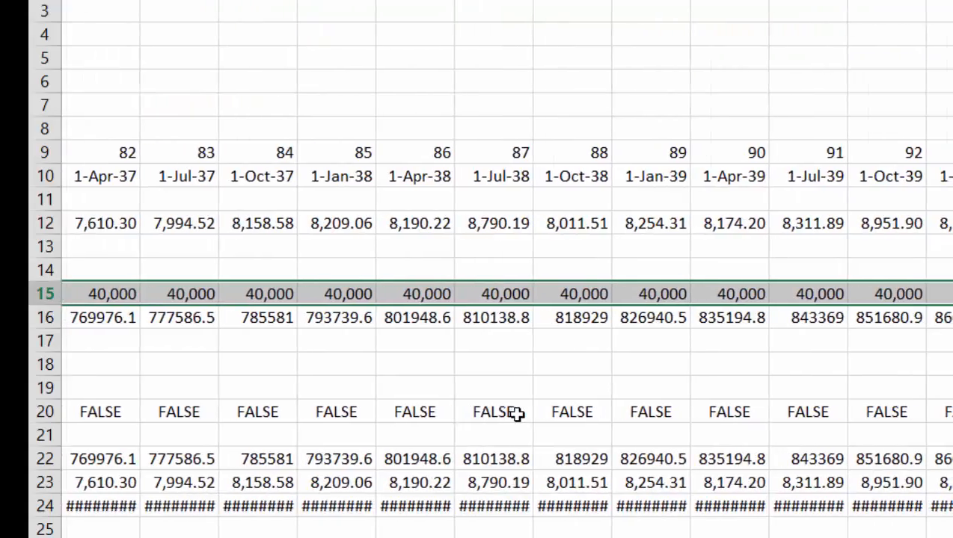
key(ctrl+shift+1)
key(Down)
key(ctrl+shift+Right)
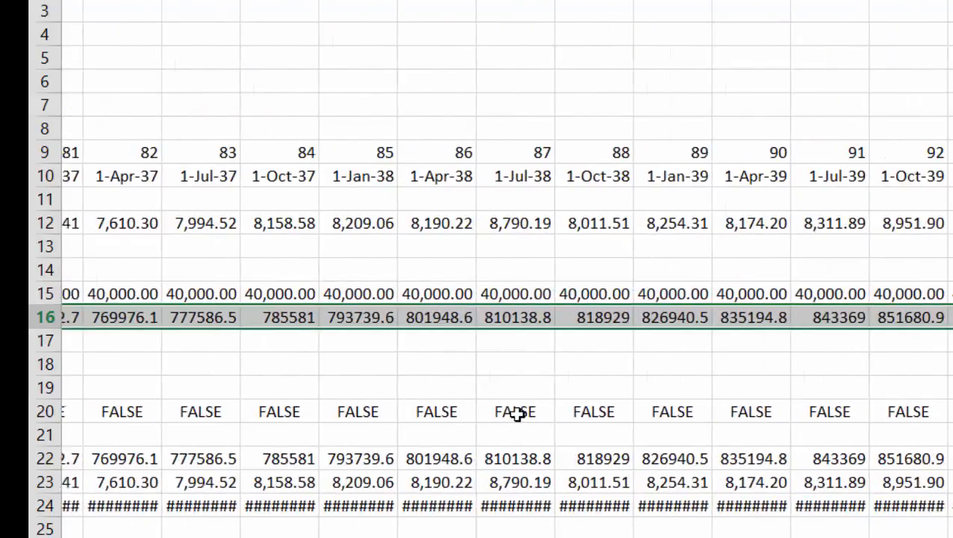
key(ctrl+shift+1)
- Enter the row label "Total Hrs for Test" in cell B17
key(Left)
key(Left)
key(Left)
key(Left)
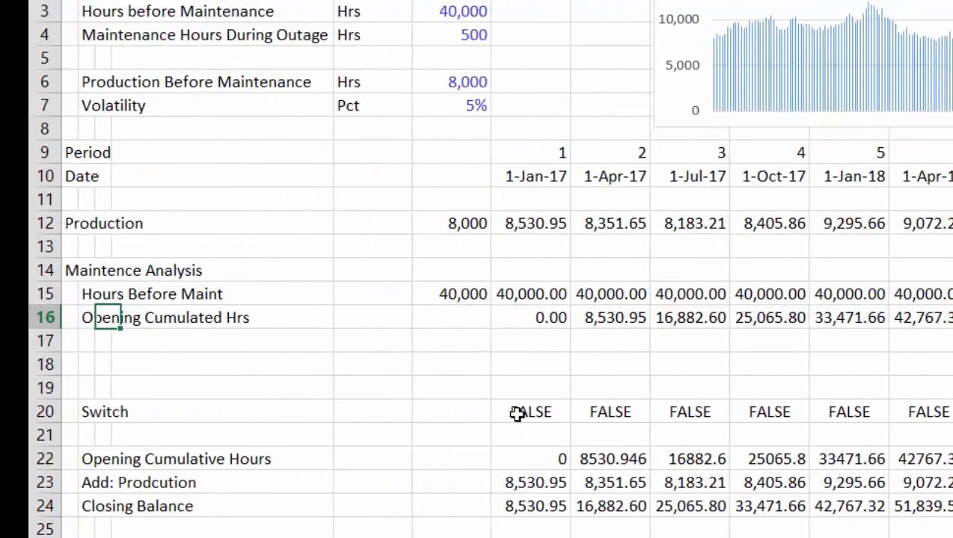
key(Left)
key(Left)
key(Down)
key(Right)
text(T)
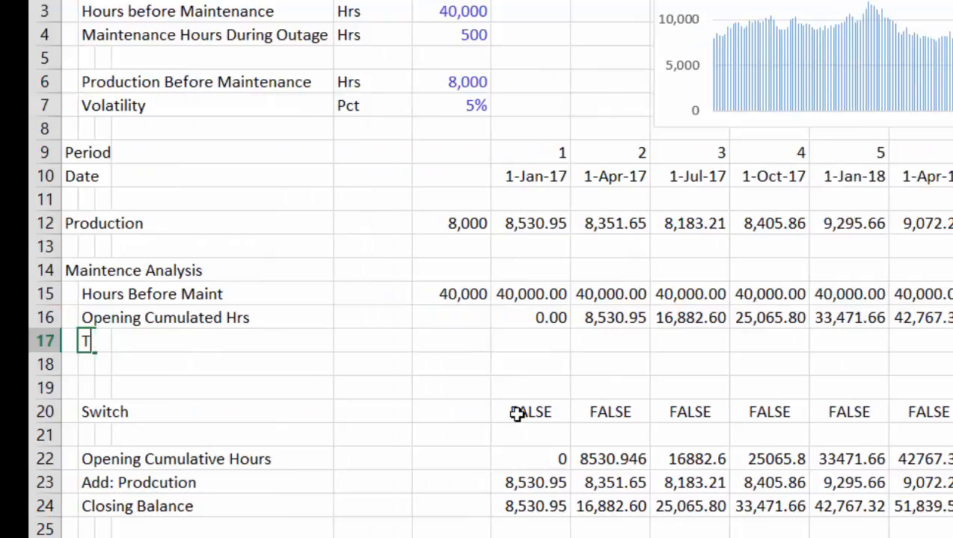
text(otal Hrs for T)
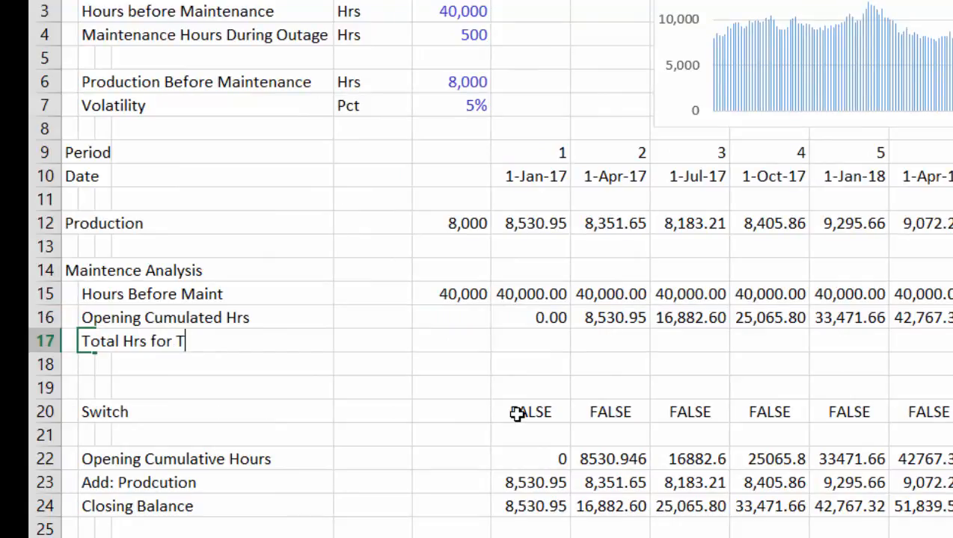
text(est)
key(ctrl+Return)
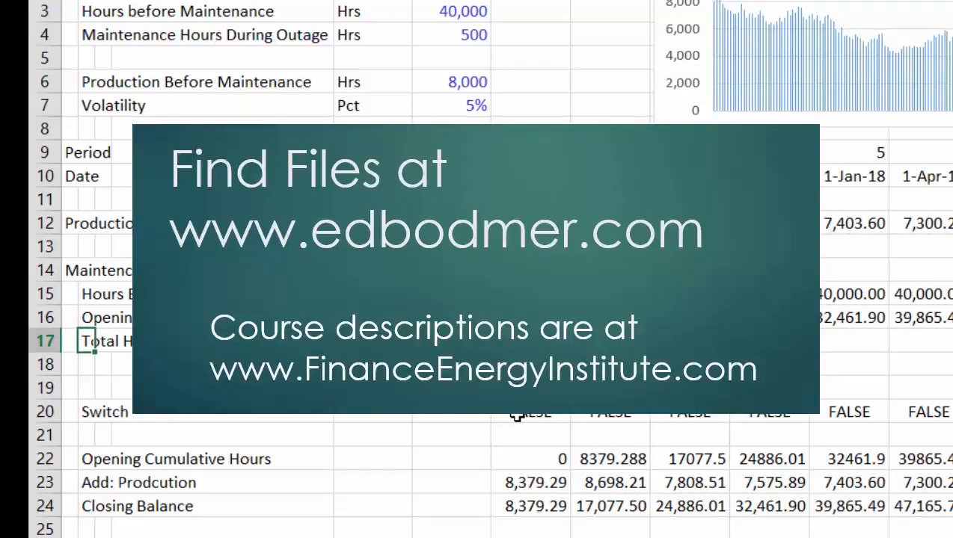
- Sum Hours Before Maint and Opening Cumulated Hrs in cell G17 and fill the formula right across the timeline
key(Right)
key(Right)
key(Right)
key(Return)
key(Up)
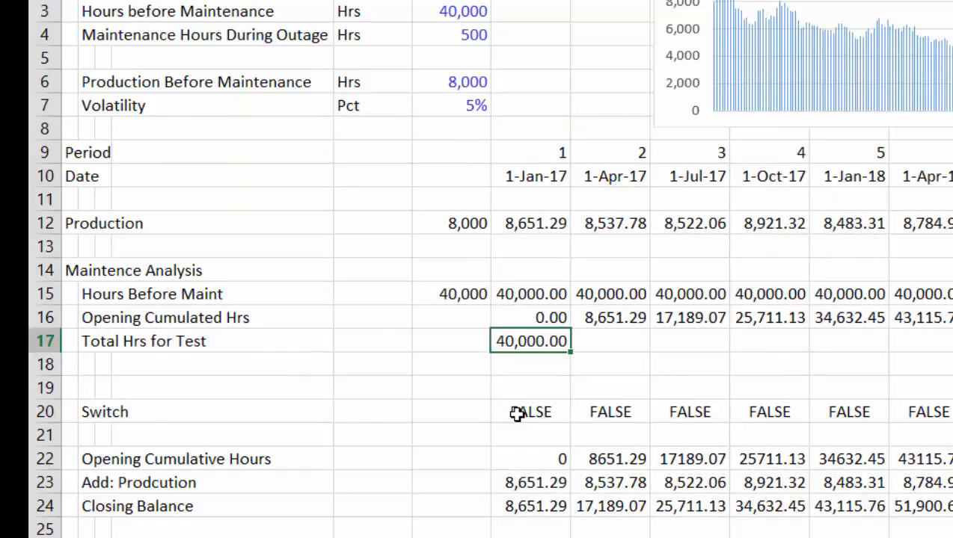
key(ctrl+shift+Right)
key(ctrl+r)
key(Left)
key(Right)
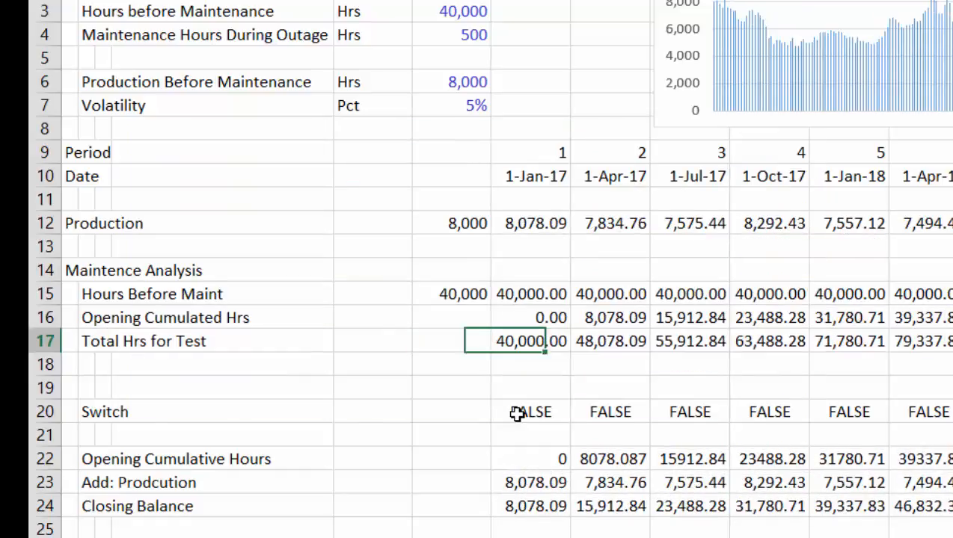
- Insert two blank rows at row 18, directly below the Total Hrs for Test row
key(Right)
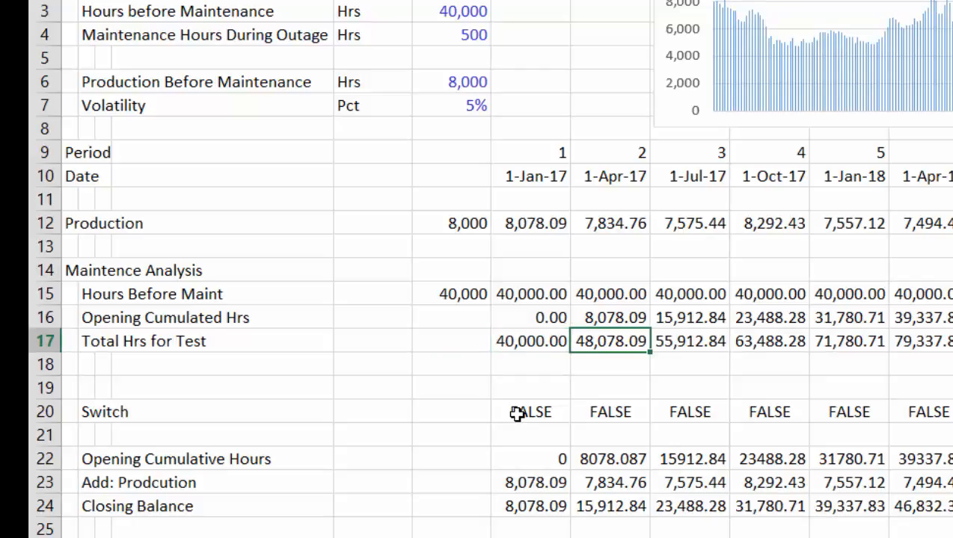
key(Right)
key(Right)
scroll(518, 414, right, 6)
key(Home)
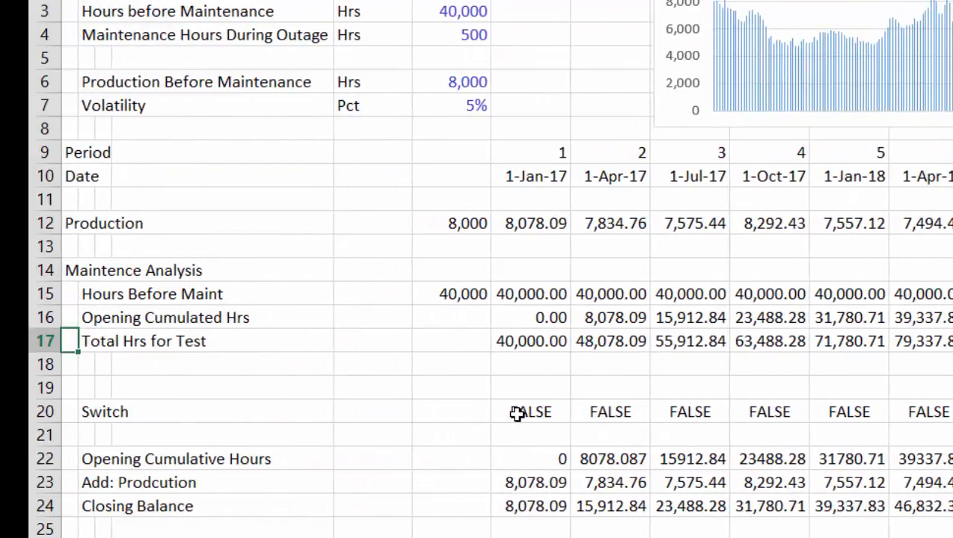
key(Down)
key(shift+space)
key(ctrl+shift+plus)
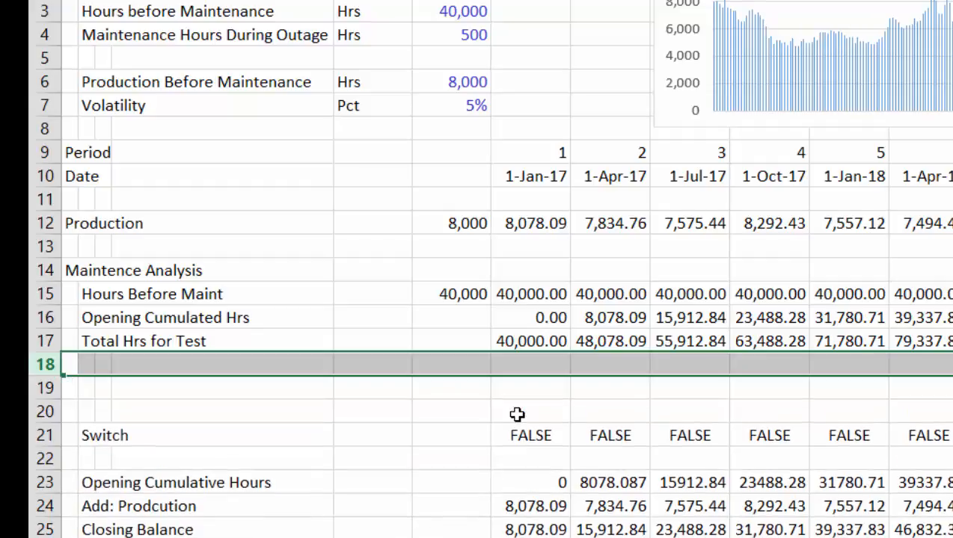
key(ctrl+shift+plus)
key(Up)
key(Down)
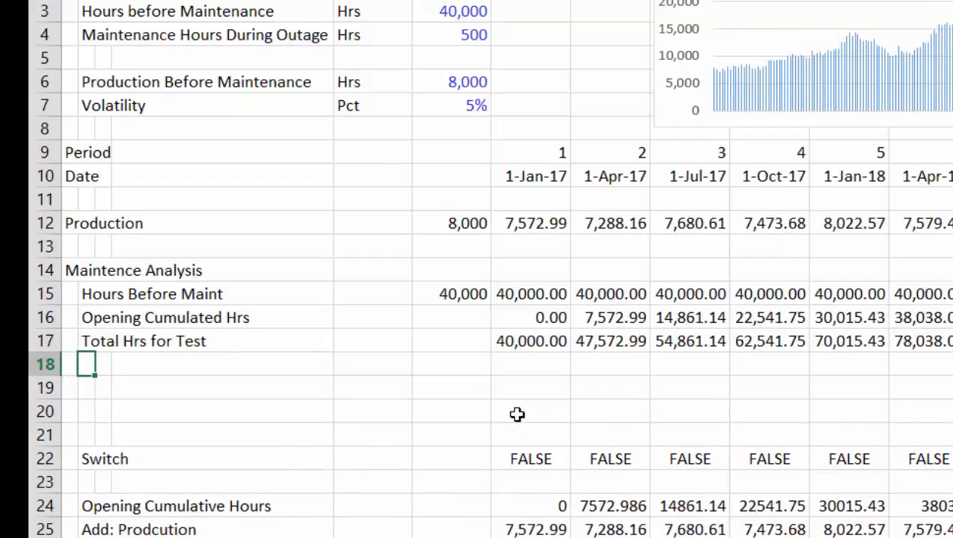
text(Limit on)
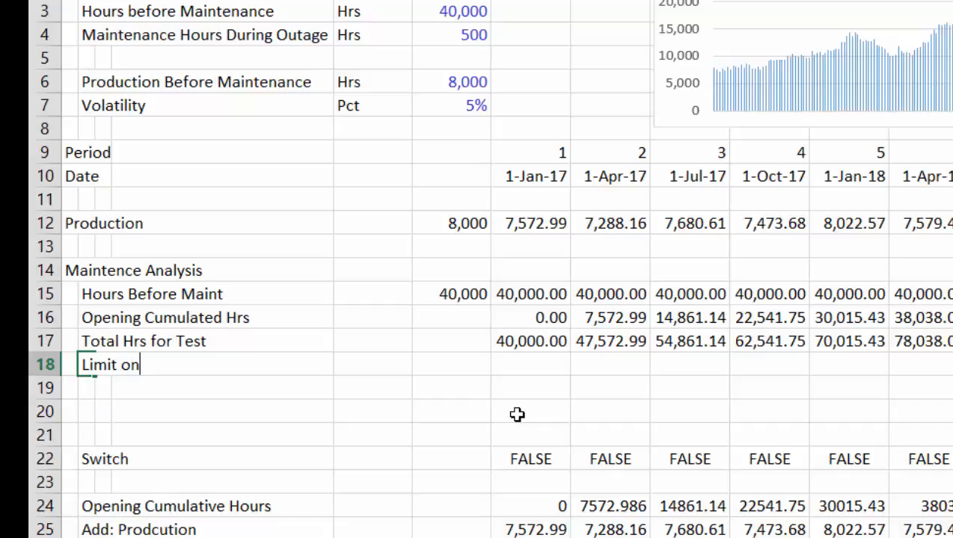
text( Prodc)
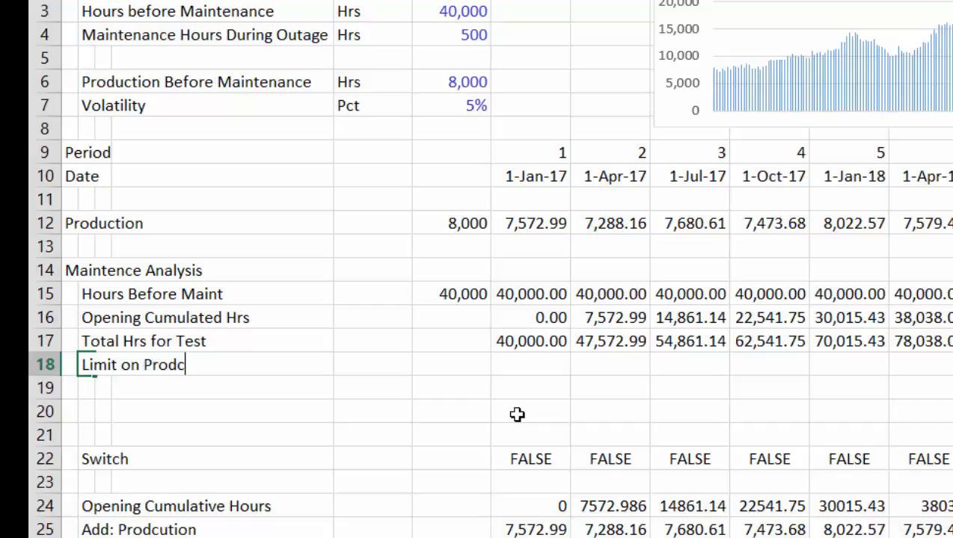
key(BackSpace)
key(Escape)
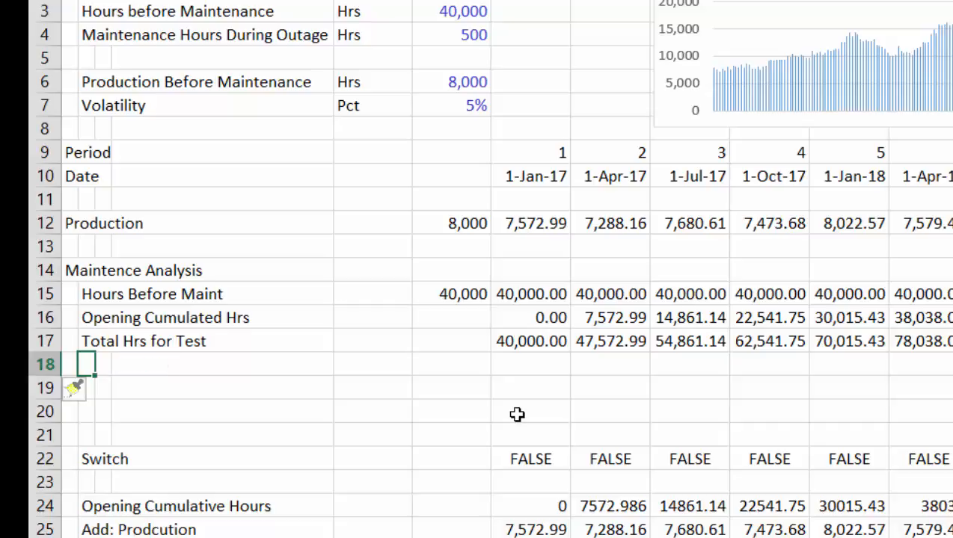
- Enter the row label "Maximum Prod - Start" in cell B18
text(Max)
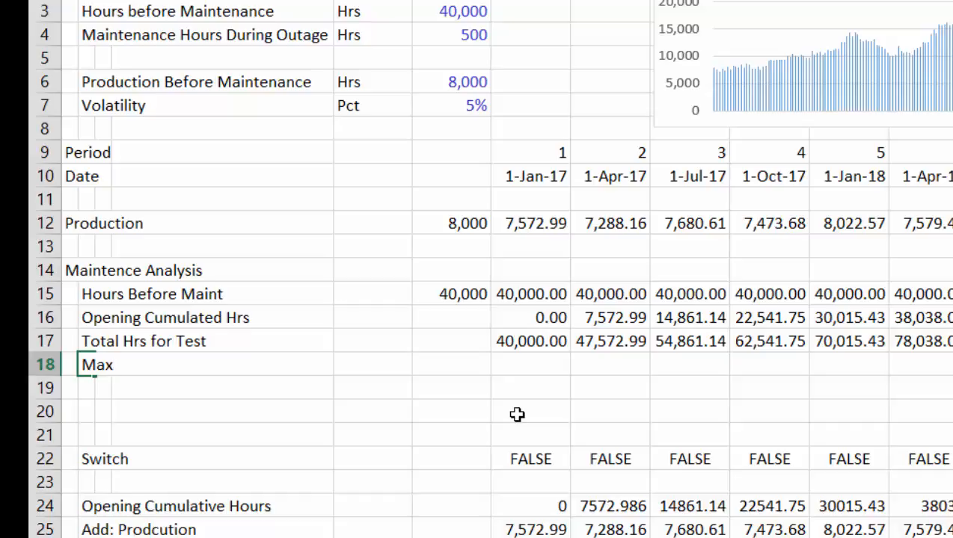
text(imum Prod)
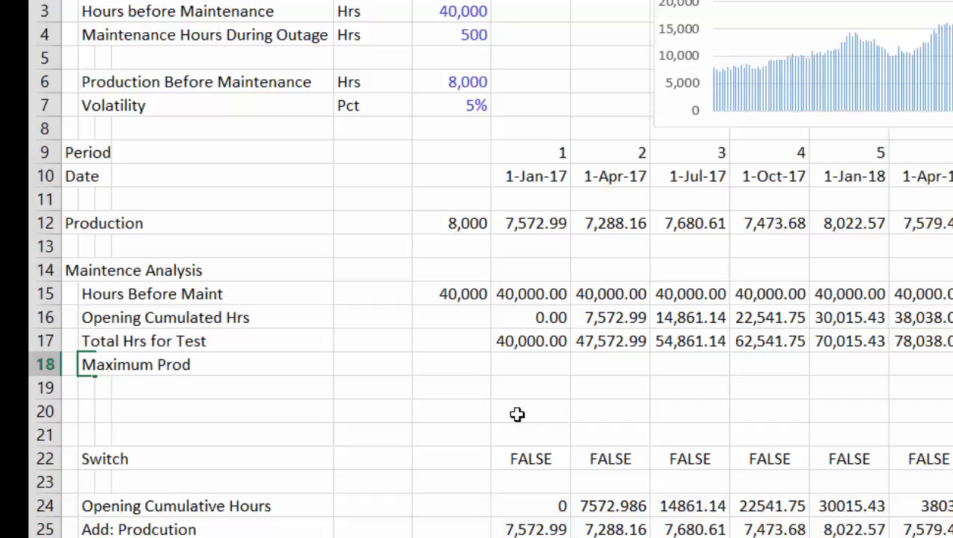
text( - Start)
key(Return)
- Enter a MIN formula in G18 that takes the lower of Total Hrs for Test (G17) and Hours Before Maint (G15)
key(Up)
key(Right)
key(Right)
key(Right)
key(Right)
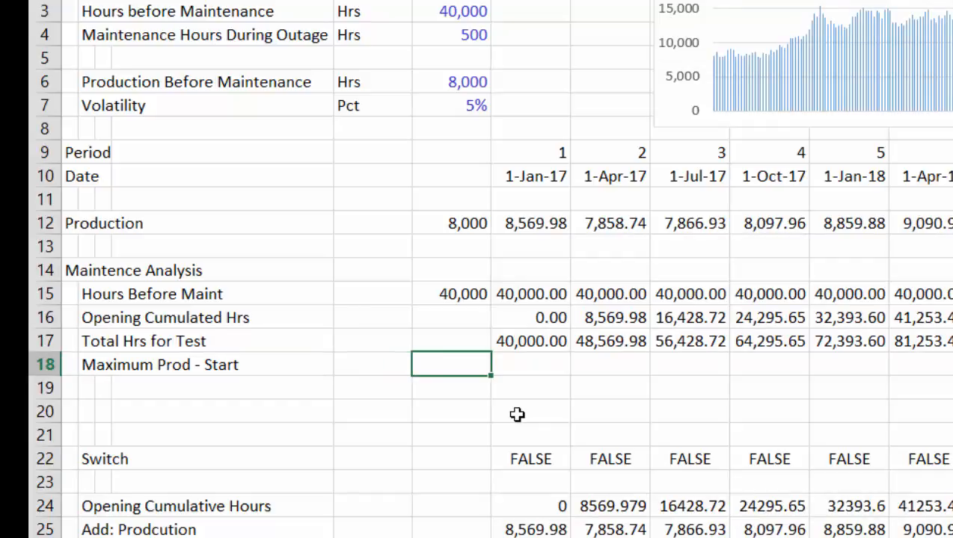
key(Right)
text(=ma)
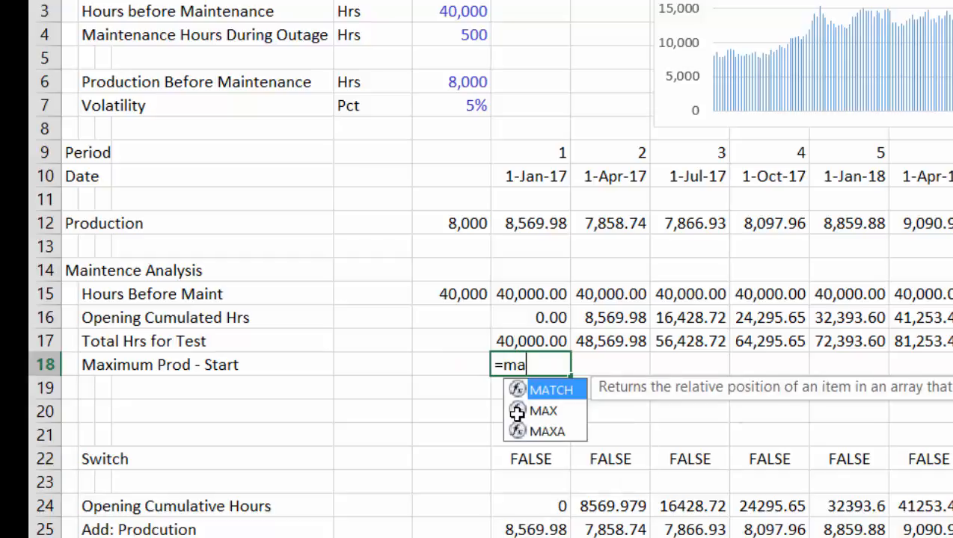
key(BackSpace)
text(in()
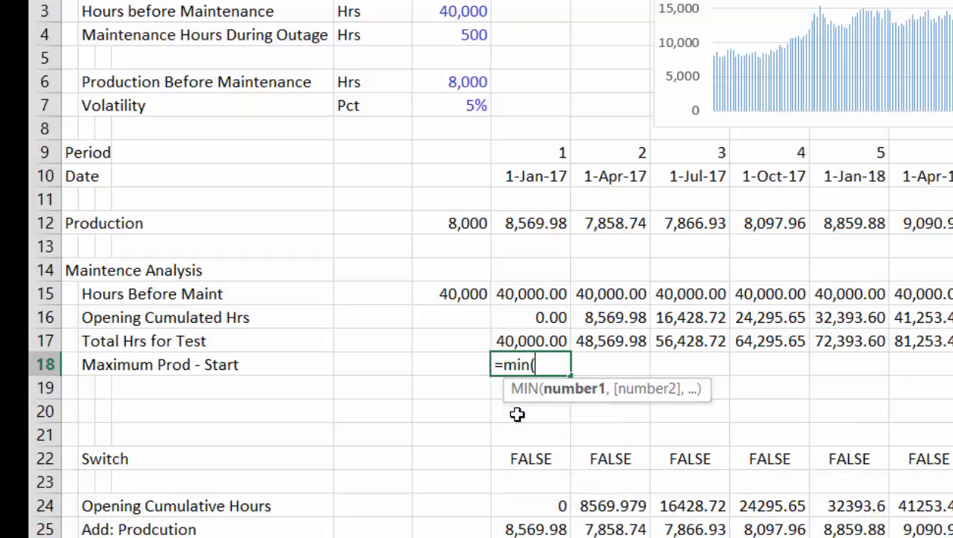
key(Up)
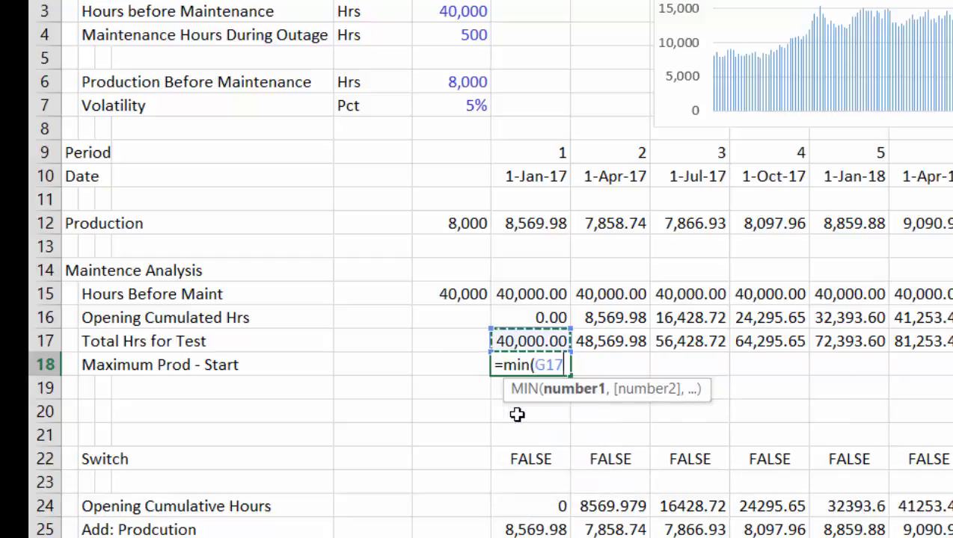
text(,)
key(Up)
key(Up)
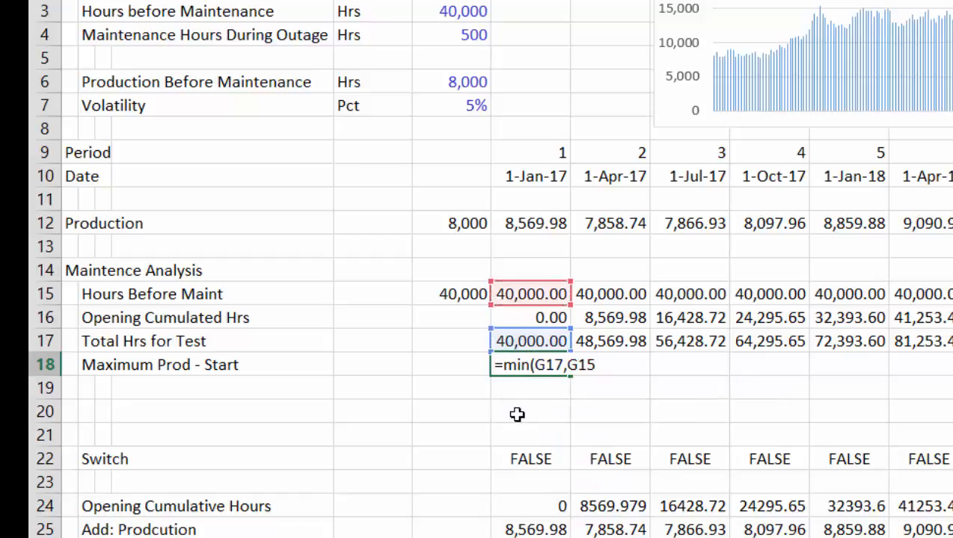
key(Return)
key(Up)
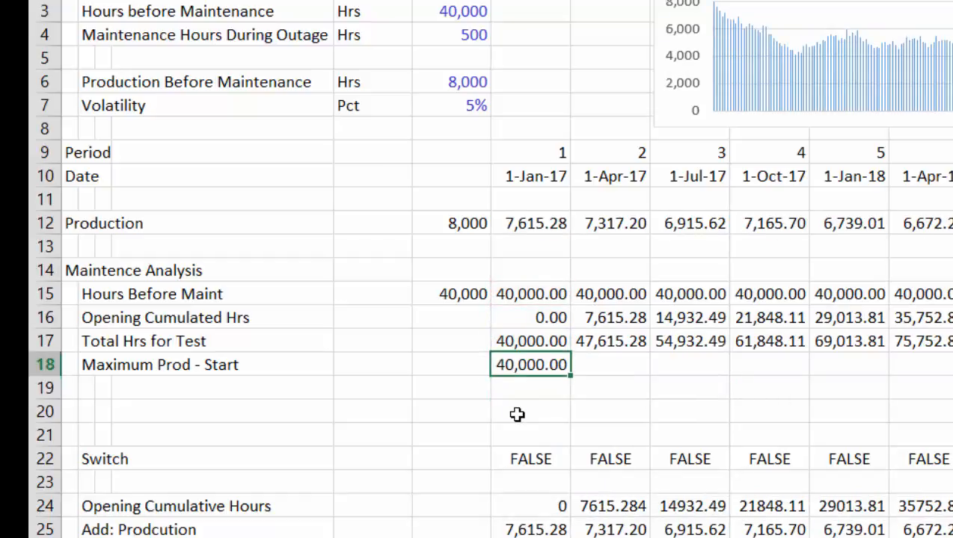
key(Up)
key(Down)
text(=)
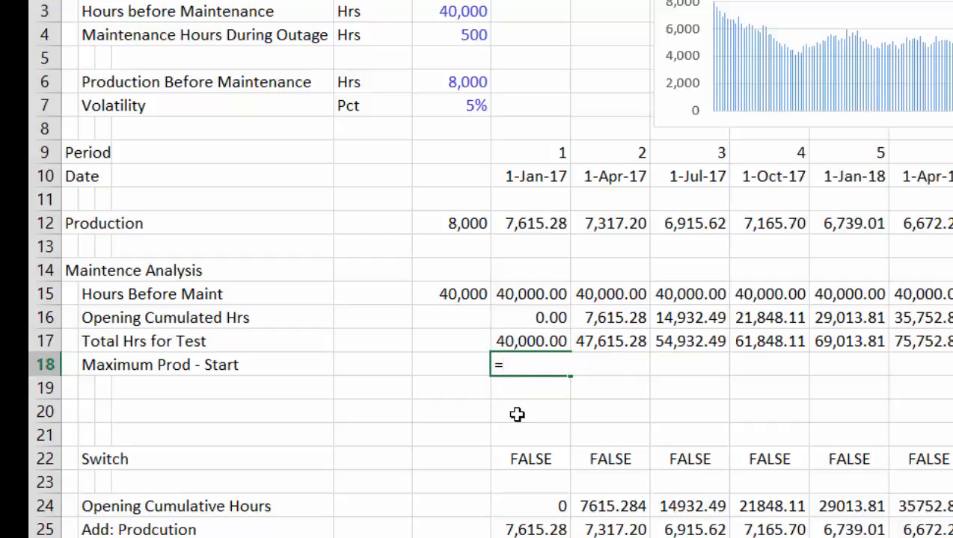
key(Escape)
key(Up)
key(Up)
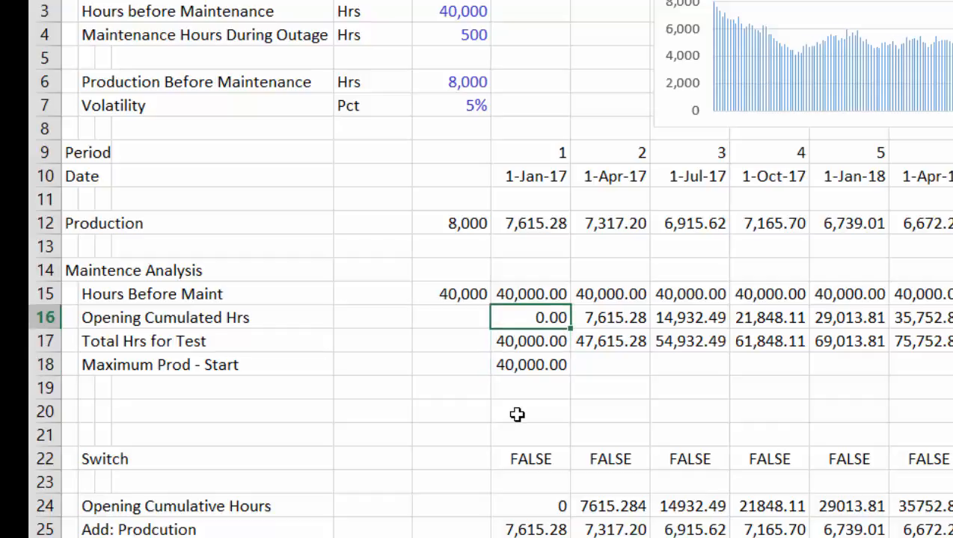
key(Down)
key(Down)
key(Up)
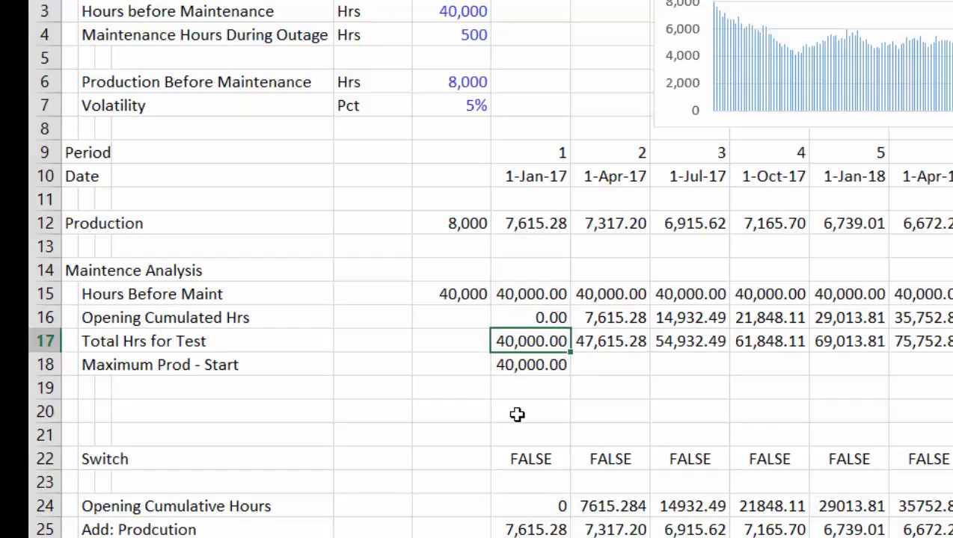
key(F2)
key(Escape)
- Change the Total Hrs for Test formula in G17 to Production plus Opening Cumulated Hrs (=G12+G16) and fill it right across the timeline
text(=)
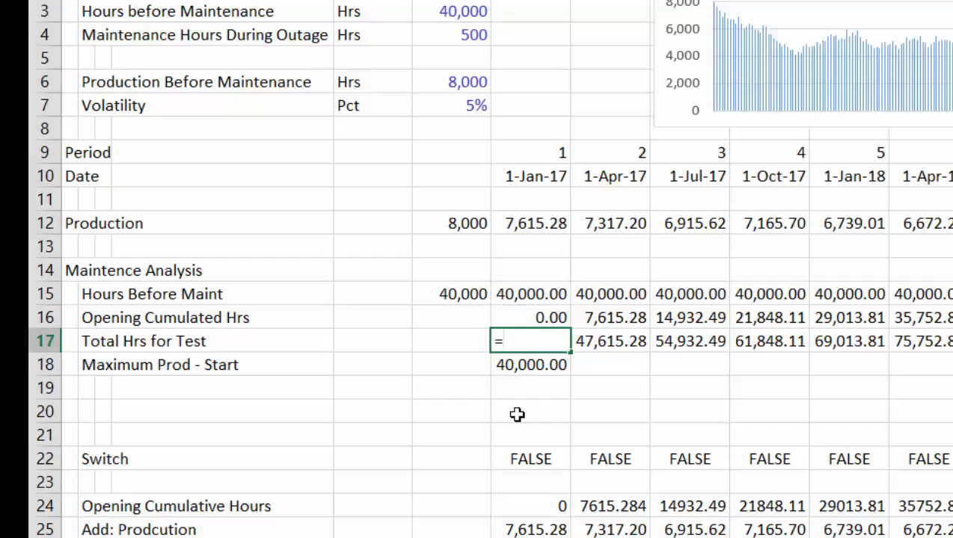
key(Up)
key(Up)
key(Up)
key(Up)
key(Up)
text(+)
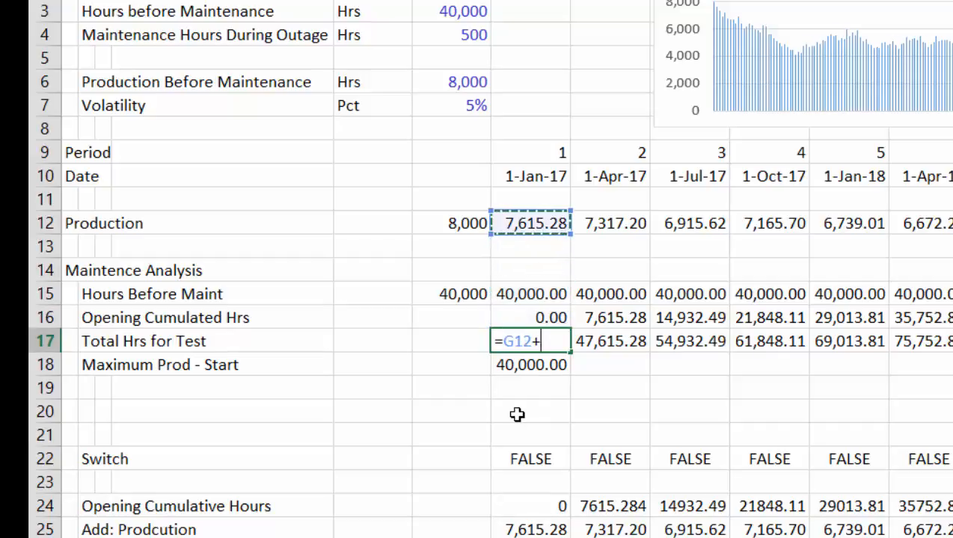
key(Up)
key(Return)
key(Up)
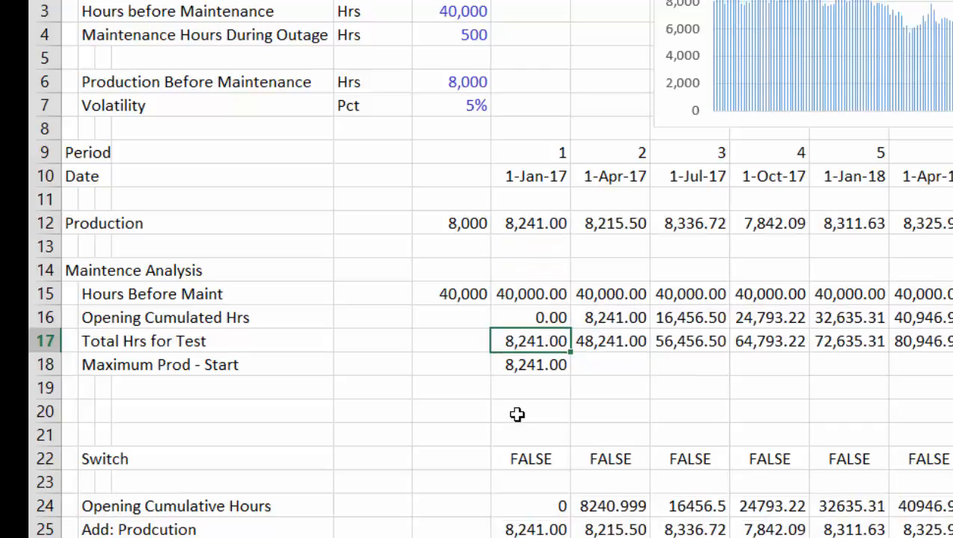
key(ctrl+shift+Right)
key(ctrl+r)
- Fill the Maximum Prod - Start formula =MIN(G17,G15) from G18 right across the timeline
key(Down)
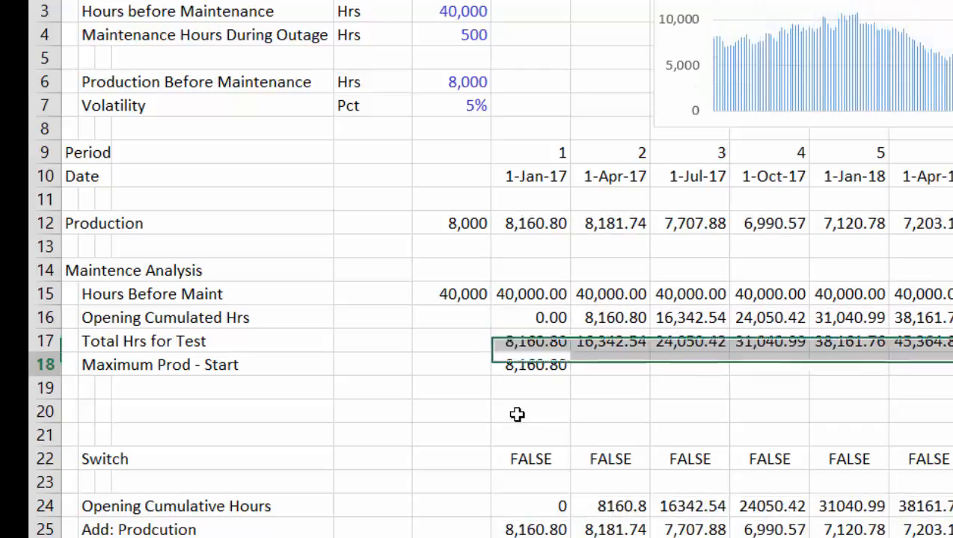
key(Left)
key(Right)
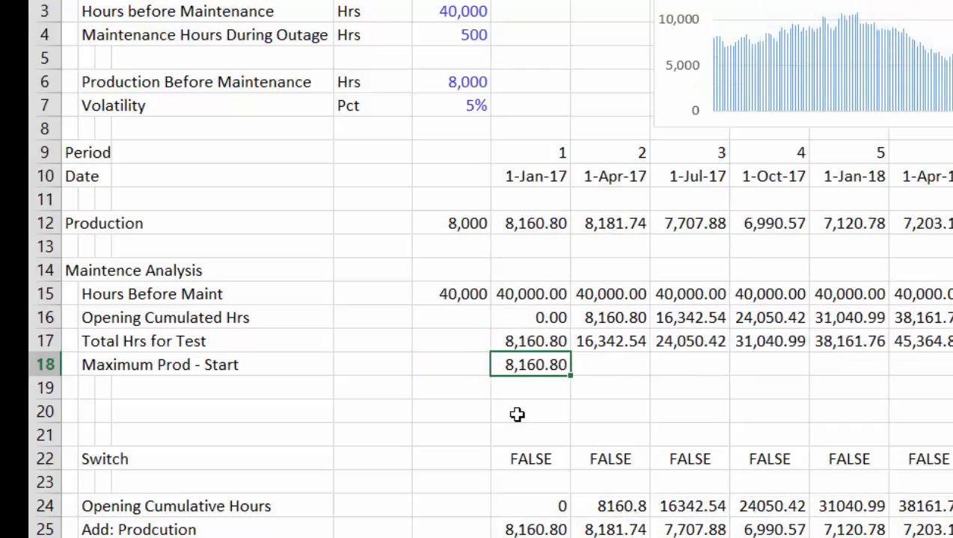
key(F2)
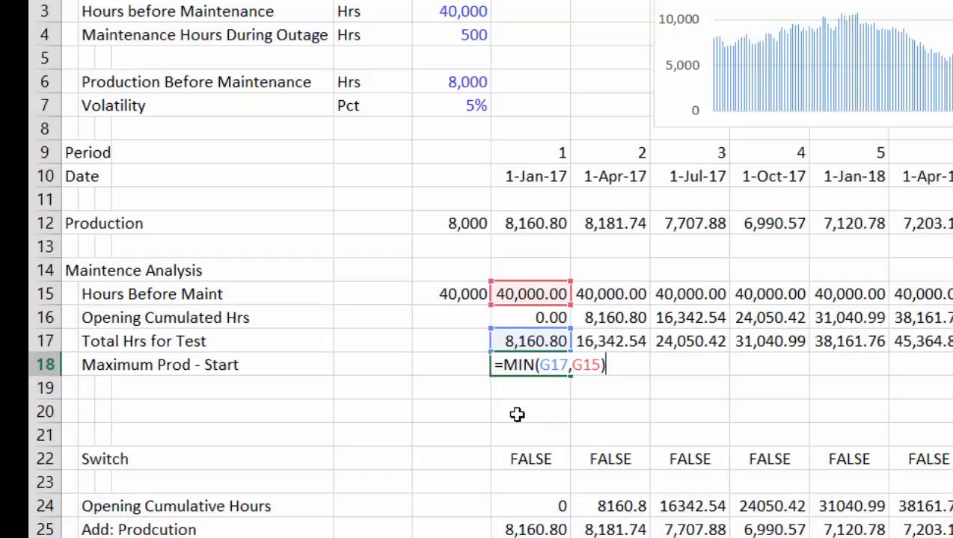
key(ctrl+Return)
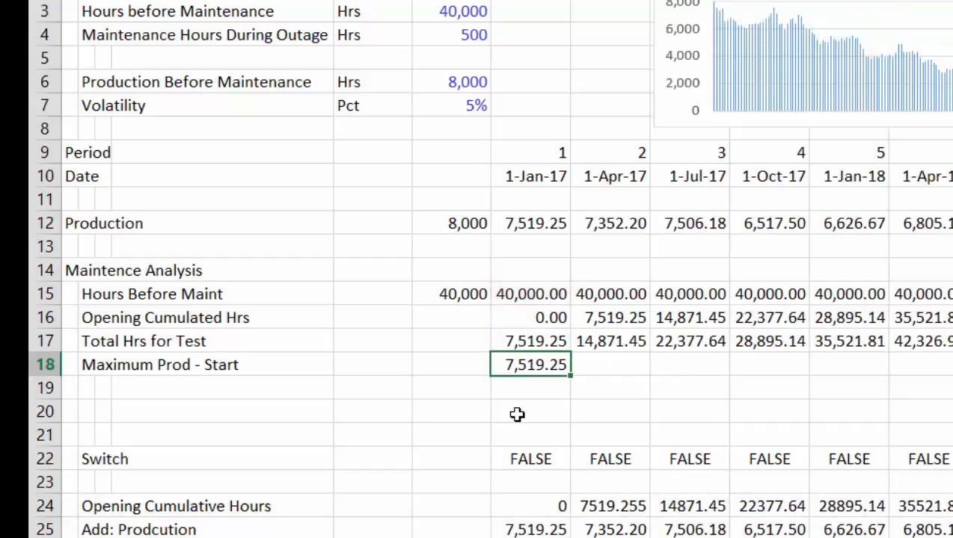
key(ctrl+shift+r)
key(Left)
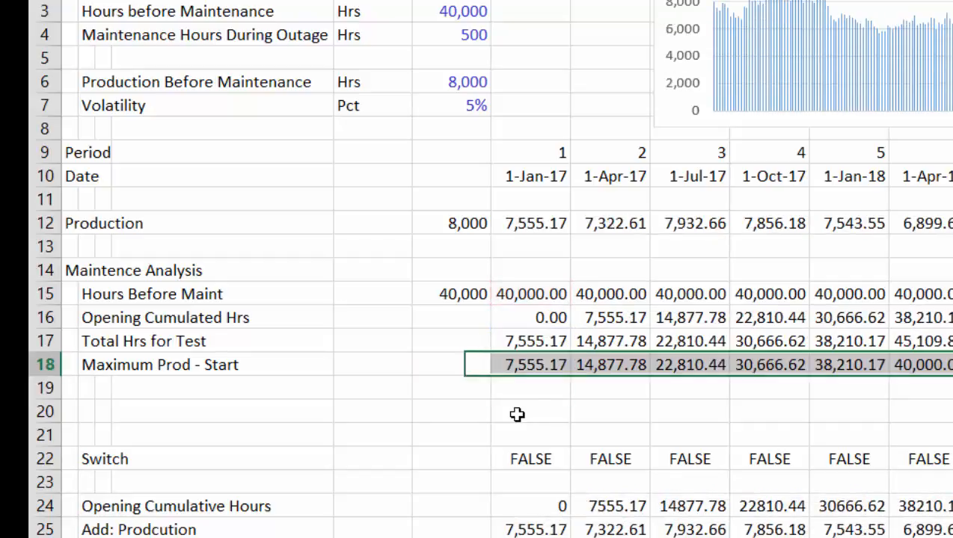
- Review the Maximum Prod - Start values in row 18 along the first timeline periods
key(Right)
key(Right)
key(Right)
key(Right)
key(Right)
key(Right)
key(Right)
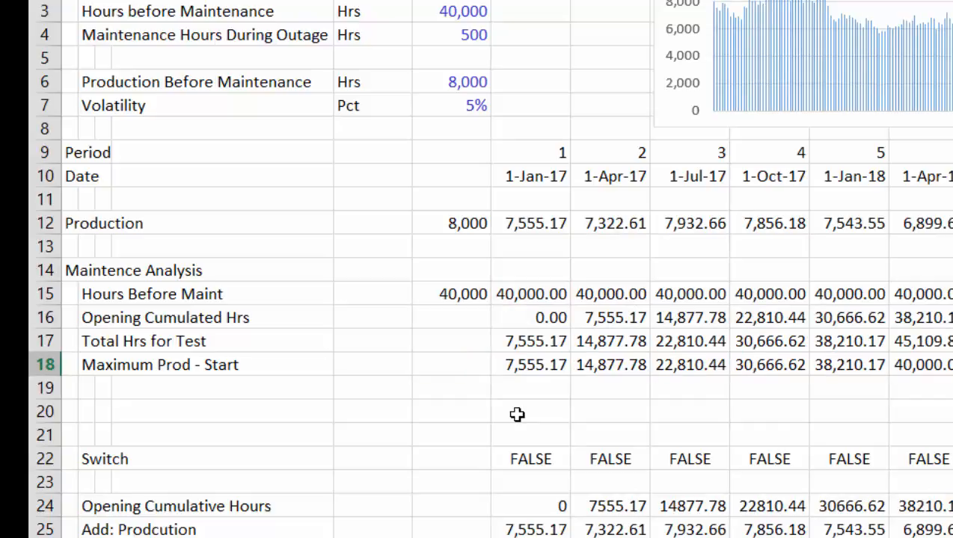
key(Left)
key(Left)
key(Right)
- Replace the Switch formula in G22 with the test =G15=G18 and fill it right across the timeline
key(Down)
key(Down)
key(Down)
key(Down)
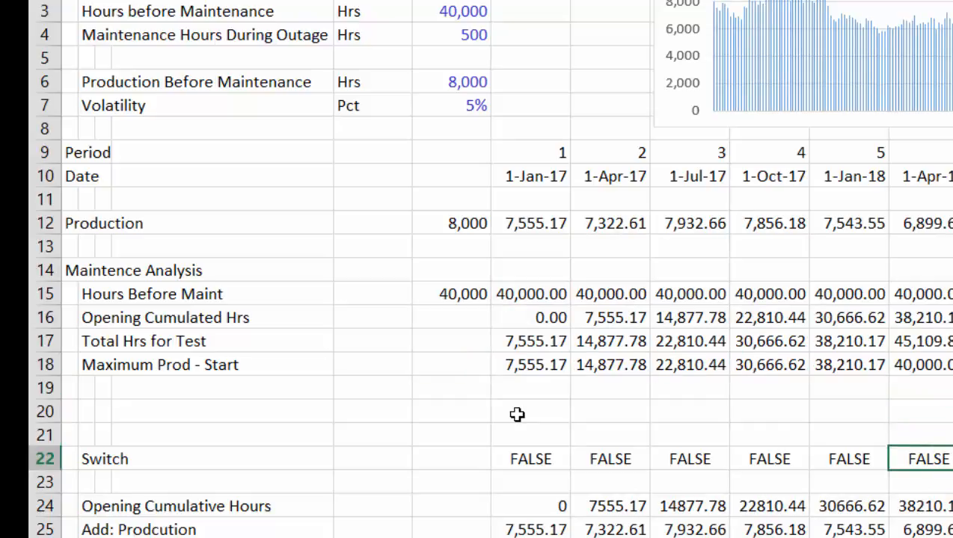
key(Left)
key(Left)
key(Left)
key(Left)
key(Left)
text(=)
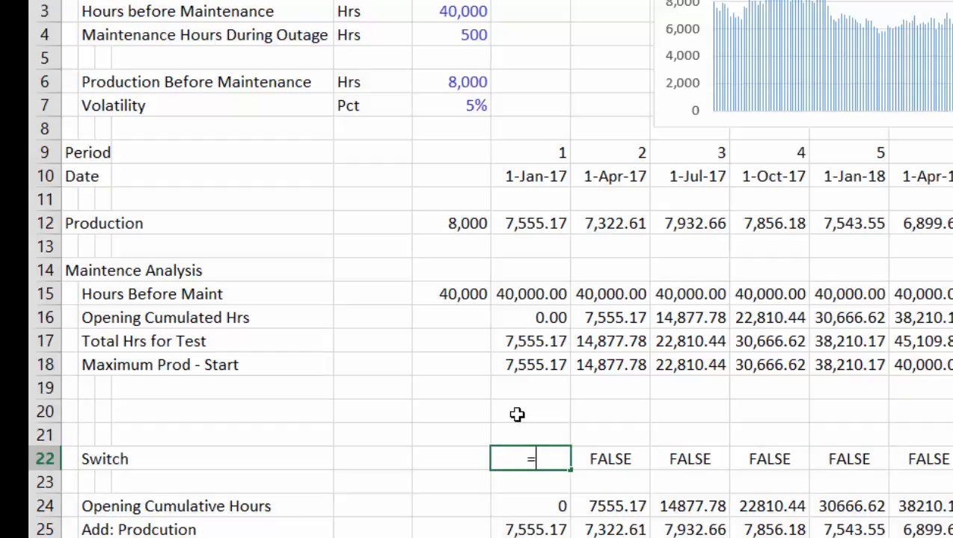
key(Up)
key(Up)
key(Up)
key(Up)
key(Up)
key(Up)
key(Up)
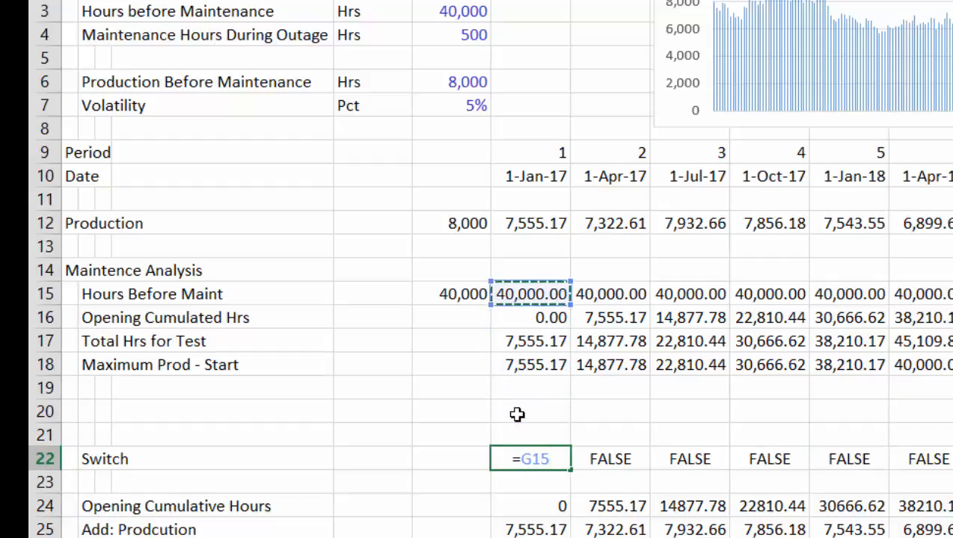
text(=)
key(Up)
key(Up)
key(Up)
key(Up)
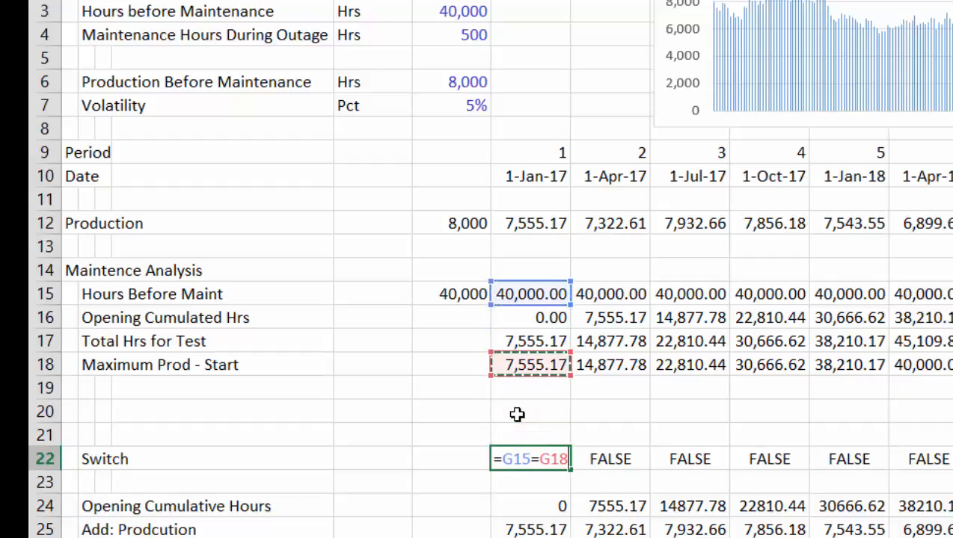
key(ctrl+Return)
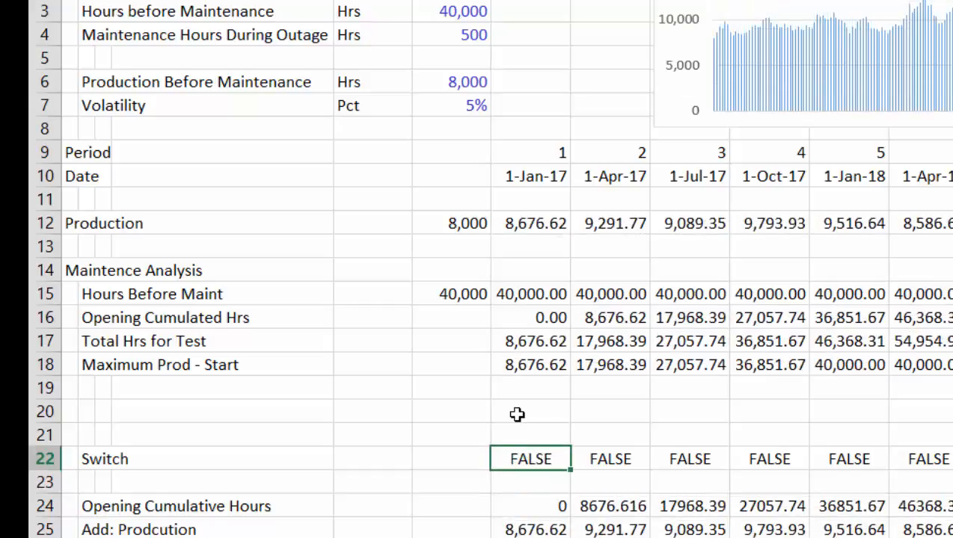
key(ctrl+shift+Right)
key(ctrl+r)
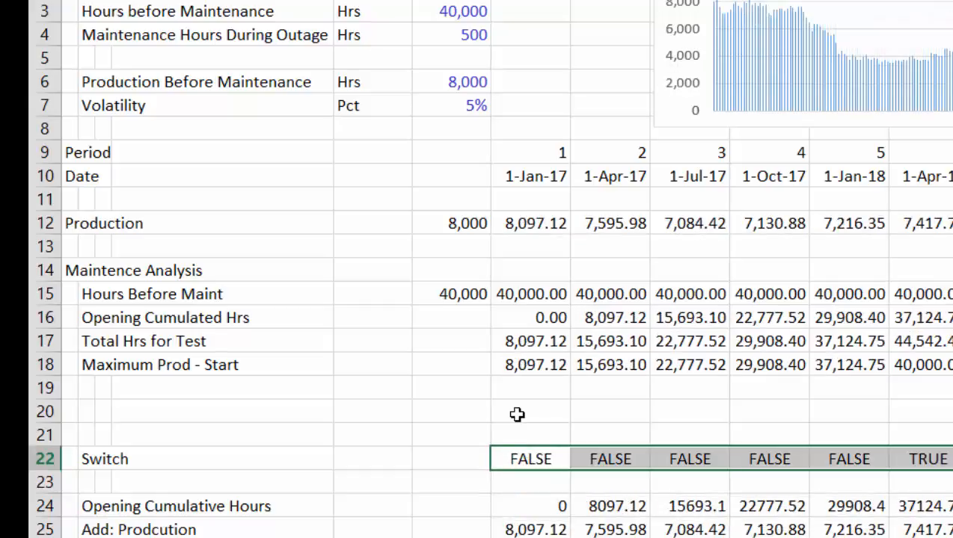
- Examine the Switch results in row 22 across the timeline periods
key(Right)
key(Right)
key(Right)
key(Right)
key(Right)
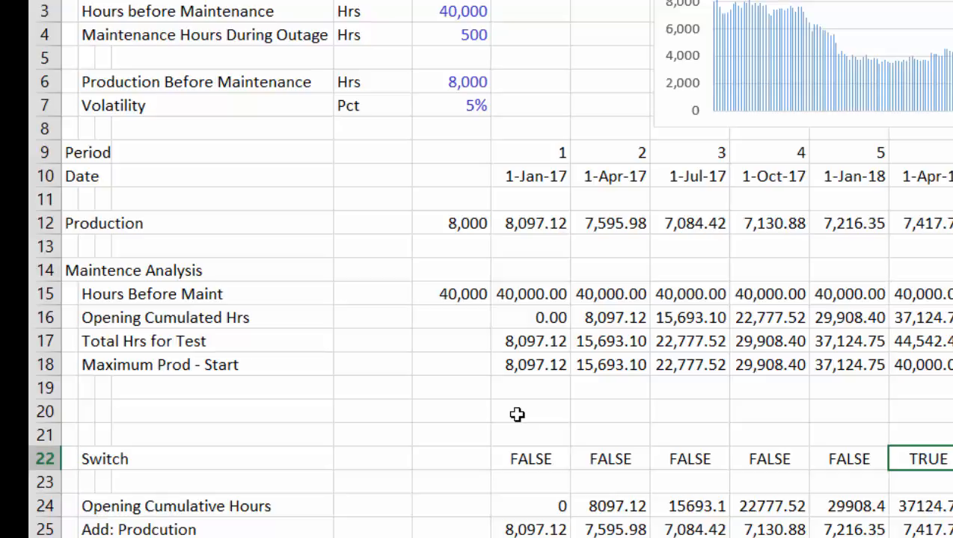
key(Right)
key(Right)
key(Right)
key(Right)
key(Right)
key(Right)
key(Right)
key(Right)
key(Right)
key(Right)
key(Right)
key(Right)
key(Right)
key(Right)
key(Right)
key(Right)
key(Right)
key(Right)
key(Right)
key(Right)
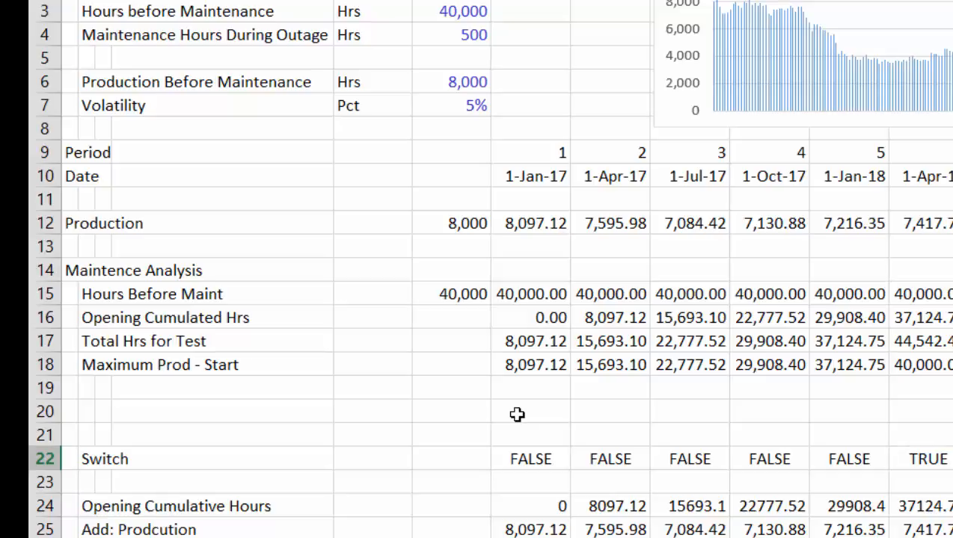
- Compare the Switch results with the capped cumulative hours through the later timeline periods, out to 2041
key(Right)
key(Right)
key(Right)
key(Right)
key(Right)
key(Right)
key(Right)
key(Right)
key(Right)
key(Right)
key(Right)
key(Right)
key(Right)
key(Right)
key(Right)
key(Right)
key(Right)
key(Right)
key(Right)
key(Right)
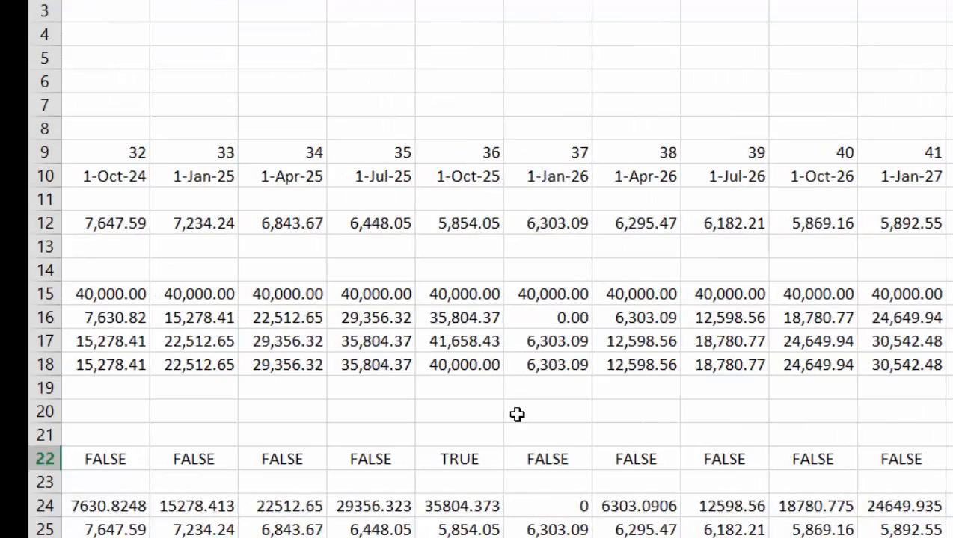
key(Right)
key(Right)
key(Right)
key(Right)
key(Right)
key(Right)
key(Right)
key(Right)
key(Right)
key(Right)
key(Right)
key(Right)
key(Right)
key(Right)
key(Right)
key(Right)
key(Right)
key(Right)
key(Right)
key(Right)
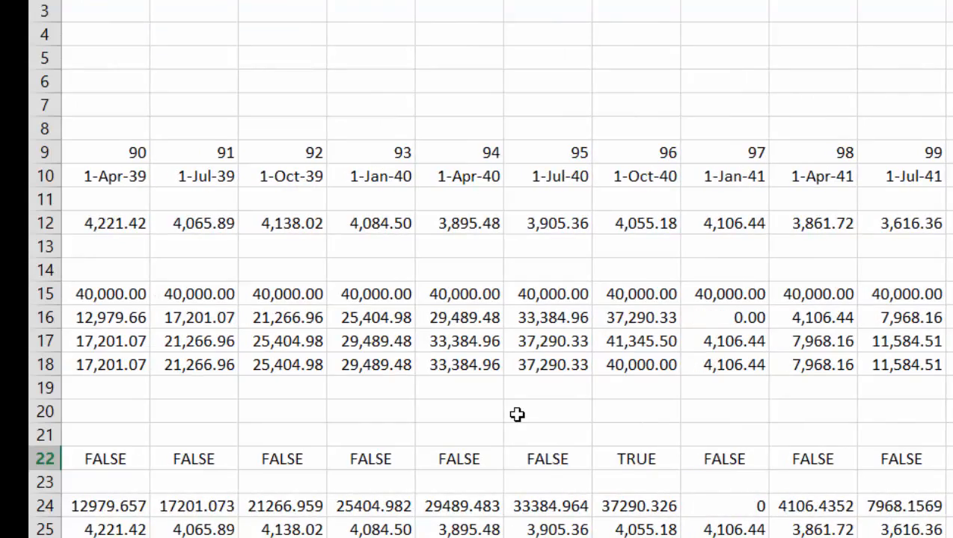
key(Home)
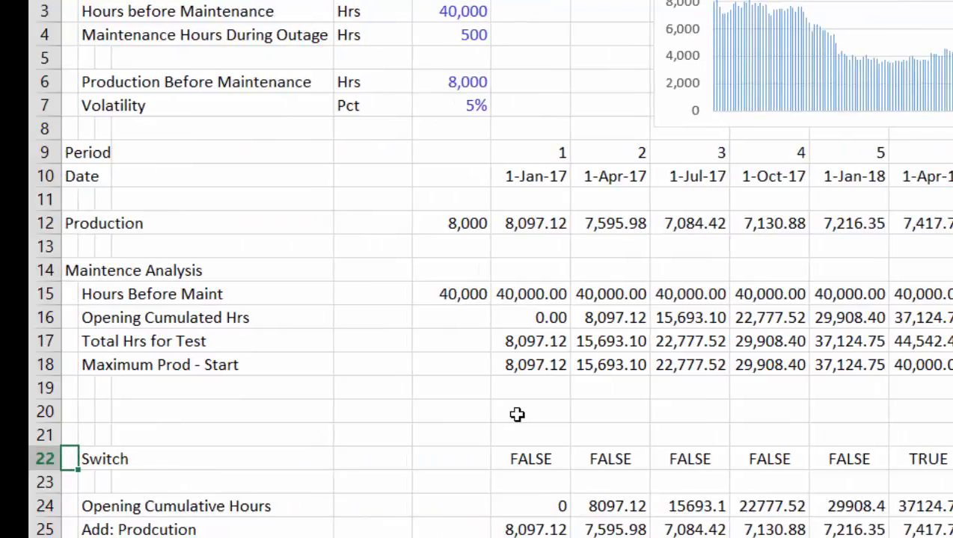
- Review the first-period figures of the Maintenance Analysis rows and the cumulative hours block below the Switch
key(Up)
key(Up)
key(Up)
key(Up)
key(Up)
key(Up)
key(Up)
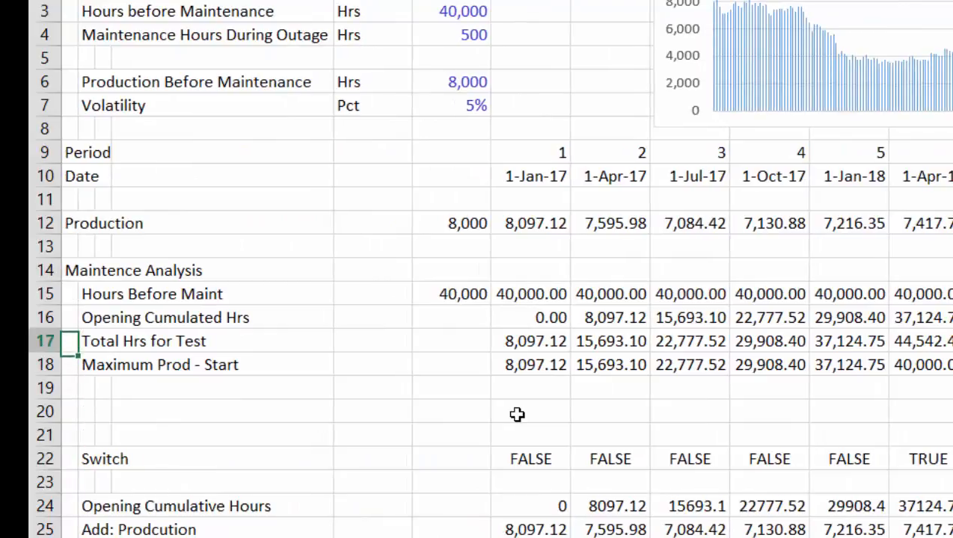
key(Down)
key(Right)
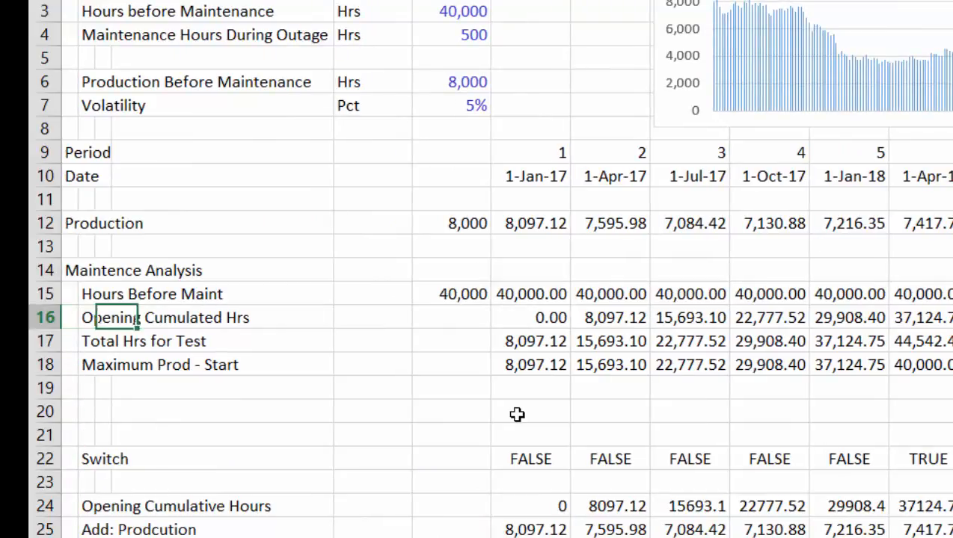
key(Right)
key(Right)
key(Down)
key(Right)
key(Right)
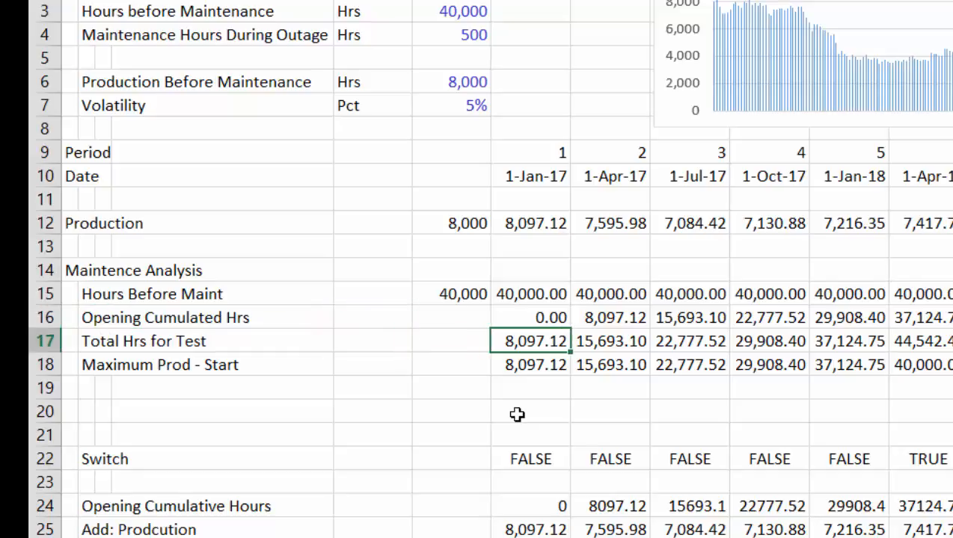
key(Up)
key(Down)
key(Down)
key(Down)
key(Down)
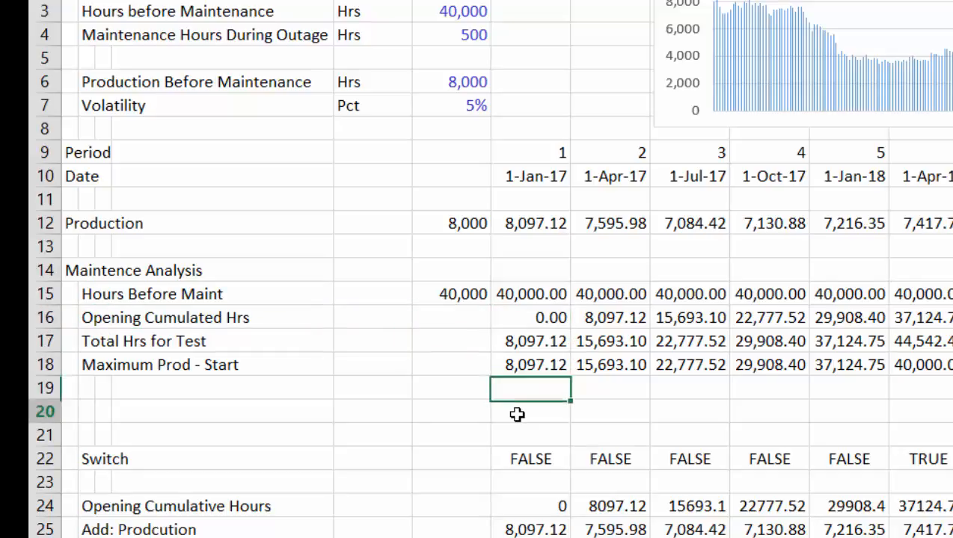
key(Down)
key(Down)
key(Down)
key(Down)
key(Down)
key(Down)
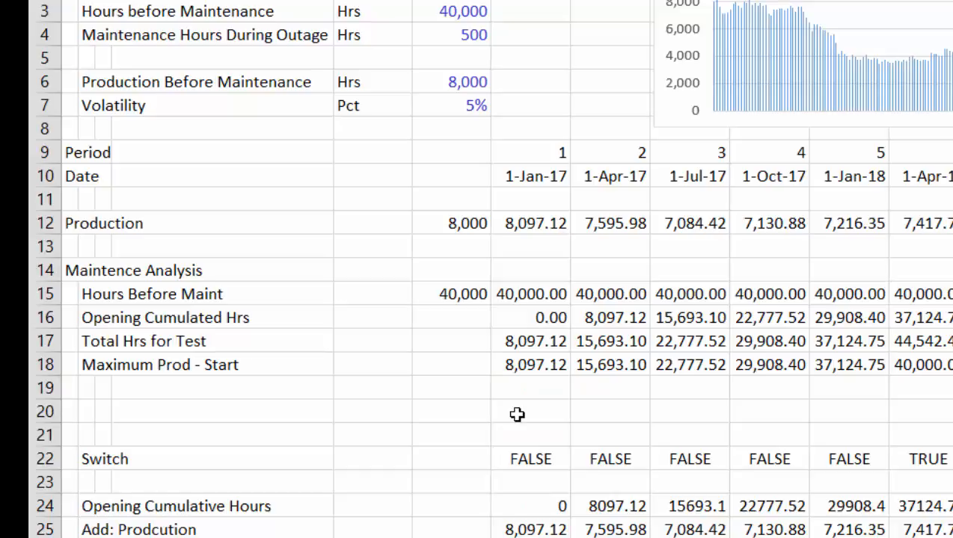
- Inspect the Switch formula in G22 and the cells it references
key(Up)
key(Up)
key(Up)
key(Up)
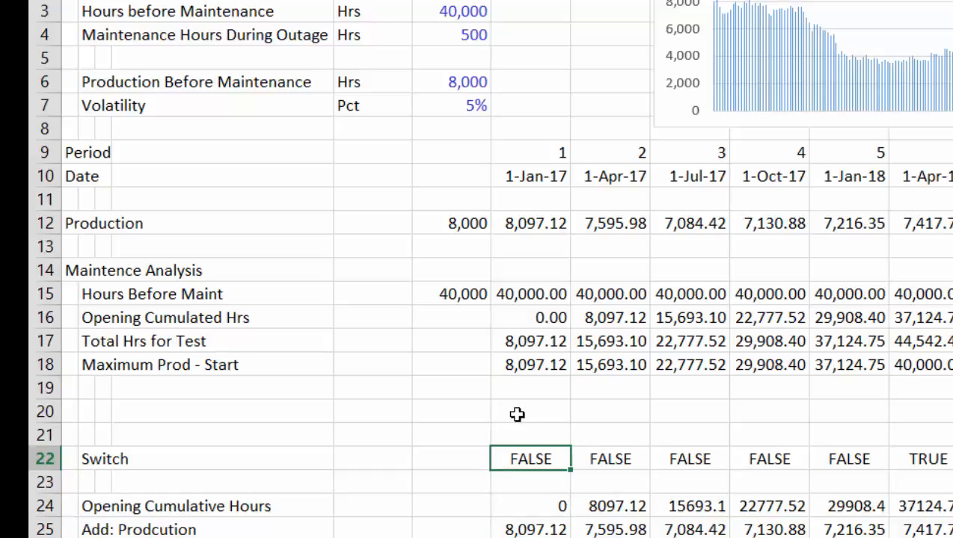
key(F2)
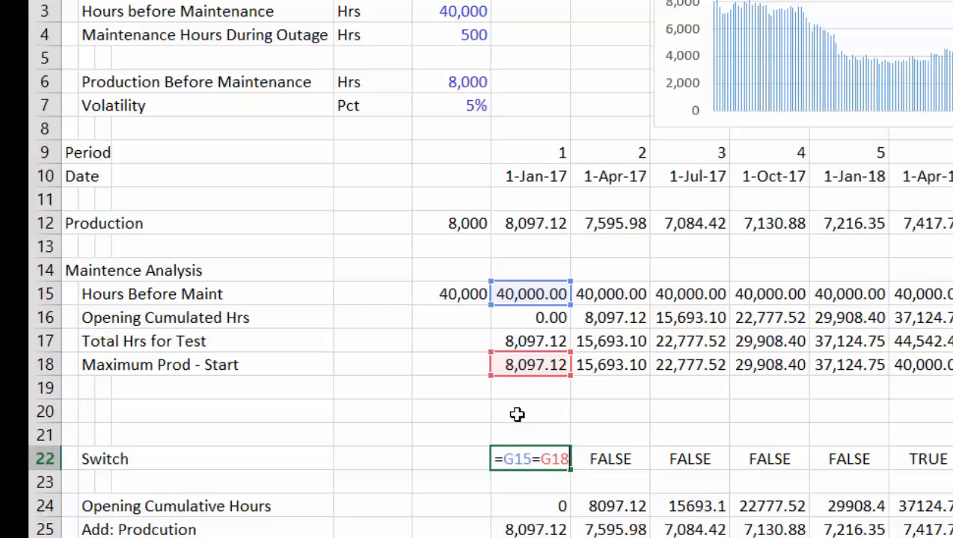
key(ctrl+Return)
- Label row 20 as Maintenance in column B, between Maximum Prod - Start and Switch
key(Up)
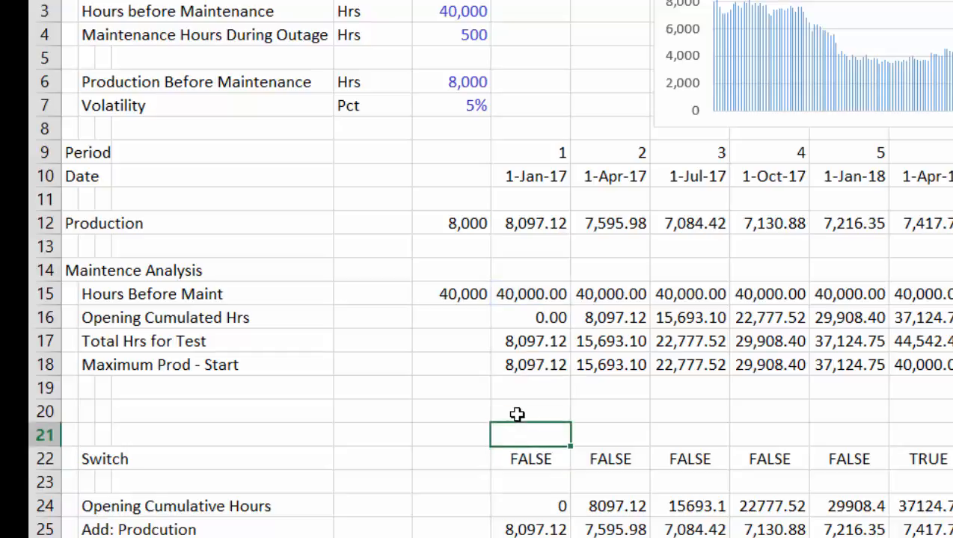
key(Up)
key(Up)
key(Left)
key(Left)
key(Left)
key(Left)
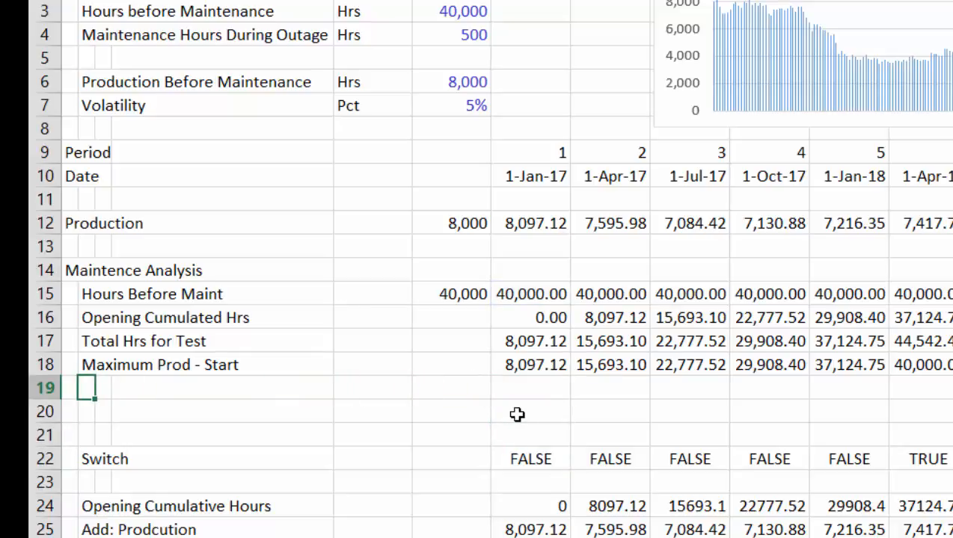
key(Down)
text(Ma)
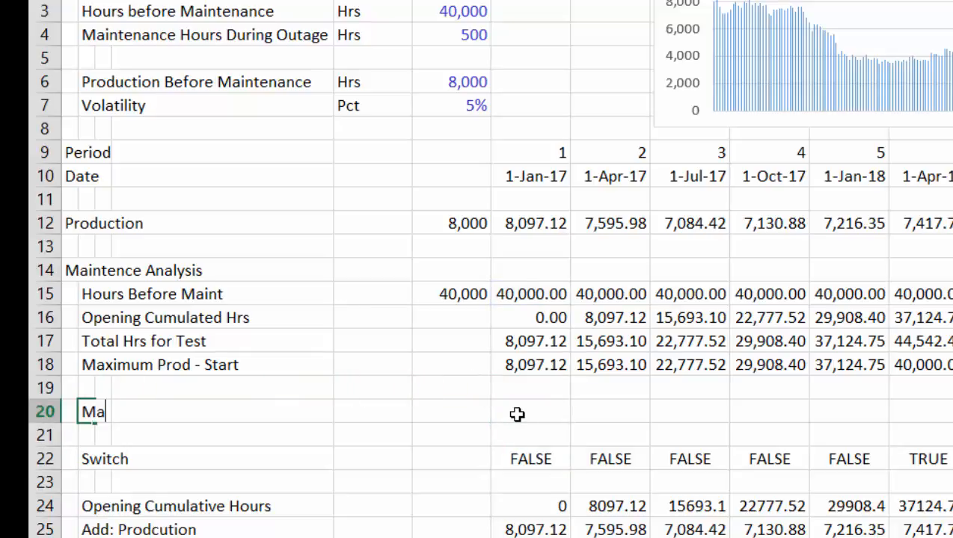
text(intenance)
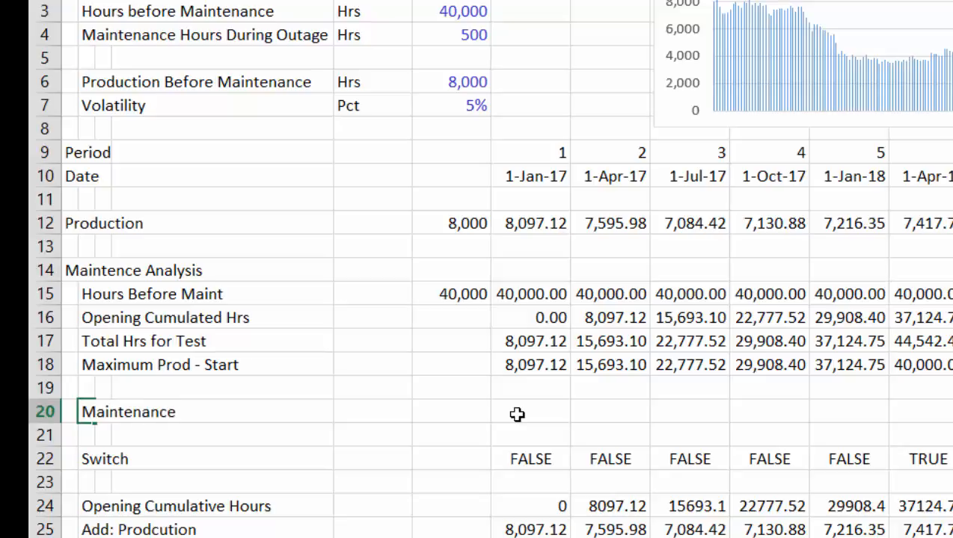
key(Return)
- Review the first-period analysis rows above the Maintenance line in column G
key(Up)
key(Right)
key(Right)
key(Right)
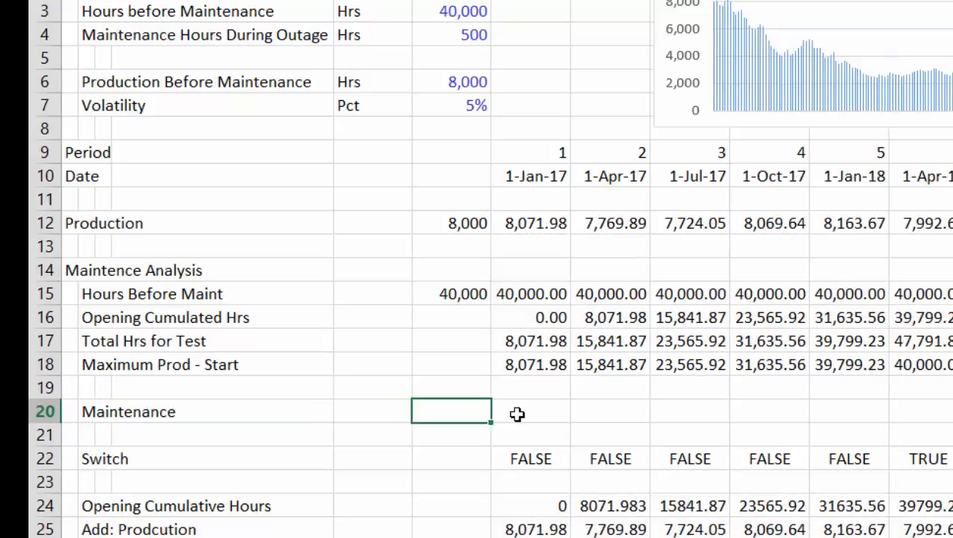
key(Right)
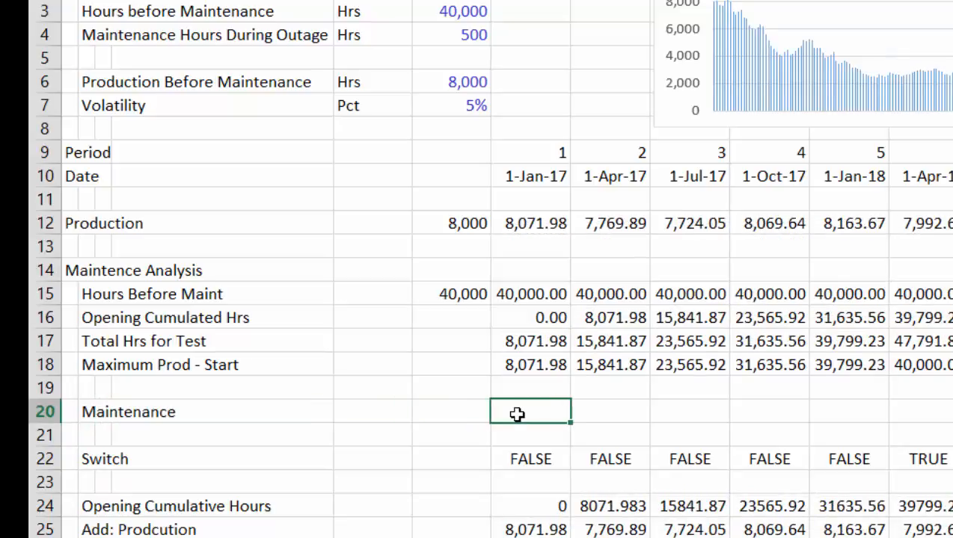
key(Up)
key(Up)
key(Up)
key(Up)
key(Up)
key(Up)
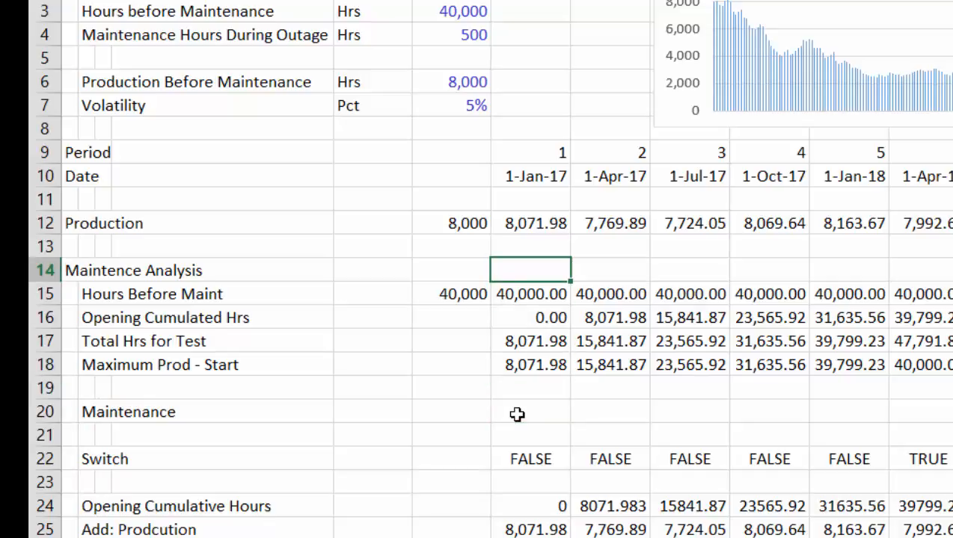
key(Down)
key(Down)
key(Down)
key(Down)
key(Down)
key(Down)
key(Down)
key(Up)
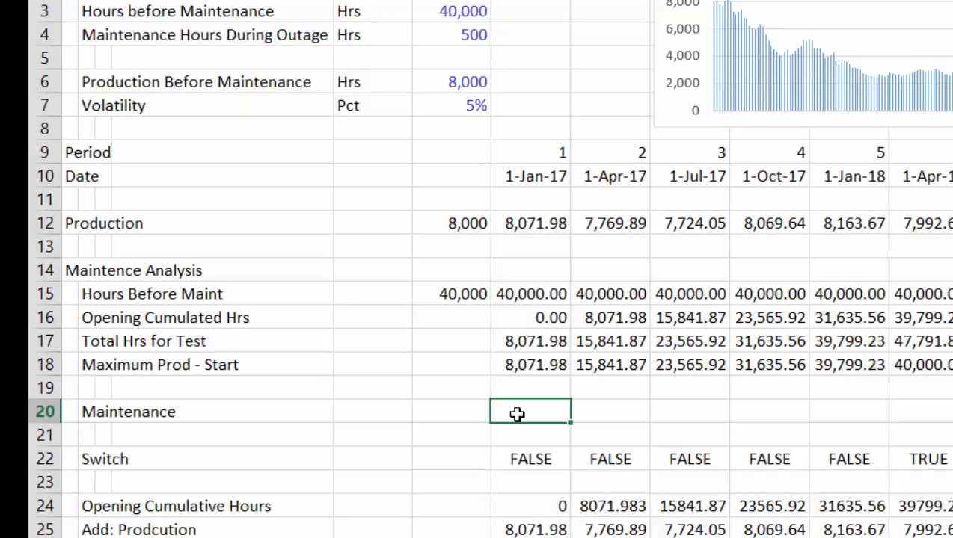
- Link F20 of the Maintenance row to the Maintenance Hours During Outage input with =F4
key(Left)
text(=)
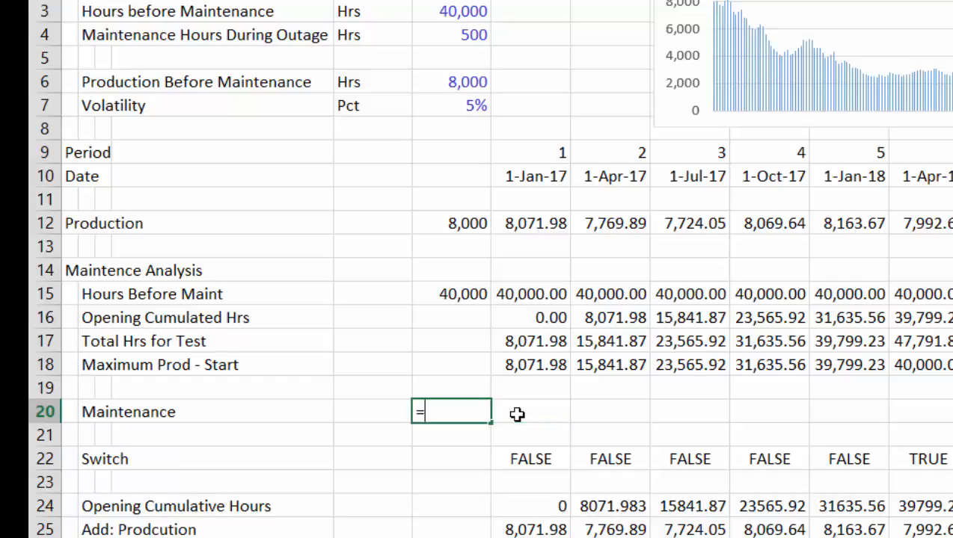
key(Up)
key(Up)
key(Up)
key(Up)
key(Up)
key(Up)
key(Up)
key(Up)
key(Up)
key(Up)
key(Up)
key(Up)
key(Up)
key(Up)
key(Up)
key(Up)
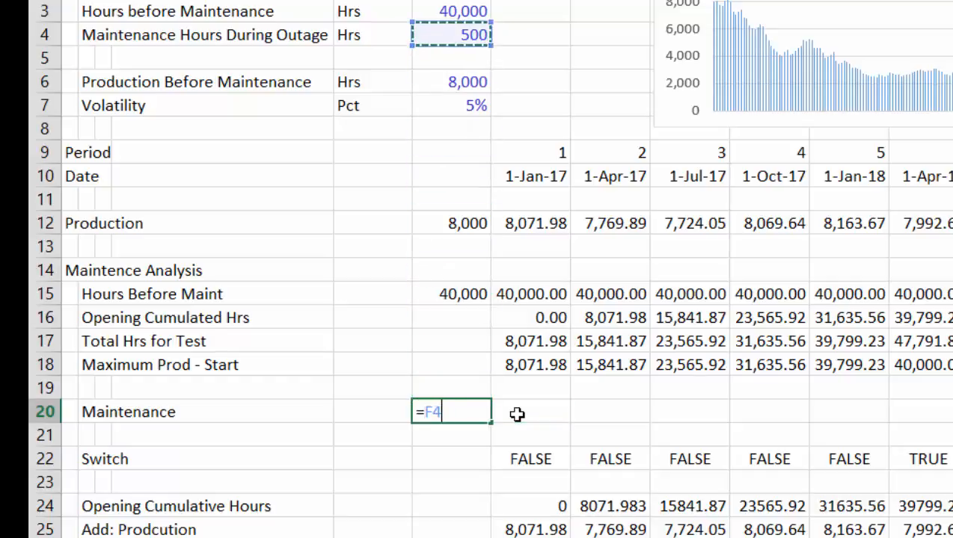
key(Return)
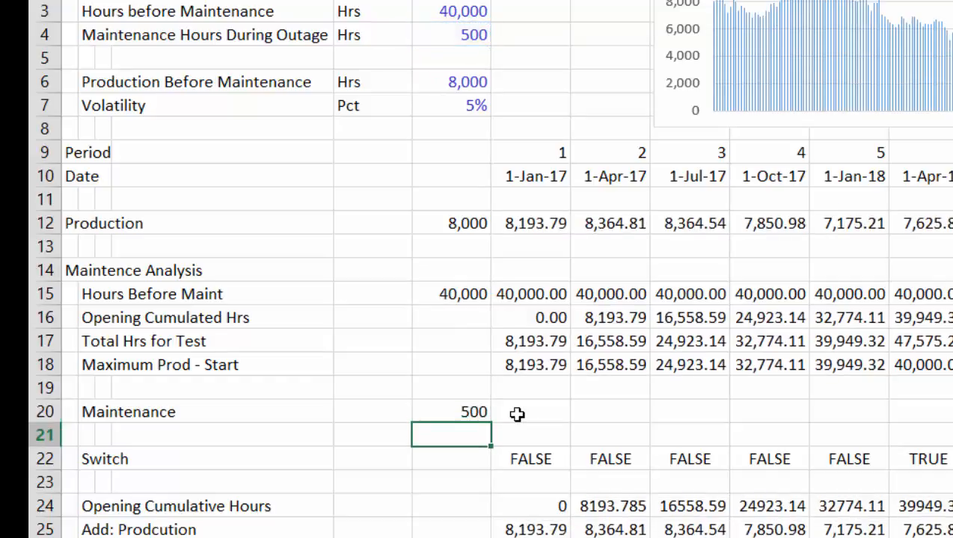
- Enter =$F$20*G22 in G20 to multiply the maintenance hours by the Switch, and fill it right across the timeline
click(517, 414)
text(=)
key(Left)
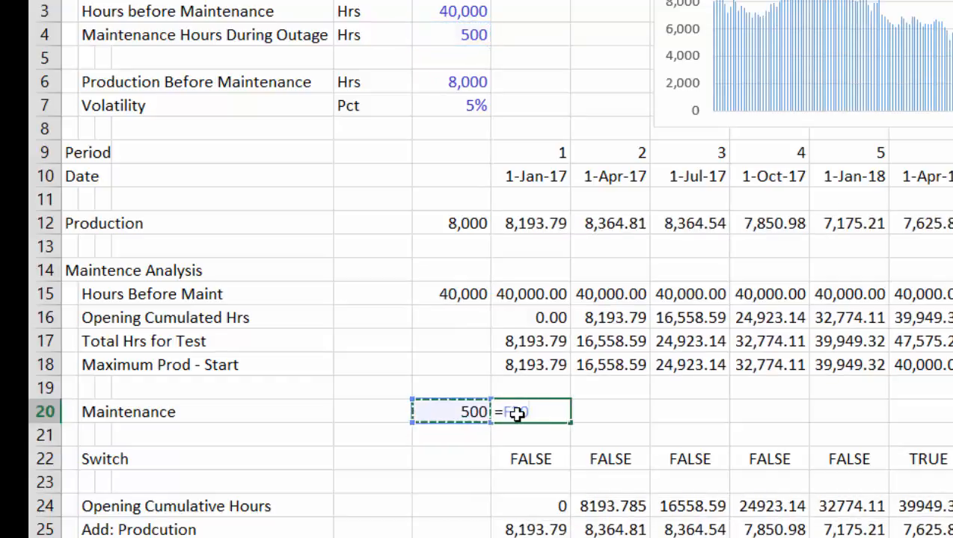
key(F4)
text(*)
key(Down)
key(Down)
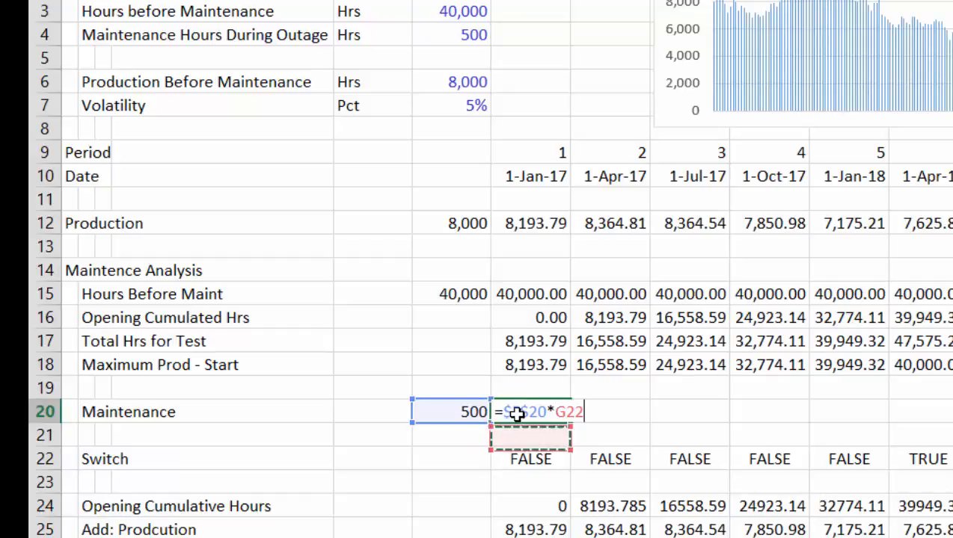
key(Return)
click(517, 415)
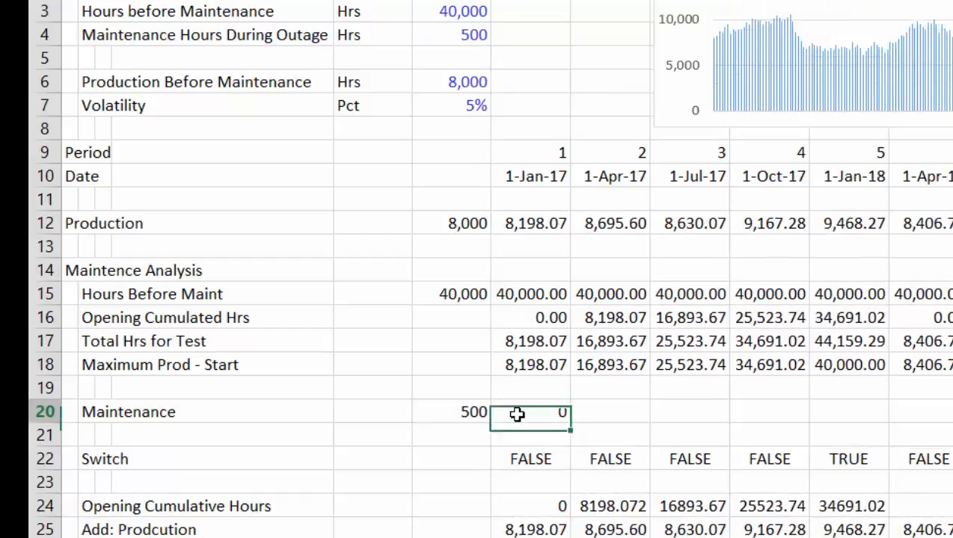
key(ctrl+shift+Right)
key(ctrl+r)
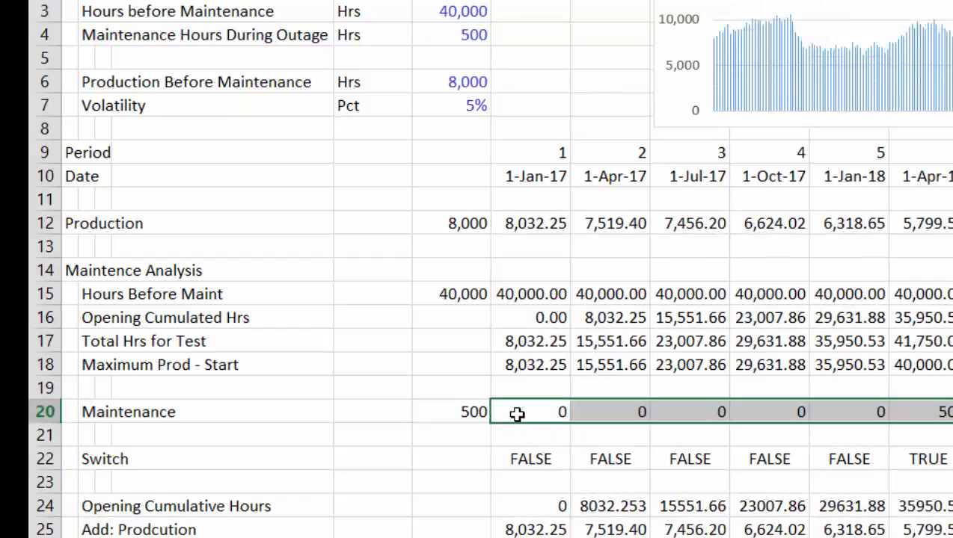
- Insert two blank rows at row 21, between the Maintenance and Switch rows
key(Right)
key(Right)
key(Right)
key(Right)
key(Right)
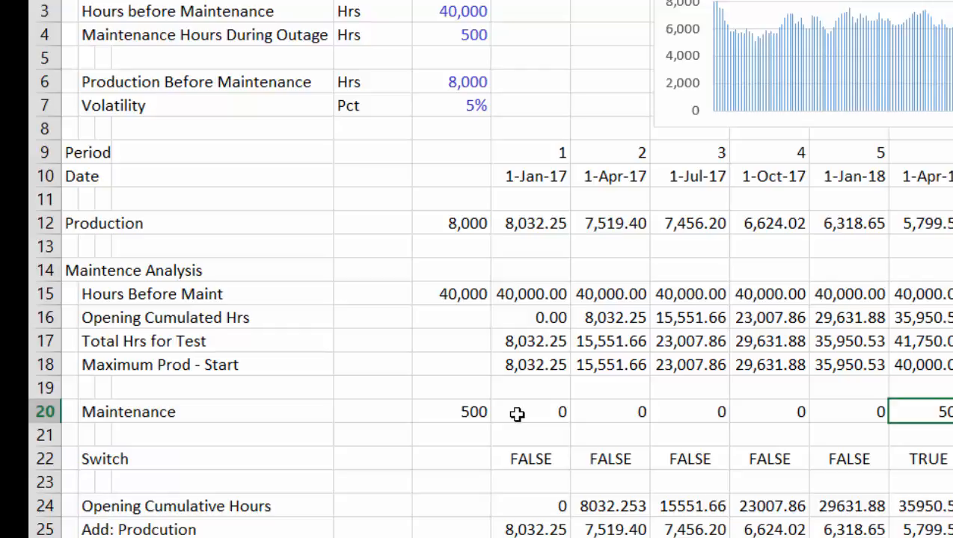
key(Down)
key(shift+space)
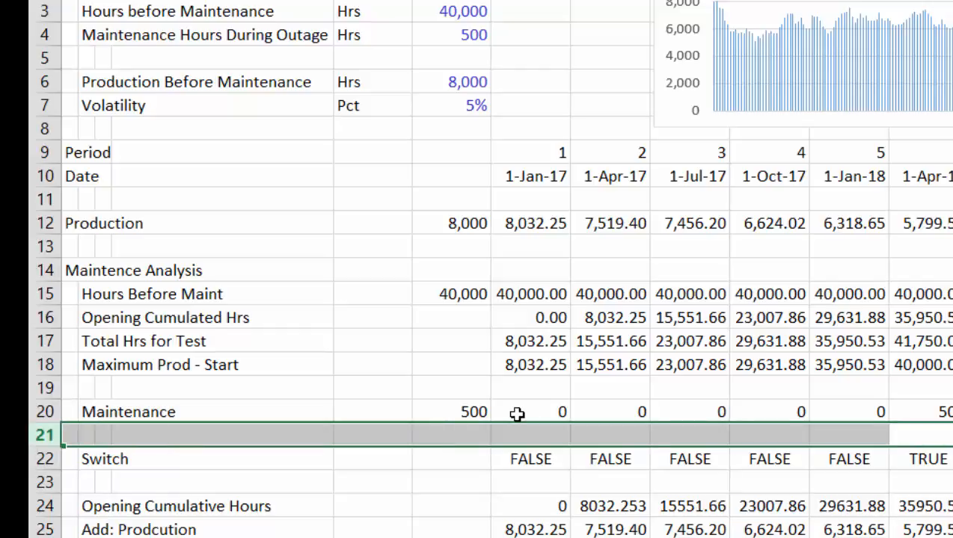
key(ctrl+shift+plus)
key(ctrl+shift+plus)
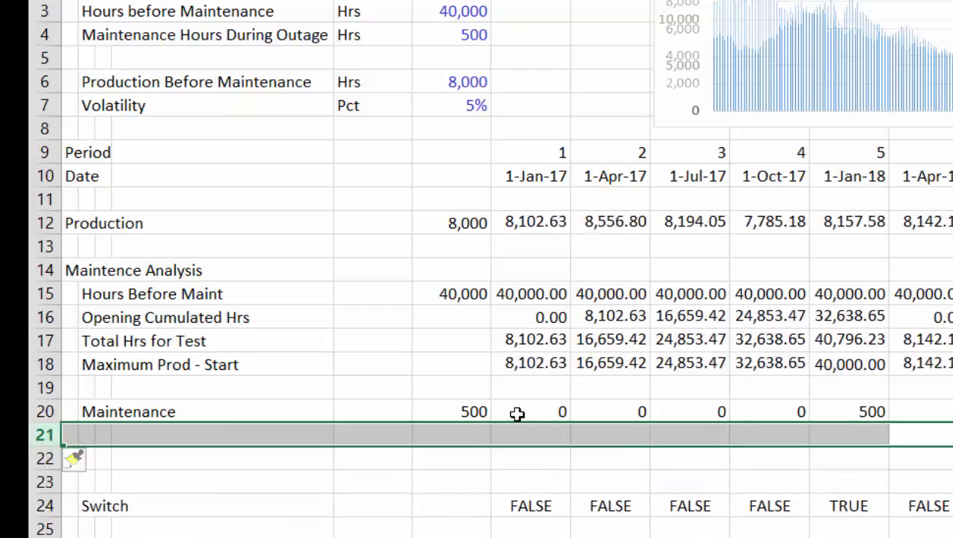
- Label row 22 in column B as "Net Production After Maintence"
key(Down)
key(Left)
key(Left)
key(Left)
key(Left)
key(Left)
key(Left)
key(Left)
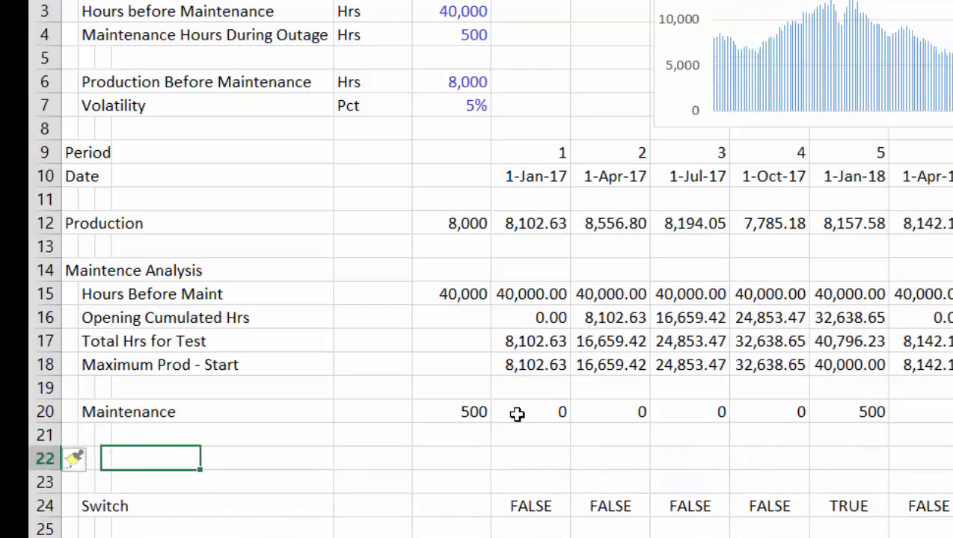
key(Left)
text(Net )
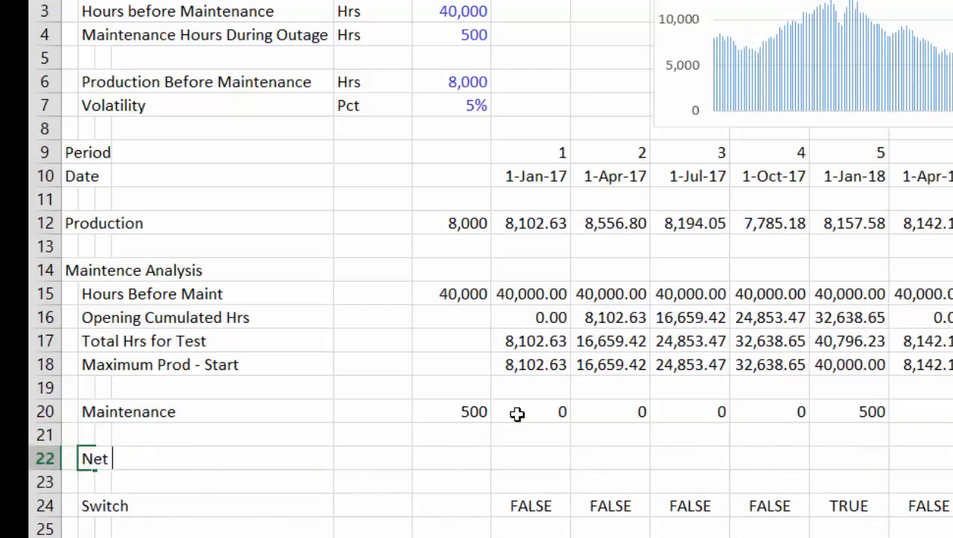
text(Produc)
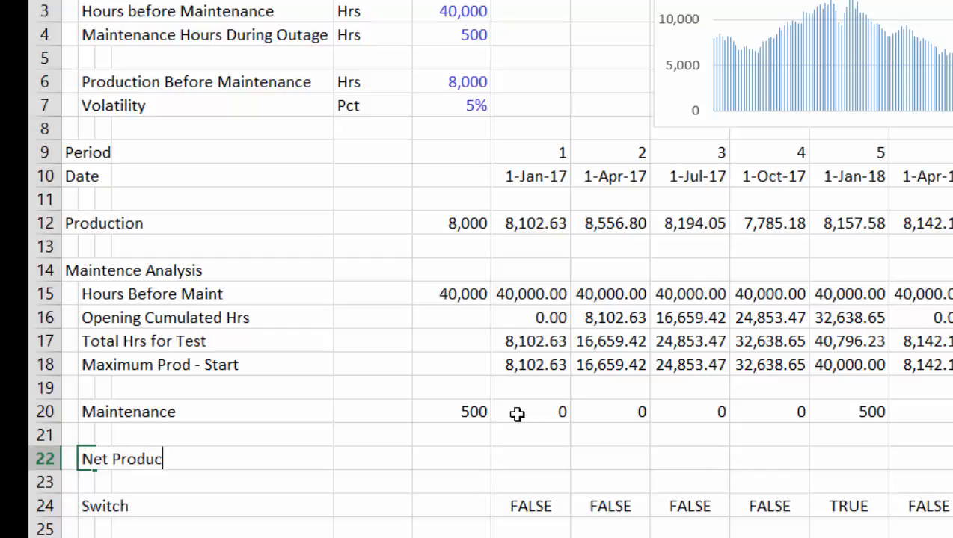
text(tion After )
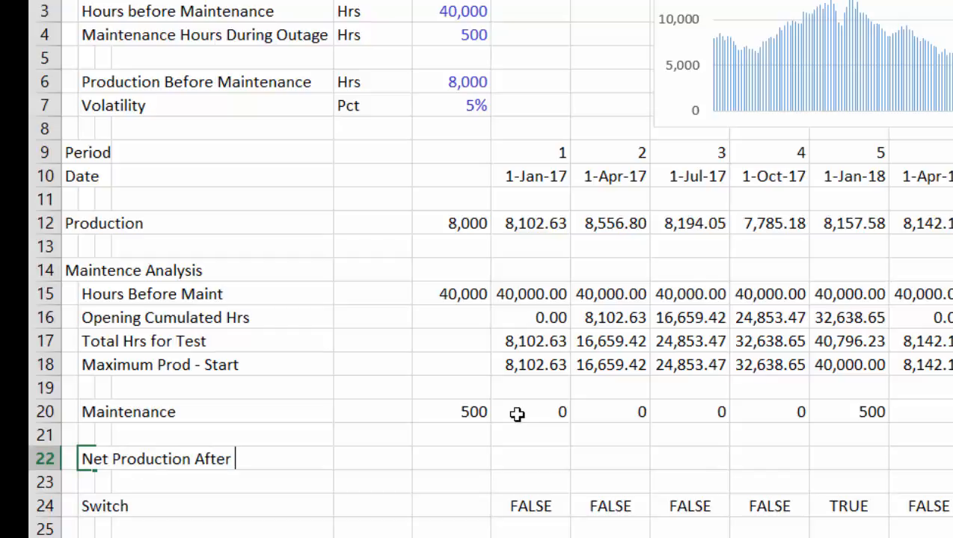
text(Maint)
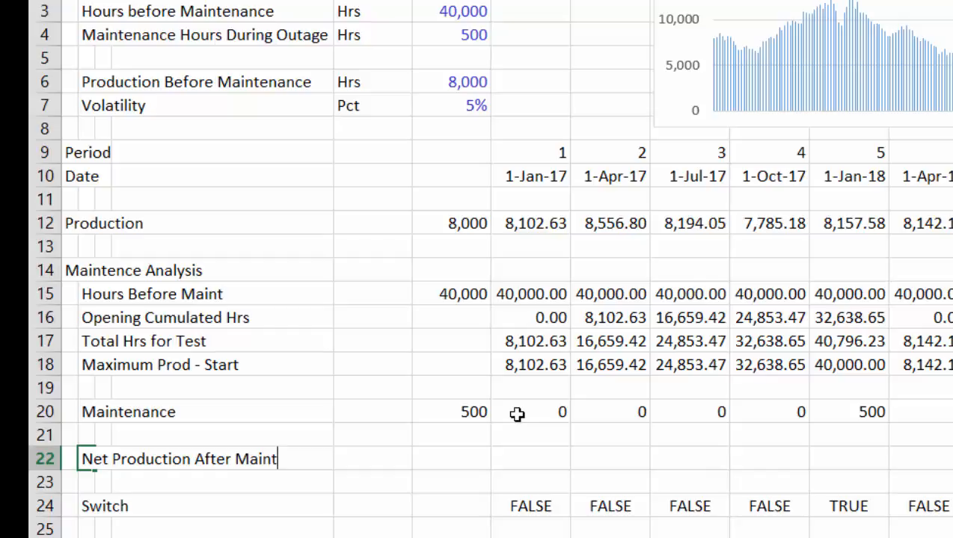
text(ence)
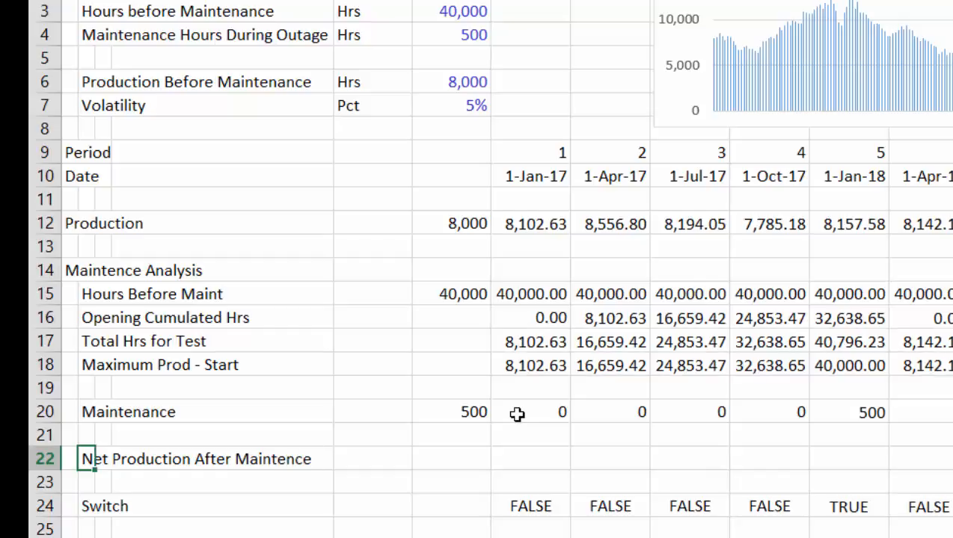
- Enter =G12-G20 in G22 of the Net Production After Maintence row to subtract maintenance hours from production
key(Return)
key(Up)
key(Right)
key(Right)
key(Right)
key(Right)
key(Right)
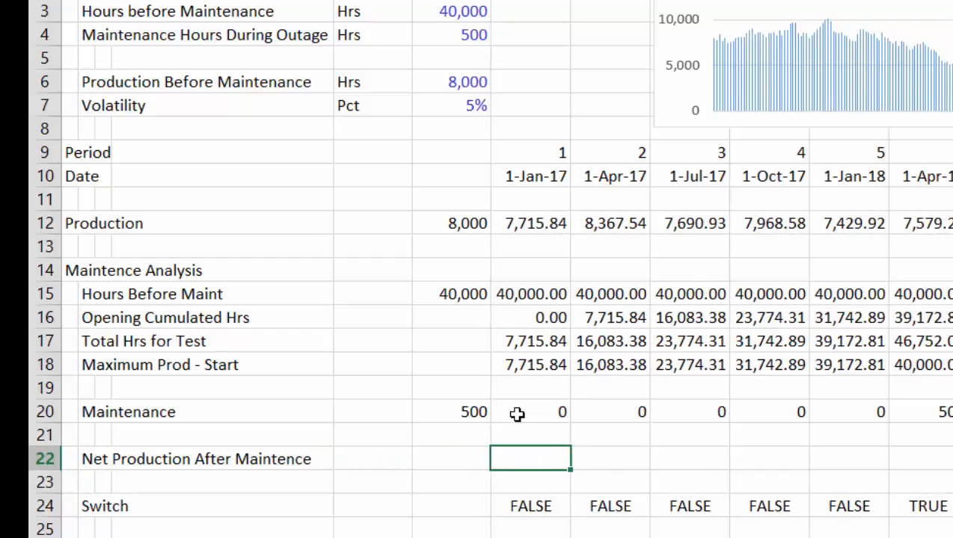
text(=)
key(Up)
key(Up)
key(Up)
key(Up)
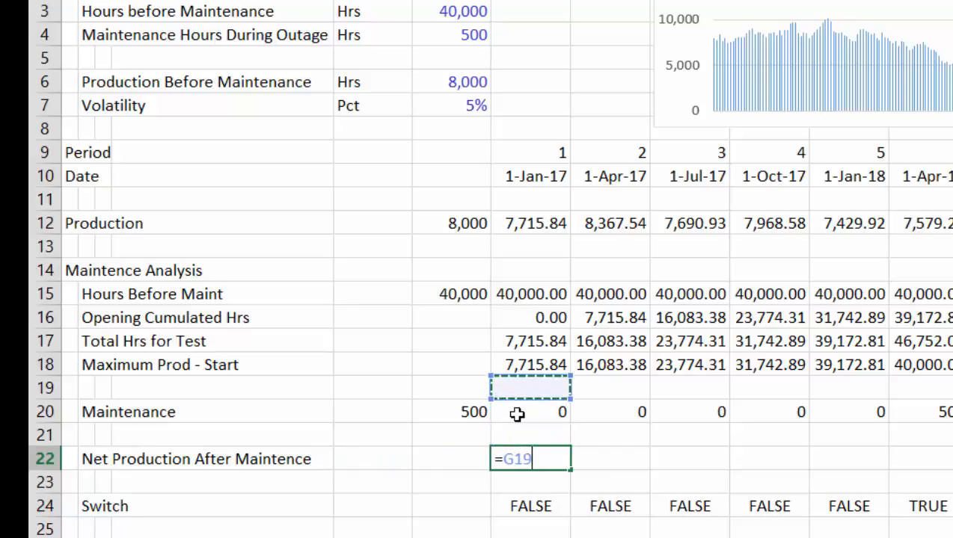
key(Up)
key(Up)
key(Up)
key(Up)
key(Up)
key(Up)
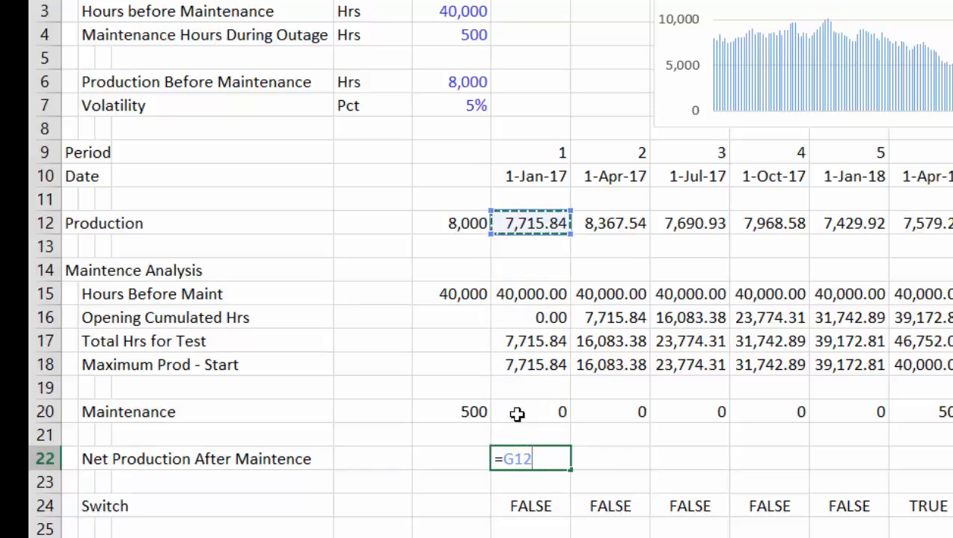
text(-)
key(Up)
key(Up)
key(Return)
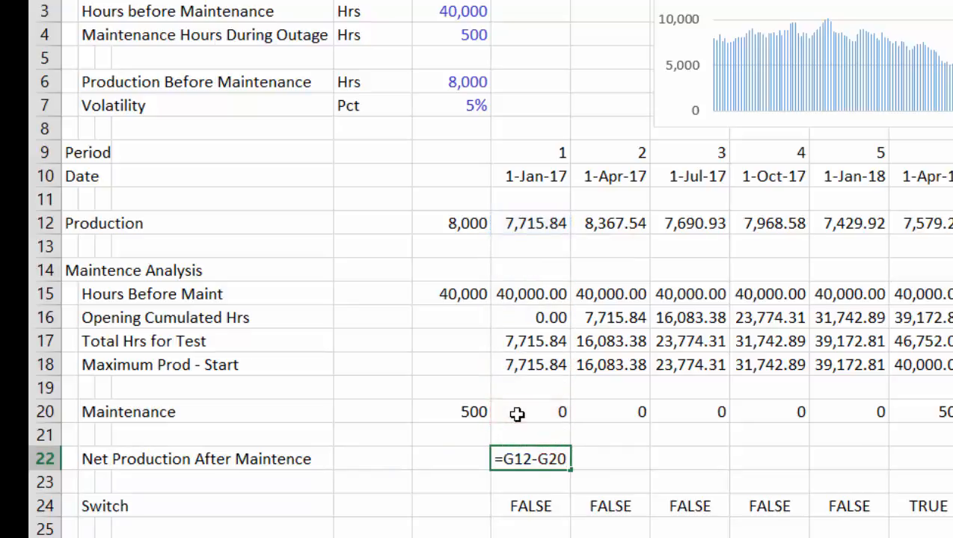
- Fill the G22 net production formula right across the whole timeline
key(Up)
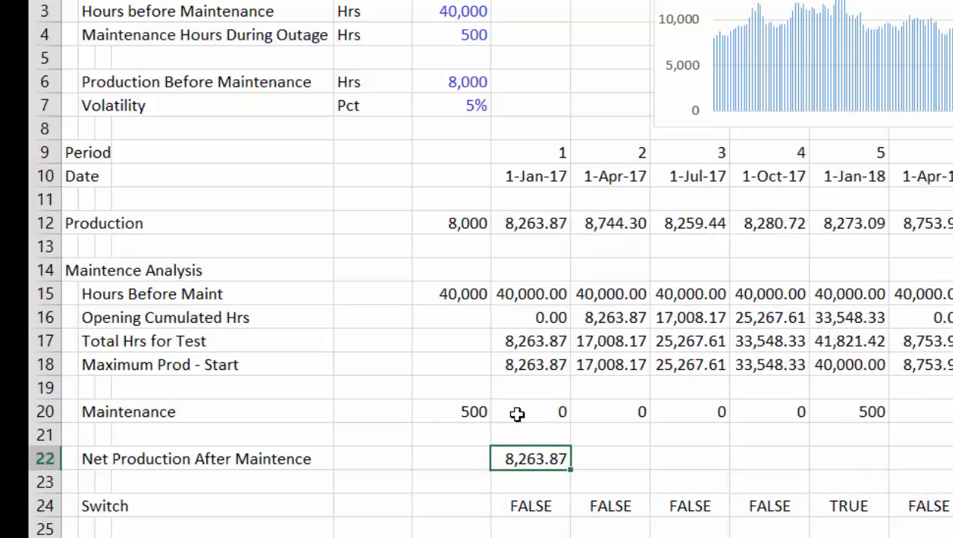
key(ctrl+shift+Right)
key(ctrl+r)
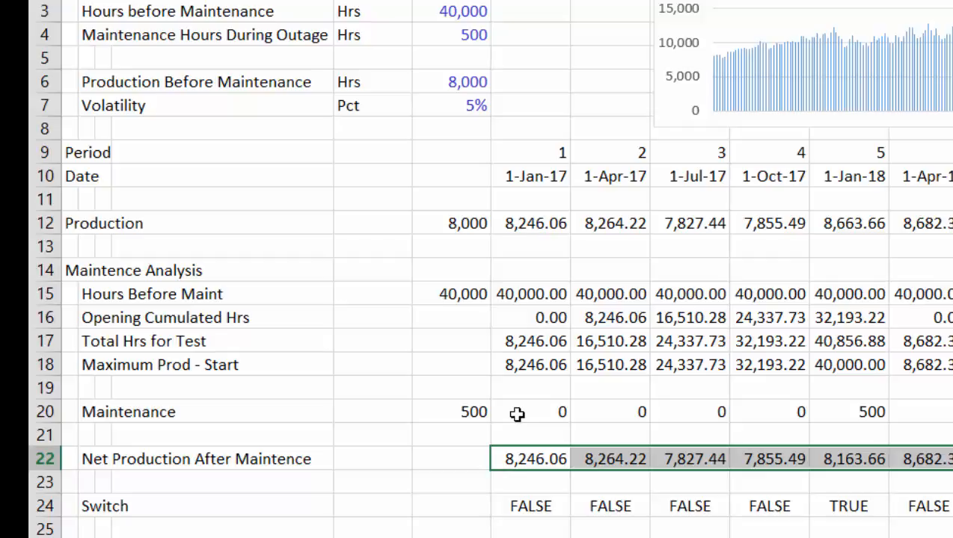
key(Up)
key(Up)
key(Up)
key(Up)
key(Up)
key(Up)
key(Up)
key(Up)
key(Up)
key(Up)
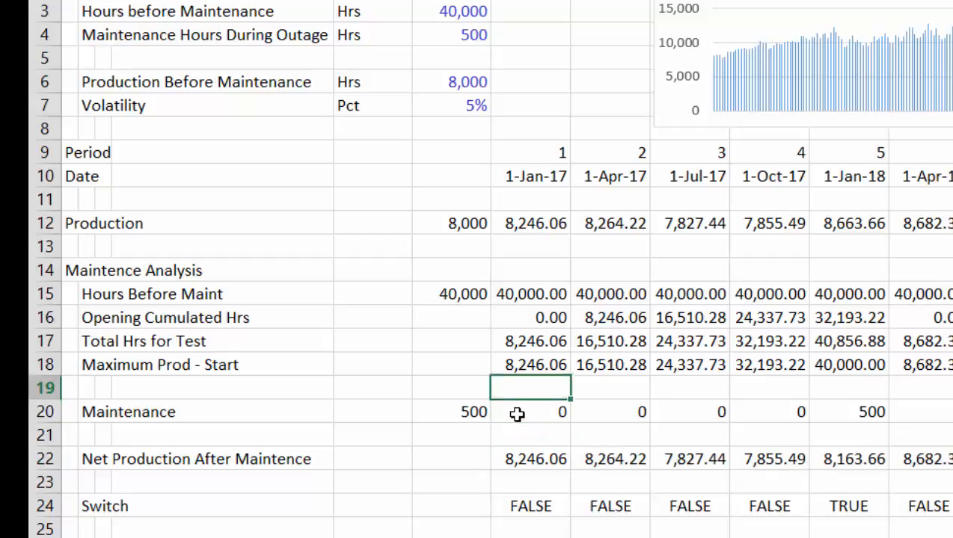
key(Left)
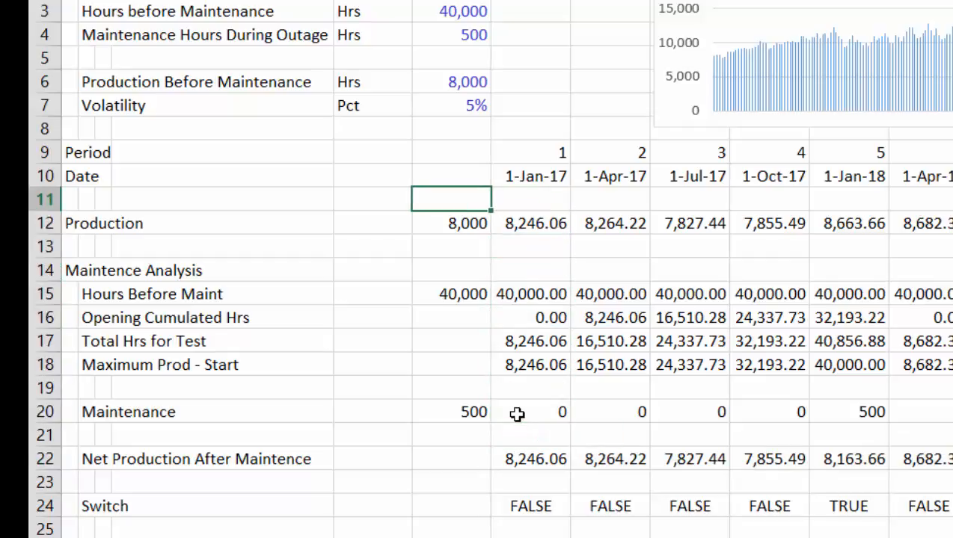
key(Up)
key(Up)
key(Up)
key(Up)
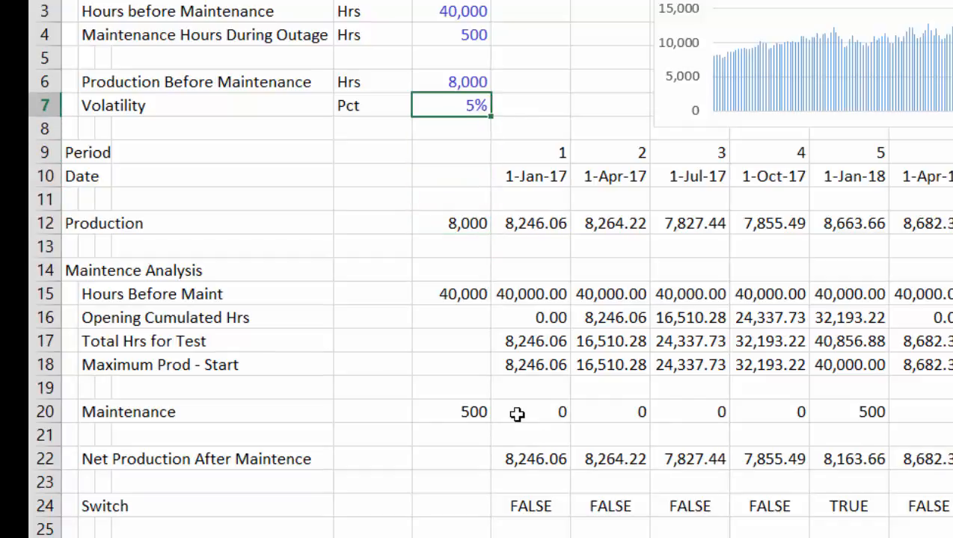
key(Down)
key(Down)
key(Down)
key(Down)
key(Down)
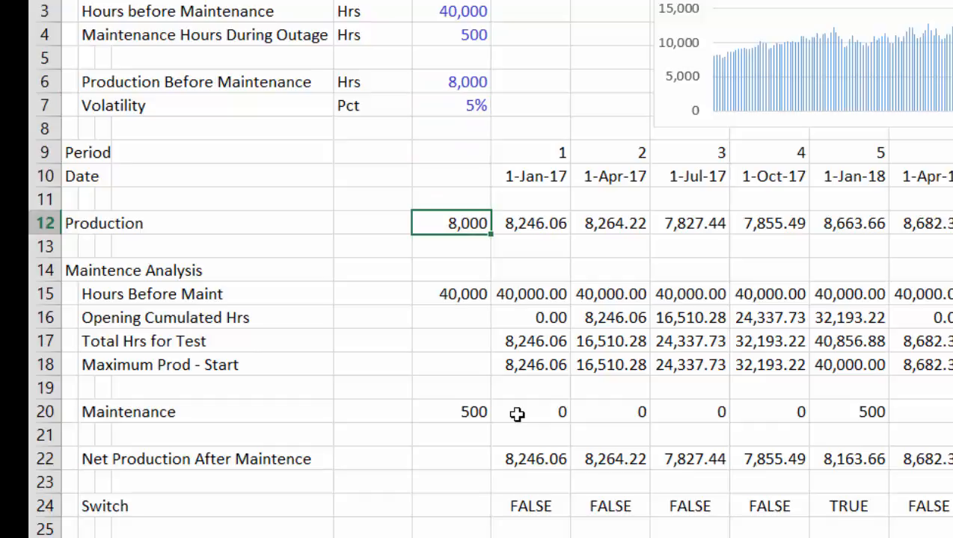
text(2000)
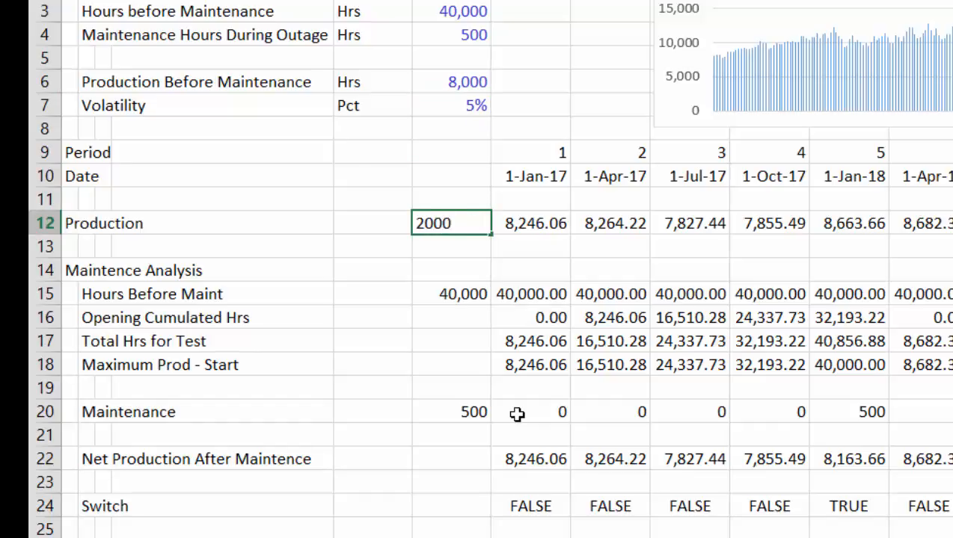
key(Escape)
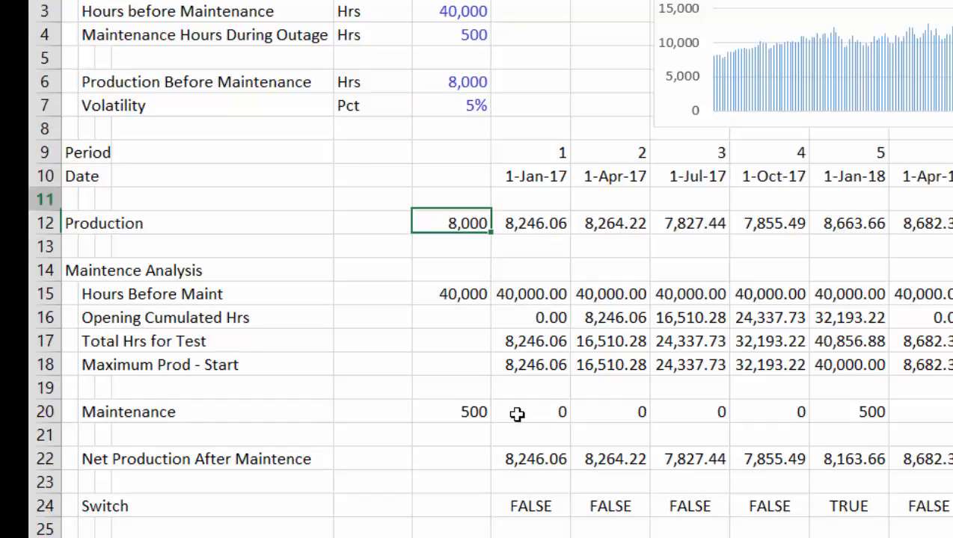
- Set the Production Before Maintenance input in F6 to 2000 hours
key(Up)
key(Up)
key(Up)
key(Up)
key(Up)
key(Up)
text(2000)
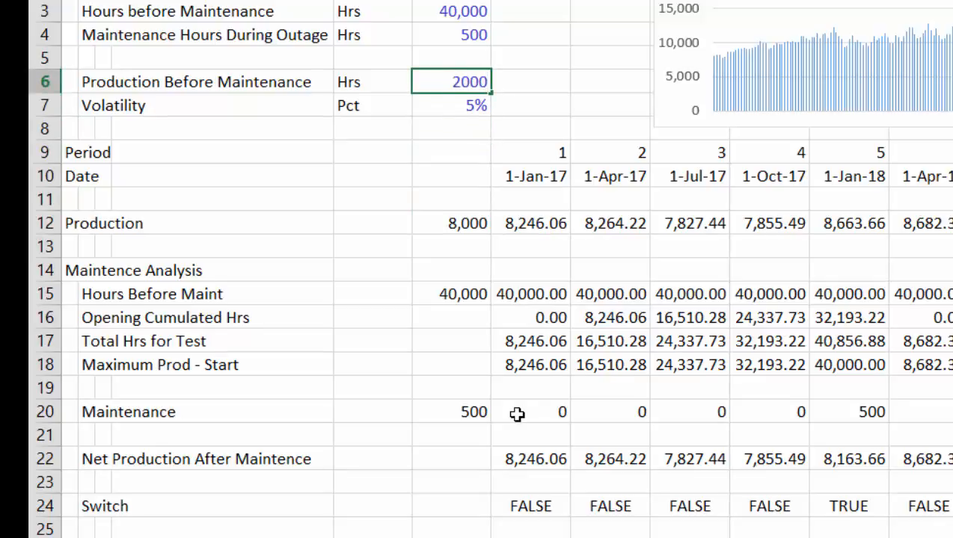
key(Return)
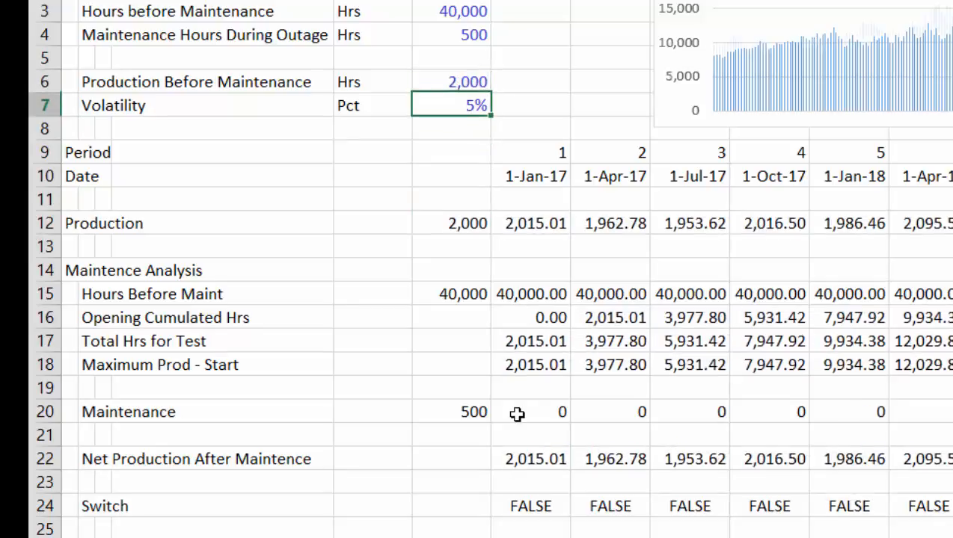
- Start a new formula-based conditional formatting rule for rows 15 to 29 of the maintenance analysis, from column G across the whole timeline
key(Down)
key(Down)
key(Down)
key(Down)
key(Down)
key(Down)
key(Down)
key(Down)
key(Down)
key(Down)
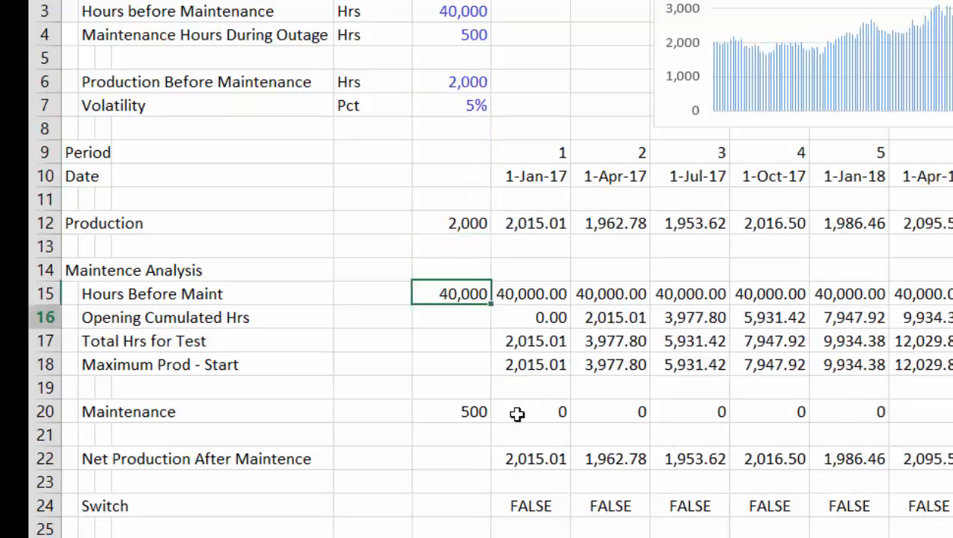
key(Up)
key(Up)
key(Right)
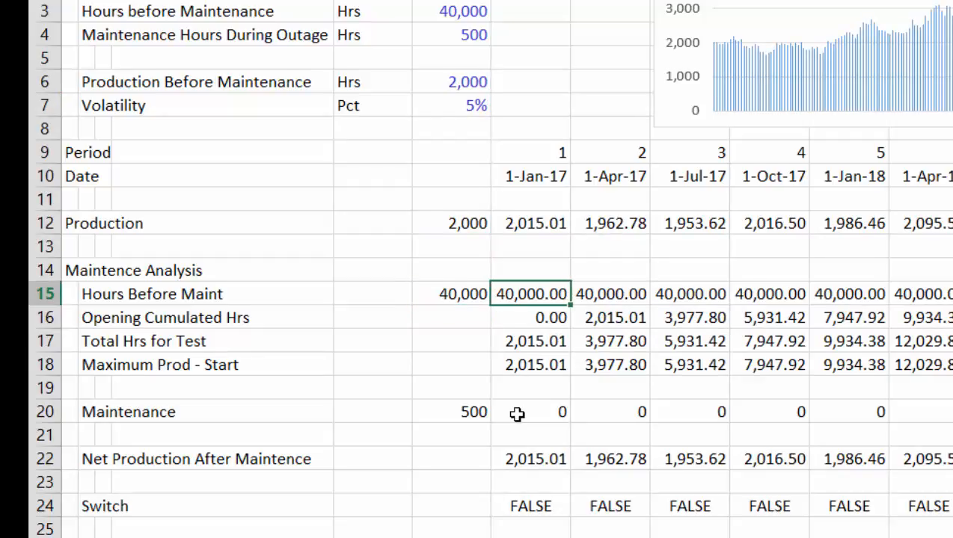
key(shift+Down)
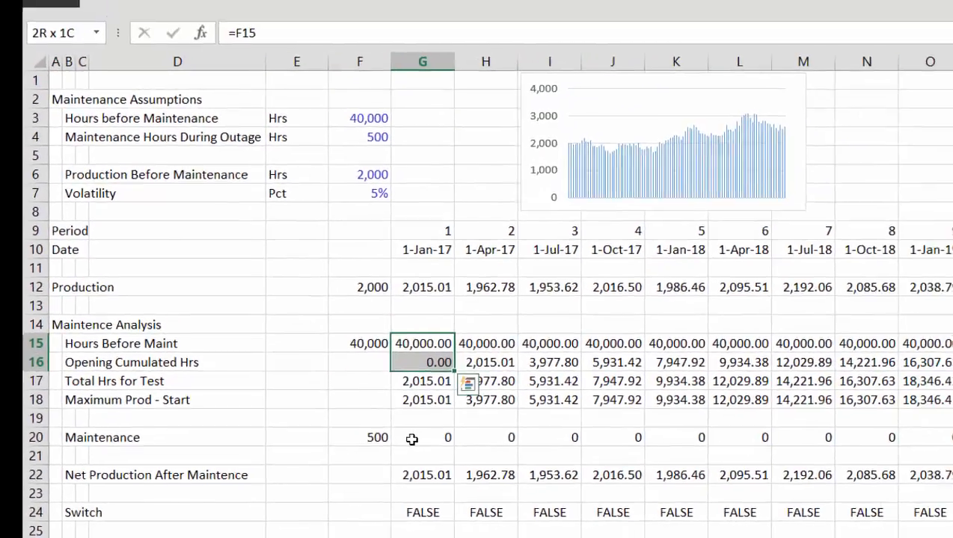
key(shift+Down)
key(shift+Down)
key(shift+Down)
key(shift+Down)
key(shift+Down)
key(shift+Down)
key(shift+Down)
key(shift+Down)
key(shift+Down)
key(shift+Down)
key(shift+Down)
key(shift+Down)
key(shift+Down)
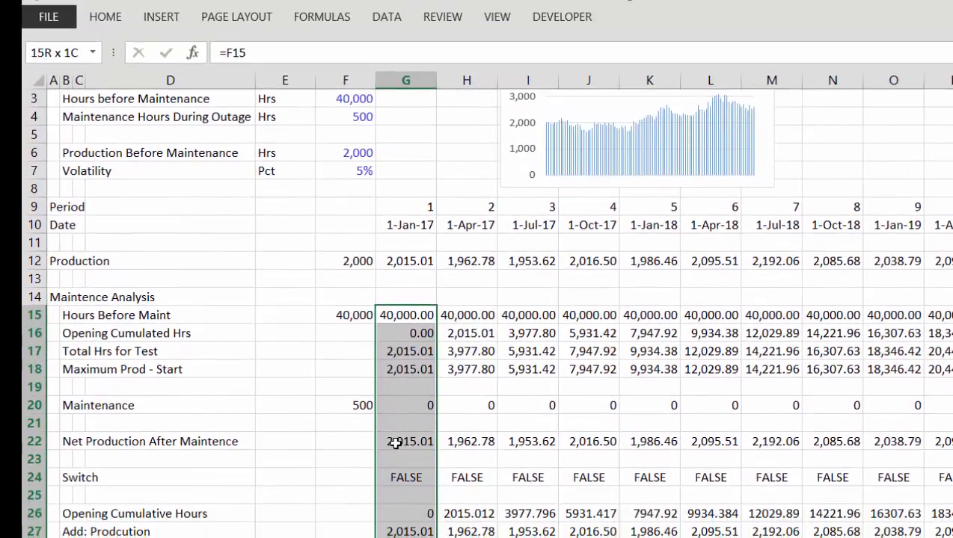
key(ctrl+shift+Right)
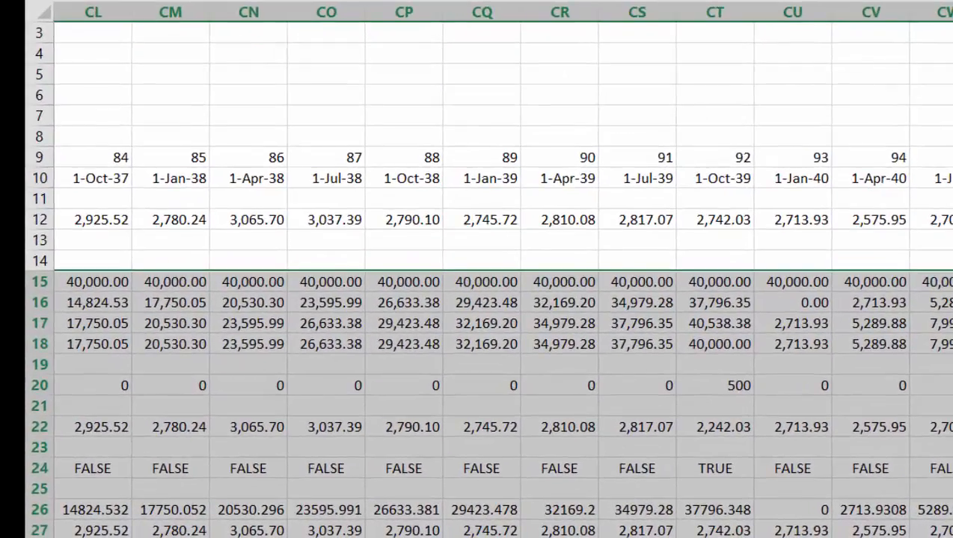
key(ctrl+r)
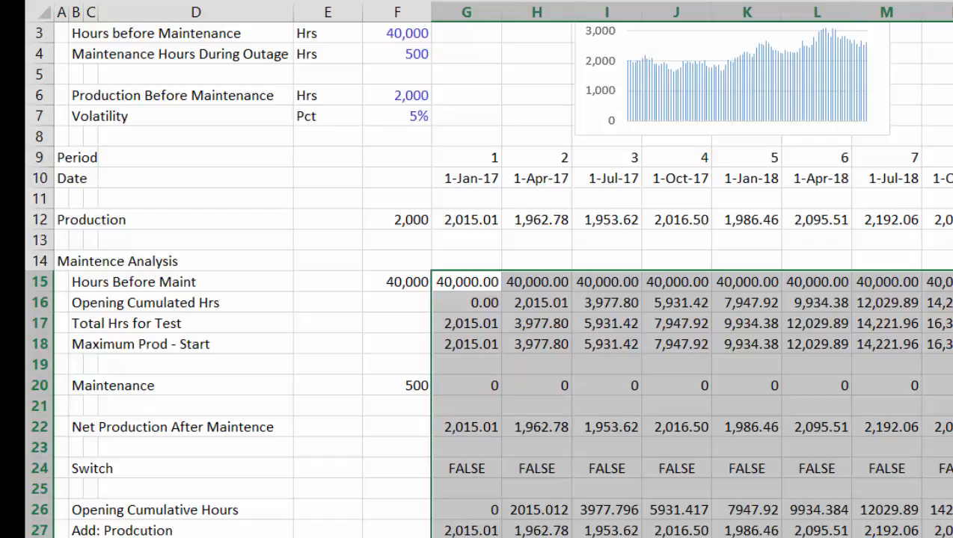
click(120, 0)
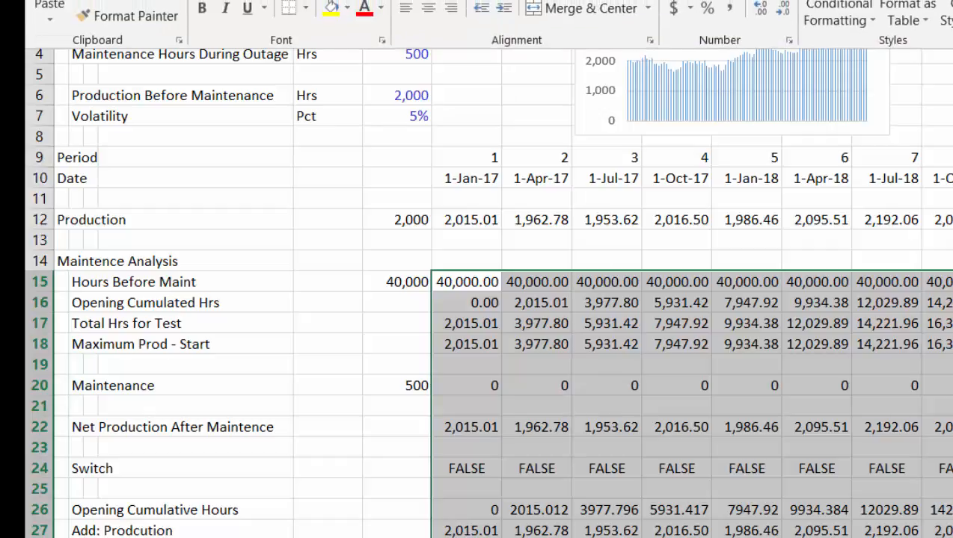
click(831, 7)
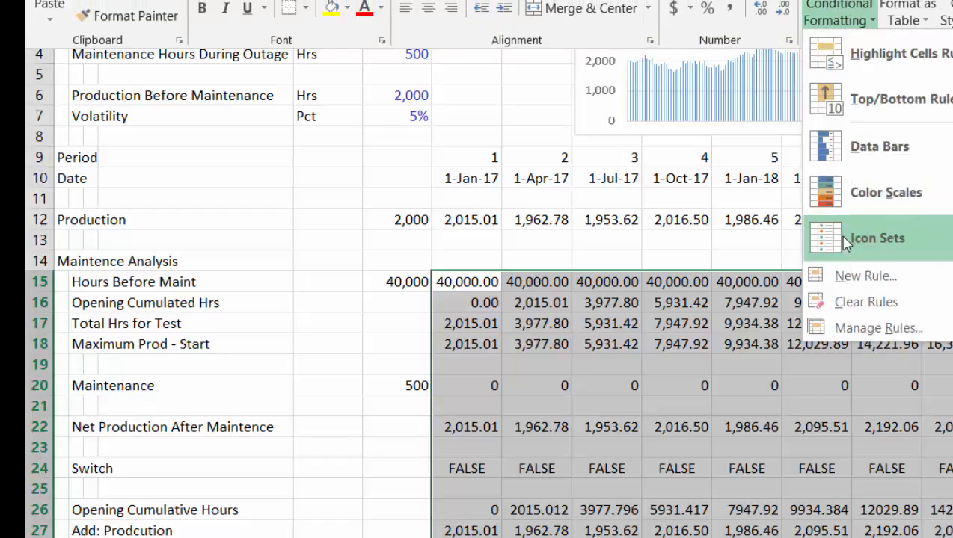
click(864, 278)
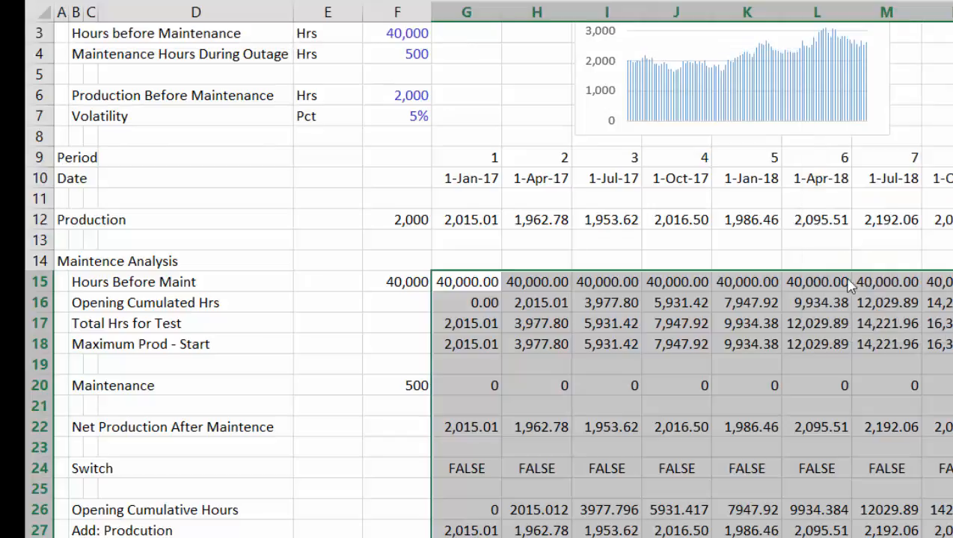
click(860, 74)
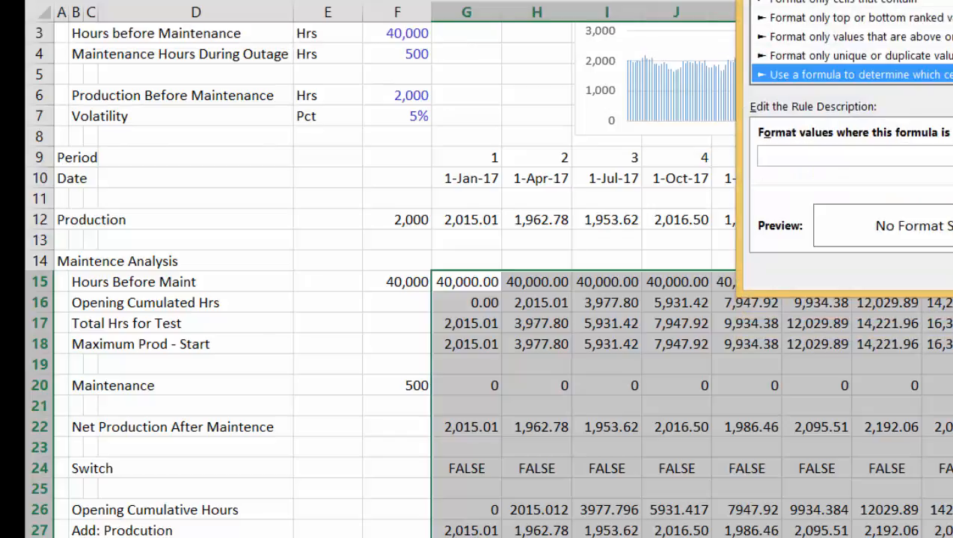
click(898, 71)
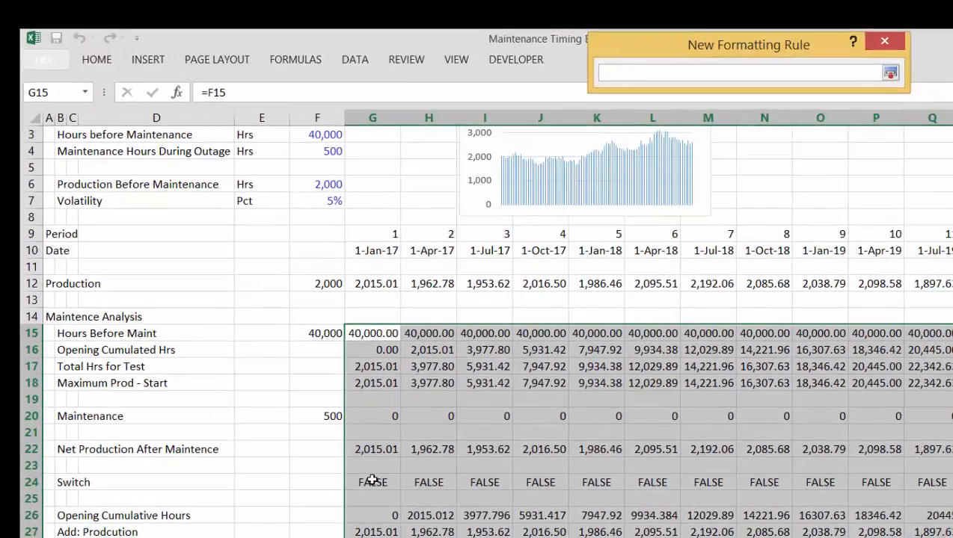
- Define the rule's formula as =G$24=true, keeping only the Switch row reference fixed
click(372, 481)
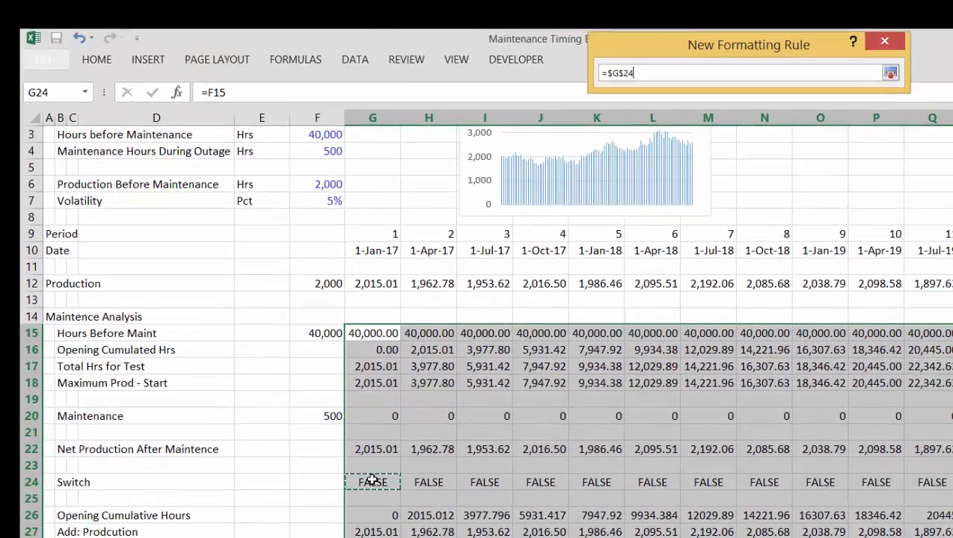
key(F4)
key(F4)
key(F4)
key(F4)
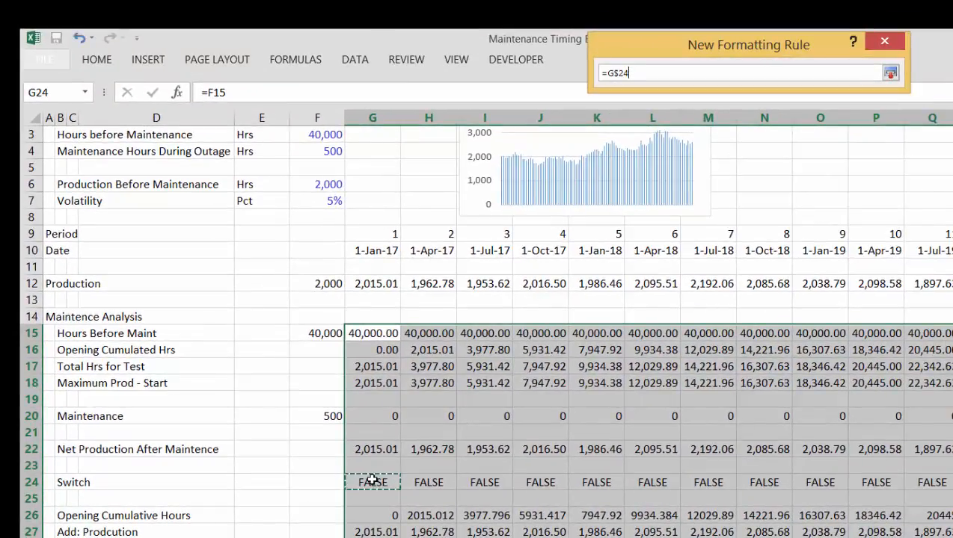
key(F4)
text(=true)
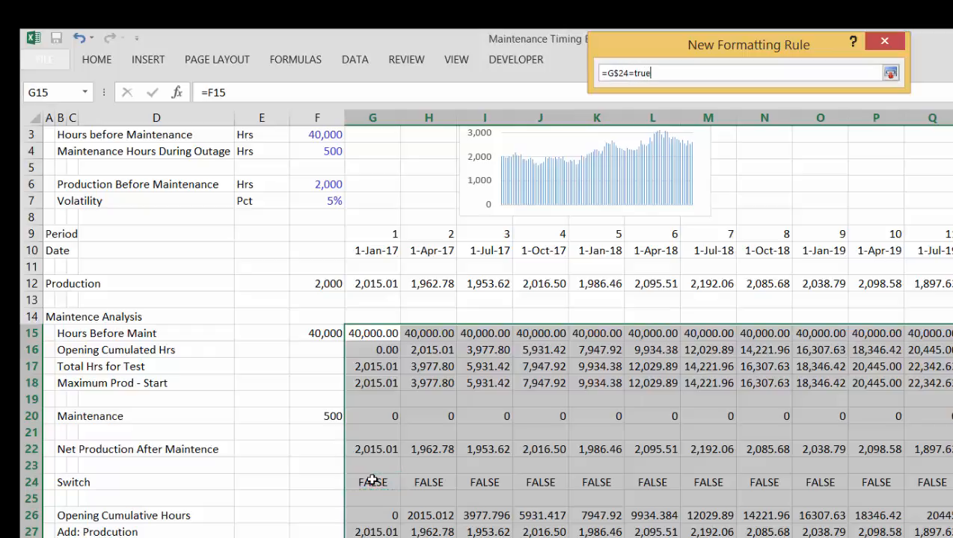
key(Return)
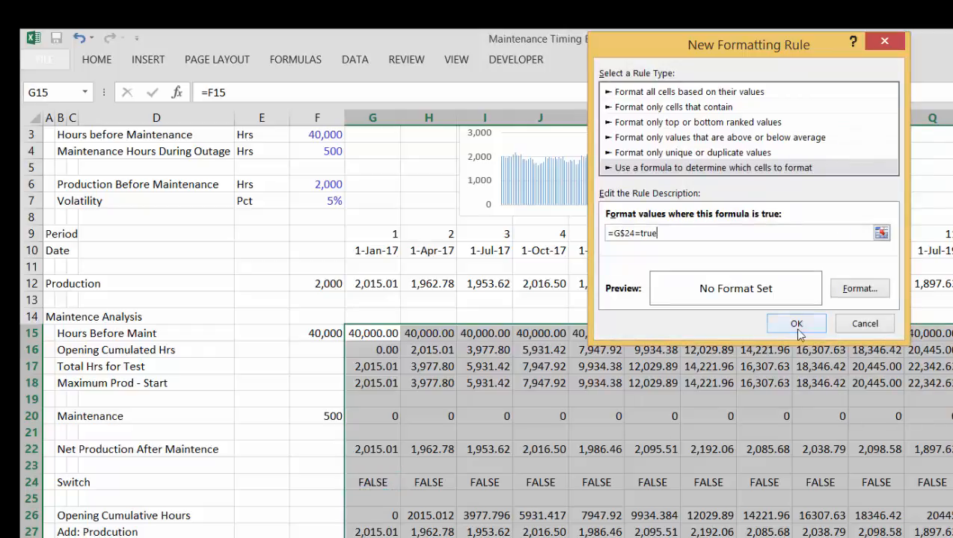
- Give the formatting rule a light gold background fill and apply it to the selected range
click(848, 296)
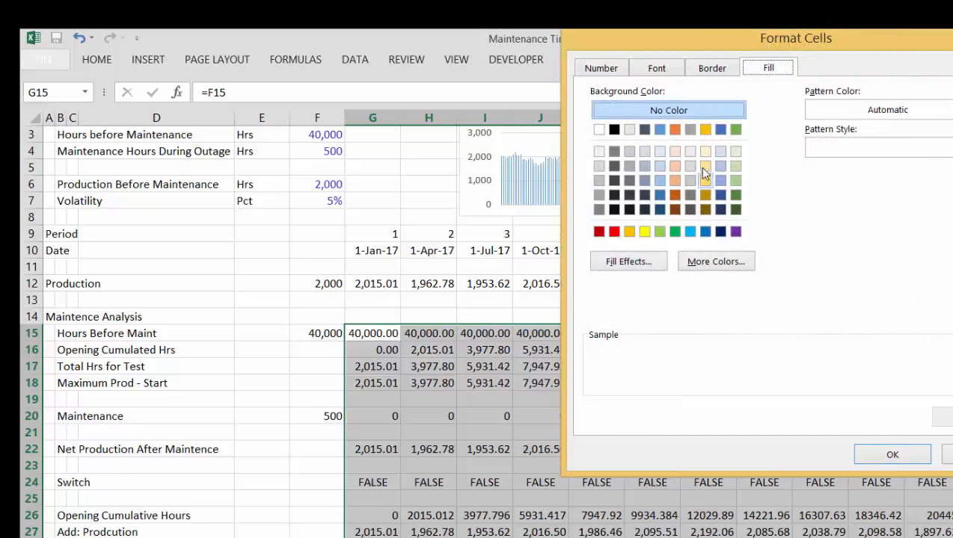
click(704, 166)
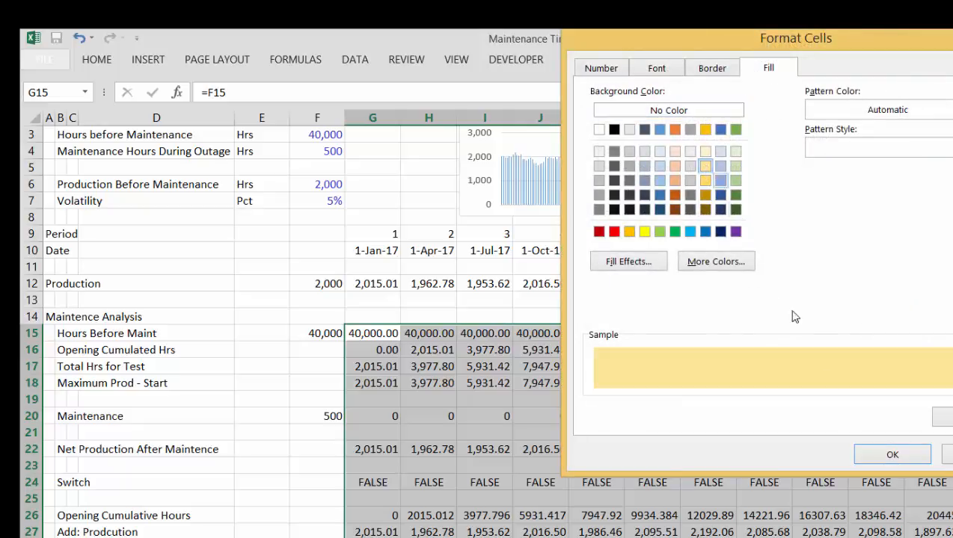
click(890, 456)
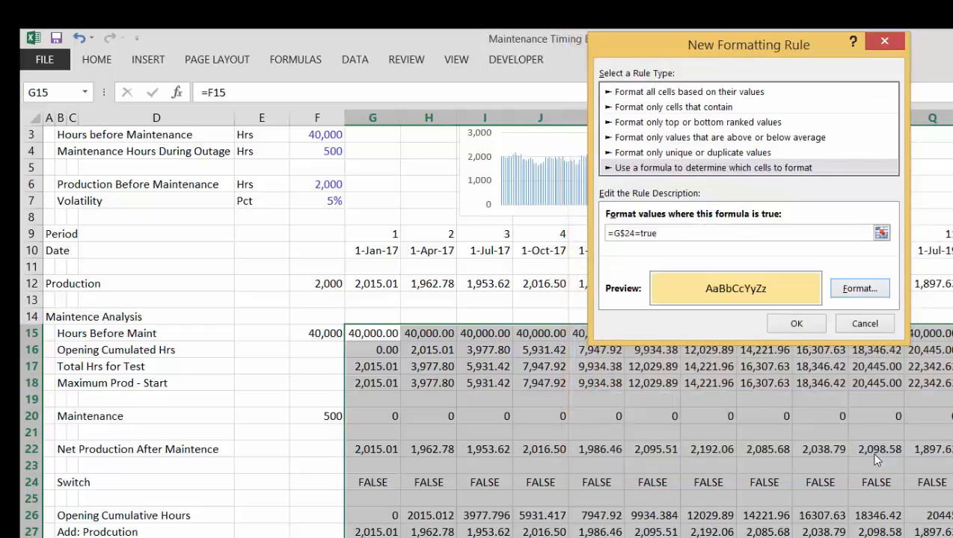
click(795, 325)
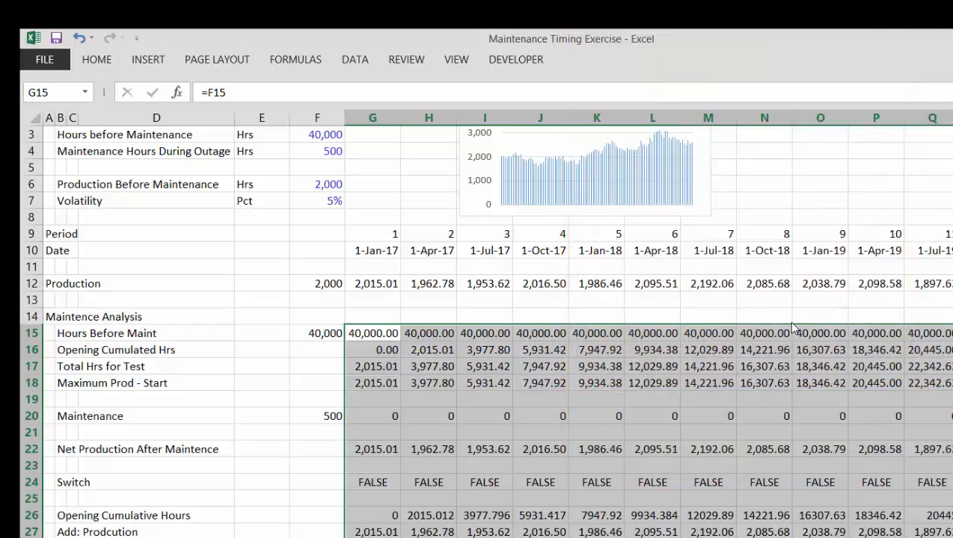
- Examine row 18 and its neighbouring rows along the timeline to see which periods the conditional formatting highlights
click(719, 385)
key(Right)
key(Right)
key(Right)
key(Right)
key(Right)
key(Right)
key(Right)
key(Right)
key(Right)
key(Right)
key(Right)
key(Right)
key(Right)
key(Right)
key(Right)
key(Right)
key(Right)
key(Right)
key(Right)
key(Right)
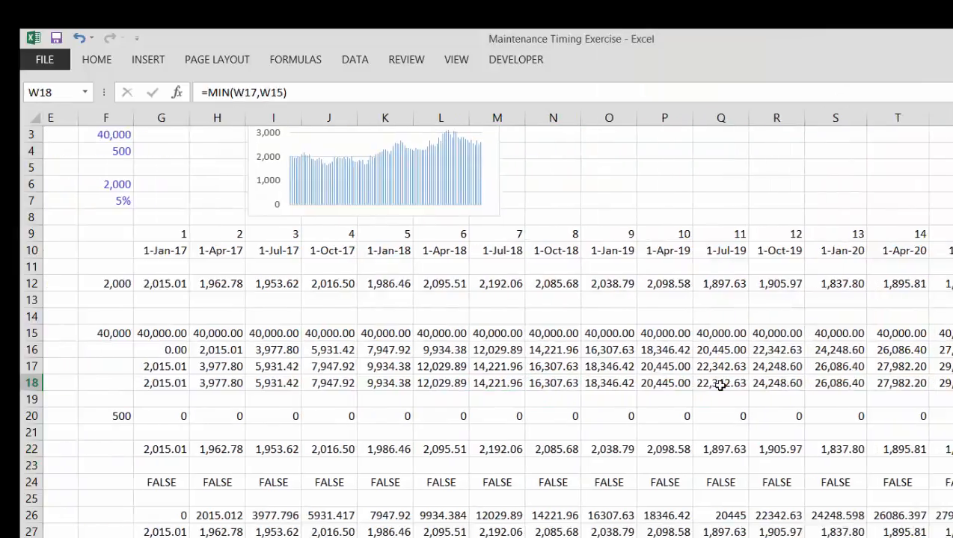
key(Right)
key(Right)
key(Right)
key(Right)
key(Right)
key(Right)
key(Right)
key(Right)
key(Right)
key(Right)
key(Right)
key(Right)
key(Right)
key(Right)
key(Right)
key(Right)
key(Right)
key(Right)
key(Right)
key(Right)
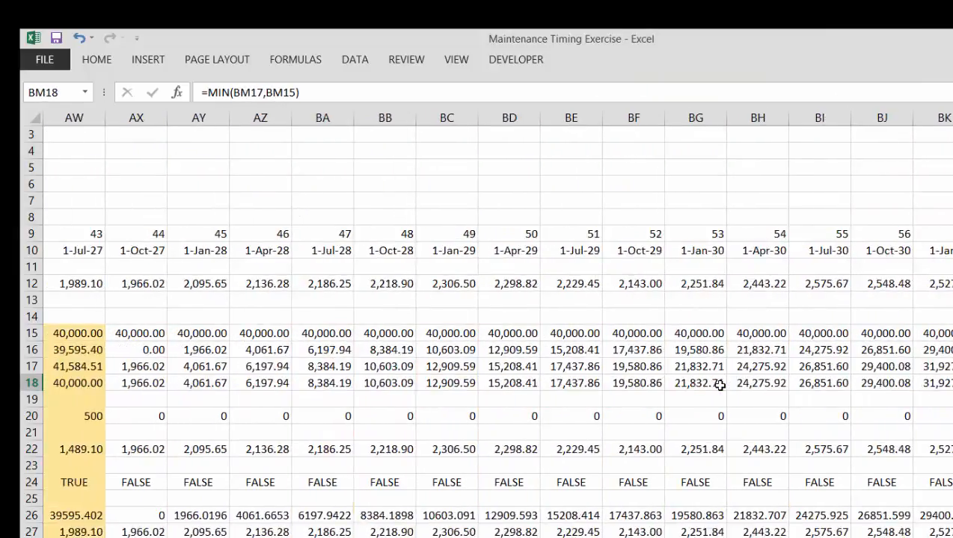
- Review the highlighted maintenance periods backwards along the Maximum Prod - Start row to the start of the timeline
key(Right)
key(Right)
key(Right)
key(Right)
key(Left)
key(Left)
key(Left)
key(Left)
key(Left)
key(Left)
key(Left)
key(Left)
key(Left)
key(Left)
key(Left)
key(Left)
key(Left)
key(Left)
key(Left)
key(Left)
key(Left)
key(Left)
key(Left)
key(Left)
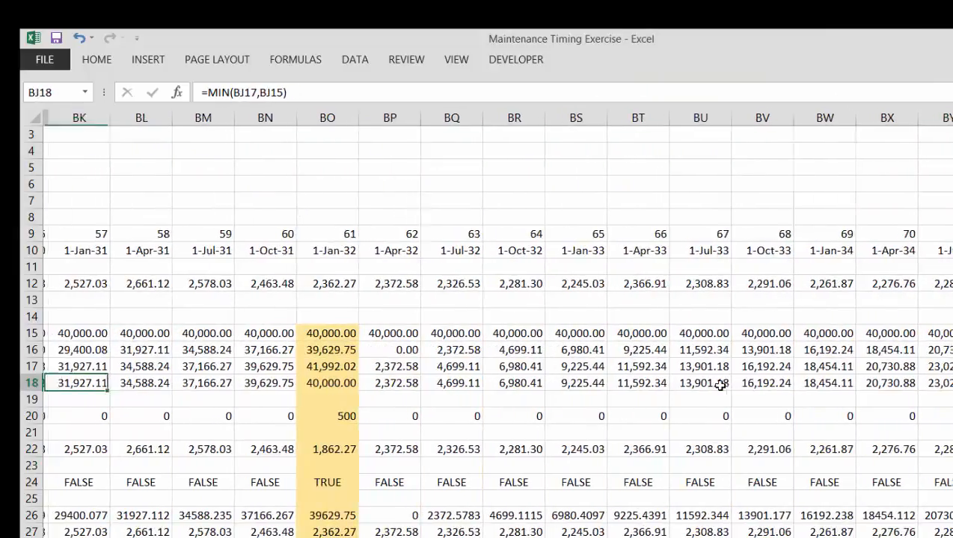
key(Left)
key(Left)
key(Left)
key(Left)
key(Left)
key(Left)
key(Left)
key(Left)
key(Left)
key(Right)
key(Left)
key(Left)
key(Left)
key(Left)
key(Left)
key(Left)
key(Left)
key(Left)
key(Left)
key(Left)
key(Left)
key(Left)
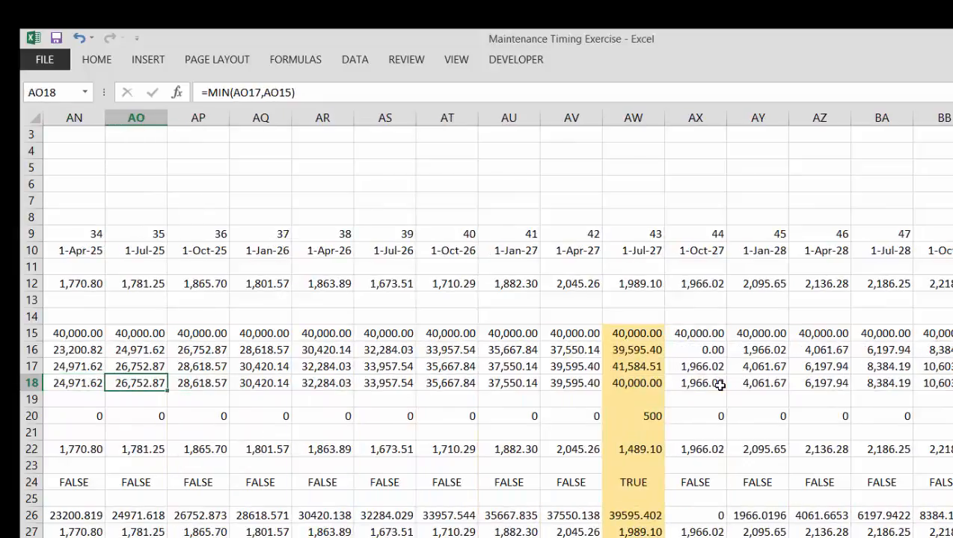
key(Left)
key(Left)
key(Left)
key(Left)
key(Left)
key(Left)
key(Left)
key(Left)
key(Left)
key(Left)
key(Left)
key(Left)
key(Left)
key(Left)
key(Left)
key(Left)
key(Left)
key(Left)
key(Left)
key(Left)
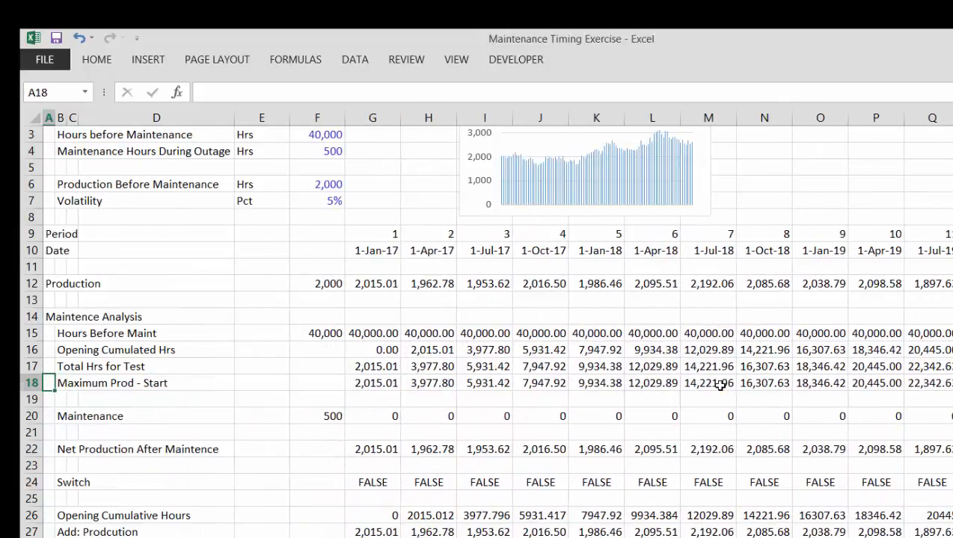
- Insert a blank row directly below the Production row, above the maintenance analysis section
key(Up)
key(Up)
key(Up)
key(Up)
key(Up)
key(Up)
key(Down)
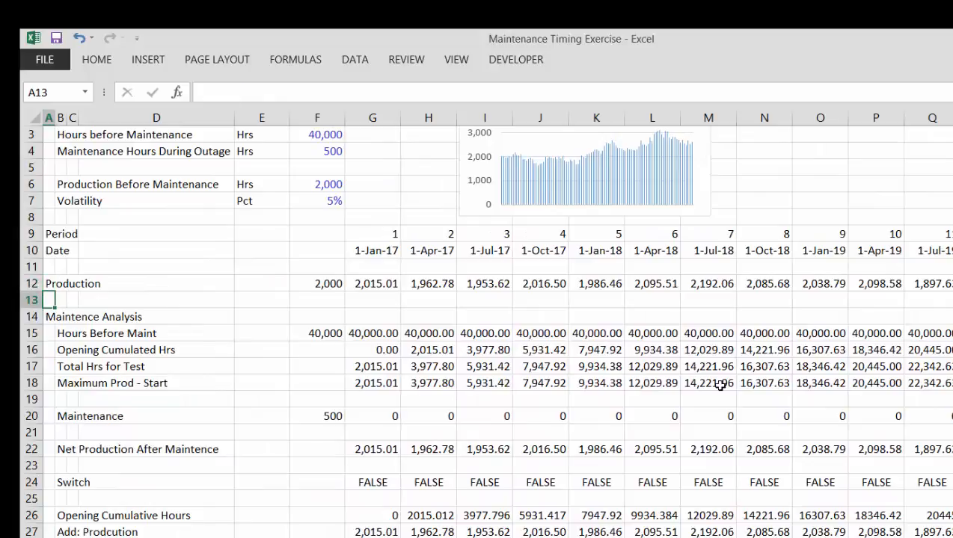
key(shift+space)
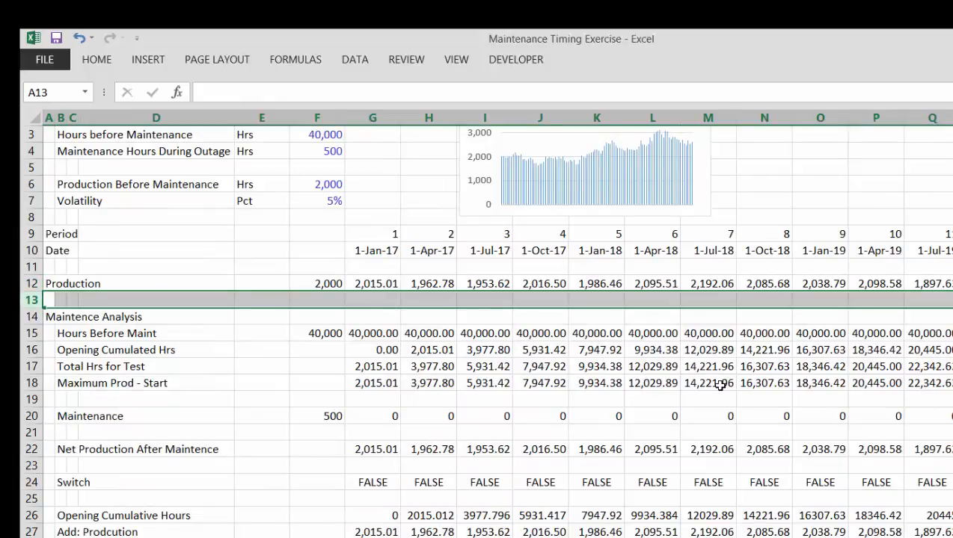
key(ctrl+shift+plus)
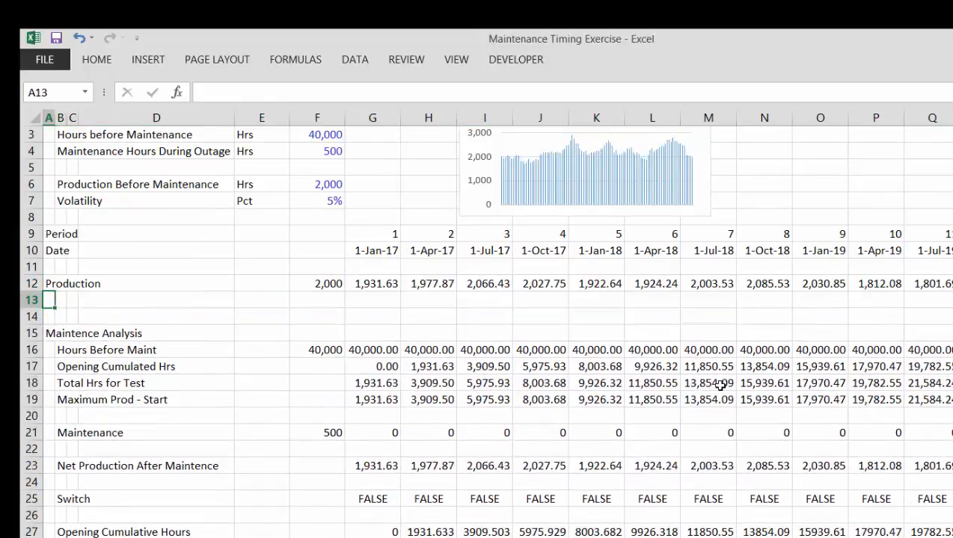
- Label the new row 13 "Total Available Hours" in column A
text(Total Ho)
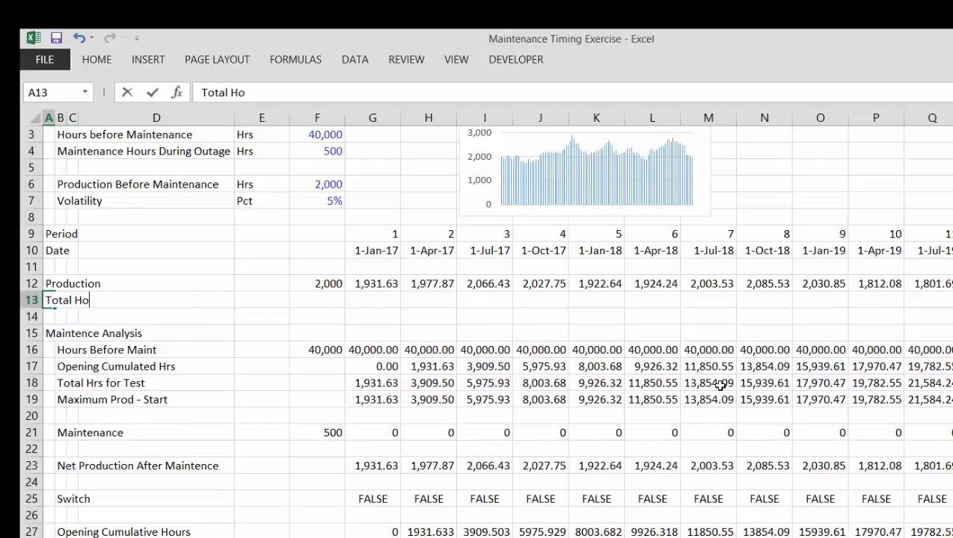
key(BackSpace)
key(BackSpace)
text(Available Hours)
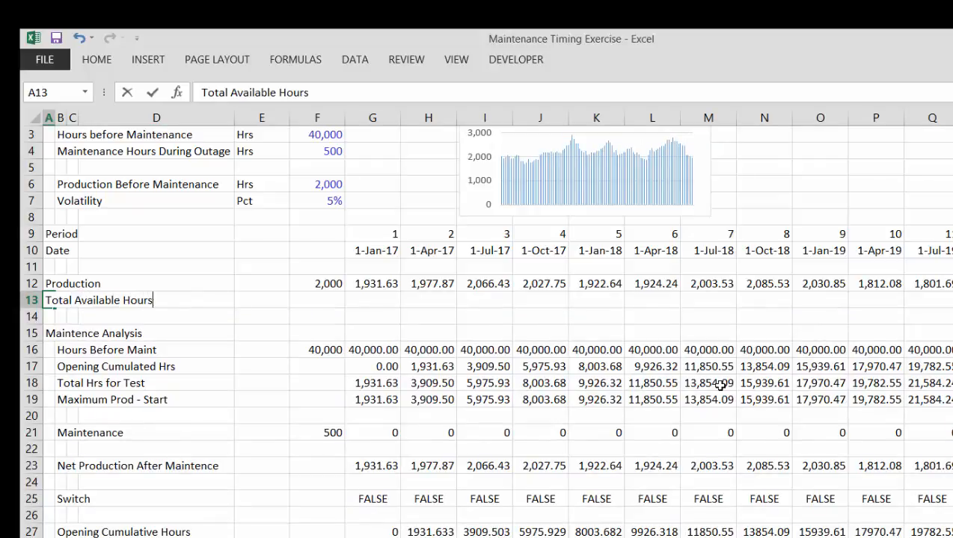
key(ctrl+Return)
- Enter =H10-G10 in G13 to calculate the days between the first two period dates
key(Right)
key(Right)
key(Right)
key(Right)
key(Right)
key(Right)
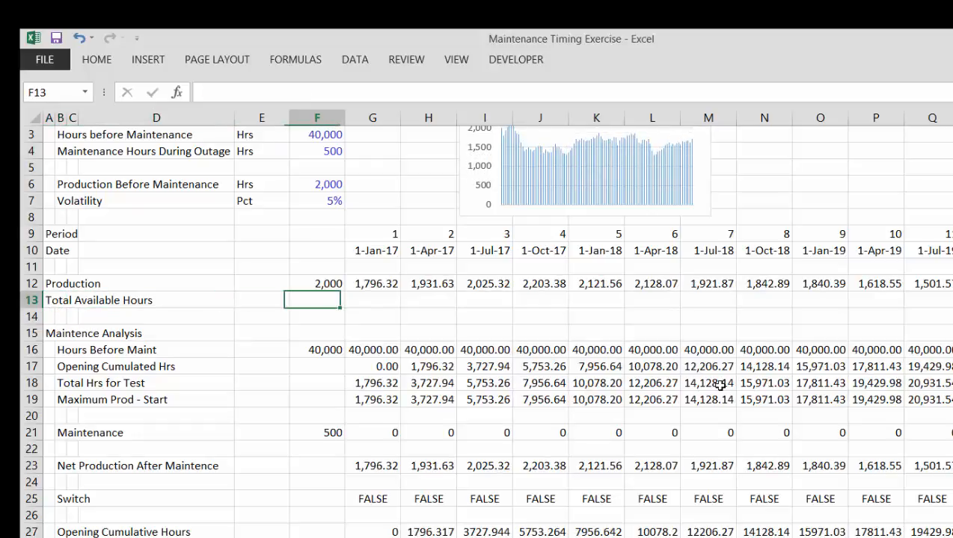
text(=)
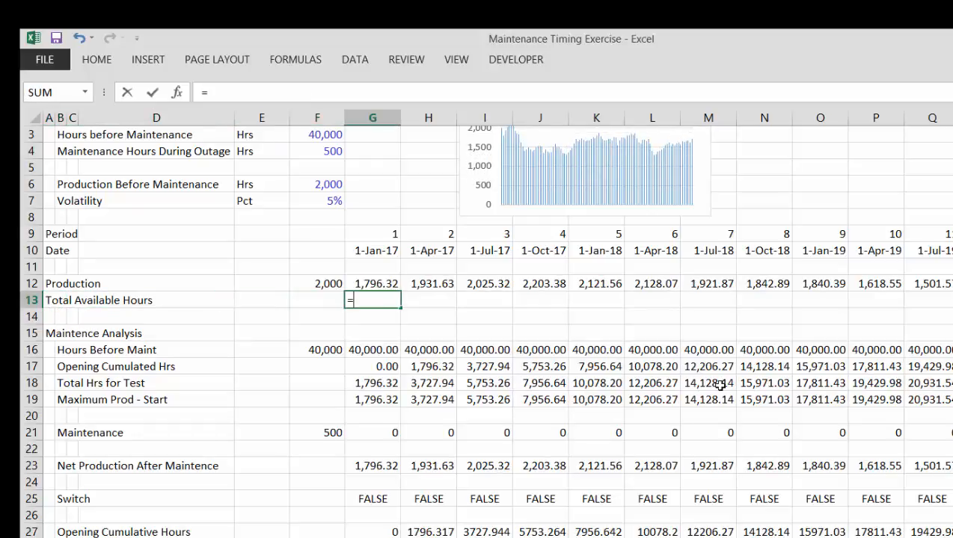
key(Up)
key(Up)
key(Up)
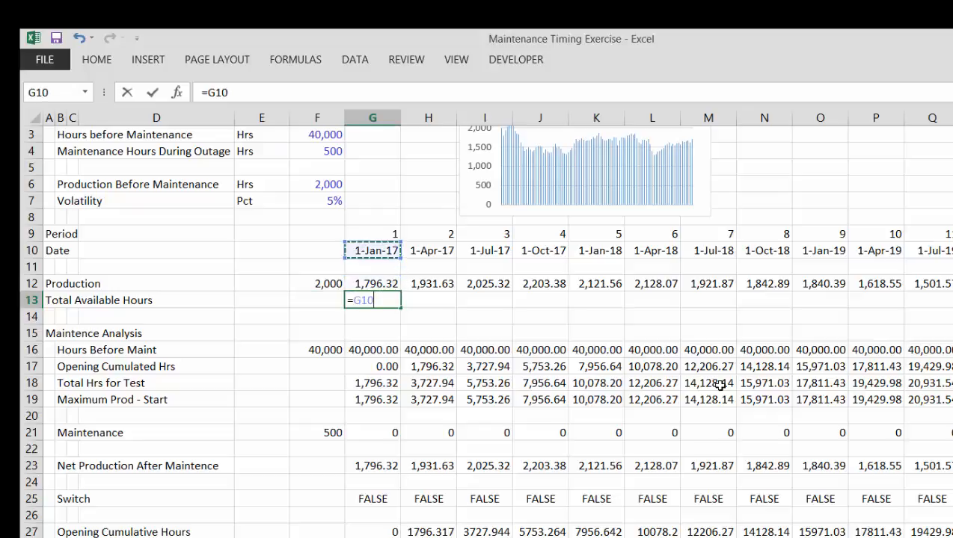
key(Right)
text(-)
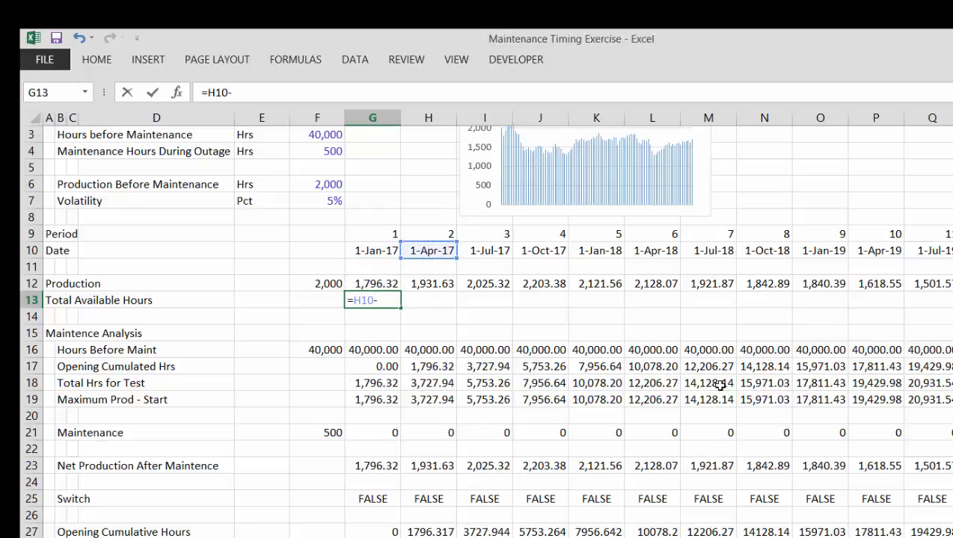
key(Up)
key(Up)
key(Up)
key(Return)
key(Up)
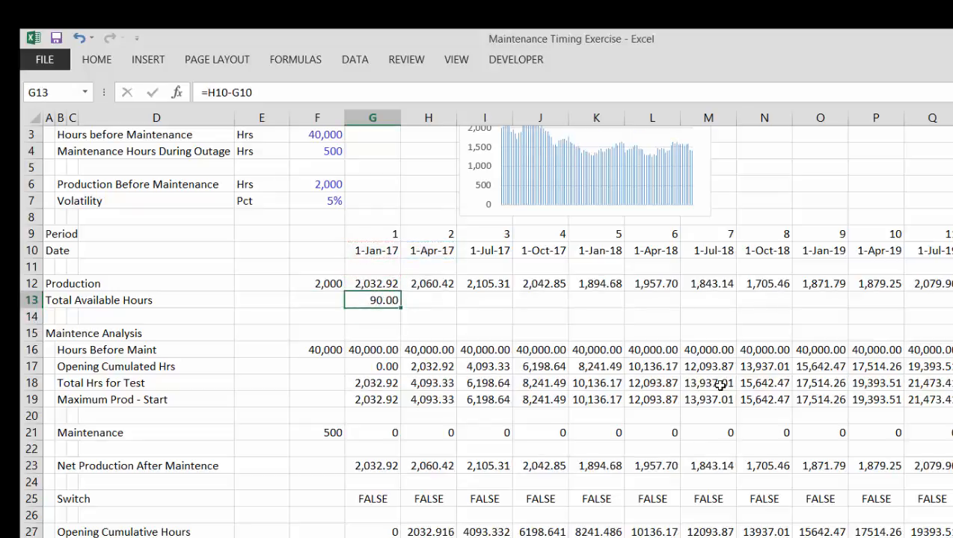
- Change the G13 formula to =(H10-G10)*24 to convert days to hours, and fill it across the timeline
key(F2)
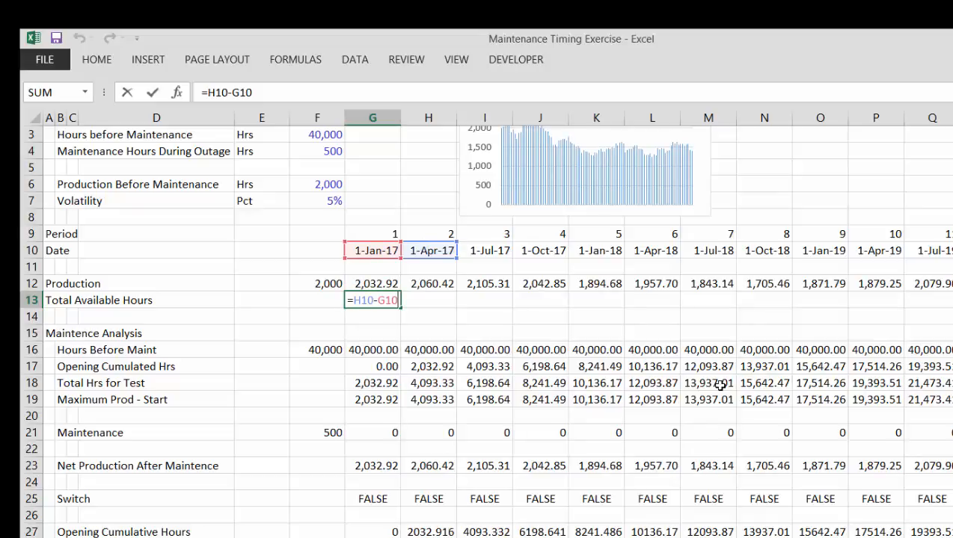
key(Return)
key(Up)
key(ctrl+Left)
key(Right)
key(Right)
key(Right)
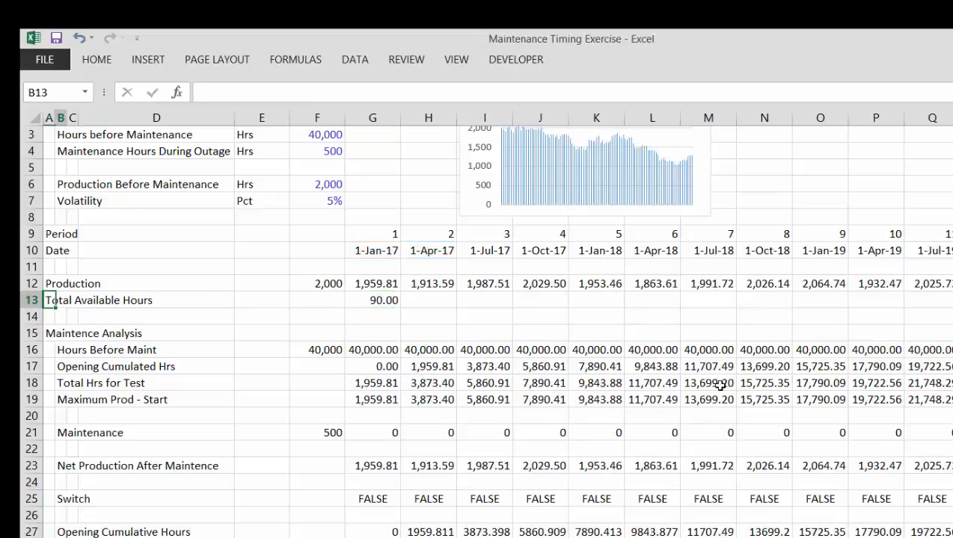
key(Right)
key(Right)
key(Right)
key(F2)
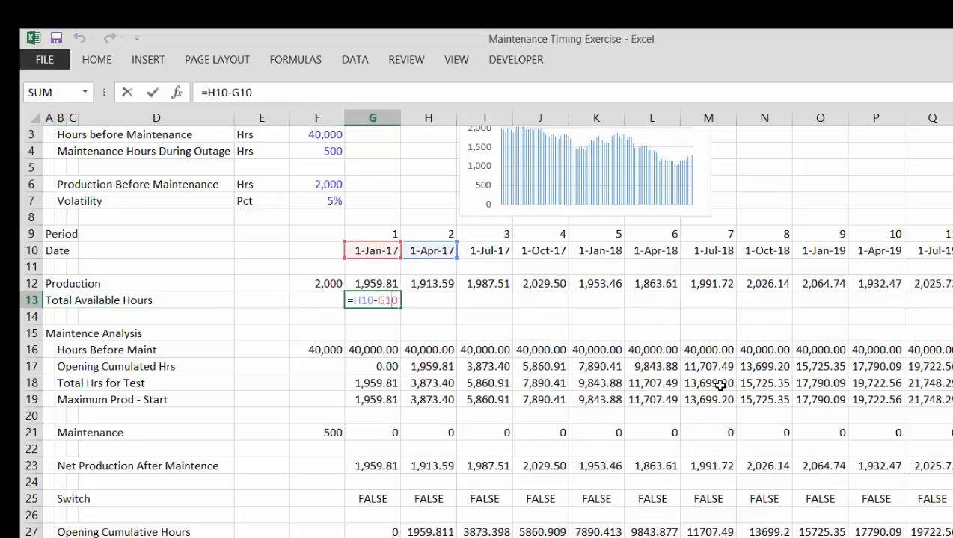
text(()
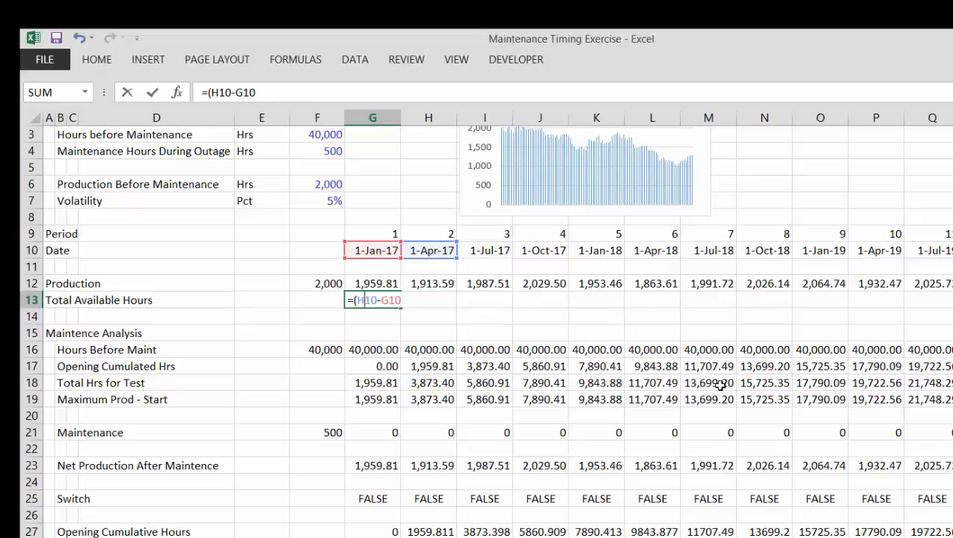
text(*24)
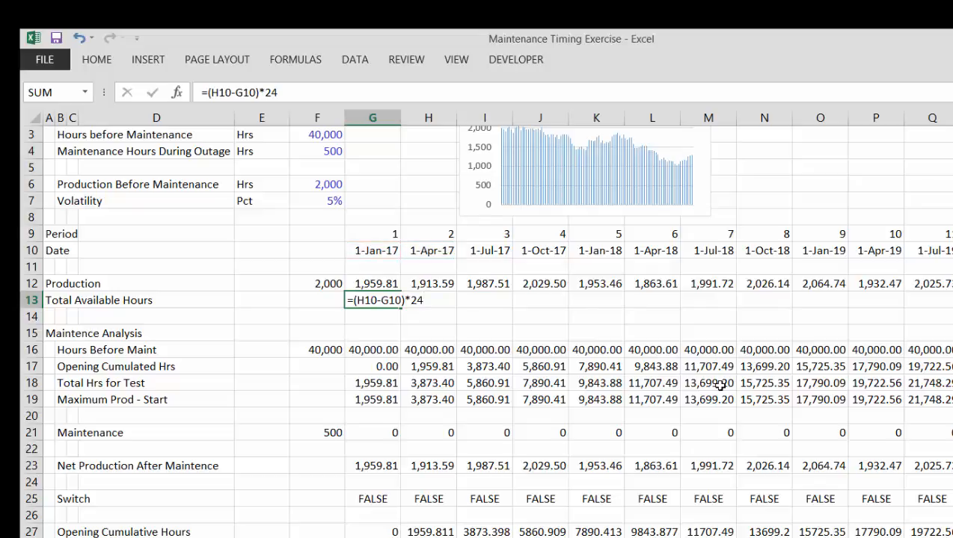
key(Return)
key(Up)
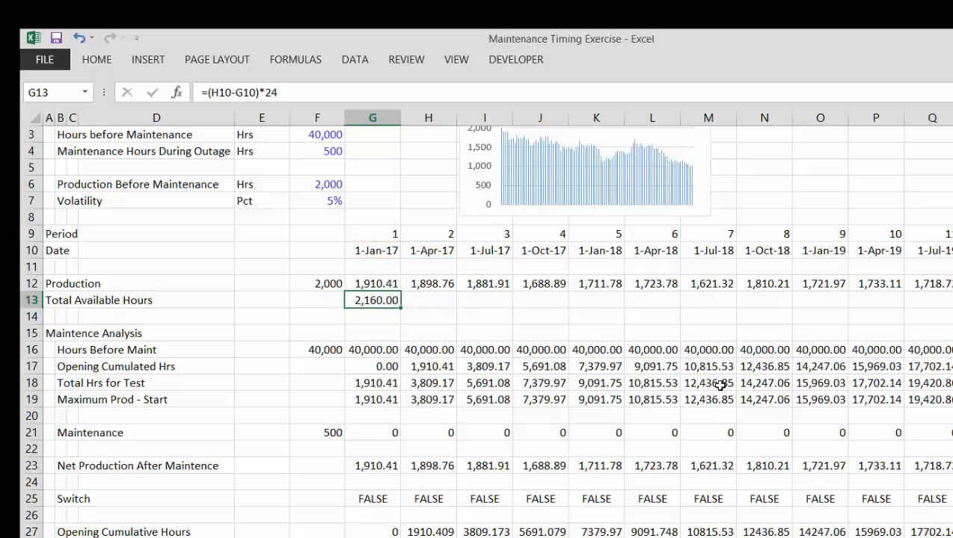
key(ctrl+shift+r)
key(Down)
key(Down)
key(Down)
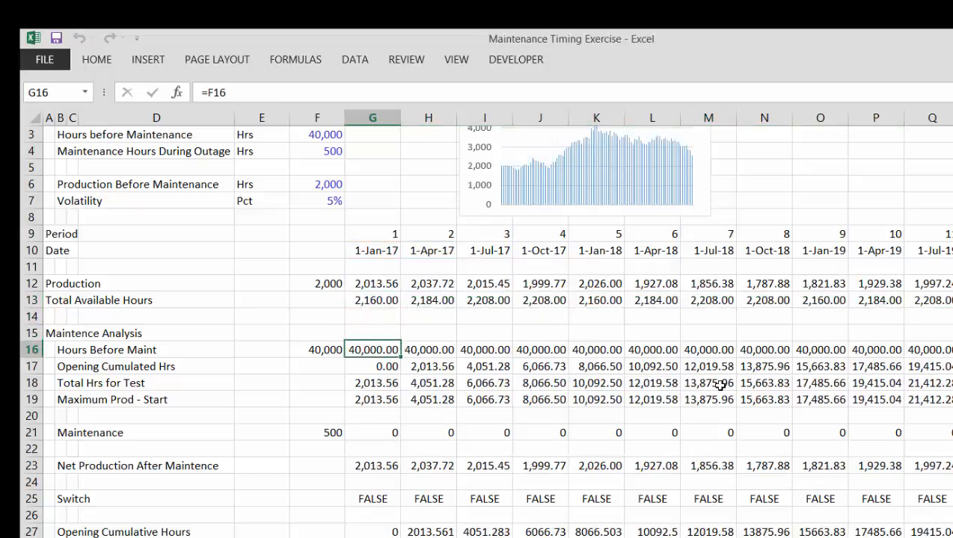
key(Down)
key(Down)
key(Up)
key(Up)
key(Up)
key(Up)
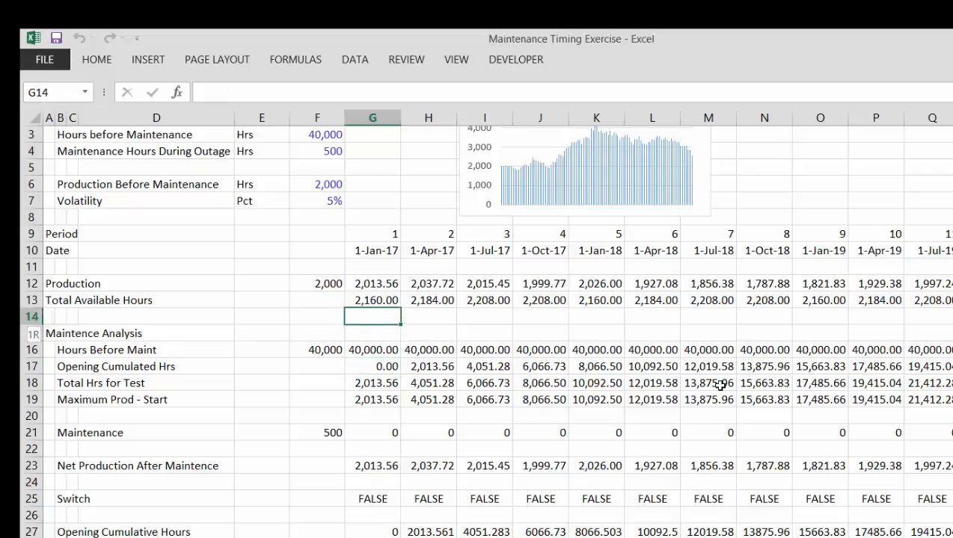
key(shift+space)
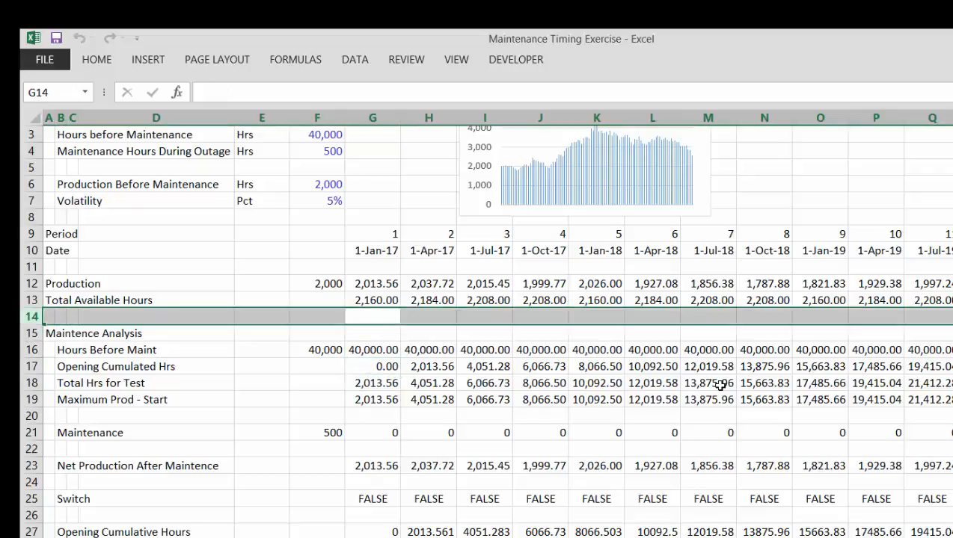
- Examine the Net Production After Maintenance row along the timeline as far as the first highlighted maintenance period
key(Down)
key(Down)
key(Down)
key(Down)
key(Down)
key(Down)
key(Down)
key(Down)
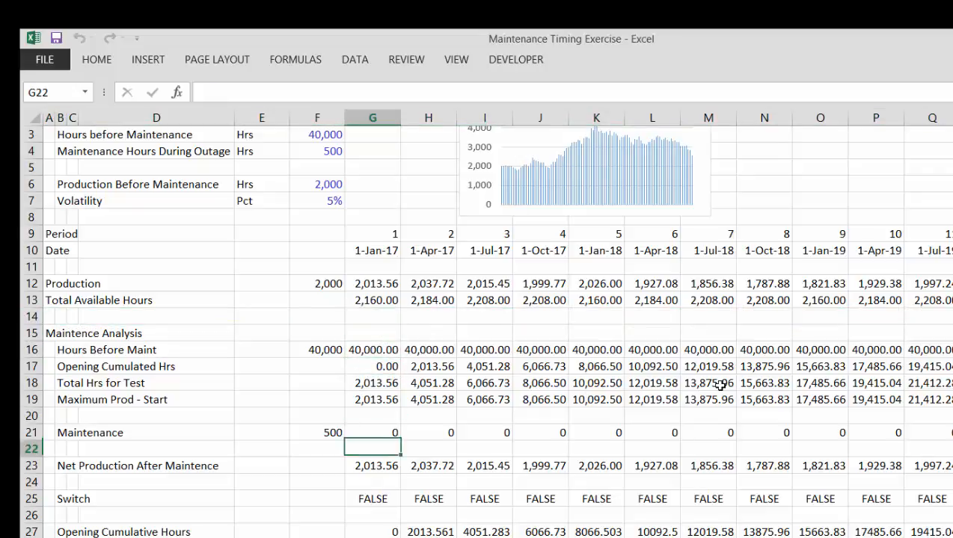
key(Down)
key(Right)
key(Right)
key(Right)
key(Right)
key(Right)
key(Right)
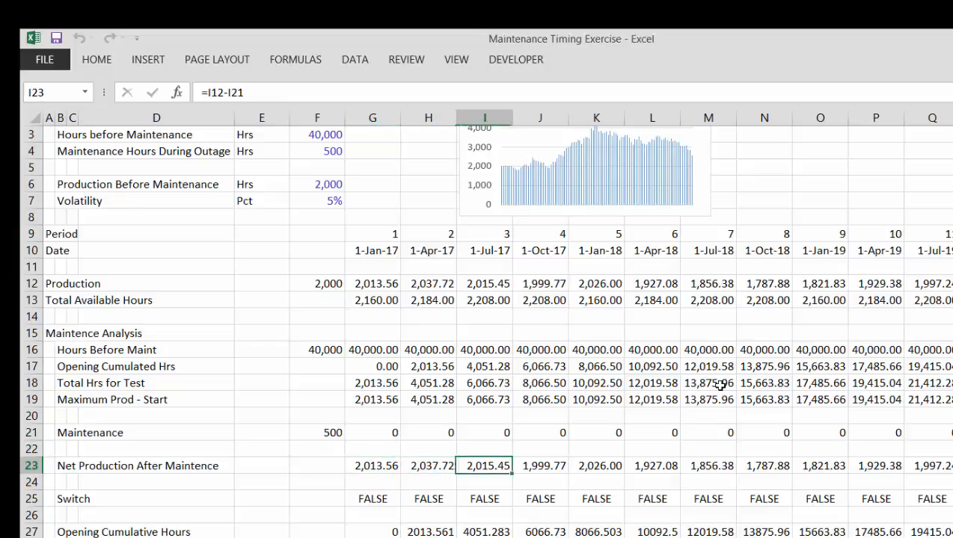
key(Right)
key(Right)
key(Right)
key(Right)
key(Right)
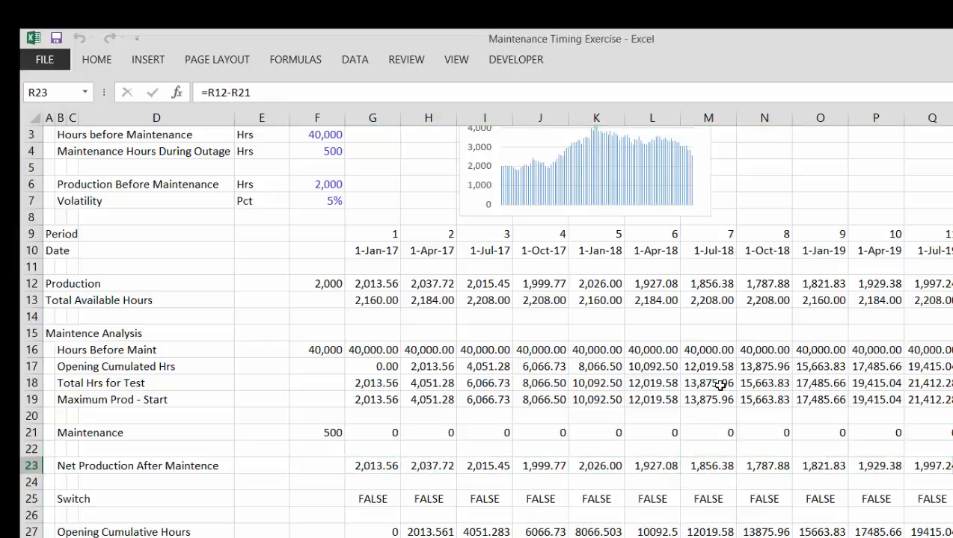
key(Right)
key(Right)
key(Right)
key(Right)
key(Right)
key(Right)
key(Right)
key(Right)
key(Right)
key(Right)
- Freeze the panes at G11 so that rows 1–10 and columns A–F stay in view
key(Left)
key(Left)
key(Left)
key(Left)
key(Left)
key(Left)
key(Left)
key(Left)
key(Left)
key(Left)
key(Left)
key(Left)
key(Left)
key(Left)
key(Left)
key(Left)
key(Left)
key(Left)
key(Left)
key(Left)
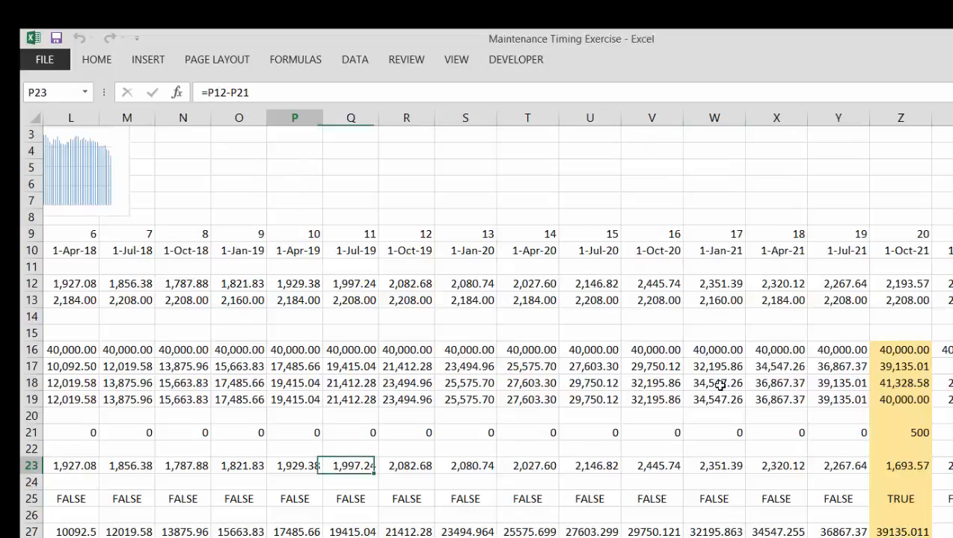
key(Left)
key(Left)
key(Left)
key(Up)
key(Up)
key(Up)
key(Up)
key(Up)
key(Up)
key(Up)
key(Up)
key(Up)
key(Up)
key(Up)
key(Up)
key(Up)
key(Up)
key(Up)
key(Up)
key(Up)
key(Up)
key(Up)
key(Up)
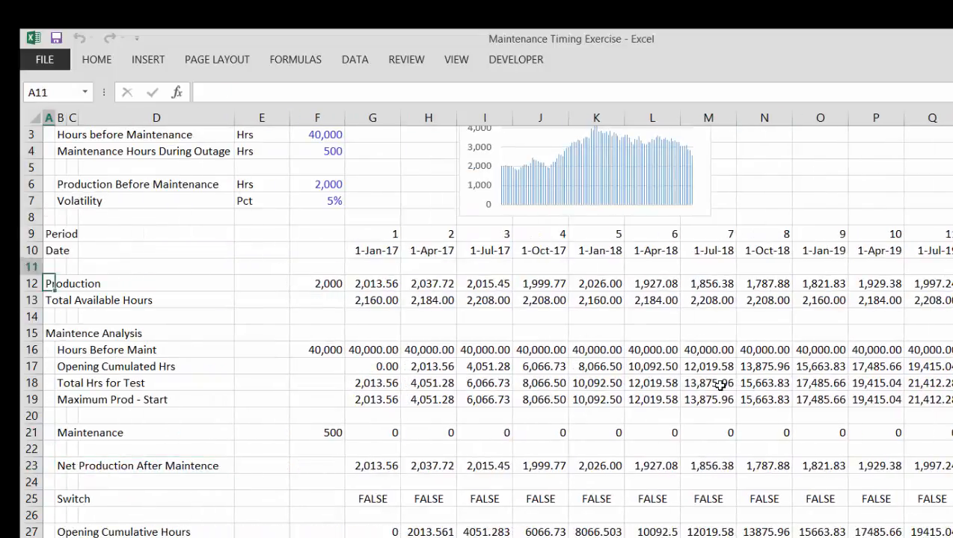
key(Down)
key(Down)
key(Down)
key(Down)
key(Down)
key(Down)
key(Down)
key(Down)
key(Down)
key(Right)
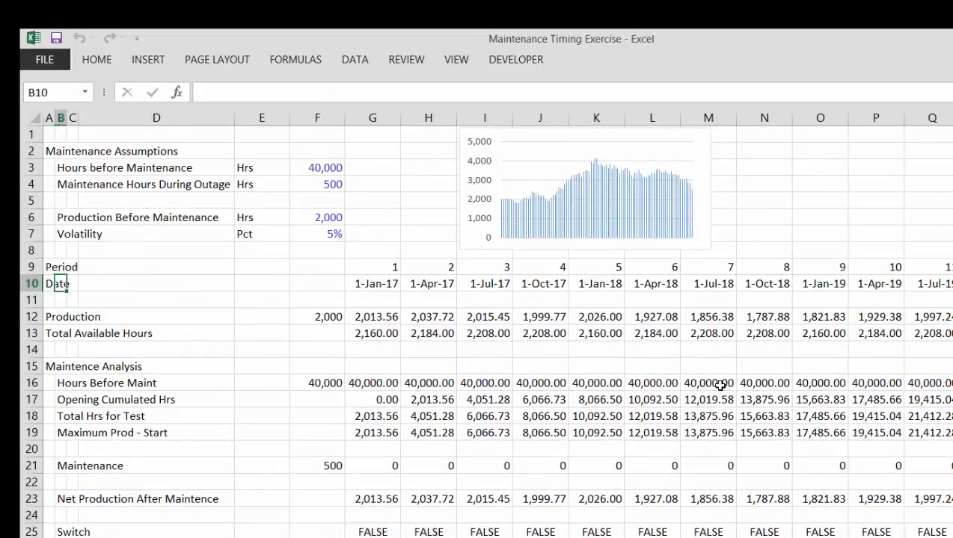
key(Down)
key(Down)
key(Down)
key(Down)
key(Right)
key(Right)
key(Right)
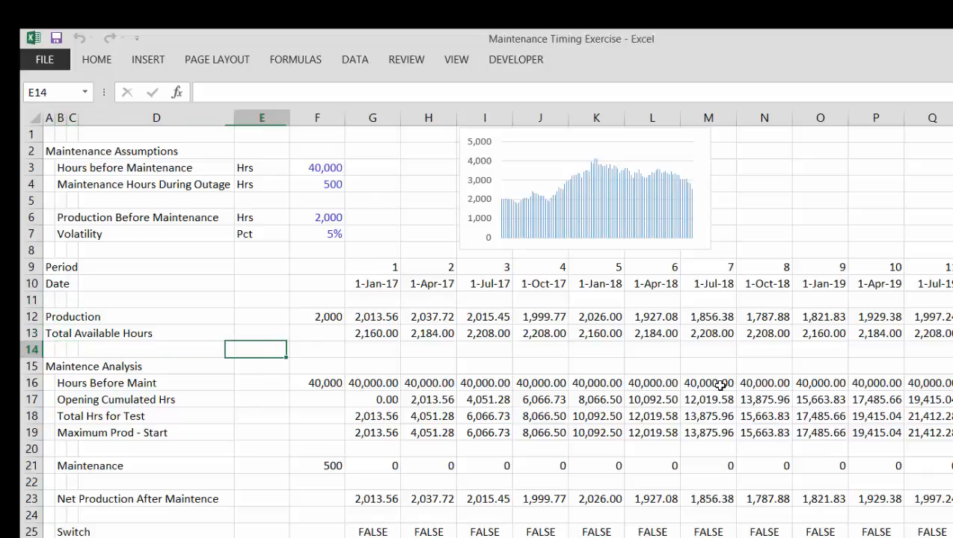
key(Up)
key(Up)
key(Up)
key(Right)
key(Right)
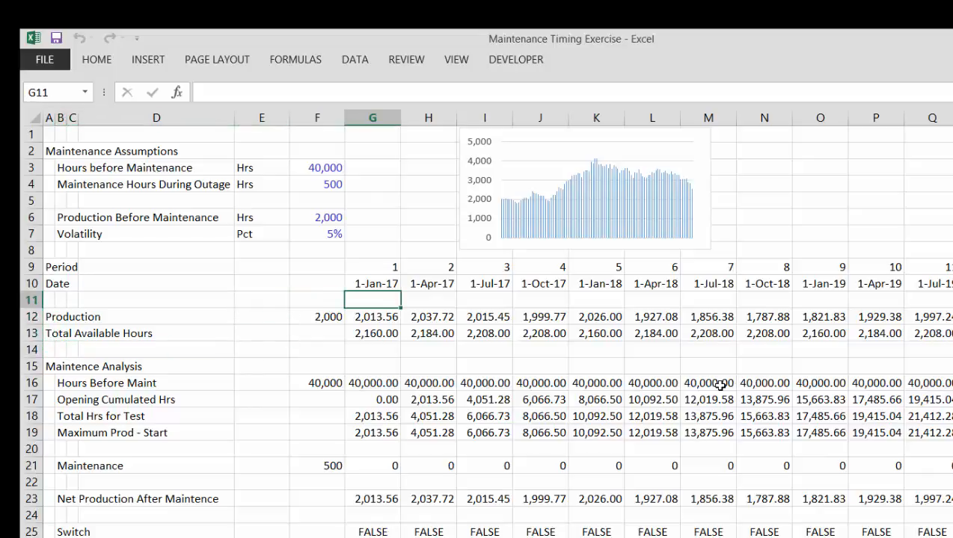
key(alt+w)
key(f)
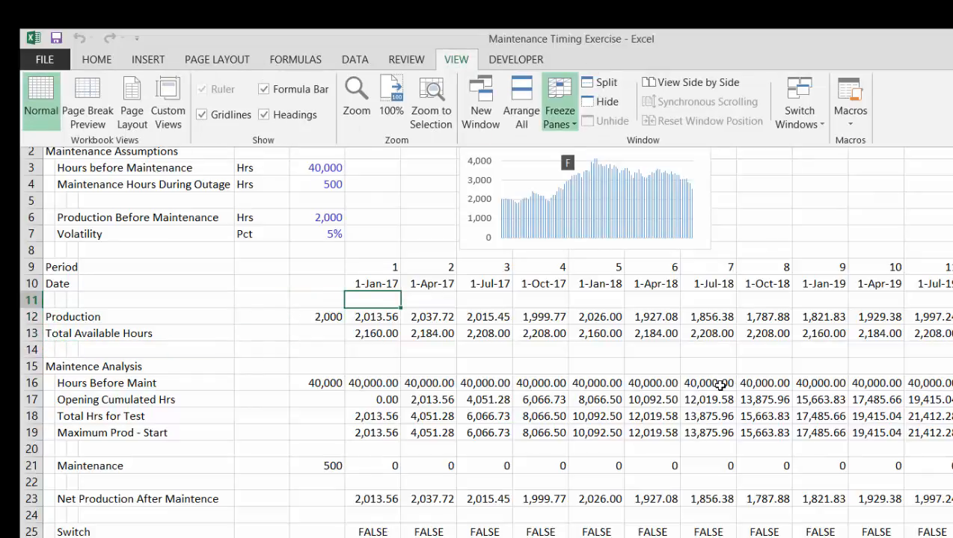
key(f)
- Check the frozen headings while examining the periods around the October 2021 maintenance outage and the analysis rows down to row 29
key(Right)
key(Right)
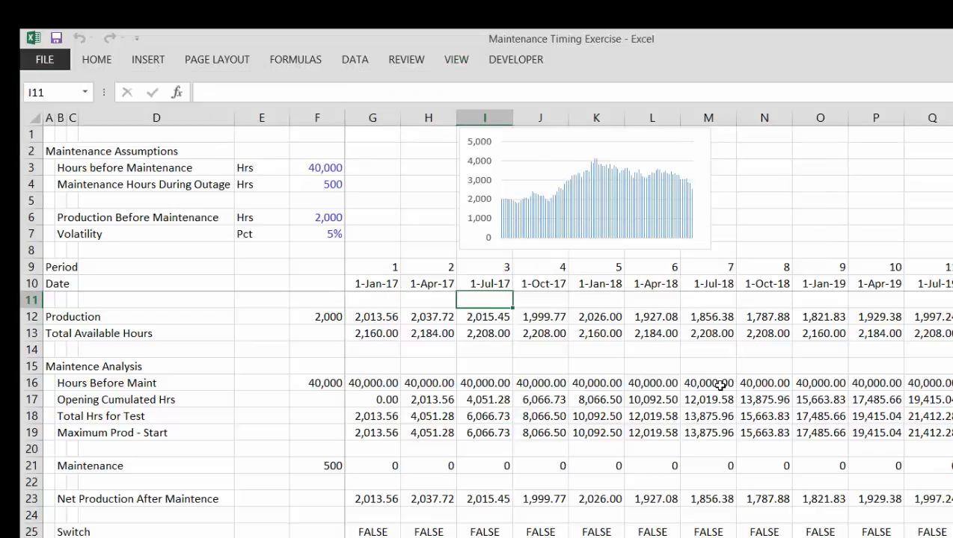
key(Right)
key(Right)
key(Right)
key(Right)
key(Right)
key(Right)
key(Right)
key(Right)
key(Right)
key(Right)
key(Right)
key(Right)
key(Right)
key(Right)
key(Right)
key(Right)
key(Right)
key(Right)
key(Right)
key(Right)
key(Left)
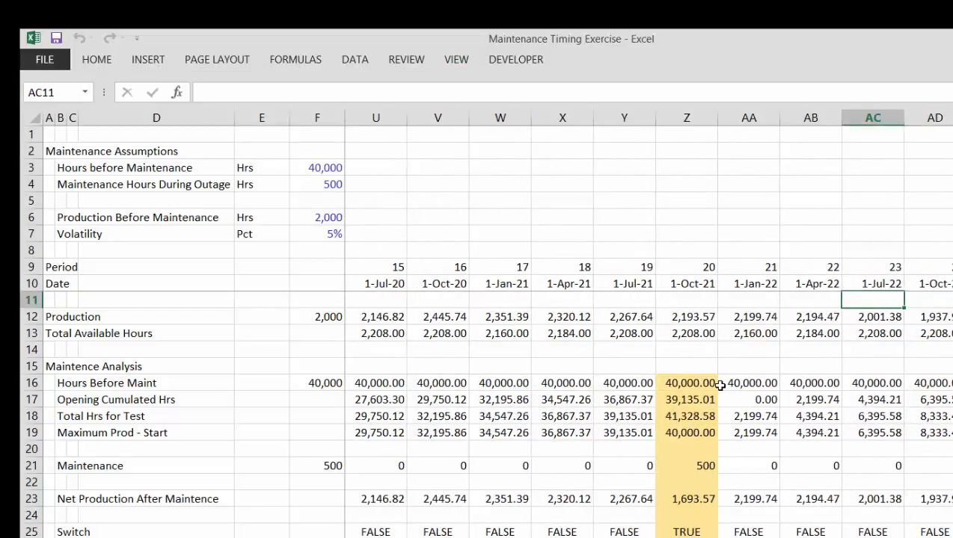
key(Left)
key(Left)
key(Down)
key(Down)
key(Down)
key(Down)
key(Down)
key(Down)
key(Down)
key(Down)
key(Down)
key(Down)
key(Down)
key(Down)
key(Down)
key(Down)
key(Down)
key(Down)
key(Down)
key(Down)
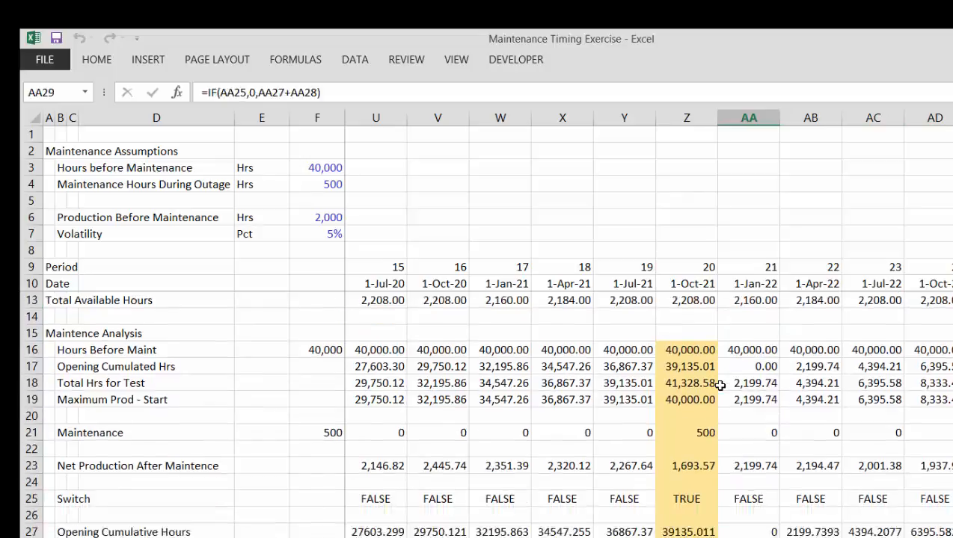
- Examine the Production formula for 1-Jan-22 and the opening rows of the maintenance analysis
key(Up)
key(Up)
key(Up)
key(Up)
key(Up)
key(Up)
key(Up)
key(Up)
key(Up)
key(Up)
key(Up)
key(Up)
key(Up)
key(Up)
key(Up)
key(Up)
key(Up)
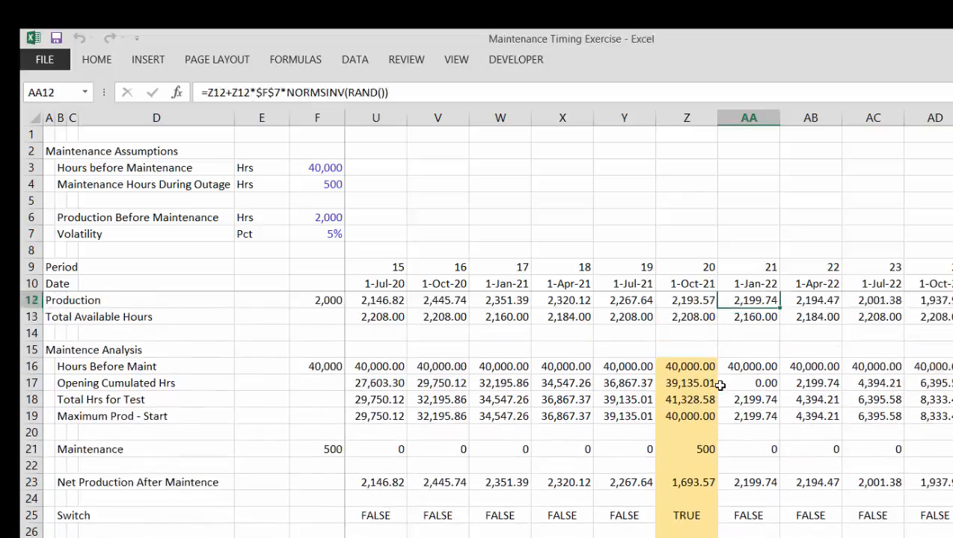
key(Up)
key(Up)
key(Up)
key(Down)
key(Down)
key(Down)
key(Down)
key(Down)
key(Down)
key(Down)
key(Left)
key(Left)
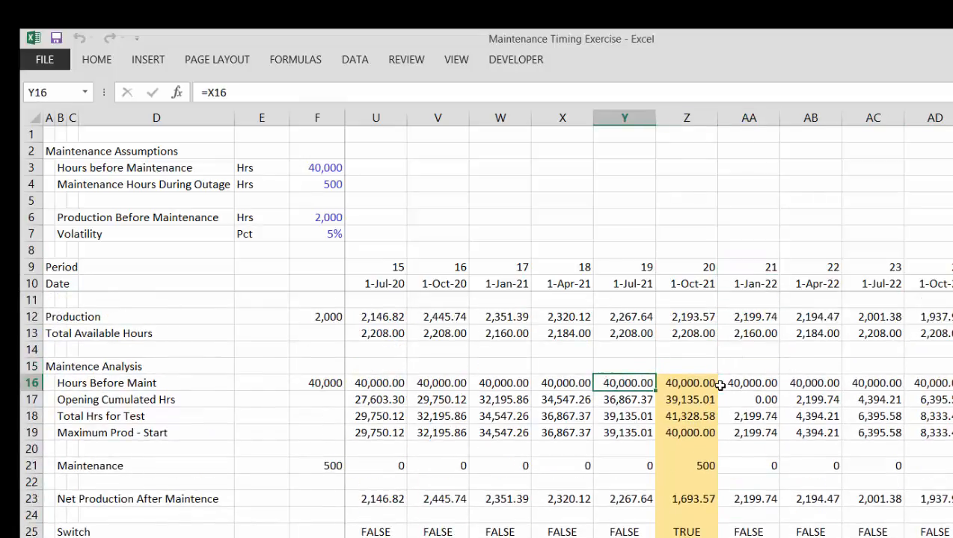
- Calculate available hours minus production for 1-Oct-21 in Z14 with =Z13-Z12
key(Up)
key(Up)
key(Right)
text(=)
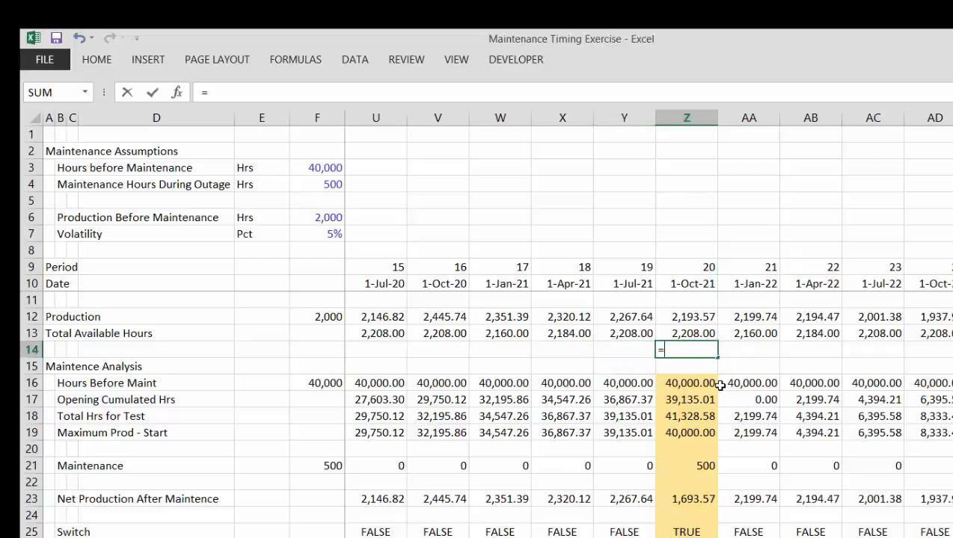
key(Up)
text(-)
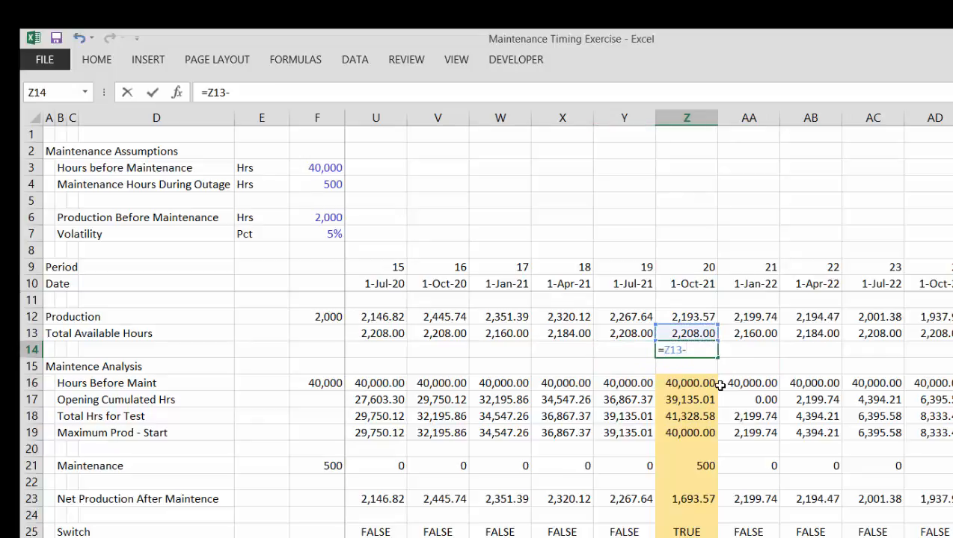
key(Up)
key(Up)
key(Return)
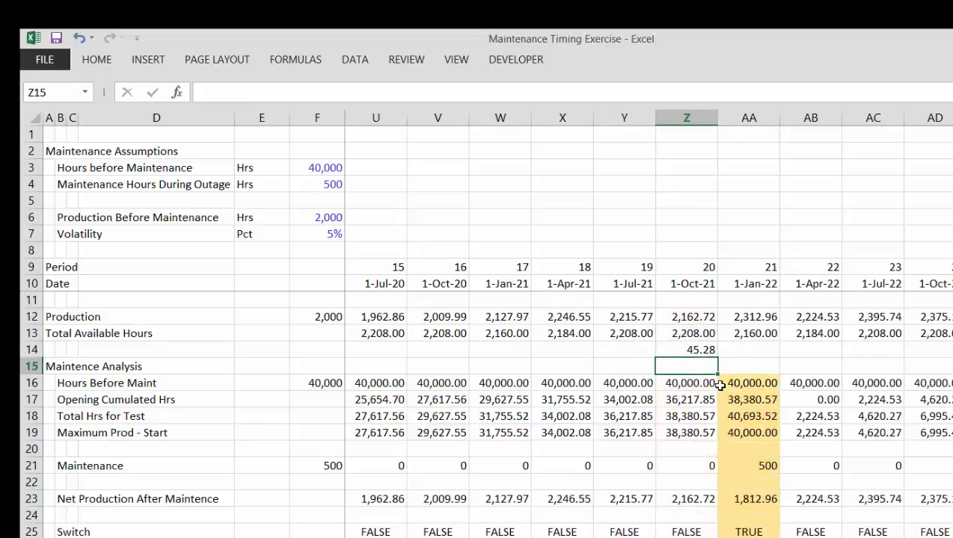
- Clear the trial calculation from cell Z14
key(Up)
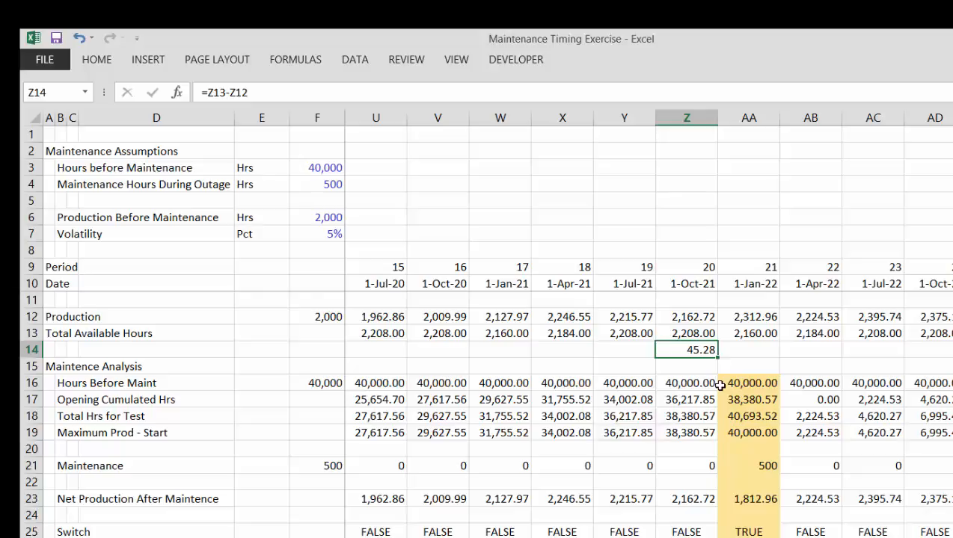
key(Delete)
key(Left)
key(Right)
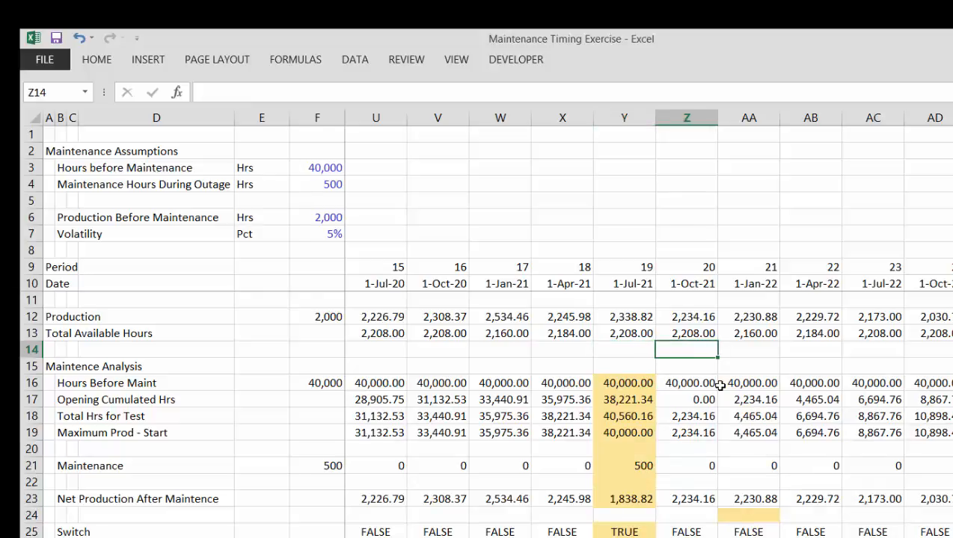
- Examine the Total Hrs for Test and Maintenance formulas in the highlighted 1-Jul-21 column
key(ctrl+Page_Down)
key(ctrl+Page_Up)
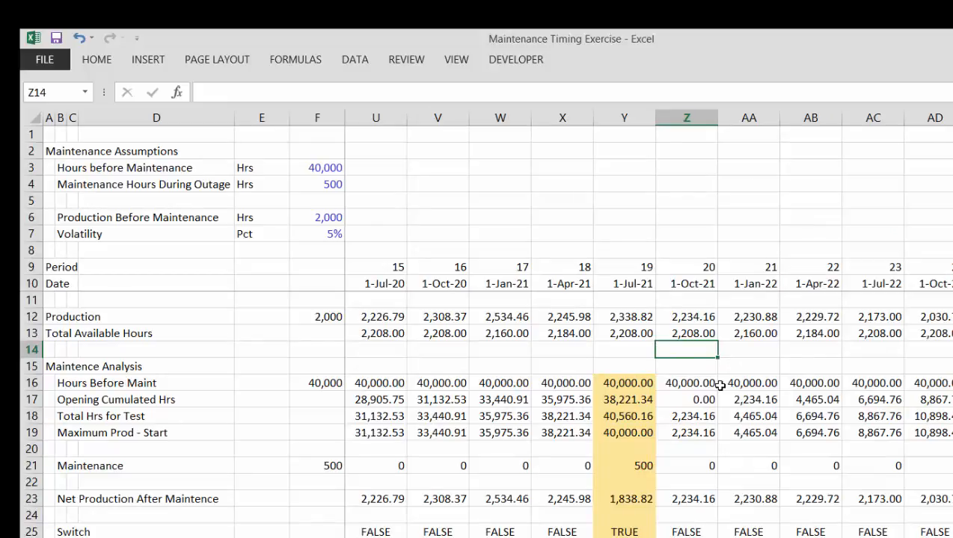
key(Down)
key(Down)
key(Down)
key(Down)
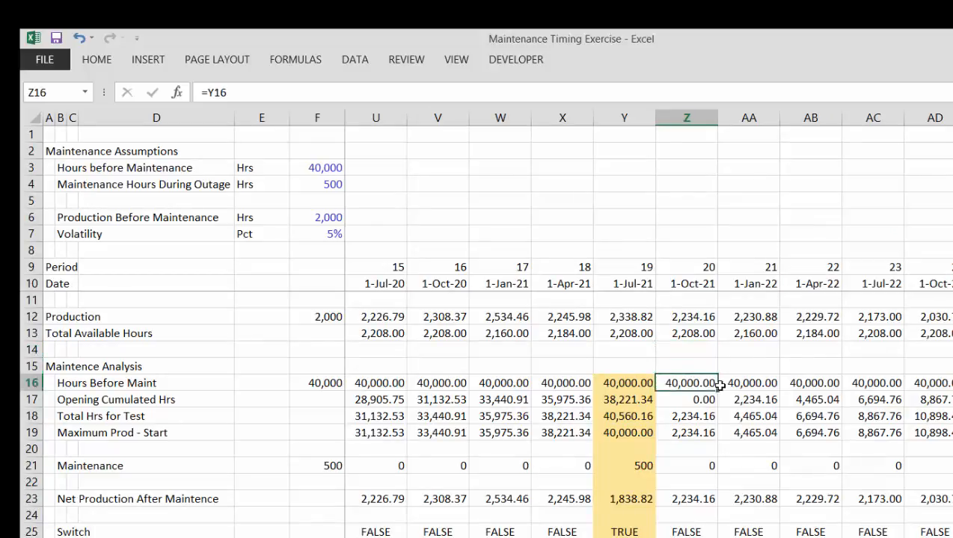
key(Left)
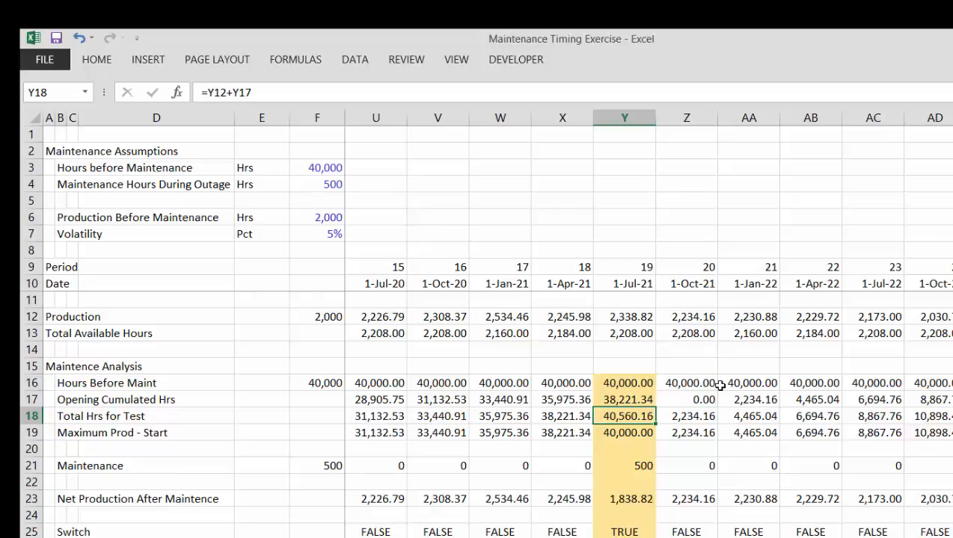
key(Down)
key(Down)
key(Down)
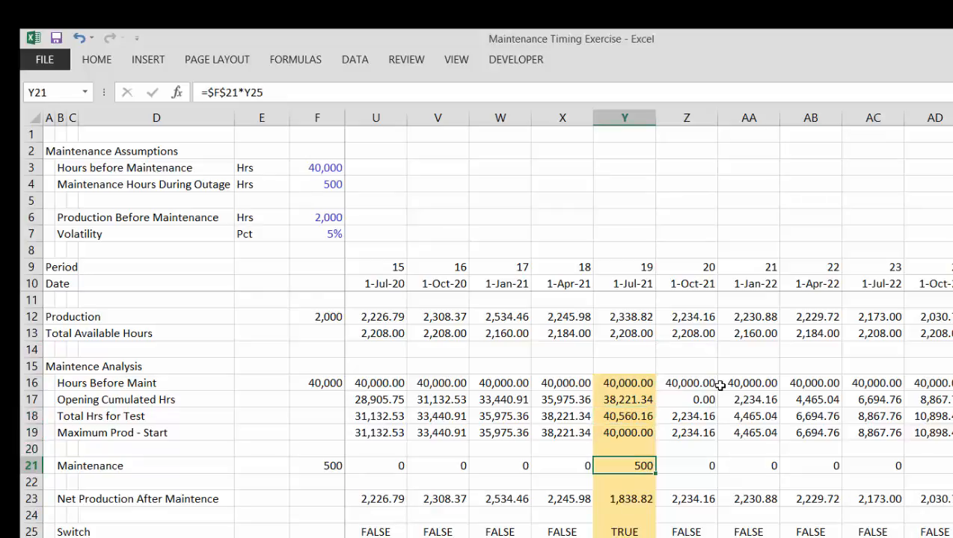
key(Up)
key(Up)
key(Up)
key(Down)
key(Down)
key(Down)
- Rename the Maintenance row label in B21 to "Required Maintenance"
key(Left)
key(Left)
key(Left)
key(Left)
key(Left)
key(Left)
key(Left)
key(Left)
key(Left)
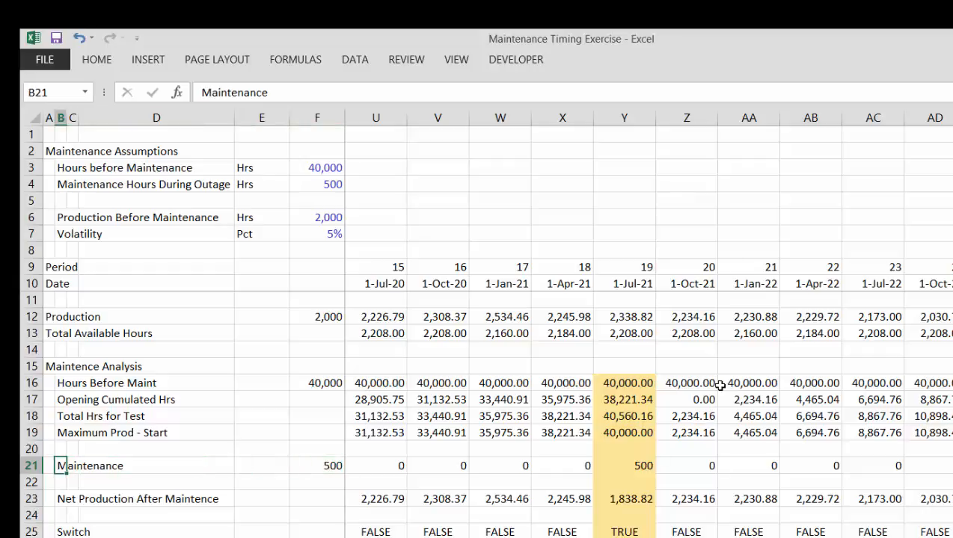
text(Require)
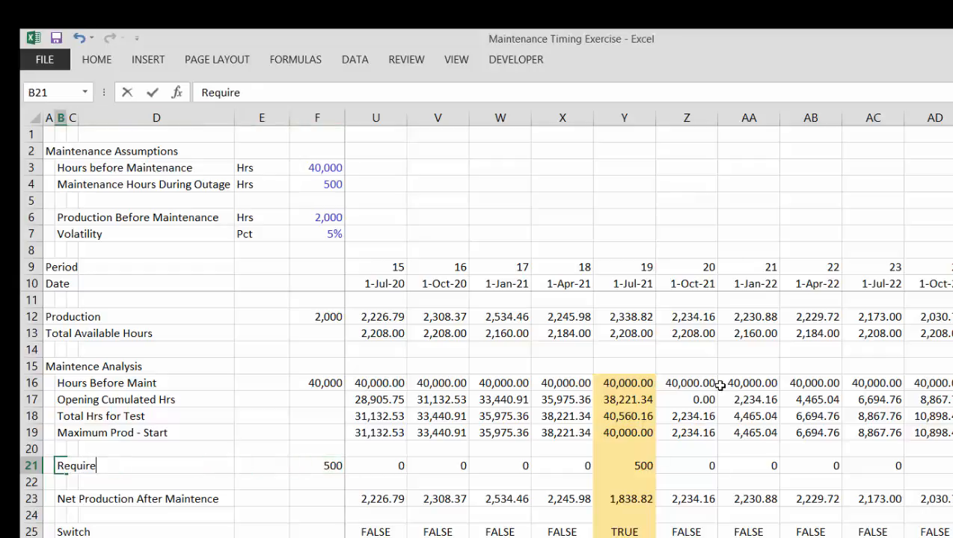
text(d Main)
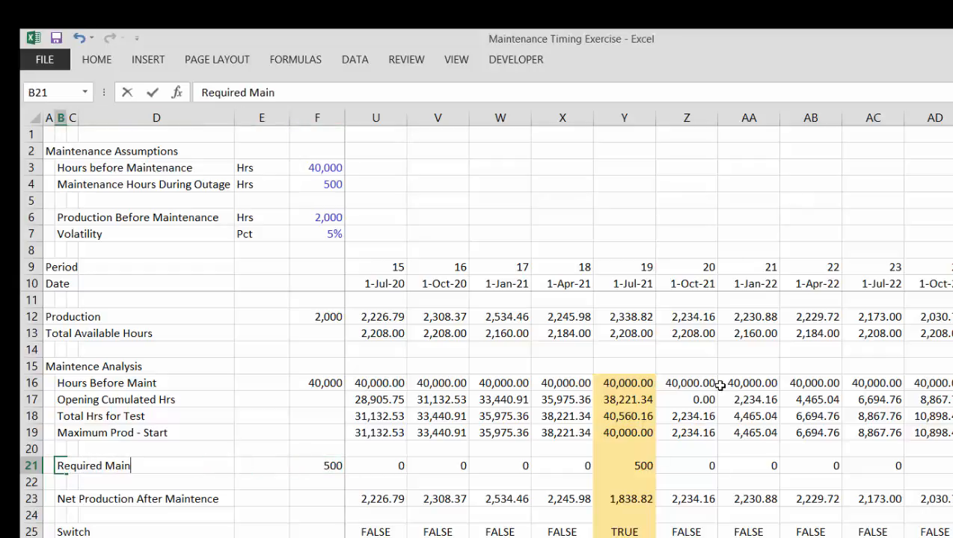
text(tenance)
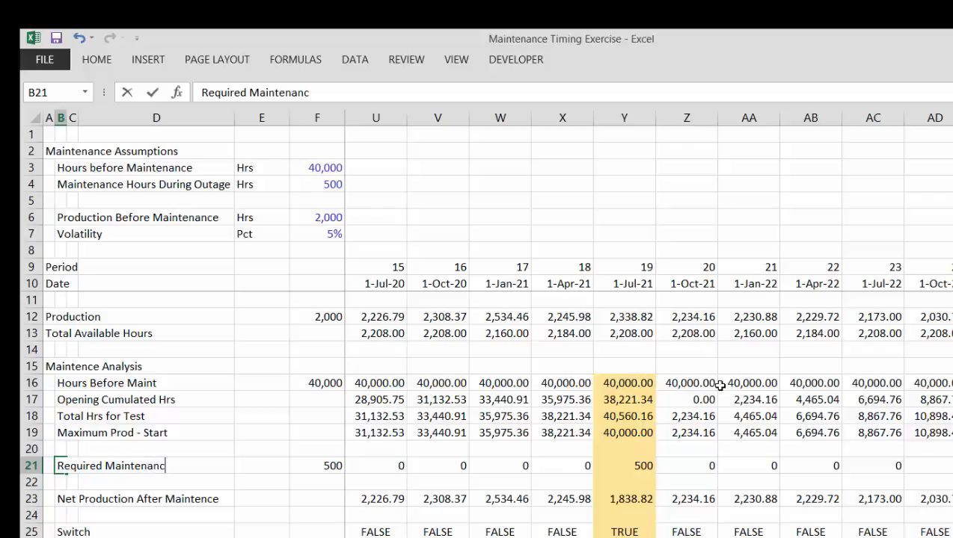
key(Return)
- Insert two blank rows directly below the Required Maintenance row
key(shift+space)
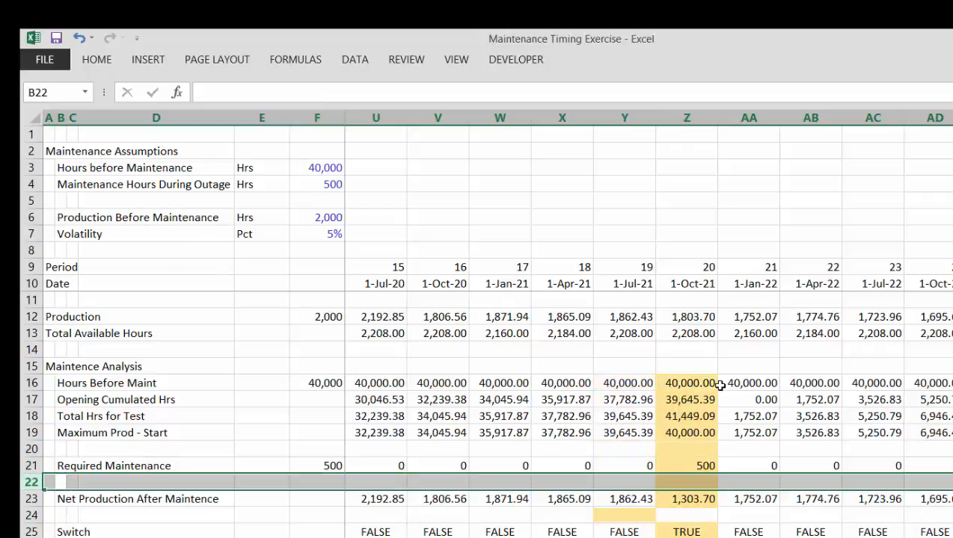
key(ctrl+shift+plus)
key(Left)
key(Right)
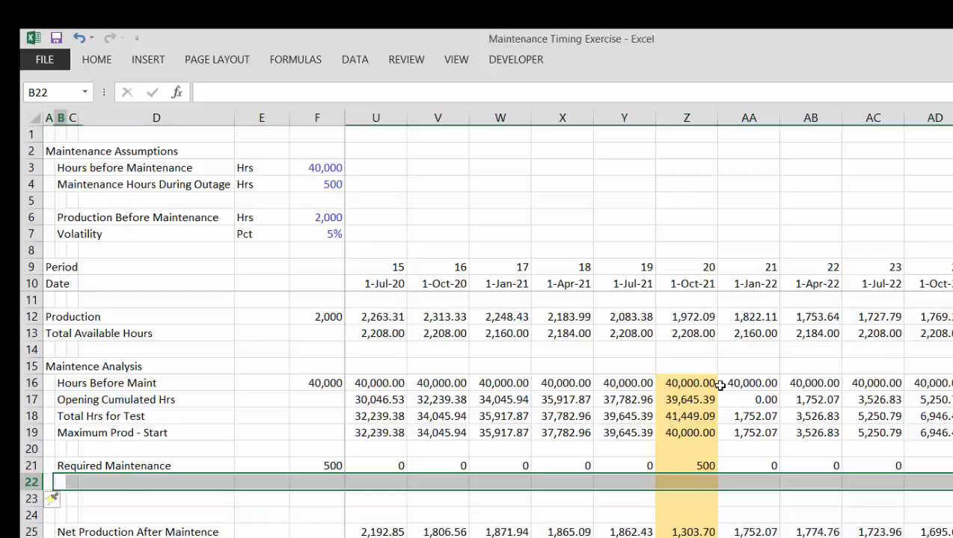
key(Left)
key(Right)
key(Left)
key(Right)
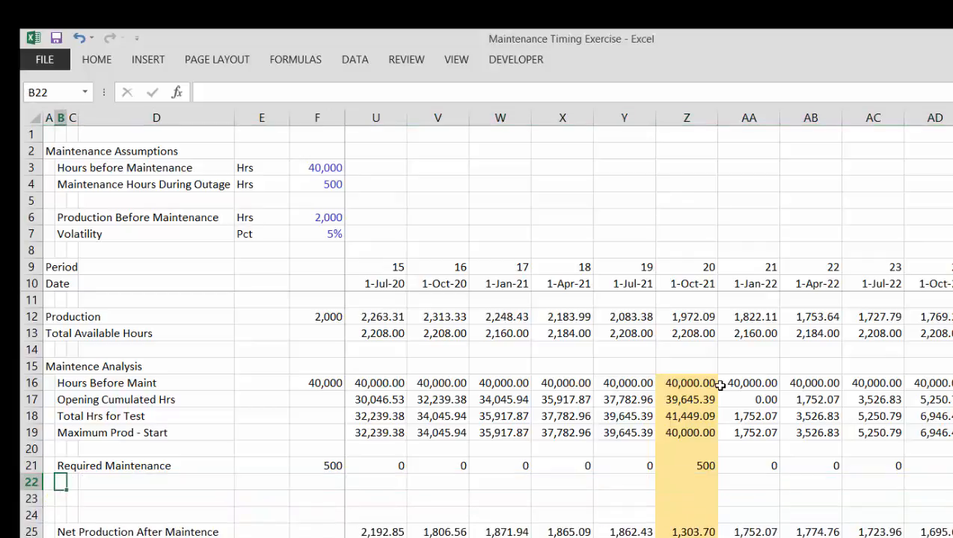
- Label the new row in B22 "Production Before Maintenacne"
text(Produ)
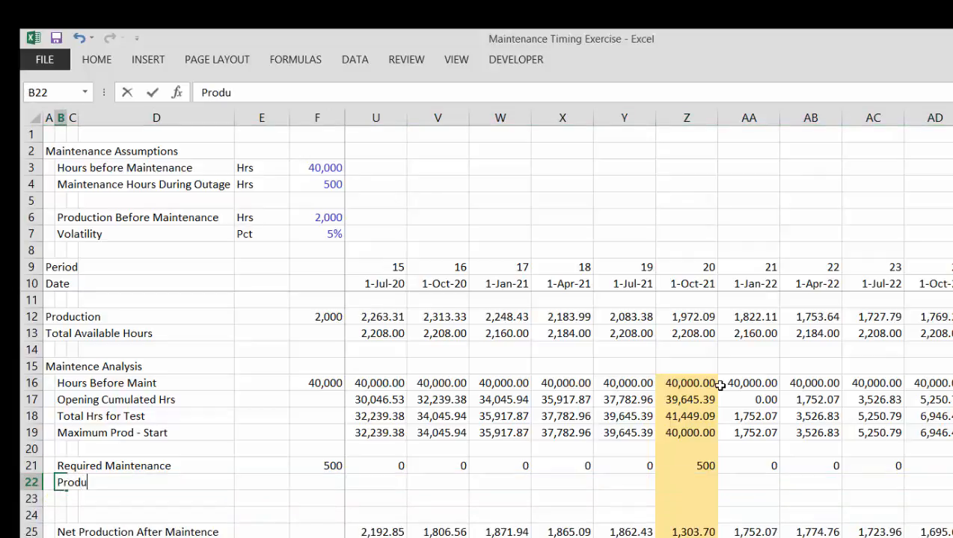
text(ction Be)
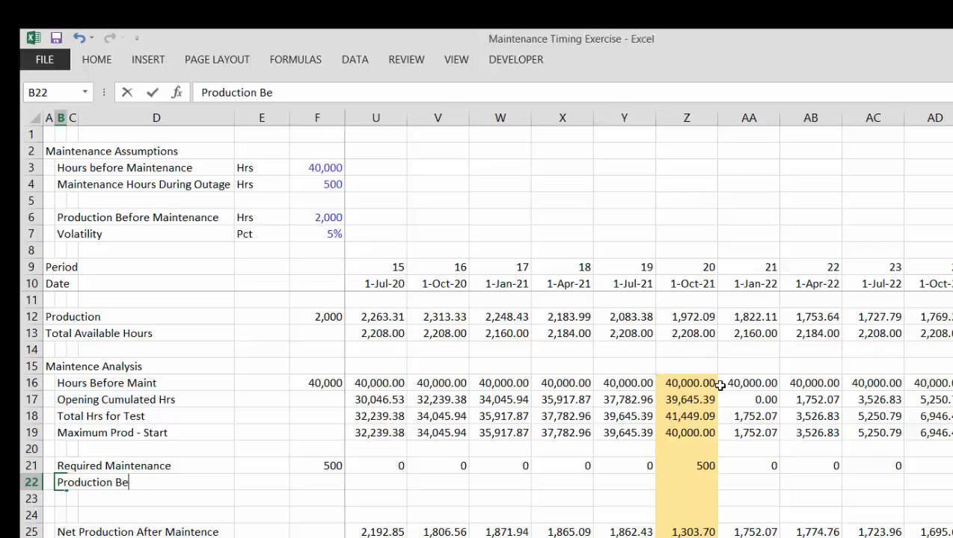
text(fore Mainten)
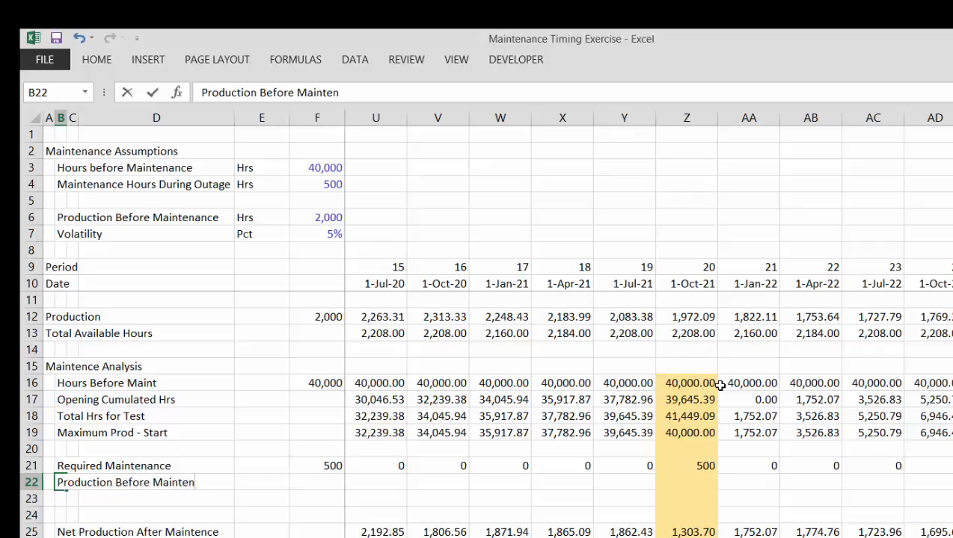
text(acne)
key(Return)
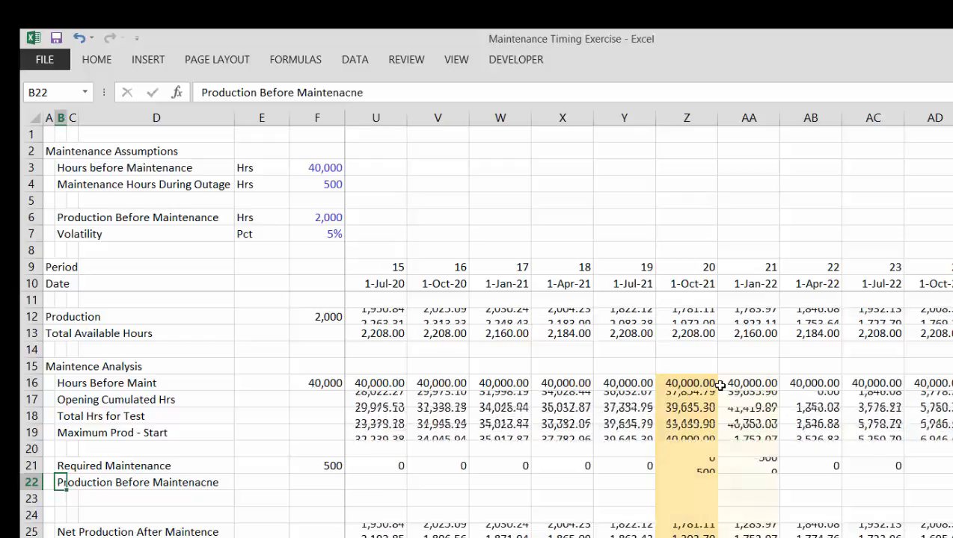
key(Up)
key(Right)
key(Right)
key(Right)
key(Right)
key(Right)
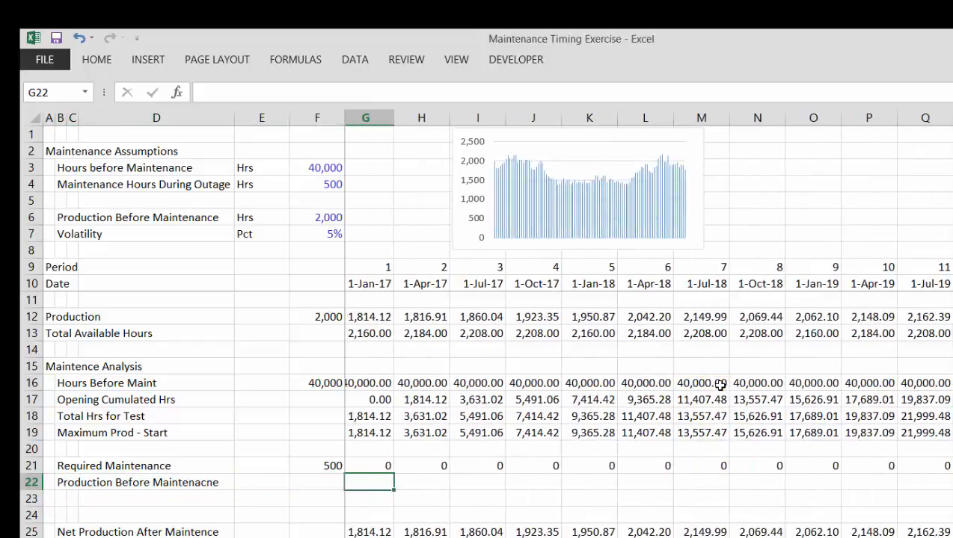
text(=)
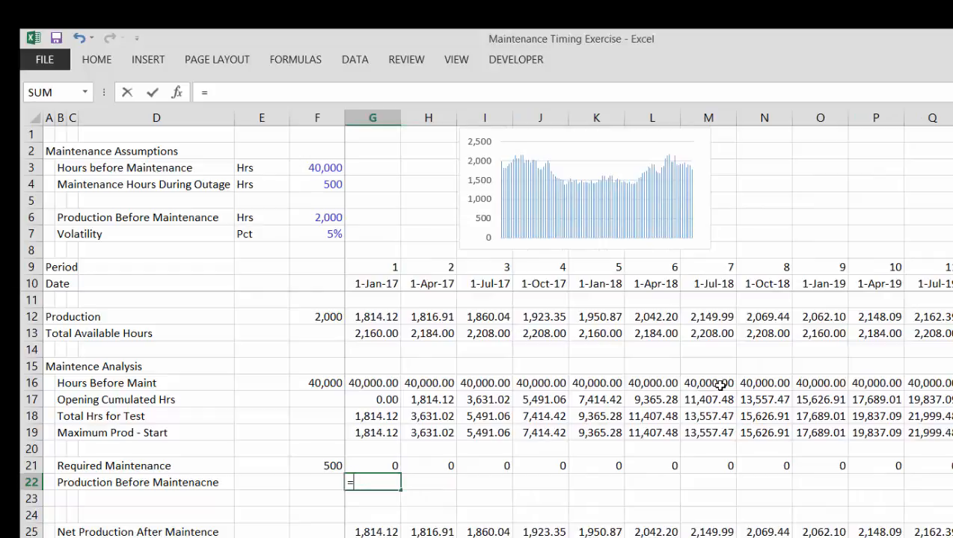
key(Up)
key(Up)
key(Up)
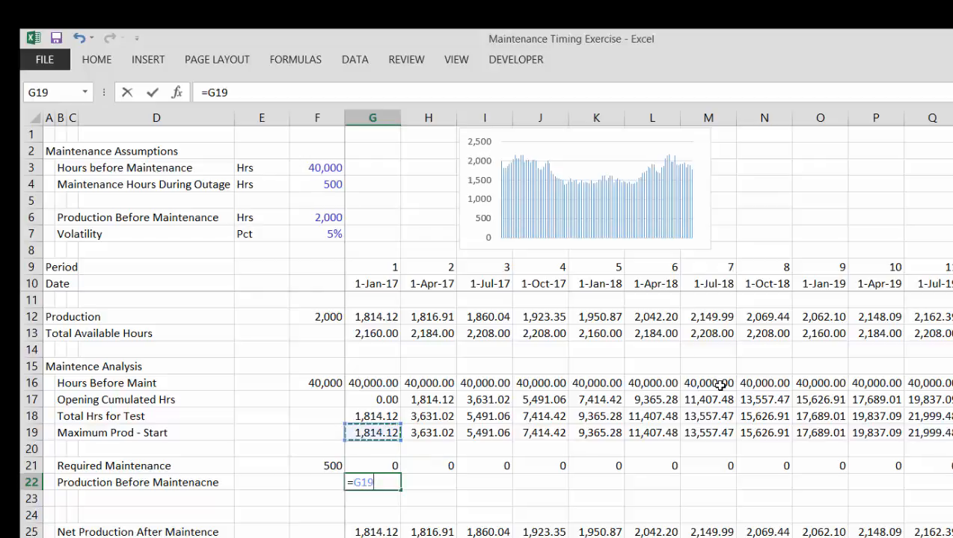
key(Escape)
- Enter =AA18-AA19 in AA22 to subtract Maximum Prod - Start from Total Hrs for Test for 1-Jan-22
key(Right)
key(Right)
key(Right)
key(Right)
key(Right)
key(Right)
key(Right)
key(Right)
key(Right)
key(Right)
key(Right)
key(Right)
key(Right)
key(Right)
key(Right)
key(Right)
key(Right)
key(Right)
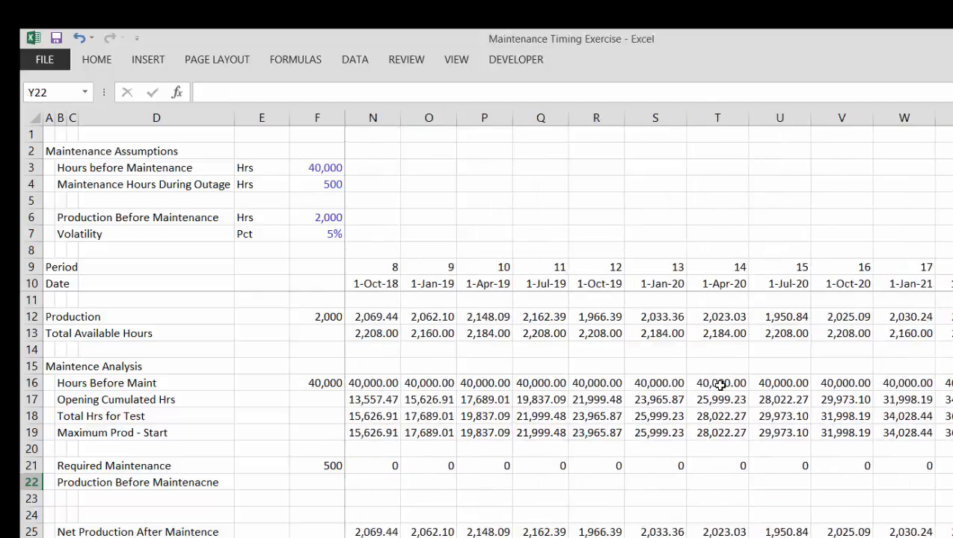
key(Right)
key(Right)
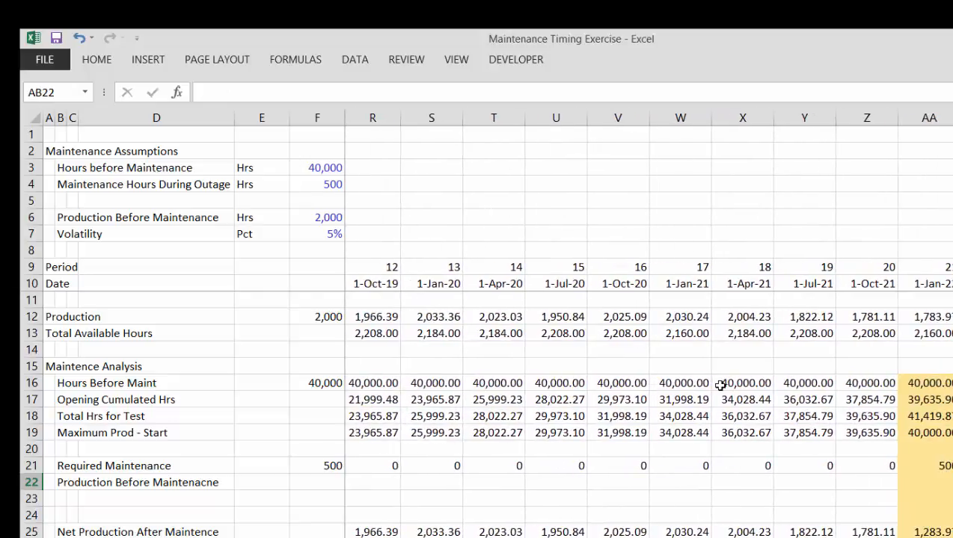
text(=)
key(Up)
key(Up)
key(Up)
key(Up)
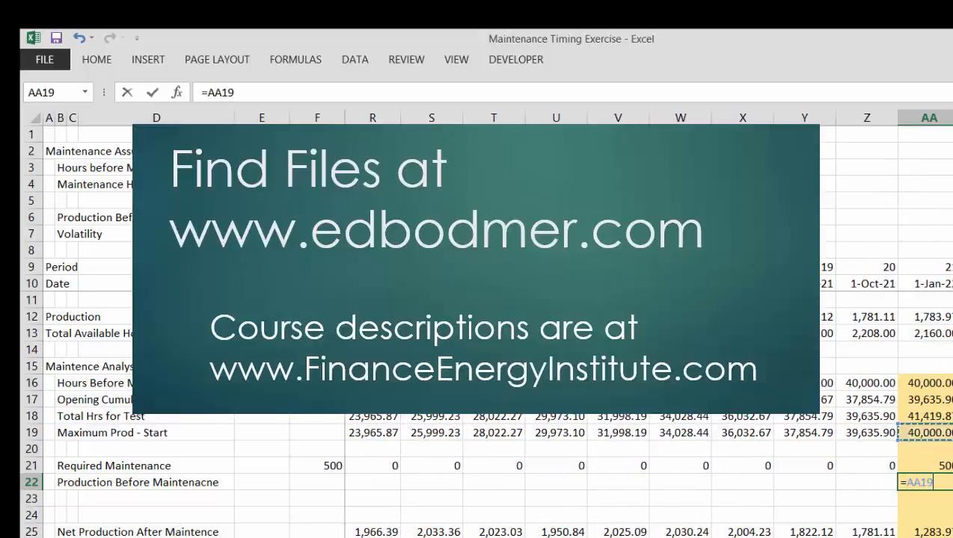
text(-)
key(Up)
key(Up)
key(Up)
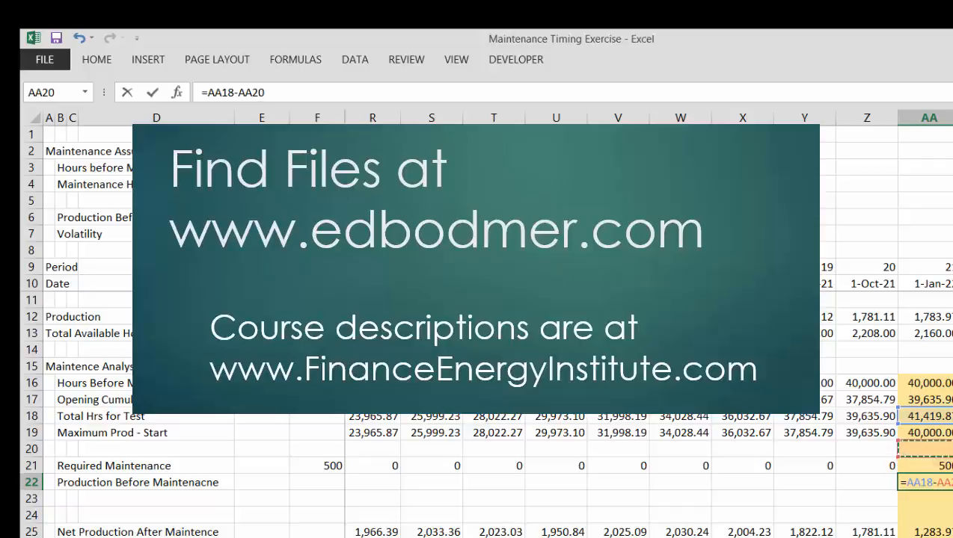
key(ctrl+Return)
key(Down)
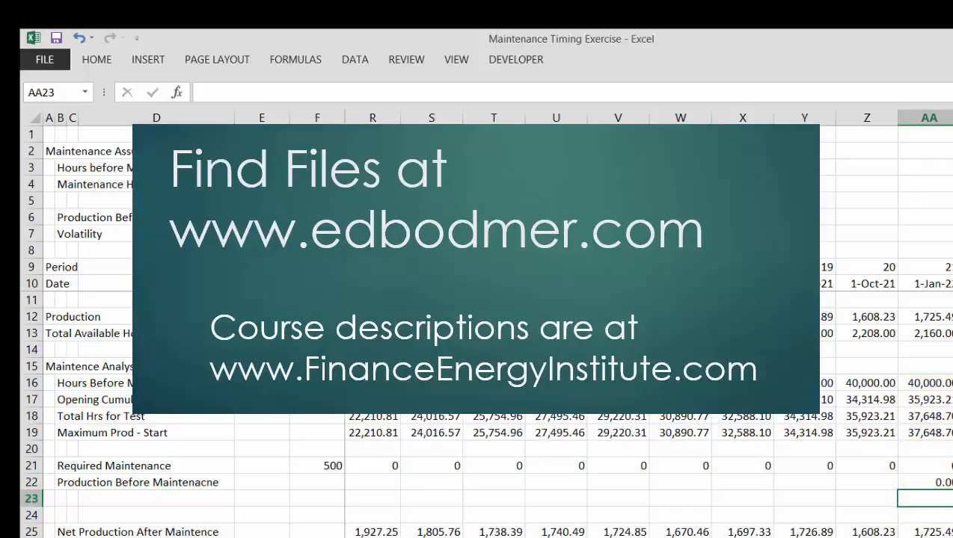
- Copy the AA22 formula into G22, the first period of the same row
key(Up)
key(ctrl+c)
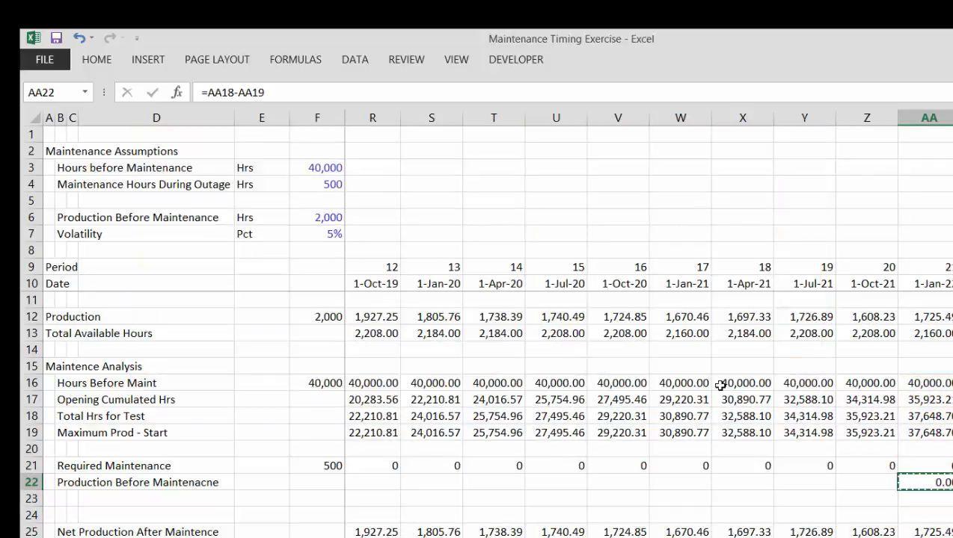
key(Left)
key(Home)
key(Right)
key(Right)
key(Right)
key(Right)
key(Right)
key(Right)
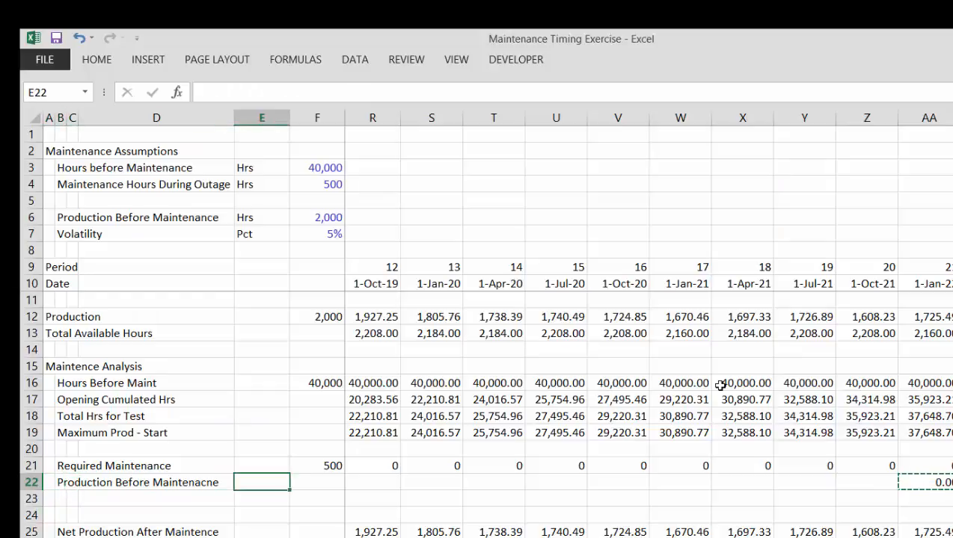
key(ctrl+v)
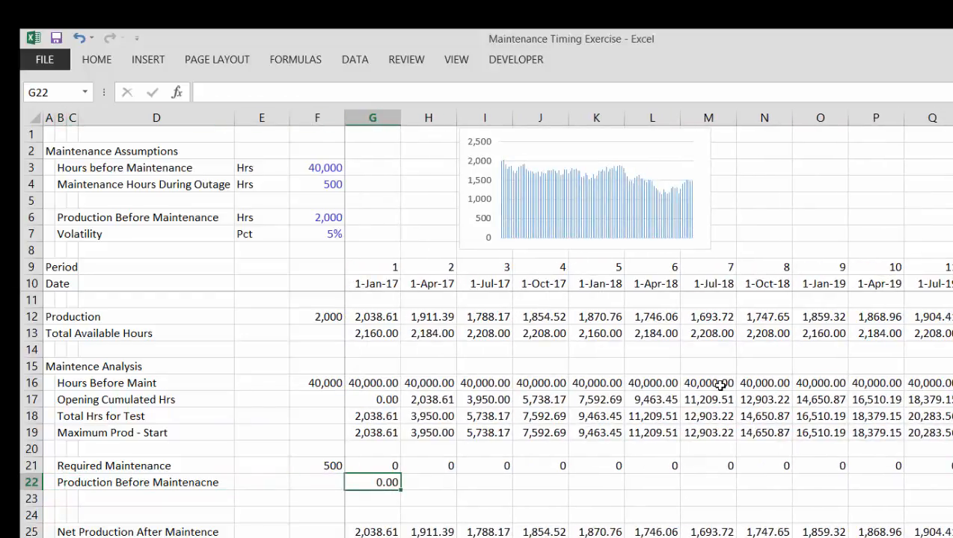
- Paste the copied formula across row 22 from G22 through the remaining periods
key(Left)
key(Left)
key(Right)
key(Right)
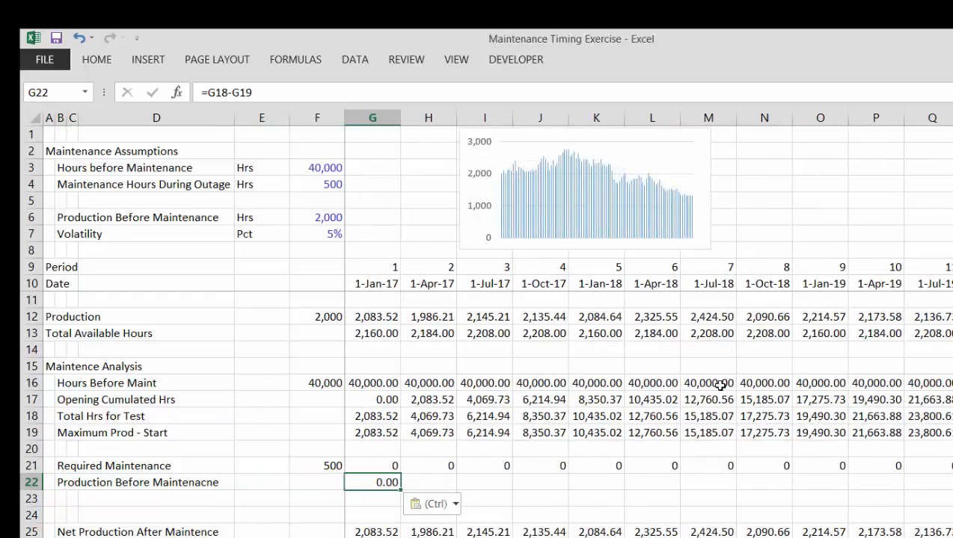
key(ctrl+shift+Right)
key(ctrl+v)
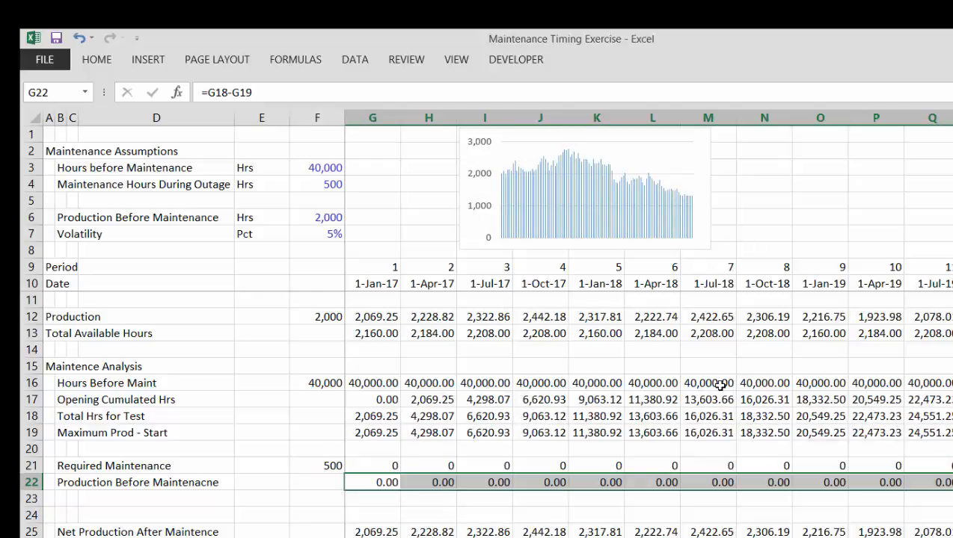
- Examine the Production Before Maintenacne values in row 22 up to the first highlighted maintenance period
key(Right)
key(Right)
key(Right)
key(Right)
key(Right)
key(Right)
key(Right)
key(Right)
key(Right)
key(Right)
key(Right)
key(Right)
key(Right)
key(Right)
key(Right)
key(Right)
key(Right)
key(Right)
key(Right)
key(Right)
key(Right)
key(Right)
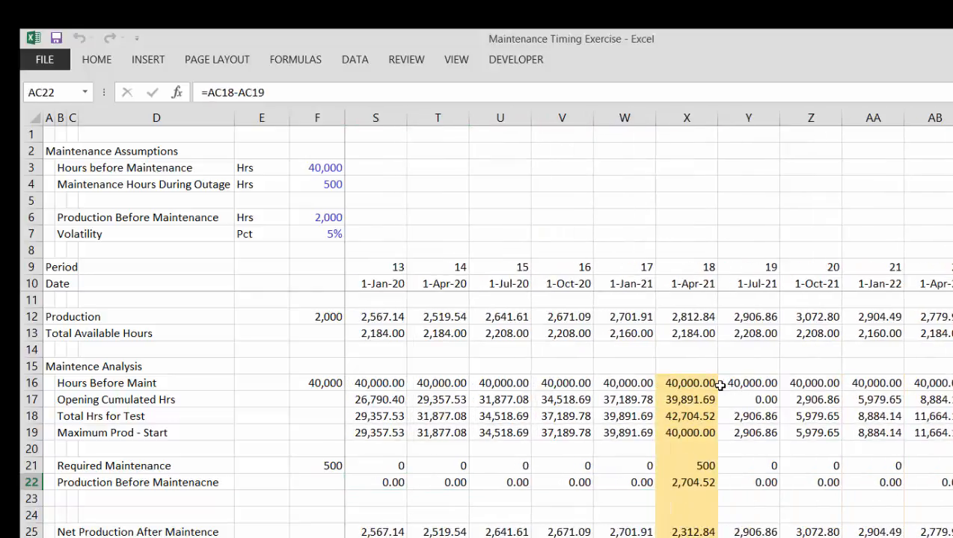
key(Left)
key(Left)
key(Left)
key(Left)
key(Left)
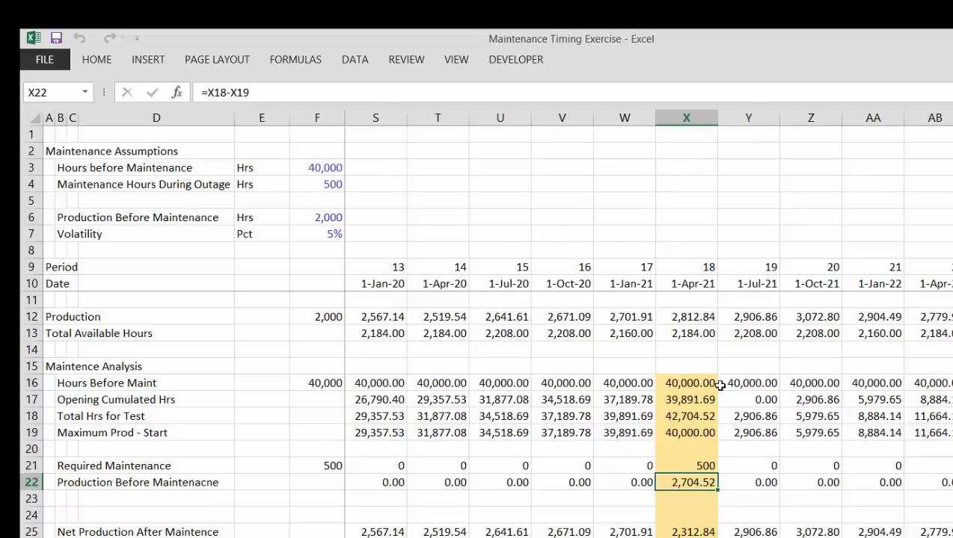
- Label B23 "Hrs Available for Maintenance This Period" and widen column D to fit the label
key(Down)
key(ctrl+Left)
key(Right)
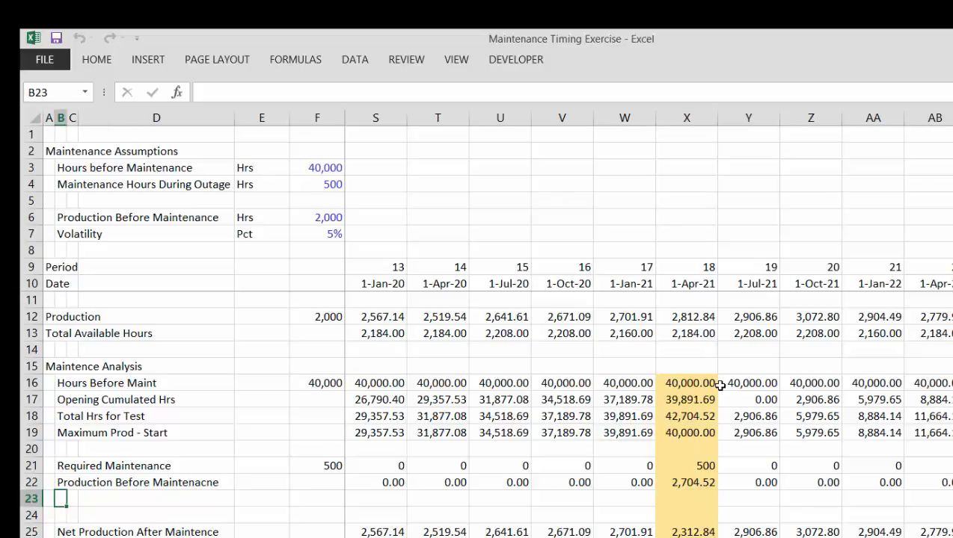
text(Hrs)
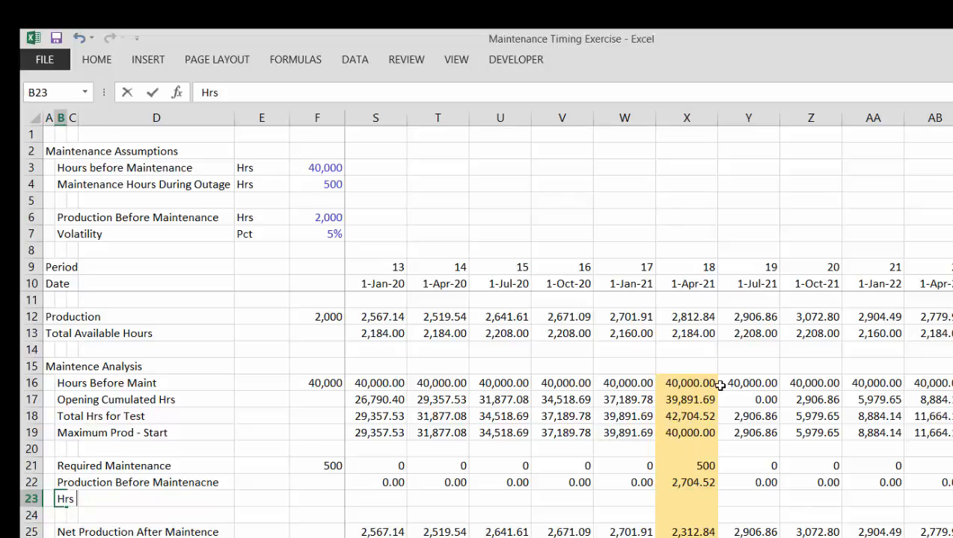
text( Aba)
key(BackSpace)
key(BackSpace)
text(vailable for )
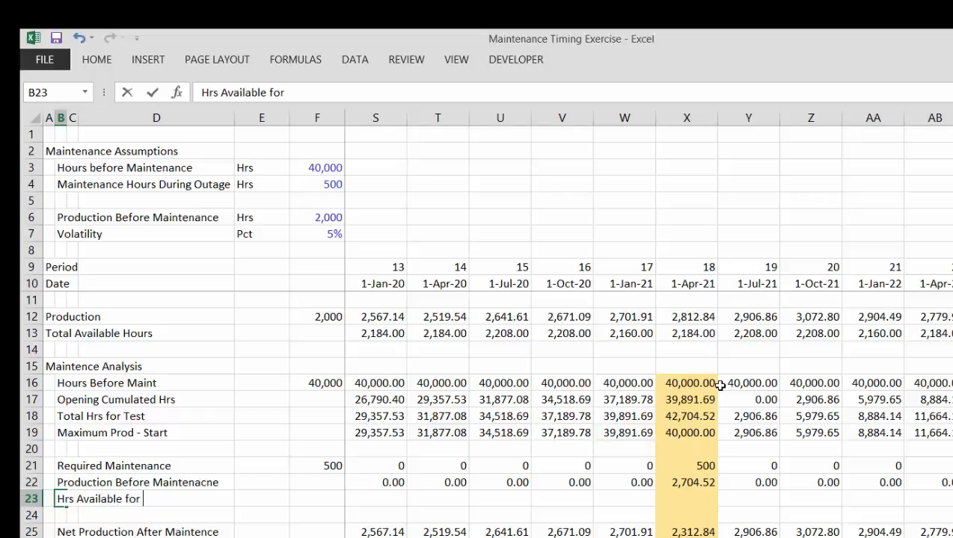
text(Maintenance)
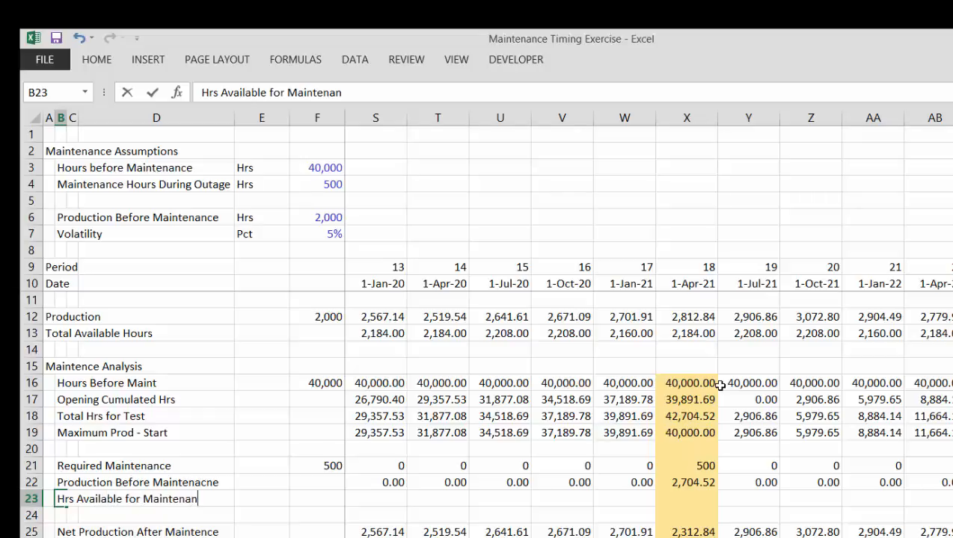
key(BackSpace)
key(BackSpace)
text(This Period)
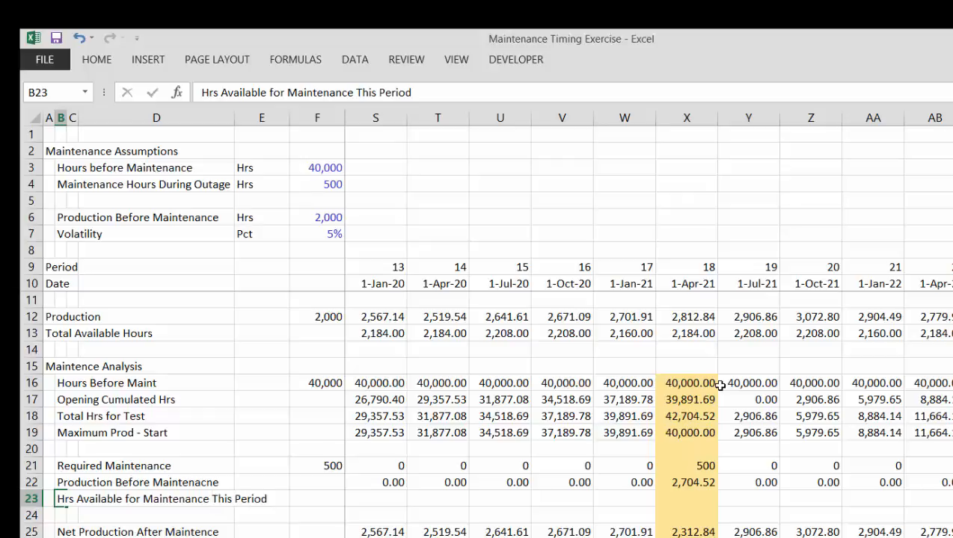
key(Return)
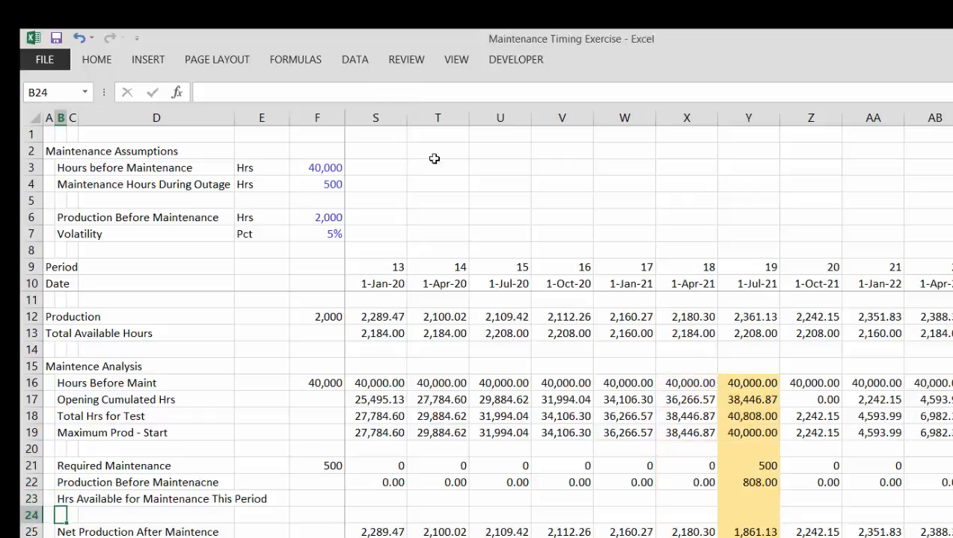
drag(234, 119, 281, 122)
- Enter =G13-G22 in G23 to subtract Production Before Maintenacne from Total Available Hours in the first period
key(Up)
key(Right)
key(Right)
key(Right)
key(Right)
key(Right)
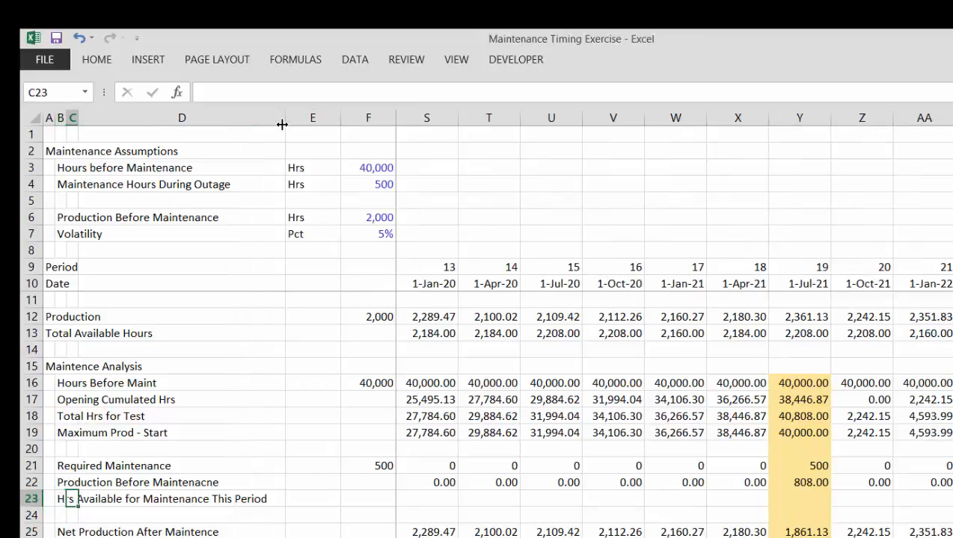
text(=)
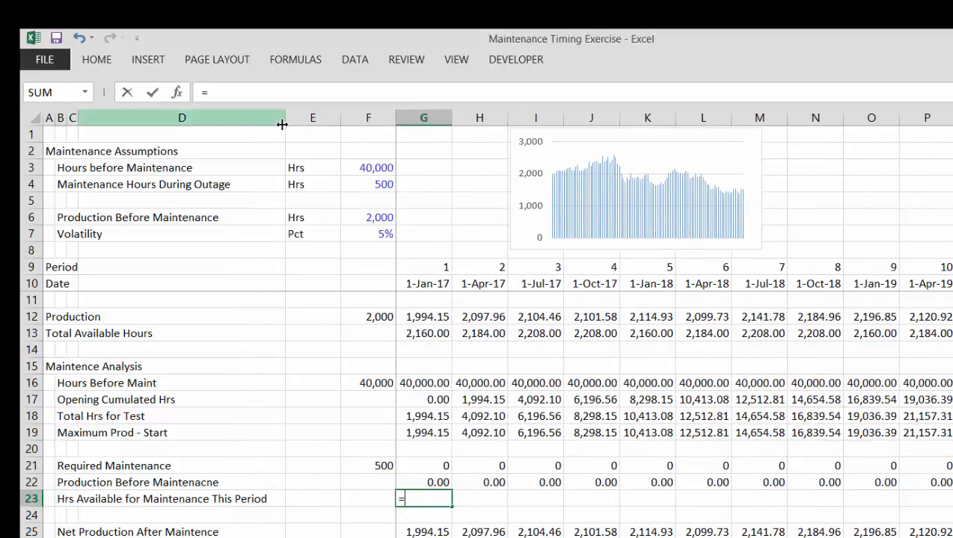
click(435, 336)
text(-)
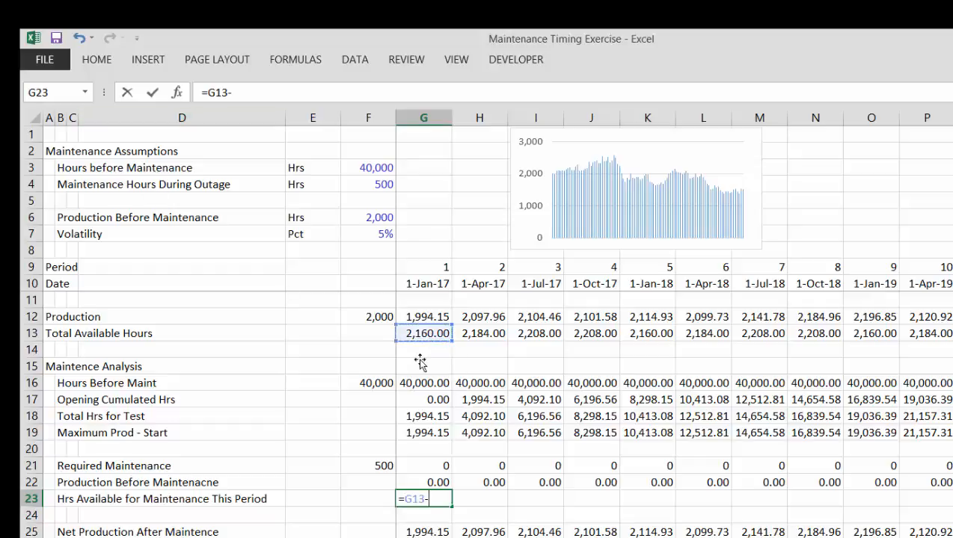
click(435, 480)
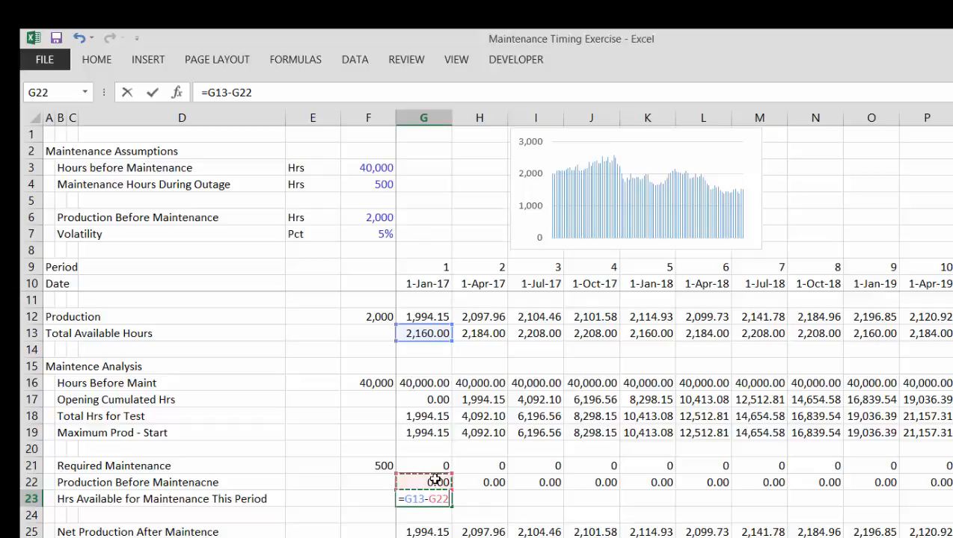
key(Return)
key(Up)
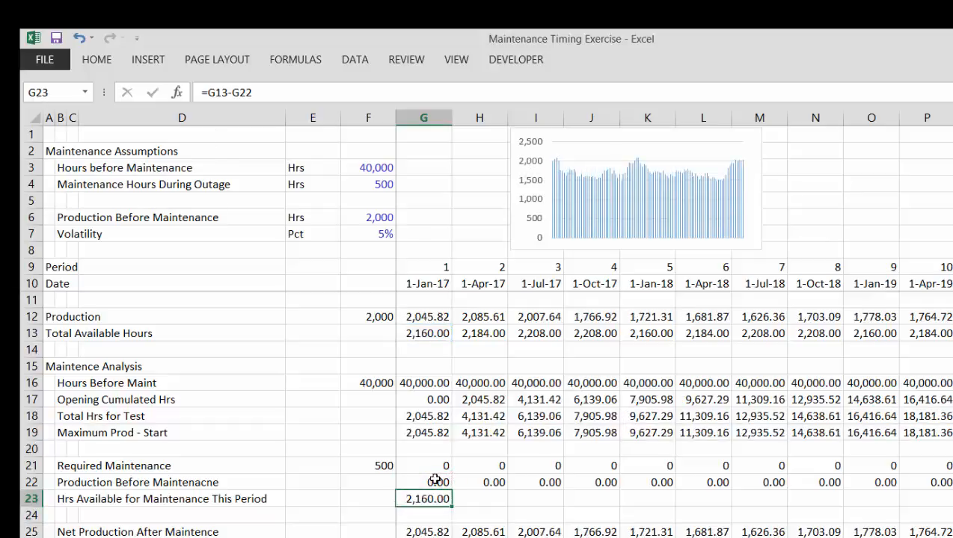
- Change the G23 formula to =(G13-G22)*G27 so the available hours are multiplied by the maintenance switch
key(F2)
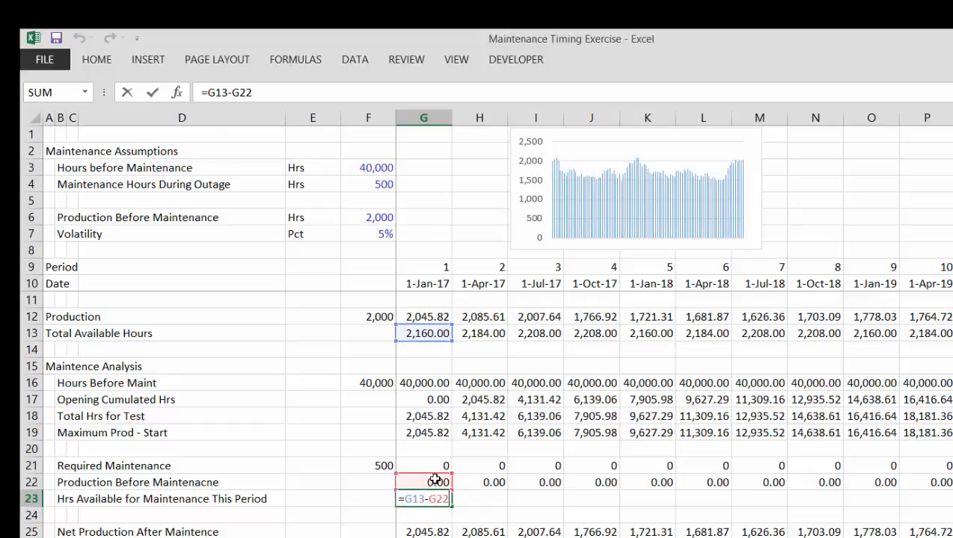
text(()
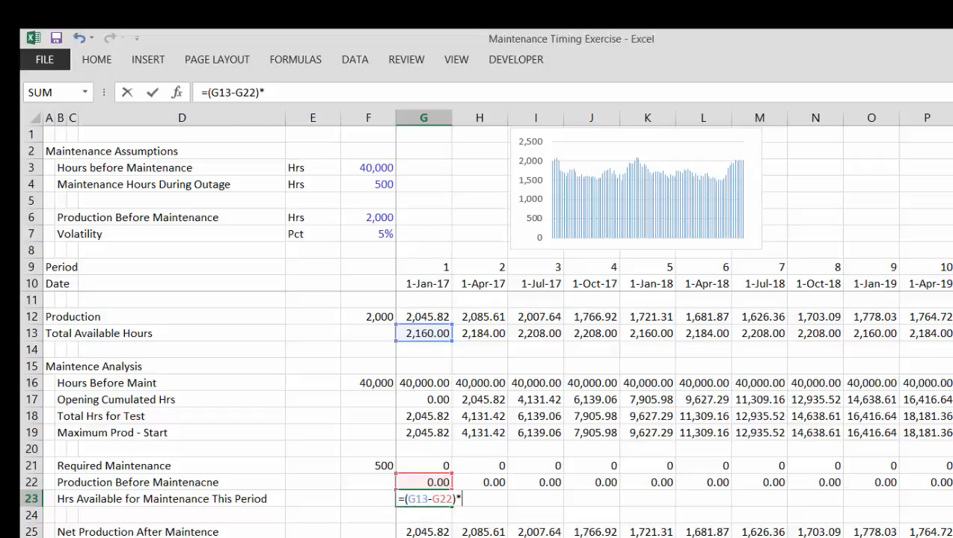
key(Down)
key(Down)
key(Down)
key(Down)
key(Return)
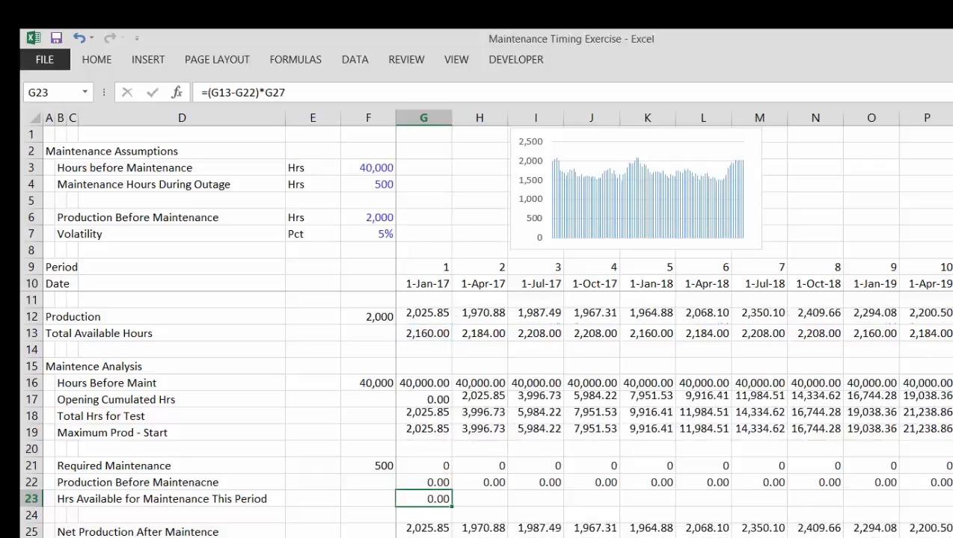
- Fill the G23 formula across row 23 through the remaining periods
key(Down)
key(Up)
key(Up)
key(Up)
key(Down)
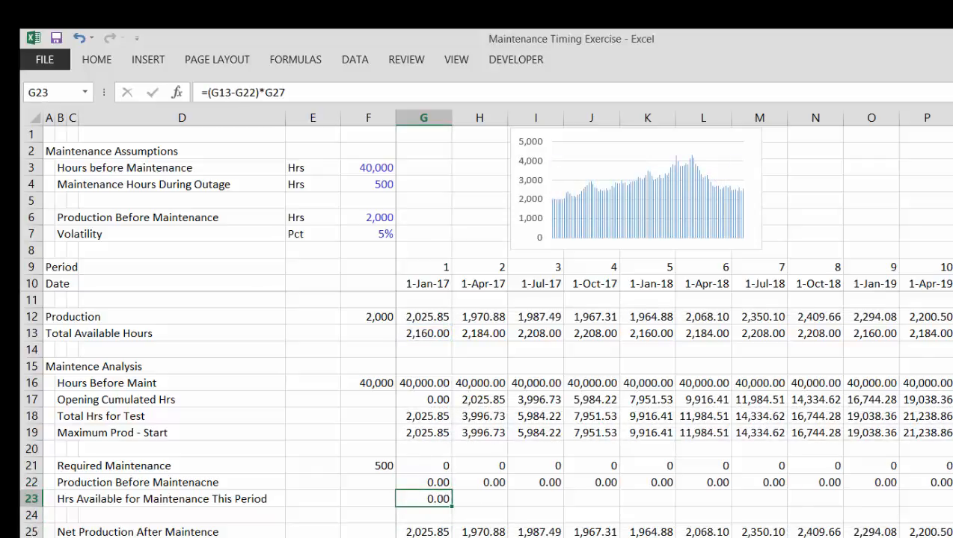
key(ctrl+shift+r)
- Examine the hours available for maintenance in row 23 at the first highlighted maintenance period, 1-Jul-21
key(Right)
key(Right)
key(Right)
key(Right)
key(Right)
key(Right)
key(Right)
key(Right)
key(Right)
key(Right)
key(Right)
key(Right)
key(Right)
key(Right)
key(Right)
key(Right)
key(Right)
key(Right)
key(Right)
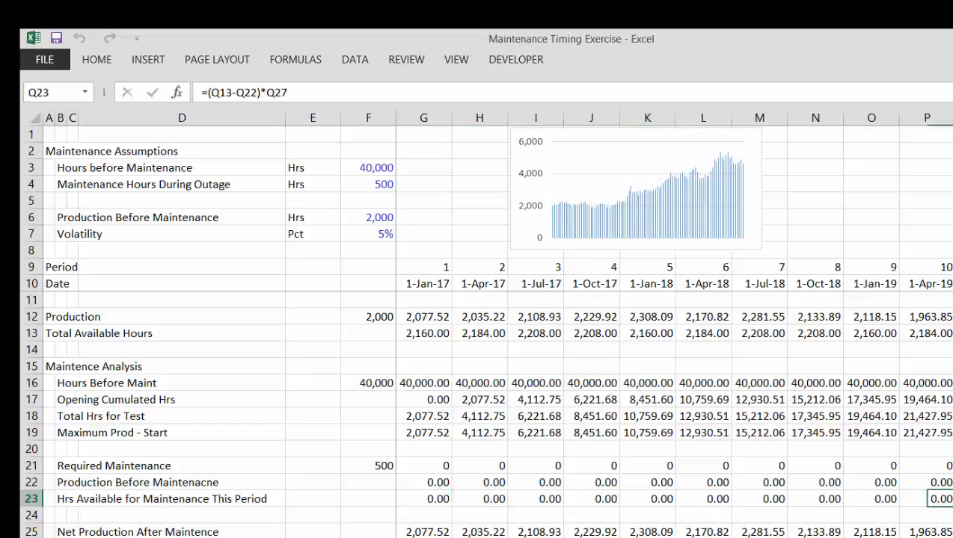
key(Right)
key(Right)
key(Right)
key(Right)
key(Left)
key(Left)
key(Left)
key(Left)
key(Left)
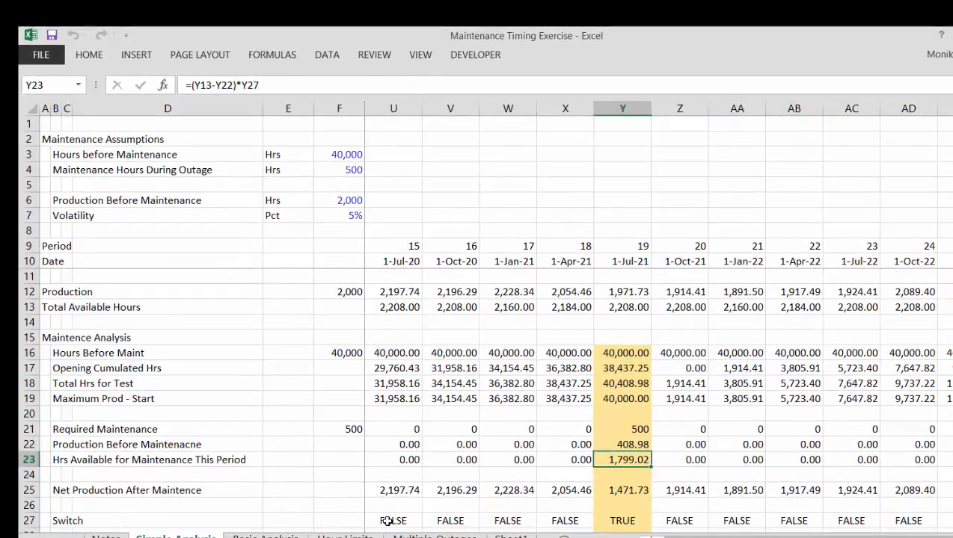
key(Up)
key(Down)
key(Down)
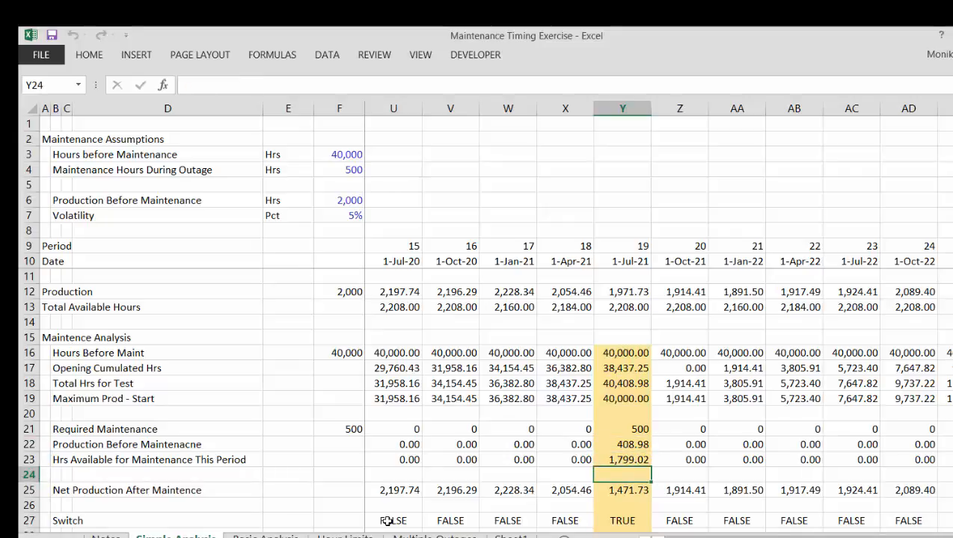
- Check the available hours in AS23 against the required maintenance for the second highlighted period, 1-Jul-26
key(Right)
key(Right)
key(Right)
key(Right)
key(Right)
key(Right)
key(Right)
key(Right)
key(Right)
key(Right)
key(Right)
key(Right)
key(Right)
key(Right)
key(Right)
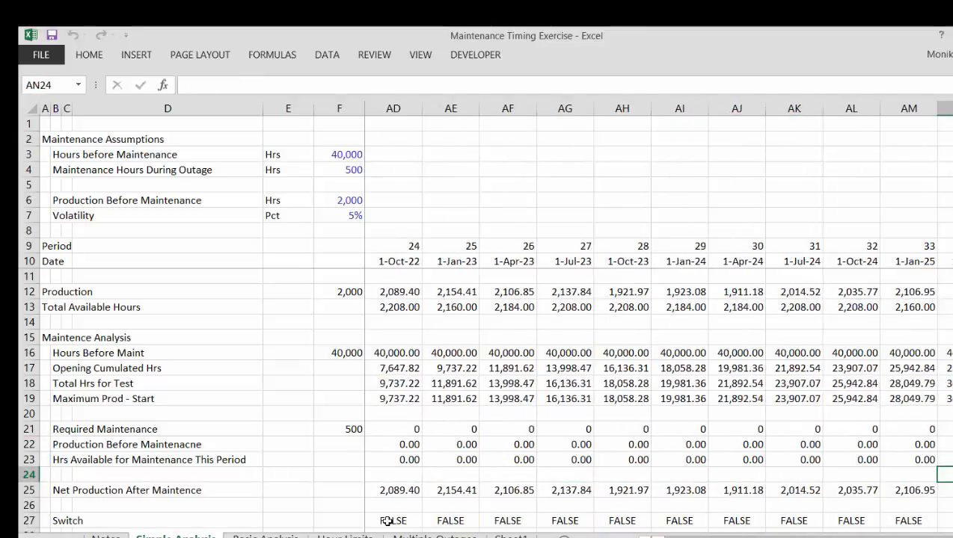
key(Right)
key(Right)
key(Right)
key(Right)
key(Right)
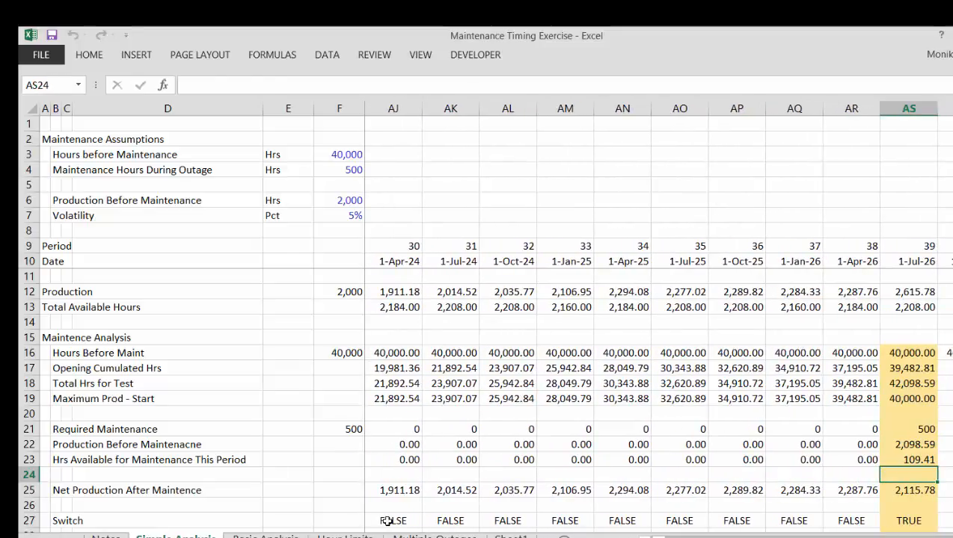
key(Up)
key(Right)
key(Right)
key(Left)
key(Left)
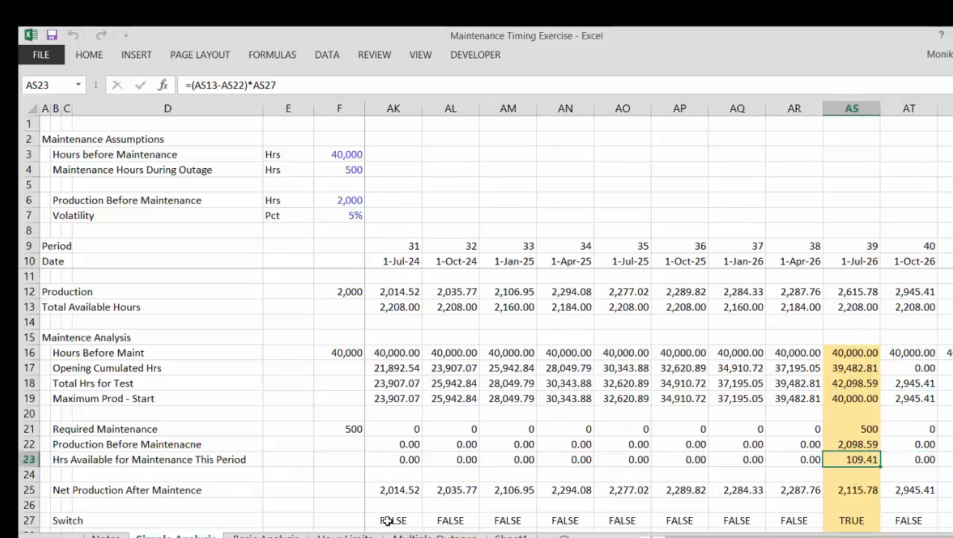
- Review row 23 from 1-Jul-26 through 1-Oct-32, comparing available and required maintenance hours in the highlighted maintenance periods
key(Right)
key(Right)
key(Right)
key(Right)
key(Right)
key(Right)
key(Right)
key(Right)
key(Right)
key(Right)
key(Right)
key(Right)
key(Right)
key(Right)
key(Right)
key(Right)
key(Right)
key(Right)
key(Right)
key(Right)
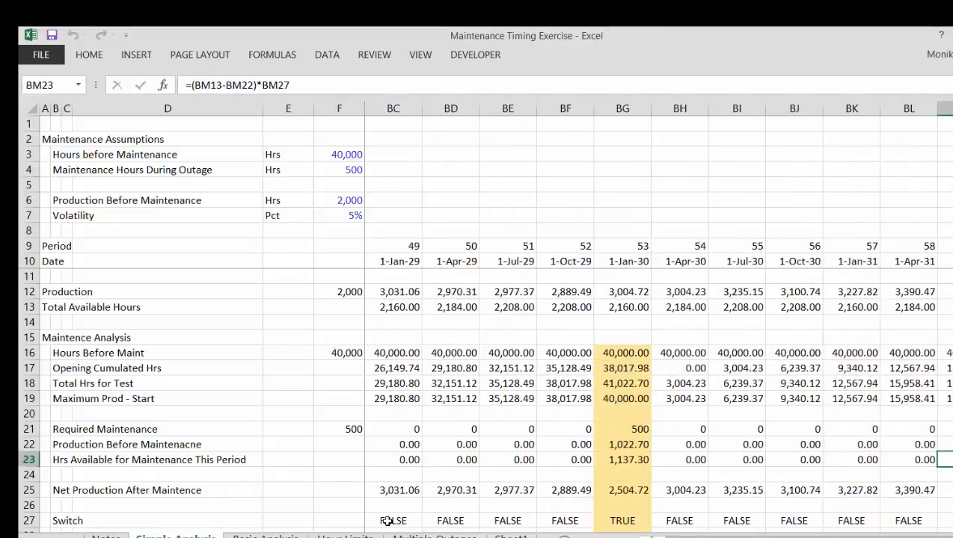
key(Left)
key(Left)
key(Right)
key(Right)
key(Right)
key(Right)
key(Right)
key(Right)
key(Right)
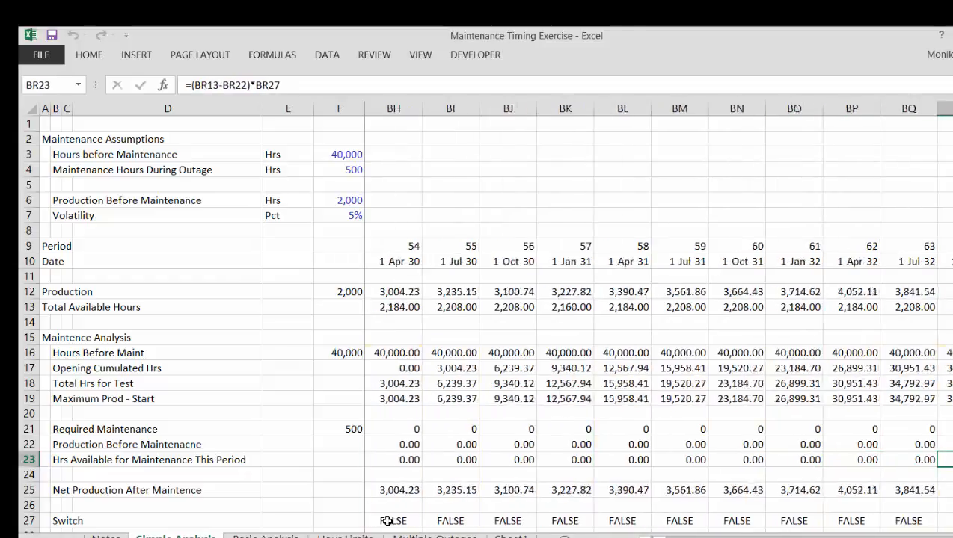
- Examine the hours available for maintenance in row 23 at the highlighted maintenance period, 1-Jan-33
key(Right)
key(Right)
key(Right)
key(Right)
key(Right)
key(Right)
key(Right)
key(Left)
key(Left)
key(Left)
key(Left)
key(Left)
key(Left)
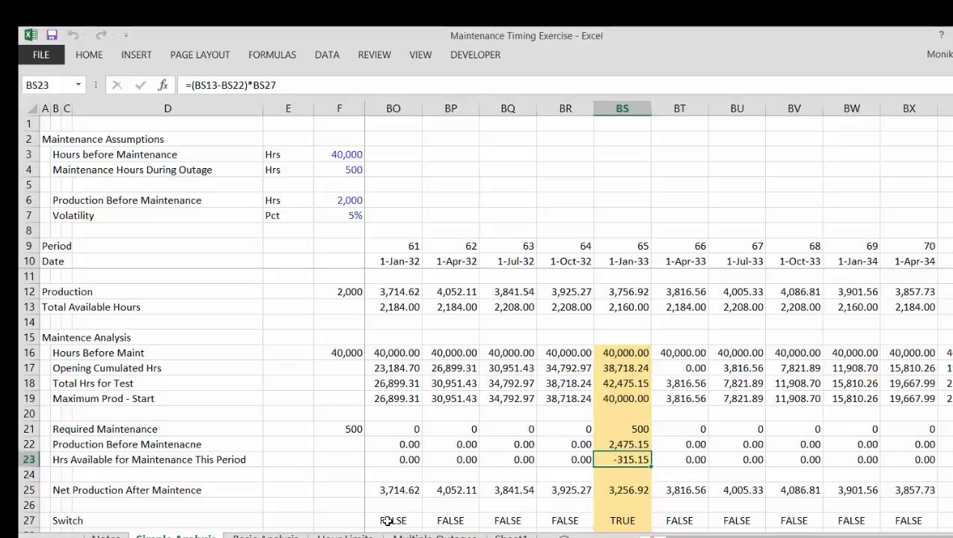
- Trace the 1-Jan-33 available hours back through Production Before Maintenance to the Production formula in BS12
key(Up)
key(Up)
key(Up)
key(Up)
key(Up)
key(Up)
key(Up)
key(Up)
key(Up)
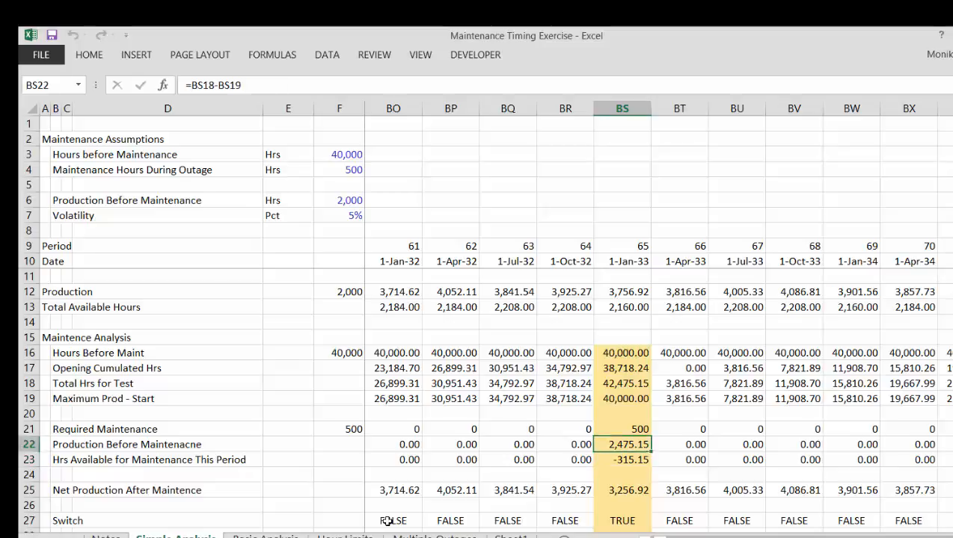
key(Up)
key(Up)
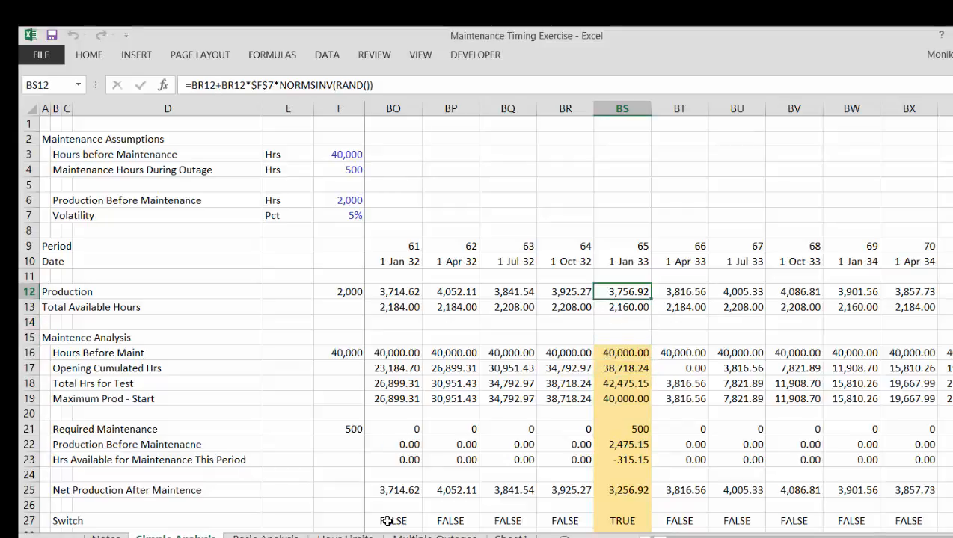
- Cap the Production formula in G12 at the total available hours: =MIN(F12+F12*$F$7*NORMSINV(RAND()),G13)
key(ctrl+Left)
key(Left)
key(Right)
key(Right)
key(Right)
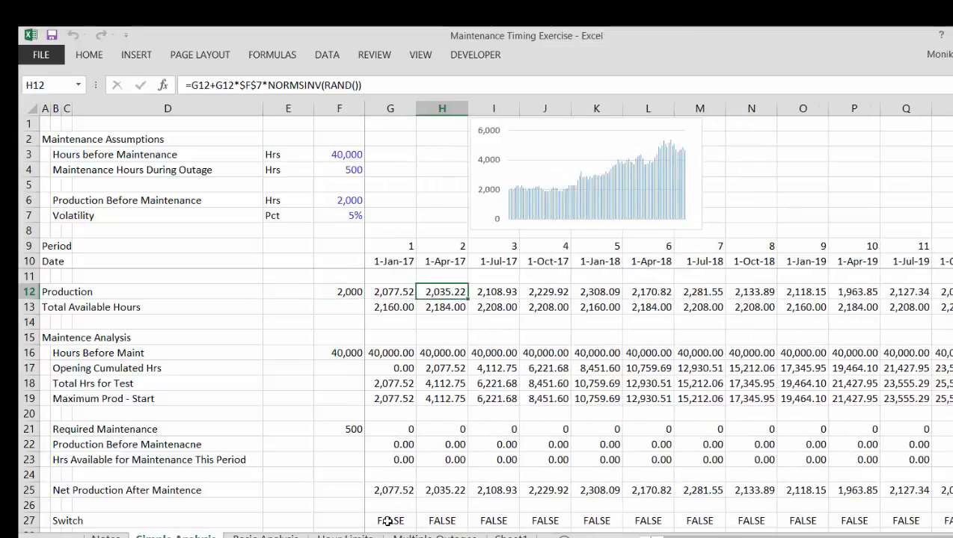
key(Left)
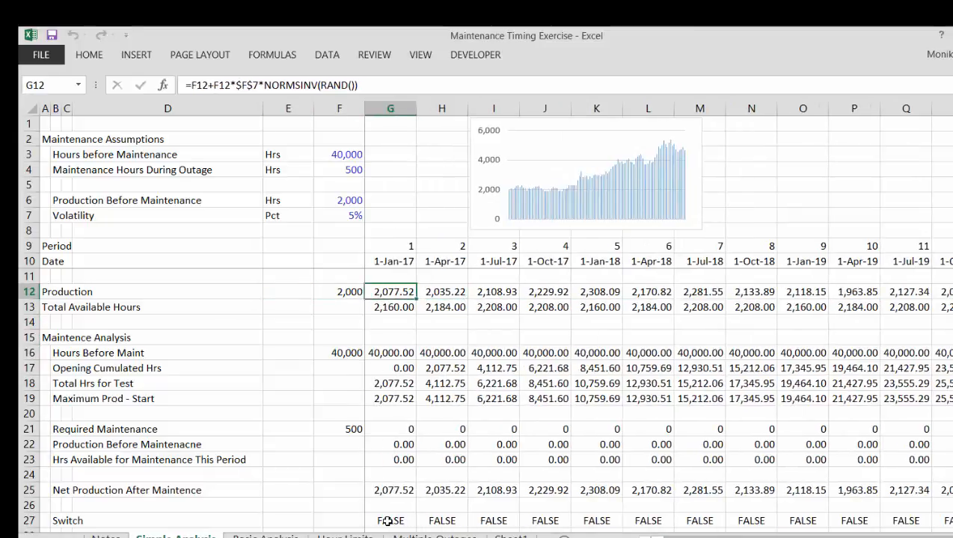
key(F2)
key(Left)
key(Left)
key(Left)
key(Left)
key(Left)
key(Left)
key(Left)
key(Left)
key(Left)
key(Left)
key(Left)
key(Left)
key(Left)
key(Left)
key(Left)
key(Left)
key(Left)
key(Left)
key(Left)
key(Left)
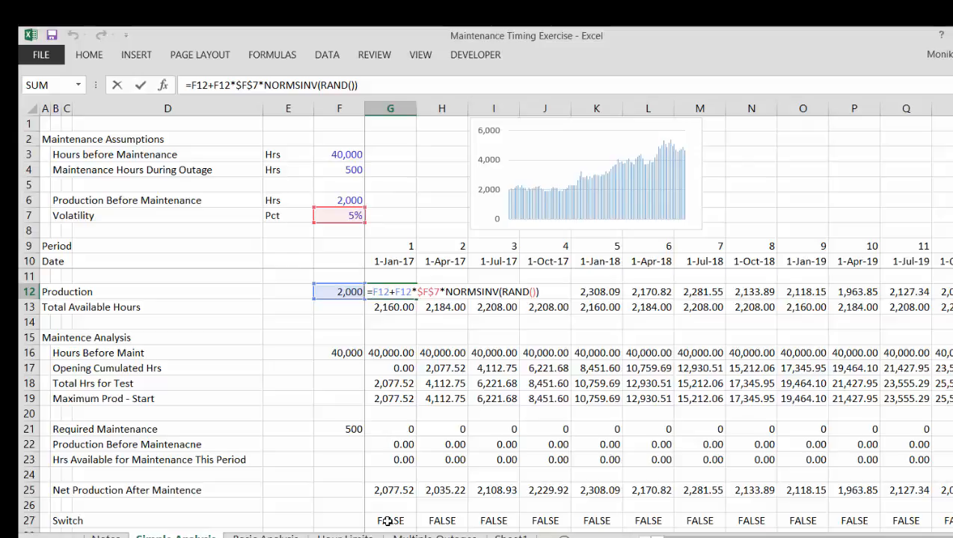
key(Left)
key(Left)
key(Left)
key(Left)
key(Left)
text(min()
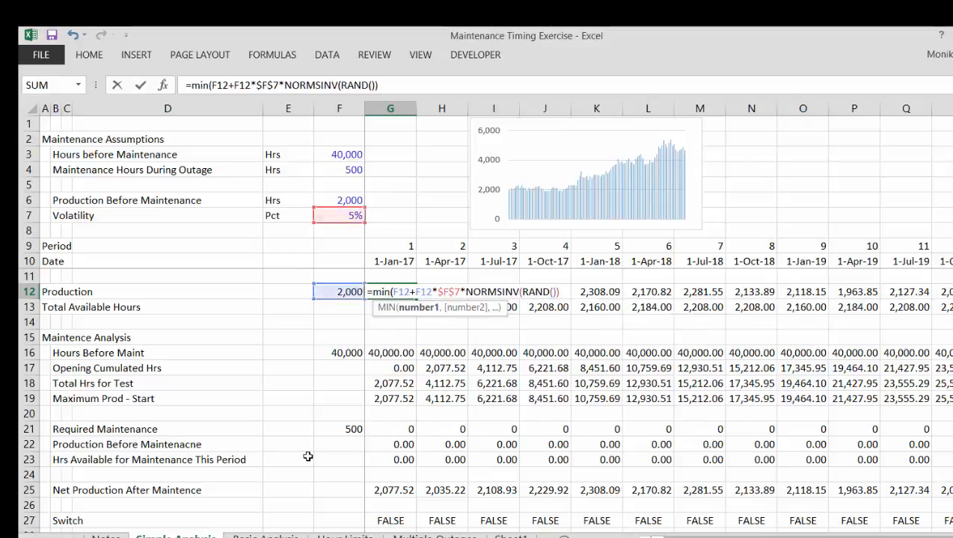
click(424, 83)
text(,)
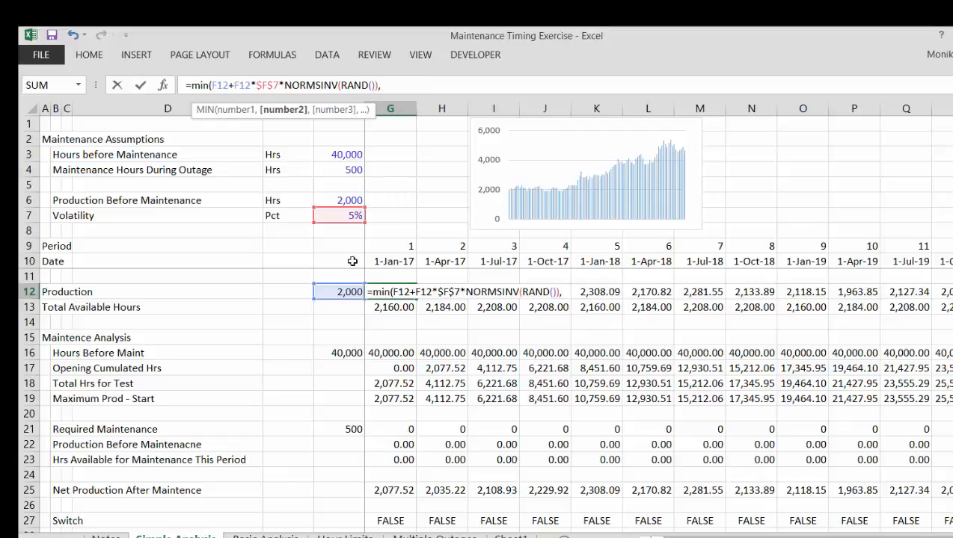
click(394, 307)
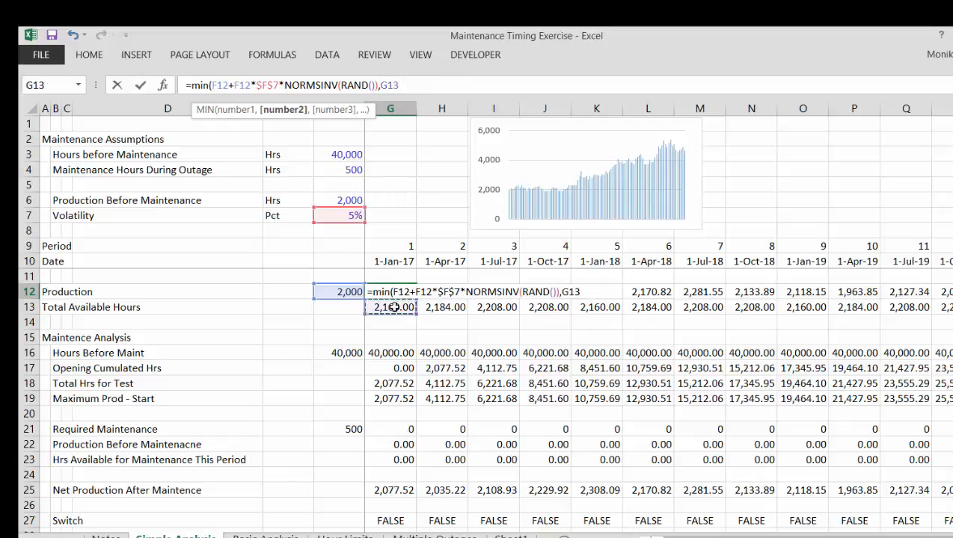
text())
key(ctrl+Return)
- Fill the capped G12 Production formula across row 12 through the remaining periods
key(Down)
key(Down)
key(Down)
key(Up)
key(Up)
key(Up)
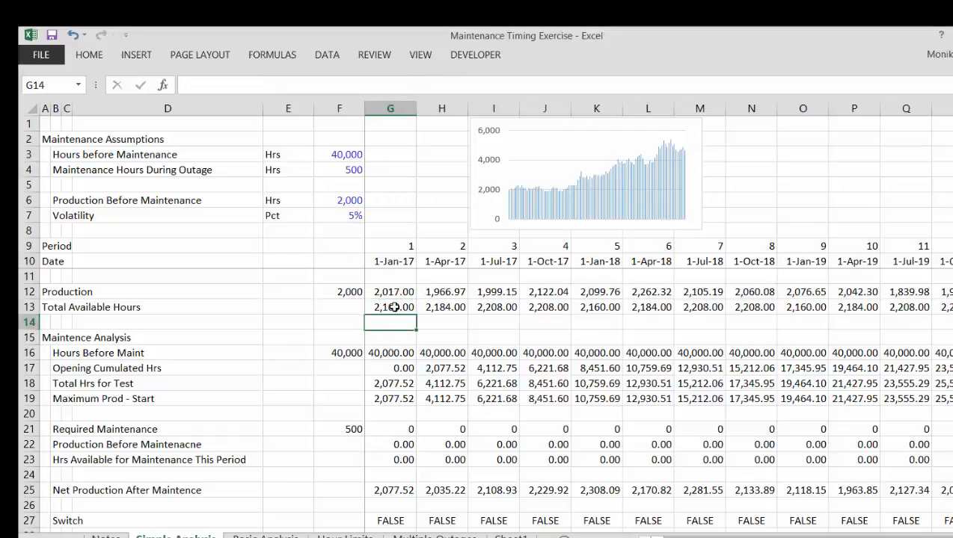
key(ctrl+shift+r)
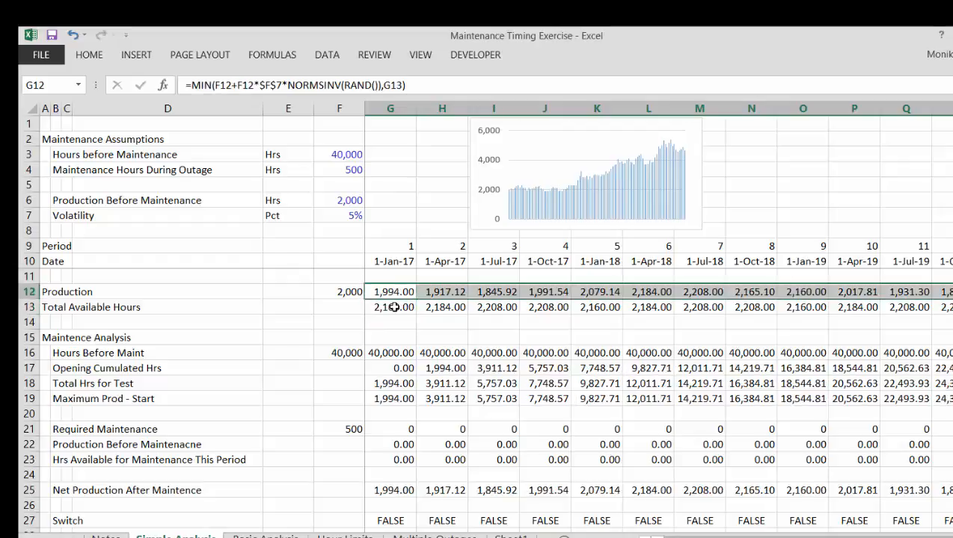
- Clear the last period's column, 1-Oct-41, from DB12 down to the end of the sheet
key(Right)
key(Right)
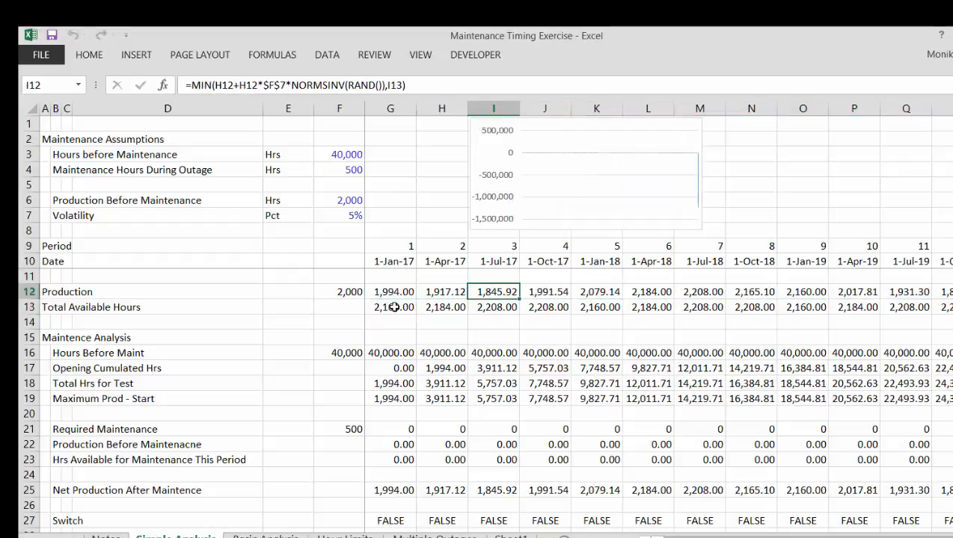
key(Right)
key(Right)
key(Right)
key(Right)
key(Right)
key(Right)
key(Right)
key(Right)
key(Right)
key(Right)
key(Right)
key(Right)
key(Right)
key(Right)
key(Right)
key(Right)
key(Right)
key(Right)
key(Right)
key(Right)
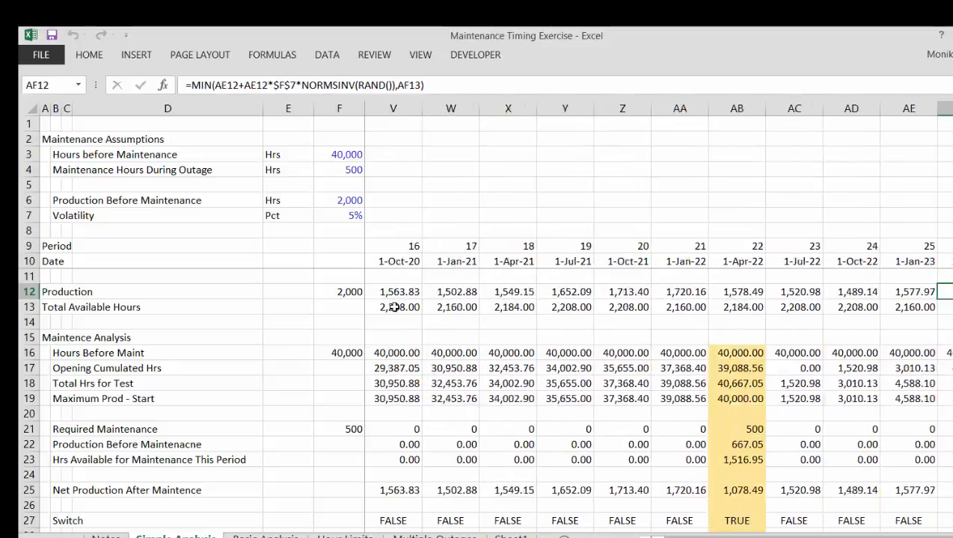
key(Right)
key(Right)
key(Right)
key(Right)
key(Right)
key(Right)
key(Right)
key(Right)
key(Right)
key(Right)
key(Right)
key(Right)
key(Right)
key(Right)
key(Right)
key(Right)
key(Right)
key(Right)
key(Right)
key(Right)
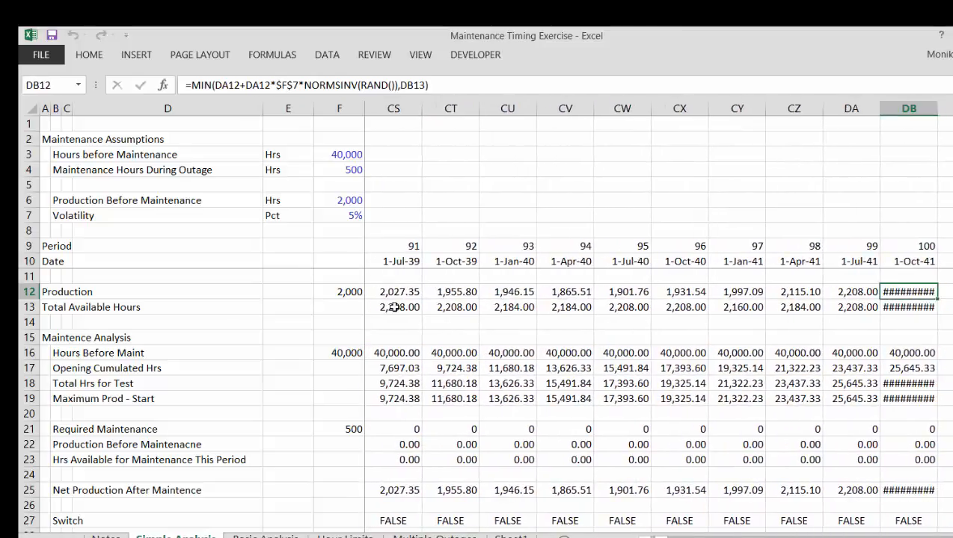
key(shift+Down)
key(shift+Down)
key(shift+Down)
key(shift+Down)
key(shift+Down)
key(shift+Down)
key(shift+Down)
key(shift+Down)
key(shift+Down)
key(shift+Down)
key(shift+Down)
key(shift+Down)
key(shift+Down)
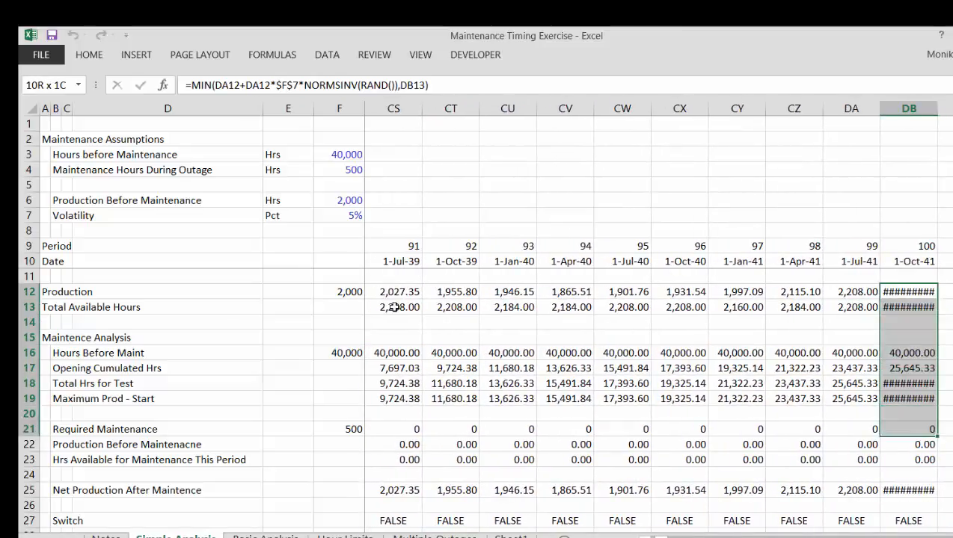
key(shift+Down)
key(shift+Down)
key(shift+Down)
key(shift+Down)
key(shift+Down)
key(ctrl+shift+Down)
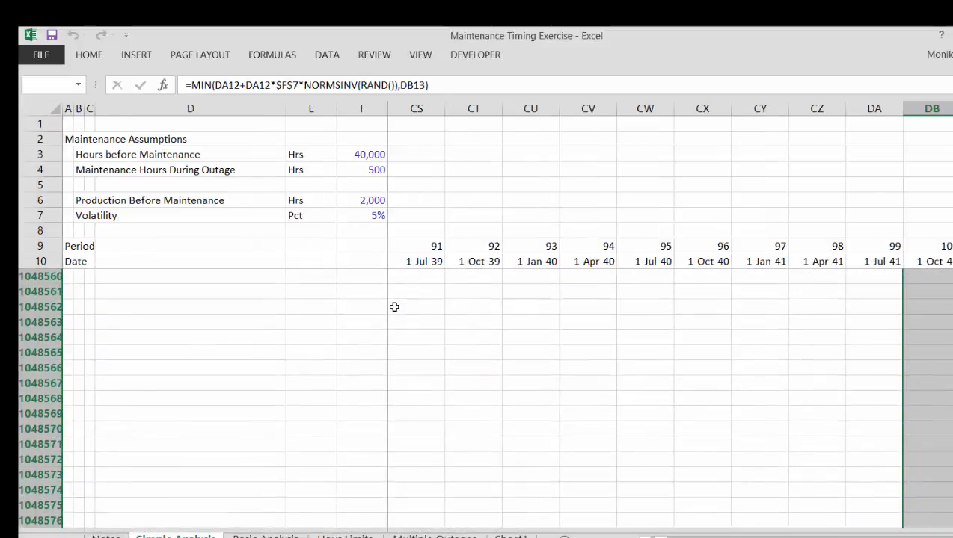
key(Delete)
key(Up)
key(Up)
key(Up)
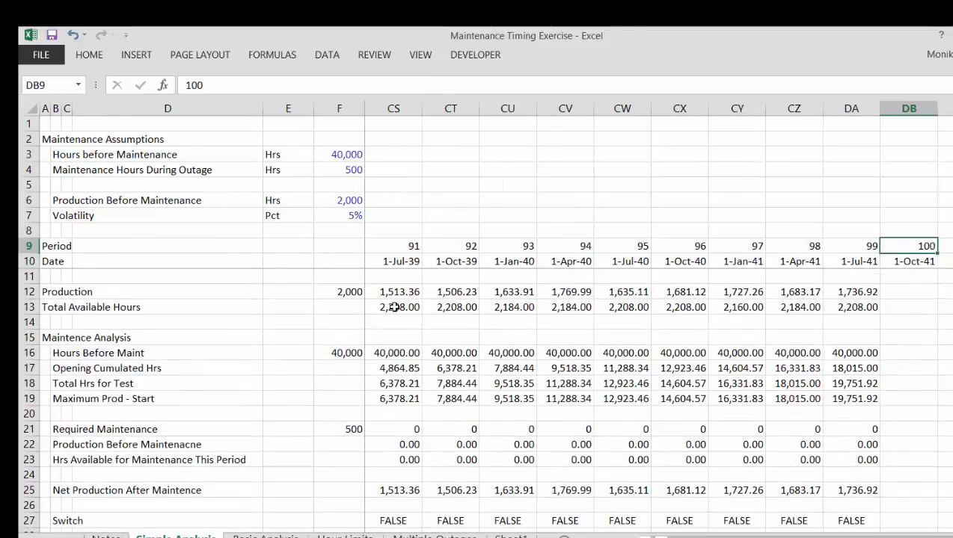
- Return to the start of the Production row and examine the 1-Apr-17 column down to Net Production After Maintenance
key(Down)
key(Down)
key(Down)
key(ctrl+Left)
key(ctrl+Left)
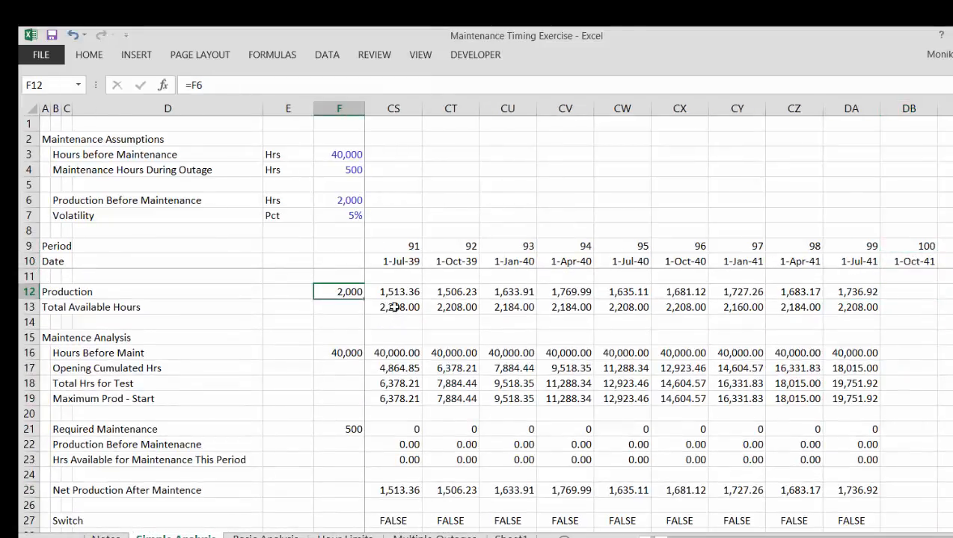
key(Right)
key(Right)
key(Left)
key(Left)
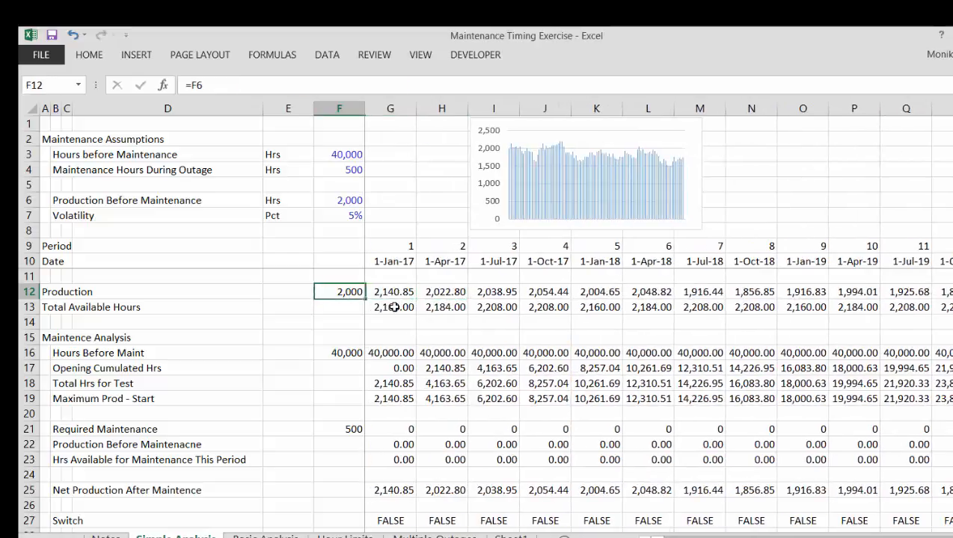
key(Right)
key(Right)
key(Down)
key(Down)
key(Down)
key(Down)
key(Down)
key(Down)
key(Down)
key(Down)
key(Down)
key(Down)
key(Down)
key(Down)
key(Down)
key(Down)
key(Down)
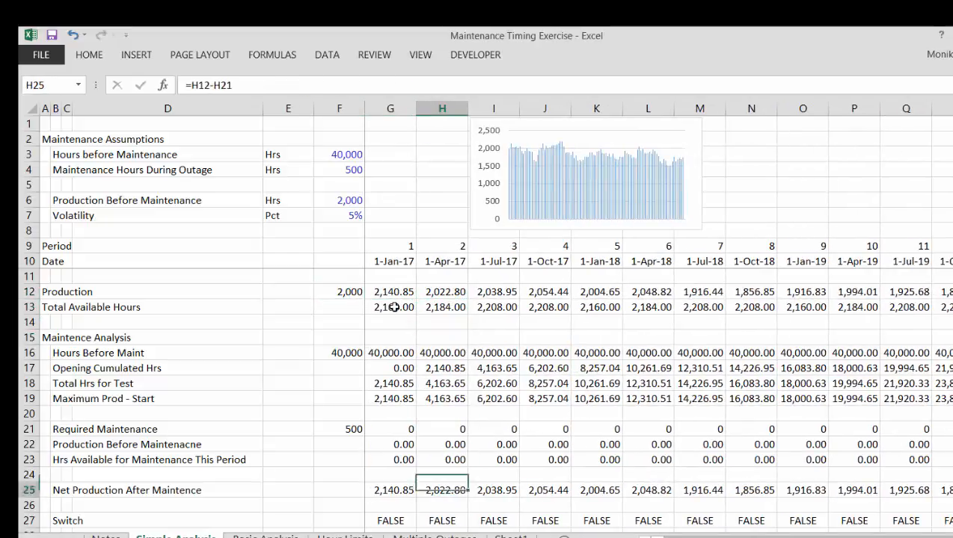
- Scan the cumulative hours rows across the periods for the first maintenance outage and inspect its Closing Balance formula in AA31
key(Down)
key(Down)
key(Right)
key(Right)
key(Right)
key(Right)
key(Right)
key(Right)
key(Right)
key(Right)
key(Right)
key(Right)
key(Right)
key(Right)
key(Right)
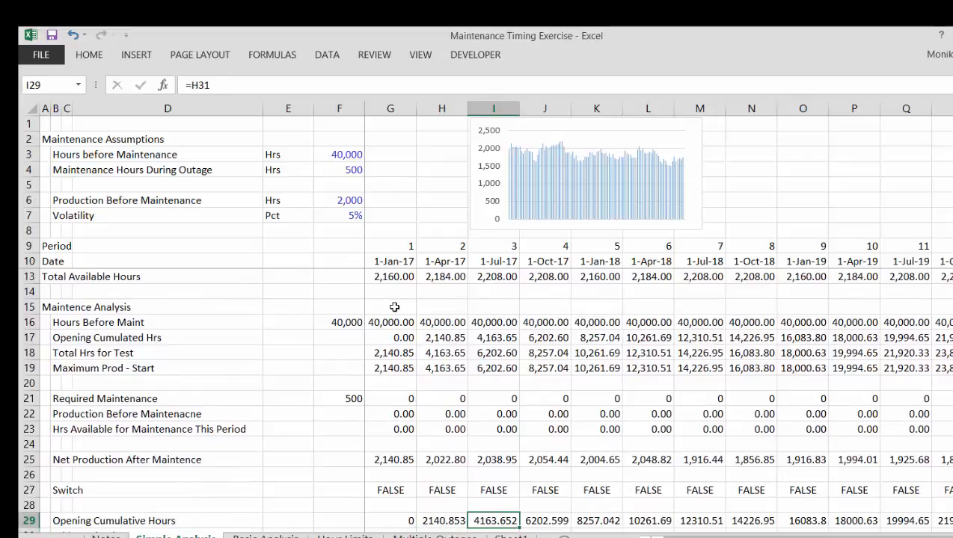
key(Right)
key(Right)
key(Right)
key(Right)
key(Right)
key(Right)
key(Right)
key(Right)
key(Right)
key(Right)
key(Right)
key(Right)
key(Down)
key(Down)
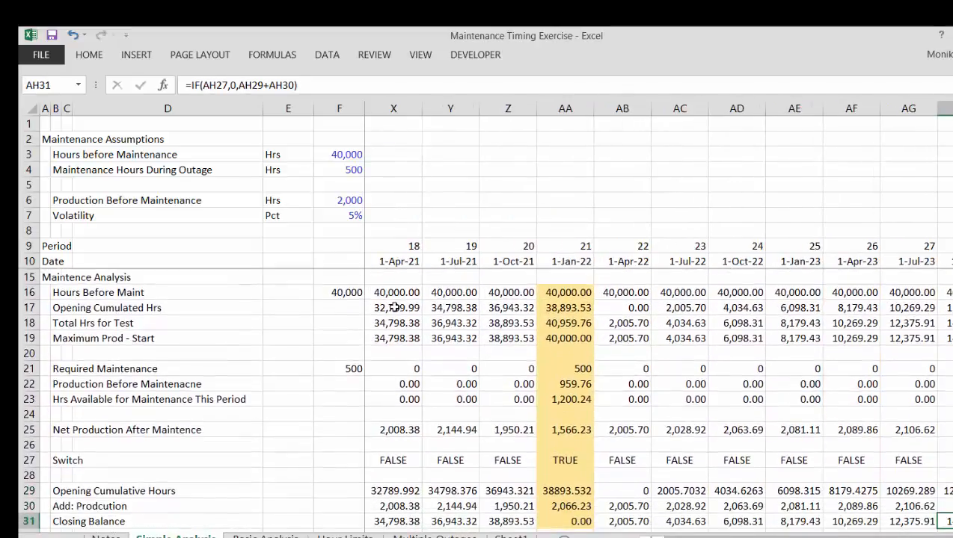
key(Left)
key(Left)
key(Left)
key(Left)
key(Left)
key(Left)
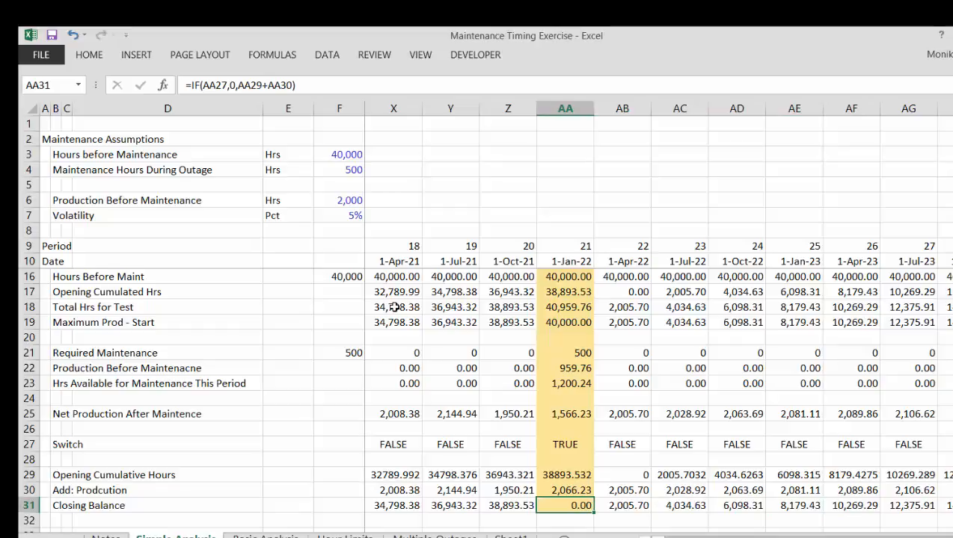
- Trace the 1-Jan-22 outage column from the Closing Balance up through the maintenance analysis to the Production formula in AA12
key(Down)
key(Down)
key(Down)
key(Up)
key(Up)
key(Up)
key(Up)
key(Up)
key(Up)
key(Up)
key(Up)
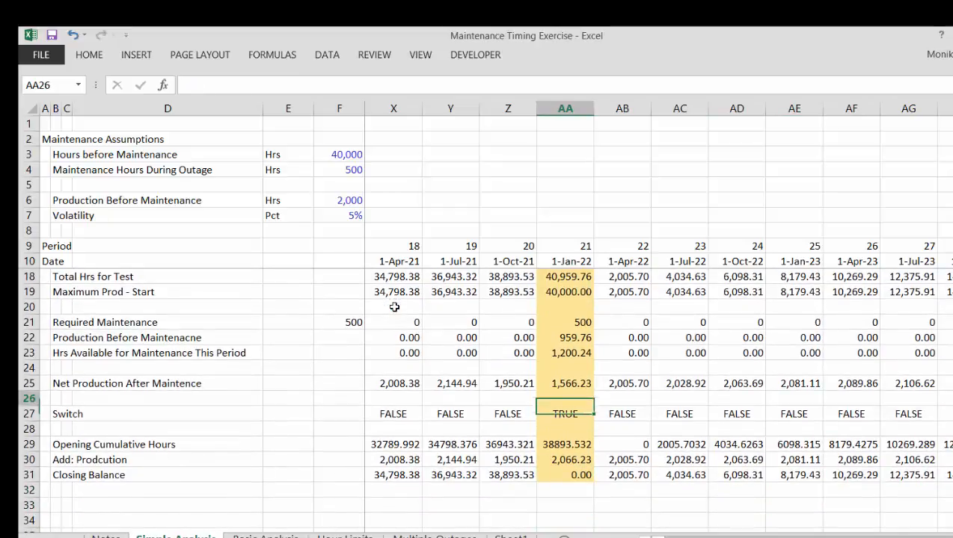
key(Up)
key(Up)
key(Up)
key(Up)
key(Up)
key(Up)
key(Up)
key(Up)
key(Up)
key(Up)
key(Up)
key(Up)
key(Up)
key(Down)
key(Down)
key(Down)
key(Down)
key(Down)
key(Down)
key(Down)
key(Down)
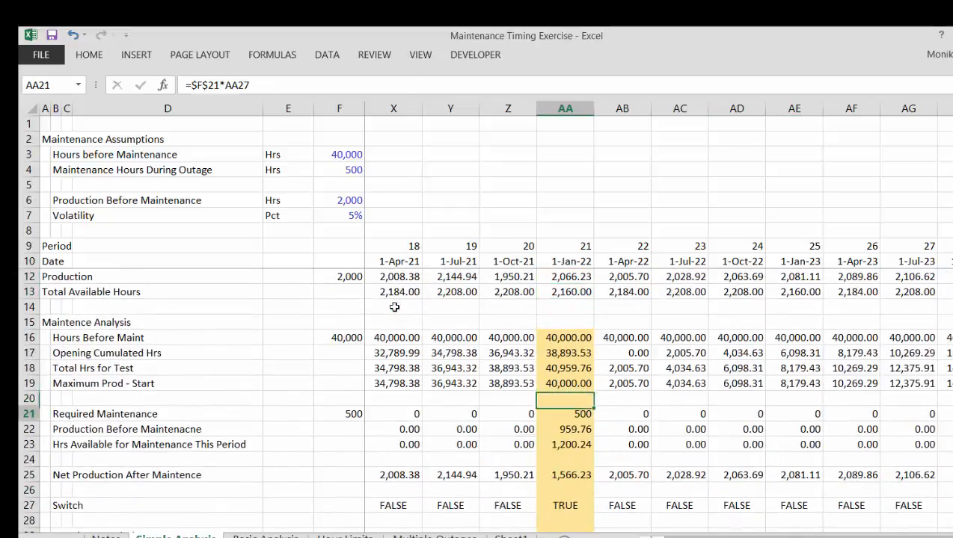
key(Up)
key(Up)
key(Up)
key(Up)
key(Up)
key(Up)
key(Up)
key(Up)
key(Up)
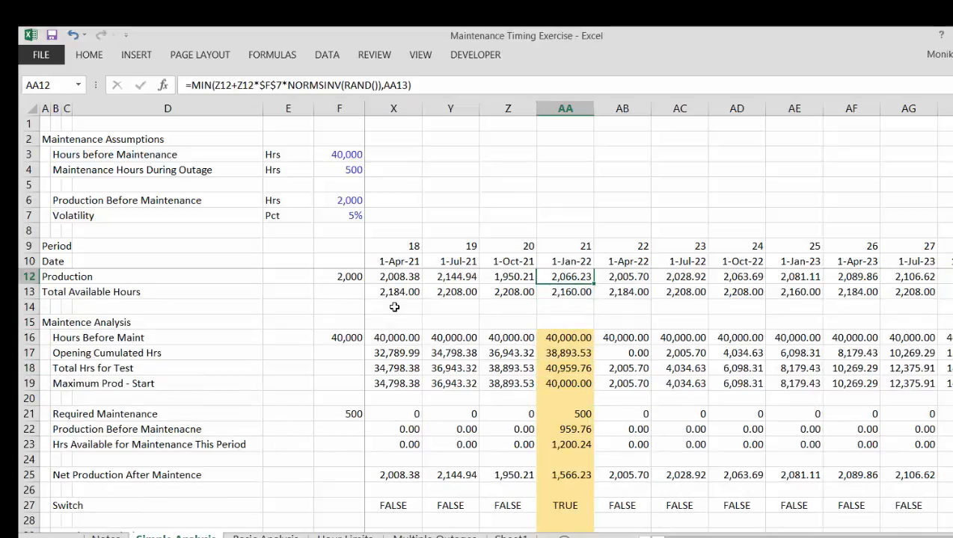
- Examine the 1-Jan-22 Required Maintenance, Production Before Maintenance and Hrs Available for Maintenance against the Total Hrs for Test and Maximum Prod rows
key(Down)
key(Down)
key(Down)
key(Down)
key(Down)
key(Down)
key(Down)
key(Down)
key(Down)
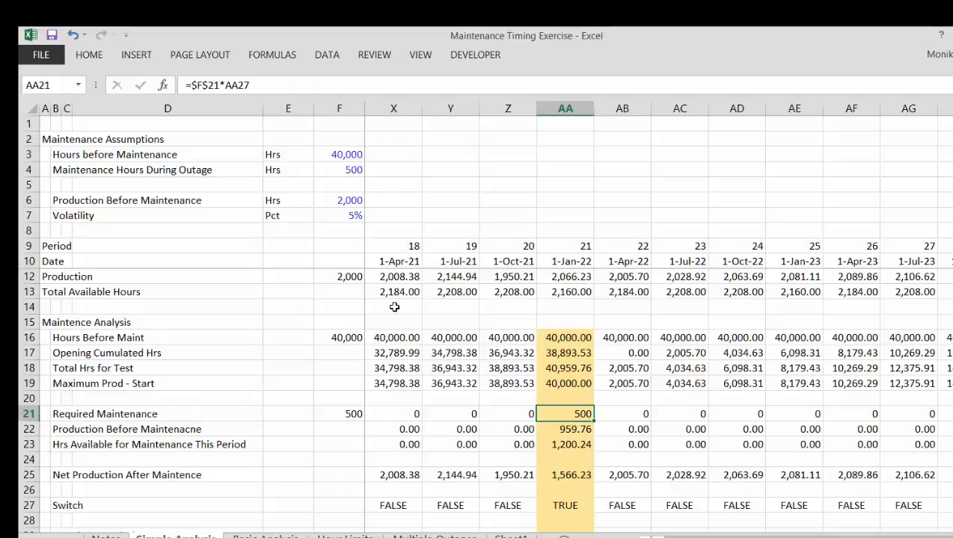
key(Down)
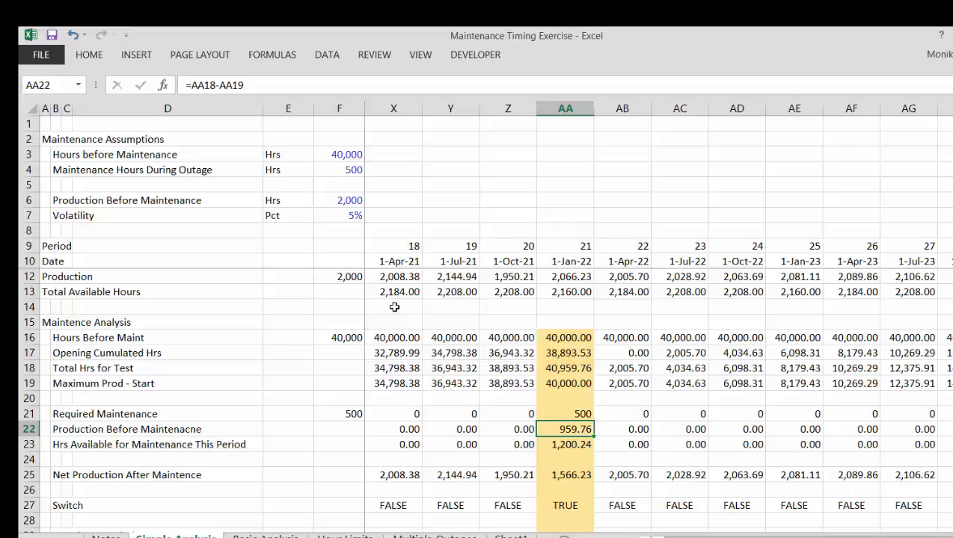
key(Up)
key(Up)
key(Up)
key(Up)
key(Down)
key(Down)
key(Down)
key(Down)
key(Down)
key(Down)
key(Down)
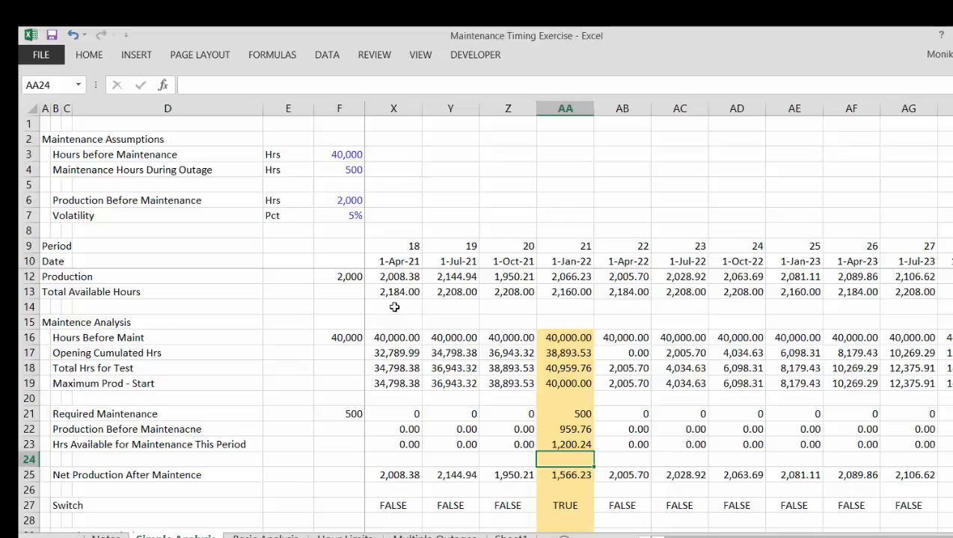
- Scan the periods after the 1-Jan-22 outage and compare Required Maintenance with Hrs Available for Maintenance in the 1-Apr-27 outage column
key(Right)
key(Right)
key(Right)
key(Right)
key(Right)
key(Right)
key(Right)
key(Right)
key(Right)
key(Right)
key(Right)
key(Right)
key(Right)
key(Right)
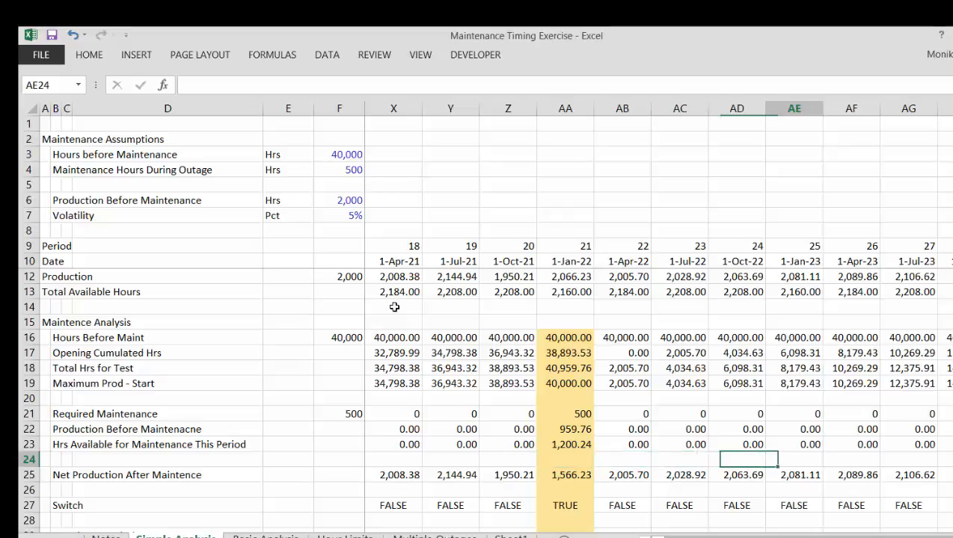
key(Right)
key(Right)
key(Right)
key(Right)
key(Right)
key(Right)
key(Right)
key(Right)
key(Right)
key(Right)
key(Right)
key(Right)
key(Left)
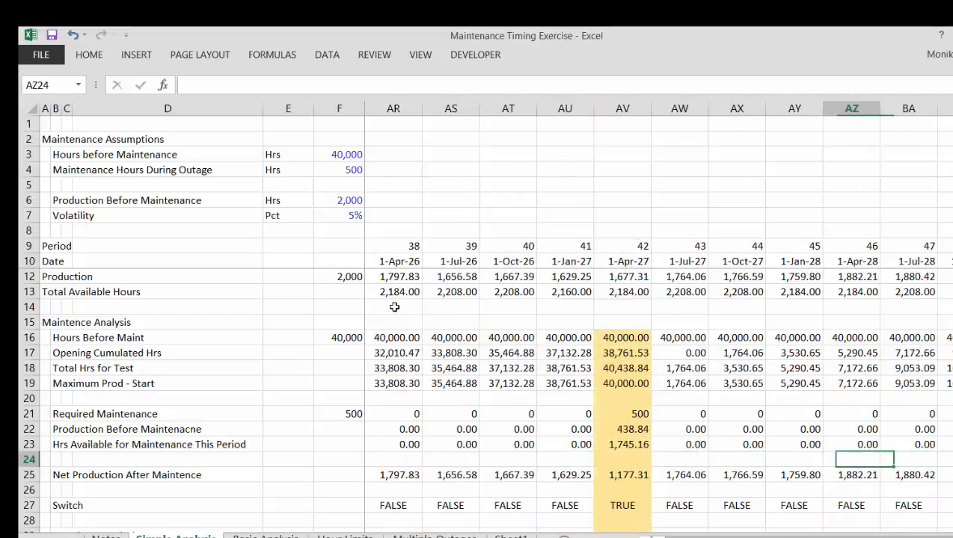
- Continue across the periods to the 1-Jan-33 outage and examine its Production Before Maintenance and Hrs Available for Maintenance This Period
key(Right)
key(Right)
key(Right)
key(Right)
key(Right)
key(Right)
key(Right)
key(Right)
key(Right)
key(Right)
key(Right)
key(Right)
key(Right)
key(Right)
key(Right)
key(Right)
key(Right)
key(Right)
key(Right)
key(Right)
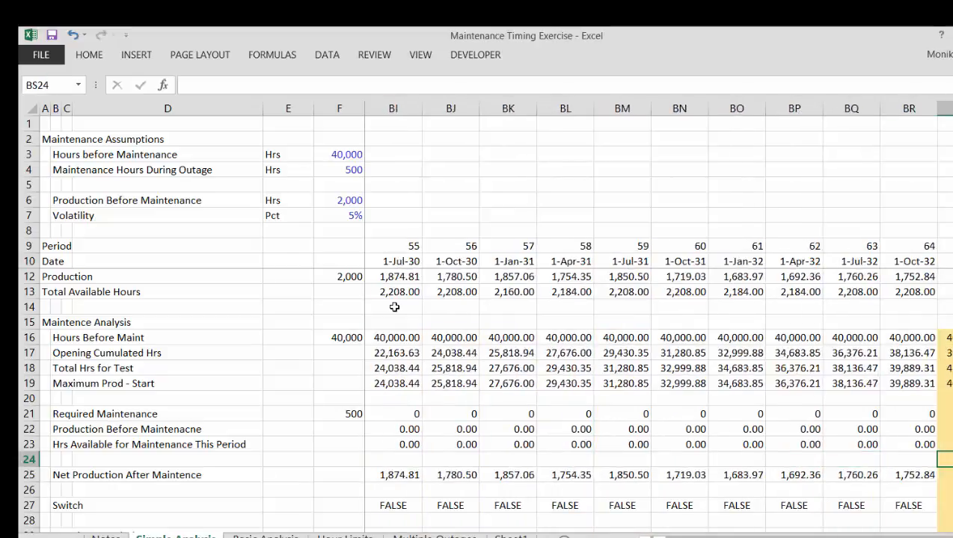
key(Left)
key(Left)
key(Left)
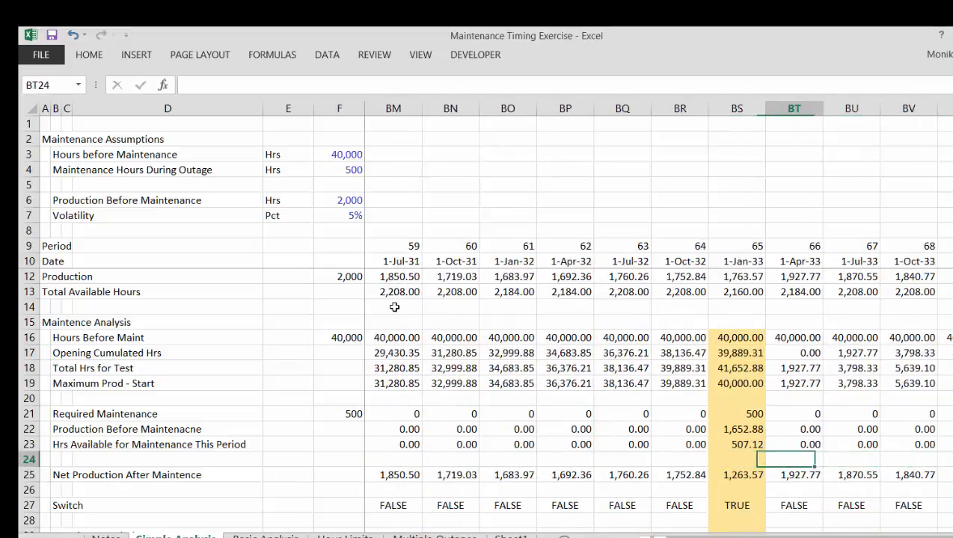
- Scan the periods beyond 1-Jan-33 for another maintenance outage and examine the 1-Jul-38 column
key(Right)
key(Right)
key(Right)
key(Right)
key(Right)
key(Right)
key(Right)
key(Right)
key(Right)
key(Right)
key(Right)
key(Right)
key(Right)
key(Right)
key(Right)
key(Right)
key(Right)
key(Right)
key(Right)
key(Right)
key(Right)
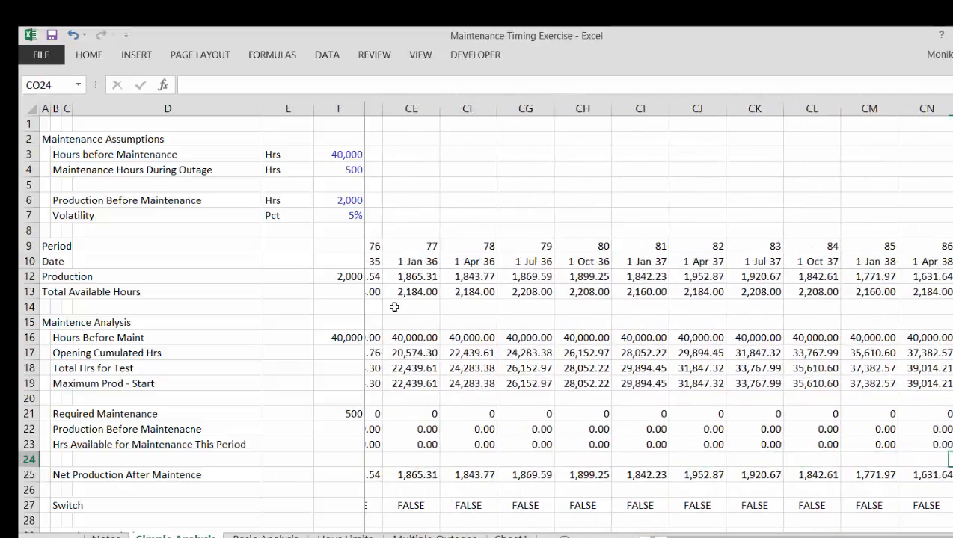
key(Left)
key(Left)
key(Left)
key(Left)
key(Left)
key(Left)
key(Left)
key(Left)
key(Left)
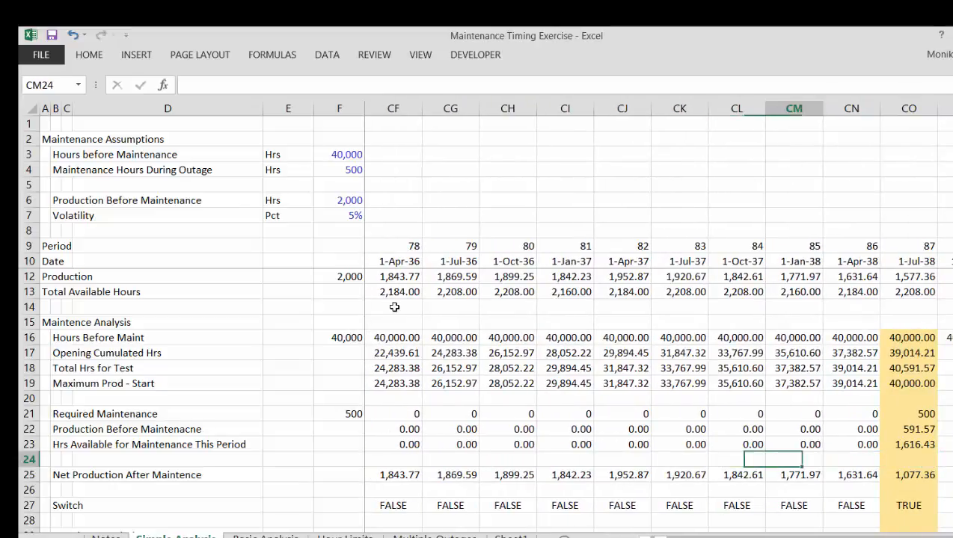
- Return to the 1-Jan-33 outage and recheck its Hrs Available for Maintenance against the Required Maintenance hours
key(Left)
key(Left)
key(Left)
key(Left)
key(Left)
key(Left)
key(Left)
key(Left)
key(Left)
key(Left)
key(Left)
key(Left)
key(Left)
key(Left)
key(Left)
key(Left)
key(Left)
key(Left)
key(Left)
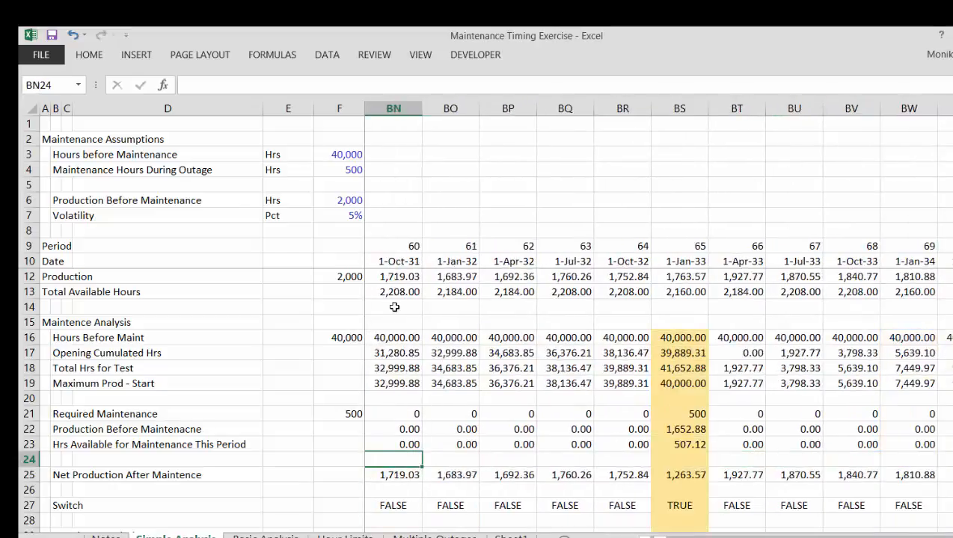
key(Right)
key(Right)
key(Right)
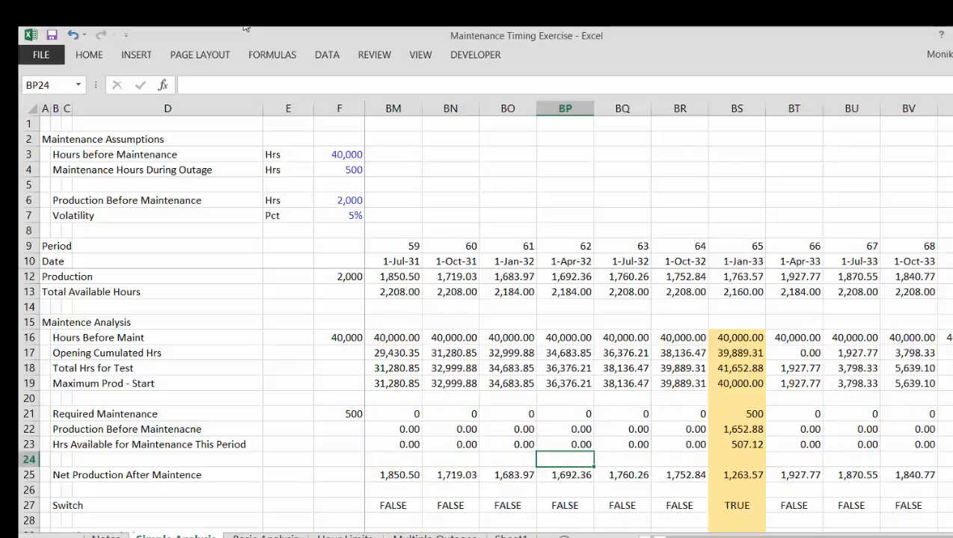
- Recalculate the sheet to draw new production values and check the first outage column after 1-Apr-32
click(271, 57)
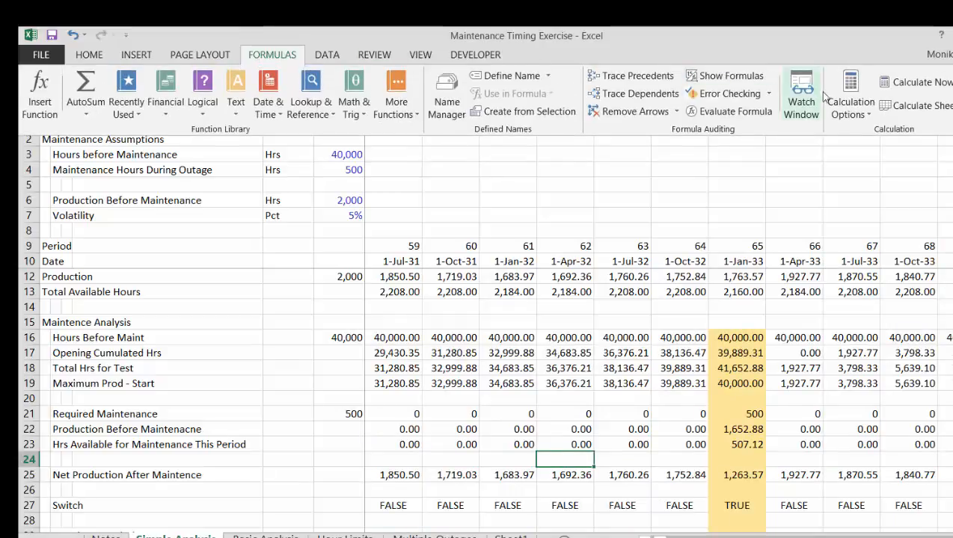
click(909, 110)
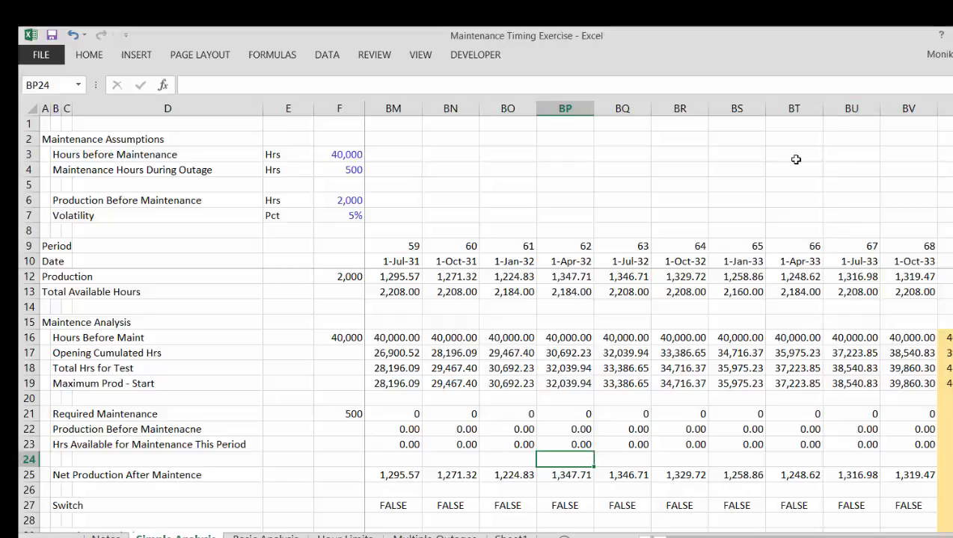
key(Right)
key(Right)
key(Right)
key(Right)
key(Right)
key(Right)
key(Right)
key(Right)
key(Right)
key(Right)
key(Right)
key(Right)
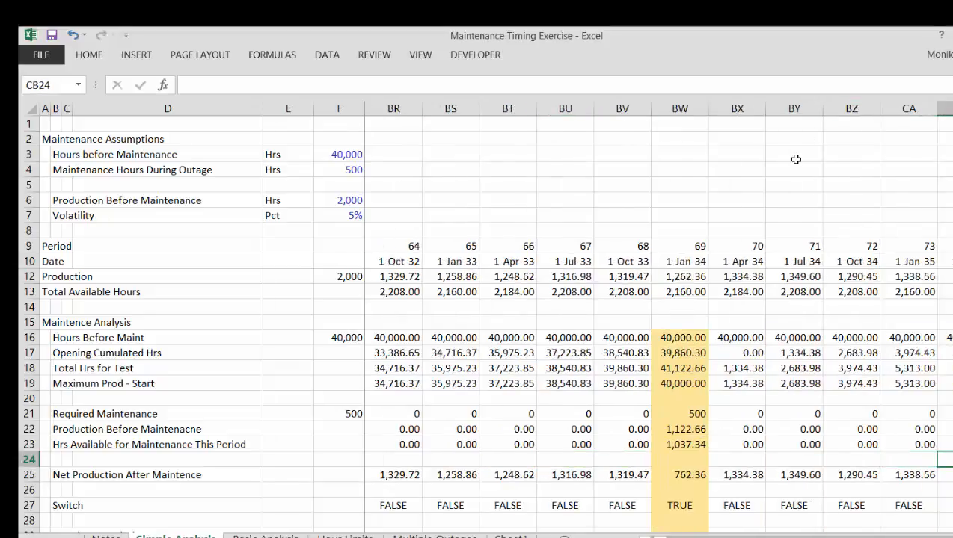
- Scan the recalculated periods past the 1-Jan-41 outage and back to 1-Jul-37, checking Hrs Available for Maintenance against Required Maintenance
key(Right)
key(Right)
key(Right)
key(Right)
key(Right)
key(Right)
key(Right)
key(Right)
key(Right)
key(Right)
key(Right)
key(Right)
key(Right)
key(Right)
key(Right)
key(Right)
key(Right)
key(Right)
key(Right)
key(Right)
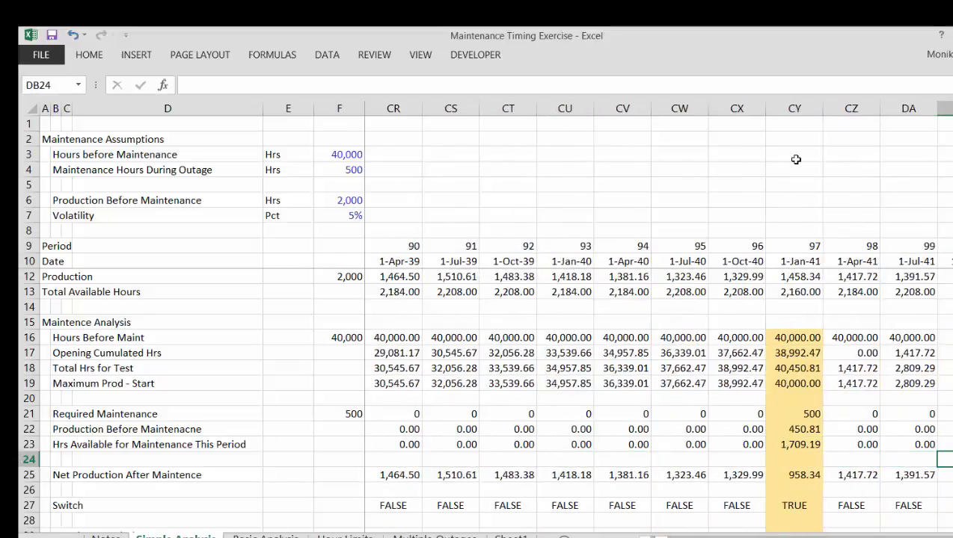
key(Right)
key(Left)
key(Left)
key(Left)
key(Left)
key(Left)
key(Left)
key(Left)
key(Left)
key(Left)
key(Left)
key(Left)
key(Left)
key(Left)
key(Left)
key(Left)
key(Left)
key(Left)
key(Left)
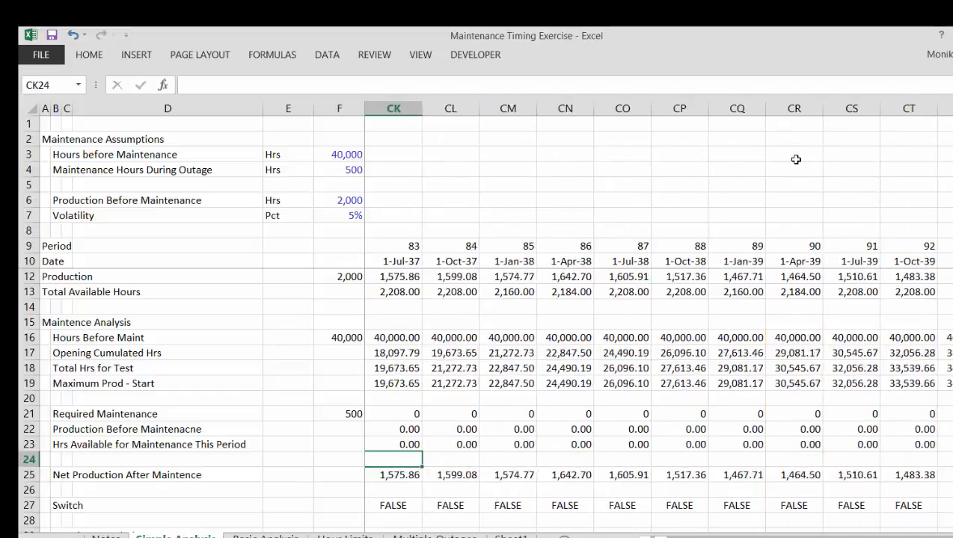
- Scan the periods back from 1-Jul-37 to 1-Jan-20 and examine the hours available in the 1-Oct-21 outage column
key(Left)
key(Left)
key(Left)
key(Left)
key(Left)
key(Left)
key(Left)
key(Left)
key(Left)
key(Left)
key(Left)
key(Left)
key(Left)
key(Left)
key(Left)
key(Left)
key(Left)
key(Left)
key(Left)
key(Left)
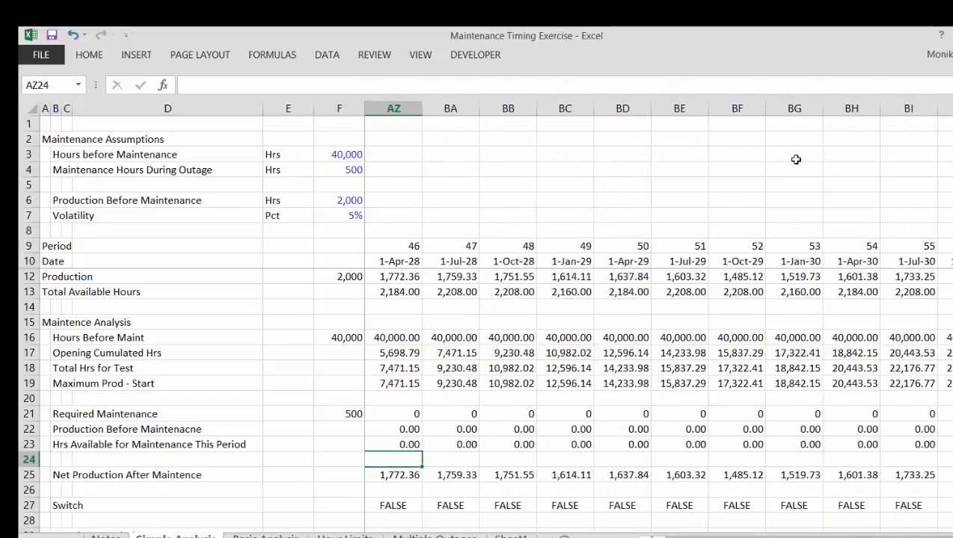
key(Left)
key(Left)
key(Left)
key(Left)
key(Left)
key(Left)
key(Left)
key(Left)
key(Left)
key(Left)
key(Left)
key(Left)
key(Left)
key(Left)
key(Left)
key(Left)
key(Left)
key(Left)
key(Left)
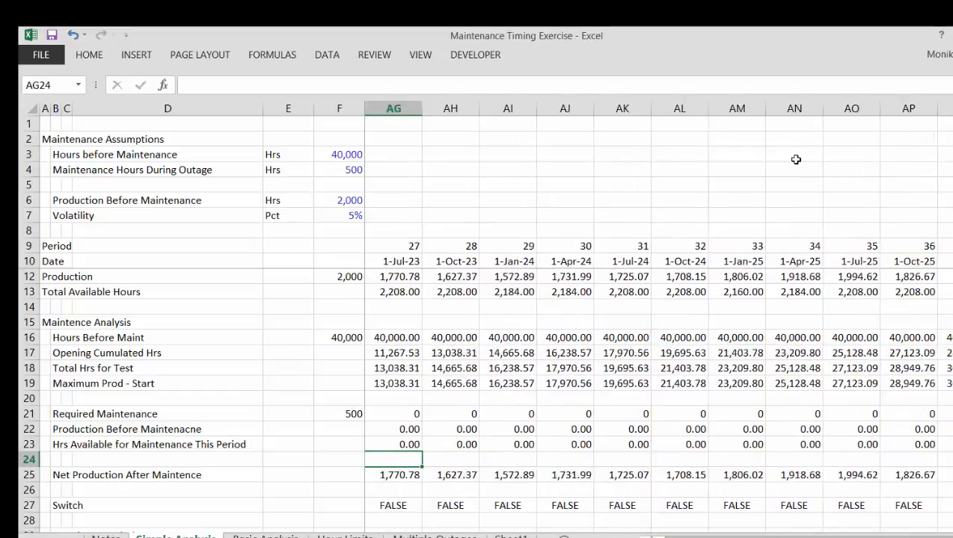
key(Left)
key(Left)
key(Left)
key(Left)
key(Left)
key(Left)
key(Left)
key(Left)
key(Left)
key(Left)
key(Left)
key(Left)
key(Left)
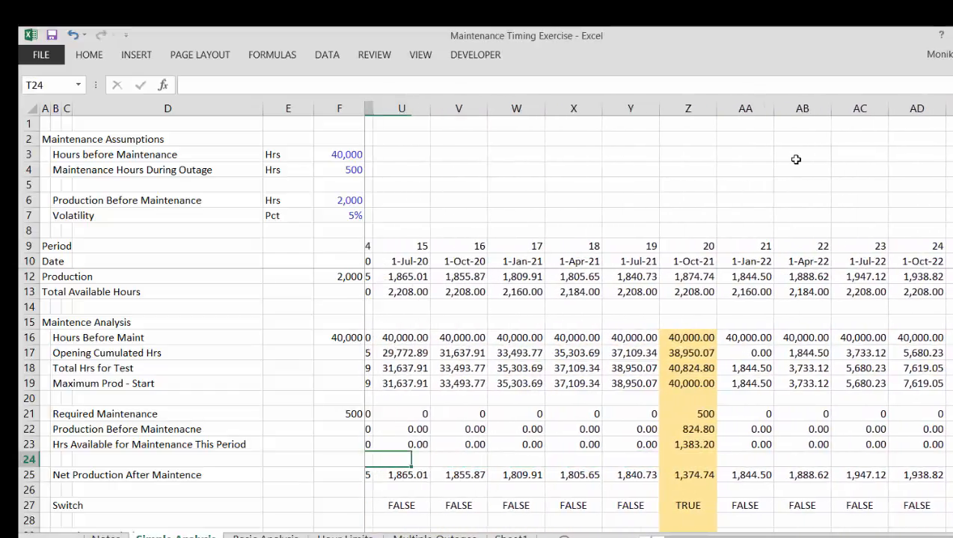
key(Left)
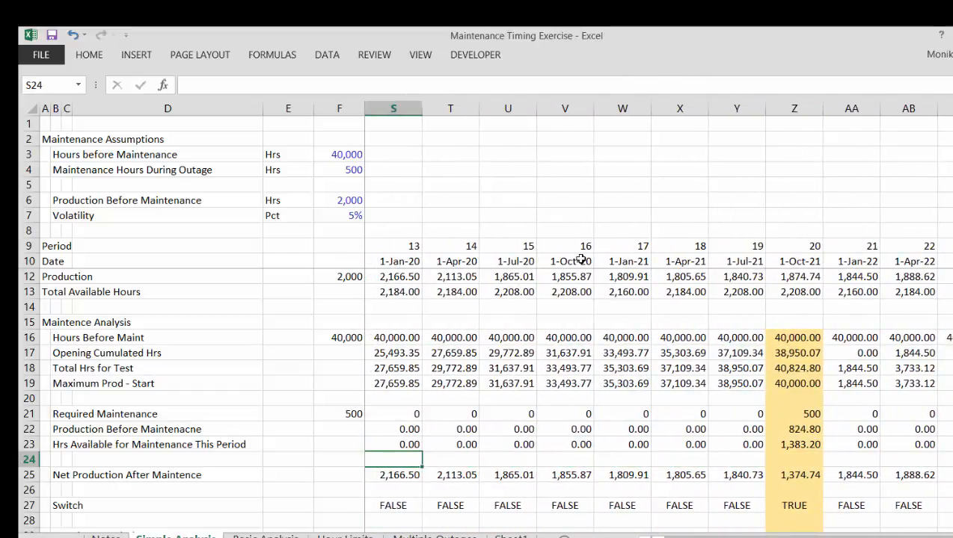
- Insert two blank rows above the Net Production After Maintence row
key(Left)
key(Left)
key(Left)
key(Left)
key(Left)
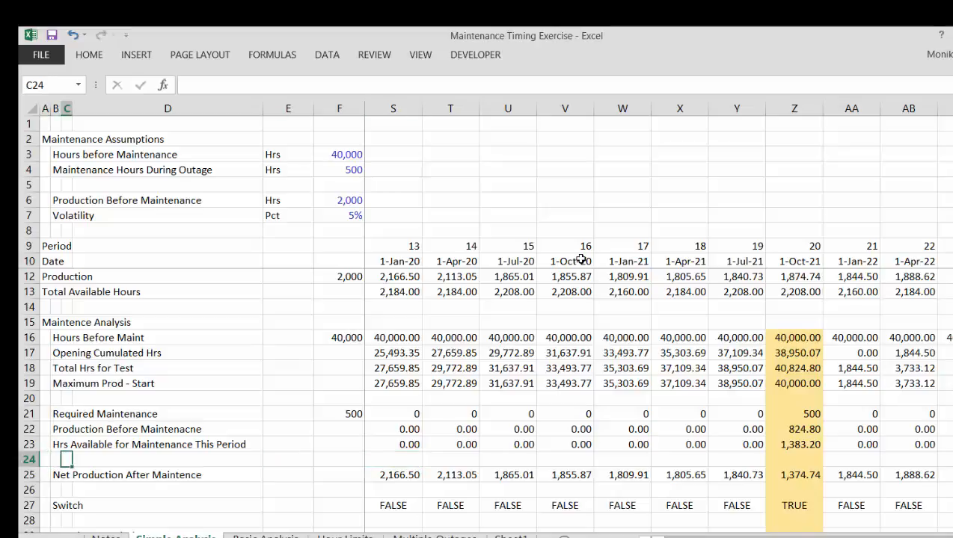
key(Down)
key(Left)
key(shift+space)
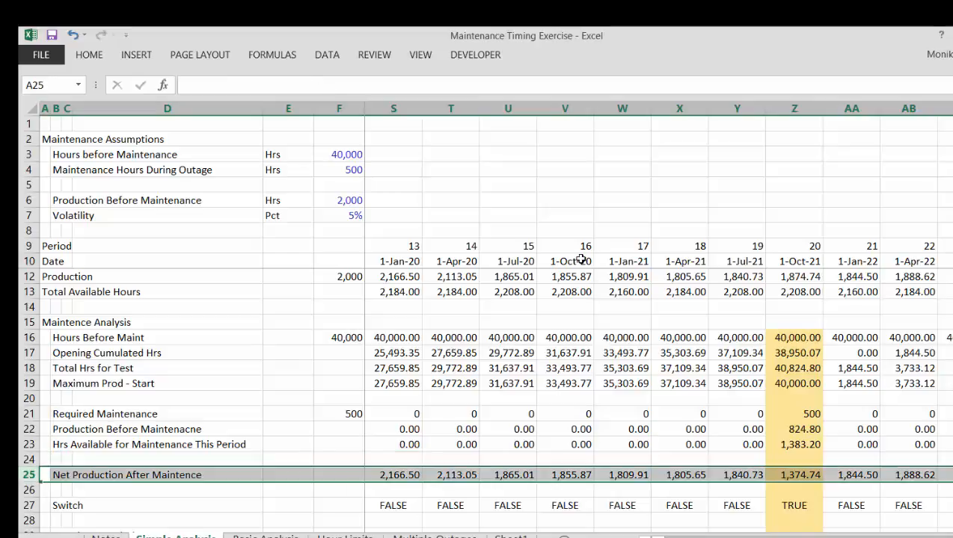
key(ctrl+shift+equal)
key(ctrl+shift+equal)
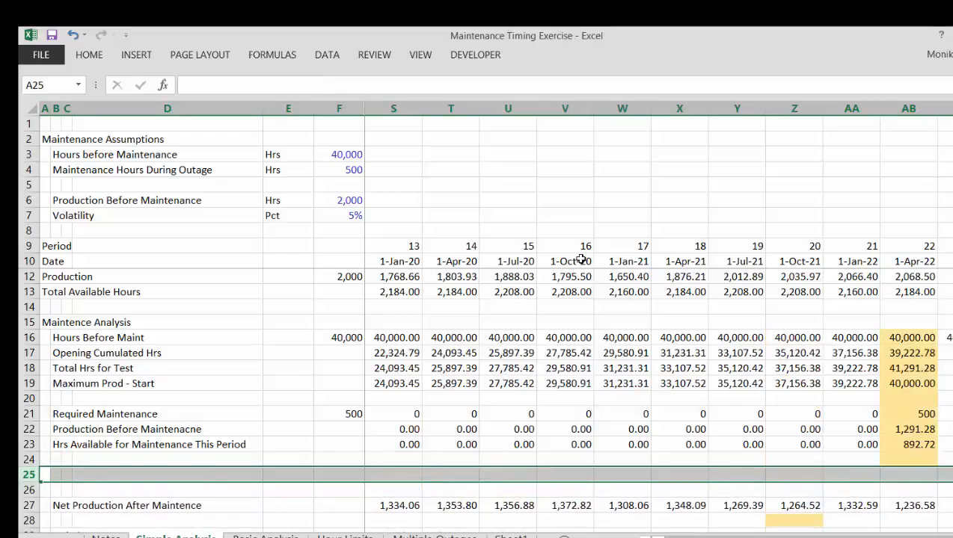
- Label row 24, below Hrs Available for Maintenance This Period, as "Maintence Carried Forward"
key(Up)
key(Up)
key(Down)
key(Right)
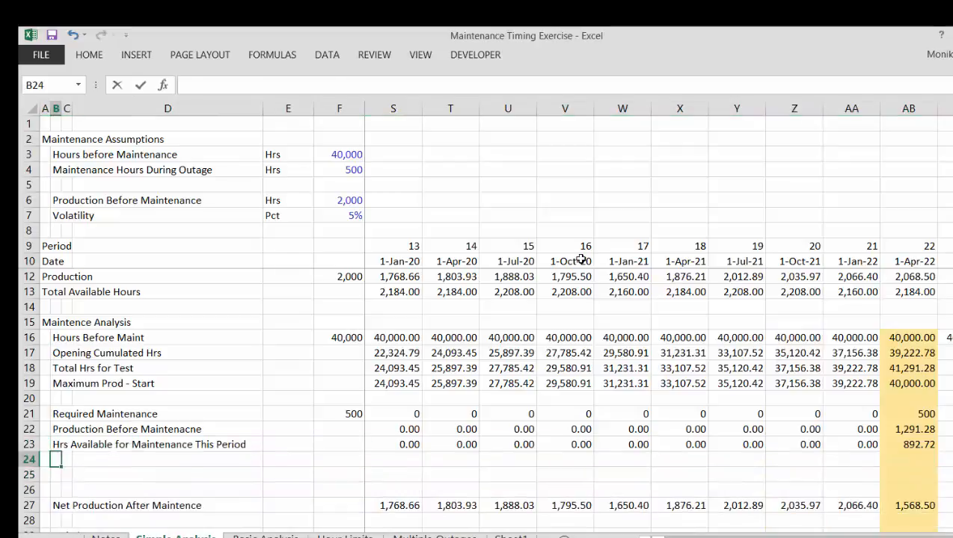
key(ctrl+apostrophe)
key(BackSpace)
text(Mar)
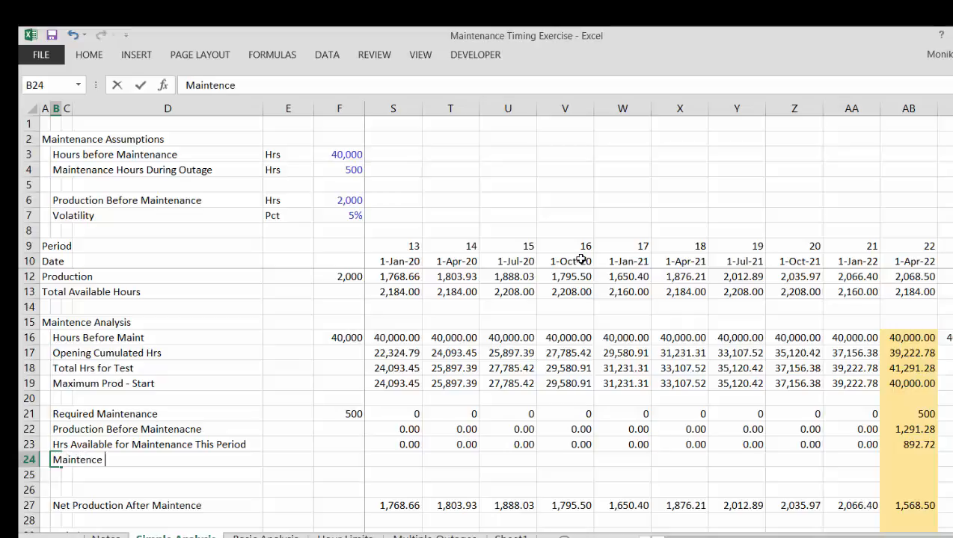
text(ntence Carried Forward)
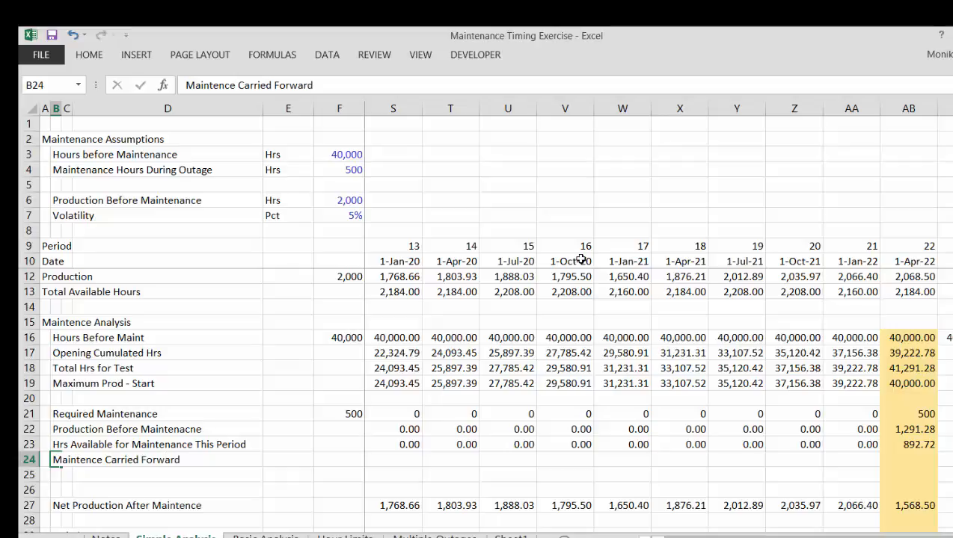
key(Return)
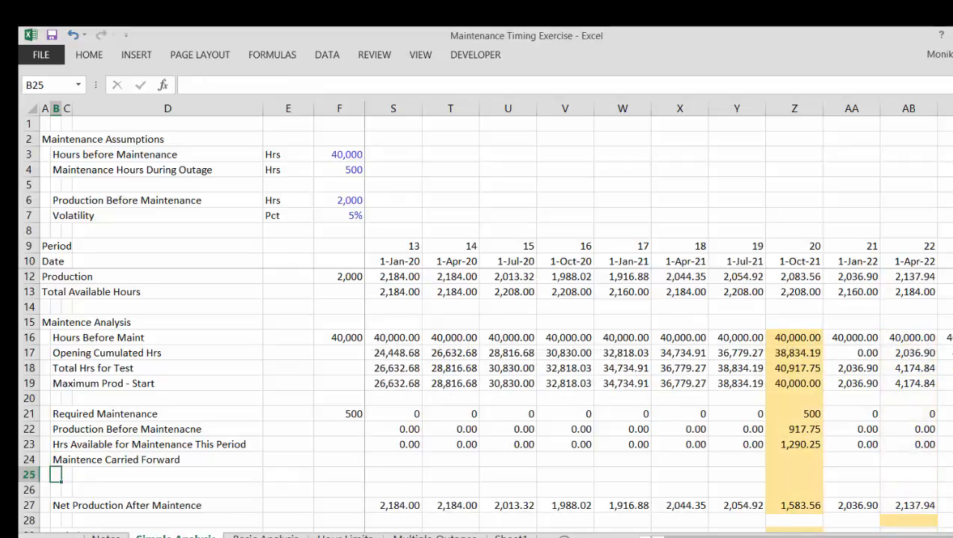
- Rename the Simple Analysis sheet as "Complete Analysis"
double_click(175, 536)
key(BackSpace)
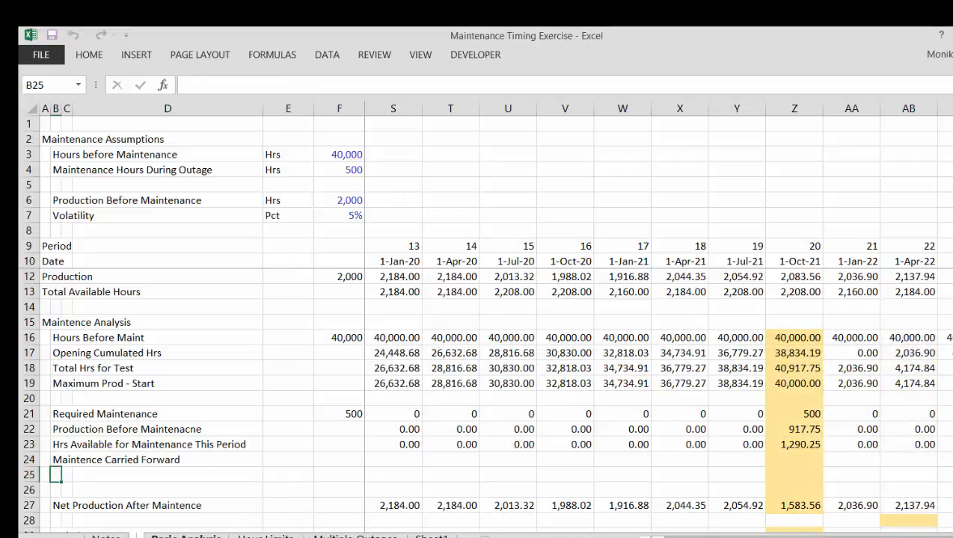
text(Complete Analysis)
key(Return)
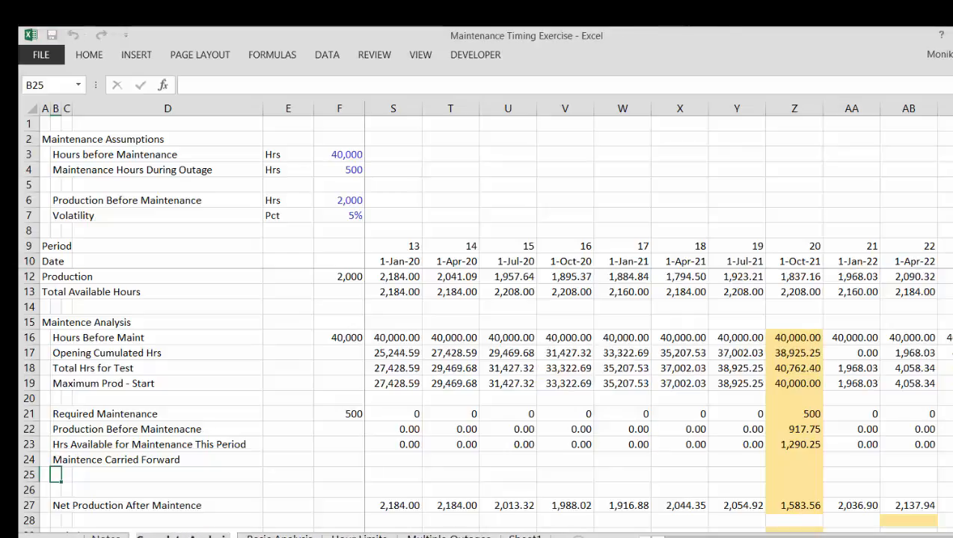
- Link cell F24 to the Maintenance Hours During Outage assumption in F4
key(Up)
key(Right)
key(Right)
key(Right)
key(Right)
key(Right)
key(Right)
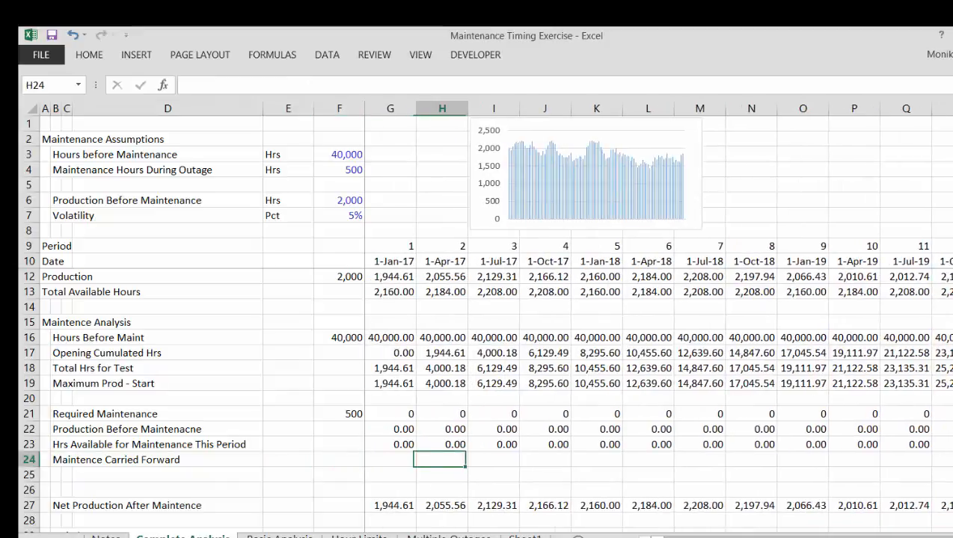
key(Left)
key(Left)
key(Left)
key(Right)
key(Right)
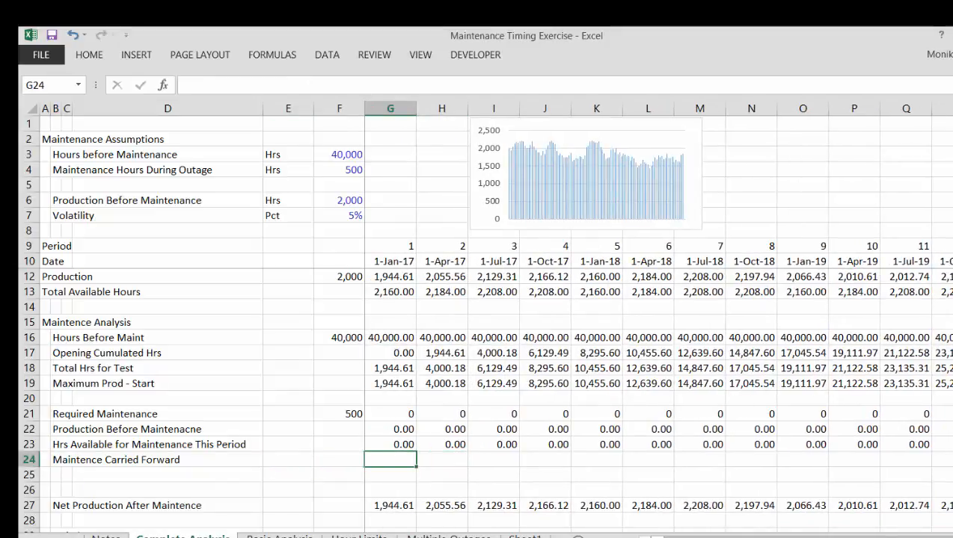
text(=)
key(Escape)
key(Left)
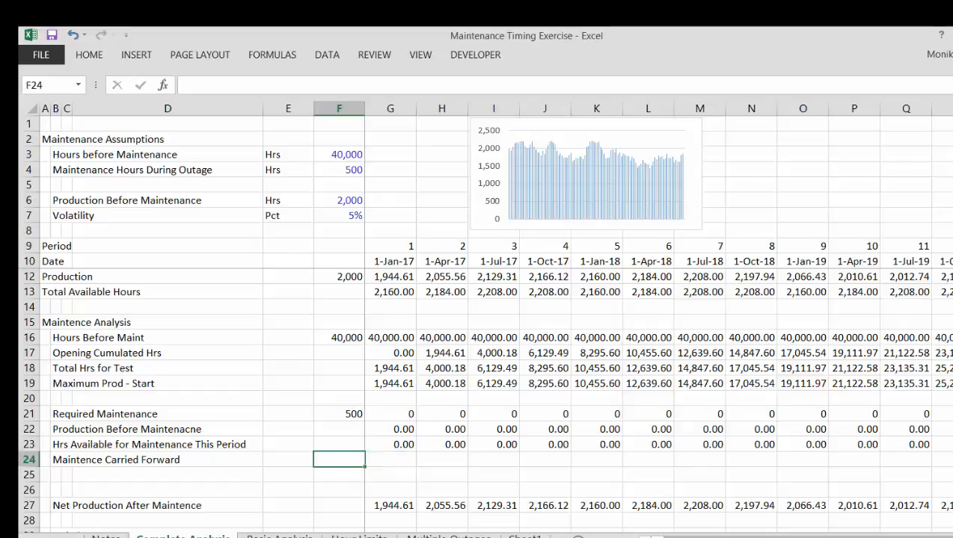
text(=)
click(346, 170)
key(Return)
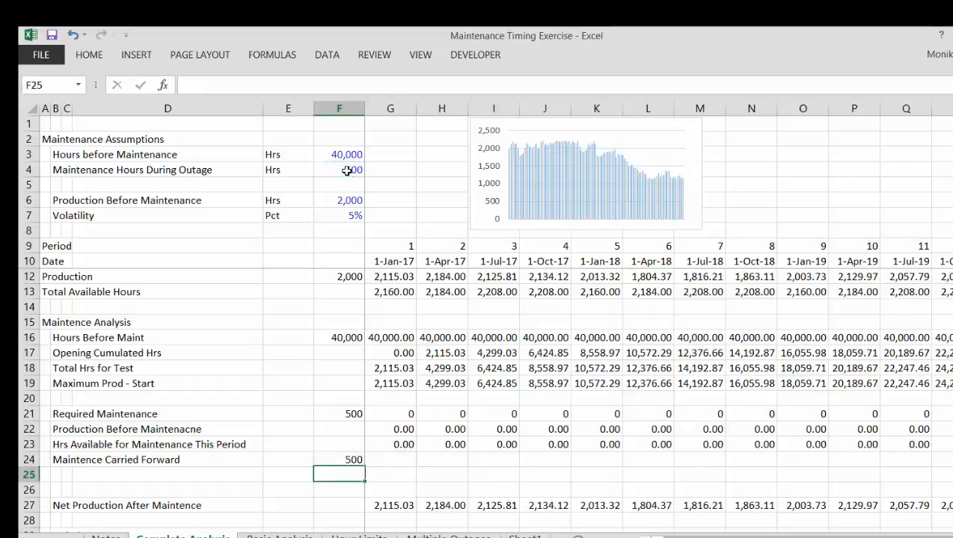
key(Up)
key(Right)
key(Right)
key(Right)
key(Left)
key(Left)
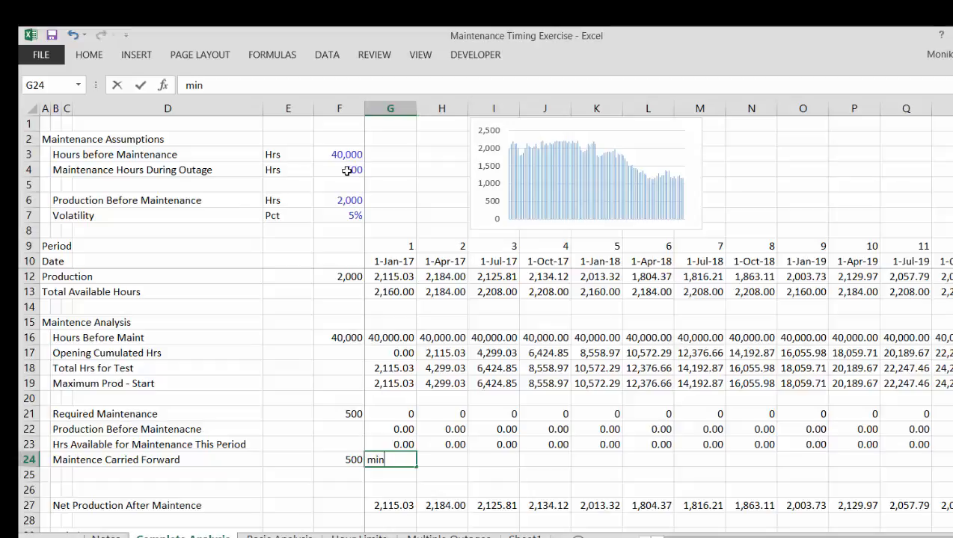
text(=min()
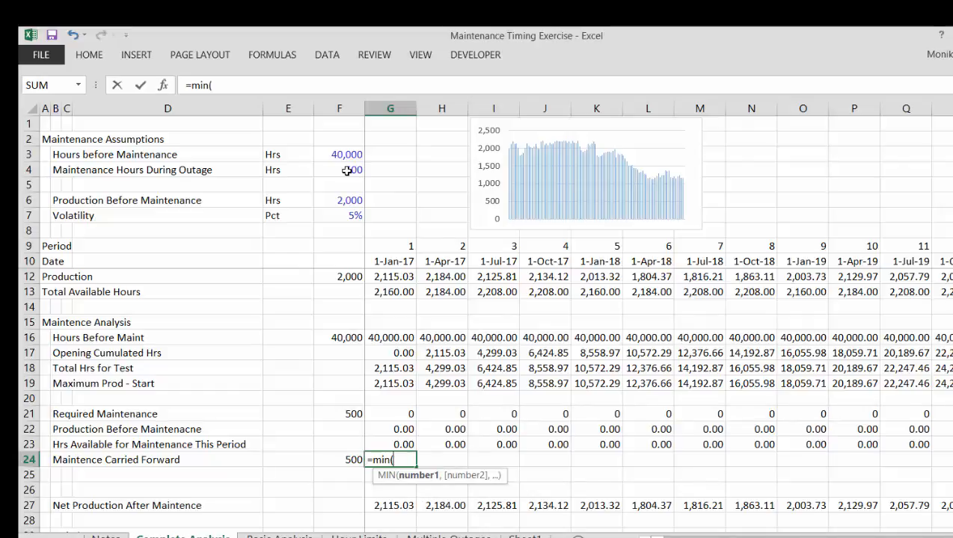
key(Up)
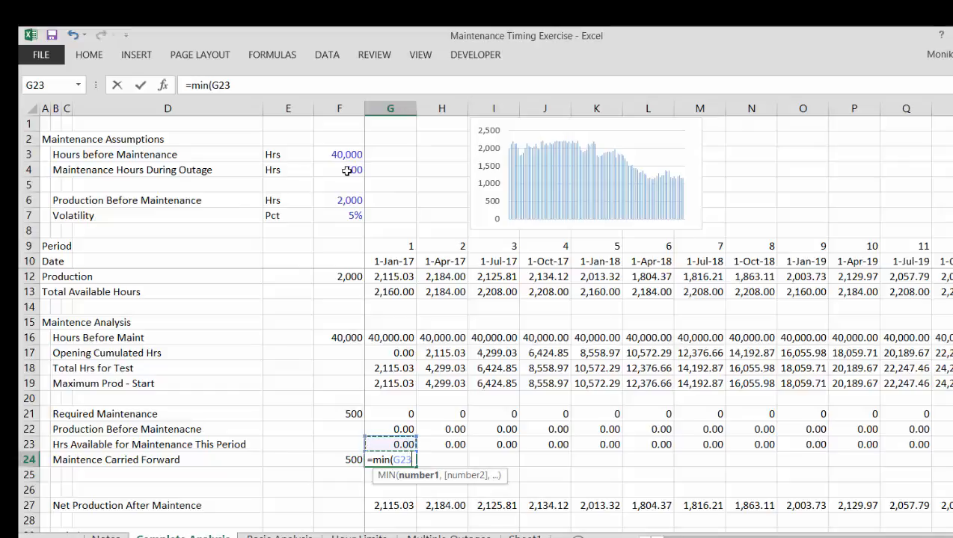
key(BackSpace)
key(BackSpace)
key(BackSpace)
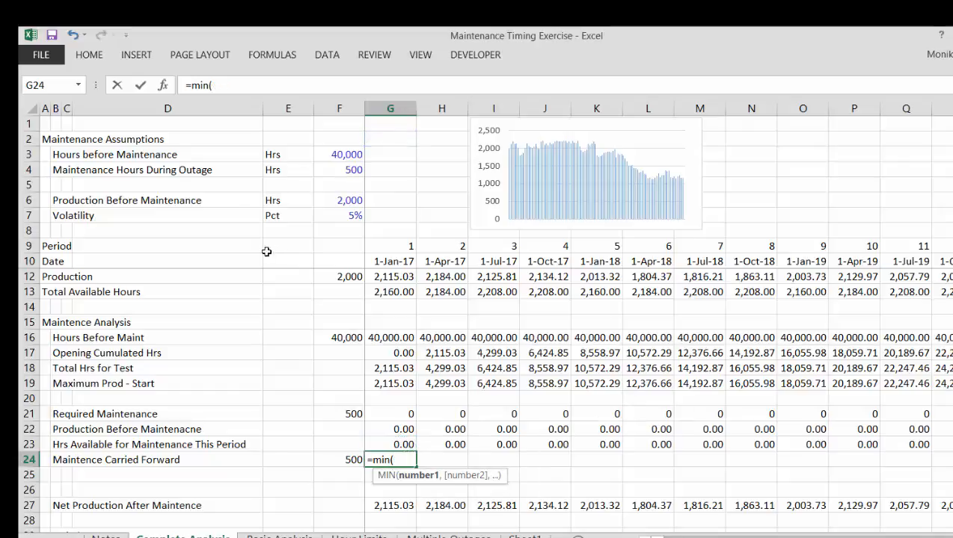
key(Escape)
- Change the label of row 24 to "Maintenance this period"
key(Left)
key(Left)
key(Left)
key(Left)
key(Left)
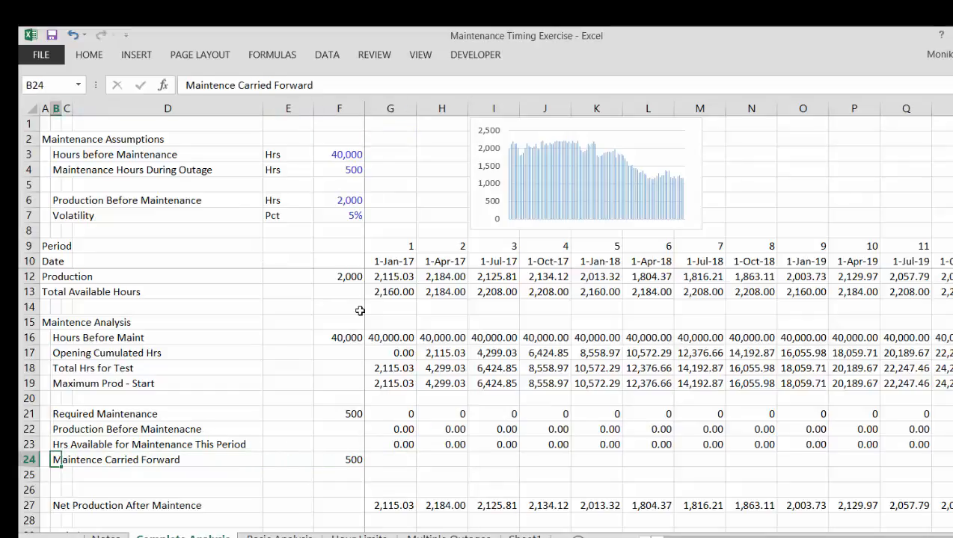
text(Mai)
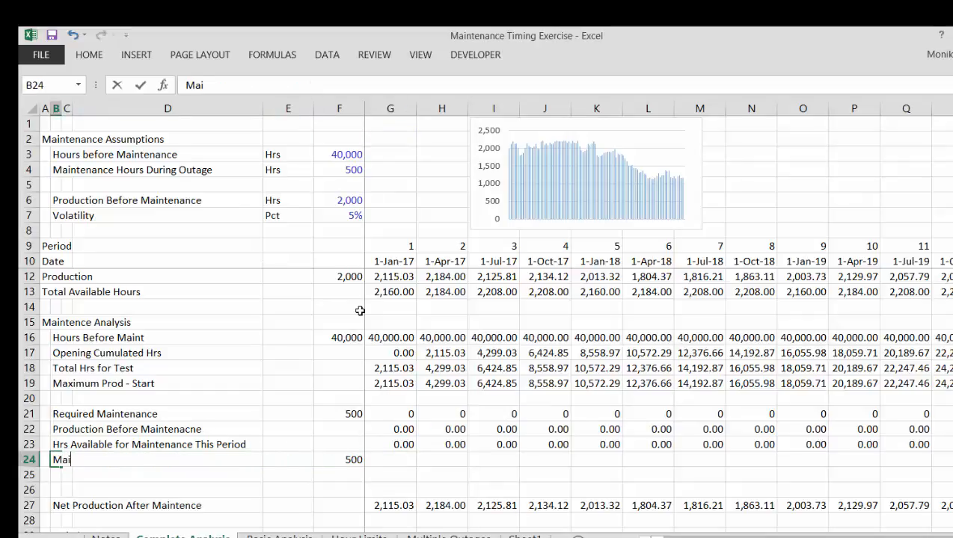
text(ntenan)
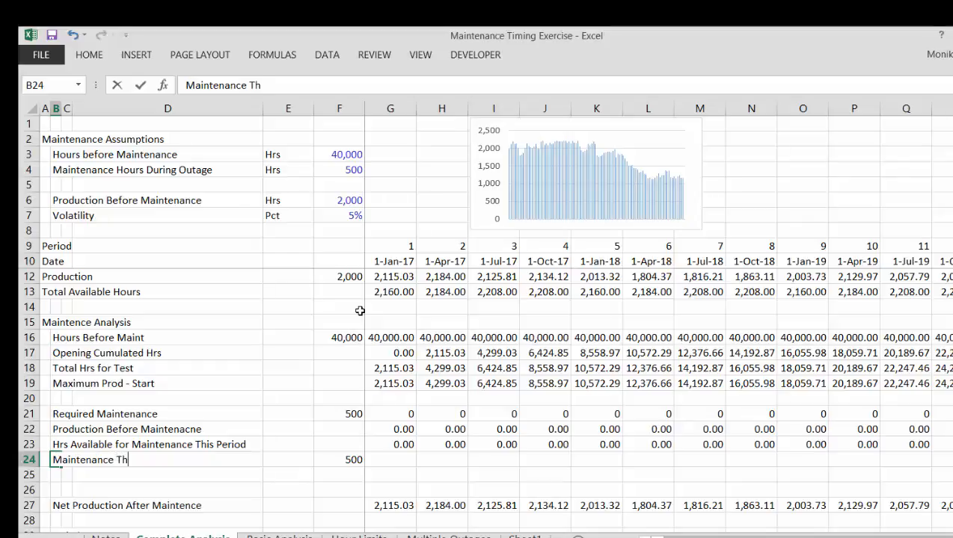
text(ce Th)
key(BackSpace)
key(BackSpace)
text(this period)
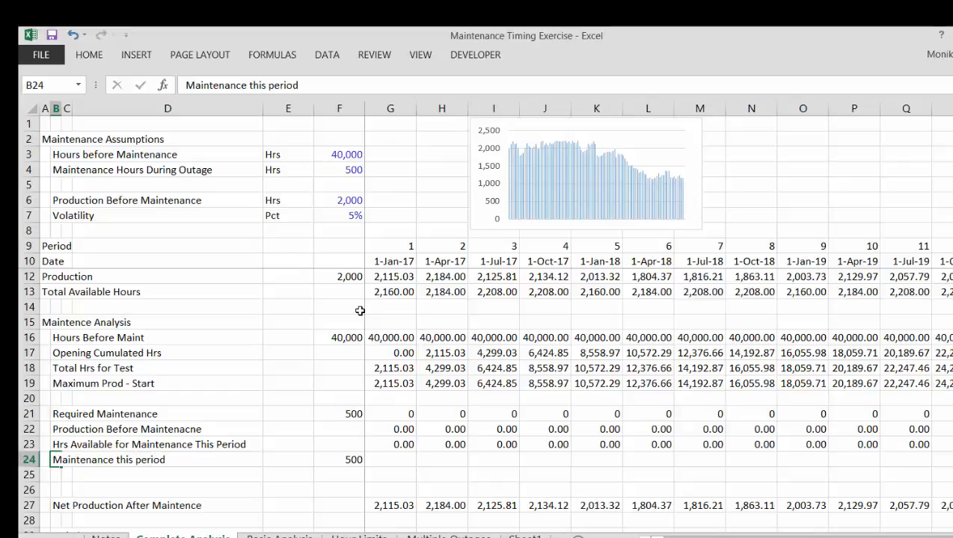
key(Return)
- Enter =MIN($F$24,G23)*G29 for Maintenance this period in the 1-Jan-17 column and copy it across all periods
key(Right)
key(Right)
key(Up)
key(Right)
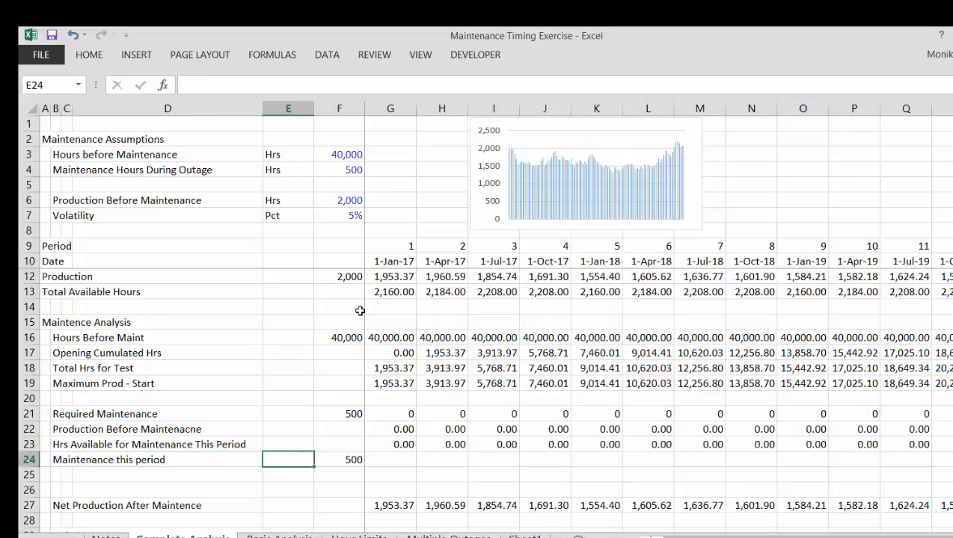
key(Right)
key(Right)
text(=min()
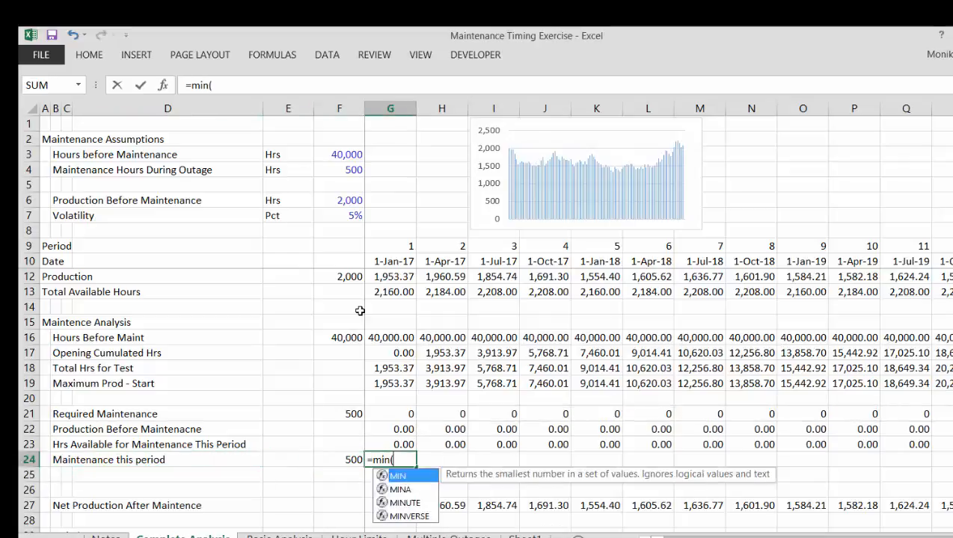
key(Left)
key(F4)
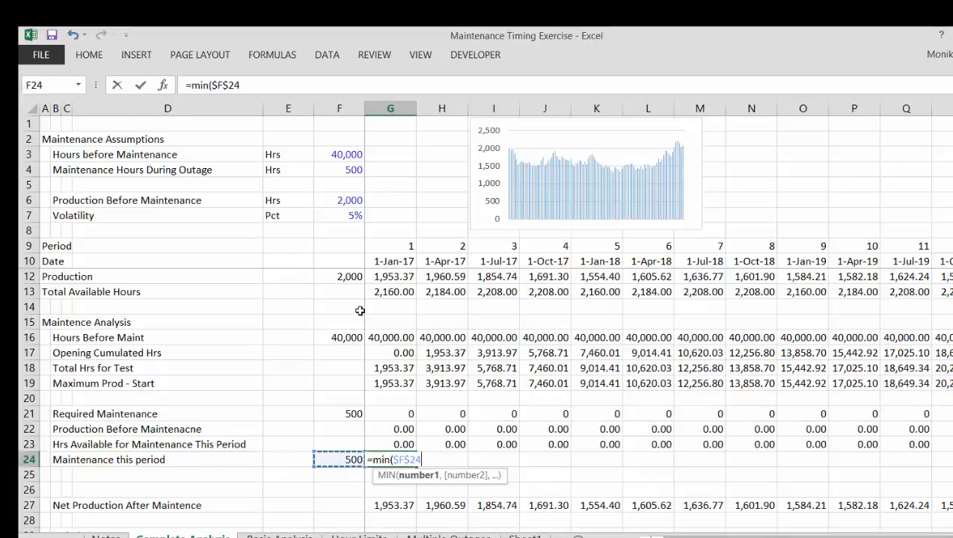
text(,)
key(Up)
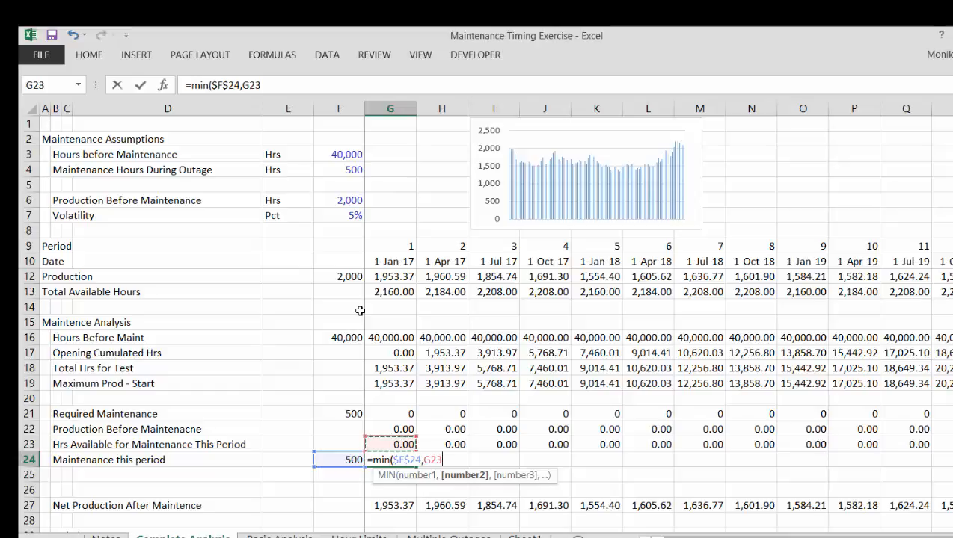
text()*)
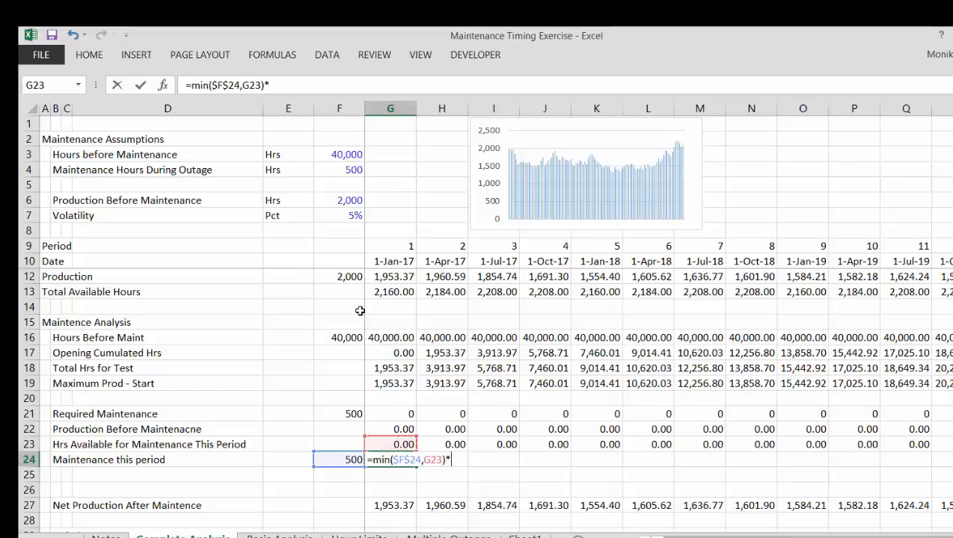
click(395, 485)
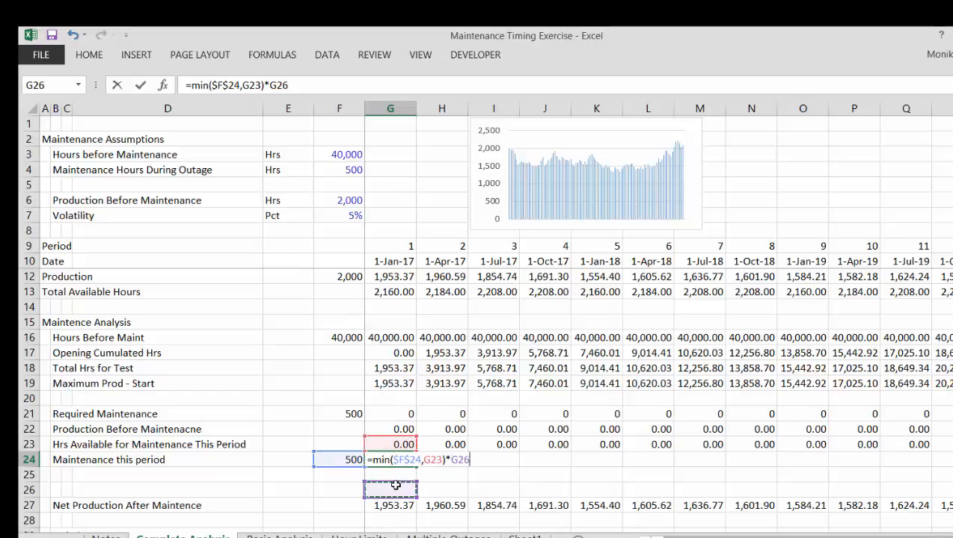
key(Down)
key(Down)
key(Down)
key(Down)
key(Up)
key(Return)
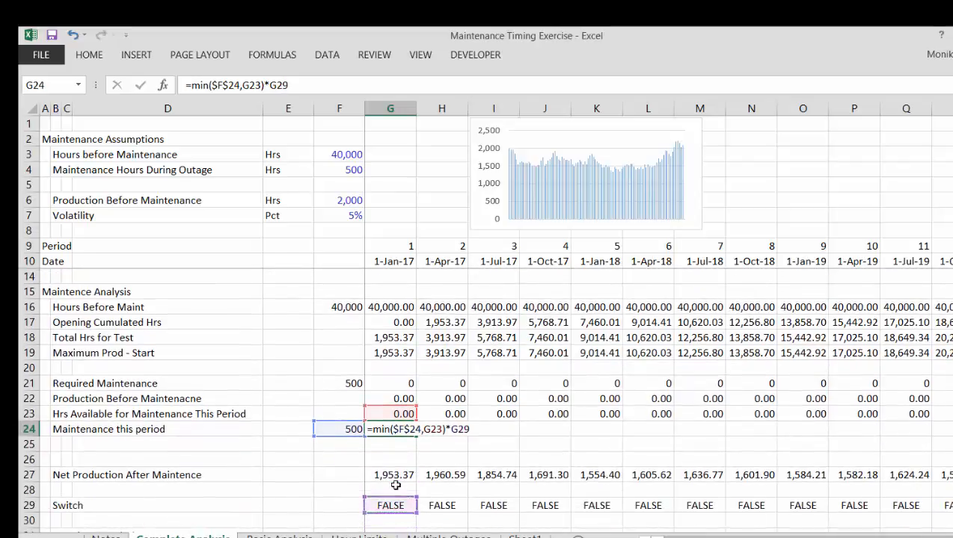
key(Up)
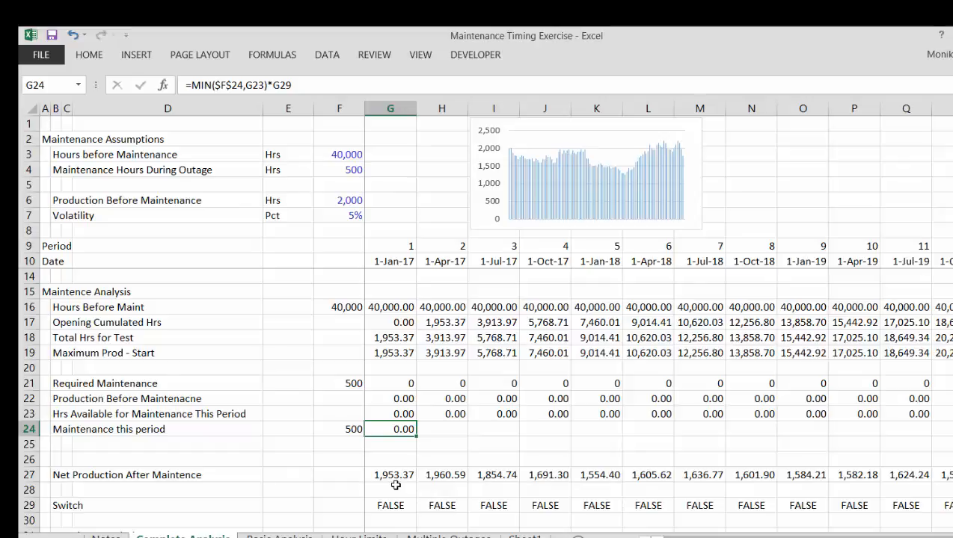
key(ctrl+shift+r)
- Examine the Maintenance this period results and the flagged outage columns across the whole timeline
key(Right)
key(Right)
key(Right)
key(Right)
key(Right)
key(Right)
key(Right)
key(Right)
key(Right)
key(Right)
key(Right)
key(Right)
key(Right)
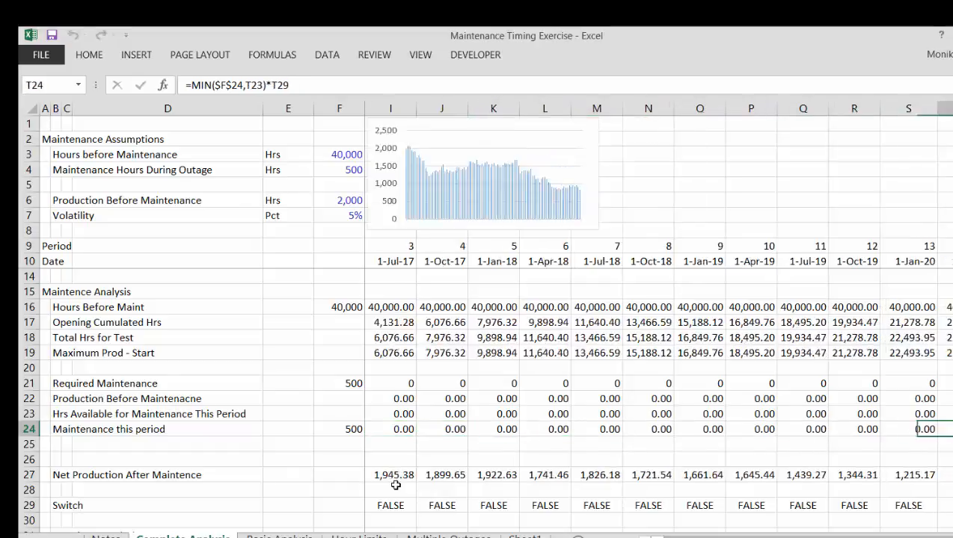
key(Right)
key(Right)
key(Right)
key(Right)
key(Right)
key(Right)
key(Right)
key(Right)
key(Right)
key(Right)
key(Right)
key(Right)
key(Right)
key(Right)
key(Left)
key(Left)
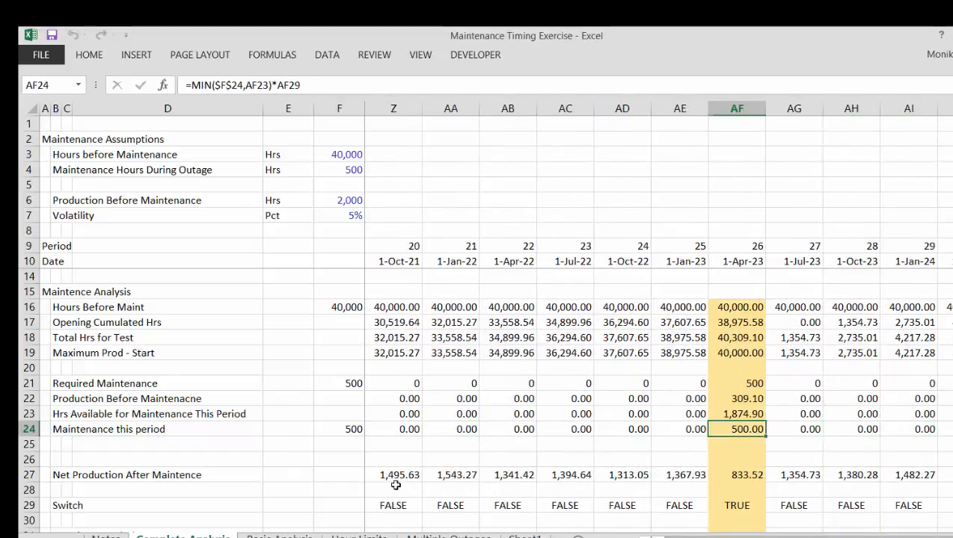
key(Right)
key(Right)
key(Right)
key(Right)
key(Right)
key(Right)
key(Right)
key(Right)
key(Right)
key(Right)
key(Right)
key(Right)
key(Right)
key(Right)
key(Right)
key(Right)
key(Right)
key(Right)
key(Right)
key(Right)
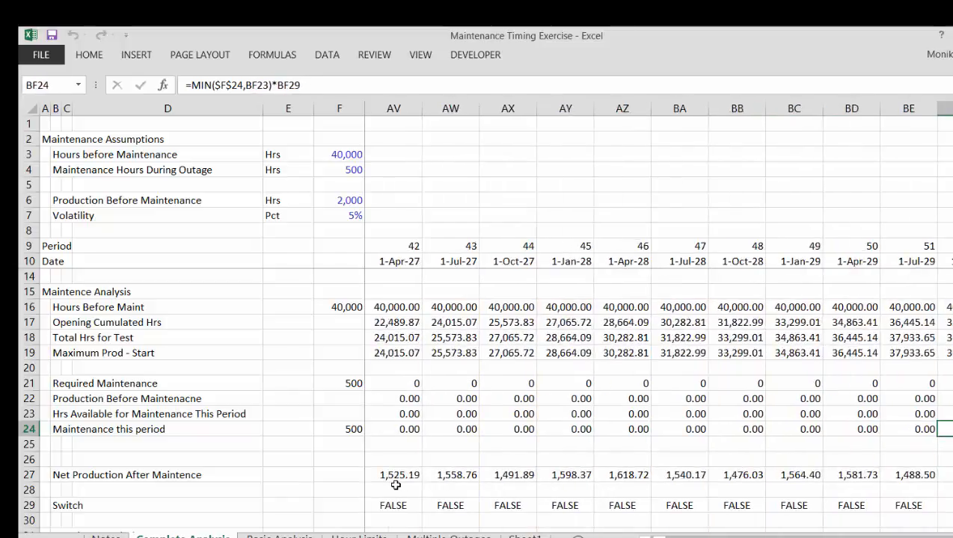
key(Right)
key(Right)
key(Right)
key(Right)
key(Right)
key(Right)
key(Right)
key(Right)
key(Right)
key(Right)
key(Right)
key(Right)
key(Right)
key(Right)
key(Right)
key(Right)
key(Right)
key(Right)
key(Right)
key(Right)
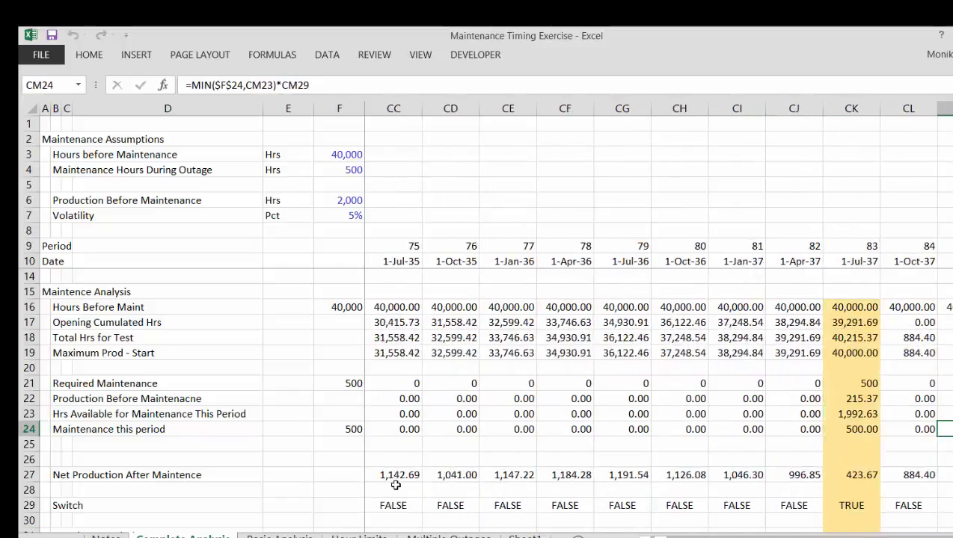
key(Right)
key(Right)
key(Right)
key(Right)
key(Right)
key(Right)
key(Right)
key(Right)
key(Right)
key(Right)
key(Right)
key(Right)
key(Right)
key(Right)
key(Right)
key(Right)
key(Right)
key(Right)
key(Right)
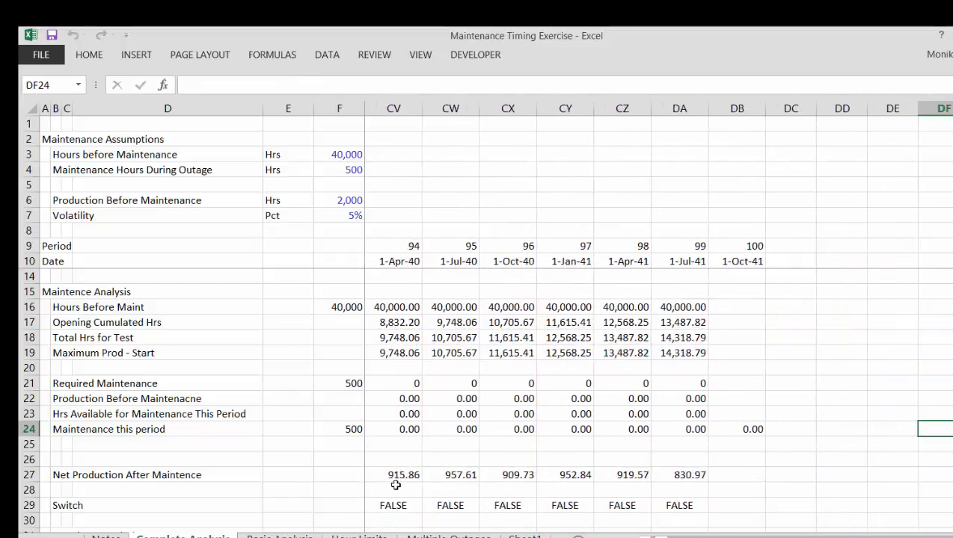
key(Right)
key(Right)
- Clear the surplus Maintenance this period formula from DB24 in the 1-Oct-41 column
key(Left)
key(Left)
key(Left)
key(Left)
key(Left)
key(Left)
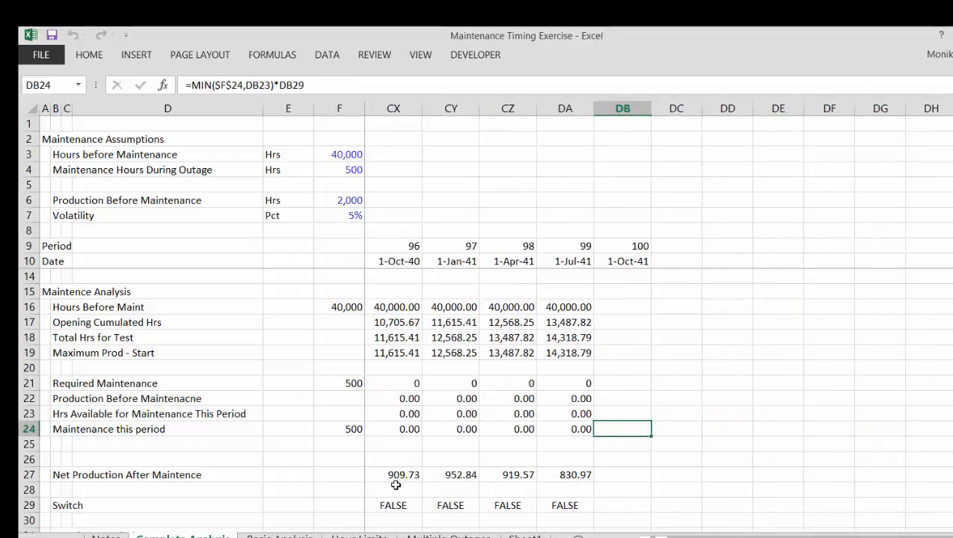
key(Left)
key(Left)
key(Left)
key(Left)
- Set the Maintenance Hours During Outage assumption to 1000
key(ctrl+Left)
key(ctrl+Left)
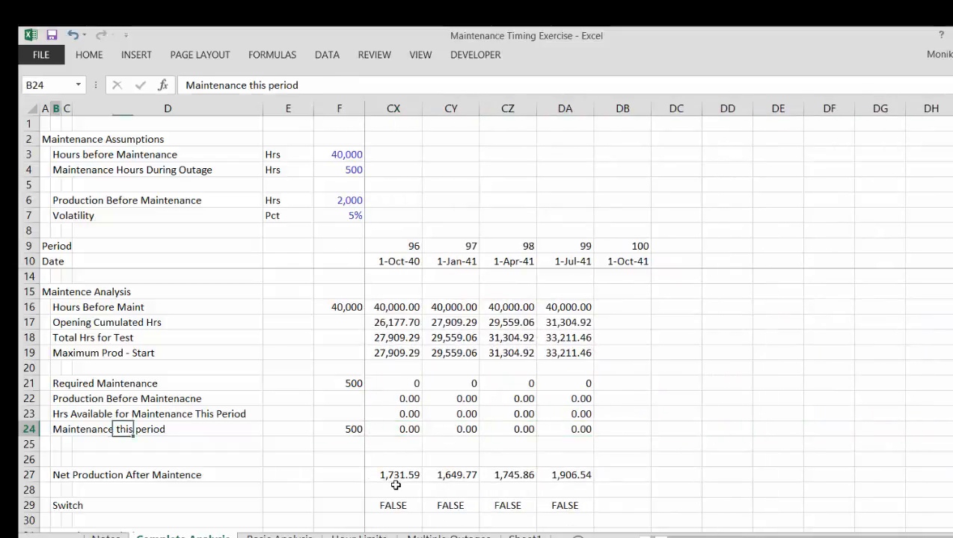
key(Right)
key(Right)
key(Right)
key(Right)
key(Right)
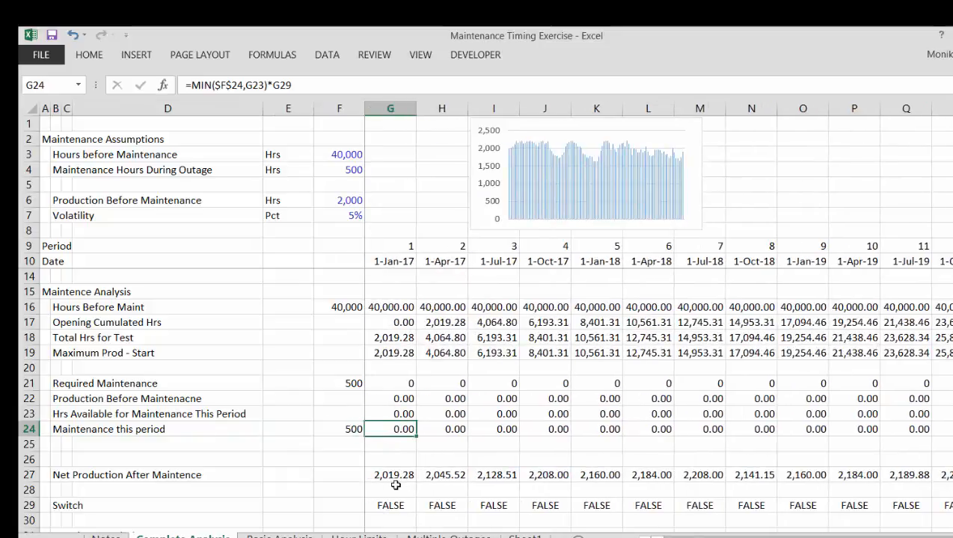
click(317, 159)
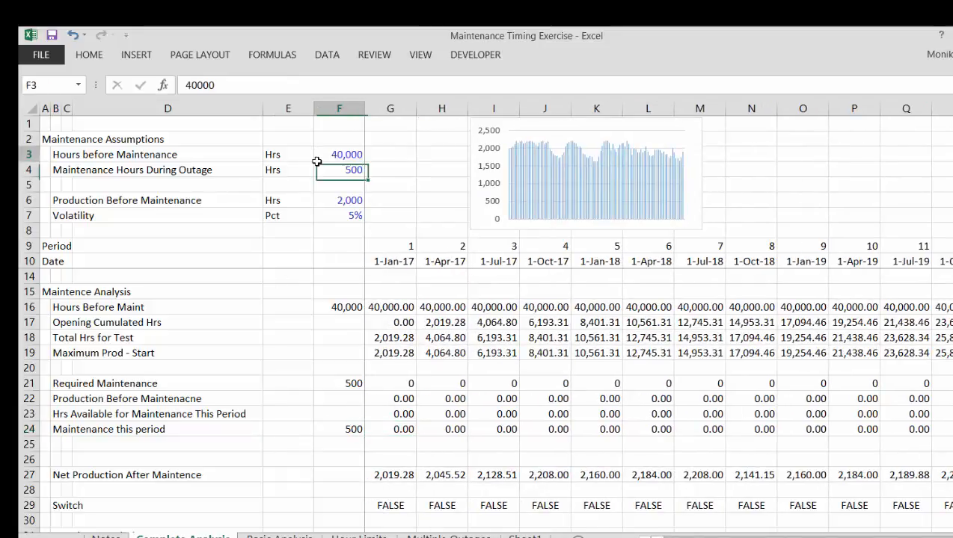
key(Down)
text(100)
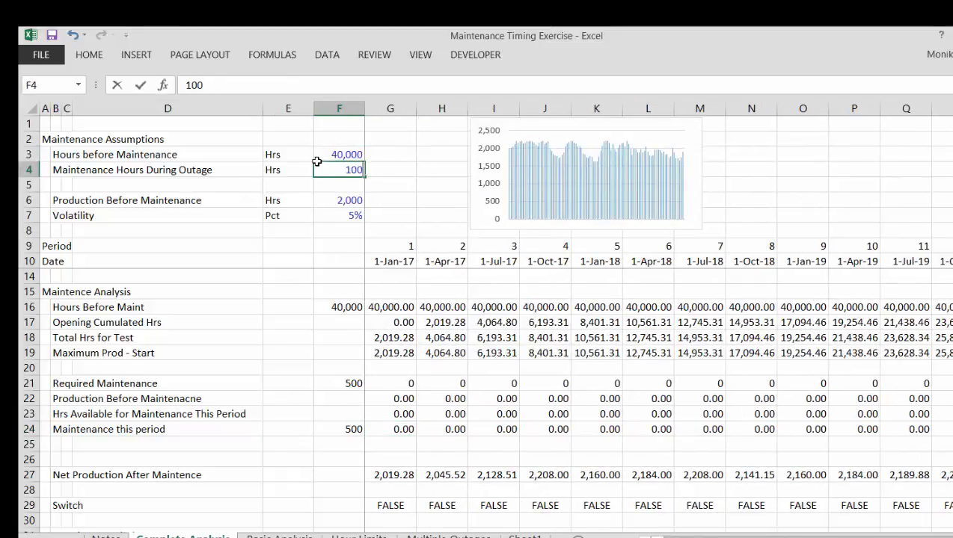
key(Return)
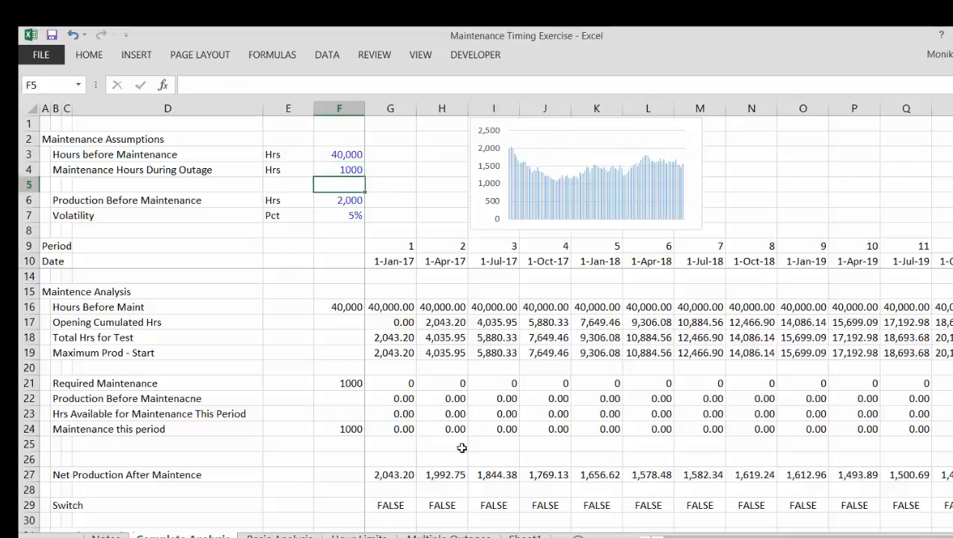
- Examine how the outage periods compare available hours, maintenance this period and net production across the whole timeline
click(457, 469)
key(Right)
key(Right)
key(Right)
key(Right)
key(Right)
key(Right)
key(Right)
key(Right)
key(Right)
key(Right)
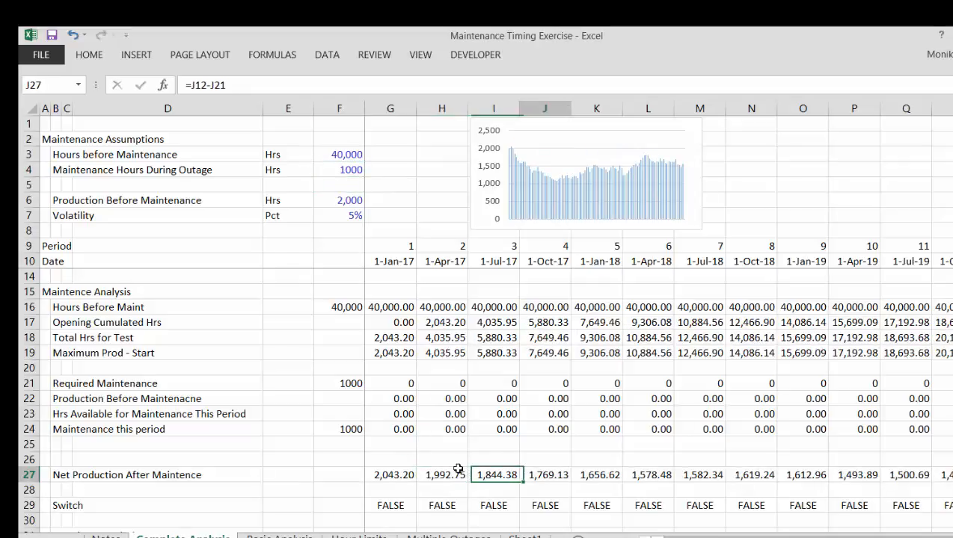
key(Right)
key(Right)
key(Right)
key(Right)
key(Right)
key(Right)
key(Right)
key(Right)
key(Right)
key(Right)
key(Right)
key(Right)
key(Right)
key(Right)
key(Right)
key(Right)
key(Right)
key(Right)
key(Right)
key(Right)
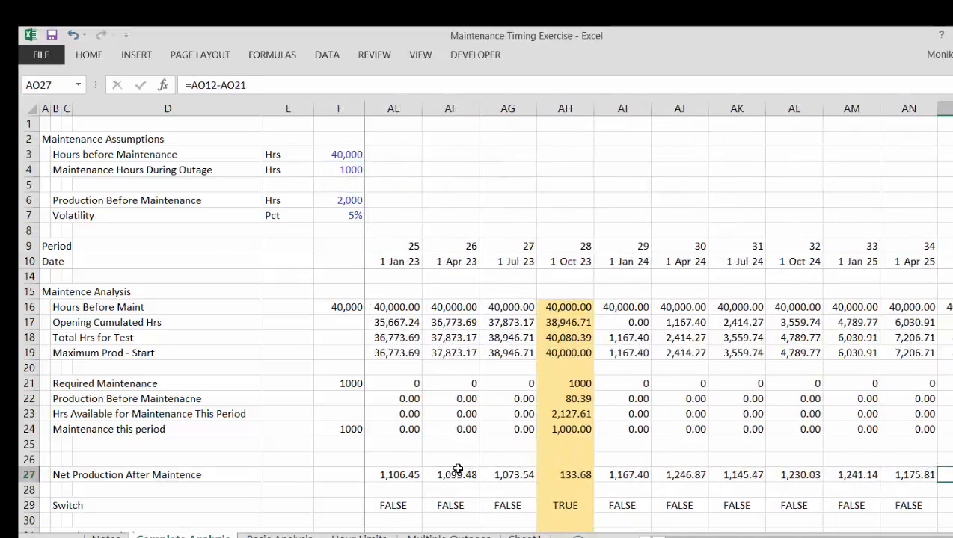
key(Up)
key(Right)
key(Right)
key(Right)
key(Right)
key(Right)
key(Right)
key(Right)
key(Right)
key(Right)
key(Right)
key(Right)
key(Right)
key(Right)
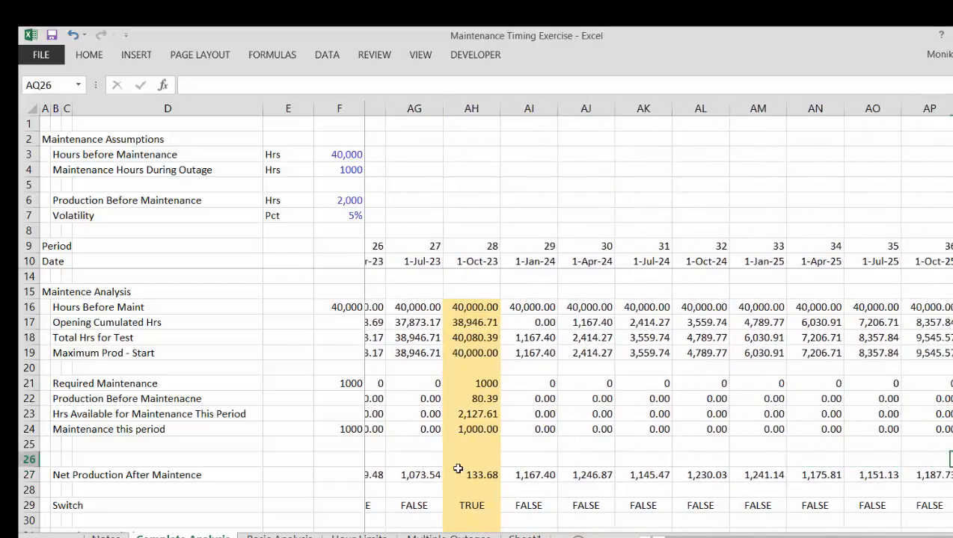
key(Right)
key(Right)
key(Right)
key(Right)
key(Right)
key(Right)
key(Right)
key(Right)
key(Right)
key(Right)
key(Right)
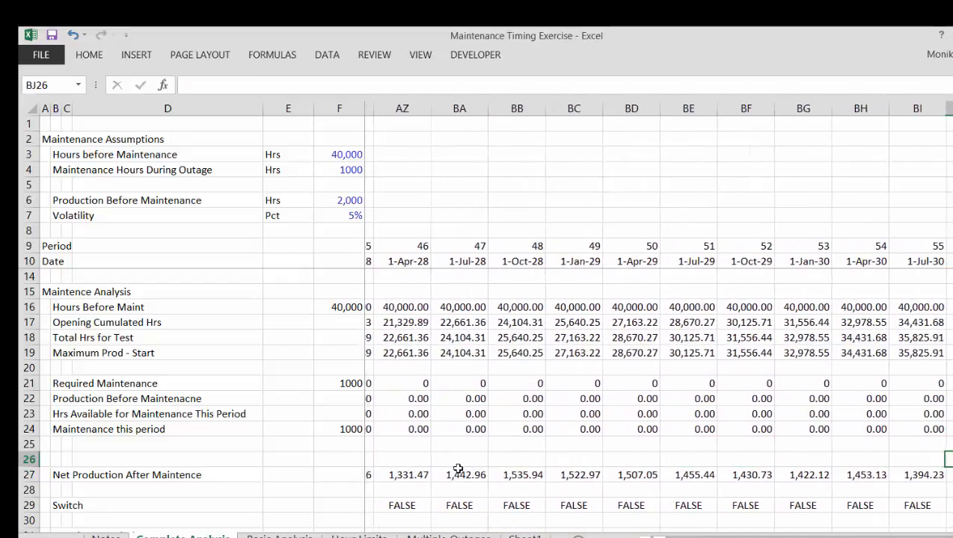
key(Right)
key(Up)
key(Up)
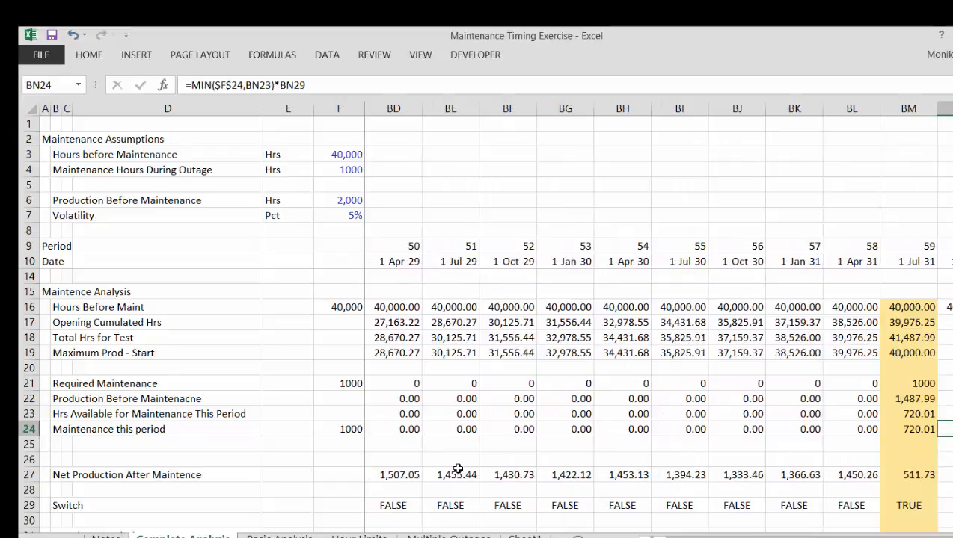
key(Right)
key(Right)
key(Right)
key(Right)
key(Right)
key(Right)
key(Right)
key(Right)
key(Right)
key(Right)
key(Right)
key(Right)
key(Right)
key(Right)
key(Right)
key(Right)
key(Right)
key(Right)
key(Right)
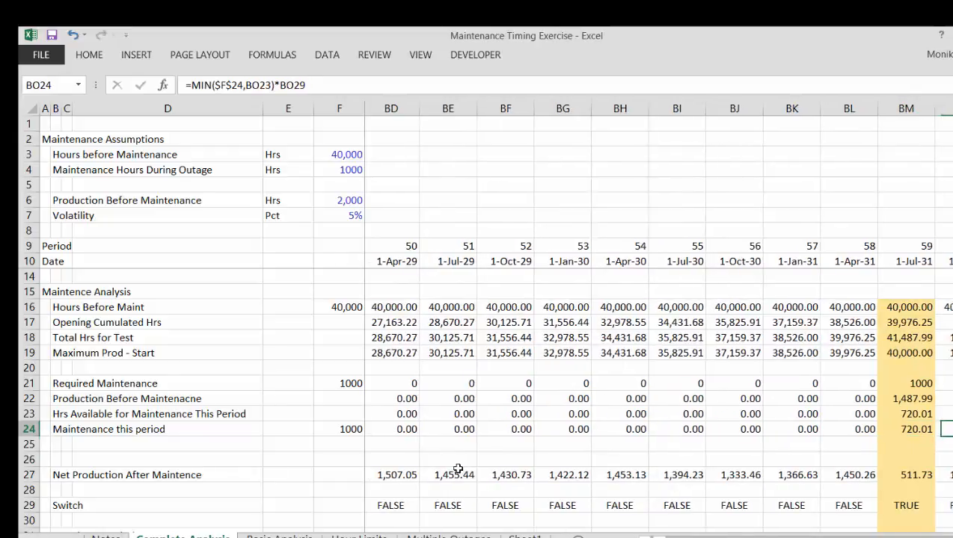
key(Right)
key(Right)
key(Right)
key(Right)
key(Right)
key(Right)
key(Right)
key(Right)
key(Right)
key(Right)
key(Right)
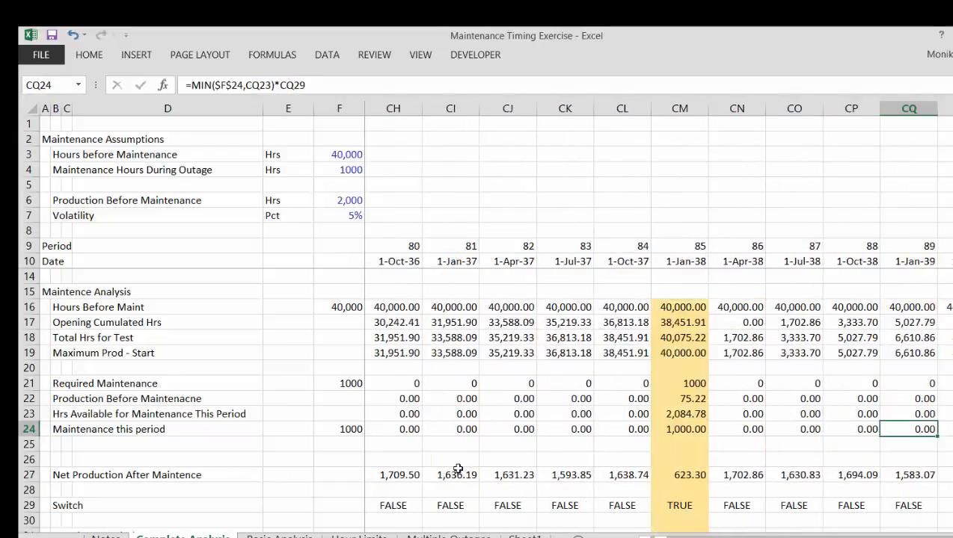
key(Left)
key(Right)
key(Right)
key(Right)
key(Right)
key(Right)
key(Right)
key(Right)
key(Right)
key(Right)
key(Right)
key(Right)
key(Right)
key(Right)
key(Right)
key(Right)
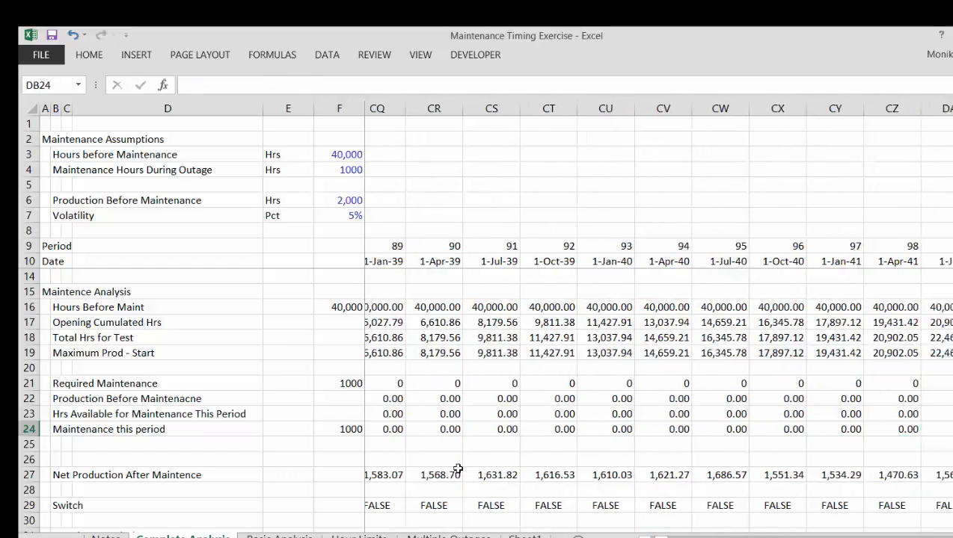
- Add the row label Maintenance Carried Forward in B25, directly below Maintenance this period
key(Left)
key(Left)
key(Left)
key(Left)
key(ctrl+Left)
key(ctrl+Left)
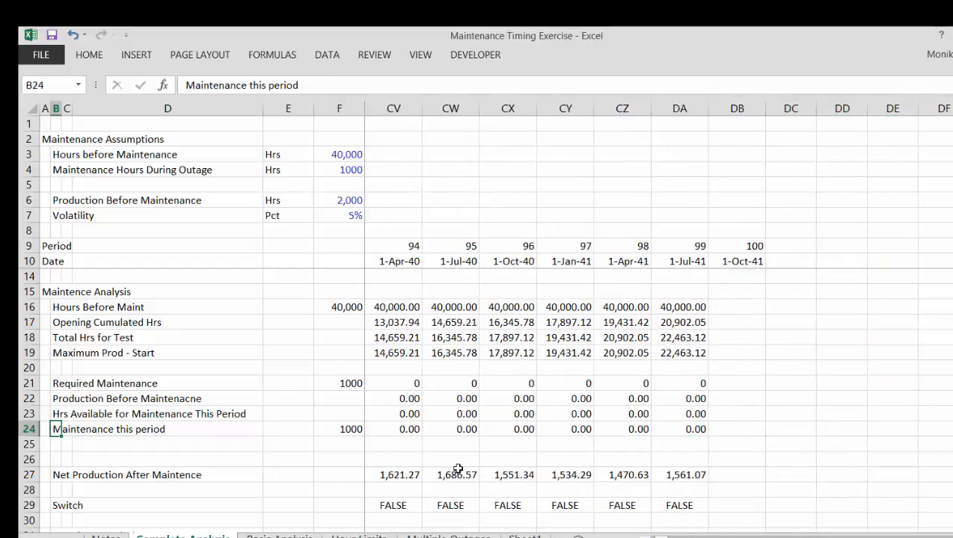
key(Right)
key(Left)
key(Right)
key(Right)
key(Right)
key(Right)
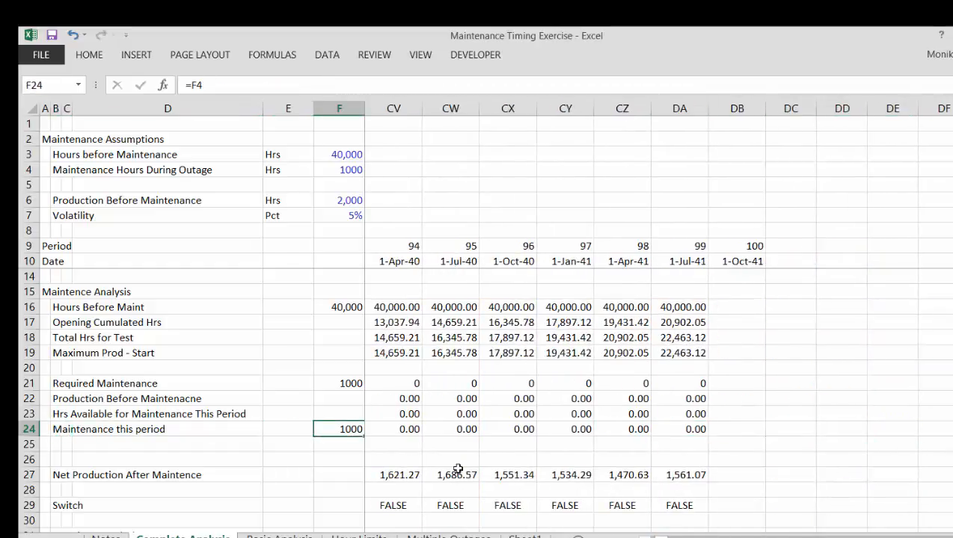
key(Right)
key(Down)
key(Left)
key(Left)
key(Left)
key(Left)
key(Left)
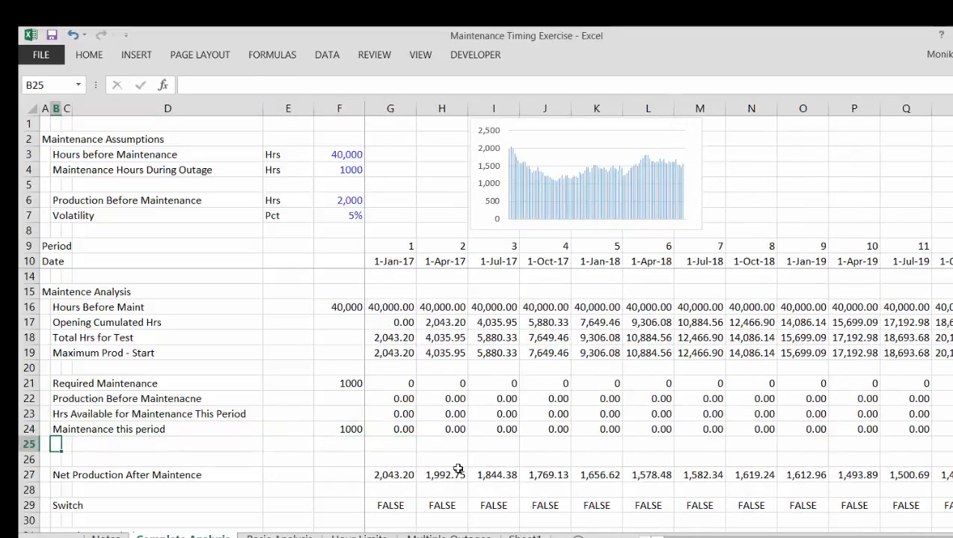
text(Mar)
text(intenance )
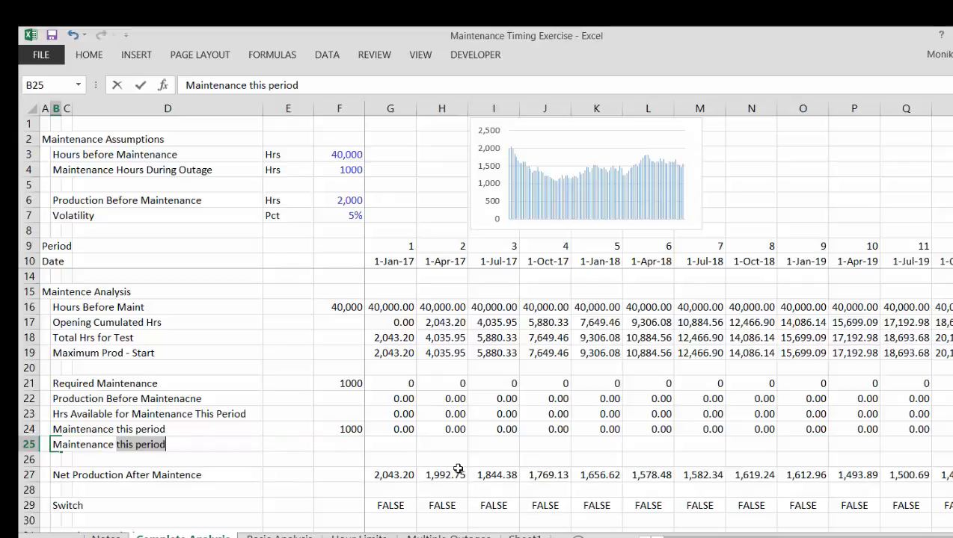
text(Carried)
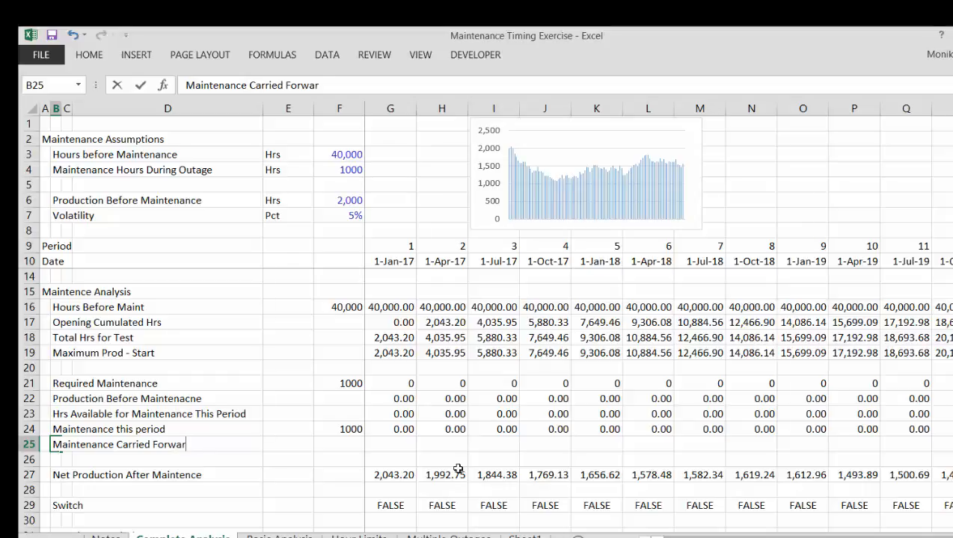
text(Forward)
key(Return)
- Enter =($F$24-G24)*G29 for Maintenance Carried Forward in the 1-Jan-17 column
key(Up)
key(Right)
key(Right)
key(Right)
key(Right)
key(Right)
key(Right)
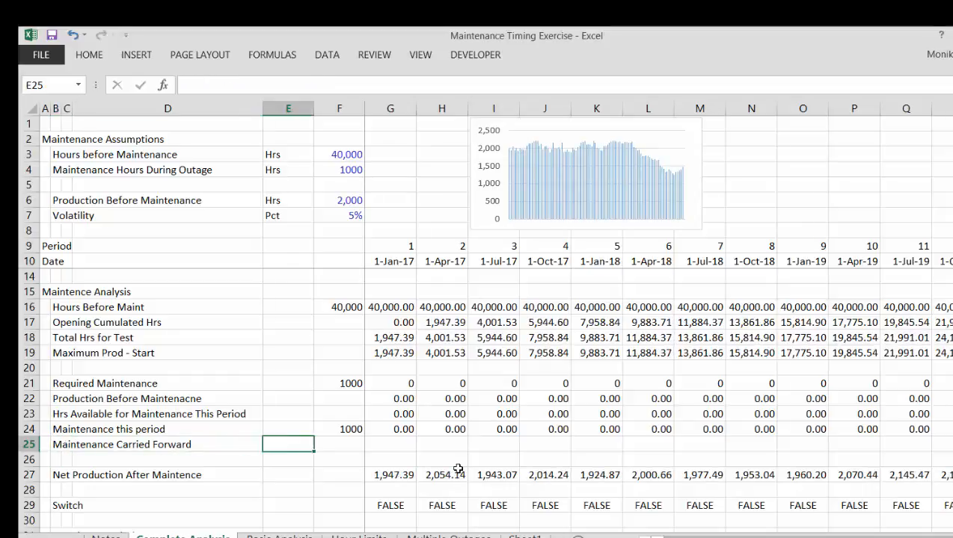
key(Left)
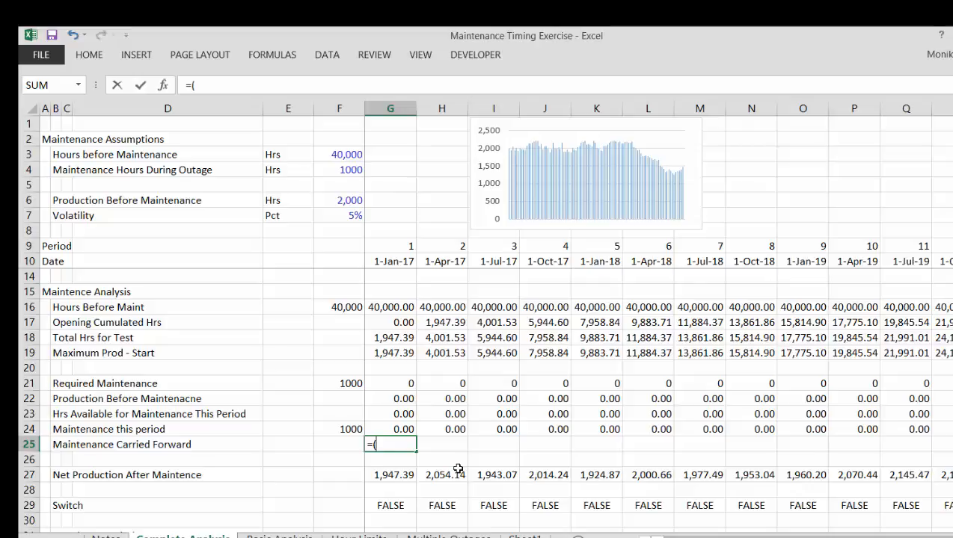
key(Up)
key(Left)
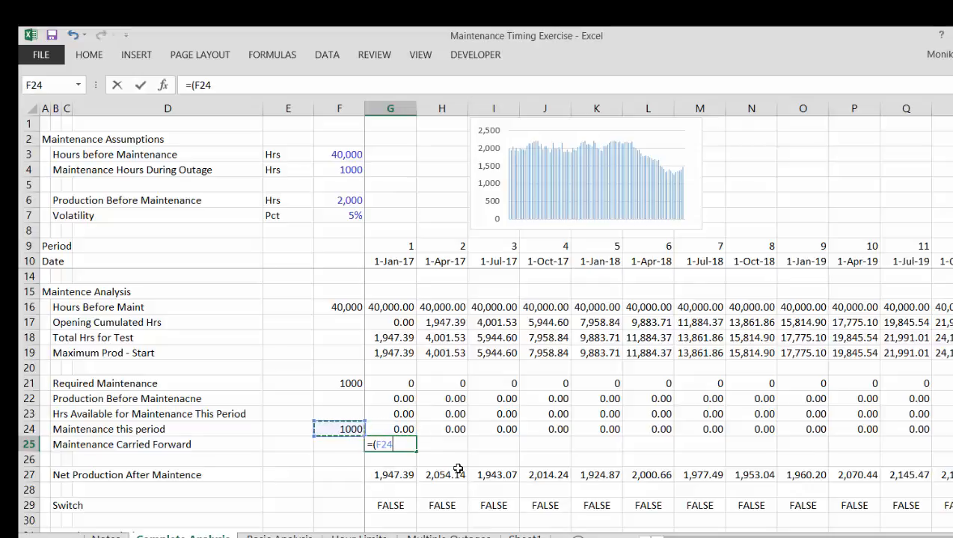
key(F4)
text(-)
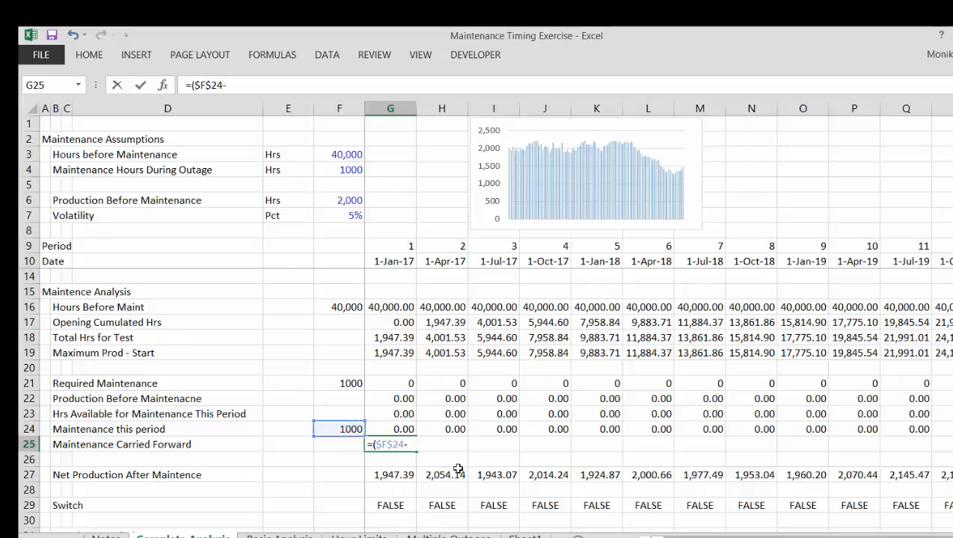
key(Up)
text())
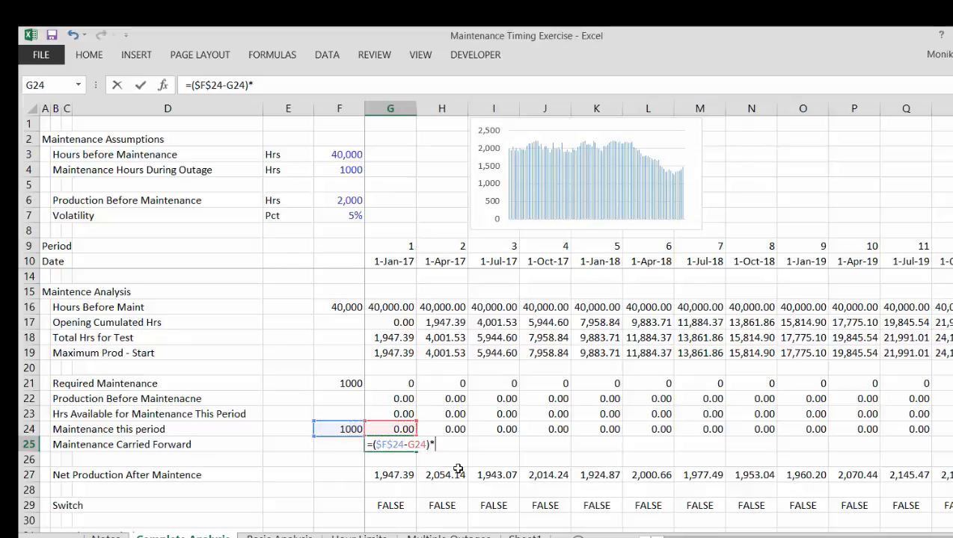
text(*)
click(401, 506)
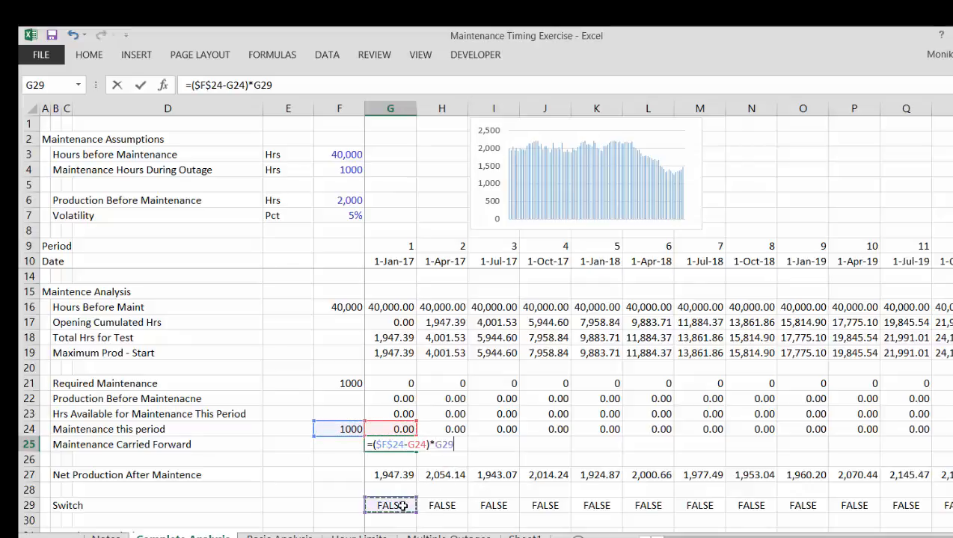
key(Return)
key(Up)
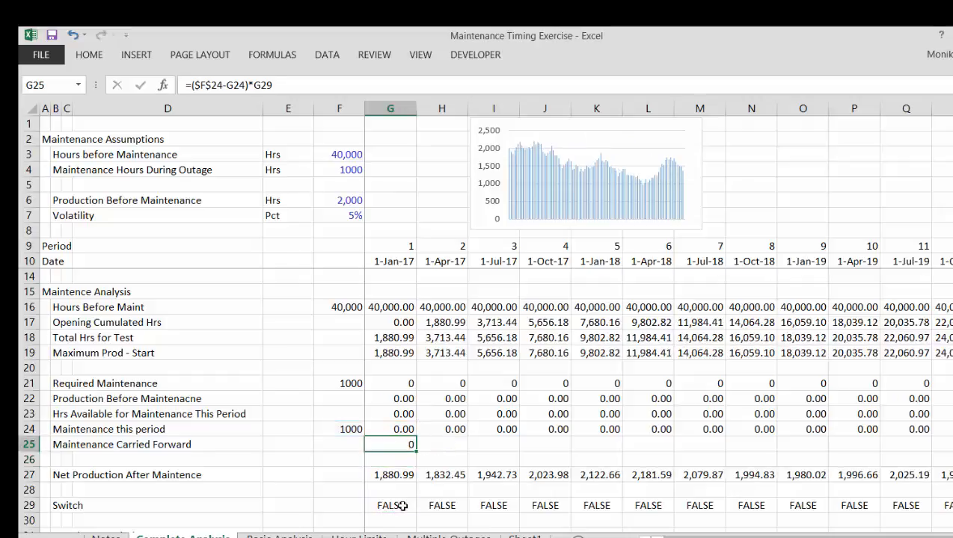
- Move the Maintenance Carried Forward formula to the 1-Apr-17 column with its references intact and copy it across the remaining periods
key(ctrl+x)
key(Right)
key(ctrl+v)
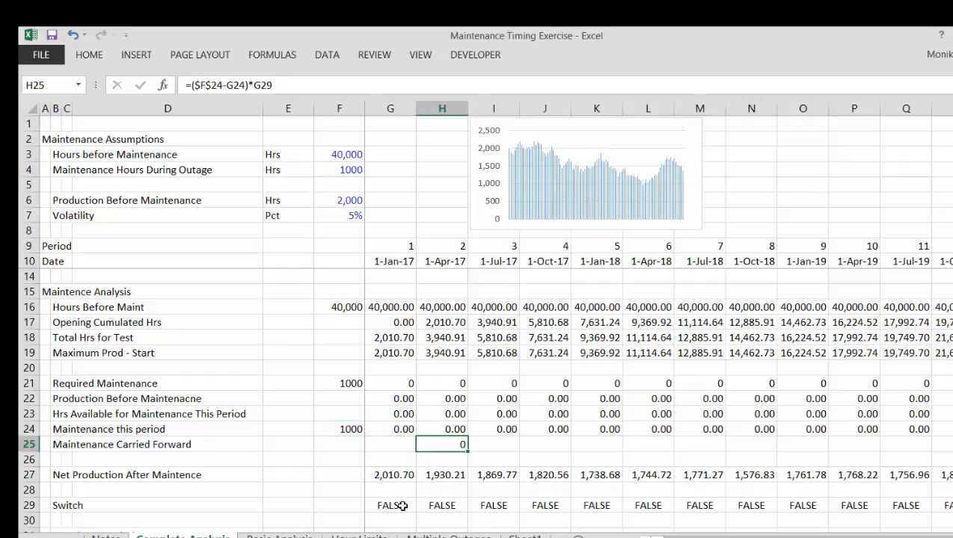
key(ctrl+shift+Right)
key(ctrl+r)
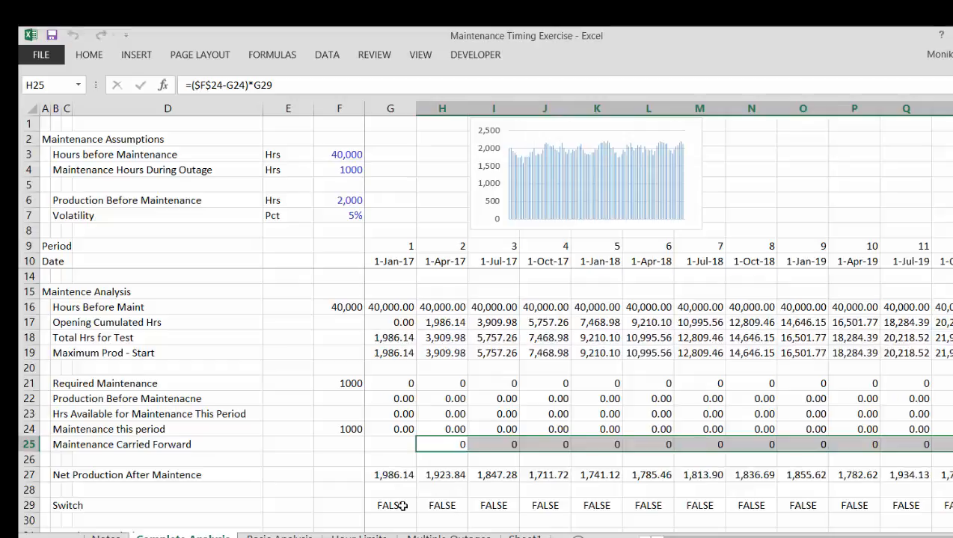
- Format the Maintenance Carried Forward values from 1-Apr-17 onward as numbers with thousands separators and two decimals
key(Left)
key(Right)
key(ctrl+shift+Right)
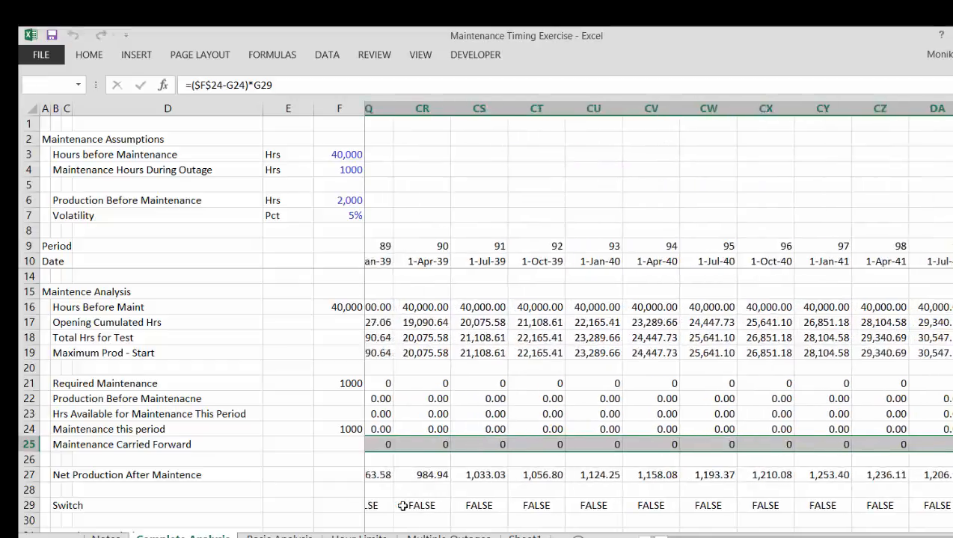
key(ctrl+shift+1)
key(Left)
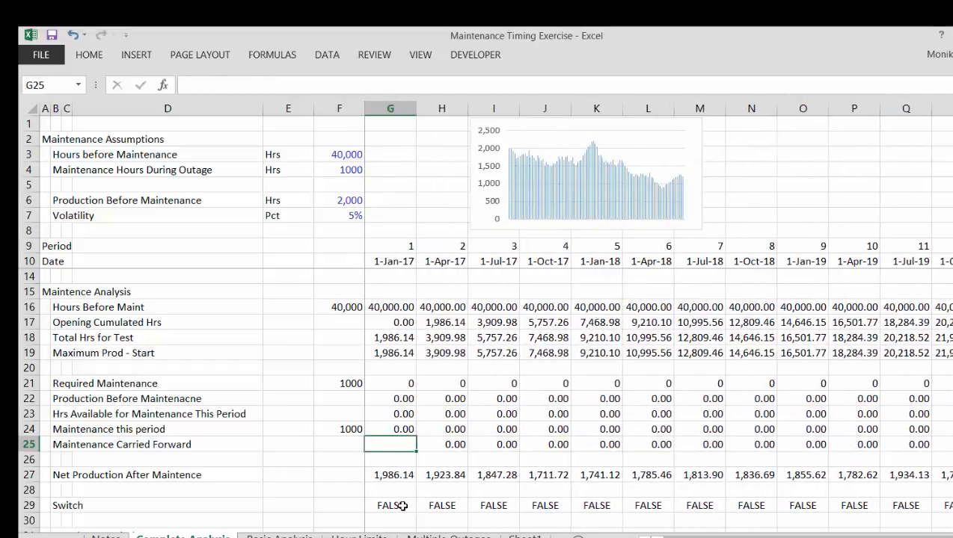
- Examine the Maintenance Carried Forward row across the periods up to 1-Oct-28, comparing it with the preceding period's Maintenance this period
key(Right)
key(Right)
key(Right)
key(Right)
key(Right)
key(Right)
key(Right)
key(Right)
key(Right)
key(Right)
key(Right)
key(Right)
key(Right)
key(Right)
key(Right)
key(Right)
key(Right)
key(Right)
key(Right)
key(Right)
key(Right)
key(Right)
key(Right)
key(Right)
key(Right)
key(Right)
key(Right)
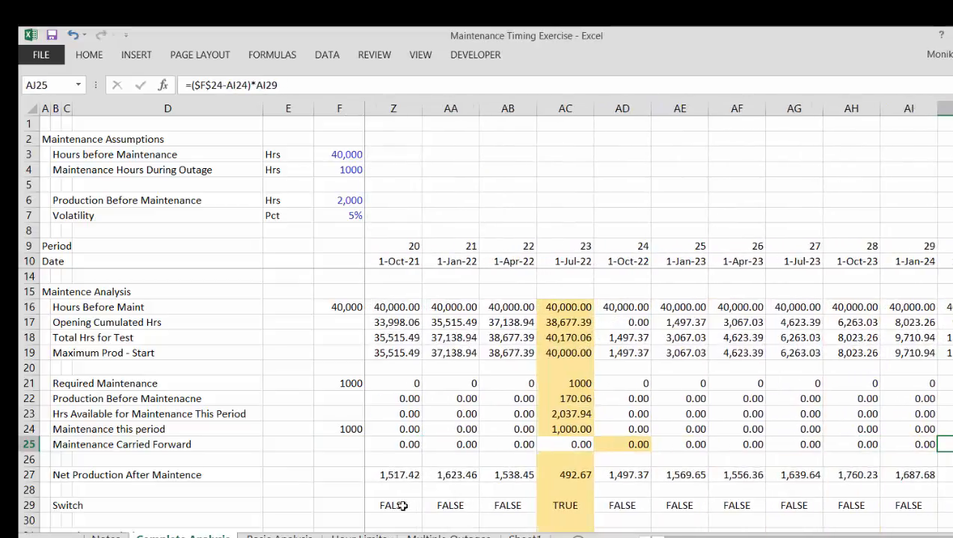
key(Right)
key(Right)
key(Right)
key(Right)
key(Right)
key(Right)
key(Right)
key(Right)
key(Right)
key(Right)
key(Right)
key(Right)
key(Right)
key(Right)
key(Right)
key(Right)
key(Right)
key(Right)
key(Right)
key(Right)
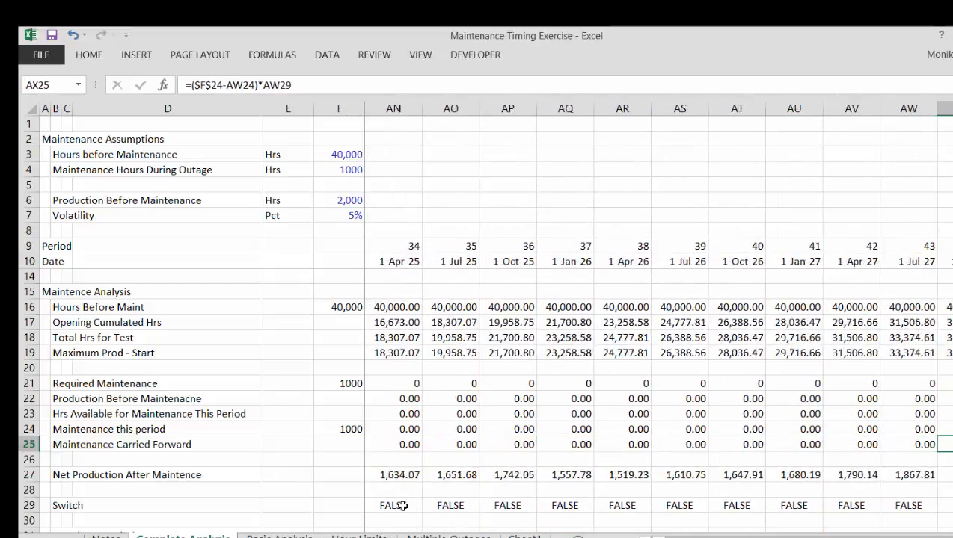
key(Left)
key(Left)
key(Left)
key(Left)
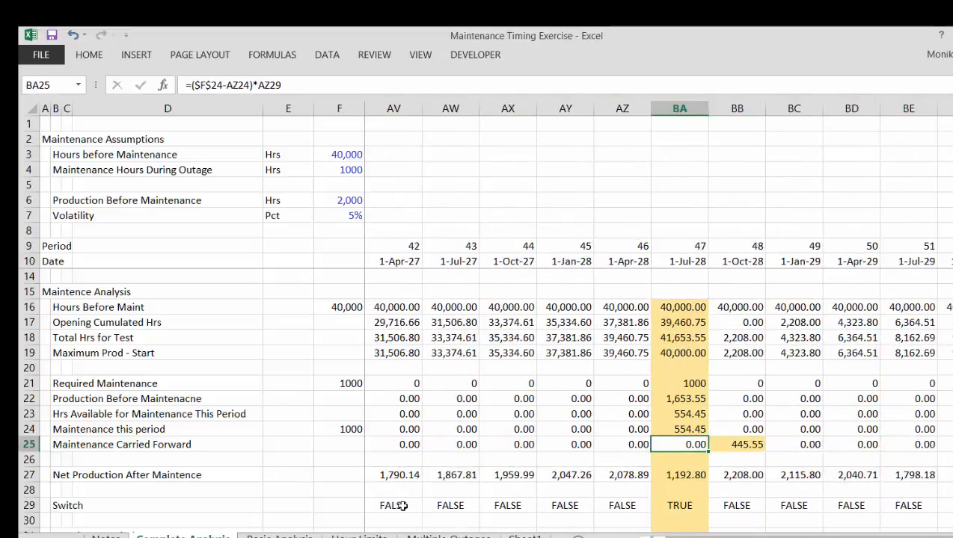
key(Right)
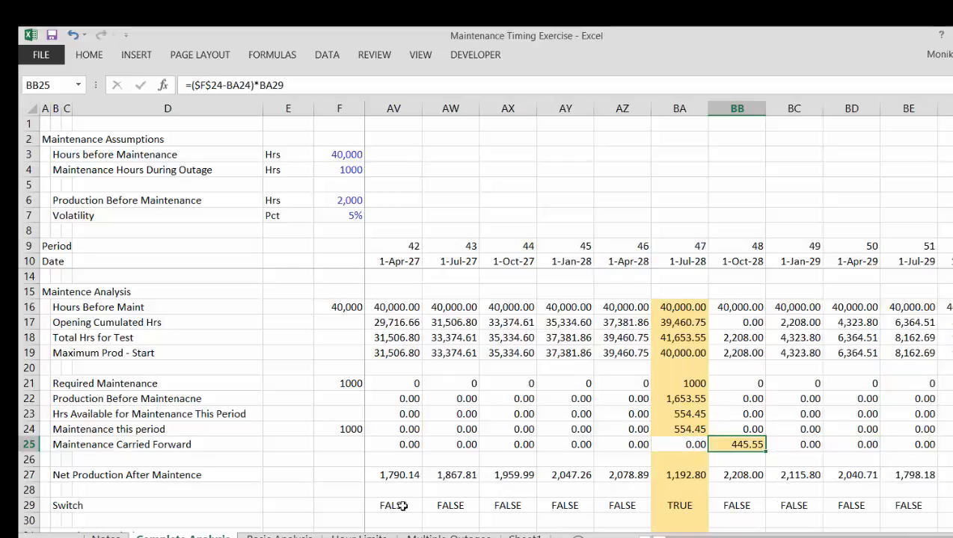
- Check the Maintenance Carried Forward values around the highlighted outages in the periods after 1-Oct-28
key(Right)
key(Right)
key(Right)
key(Right)
key(Right)
key(Right)
key(Right)
key(Right)
key(Right)
key(Right)
key(Right)
key(Right)
key(Right)
key(Right)
key(Right)
key(Right)
key(Right)
key(Right)
key(Right)
key(Right)
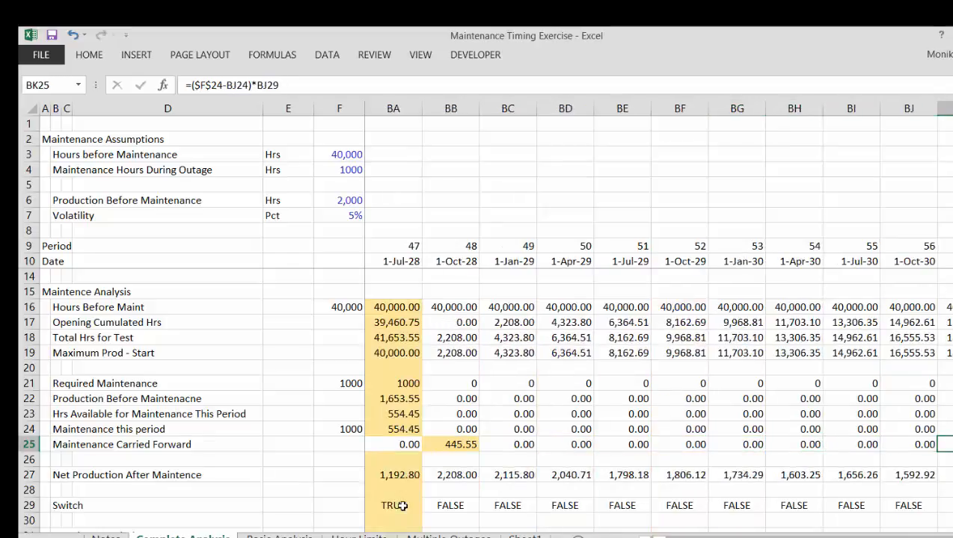
key(Right)
key(Right)
key(Right)
key(Right)
key(Right)
key(Right)
key(Right)
key(Right)
key(Right)
key(Right)
key(Right)
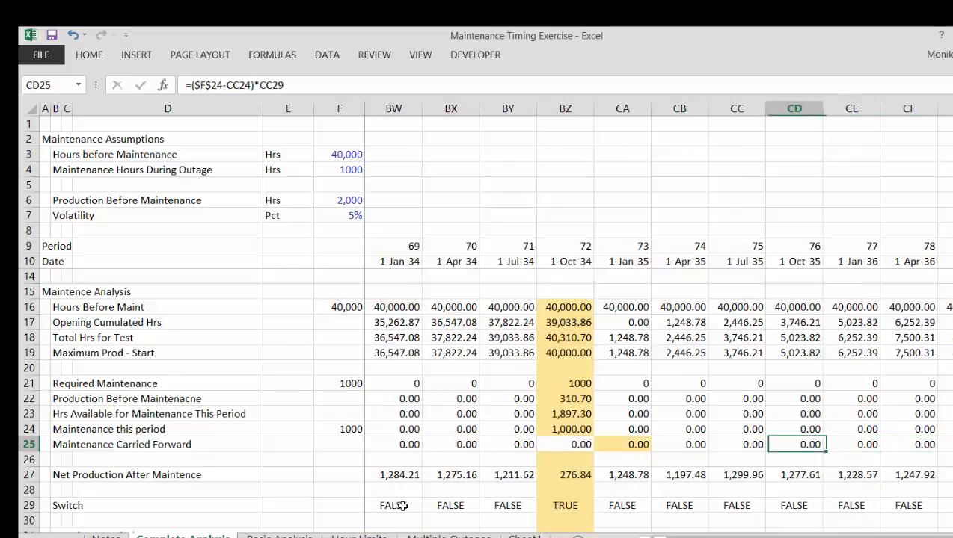
key(Right)
key(Right)
key(Right)
key(Right)
key(Right)
key(Right)
key(Right)
key(Right)
key(Right)
key(Right)
key(Right)
key(Right)
key(Right)
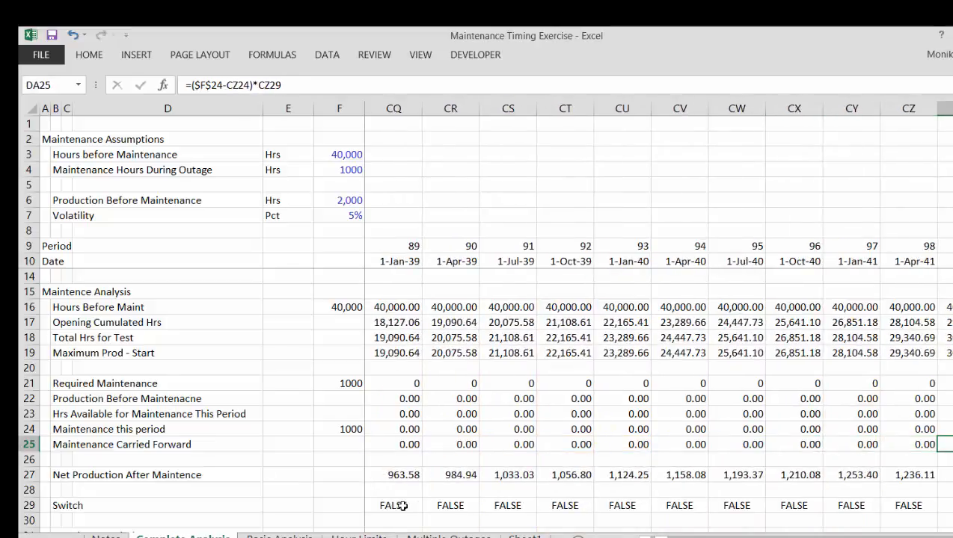
- Insert a blank row at row 26, directly below Maintenance Carried Forward
key(Left)
key(ctrl+Left)
key(ctrl+Left)
key(ctrl+Left)
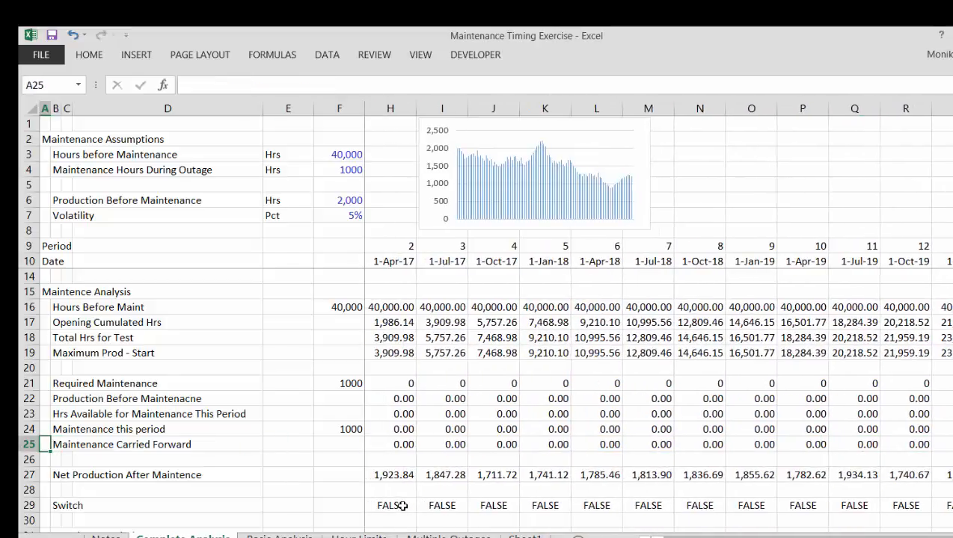
key(Down)
key(shift+space)
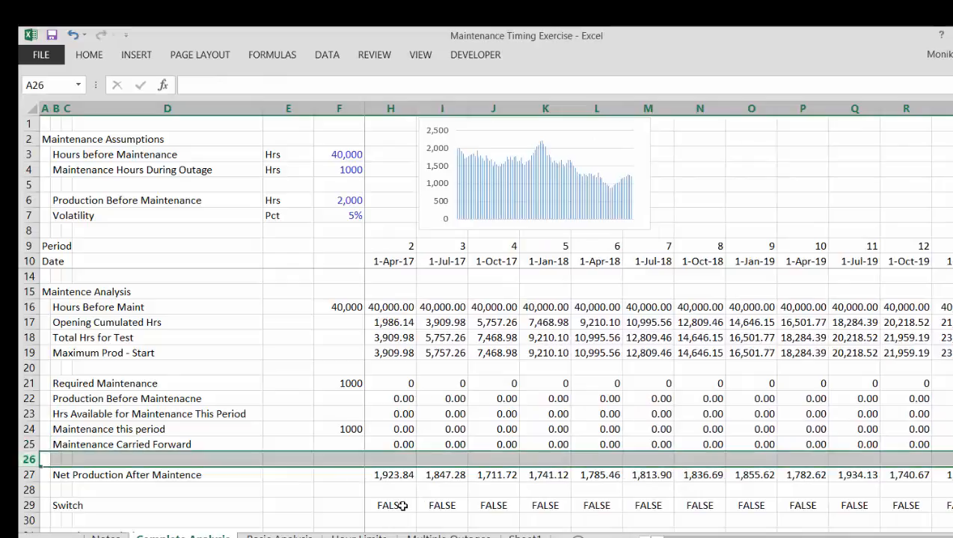
key(ctrl+shift+plus)
- Look along the new blank row 26 for the first highlighted maintenance outage period
key(Right)
key(Right)
key(Right)
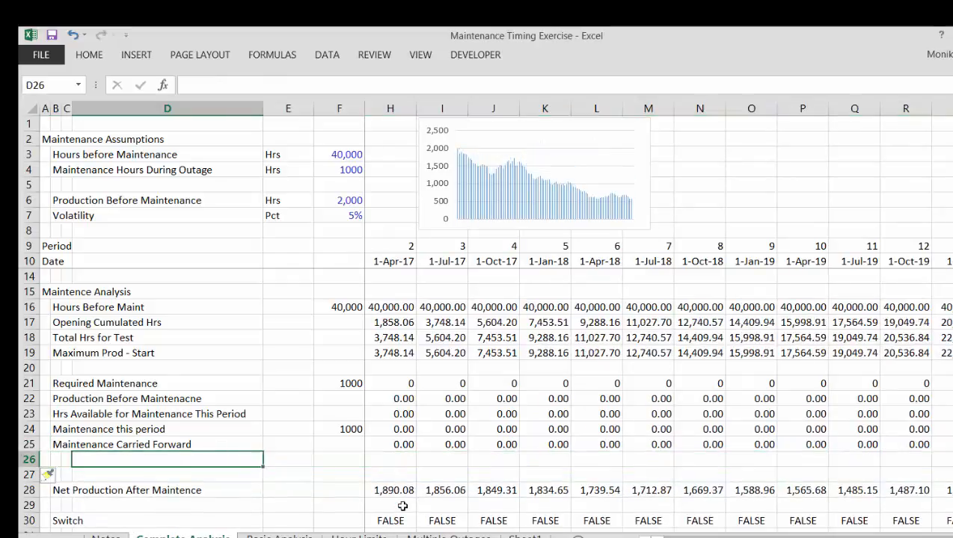
key(Right)
key(Right)
key(Right)
key(Right)
key(Right)
key(Right)
key(Right)
key(Right)
key(Right)
key(Right)
key(Right)
key(Right)
key(Right)
key(Right)
key(Right)
key(Right)
key(Right)
key(Right)
key(Right)
key(Right)
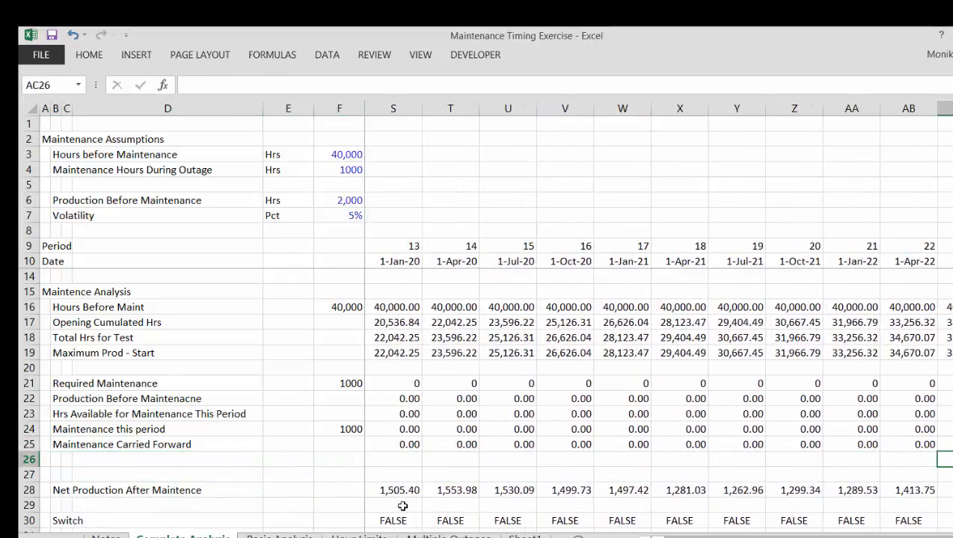
key(Right)
key(Right)
key(Right)
key(Right)
key(Right)
key(Right)
key(Right)
key(Left)
key(Left)
key(Left)
key(Left)
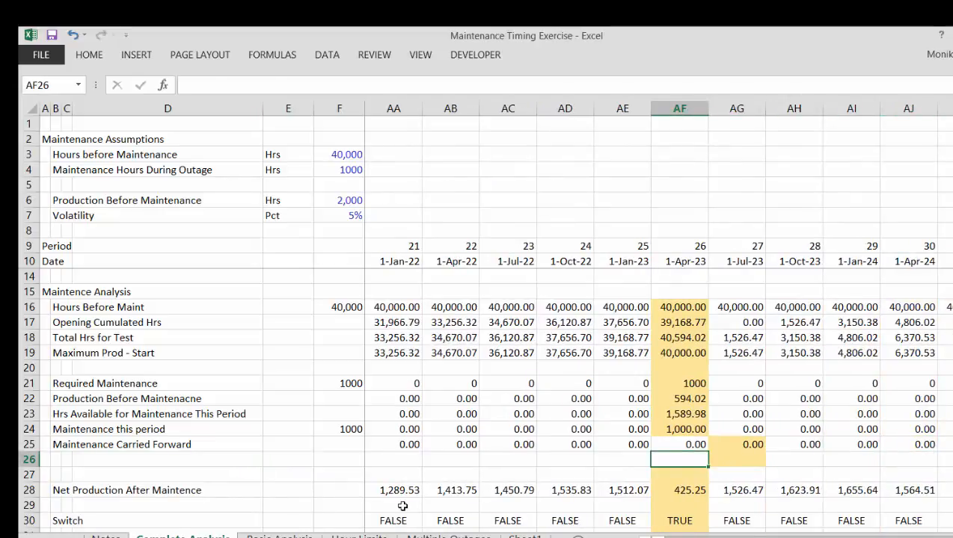
- Review the 1-Apr-23 column from the maintenance rows up to Production and examine the Total Available Hours formula
key(Up)
key(Up)
key(Up)
key(Up)
key(Up)
key(Up)
key(Up)
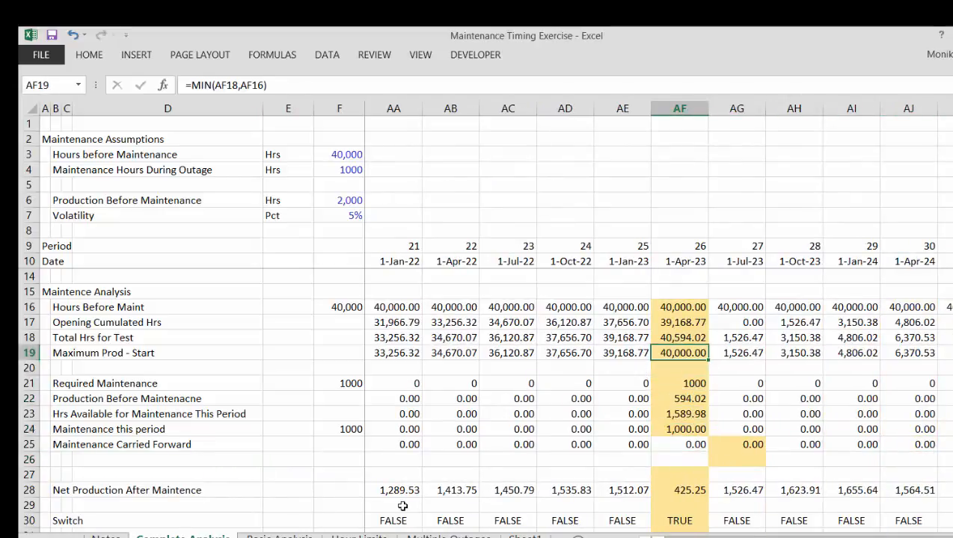
key(Up)
key(Up)
key(Up)
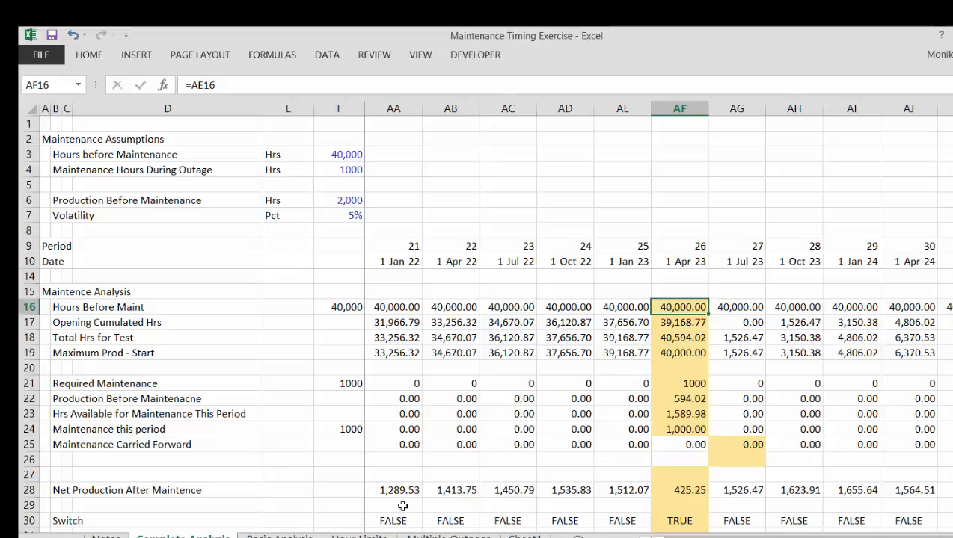
key(Up)
key(Up)
key(Up)
key(Up)
key(Up)
key(Up)
key(Down)
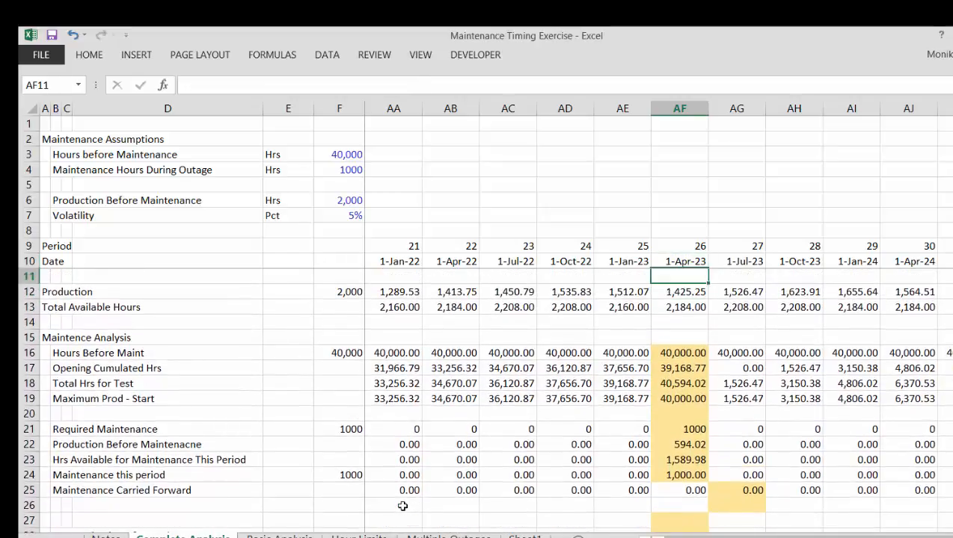
key(Down)
key(Down)
key(Down)
key(Up)
key(Up)
key(Down)
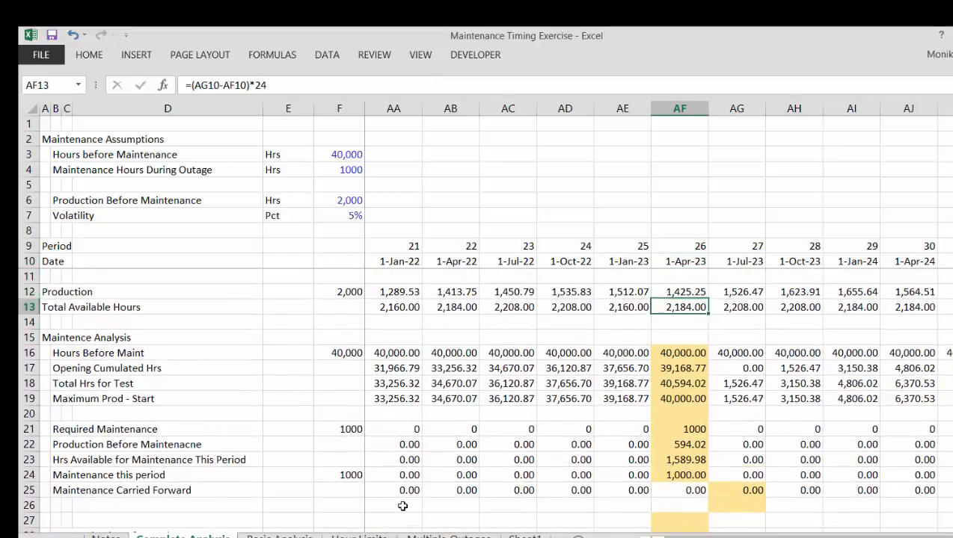
- Review the 1-Apr-23 column from Total Available Hours down to row 26, examining the Production Before Maintenance and Hrs Available for Maintenance formulas
key(Down)
key(Down)
key(Down)
key(Down)
key(Down)
key(Down)
key(Down)
key(Down)
key(Down)
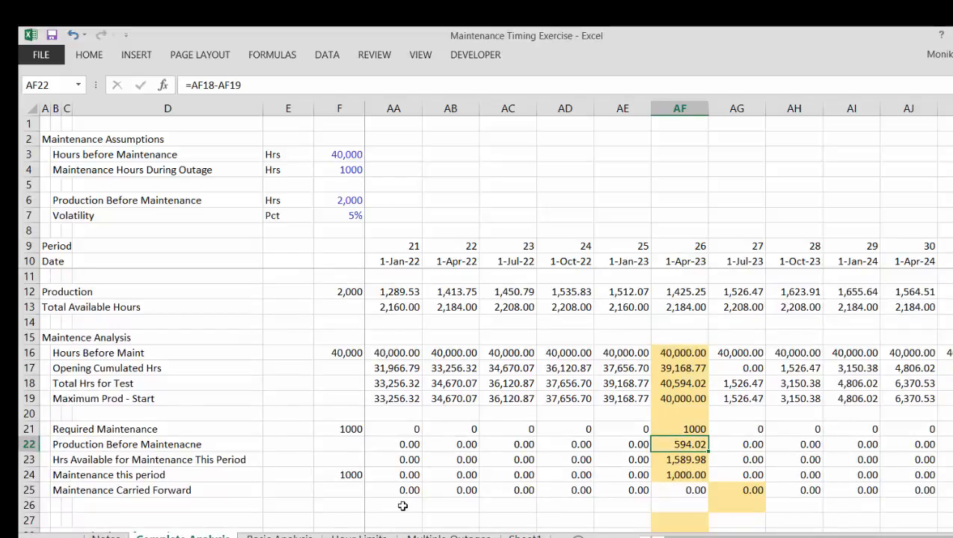
key(Down)
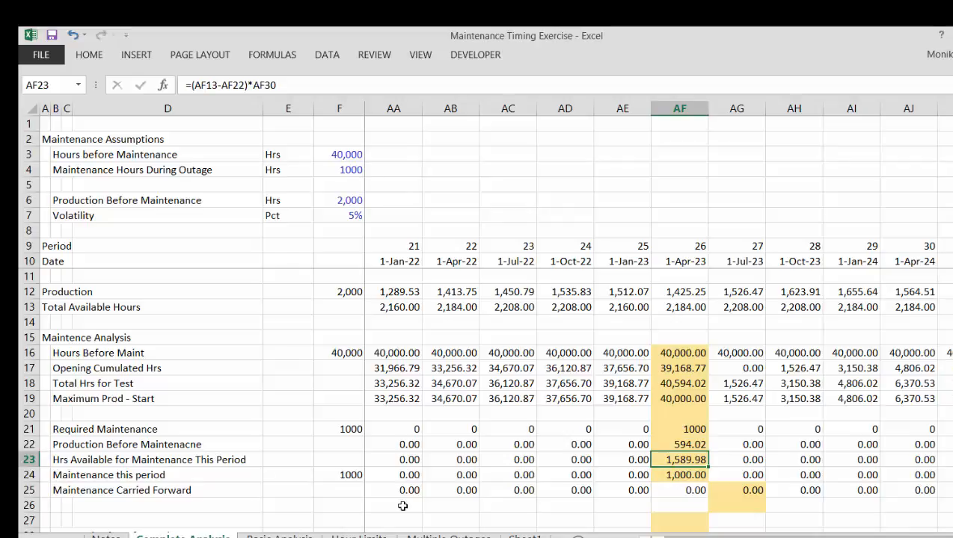
key(Down)
key(Down)
key(Down)
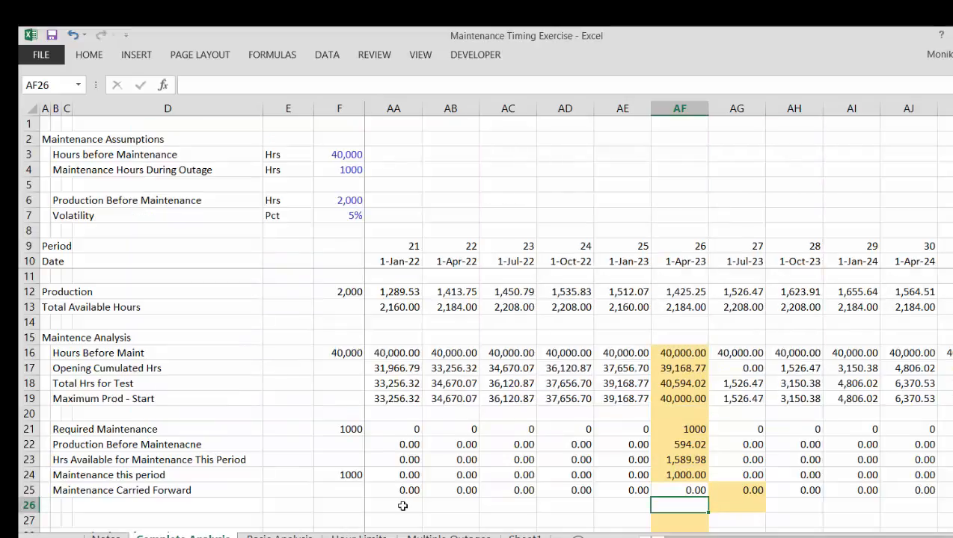
- Label row 26 "Production at End of Period" in cell B26
key(ctrl+Left)
key(Right)
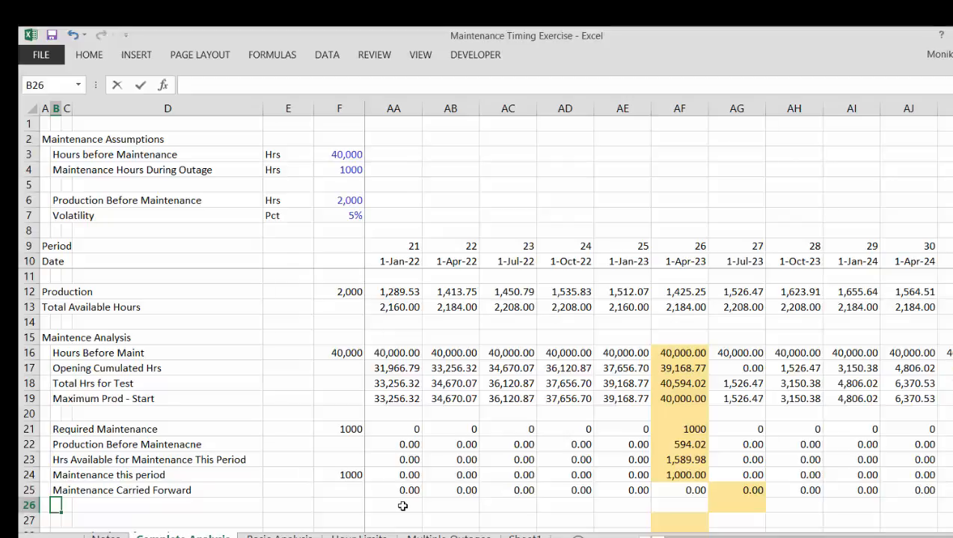
text(Production at End)
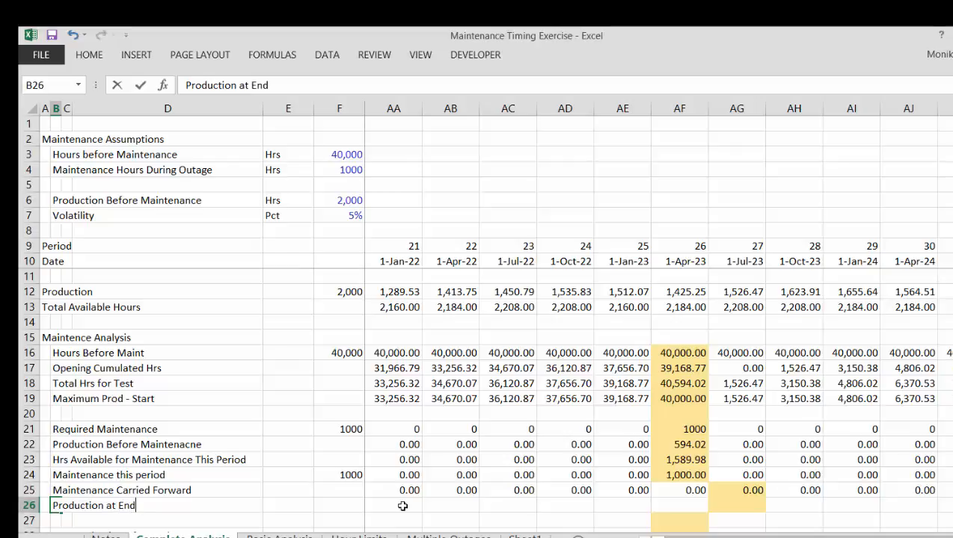
text(of PEriod)
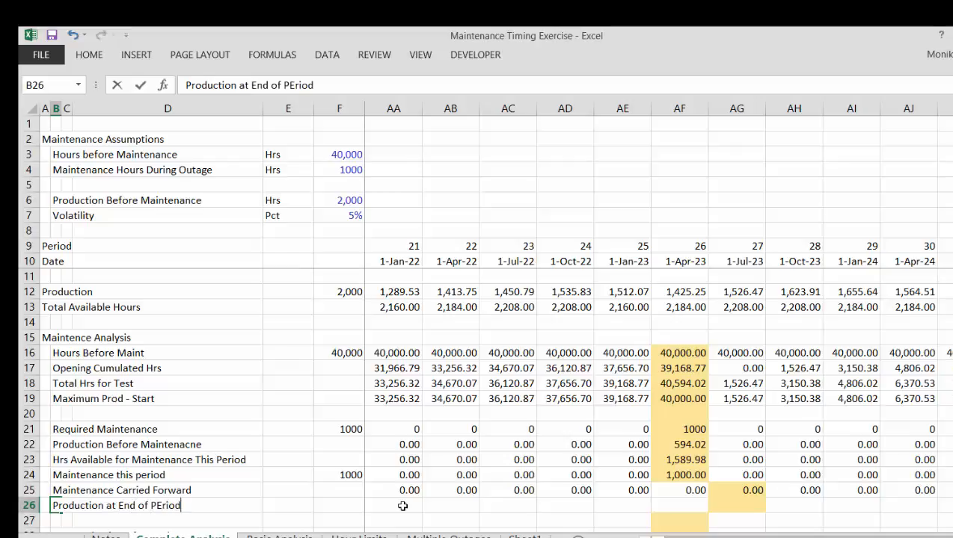
key(Return)
- Enter the formula =G12-G22-G24-G25 in G26 to calculate the first period's production net of pre-maintenance production and maintenance
key(Up)
key(Right)
key(Right)
key(Right)
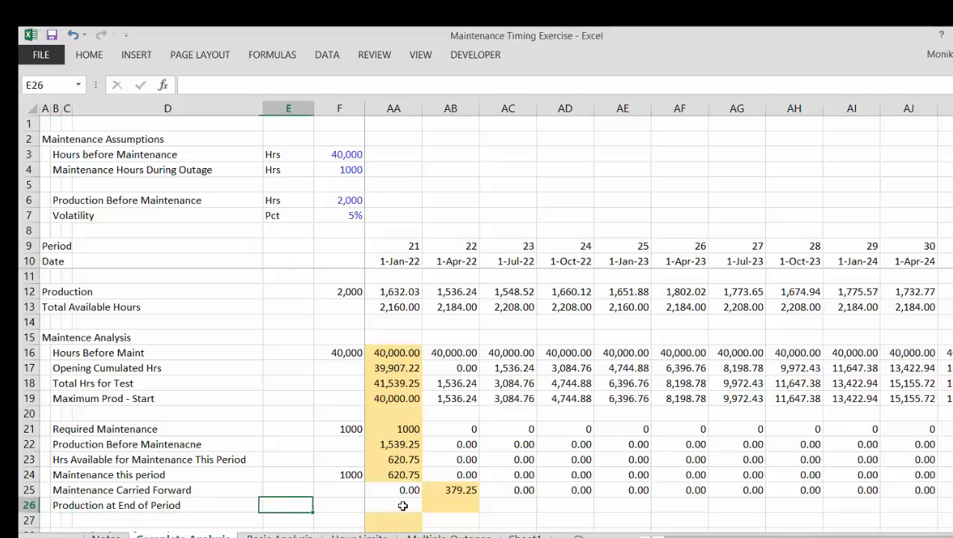
key(Right)
key(Right)
key(Left)
key(Right)
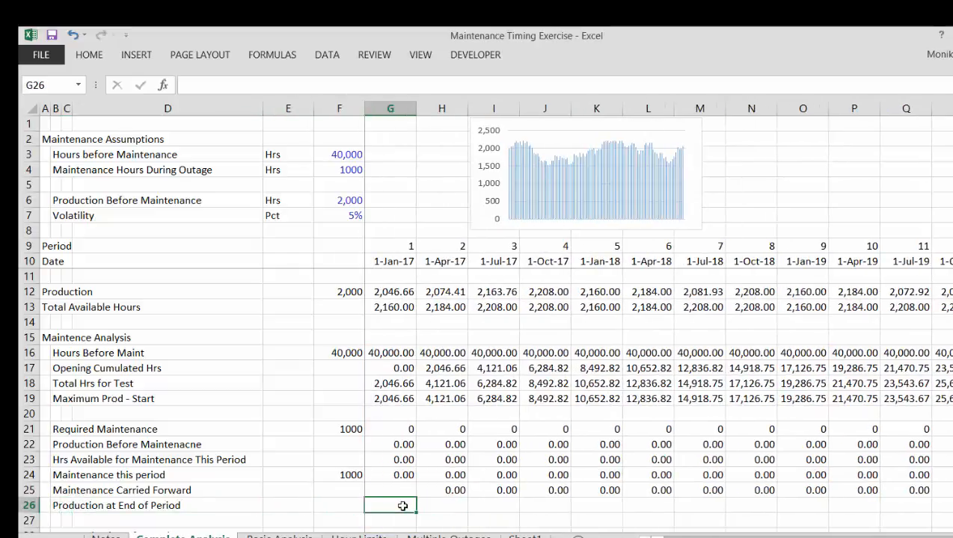
text(=)
key(Up)
key(Up)
key(Up)
key(Up)
key(Up)
key(Up)
key(Up)
key(Up)
key(Up)
key(Up)
key(Up)
key(Up)
key(Up)
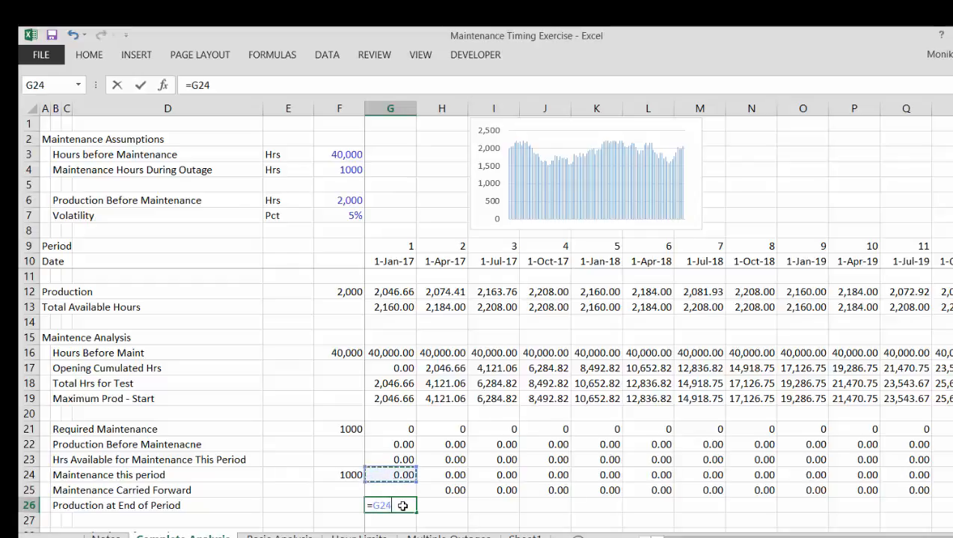
key(Up)
key(Up)
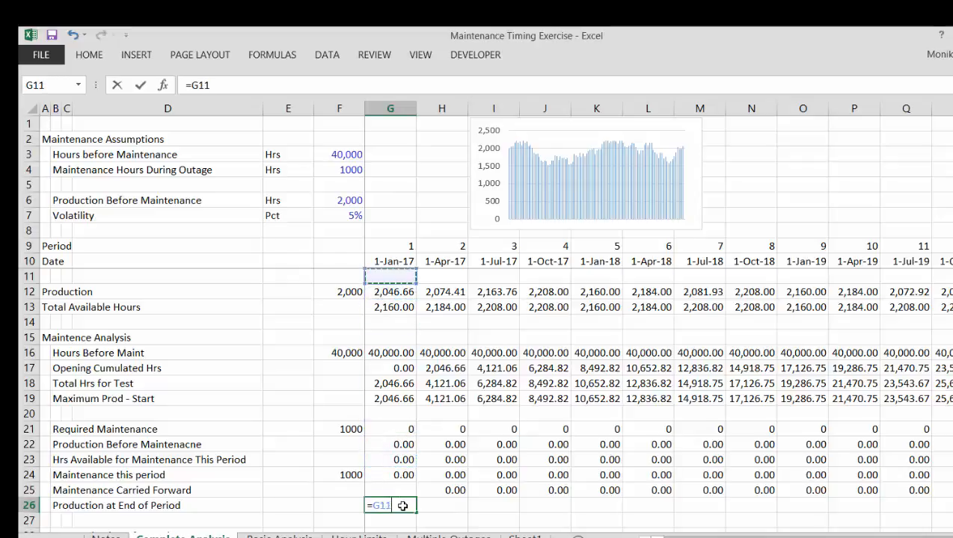
key(Down)
text(-)
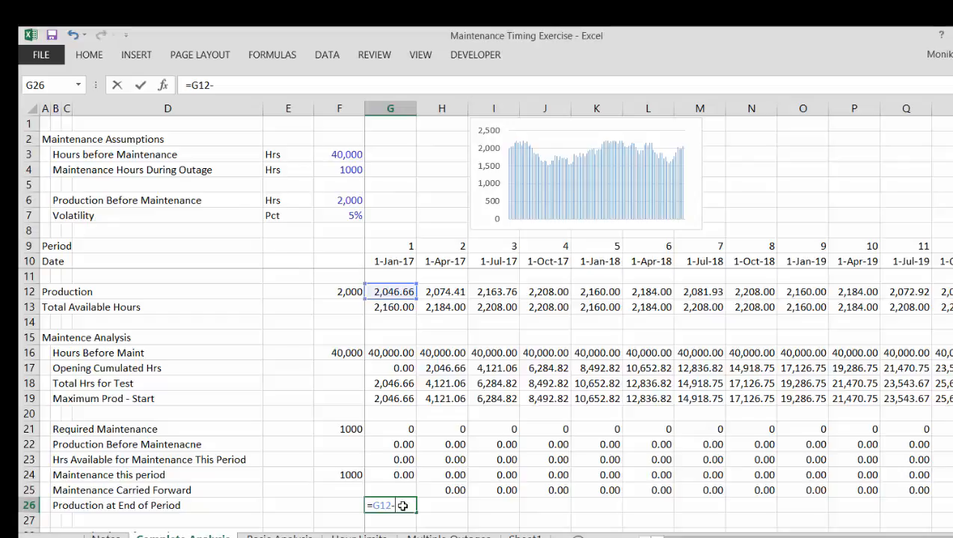
key(Up)
key(Up)
key(Up)
key(Up)
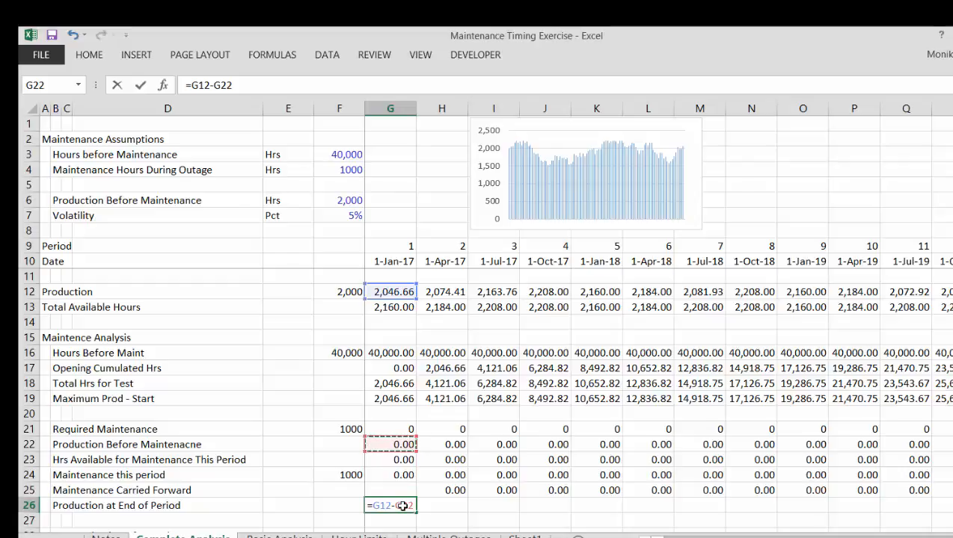
text(-)
key(Up)
key(Up)
text(-)
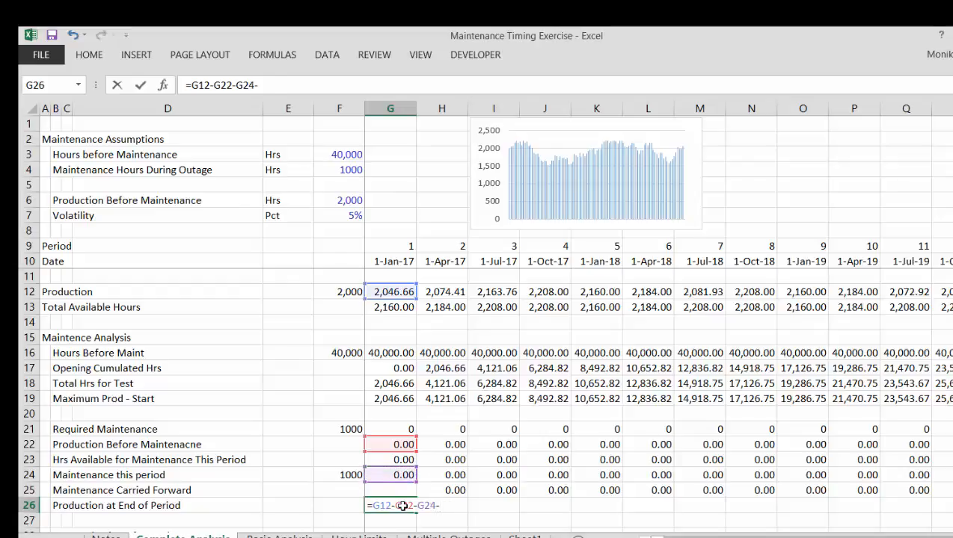
key(Up)
key(Return)
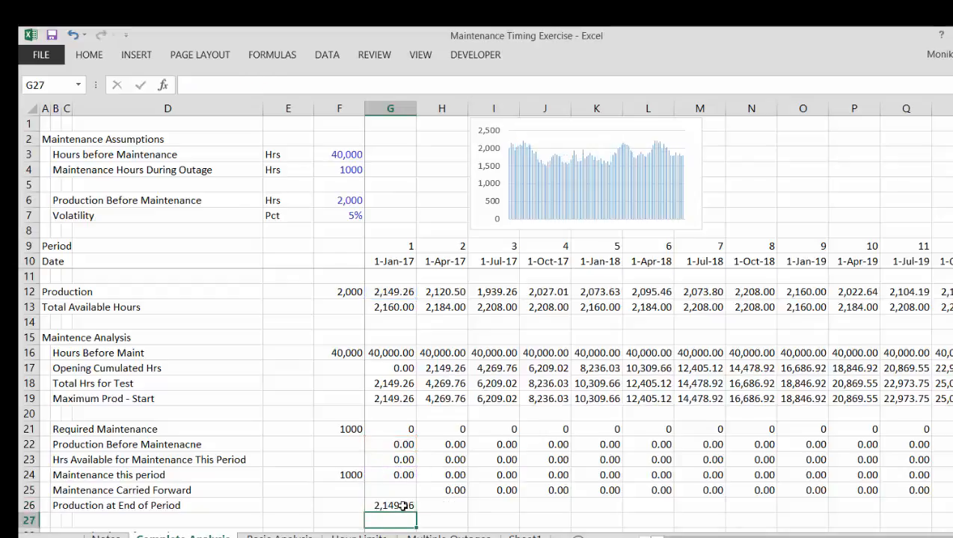
- Fill the G26 formula across row 26 to all remaining periods
click(403, 506)
key(ctrl+shift+Right)
key(ctrl+r)
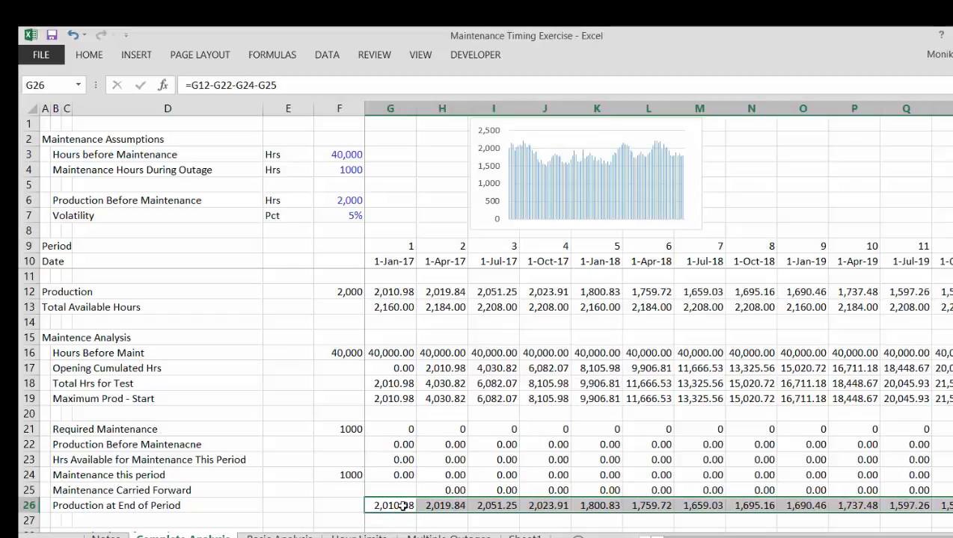
key(ctrl+Left)
key(Left)
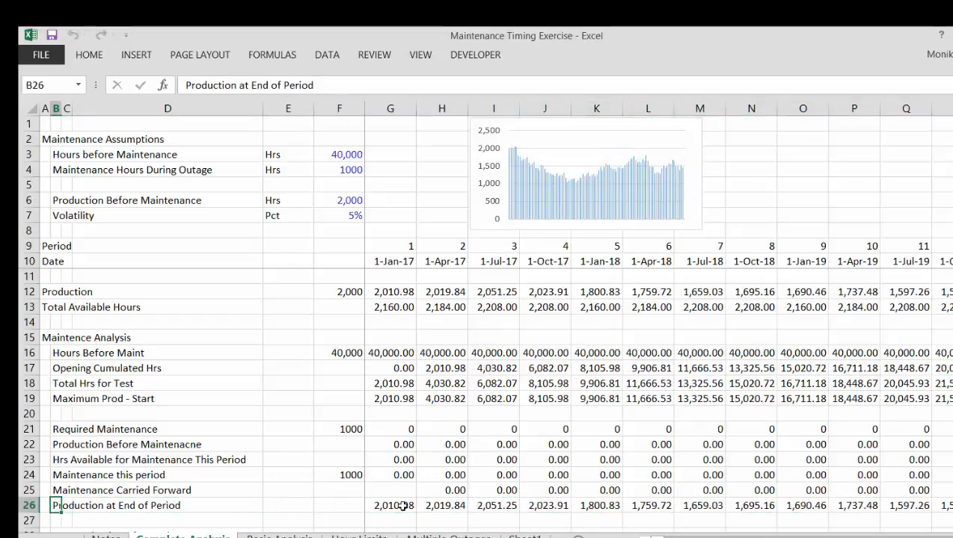
text(Final)
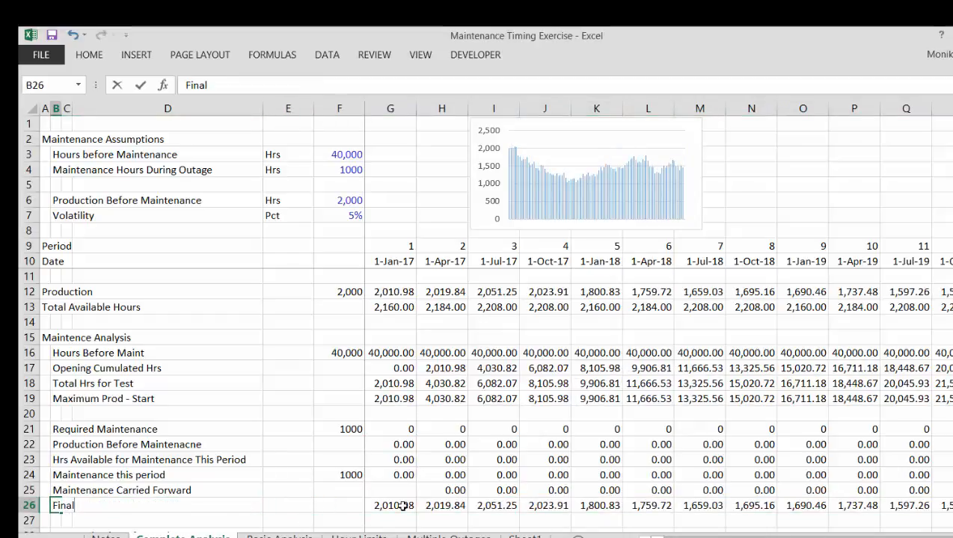
key(Escape)
- Examine the cell references in the row 26 formula for the first period, 1-Jan-17
key(Right)
key(Right)
key(Right)
key(Right)
key(Right)
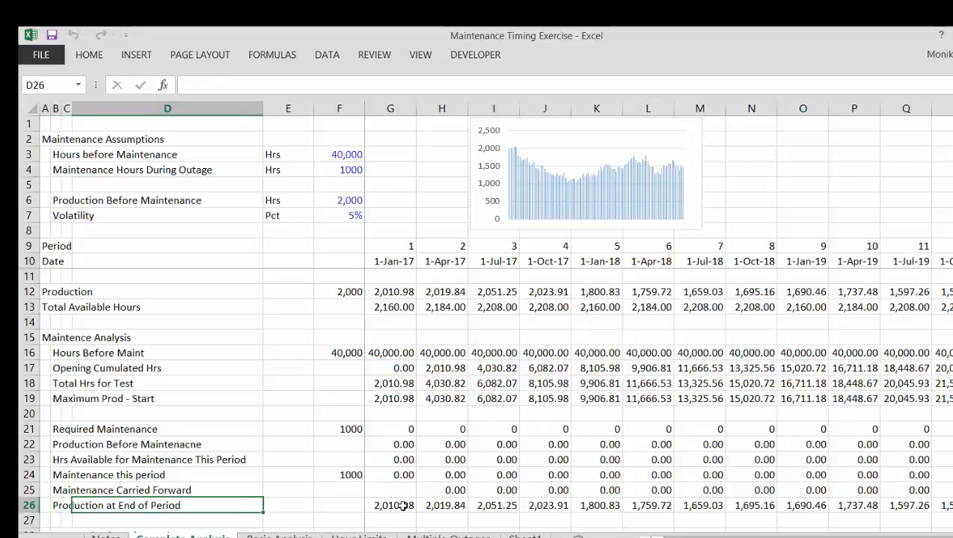
key(Left)
key(Left)
key(Left)
key(Left)
key(Left)
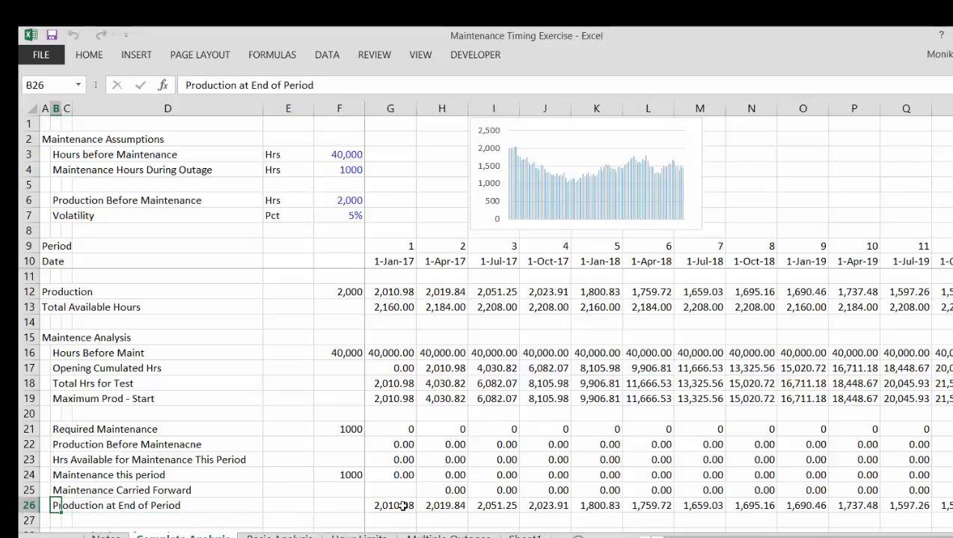
key(Right)
key(Right)
key(Right)
key(Right)
key(Right)
key(F2)
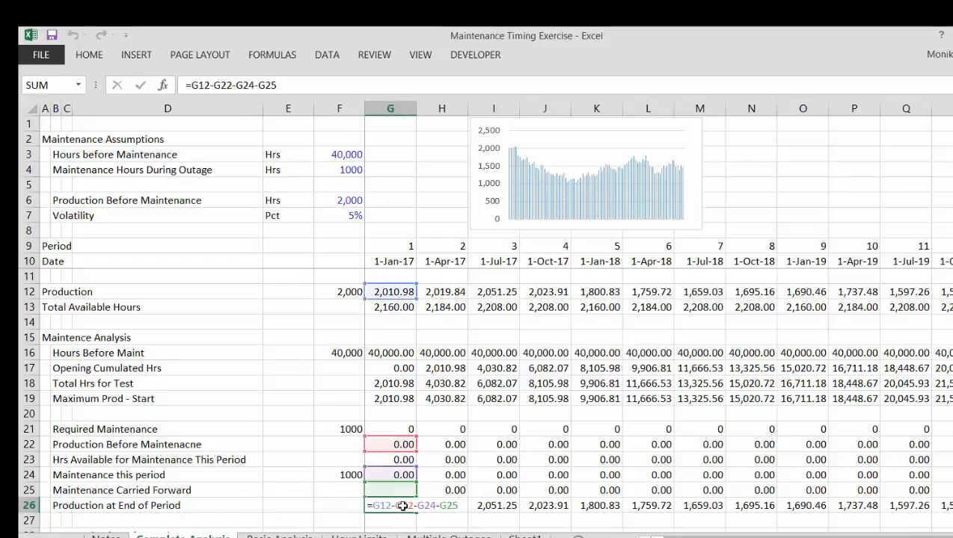
key(Escape)
- Rename the row 26 label to "Final Production"
key(Left)
key(Left)
key(Left)
key(Left)
key(Left)
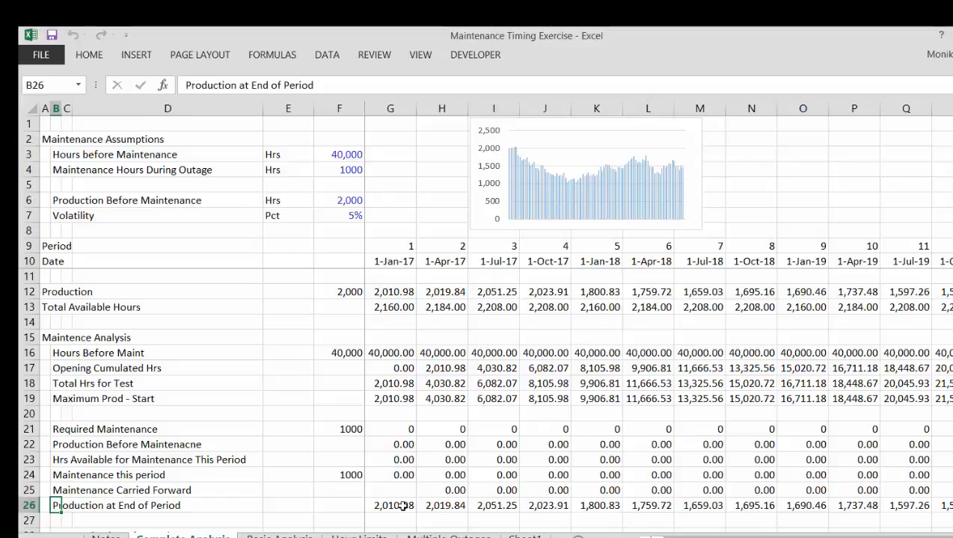
text(Final Pro)
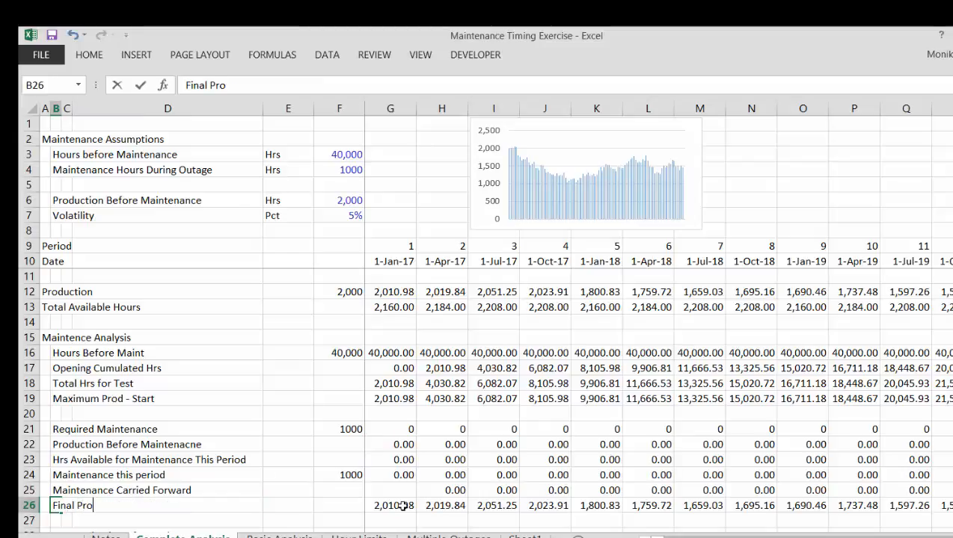
text(duction)
key(Return)
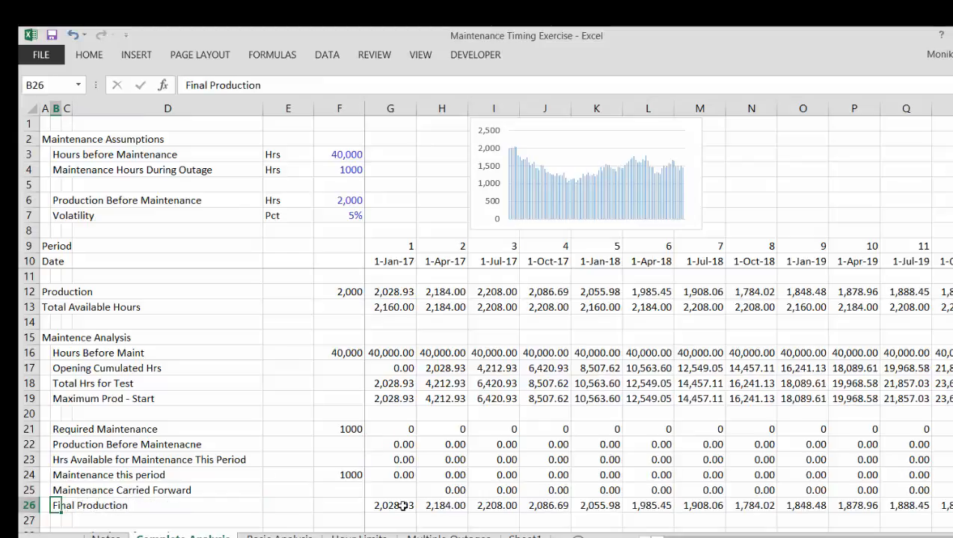
- Insert a blank row at row 27, directly below Final Production
key(shift+space)
key(ctrl+plus)
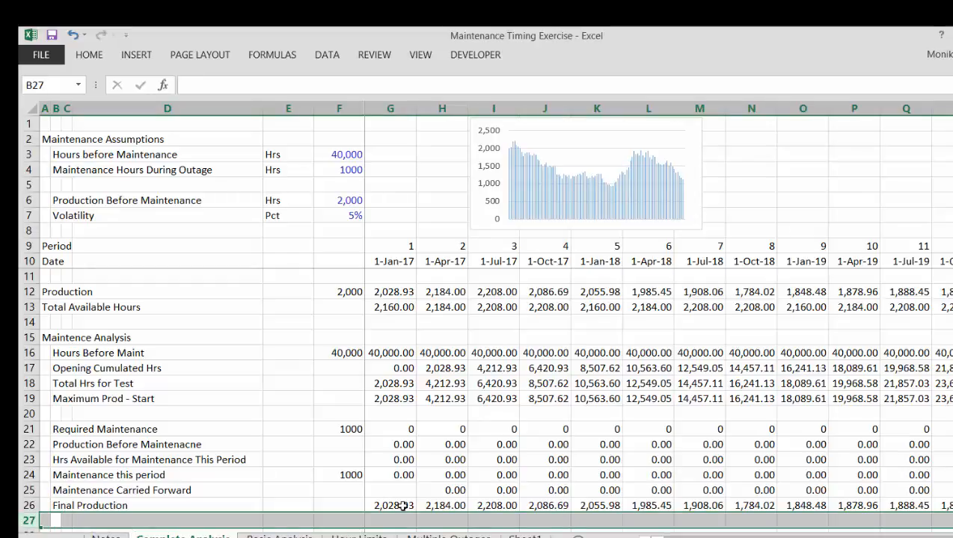
key(Left)
key(Right)
key(Right)
key(Left)
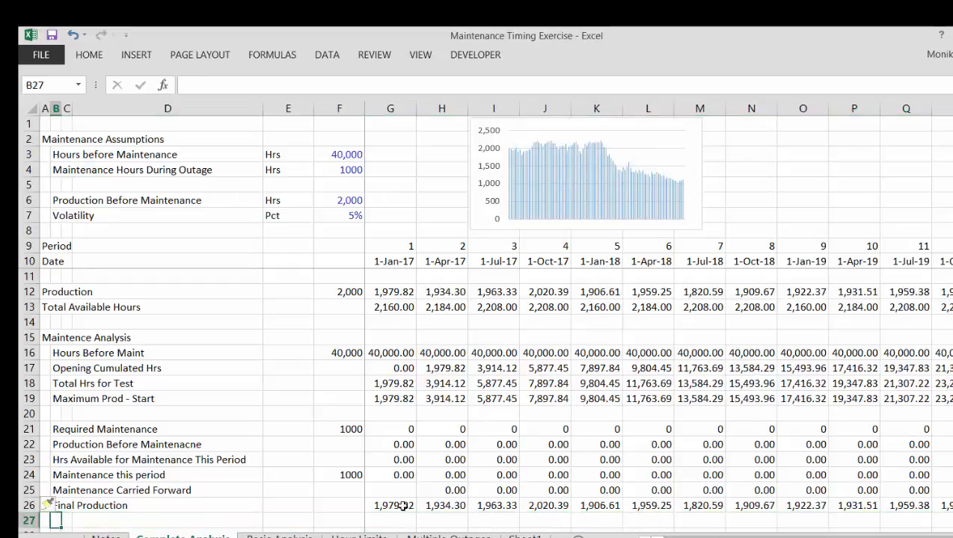
- Label the new row 27 "Final Maintenance" in cell B27
text(Final )
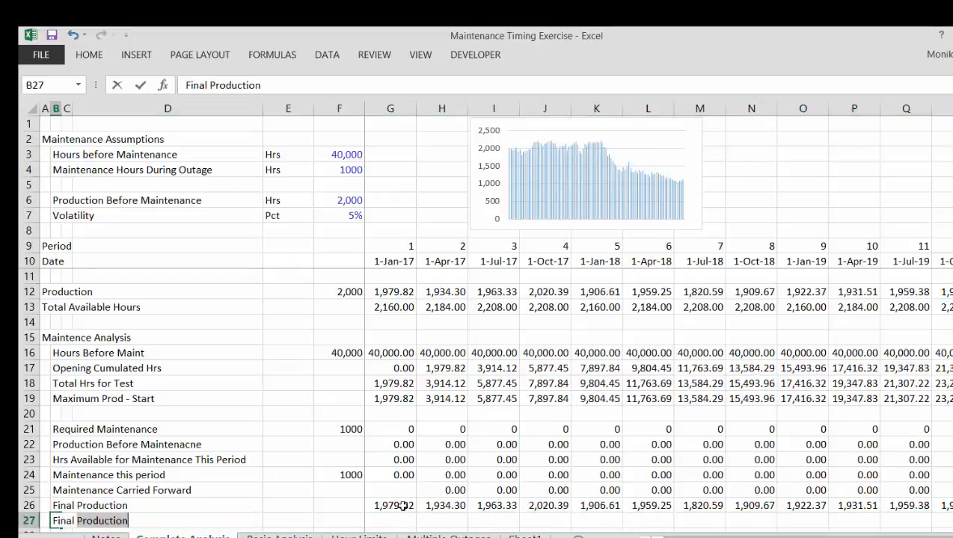
text(Maintenace)
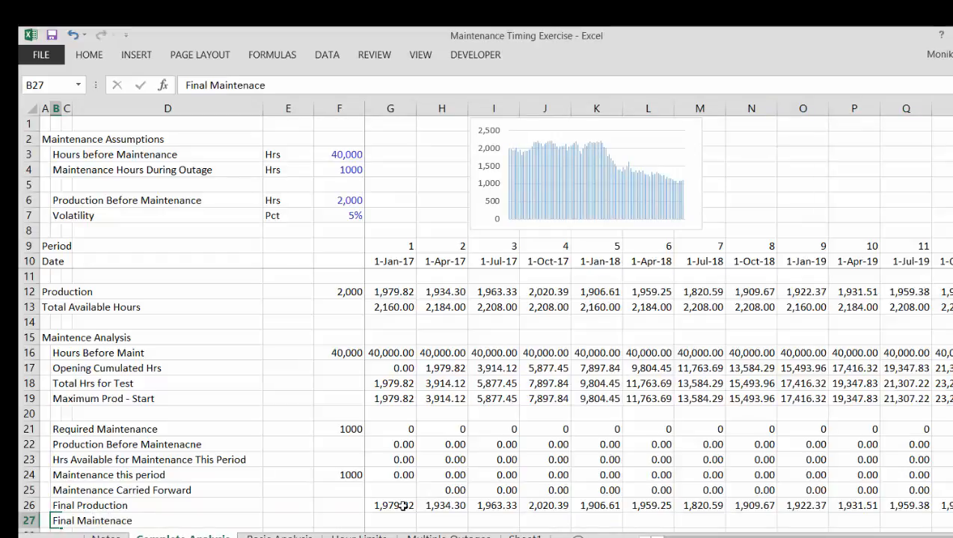
key(Return)
key(Up)
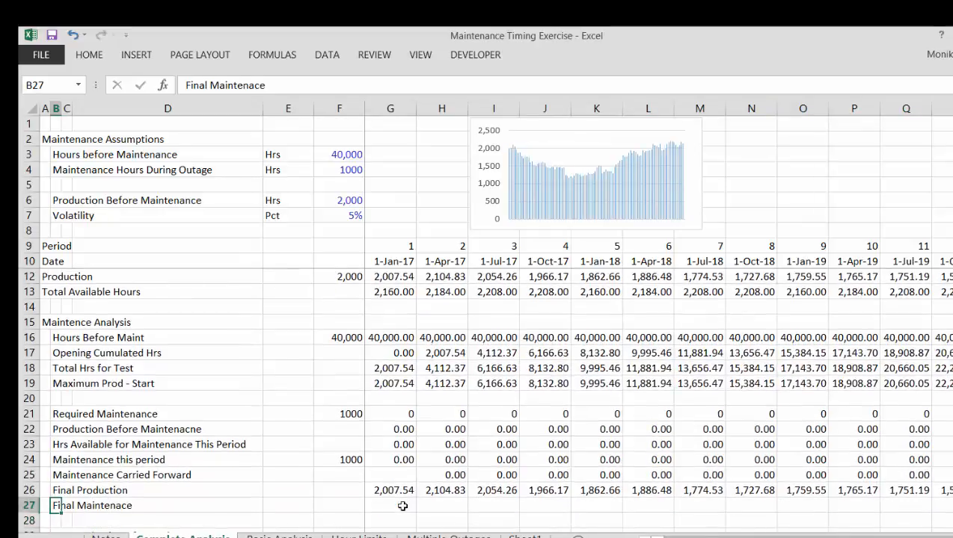
key(F2)
key(BackSpace)
key(BackSpace)
key(BackSpace)
key(BackSpace)
key(BackSpace)
key(BackSpace)
text(ten)
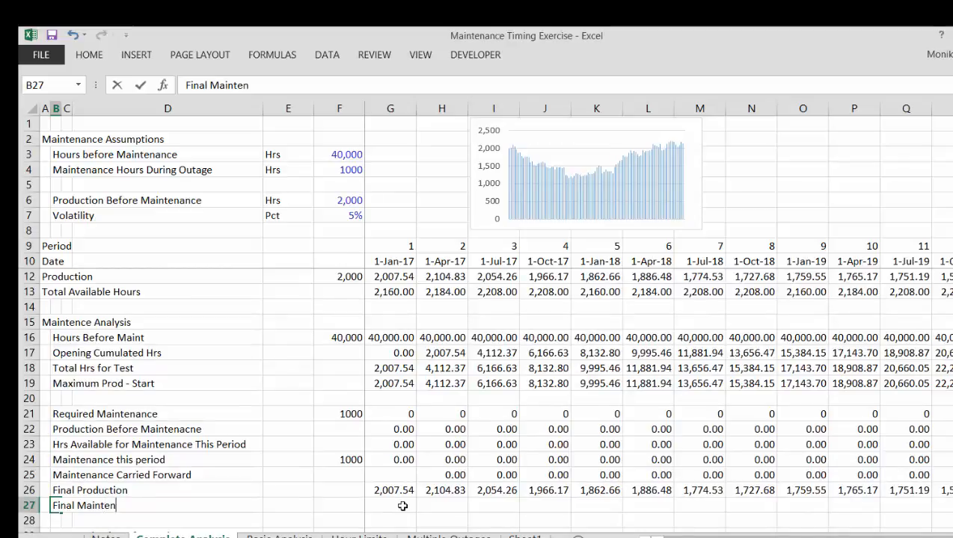
text(ance)
key(Return)
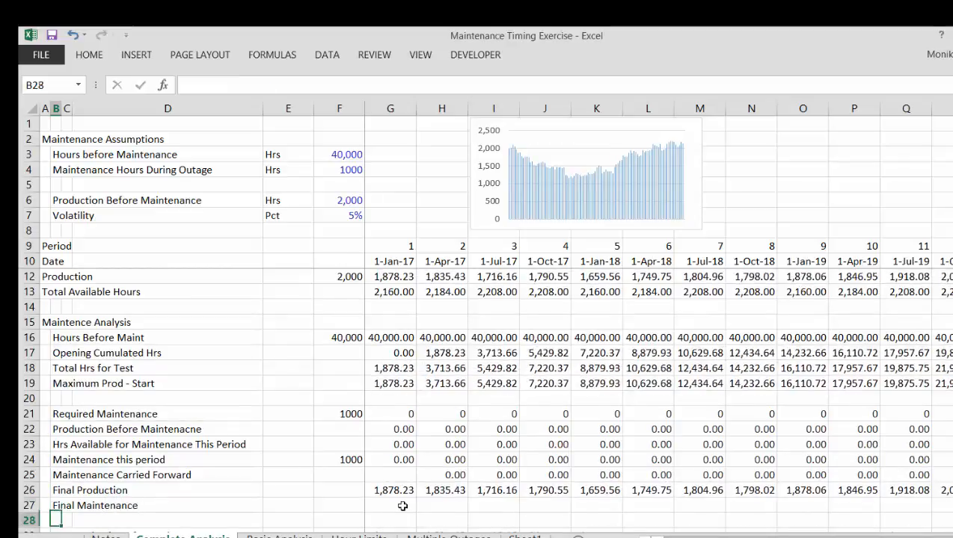
key(Down)
key(Down)
key(Up)
key(Up)
key(Up)
key(Up)
key(Up)
key(Up)
key(Up)
key(Up)
key(Up)
key(Up)
key(Up)
key(Up)
key(Up)
key(Up)
key(Up)
key(Up)
key(Up)
key(Up)
key(Up)
key(Up)
key(Up)
key(Up)
key(Up)
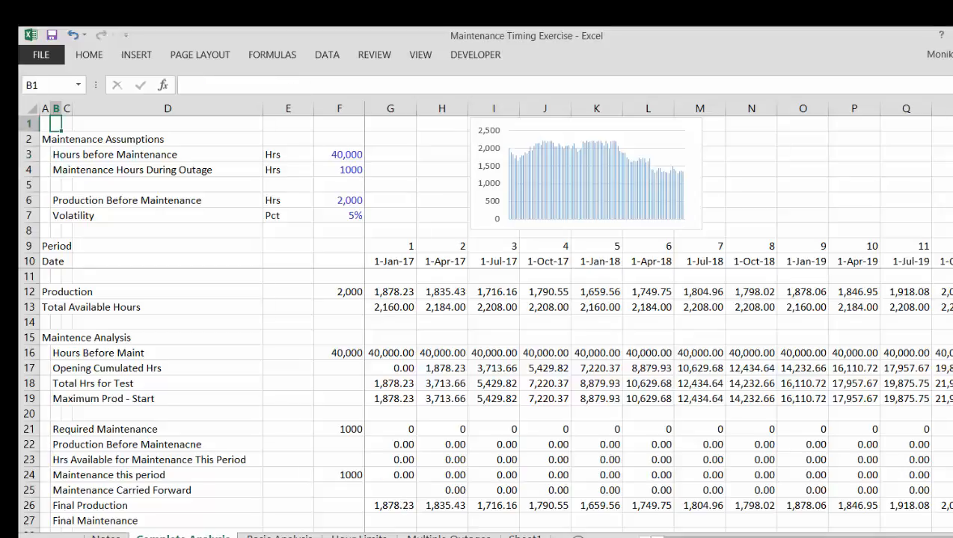
- Switch to Firefox, open the wikispaces home page and look through its thumbnails of financial models and exercises
click(356, 535)
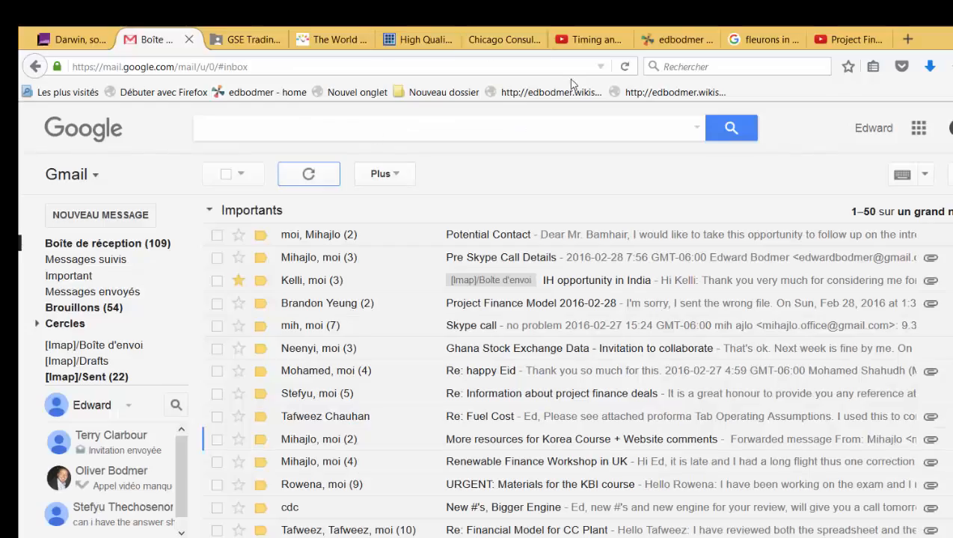
click(685, 38)
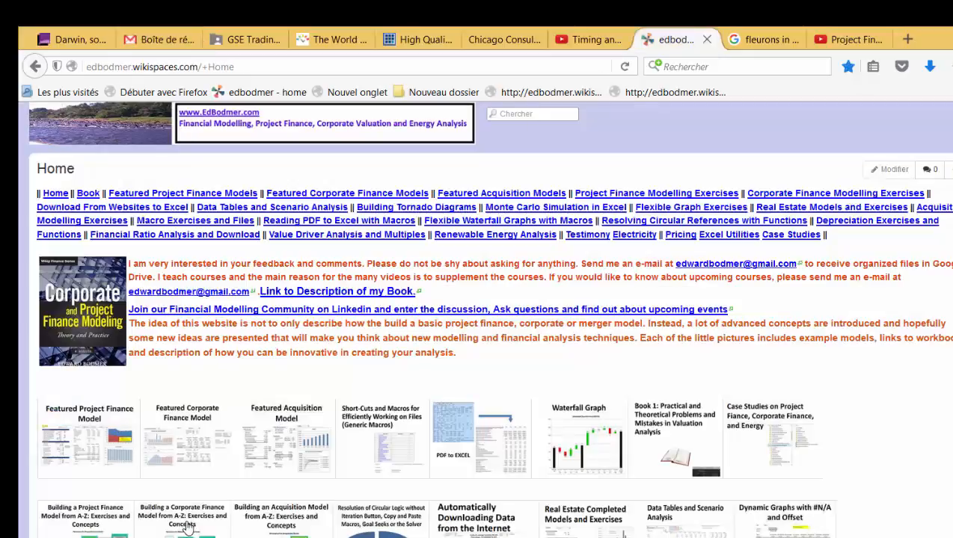
scroll(195, 522, down, 2)
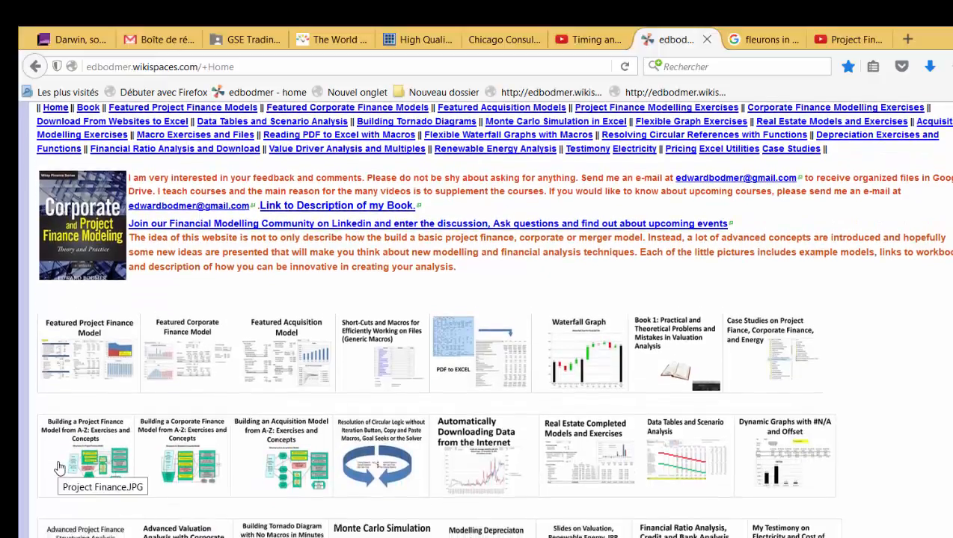
scroll(60, 468, down, 5)
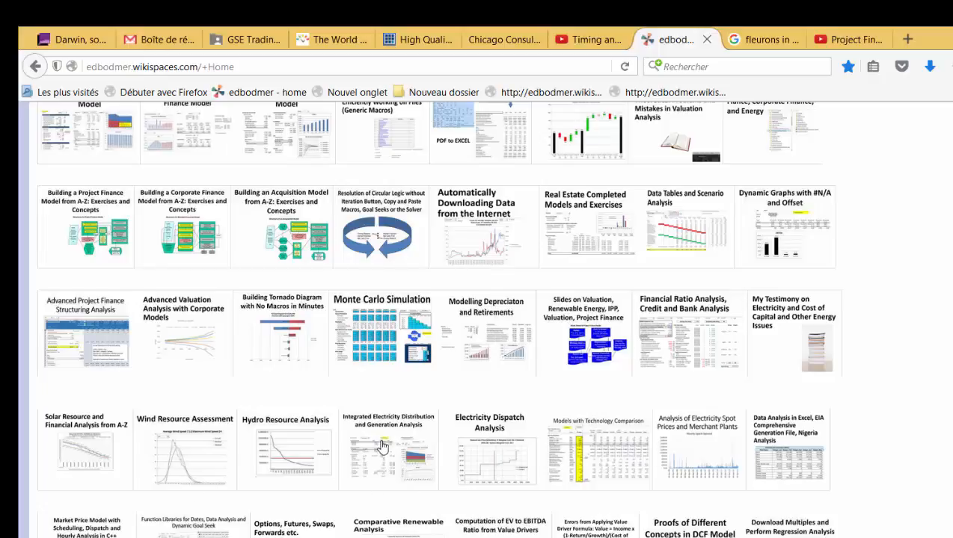
- Look over the remaining model thumbnails on the wiki home page and return to its introduction and topic links
scroll(382, 456, down, 1)
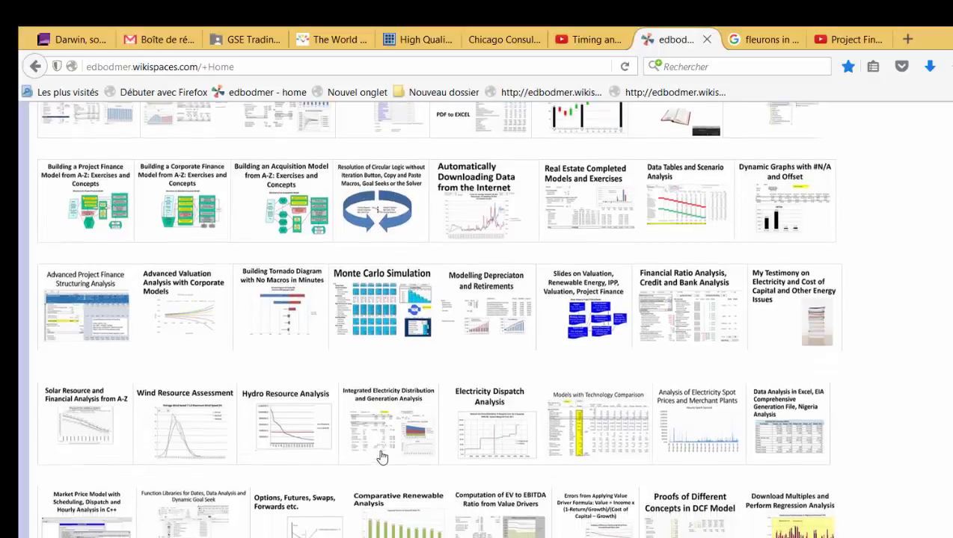
scroll(382, 456, up, 3)
scroll(382, 457, up, 2)
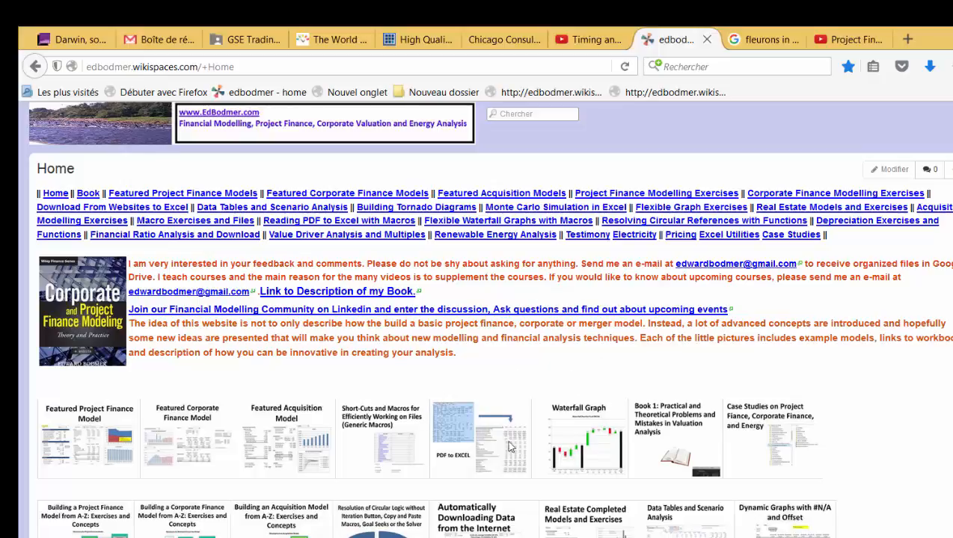
- Switch to File Explorer, browse Courses to "2. Project Finance Models and Exercises" under "Chapter 1. Models and Analysis", and minimize the window
click(180, 537)
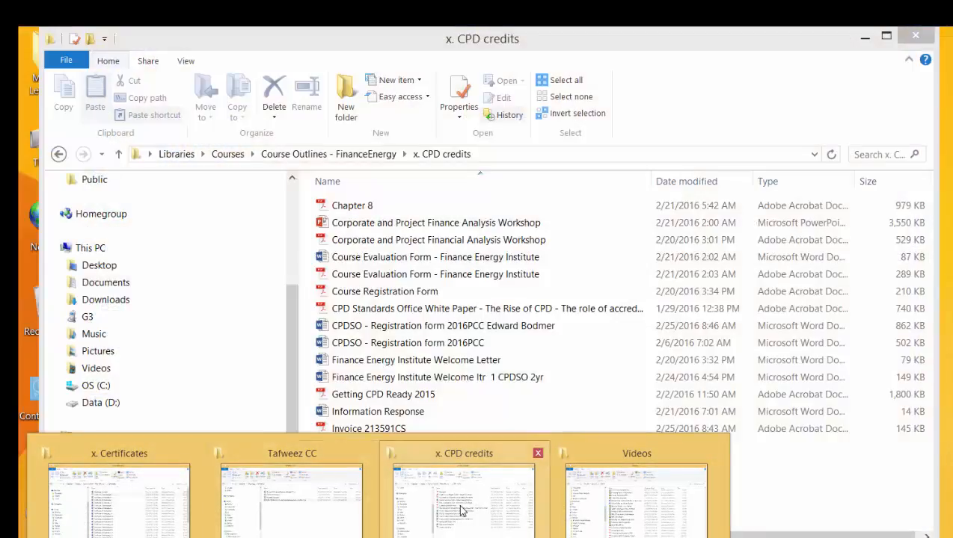
click(461, 512)
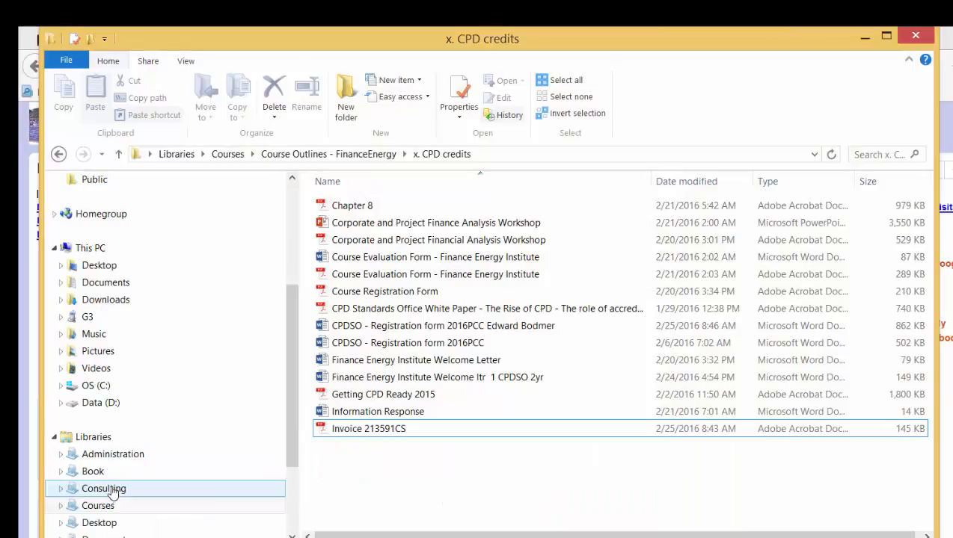
click(98, 511)
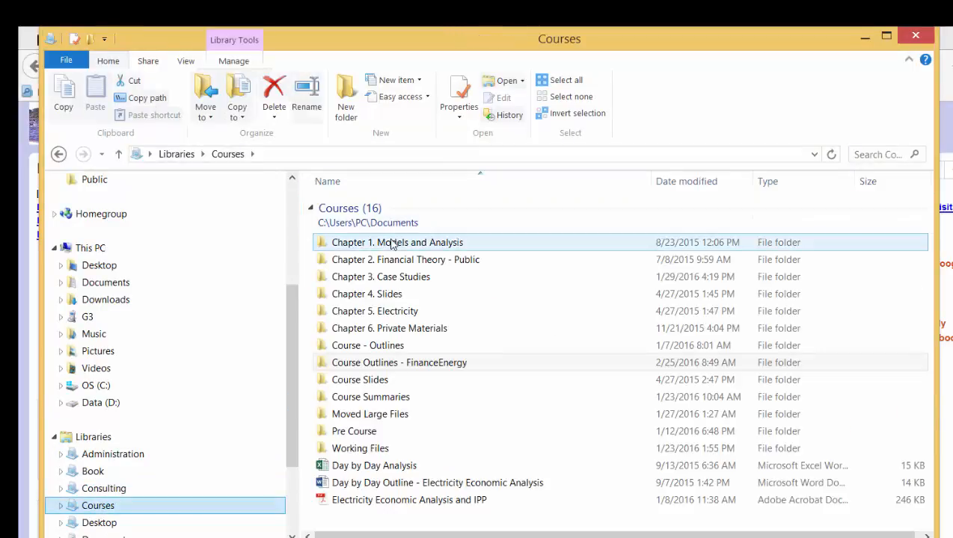
double_click(392, 244)
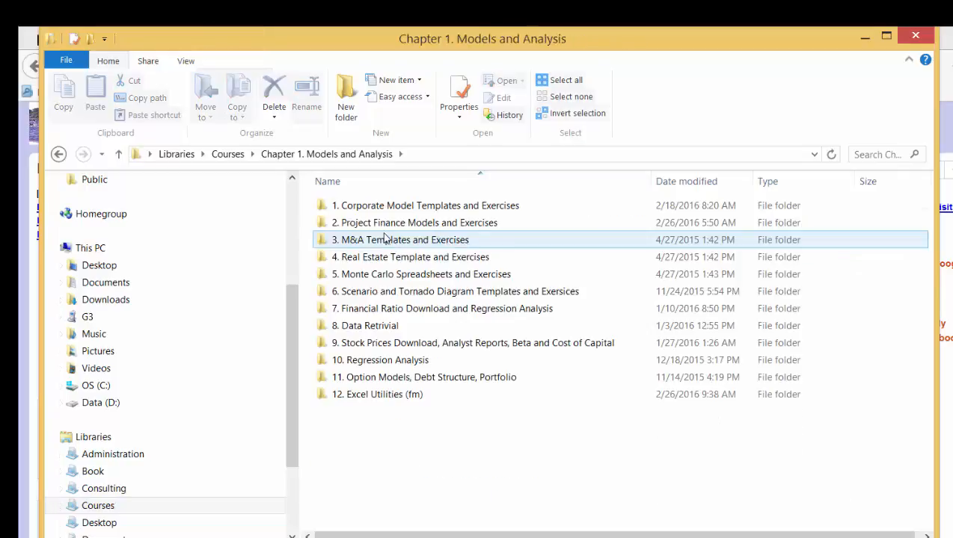
click(383, 226)
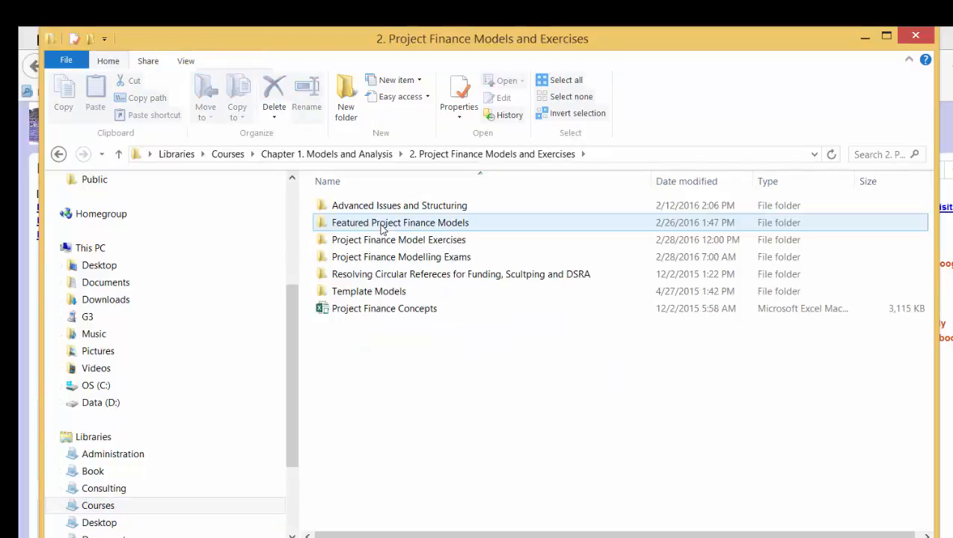
click(865, 37)
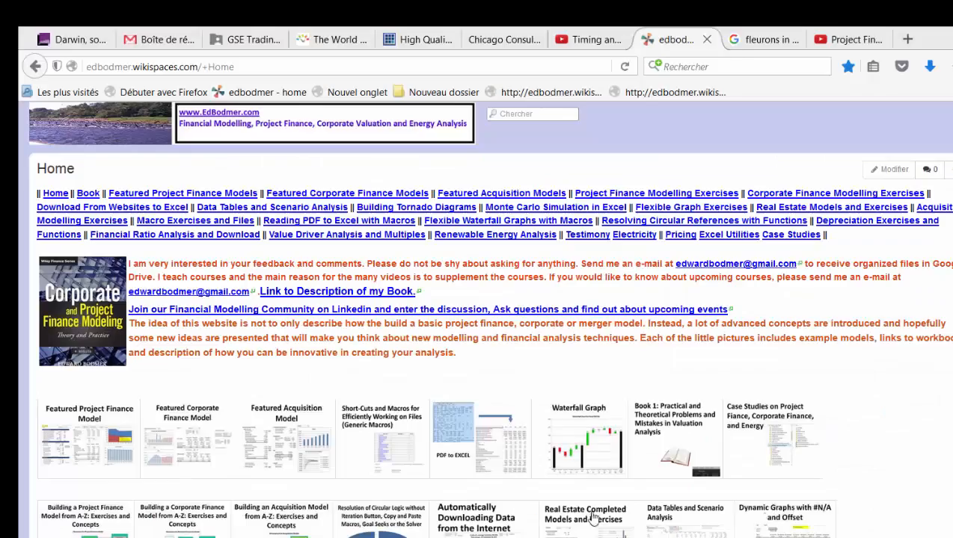
- Switch back to the Maintenance Timing Exercise workbook in Excel and extend the A15 heading to "Maintence Analysis - Minor Maintenance"
key(alt+Tab)
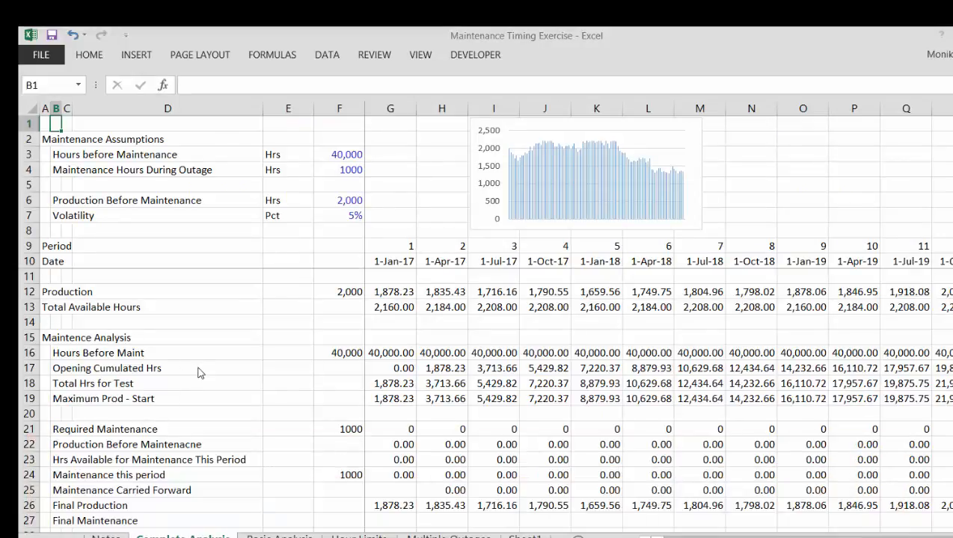
key(Down)
key(Down)
key(Down)
key(Down)
key(Down)
key(Down)
key(Down)
key(Down)
key(Down)
key(Down)
key(Down)
key(Down)
key(Down)
key(Down)
key(Down)
key(Down)
key(Down)
key(Down)
key(Down)
key(Down)
key(Down)
key(Down)
key(Down)
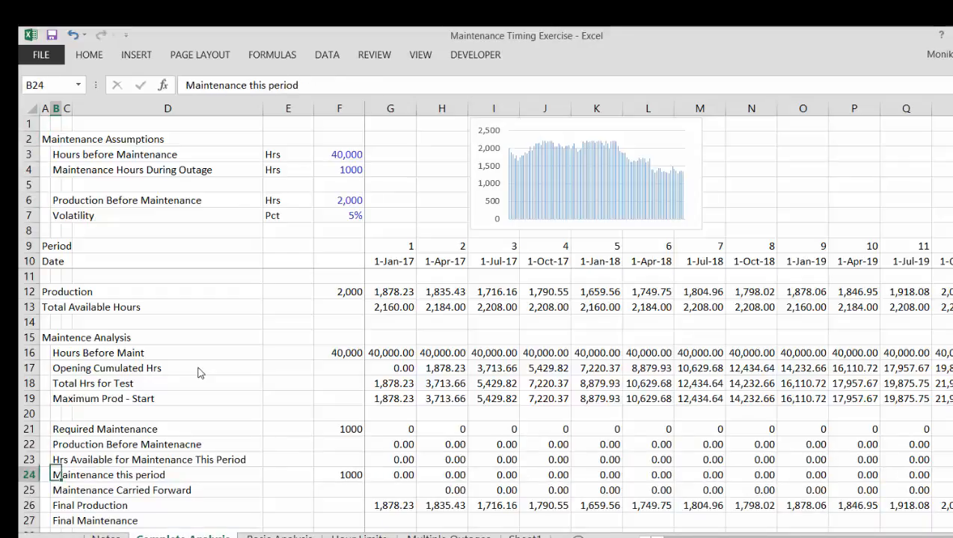
key(Up)
key(Up)
key(Up)
key(Up)
key(Up)
key(Up)
key(Up)
key(Up)
key(Left)
key(Up)
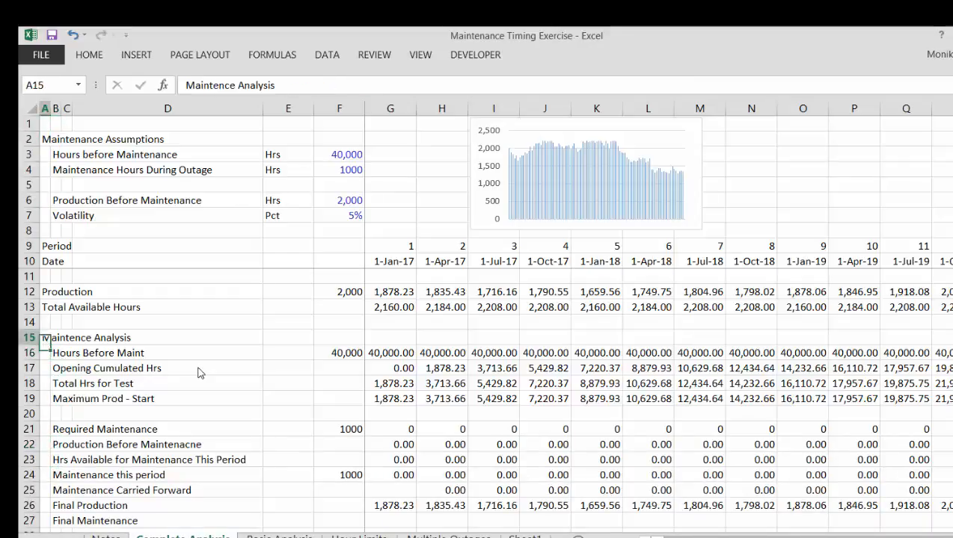
key(F2)
text(- Mino)
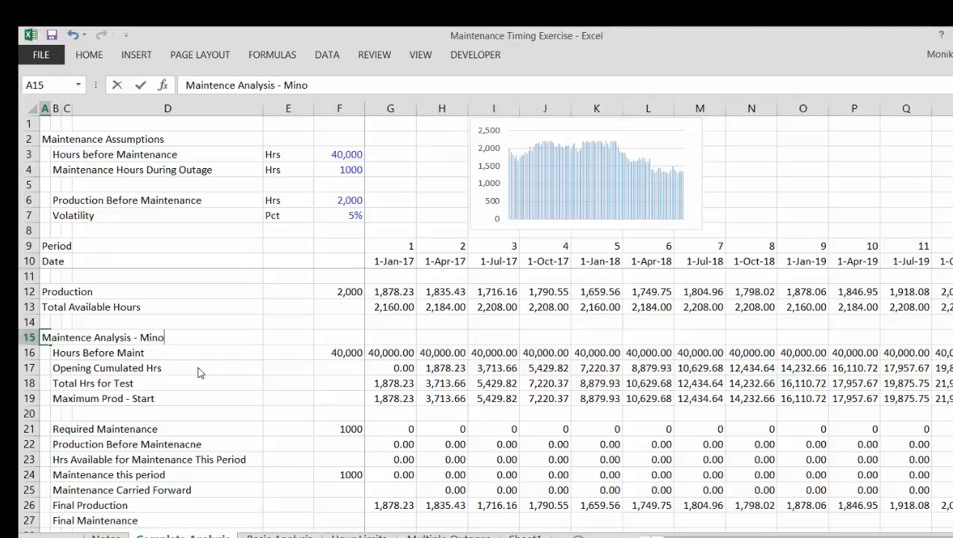
text(r Maintenance)
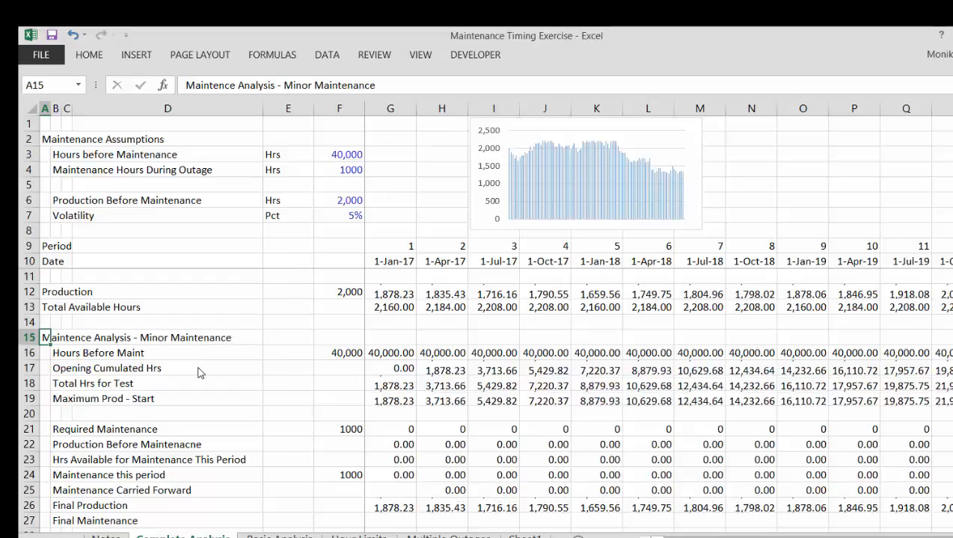
- Link the first period's added production in G34 to Final Production with the formula =G26
key(Down)
key(Down)
key(Down)
key(Down)
key(Down)
key(Down)
key(Down)
key(Down)
key(Down)
key(Down)
key(Down)
key(Down)
key(Down)
key(Down)
key(Down)
key(Down)
key(Down)
key(Down)
key(Down)
key(Down)
key(Up)
key(Up)
key(Up)
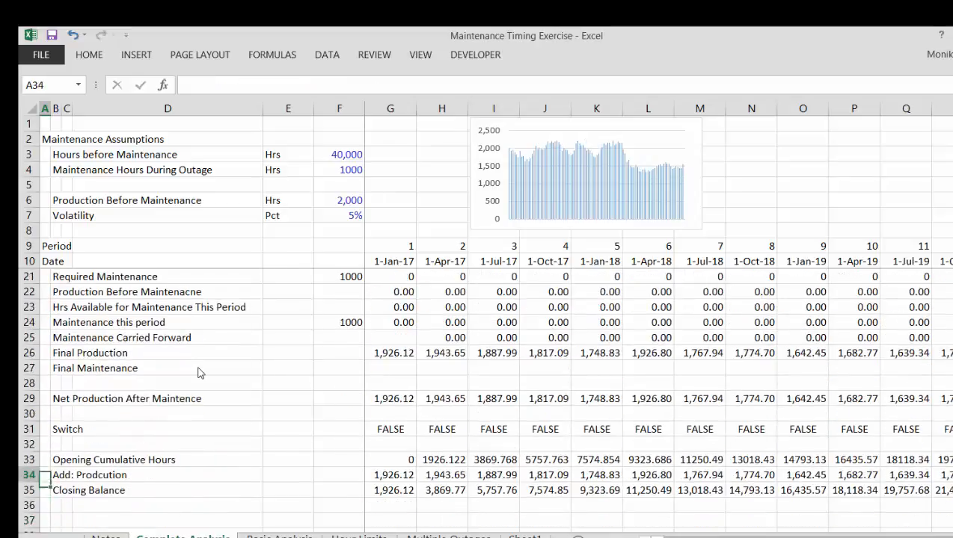
key(Right)
key(Right)
key(Right)
key(Right)
key(Right)
key(Right)
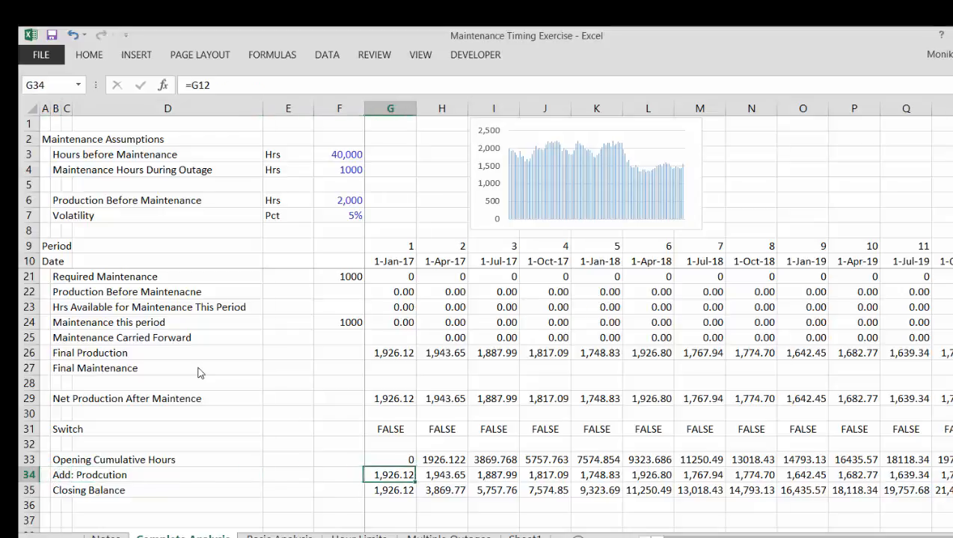
key(F2)
key(BackSpace)
key(BackSpace)
key(BackSpace)
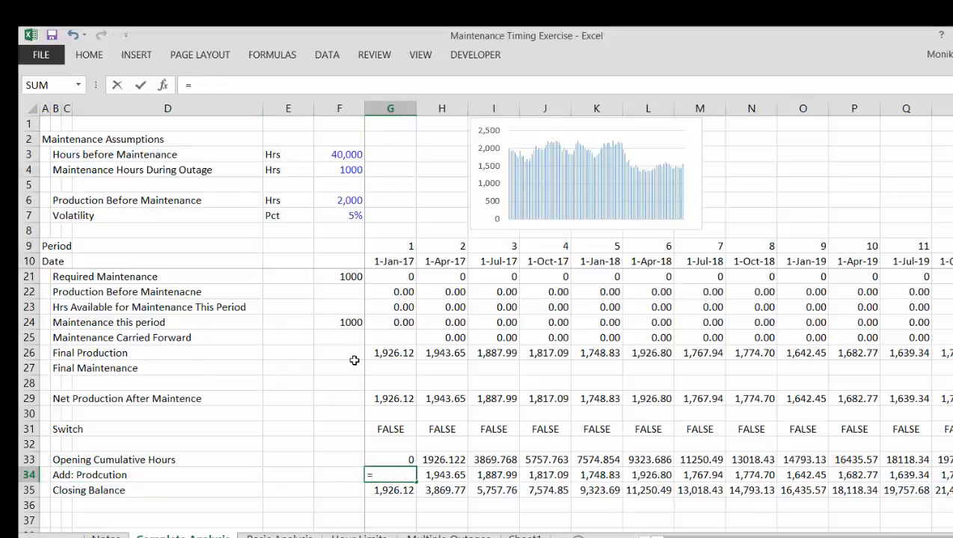
click(395, 355)
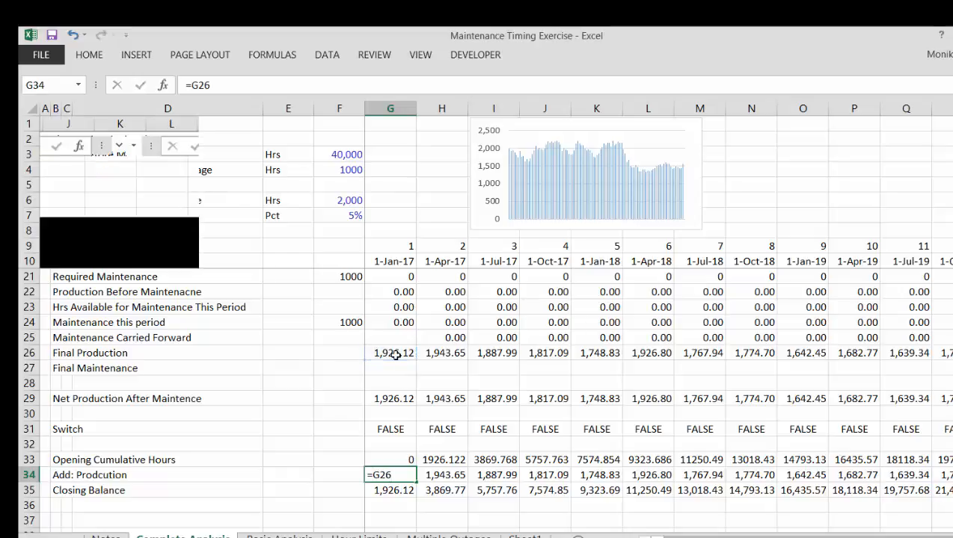
key(ctrl+Return)
- Calculate Final Maintenance in G27 as =G24+G25 and fill the formula right across all periods
key(Down)
key(Up)
key(Up)
key(Up)
key(Up)
key(Up)
key(Up)
key(Up)
key(Up)
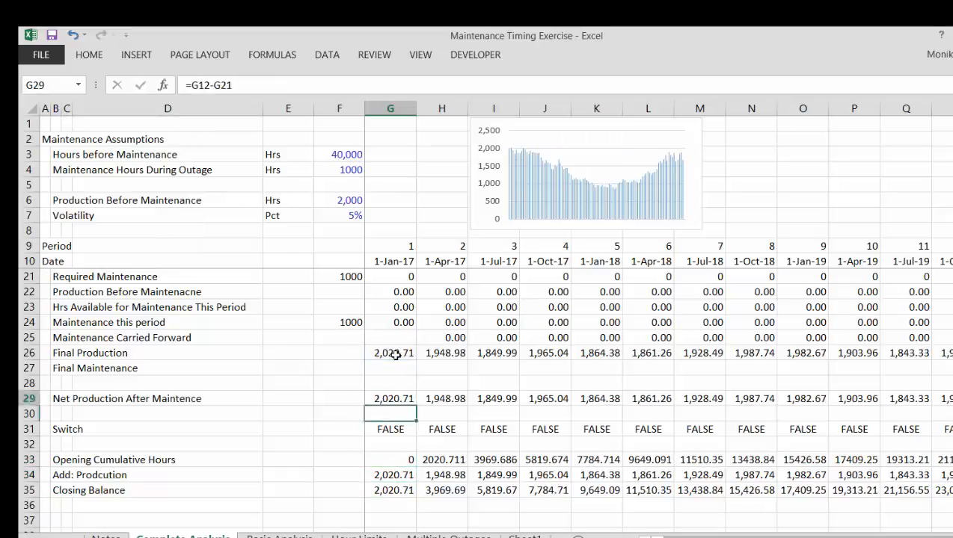
text(=)
key(Up)
key(Up)
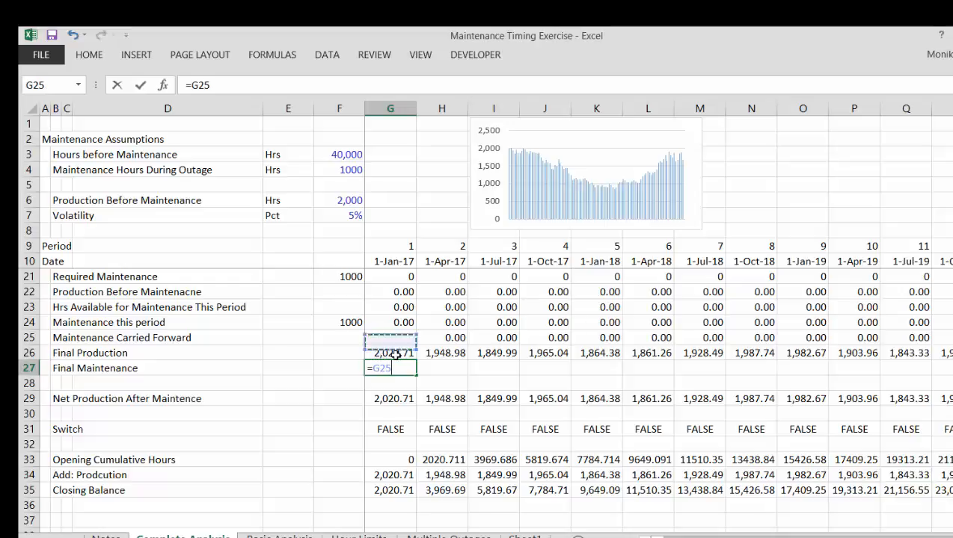
key(Up)
text(+)
key(Up)
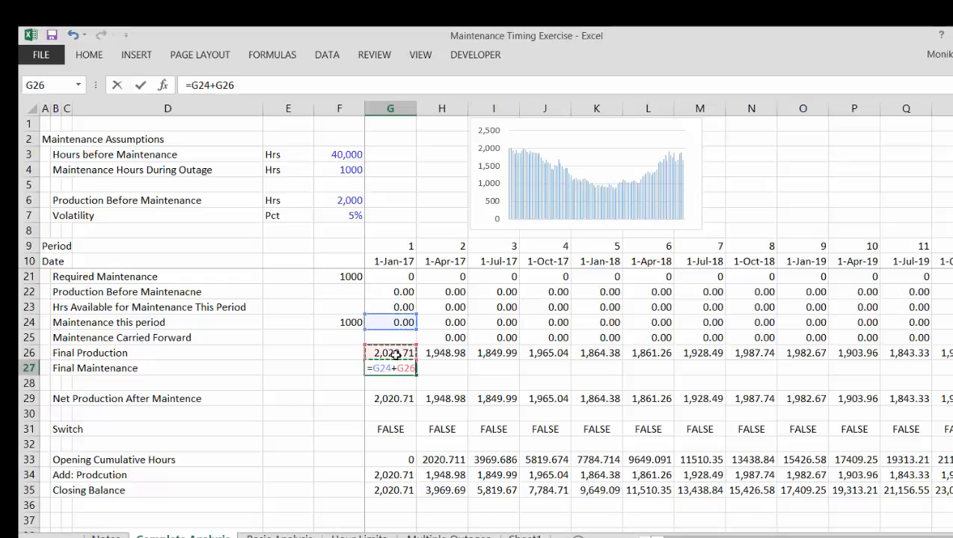
key(Up)
key(ctrl+Return)
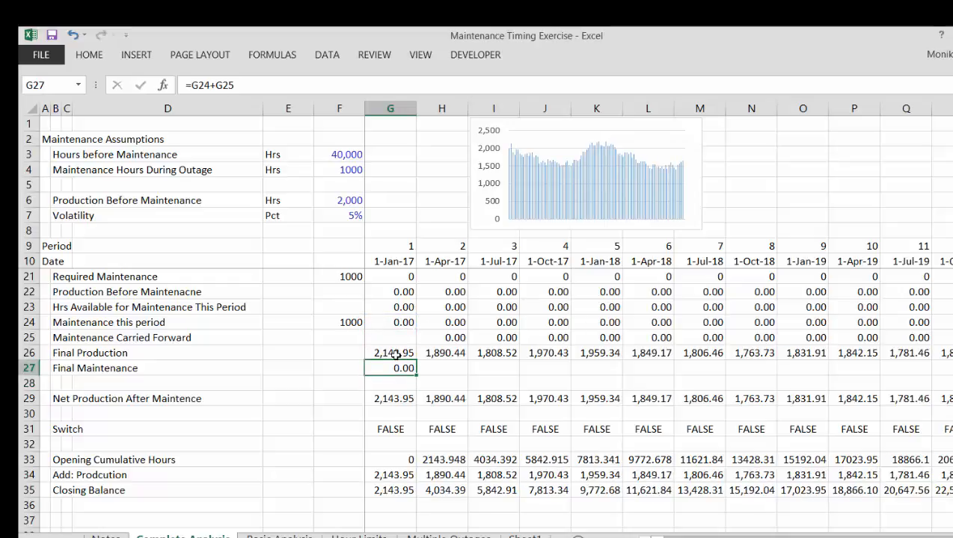
key(ctrl+shift+Right)
key(ctrl+r)
- Examine the final production, final maintenance, switch and cumulative hours rows across the periods out to 2029
key(Down)
key(Down)
key(Down)
key(Down)
key(Down)
key(Down)
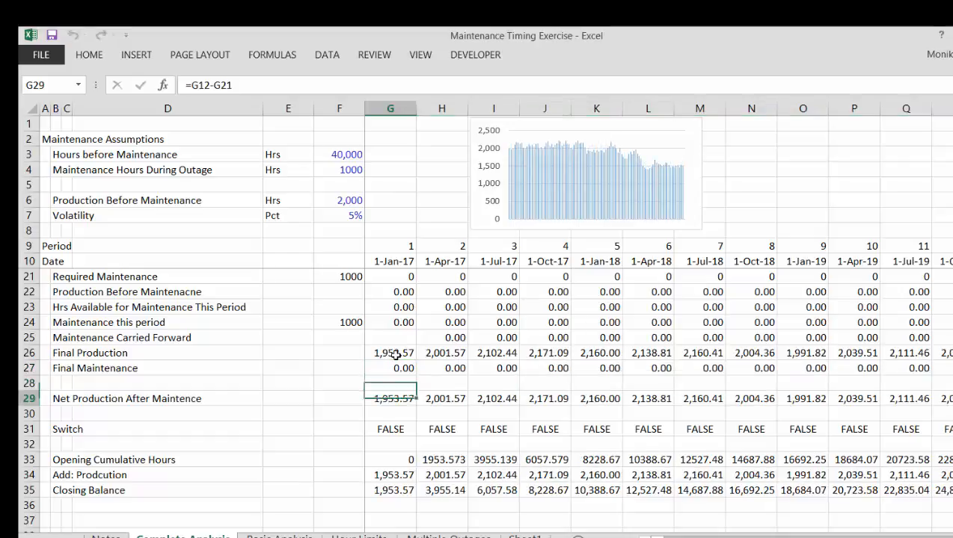
key(Down)
key(Right)
key(Right)
key(Right)
key(Right)
key(Right)
key(Right)
key(Right)
key(Right)
key(Right)
key(Right)
key(Right)
key(Right)
key(Right)
key(Right)
key(Right)
key(Right)
key(Right)
key(Right)
key(Right)
key(Right)
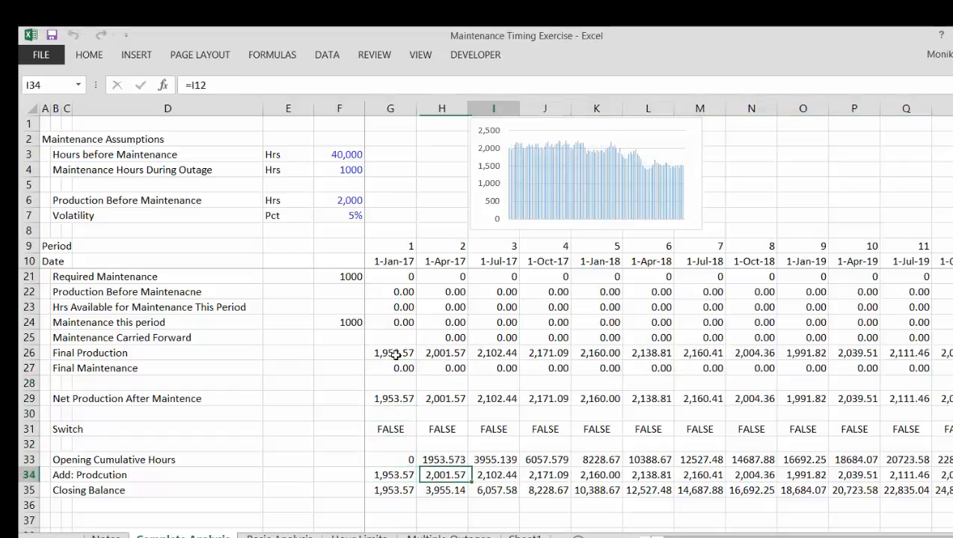
key(Right)
key(Right)
key(Right)
key(Right)
key(Right)
key(Right)
key(Right)
key(Right)
key(Right)
key(Right)
key(Right)
key(Right)
key(Right)
key(Right)
key(Right)
key(Right)
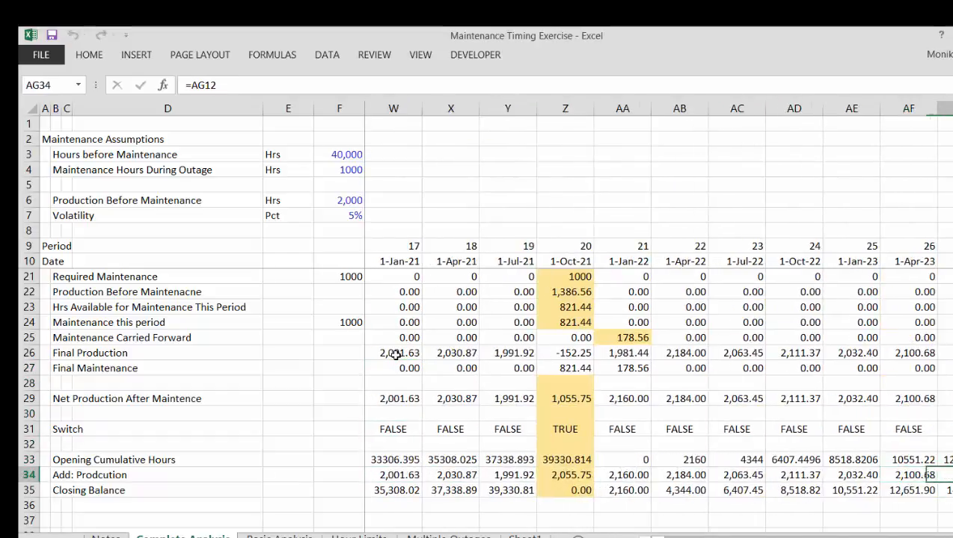
key(Right)
key(Right)
key(Right)
key(Right)
key(Right)
key(Right)
key(Right)
key(Right)
key(Right)
key(Right)
key(Right)
key(Right)
key(Right)
key(Right)
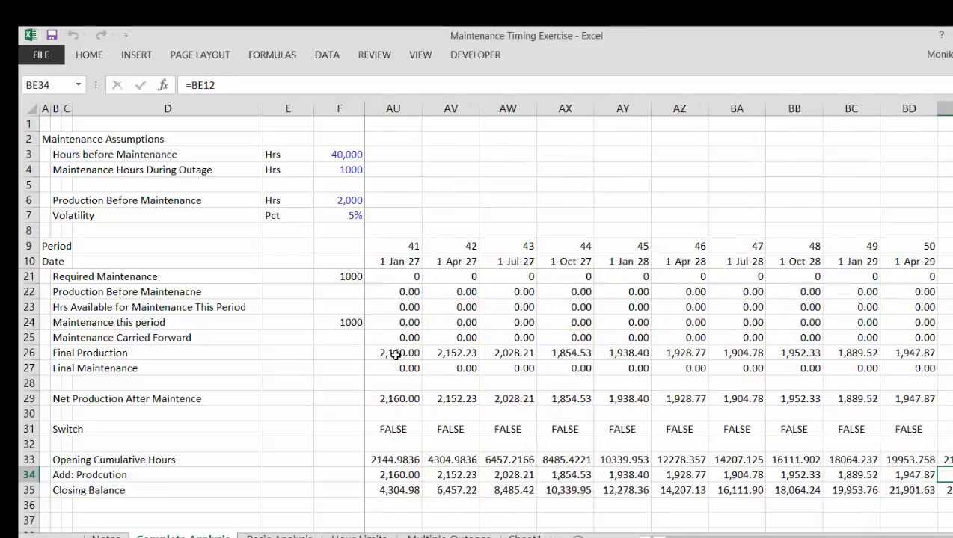
- Enter the section heading "Second Maitenance" in A37, below the cumulative hours block
key(ctrl+Left)
key(Left)
key(Left)
key(Left)
key(Left)
key(Left)
key(Left)
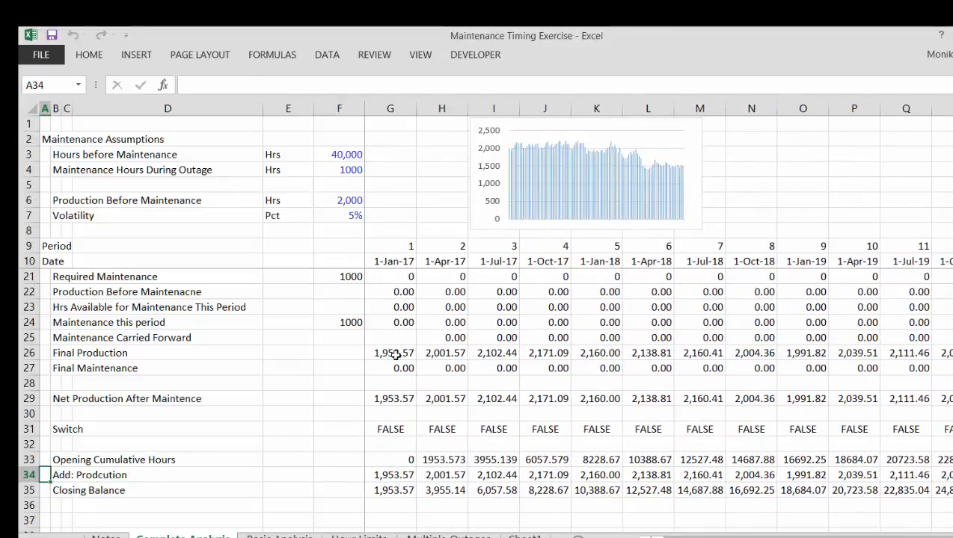
key(Down)
key(Down)
key(Down)
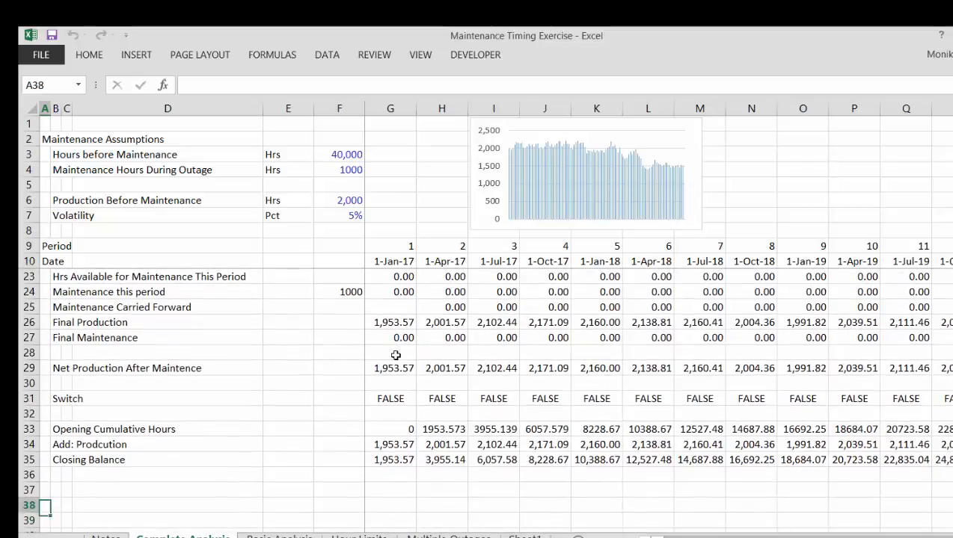
text(S)
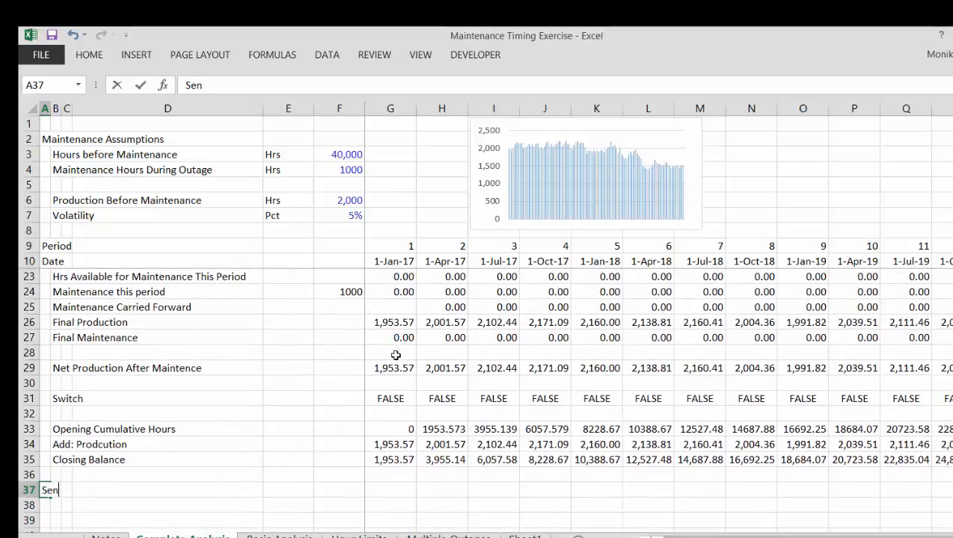
text(en)
key(BackSpace)
text(cond M)
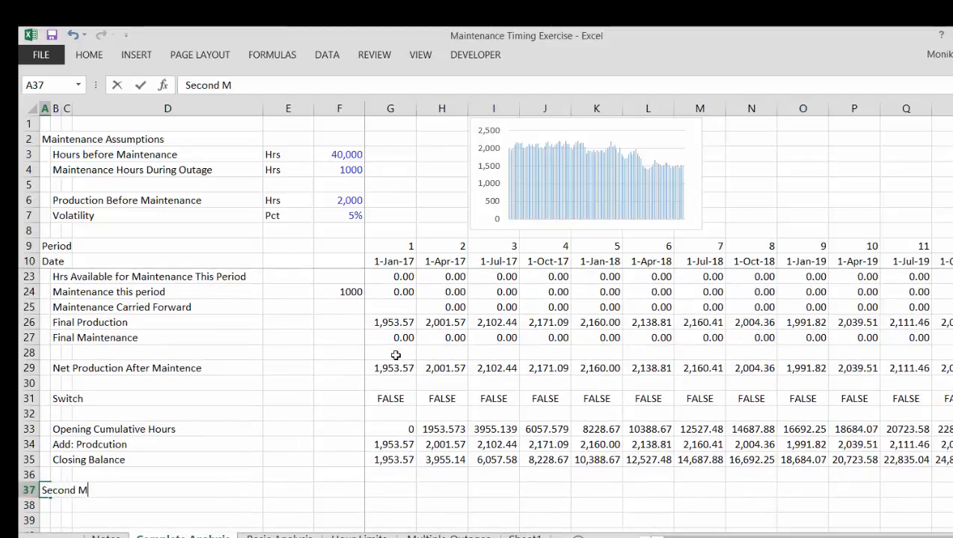
text(aitenance)
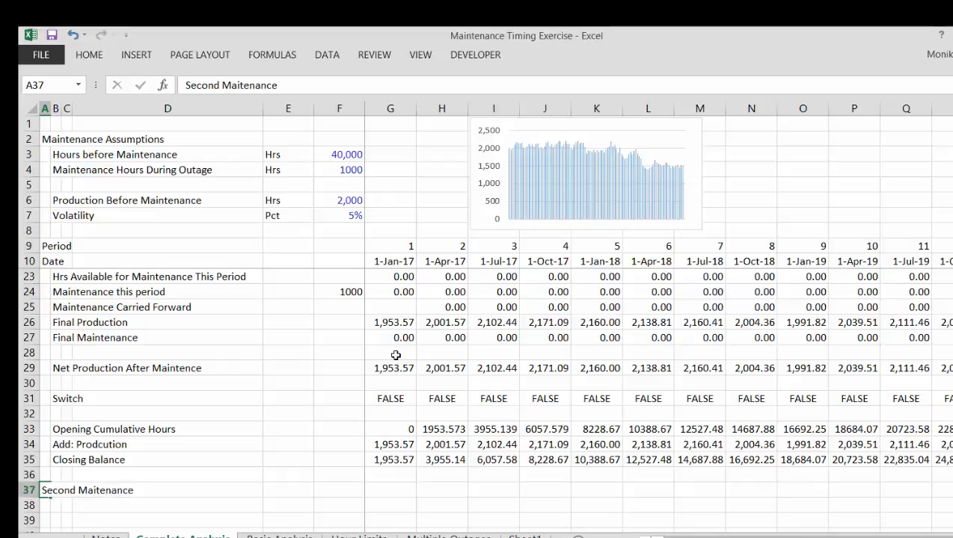
key(Return)
- Review the row labels of the minor maintenance section, from Hours Before Maint down to the cumulative hours balance
key(Right)
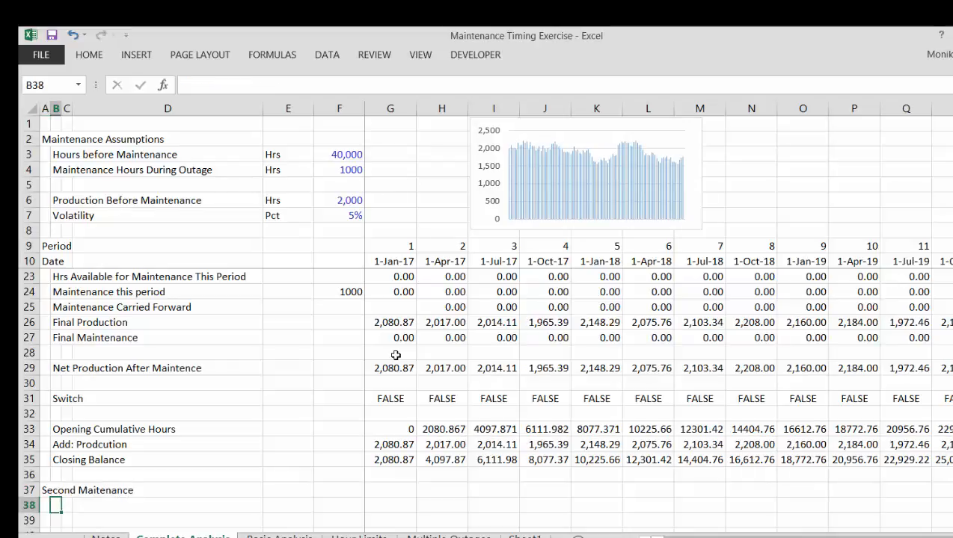
key(Up)
key(Up)
key(Up)
key(Up)
key(Up)
key(Up)
key(Up)
key(Up)
key(Up)
key(Up)
key(Up)
key(Up)
key(Up)
key(Up)
key(Up)
key(Up)
key(Up)
key(Up)
key(Up)
key(Up)
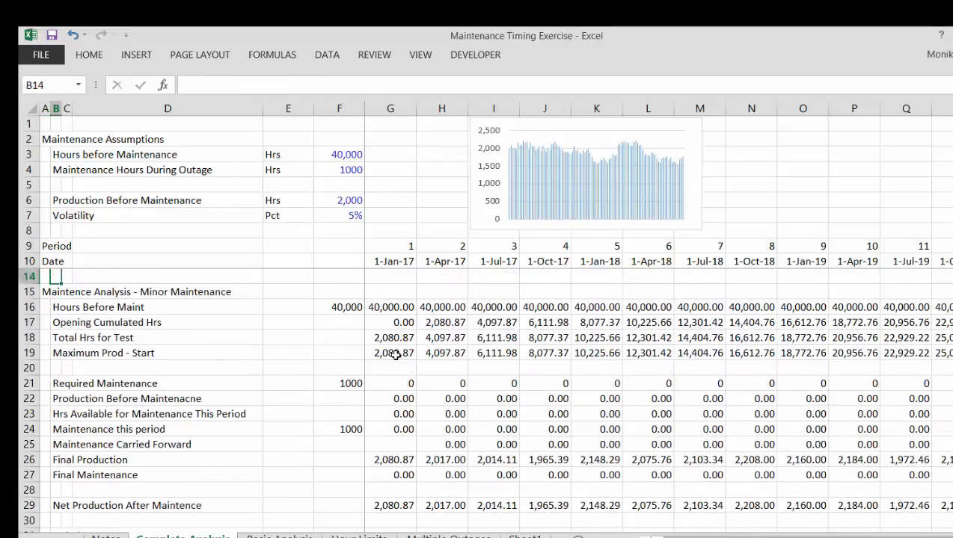
key(Down)
key(Down)
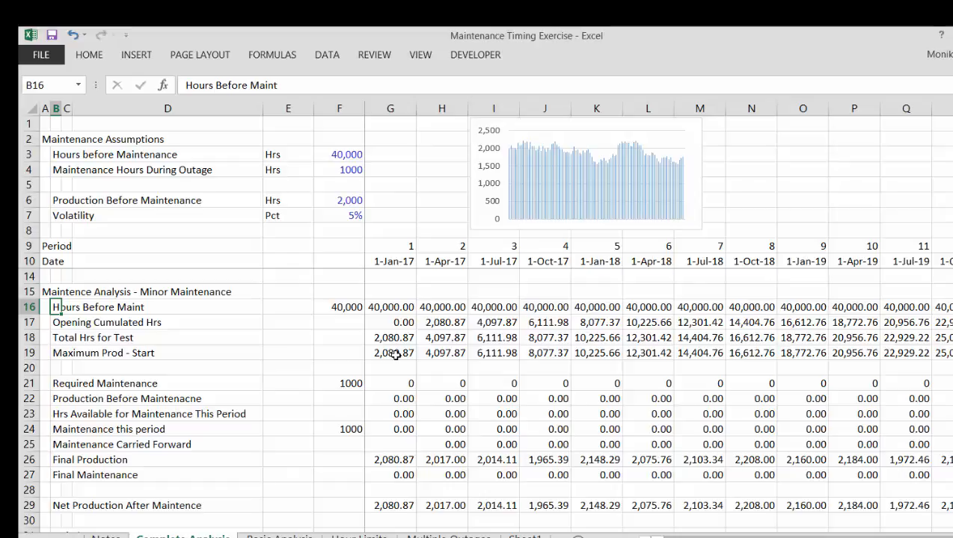
key(Down)
key(Down)
key(Down)
key(Down)
key(Down)
key(Down)
key(Down)
key(Down)
key(Down)
key(Down)
key(Down)
key(Down)
key(Down)
key(Down)
key(Down)
key(Down)
key(Down)
key(Down)
key(Down)
key(Down)
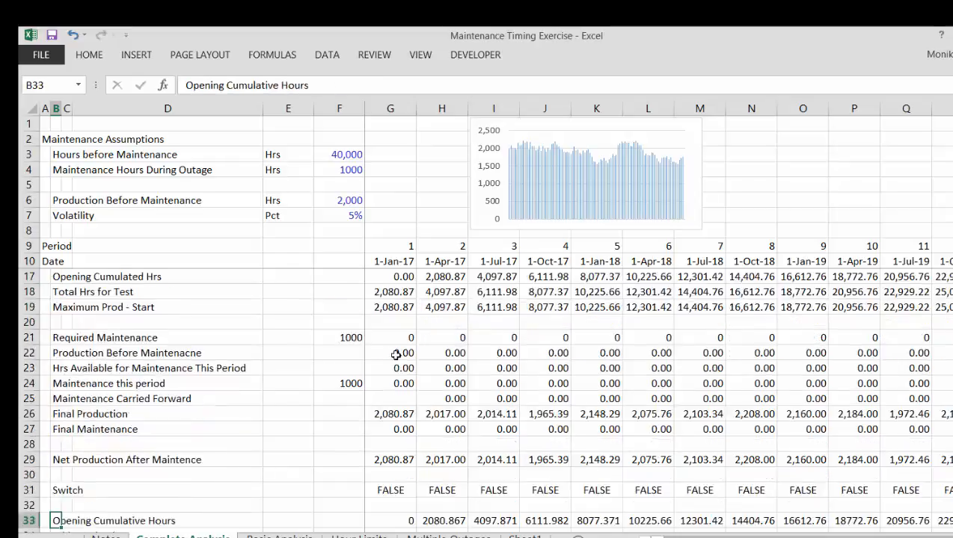
key(Up)
key(Up)
key(Up)
key(Up)
key(Up)
key(Up)
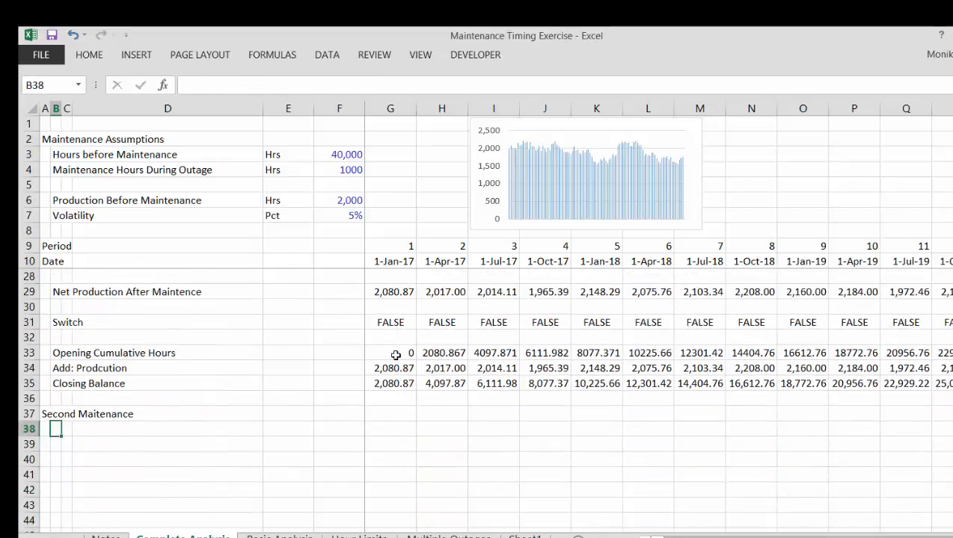
- Label the first row of the second maintenance section, B38, "Production After First Maintenance"
text(Production)
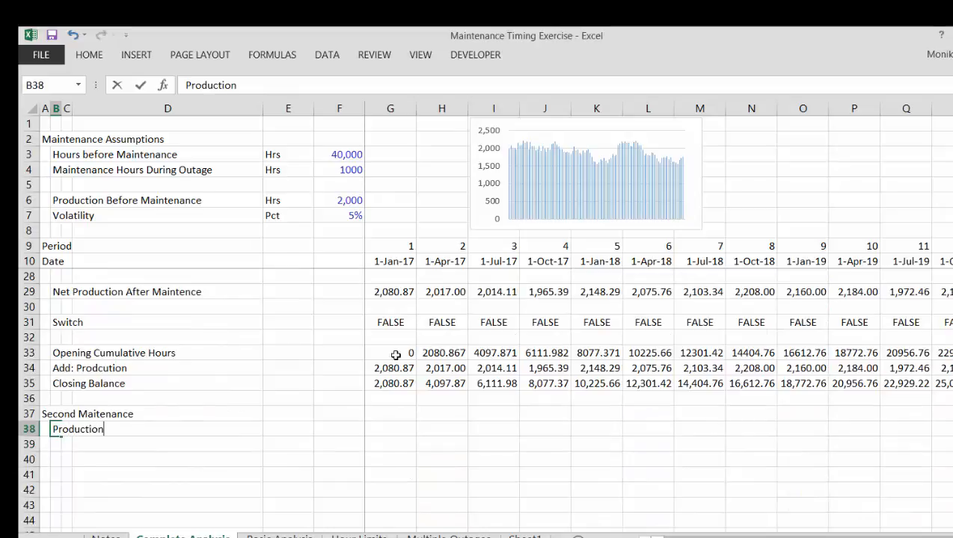
text( After Fir)
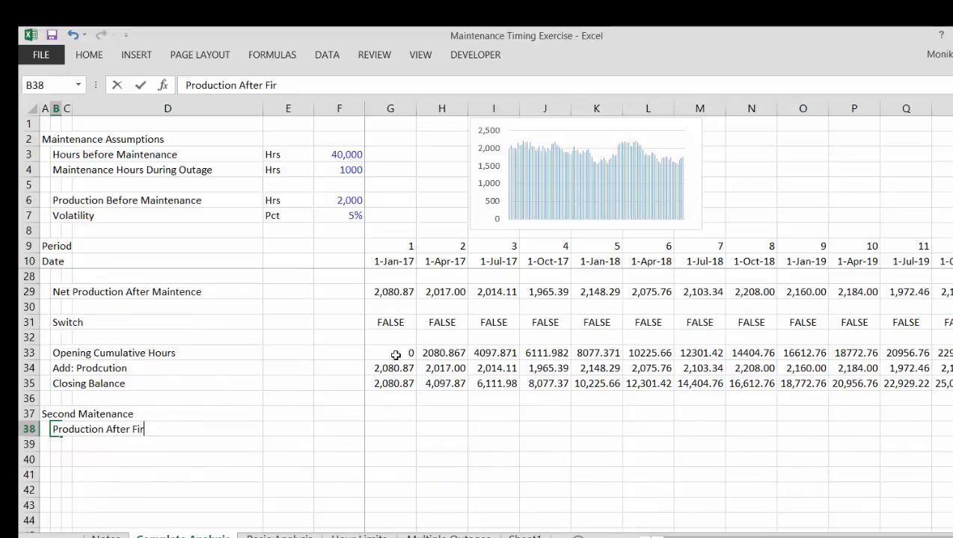
text(st Main)
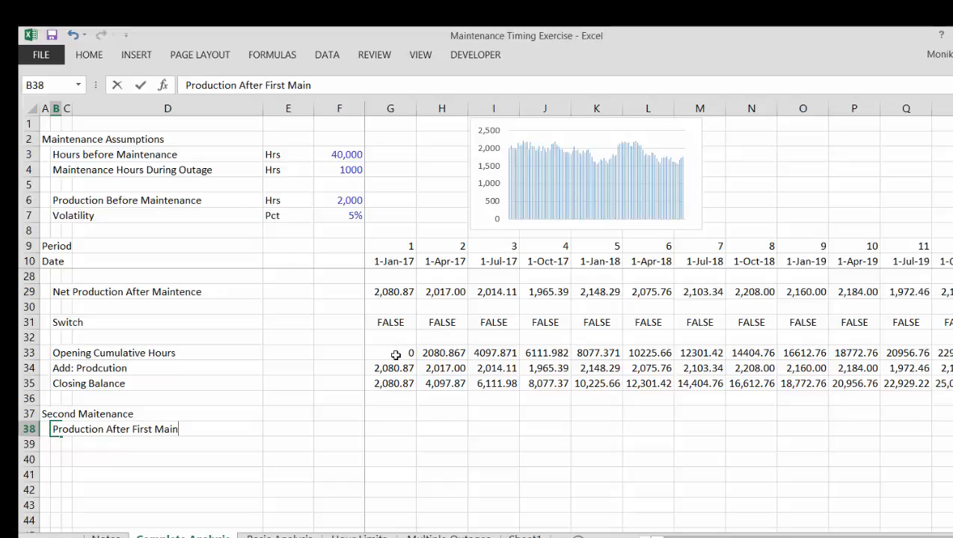
text(tenance)
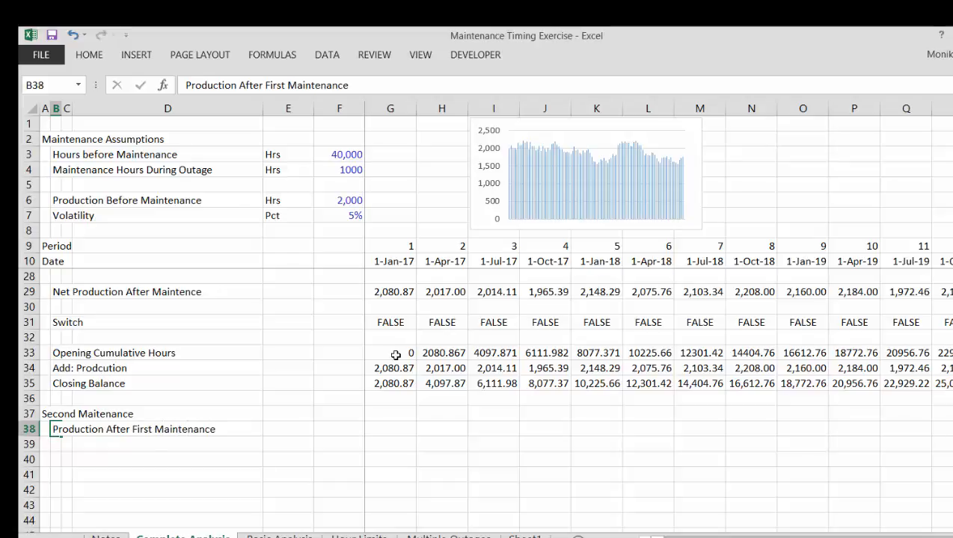
key(ctrl+Return)
- Look through the first maintenance section's rows up to the production and available hours, ending at the Hours Before Maint label in B16
key(Up)
key(Up)
key(Up)
key(Up)
key(Up)
key(Up)
key(Up)
key(Up)
key(Up)
key(Up)
key(Up)
key(Up)
key(Up)
key(Up)
key(Up)
key(Up)
key(Up)
key(Up)
key(Up)
key(Up)
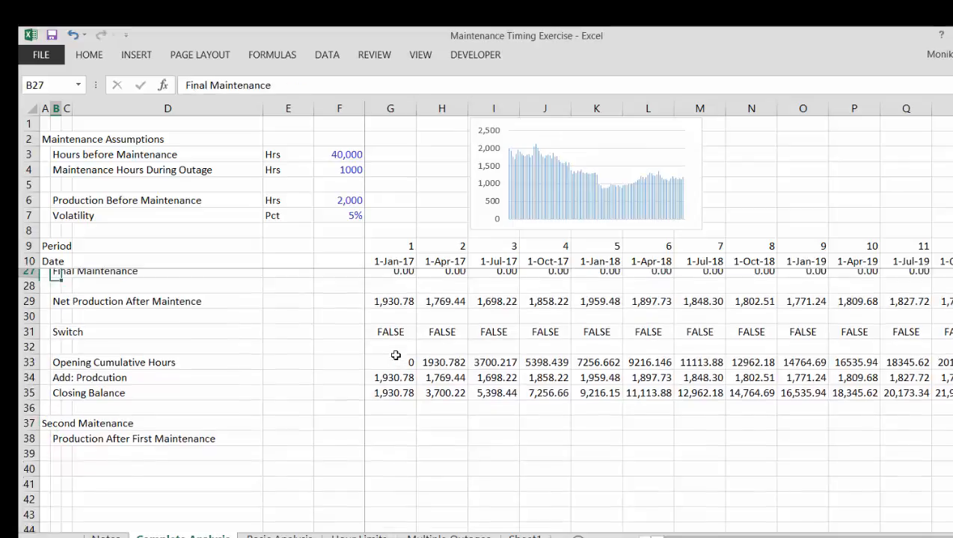
key(Down)
key(Down)
key(Down)
key(Up)
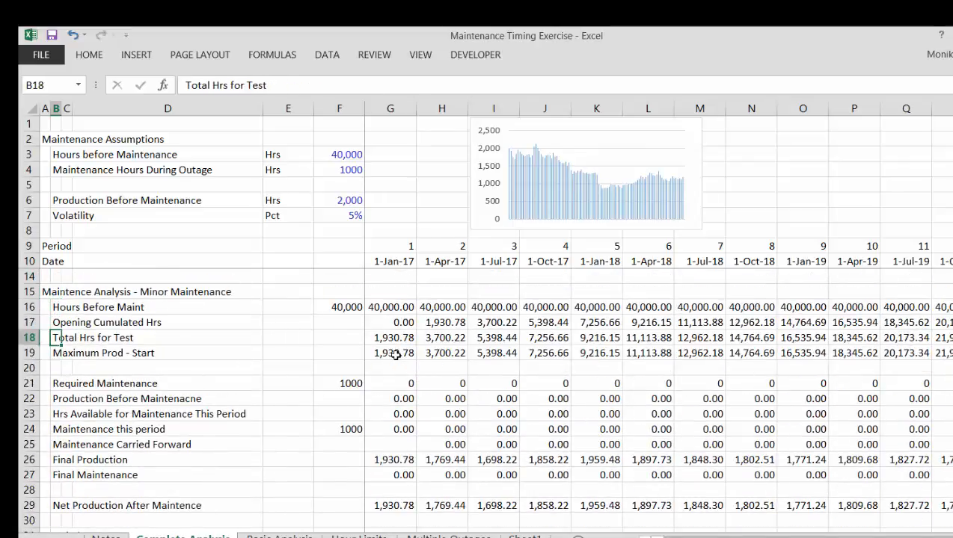
key(Up)
key(Up)
key(Up)
key(Up)
key(Up)
key(Up)
key(Up)
key(Up)
key(Up)
key(Up)
key(Up)
key(Down)
key(Down)
key(Down)
key(Down)
key(Down)
key(Down)
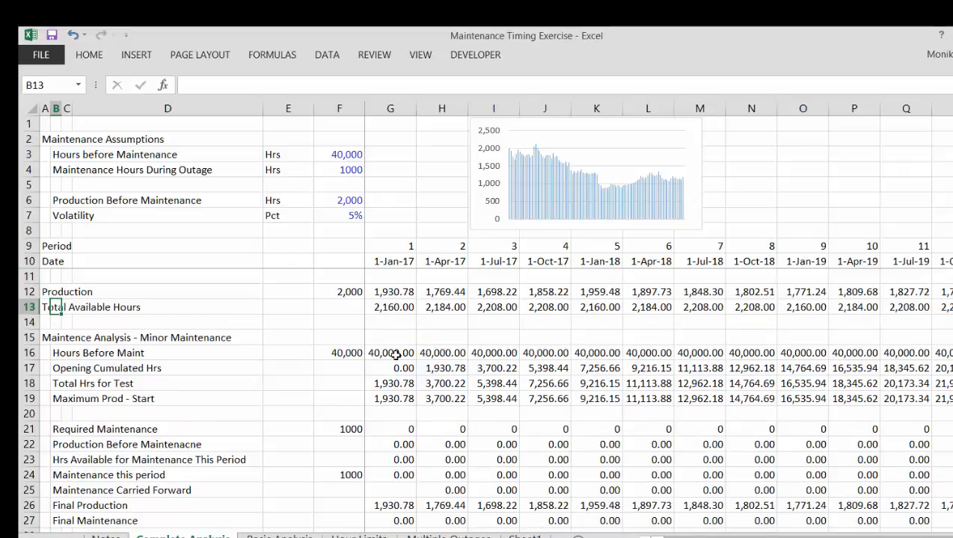
key(Down)
key(Down)
key(Down)
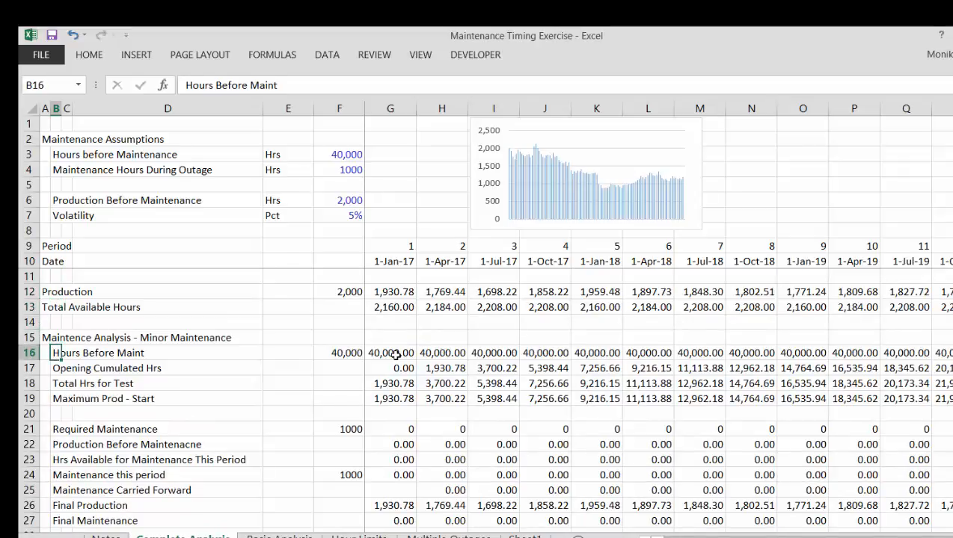
key(shift+Down)
key(shift+Down)
key(shift+Down)
key(shift+Down)
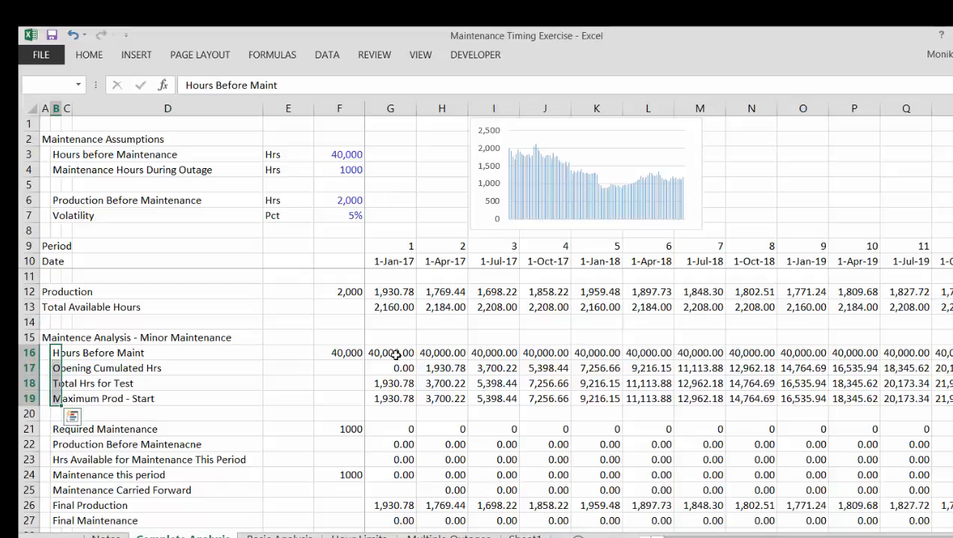
key(shift+Down)
key(Up)
key(Down)
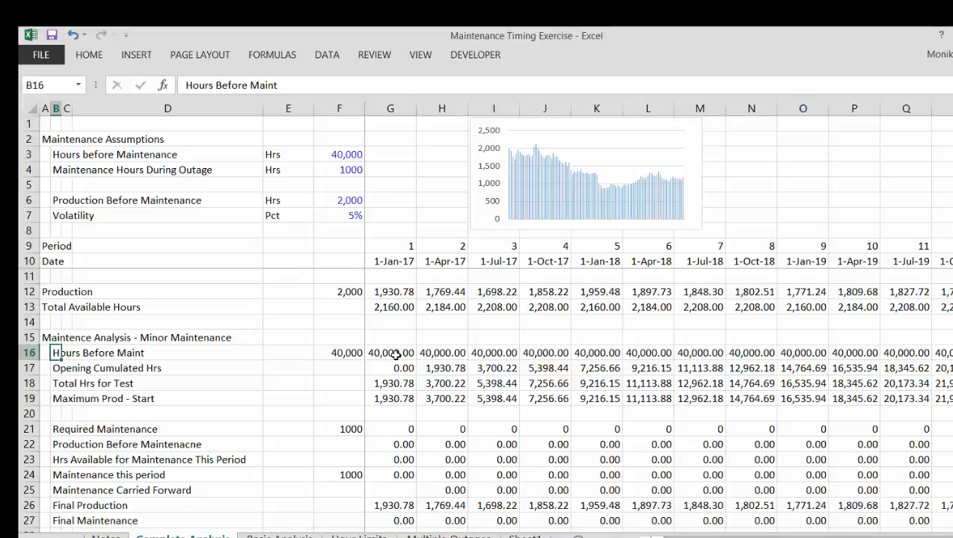
- Copy the minor maintenance row labels from Hours Before Maint to Closing Balance (B16:B35) into the second maintenance section starting at B40
key(shift+Down)
key(shift+Down)
key(shift+Down)
key(shift+Down)
key(shift+Down)
key(shift+Down)
key(shift+Down)
key(shift+Down)
key(shift+Down)
key(shift+Down)
key(shift+Down)
key(shift+Down)
key(shift+Down)
key(shift+Down)
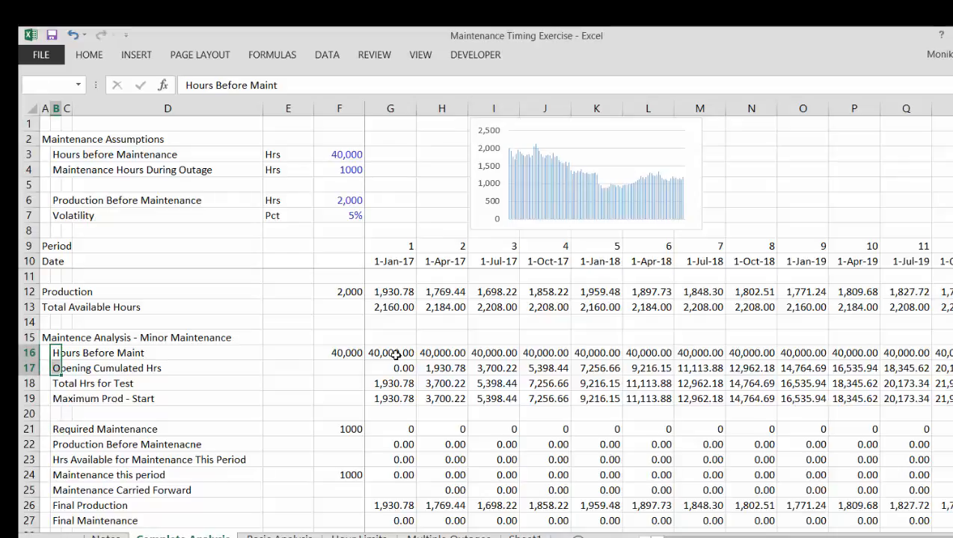
key(shift+Down)
key(shift+Down)
key(shift+Down)
key(shift+Down)
key(shift+Down)
key(shift+Down)
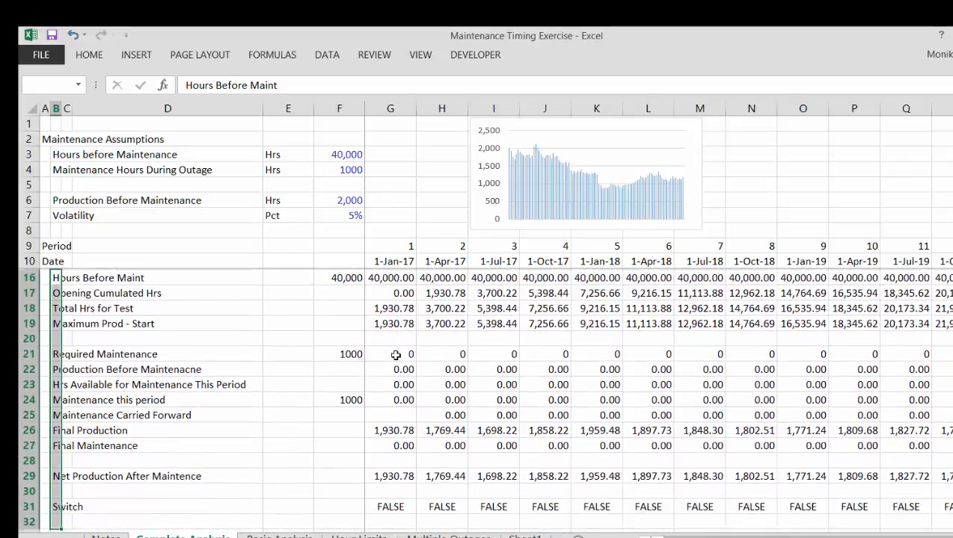
key(shift+Up)
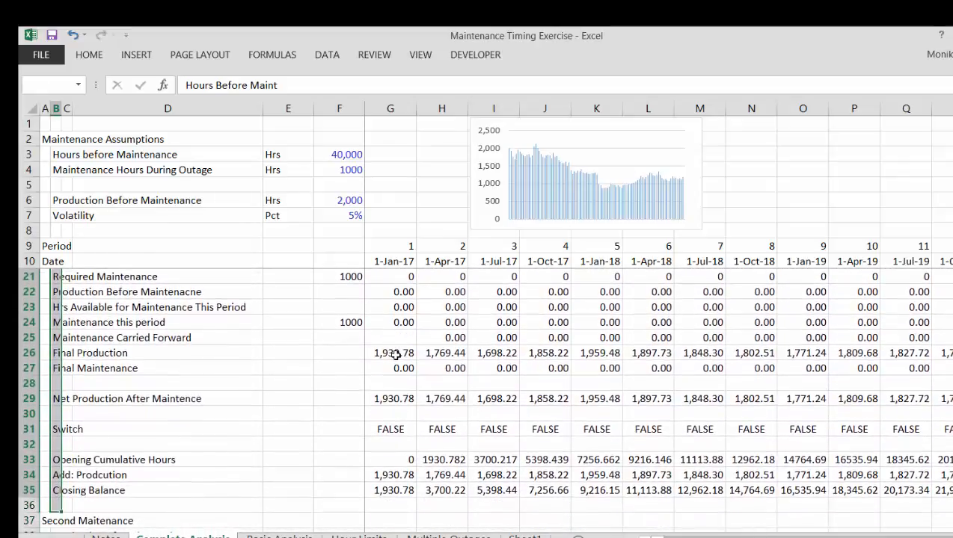
key(ctrl+c)
key(Down)
key(Down)
key(Down)
key(Down)
key(Down)
key(Down)
key(Down)
key(Down)
key(Down)
key(Down)
key(Down)
key(Down)
key(Down)
key(Down)
key(Down)
key(Down)
key(Down)
key(Down)
key(Down)
key(Down)
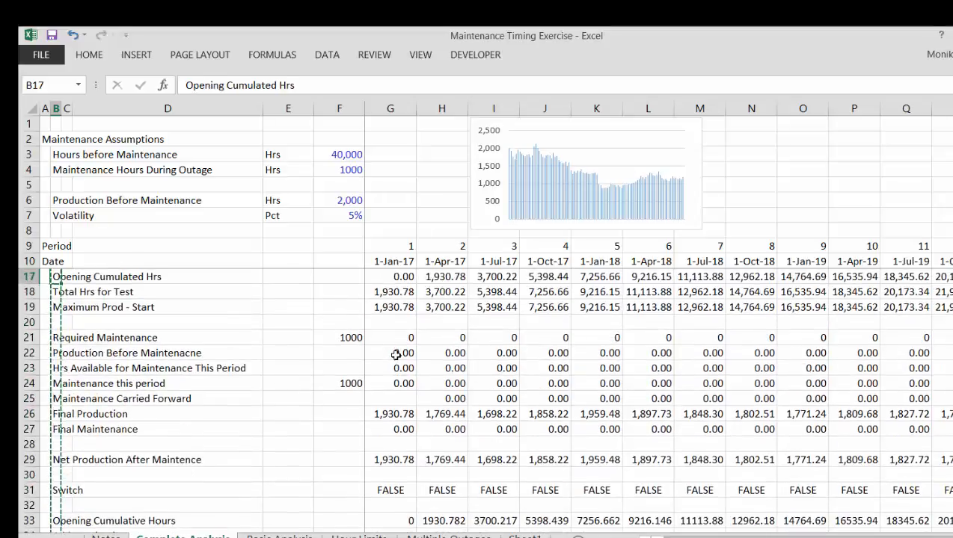
key(Down)
key(Down)
key(Down)
key(Down)
key(Down)
key(Down)
key(Down)
key(Down)
key(Down)
key(Up)
key(Up)
key(Up)
key(Up)
key(Up)
key(Up)
key(Up)
key(Up)
key(Up)
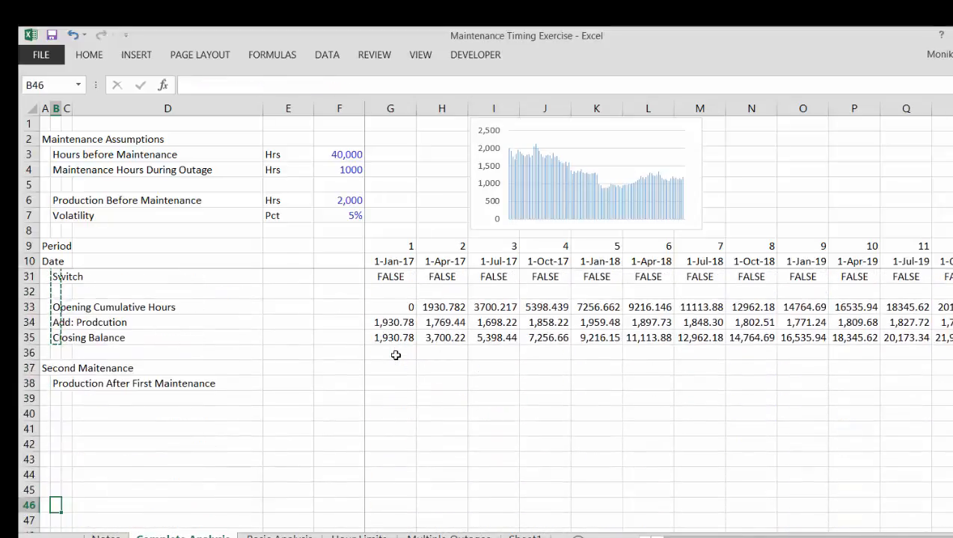
key(Down)
key(Down)
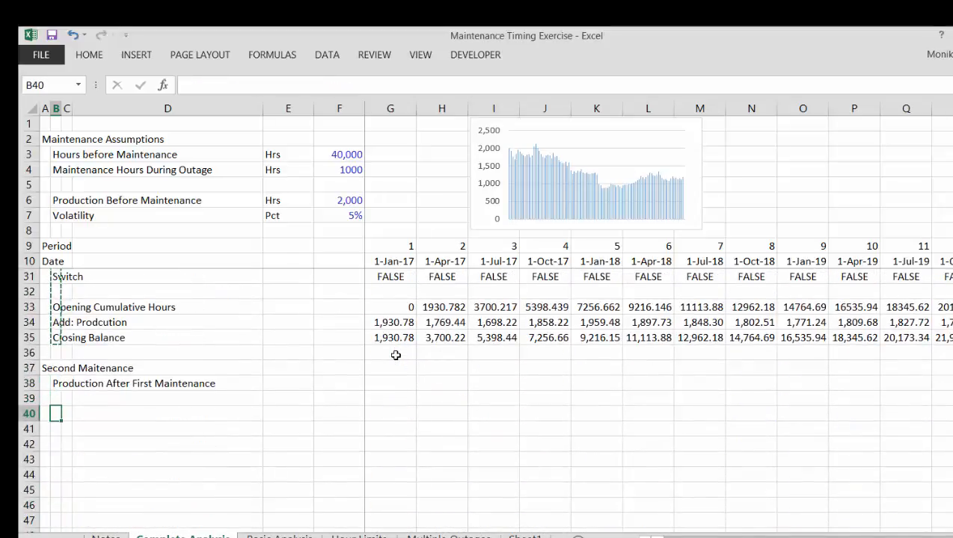
key(ctrl+v)
key(Escape)
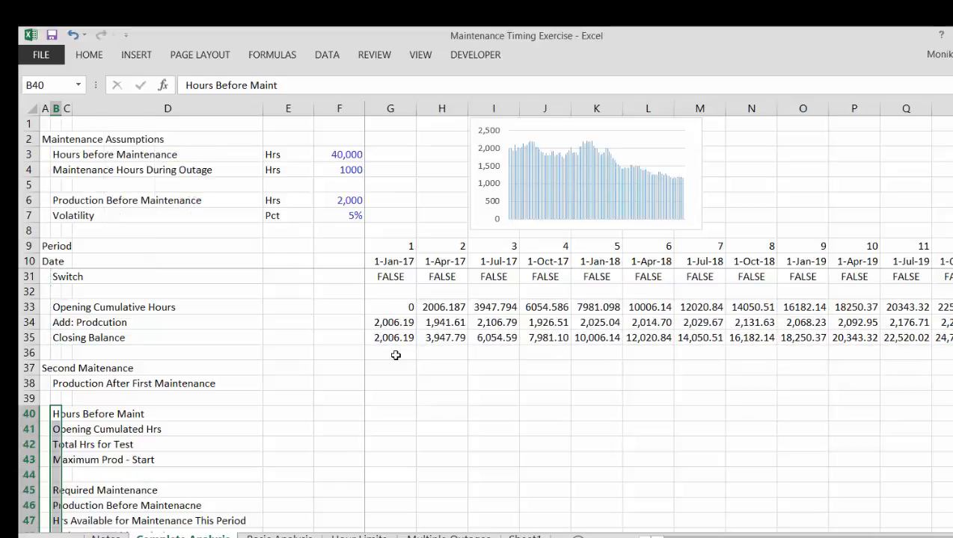
key(Up)
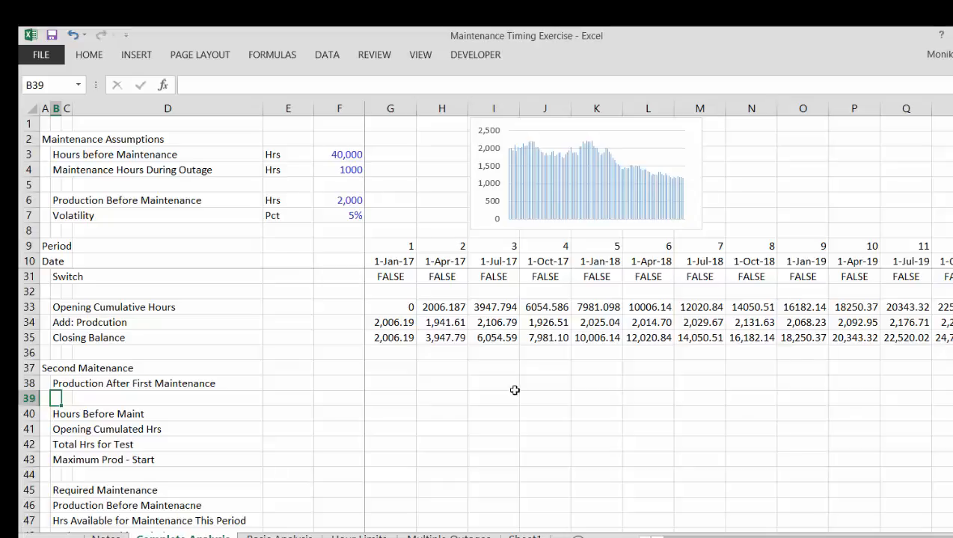
key(F9)
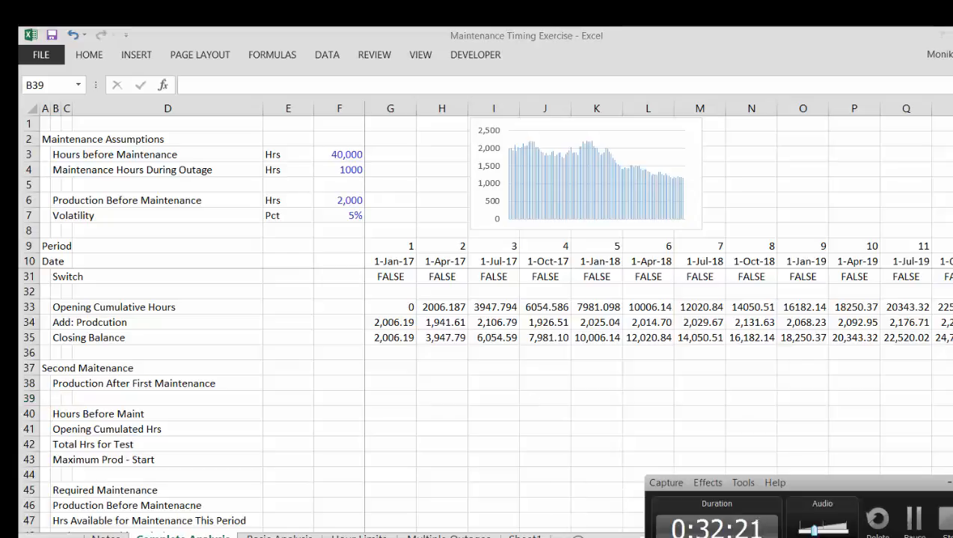
click(912, 523)
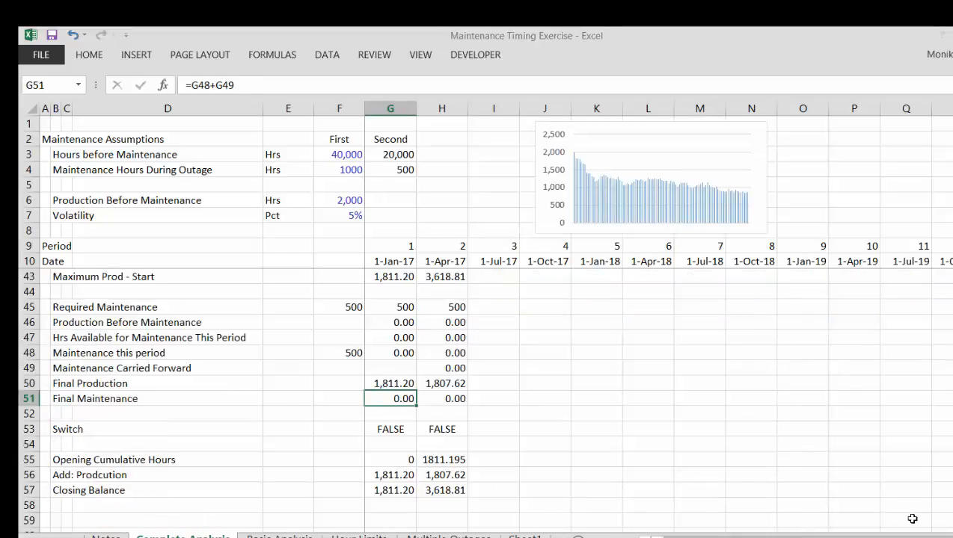
- Color the sheet's hard-coded inputs blue, including the second maintenance's 20,000 and 500 hours, and recalculate the model
key(Up)
key(Up)
key(Up)
key(Up)
key(Up)
key(Up)
key(Up)
key(Up)
key(Up)
key(Up)
key(Up)
key(Up)
key(Up)
key(Up)
key(Up)
key(Up)
key(Up)
key(Up)
key(Up)
key(Up)
key(Up)
key(Up)
key(Up)
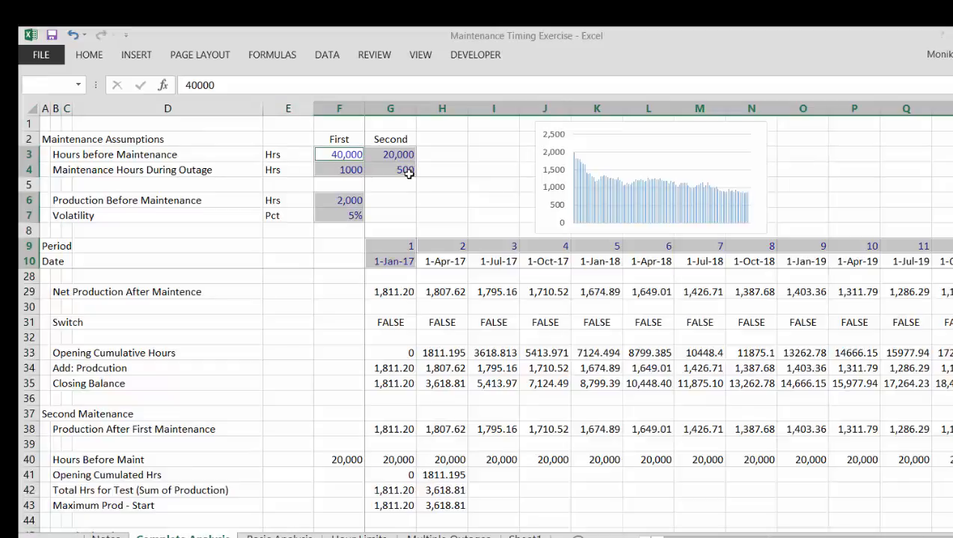
click(396, 322)
key(F9)
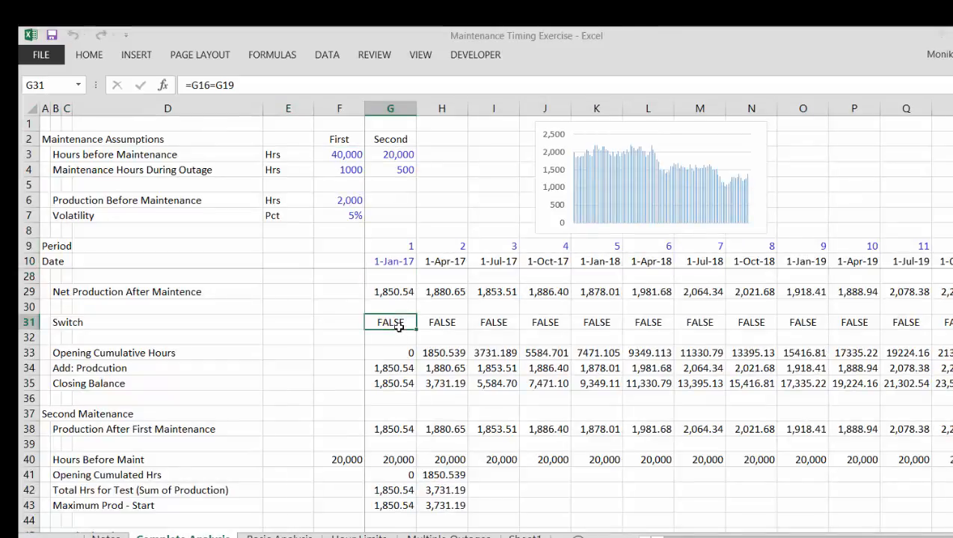
- Look through the first maintenance section's rows from the Switch row up to production, ending at Maintenance Carried Forward
key(Left)
key(Left)
key(Left)
key(Left)
key(Left)
key(Up)
key(Up)
key(Up)
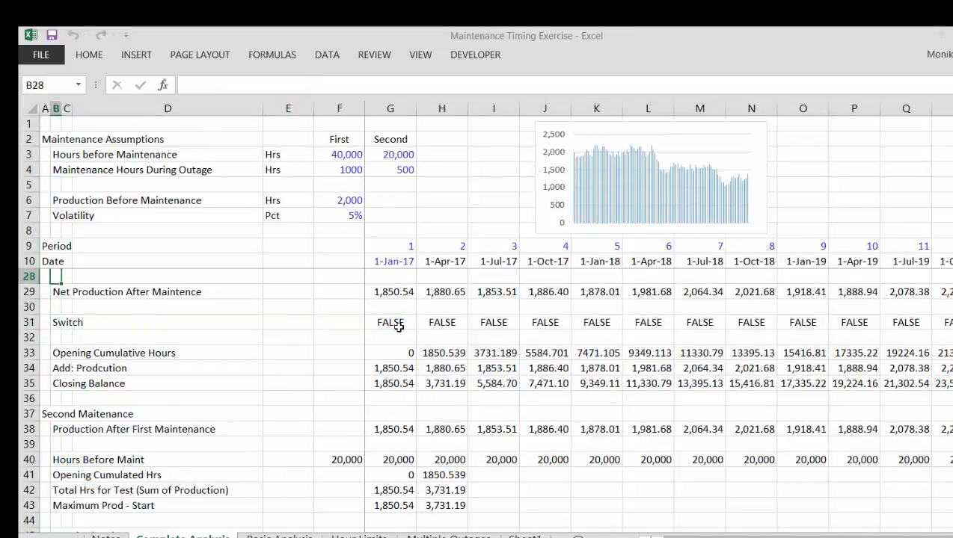
key(Down)
key(Down)
key(Left)
key(Down)
key(Up)
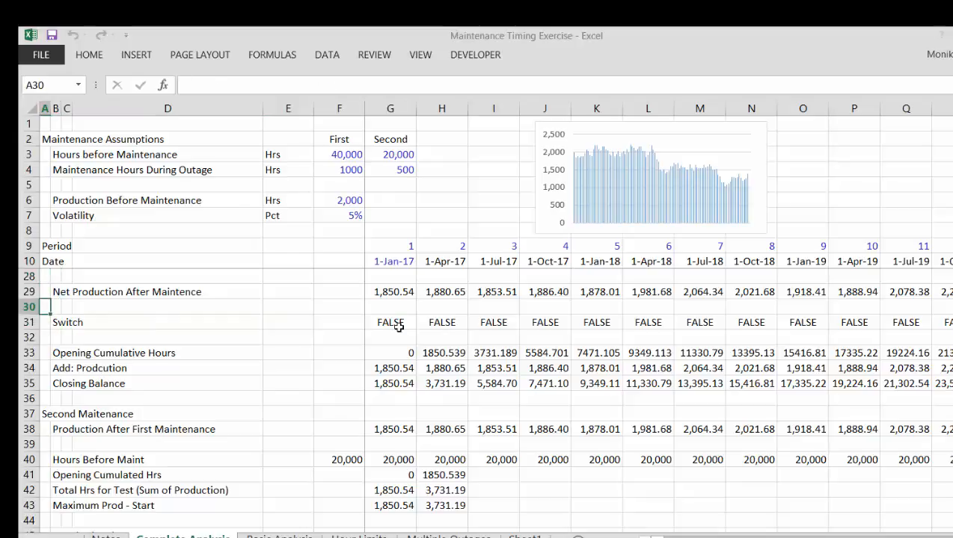
key(Up)
key(Up)
key(Up)
key(Up)
key(Up)
key(Up)
key(Up)
key(Up)
key(Up)
key(Up)
key(Up)
key(Up)
key(Up)
key(Up)
key(Up)
key(Up)
key(Up)
key(Up)
key(Down)
key(Down)
key(Down)
key(Down)
key(Down)
key(Down)
key(Down)
key(Down)
key(Right)
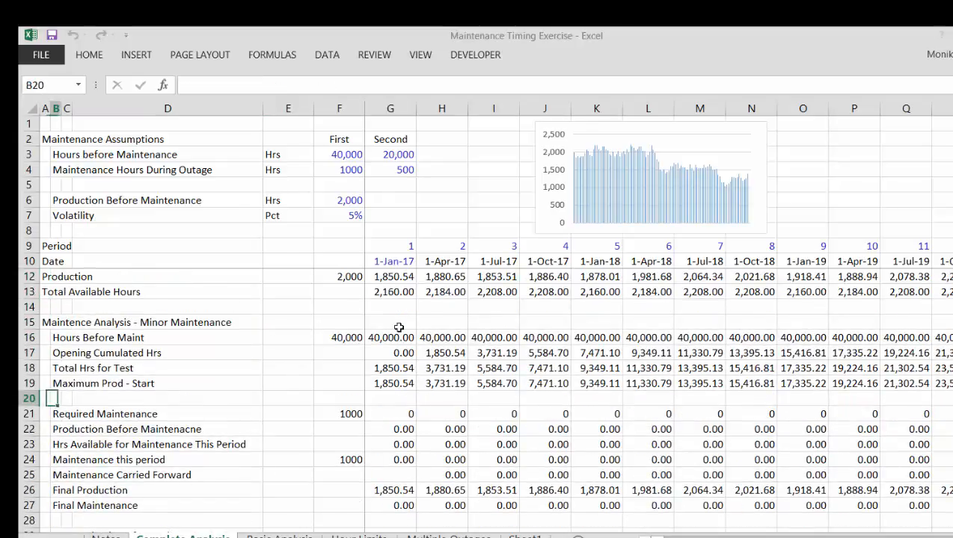
key(Right)
key(Right)
key(Down)
key(Down)
key(Right)
key(Right)
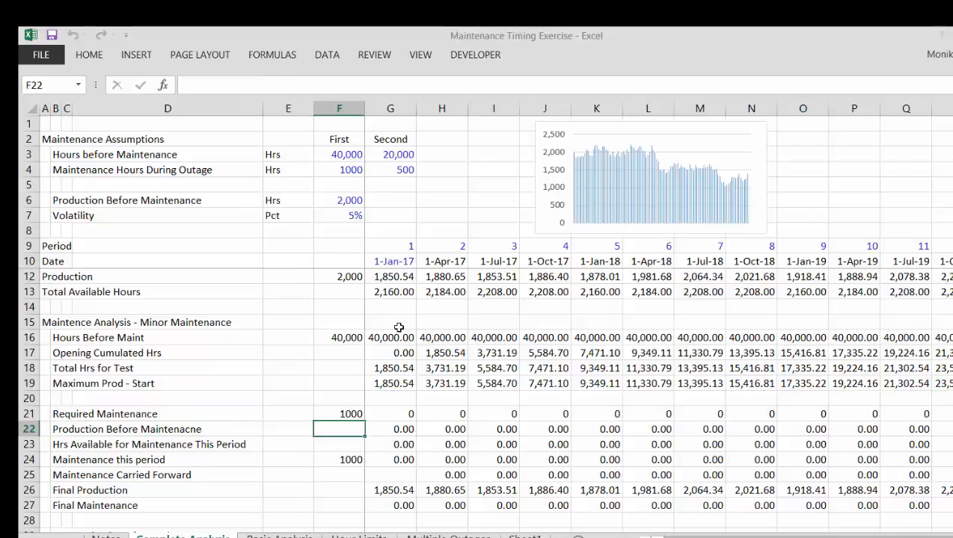
key(Down)
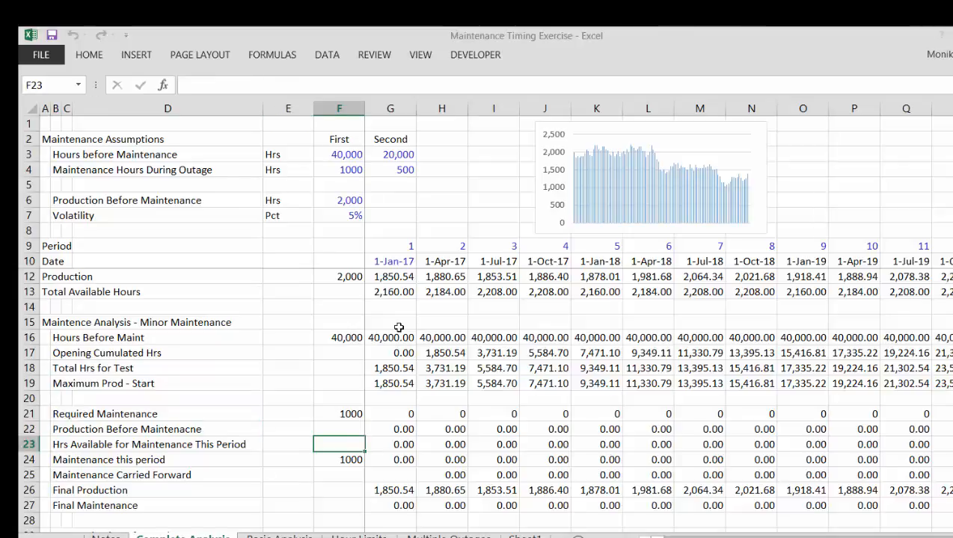
key(Down)
key(Down)
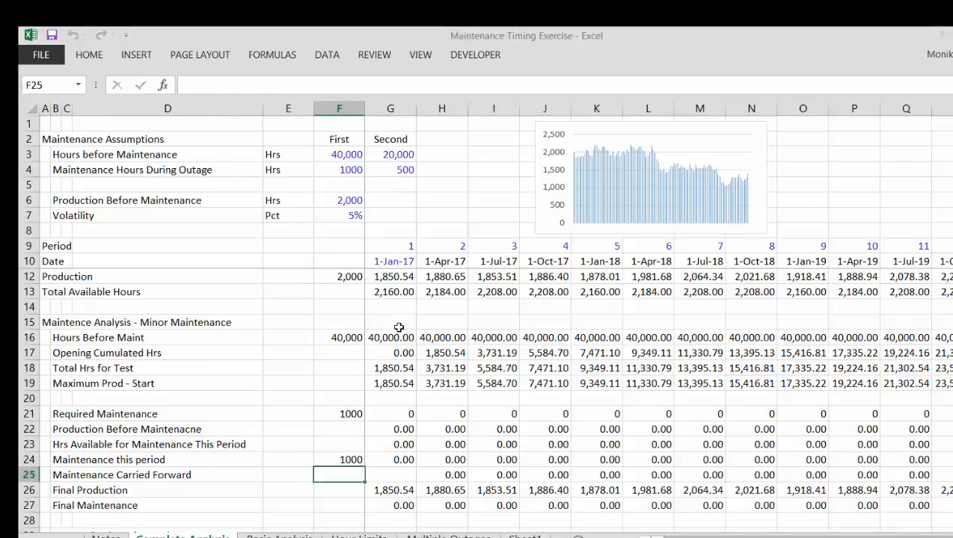
- Examine the first period's Production Before Maintenance formula in G22 and the cells it references, re-entering it as is
key(Left)
key(Left)
key(Left)
key(Left)
key(Up)
key(Up)
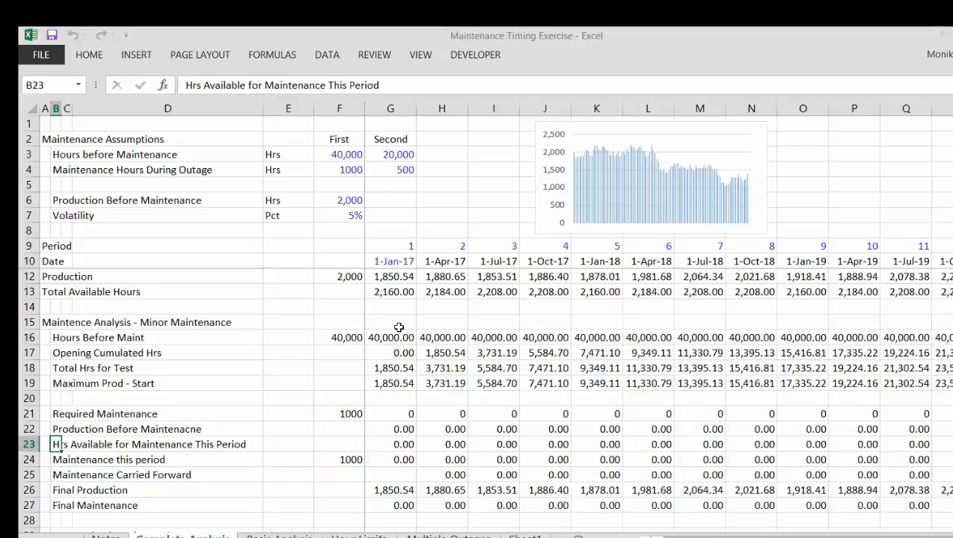
key(Up)
key(Right)
key(Right)
key(Right)
key(Right)
key(Right)
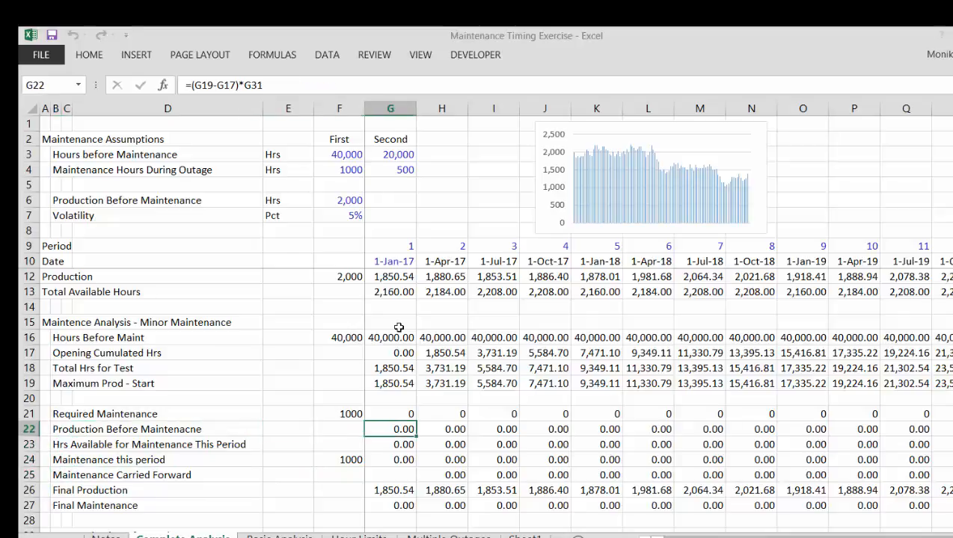
key(F2)
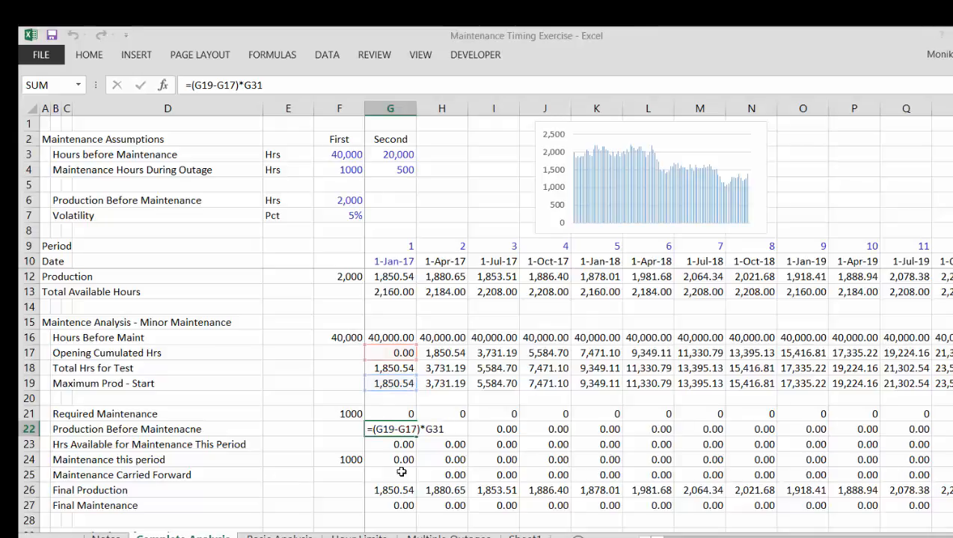
key(ctrl+Return)
- Examine the Production Before Maintenance formula in the highlighted outage period at Z22 and the cells it references
key(Right)
key(Right)
key(Right)
key(Right)
key(Right)
key(Right)
key(Right)
key(Right)
key(Right)
key(Right)
key(Right)
key(Right)
key(Right)
key(Right)
key(Right)
key(Right)
key(Right)
key(Right)
key(Right)
key(Right)
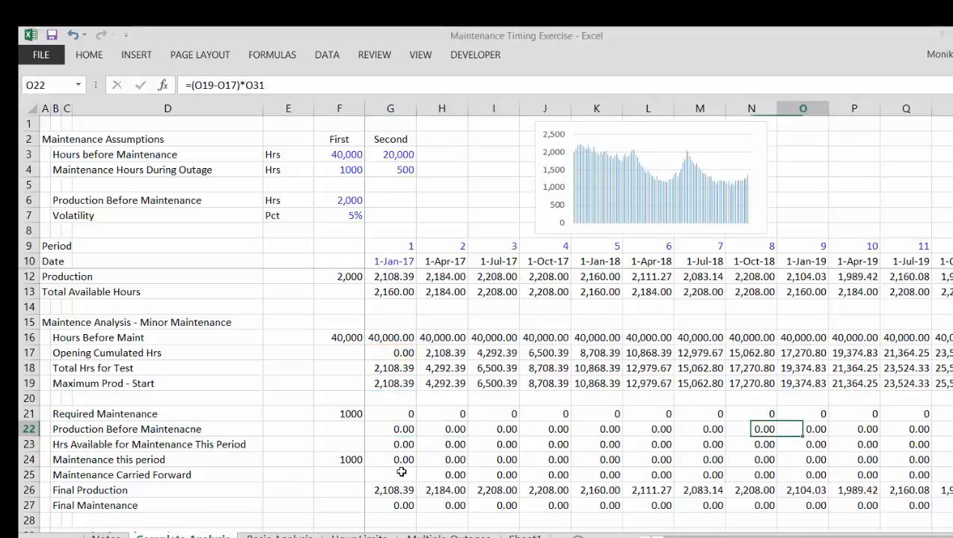
key(Left)
key(Left)
key(Left)
key(Left)
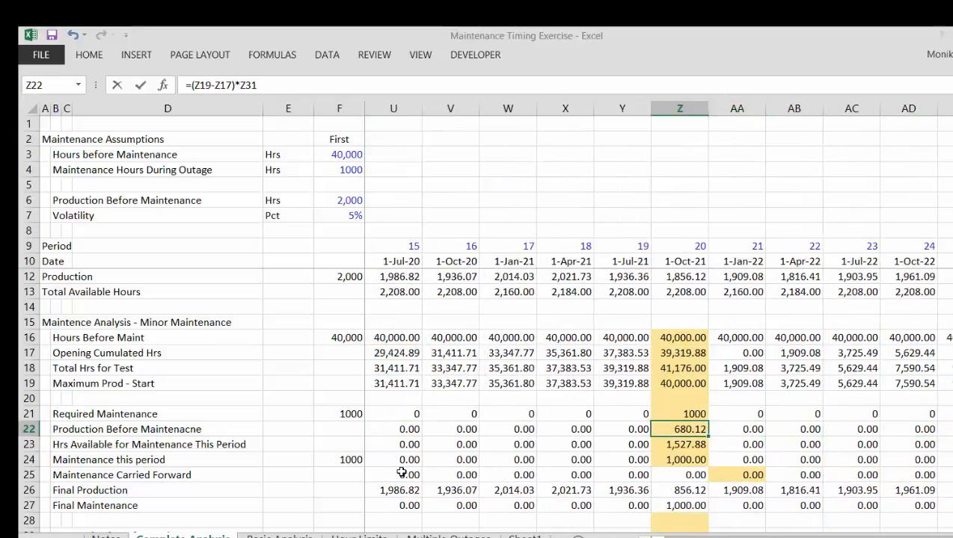
key(F2)
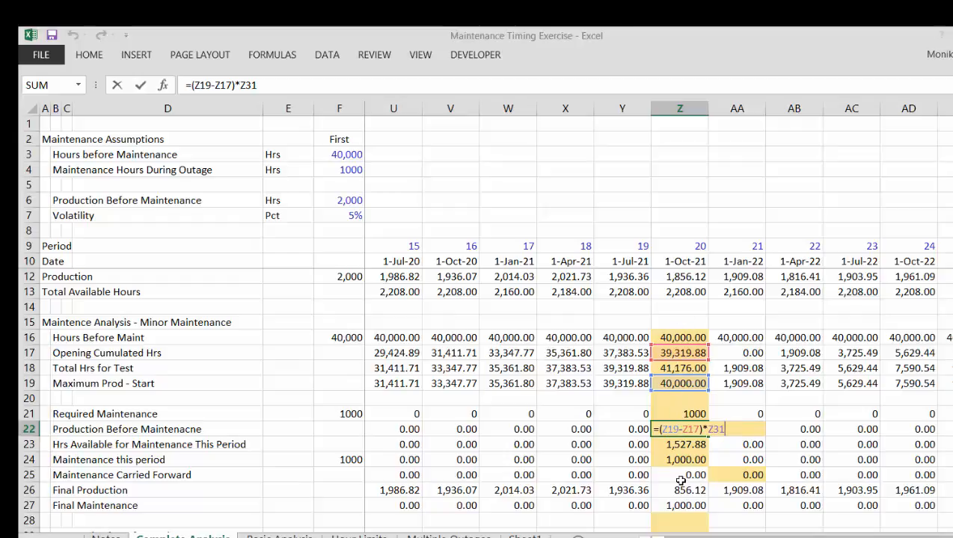
key(Return)
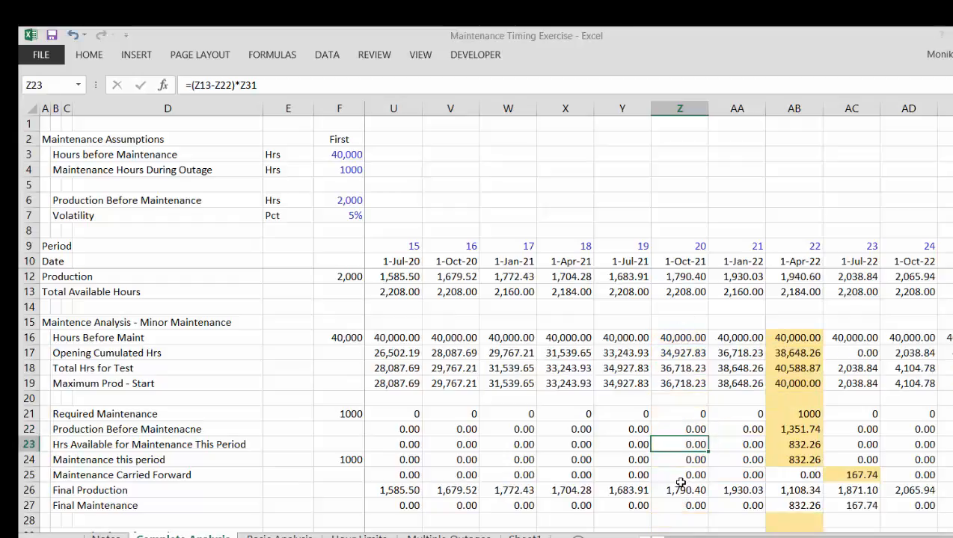
- Look back along the Hrs Available for Maintenance This Period row to the first period's formula in G23
key(Right)
key(Right)
key(Left)
key(Left)
key(Left)
key(Left)
key(Left)
key(Left)
key(Left)
key(Left)
key(Left)
key(Left)
key(Left)
key(Left)
key(Left)
key(Left)
key(Left)
key(Left)
key(Left)
key(Left)
key(Left)
key(Left)
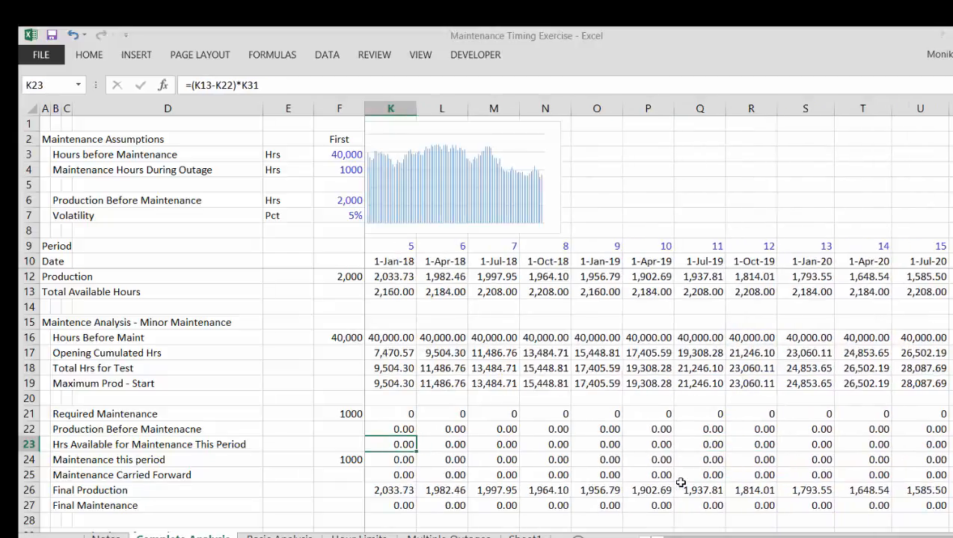
key(Right)
key(Right)
key(Right)
key(Right)
key(Right)
key(Right)
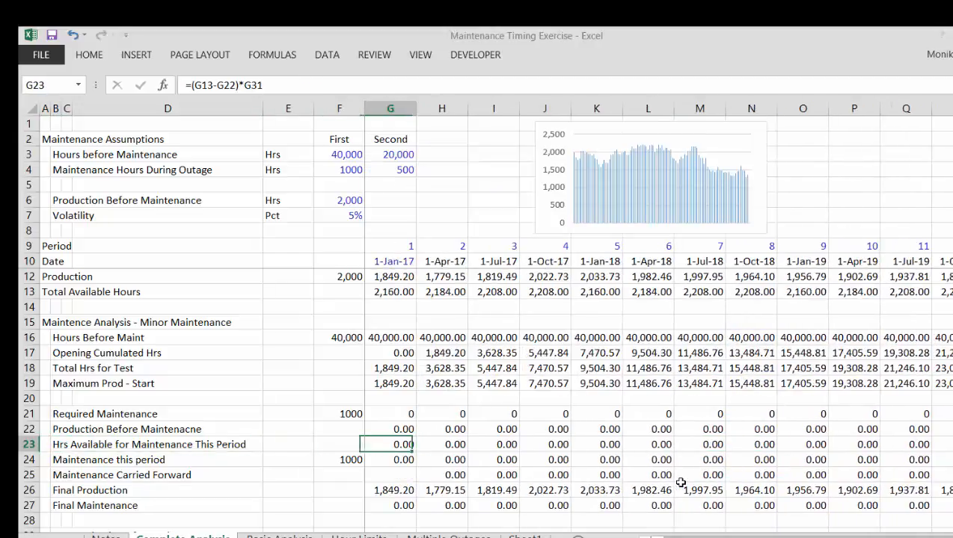
- Look through the first-period formulas down into the second maintenance section, from Maximum Prod - Start in G43 up to the Production After First Maintenance row
key(Down)
key(Down)
key(Down)
key(Down)
key(Down)
key(Down)
key(Down)
key(Down)
key(Down)
key(Down)
key(Down)
key(Down)
key(Down)
key(Down)
key(Down)
key(Down)
key(Down)
key(Down)
key(Down)
key(Down)
key(Down)
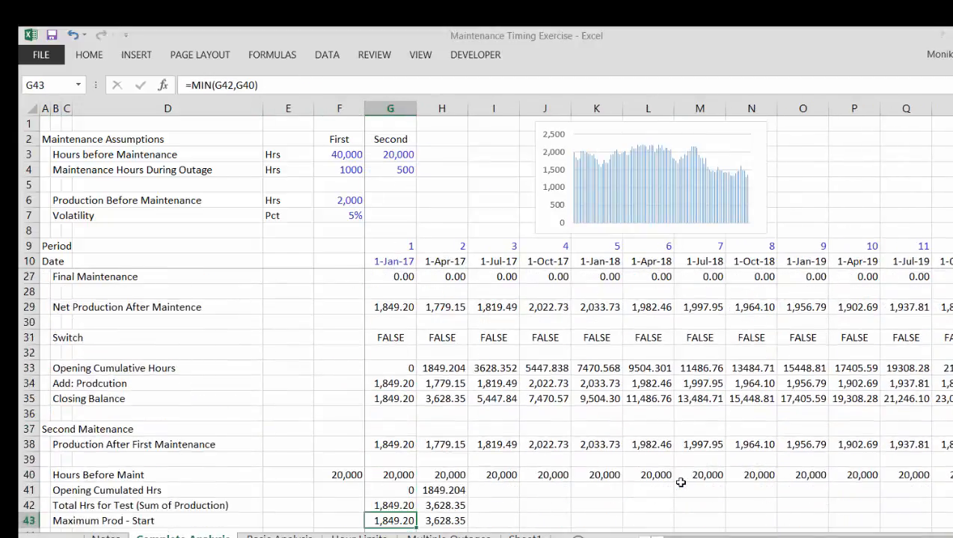
key(Up)
key(Up)
key(Up)
key(Up)
key(Up)
key(Up)
key(Up)
key(Up)
key(Up)
key(Up)
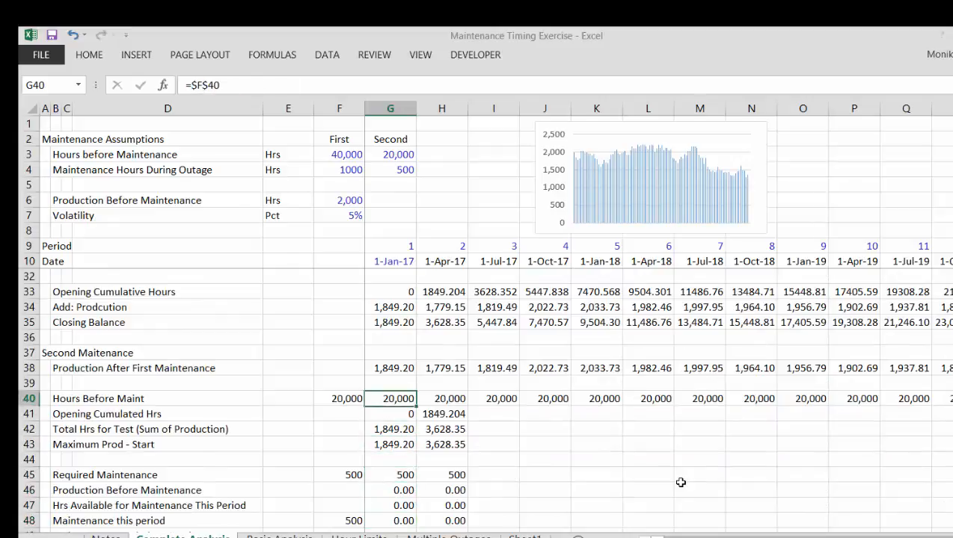
- Check the first period's Production After First Maintenance formula in G38 and re-enter it as =G29, linking to the net production after maintenance
key(Up)
key(Up)
key(Down)
key(Down)
key(F2)
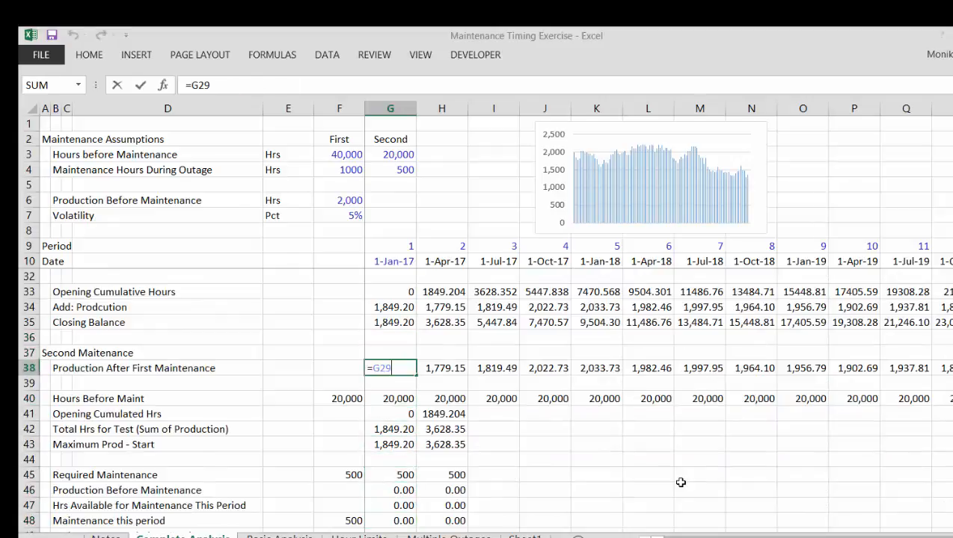
key(ctrl+Return)
text(=)
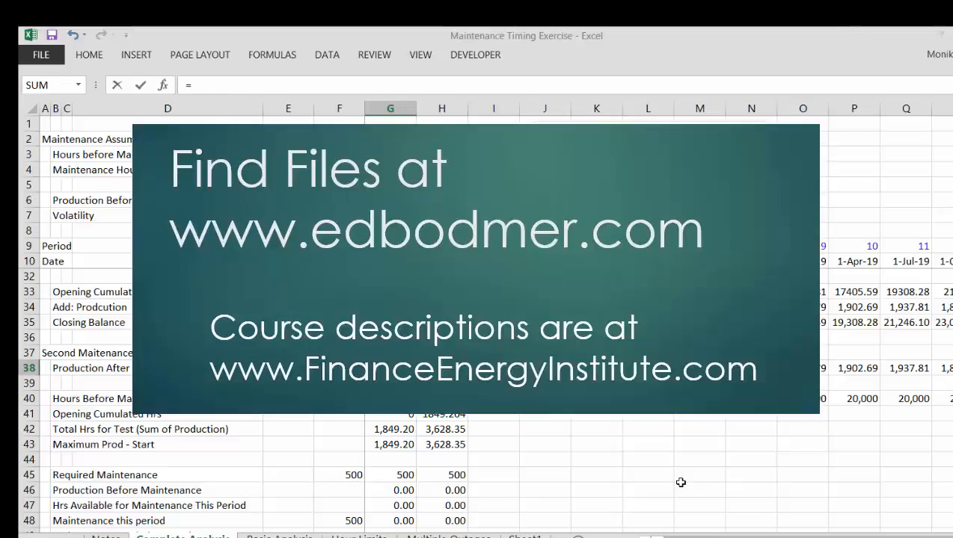
key(Up)
key(Up)
key(Up)
key(Up)
key(Up)
key(Up)
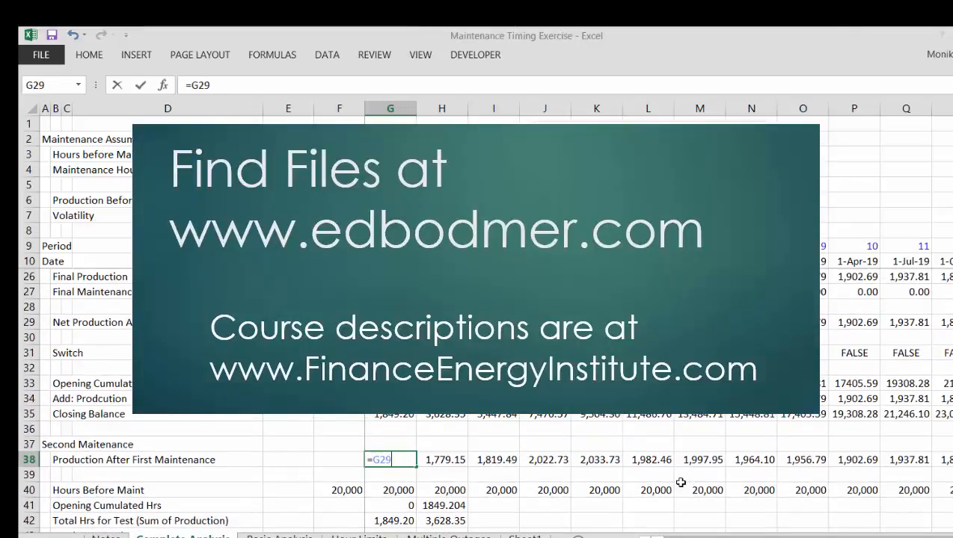
key(ctrl+Return)
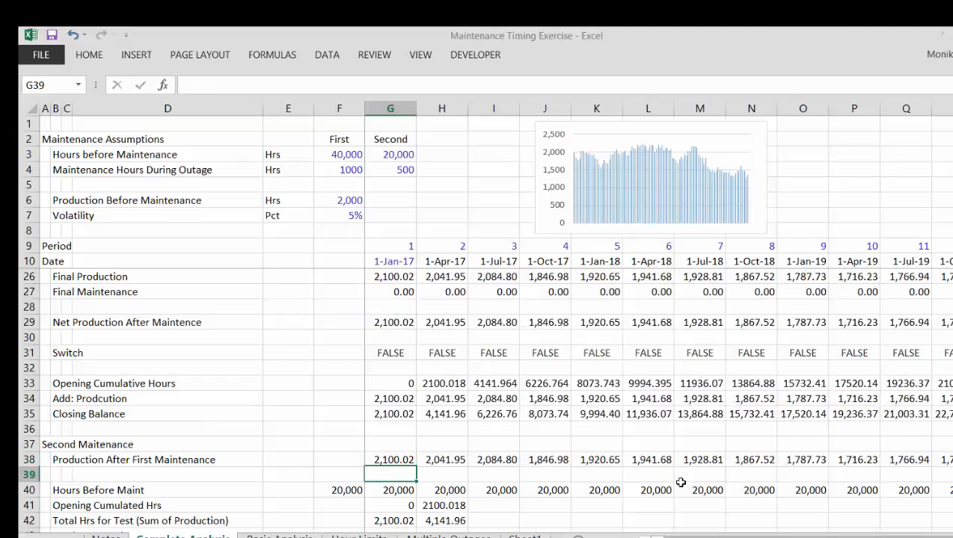
- Look through the first-period formulas of the second maintenance section, from Hours Before Maint in G40 down past Final Maintenance in G51
key(Down)
key(Down)
key(Down)
key(Down)
key(Down)
key(Down)
key(Down)
key(Down)
key(Down)
key(Down)
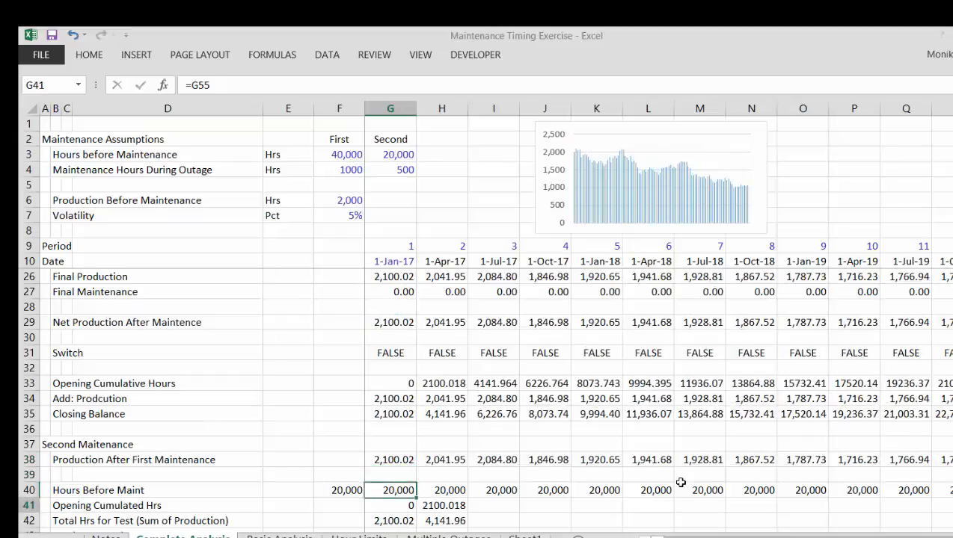
key(Down)
key(Down)
key(Down)
key(Down)
key(Down)
key(Down)
key(Down)
key(Down)
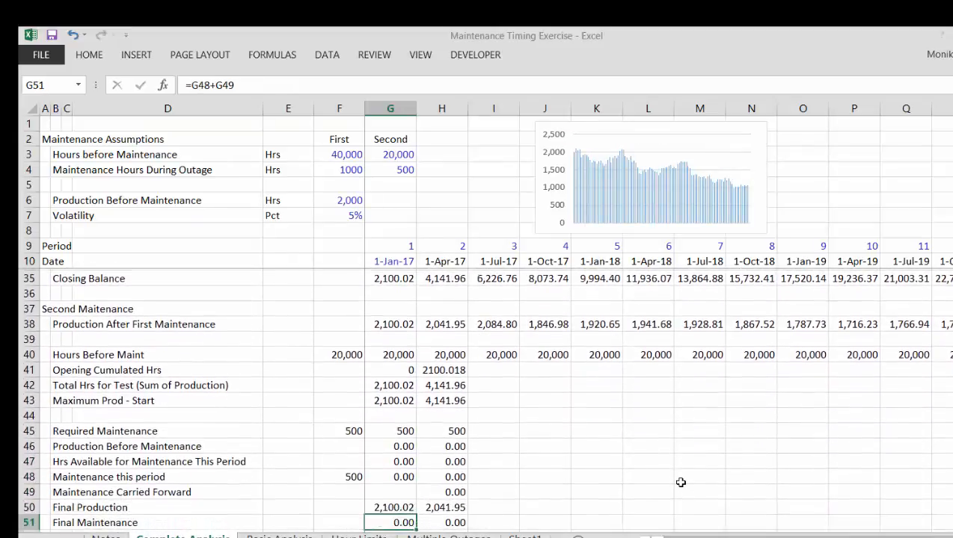
- Format the second period's Opening Cumulated Hrs in H41 with thousands separators and two decimals
key(Up)
key(Up)
key(Up)
key(Up)
key(Up)
key(Up)
key(Up)
key(Up)
key(Up)
key(Up)
key(Up)
key(Up)
key(Up)
key(Up)
key(Up)
key(Up)
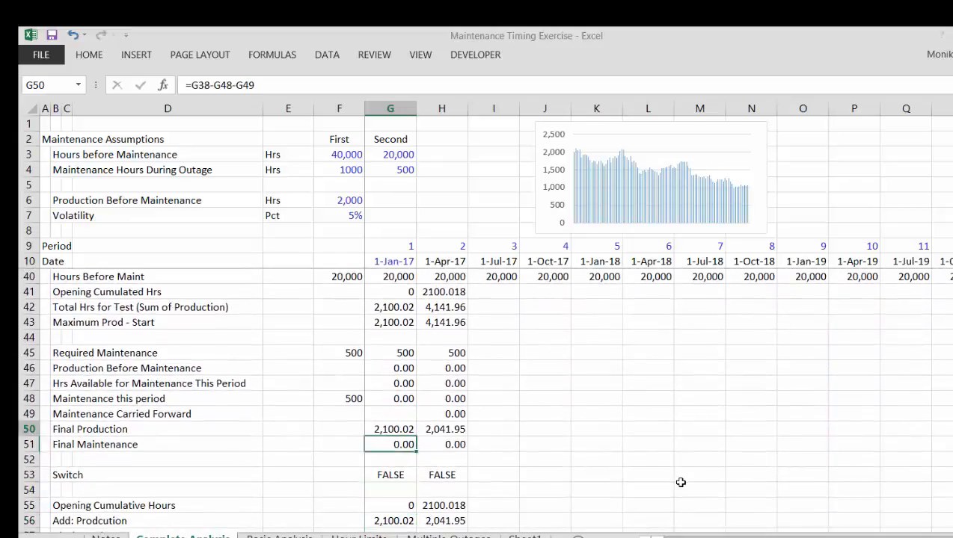
key(Right)
key(Down)
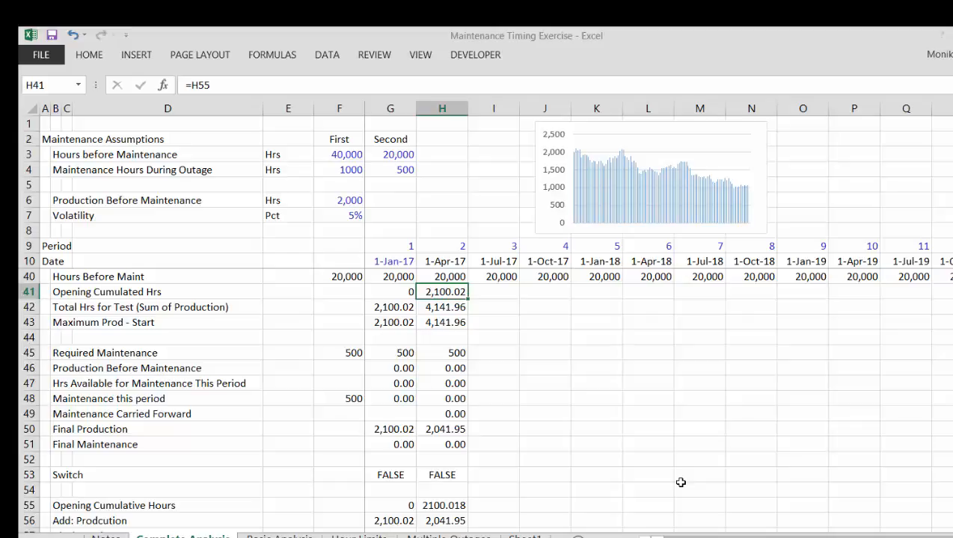
- Look through the second-period cells in column H from Total Hrs for Test down to the Switch area and back up to row 39
key(Down)
key(Down)
key(Down)
key(Down)
key(Down)
key(Down)
key(Down)
key(Down)
key(Down)
key(Down)
key(Down)
key(Down)
key(Down)
key(Down)
key(Up)
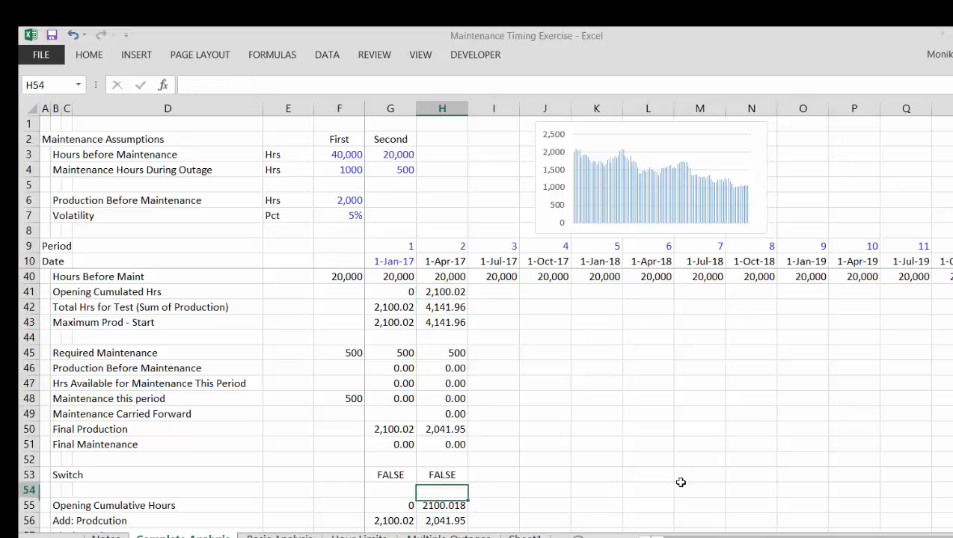
key(Up)
key(Up)
key(Up)
key(Up)
key(Up)
key(Up)
key(Up)
key(Up)
key(Up)
key(Up)
key(Up)
key(Up)
key(Up)
key(Up)
key(Up)
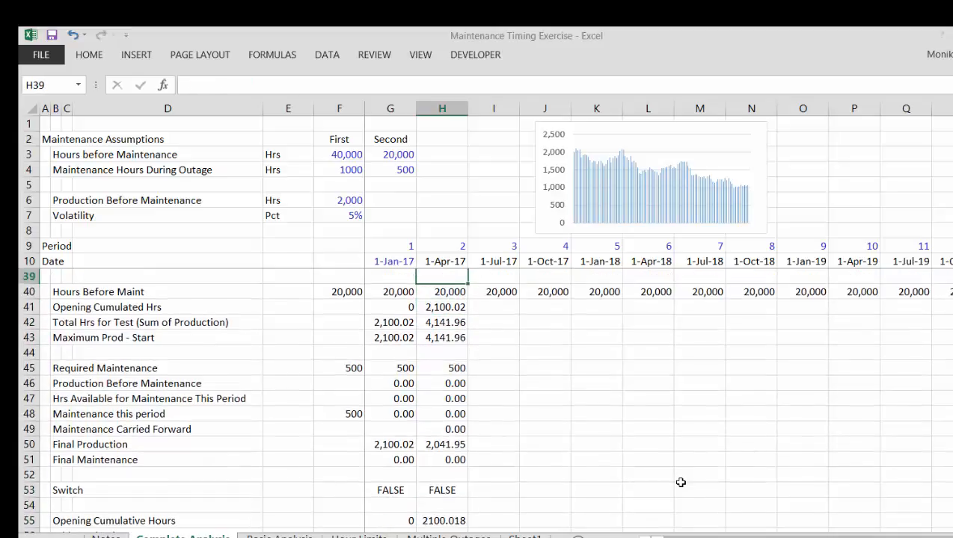
- Examine the second period's Total Hrs for Test formula in H42 and Maximum Prod - Start formula in H43
key(Down)
key(Down)
key(Down)
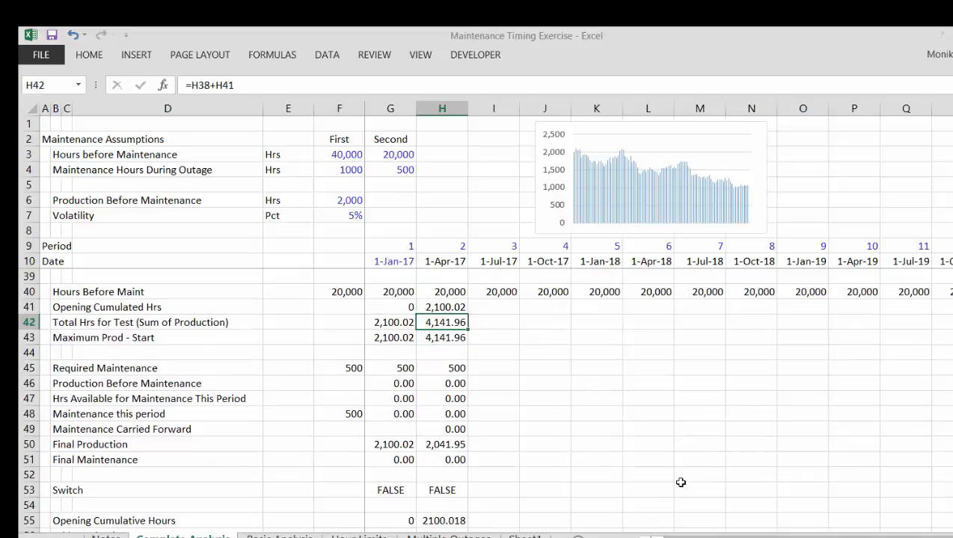
key(Up)
key(Up)
key(Up)
key(Up)
key(Up)
key(Down)
key(Down)
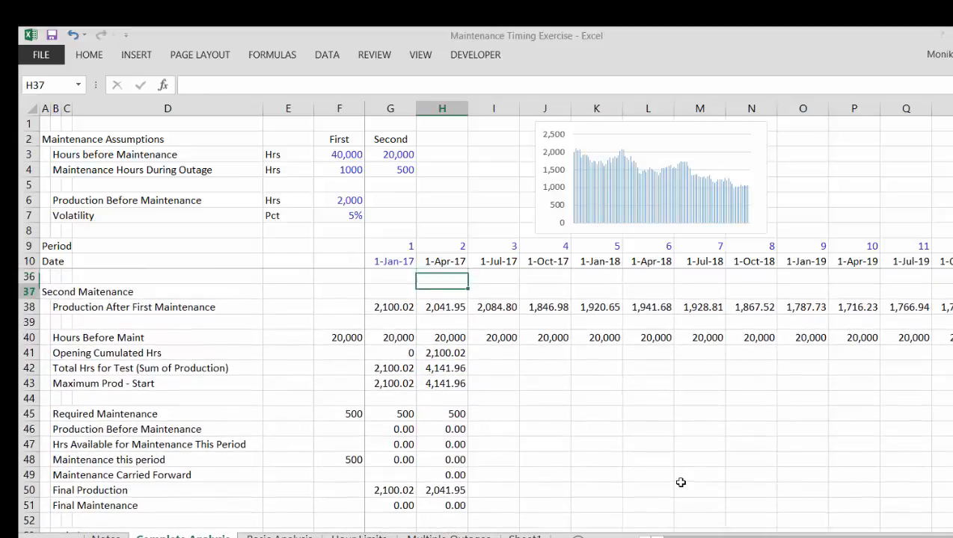
key(Down)
key(Down)
key(Down)
key(Down)
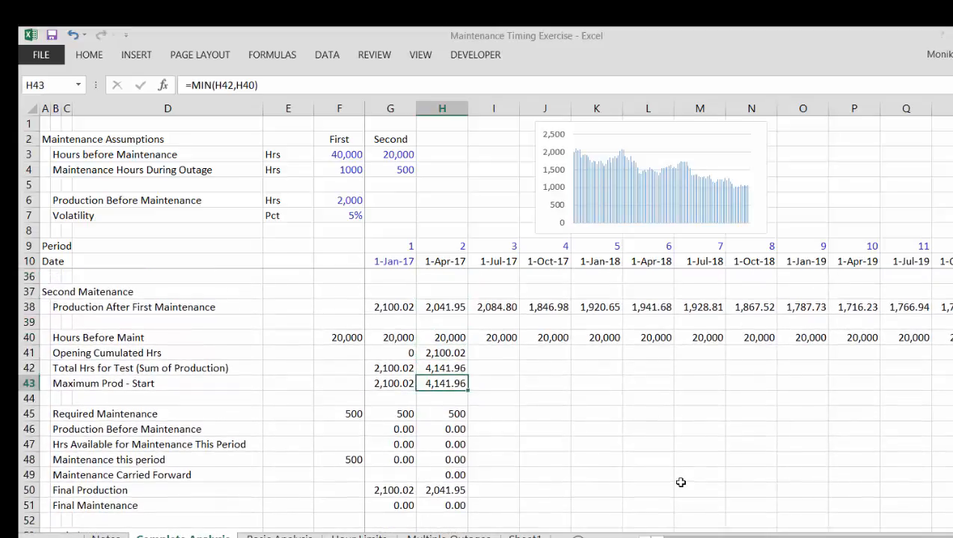
- Format the second section's Hours Before Maint row from G40 through the last period with thousands separators and two decimals
key(Up)
key(Up)
key(Up)
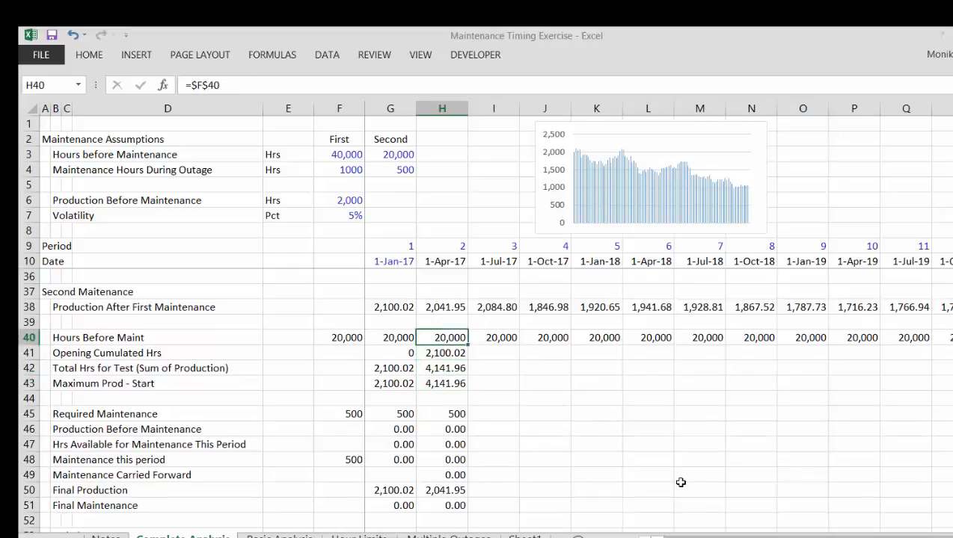
key(ctrl+bracketleft)
key(Right)
key(ctrl+shift+Right)
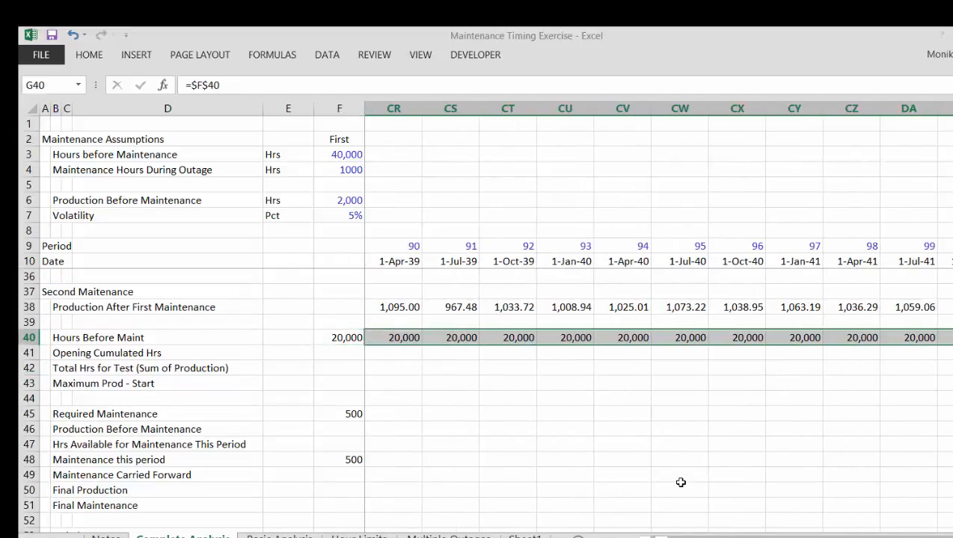
key(ctrl+shift+1)
key(Left)
key(Right)
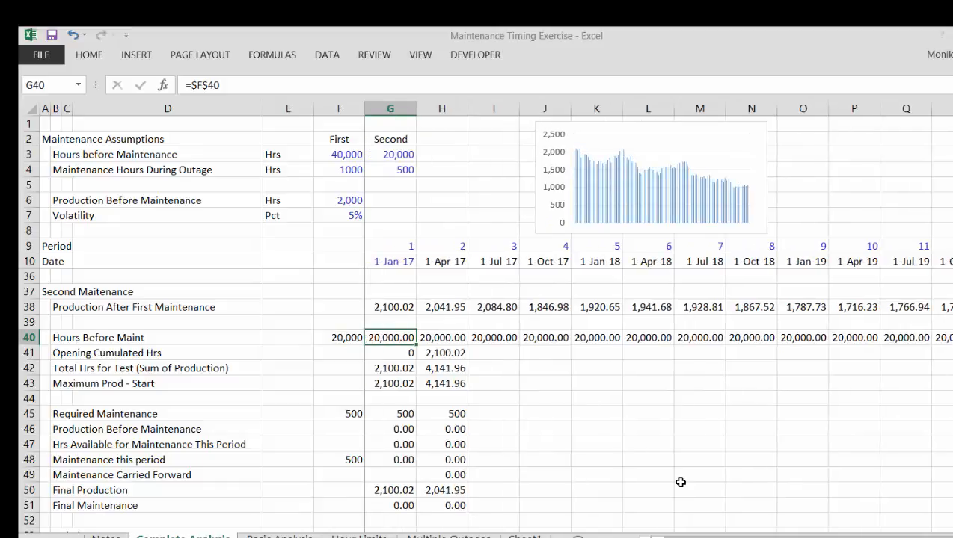
- Format the Required Maintenance cells G45:H45 with two decimals
key(Right)
key(Down)
key(Down)
key(Down)
key(Down)
key(Down)
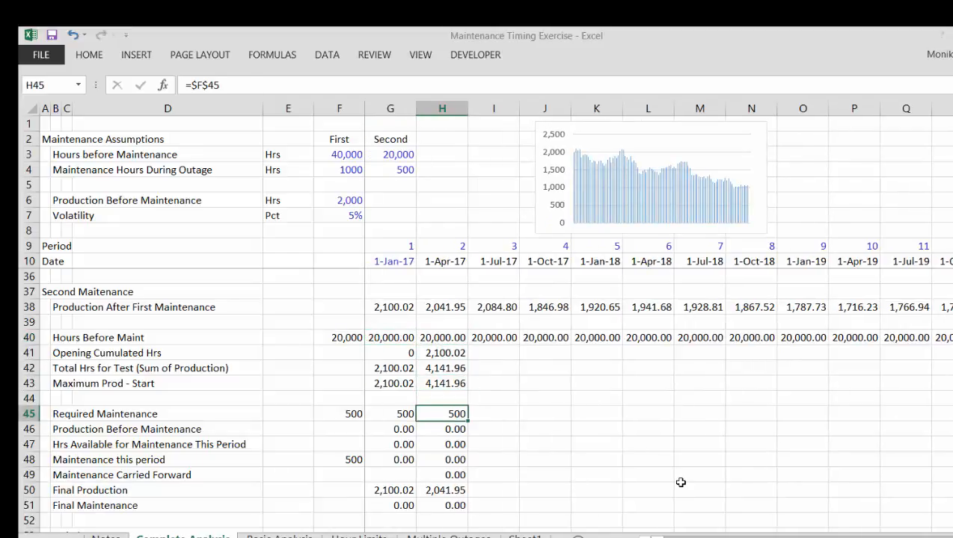
key(Left)
key(Left)
key(Right)
key(shift+Right)
key(ctrl+r)
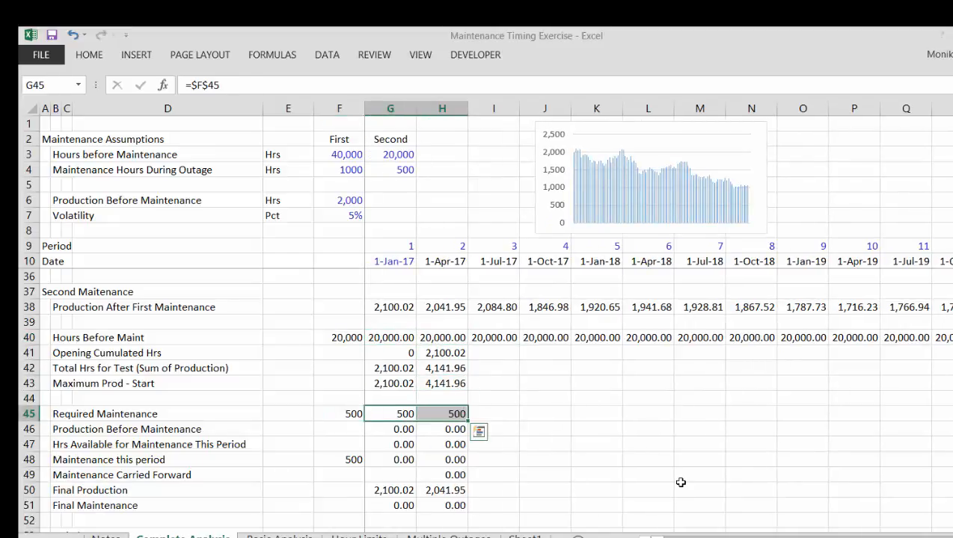
- Examine the second-period formulas from Opening Cumulated Hrs in H41 down to Required Maintenance in H45
key(Right)
key(Up)
key(Up)
key(Up)
key(Up)
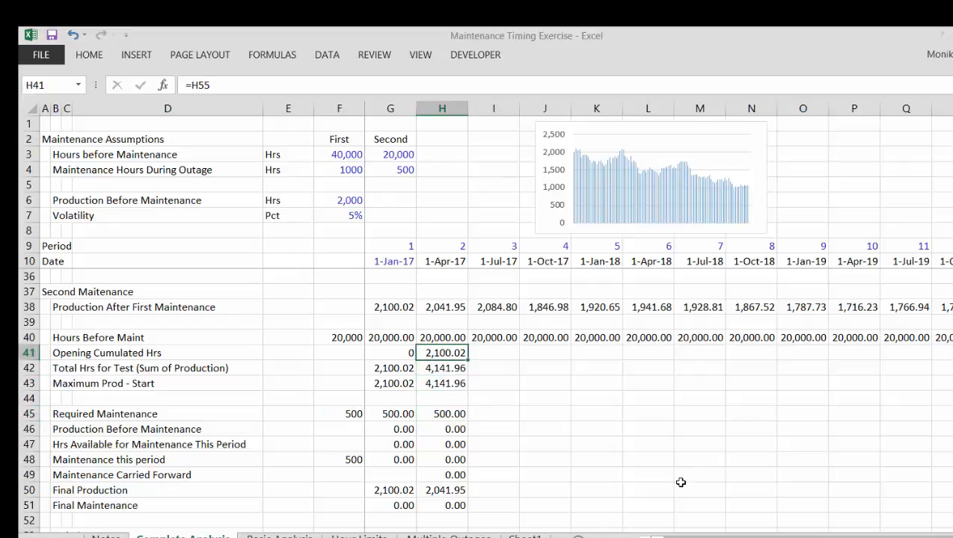
key(Down)
key(Down)
key(Down)
key(Down)
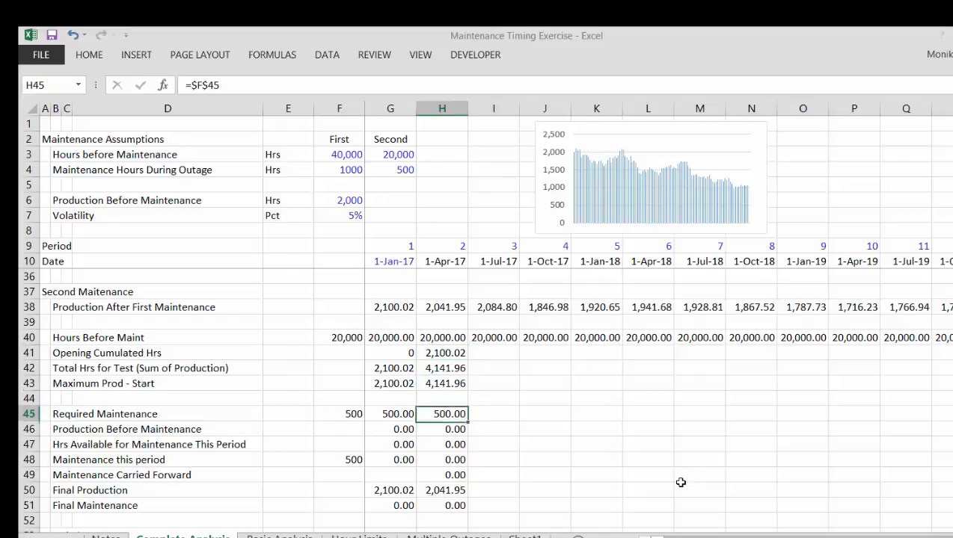
- Insert two blank rows above the Required Maintenance row at row 45
key(Left)
key(shift+space)
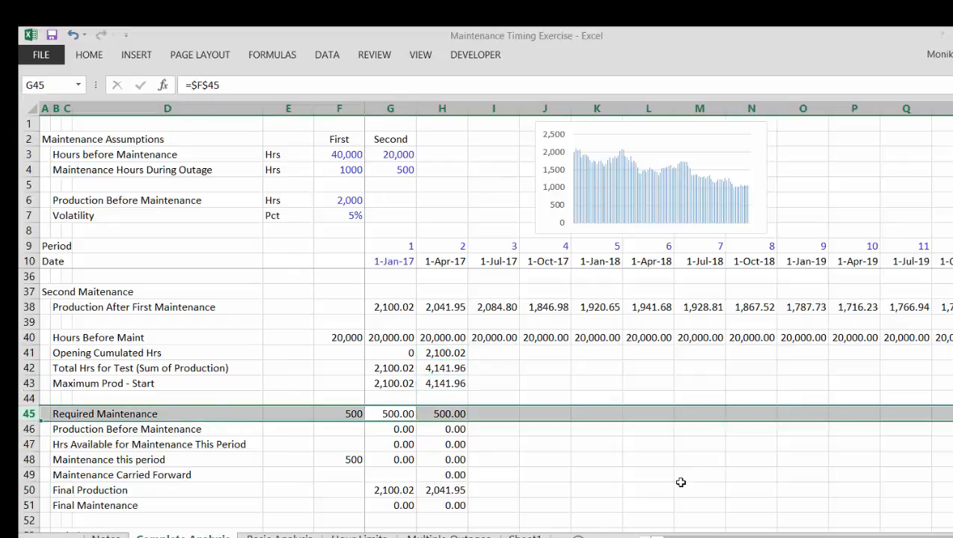
key(ctrl+plus)
key(ctrl+plus)
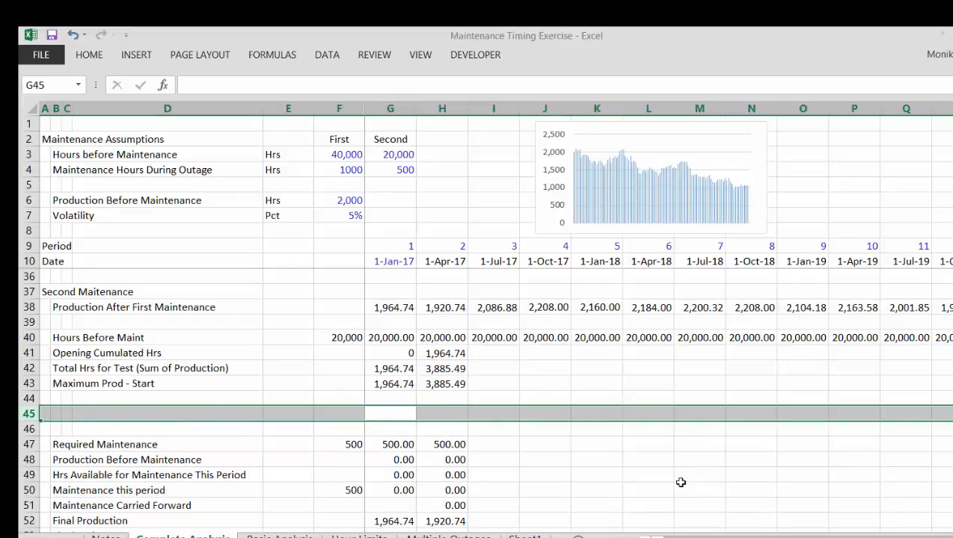
- Move the second section's Switch row from row 55 to the blank row 45, above Required Maintenance
key(Home)
key(Down)
key(Down)
key(Down)
key(Down)
key(Down)
key(Down)
key(Down)
key(Down)
key(Down)
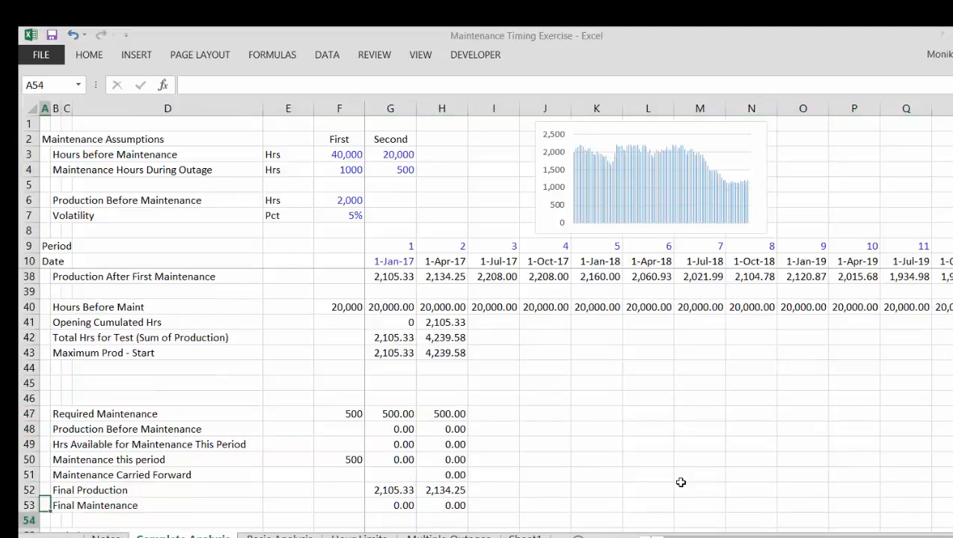
key(Down)
key(shift+space)
key(ctrl+c)
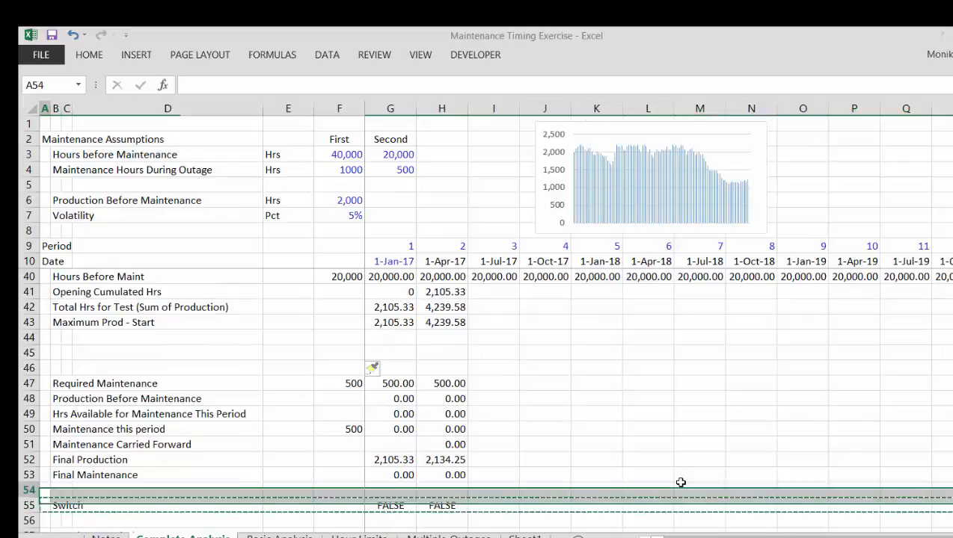
key(Up)
key(Up)
key(Up)
key(Up)
key(Up)
key(Up)
key(Up)
key(Up)
key(Up)
key(Up)
key(shift+space)
key(ctrl+plus)
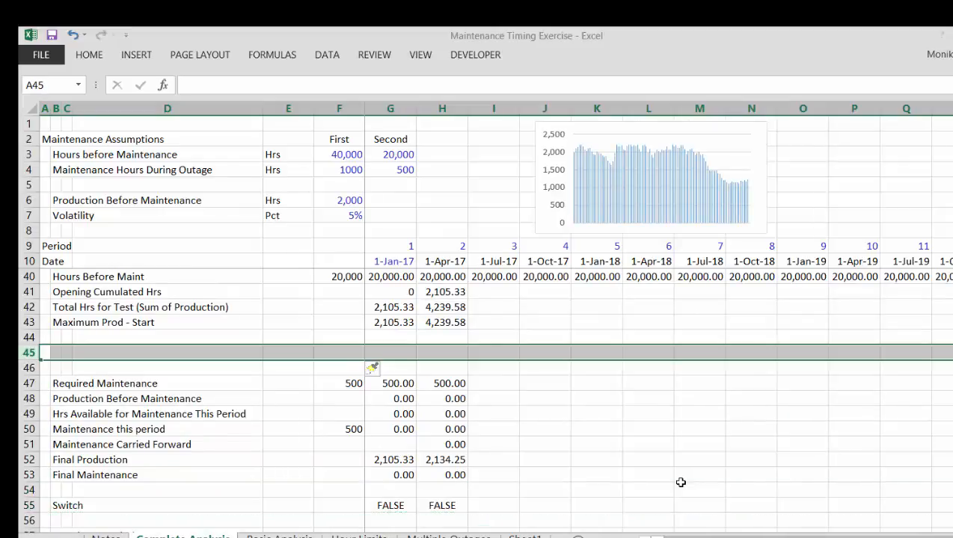
- Review the second section's second-period formulas from Opening Cumulated Hrs in H41 through Switch to Production Before Maintenance in H48
key(Up)
key(Up)
key(Up)
key(Right)
key(Right)
key(Right)
key(Right)
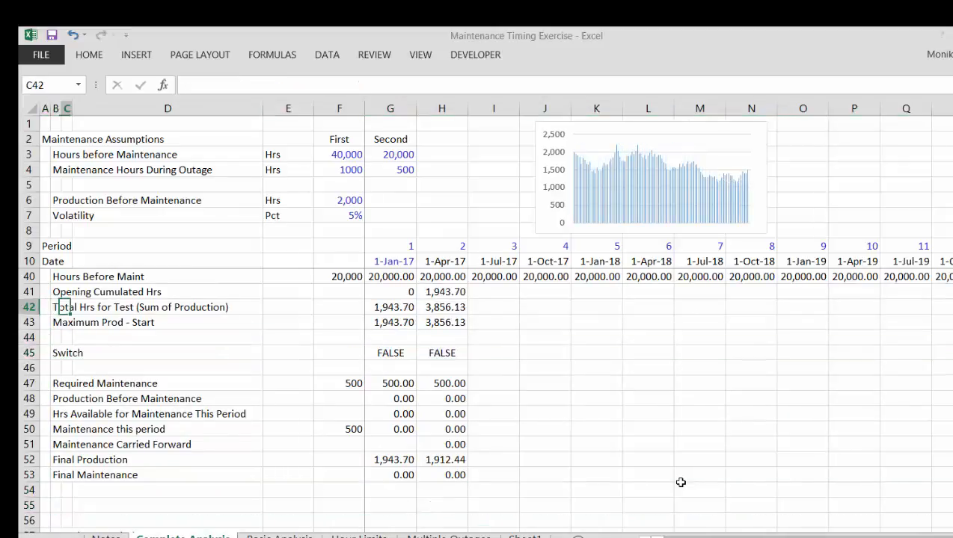
key(Right)
key(Right)
key(Right)
key(Down)
key(Up)
key(Up)
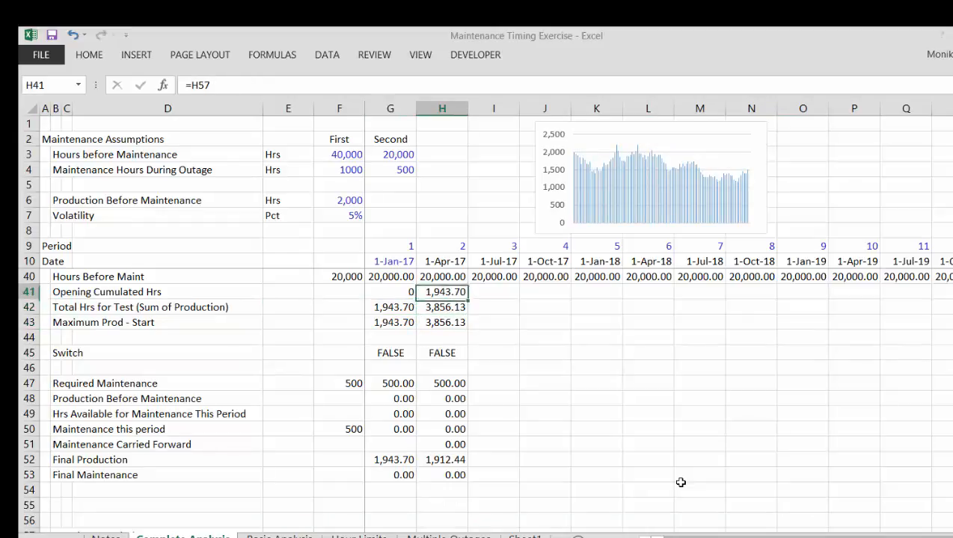
key(Up)
key(Down)
key(Down)
key(Down)
key(Down)
key(Down)
key(Down)
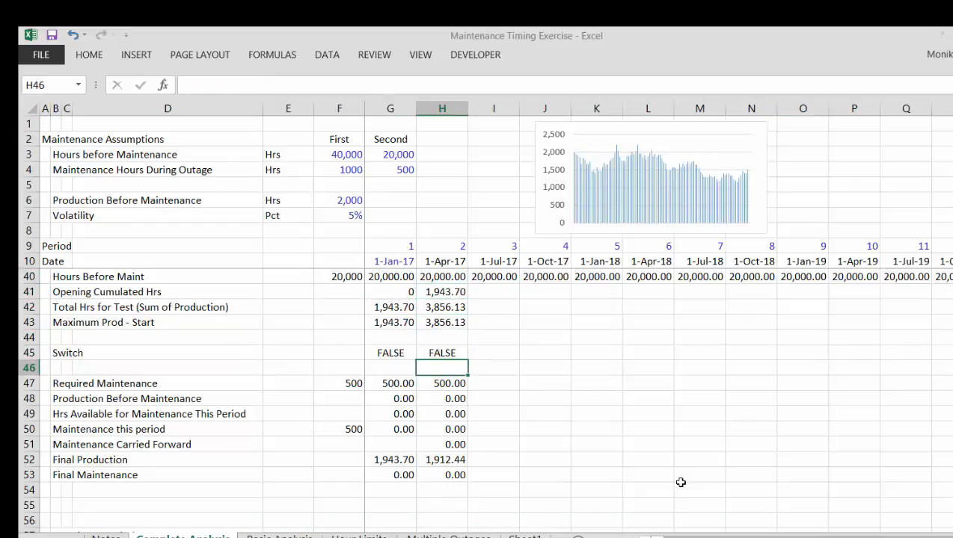
key(Up)
key(Down)
key(Down)
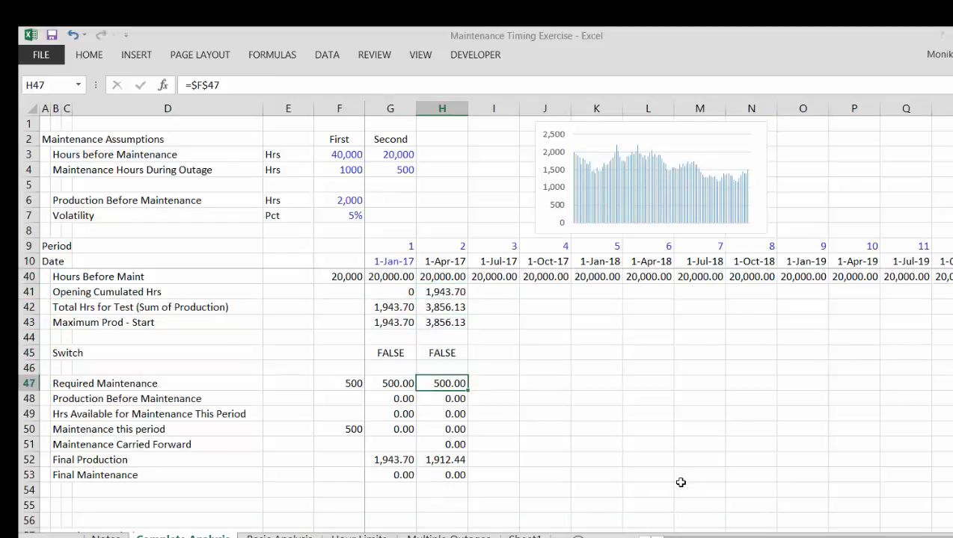
key(Left)
key(Left)
key(Right)
key(Right)
key(Right)
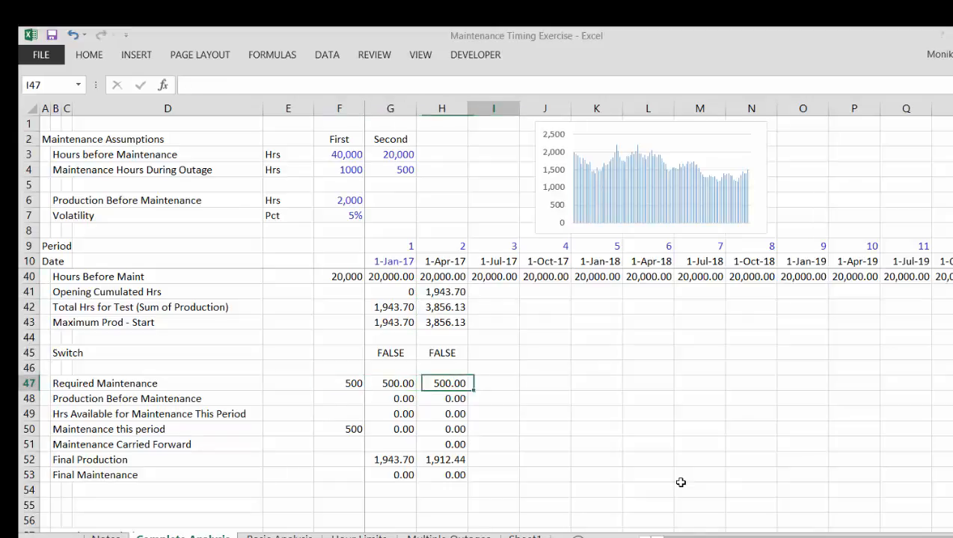
key(Left)
key(Left)
key(Right)
key(Down)
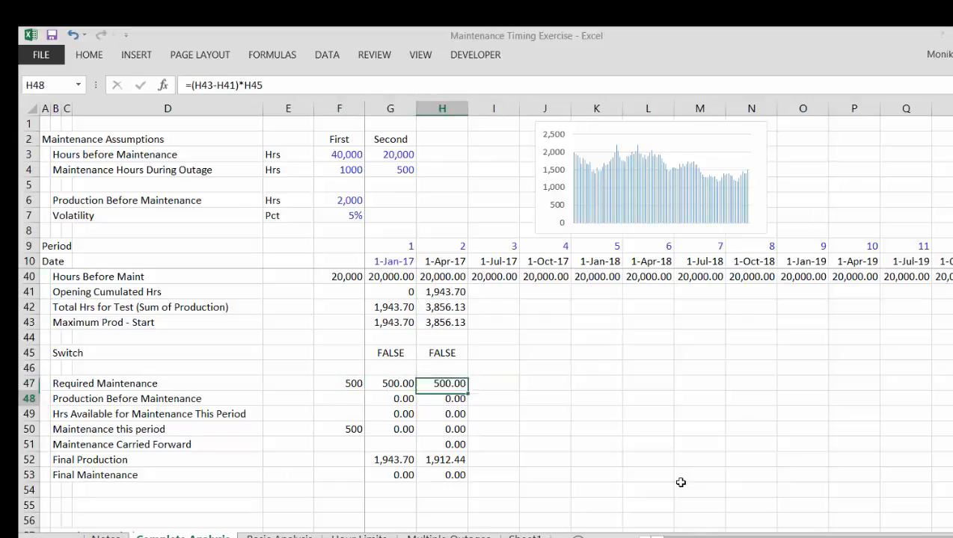
- Multiply the Required Maintenance formula in G47 by the Switch in G45, giving =$F$47*G45
key(Up)
key(Left)
key(F2)
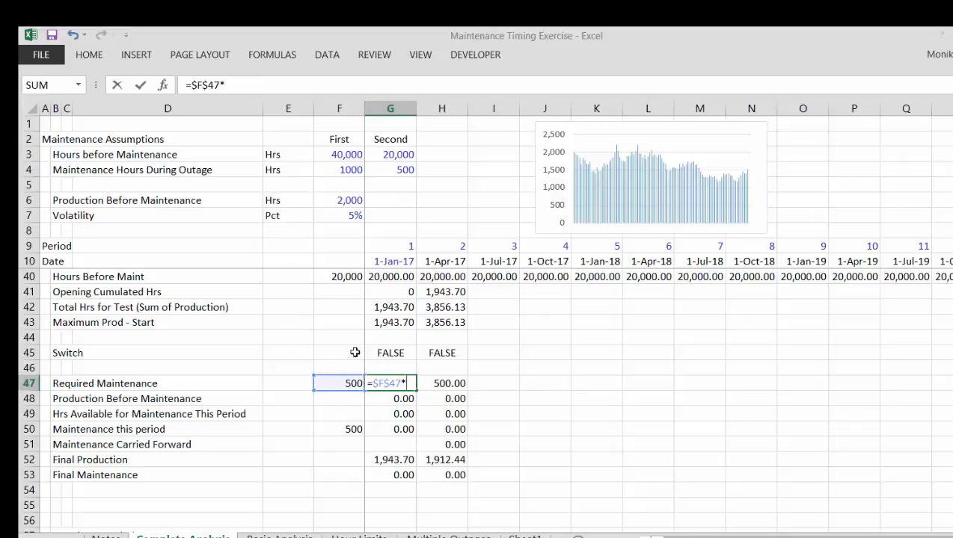
text(*)
click(391, 353)
key(Return)
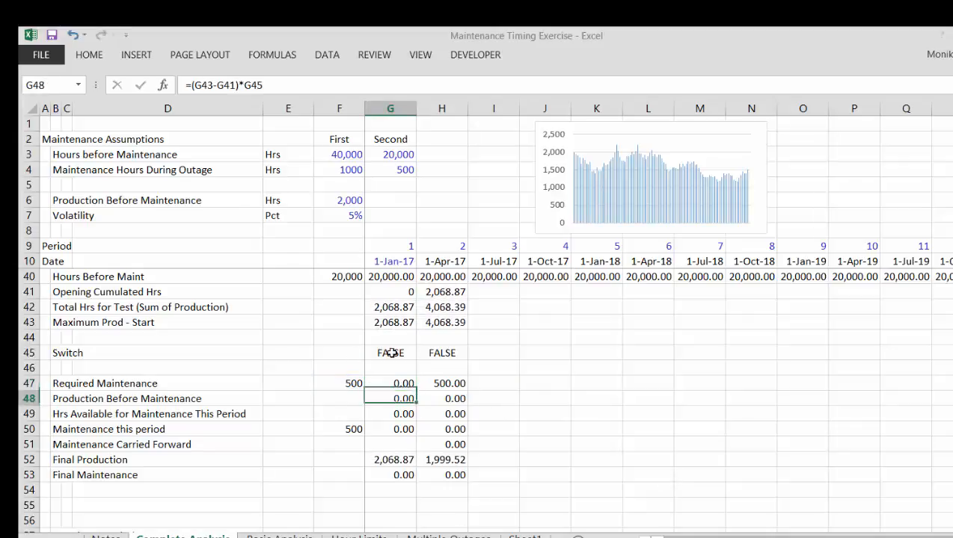
- Copy the switch-based Required Maintenance formula from G47 across to H47
key(Up)
key(shift+Right)
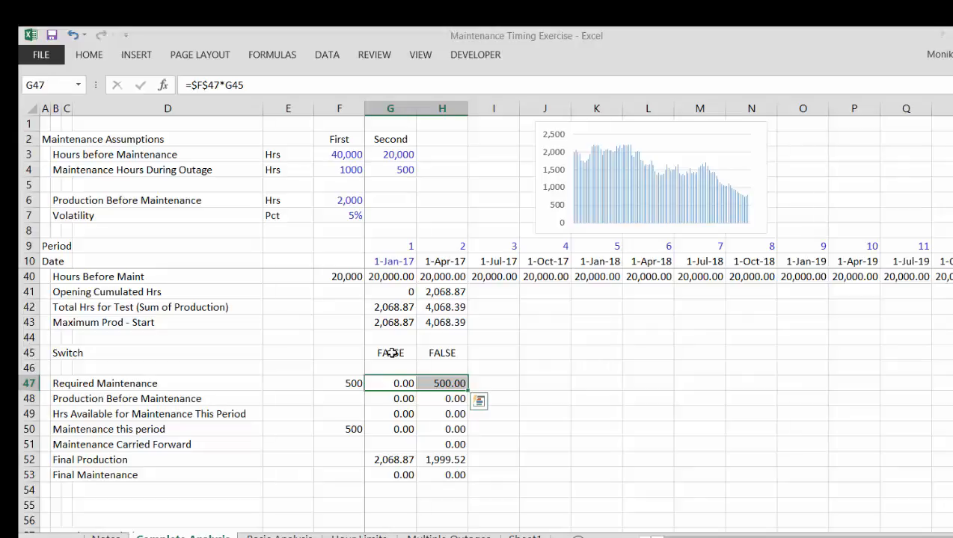
key(Left)
key(Right)
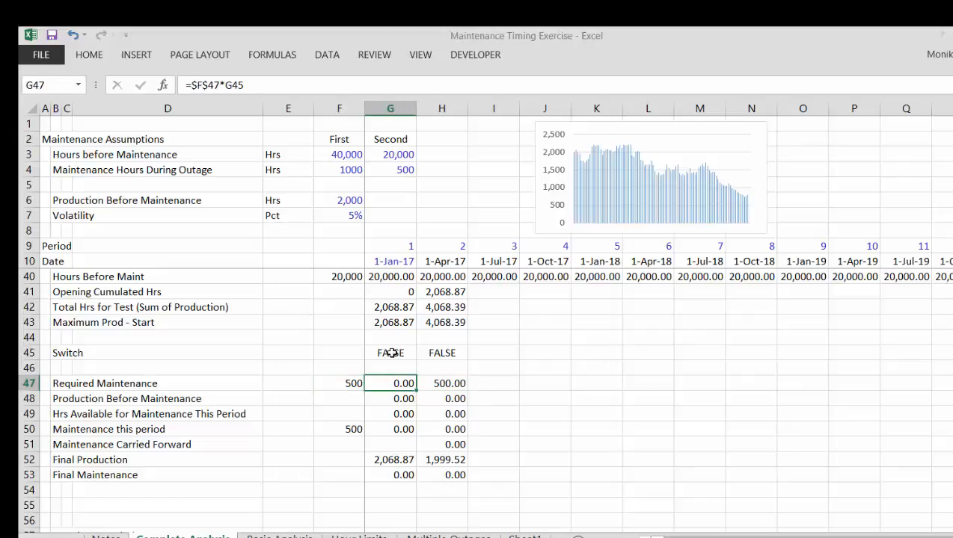
key(shift+Right)
key(ctrl+r)
key(Left)
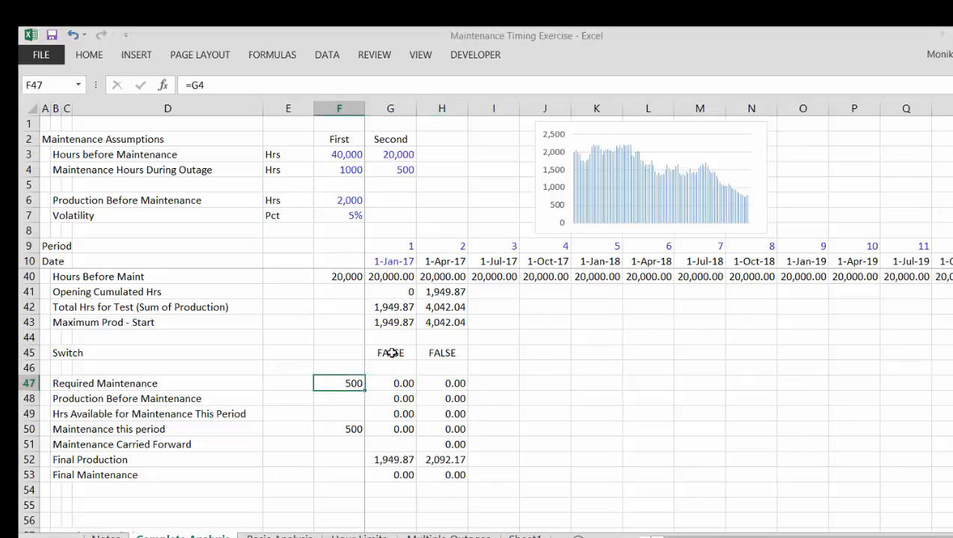
- Trace the cells referenced by the Production Before Maintenance formula in H48
key(Right)
key(Down)
key(Down)
key(Up)
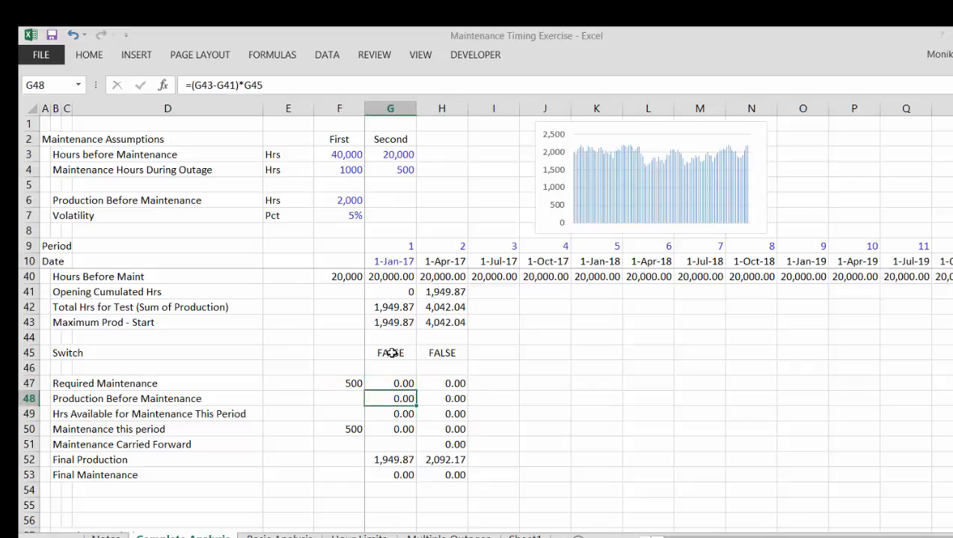
key(Up)
key(Right)
key(Up)
key(Up)
key(Up)
key(Up)
key(Up)
key(Up)
key(Up)
key(Up)
key(Up)
key(Up)
key(Up)
key(Down)
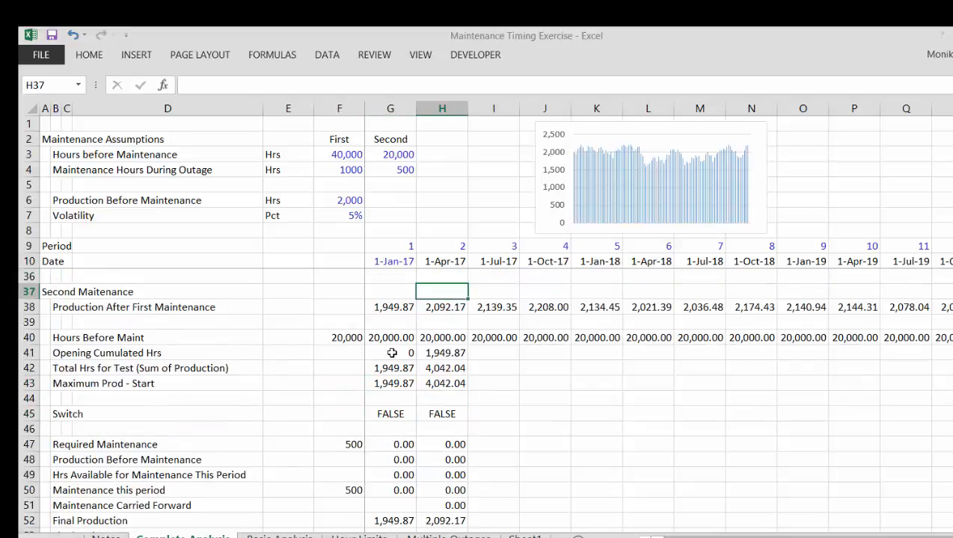
key(Down)
key(Down)
key(Down)
key(Down)
key(Down)
key(Down)
key(Down)
key(Down)
key(Down)
key(Down)
key(Down)
key(F2)
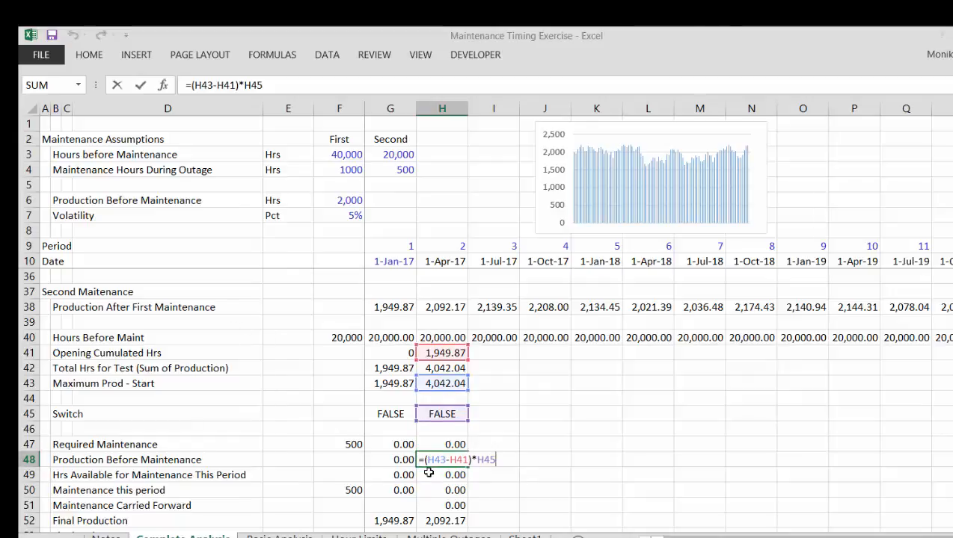
key(Return)
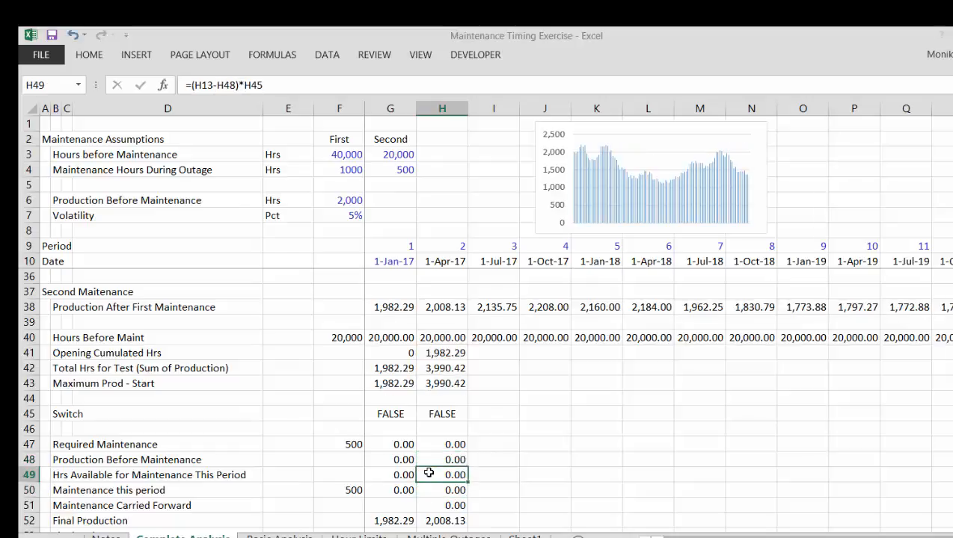
- Check the references in H49:H51 for hours available, maintenance this period and maintenance carried forward
key(F2)
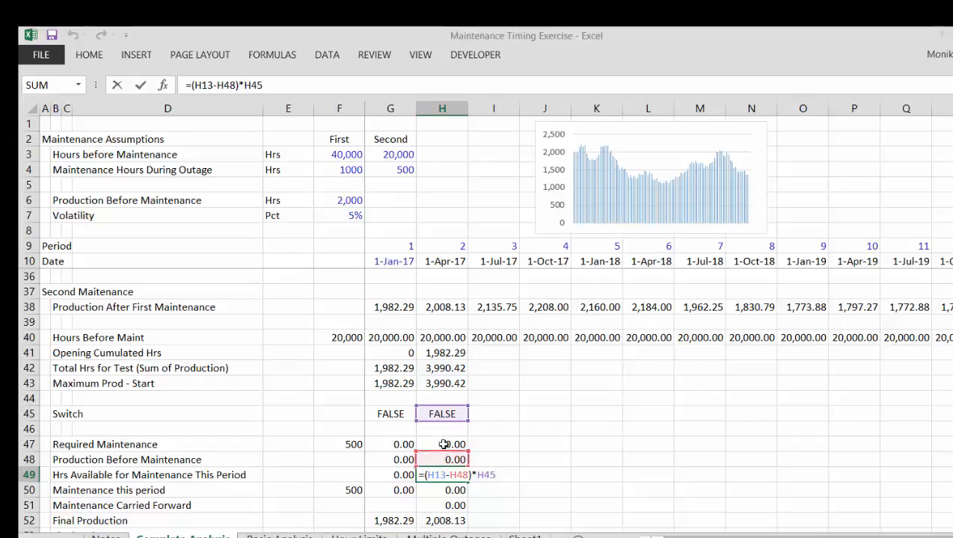
key(Return)
double_click(436, 496)
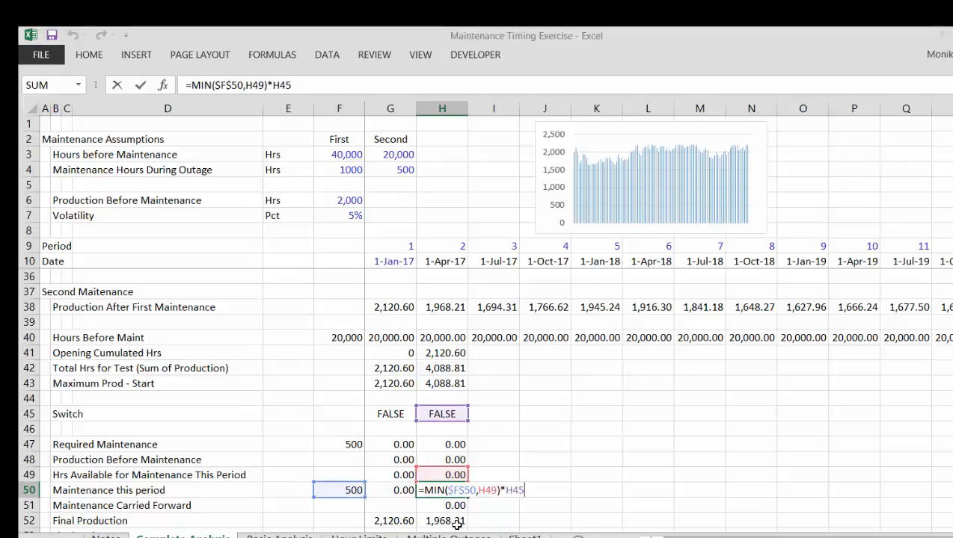
key(Return)
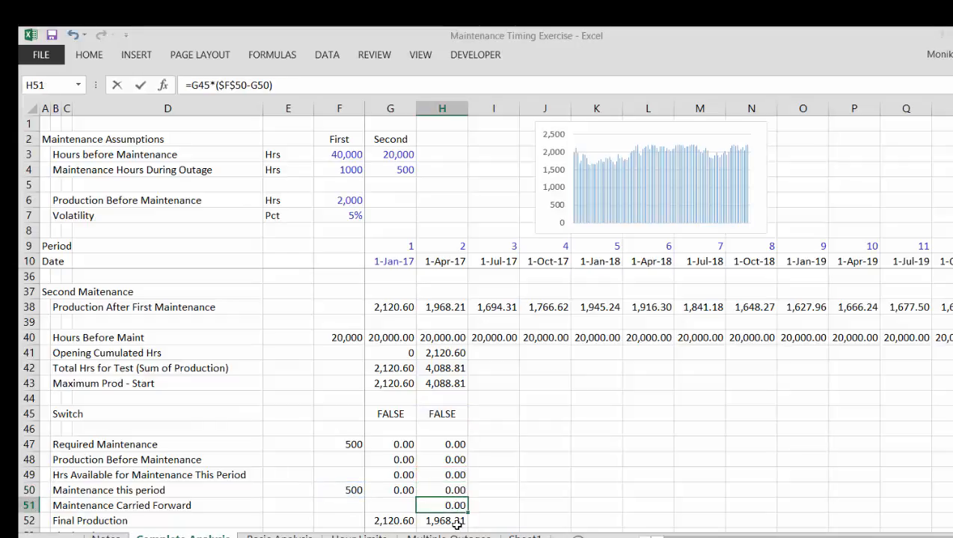
key(F2)
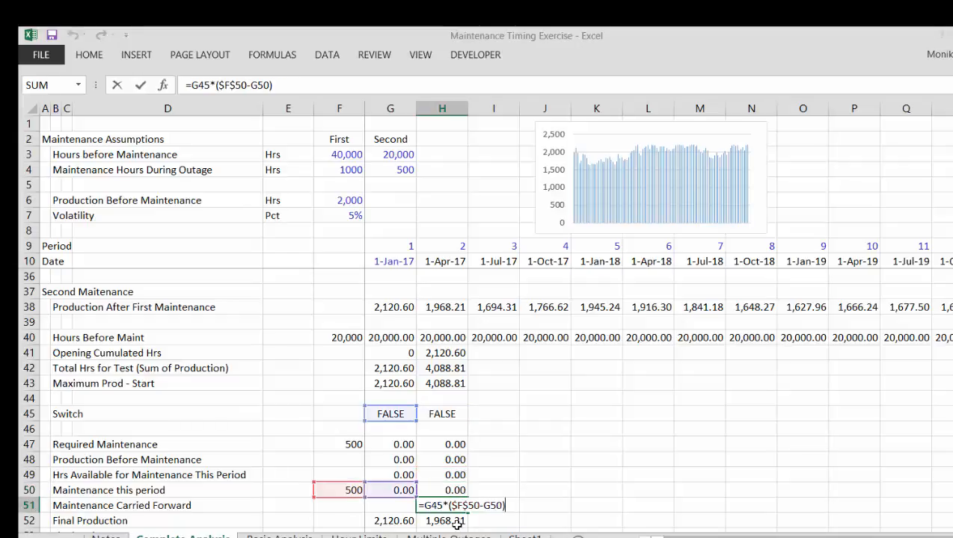
key(Return)
- Check the Final Production formula in H52 and the cumulative hours formulas down to Closing Balance in H59
key(Down)
key(Down)
key(Down)
key(Up)
key(Up)
key(Up)
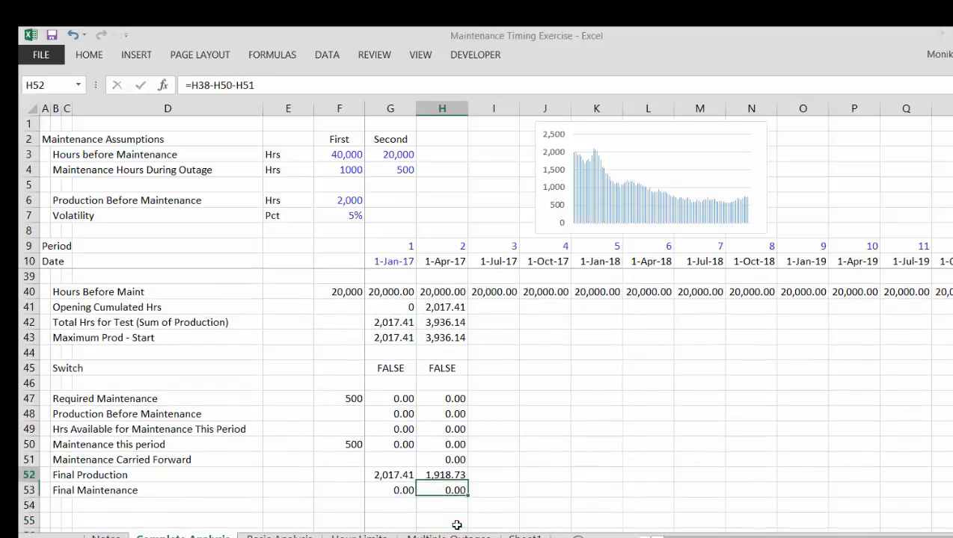
key(F2)
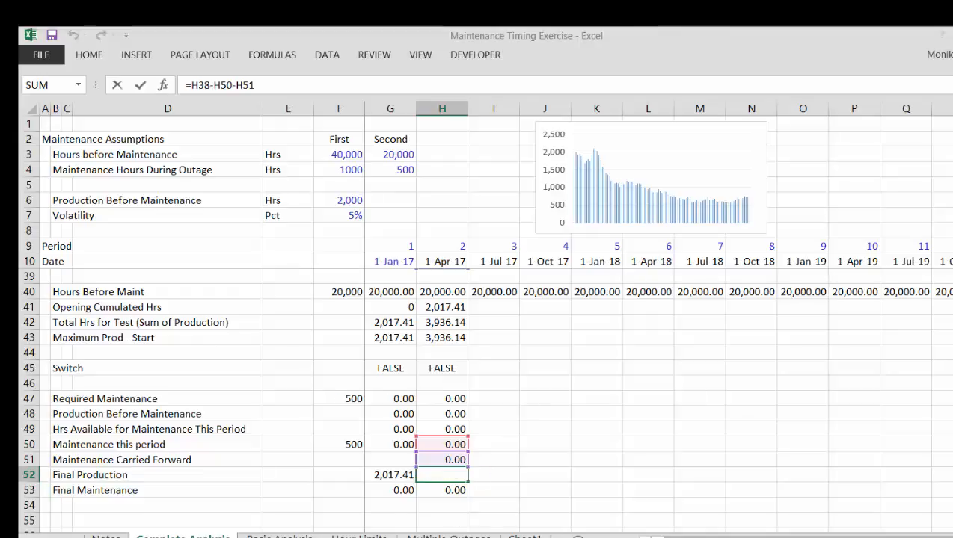
scroll(479, 374, up, 1)
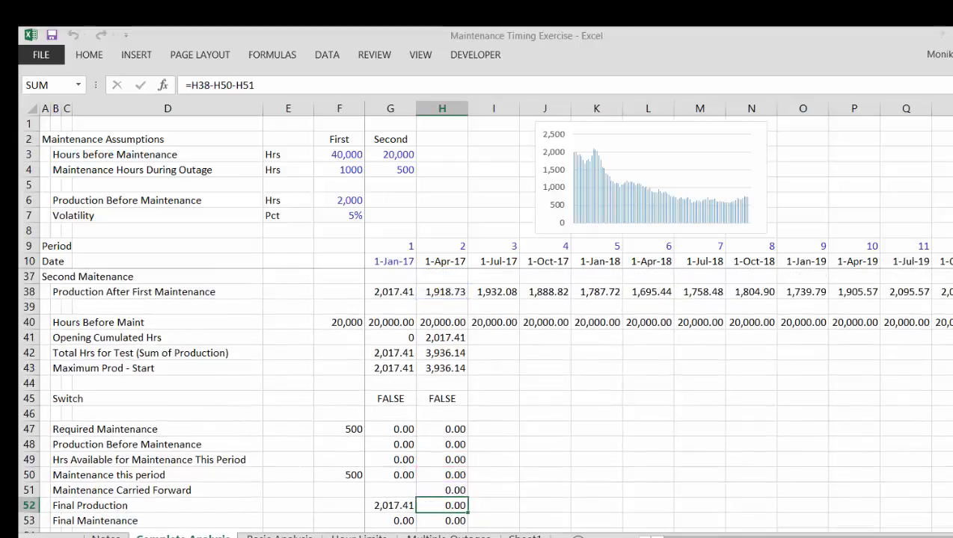
key(Return)
key(Down)
key(Down)
key(Down)
key(Down)
key(Down)
key(Down)
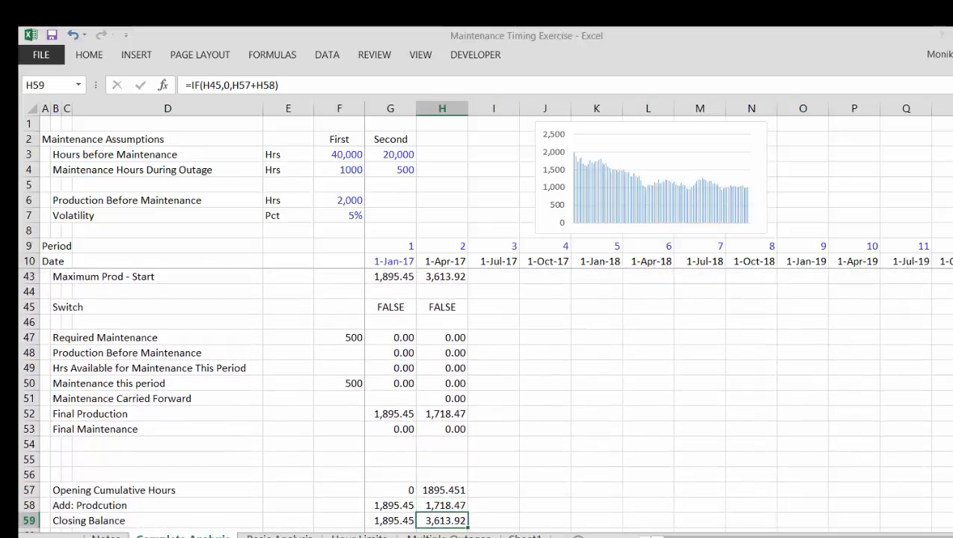
- Delete the blank rows 55 and 56 above the second section's Opening Cumulative Hours row
key(Up)
key(Up)
key(Up)
key(Up)
key(Up)
key(Down)
key(shift+space)
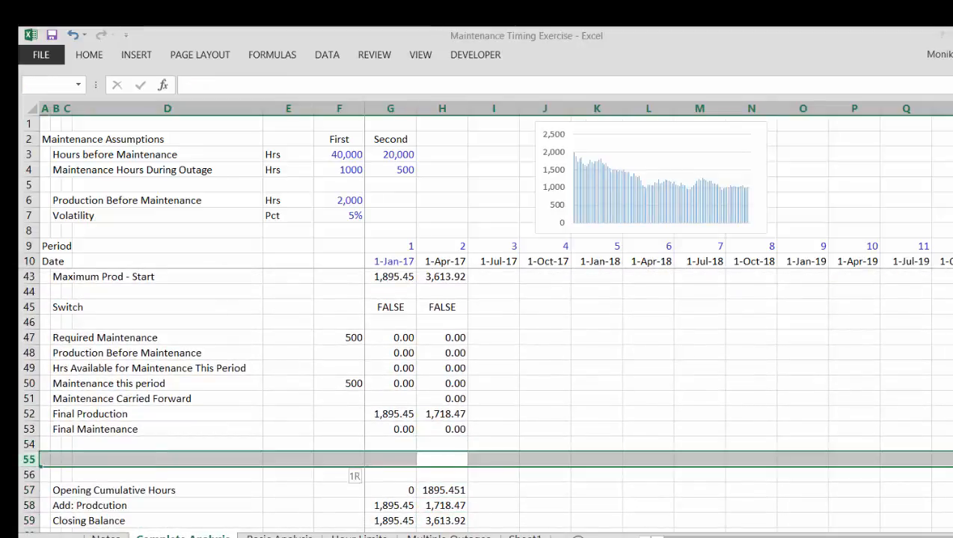
key(ctrl+minus)
key(ctrl+minus)
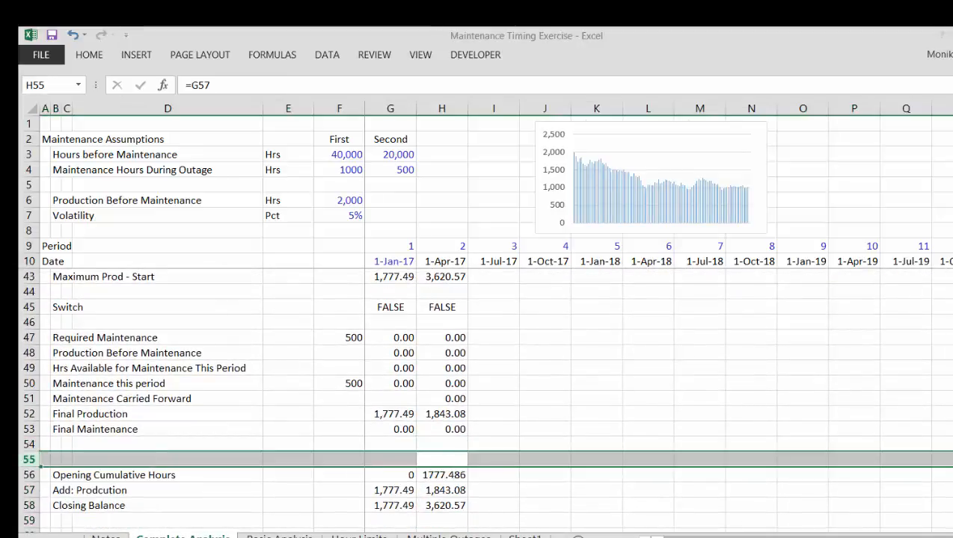
- Check the production formula in G56, between Opening Cumulative Hours and Closing Balance
key(Right)
key(Left)
key(Left)
key(Down)
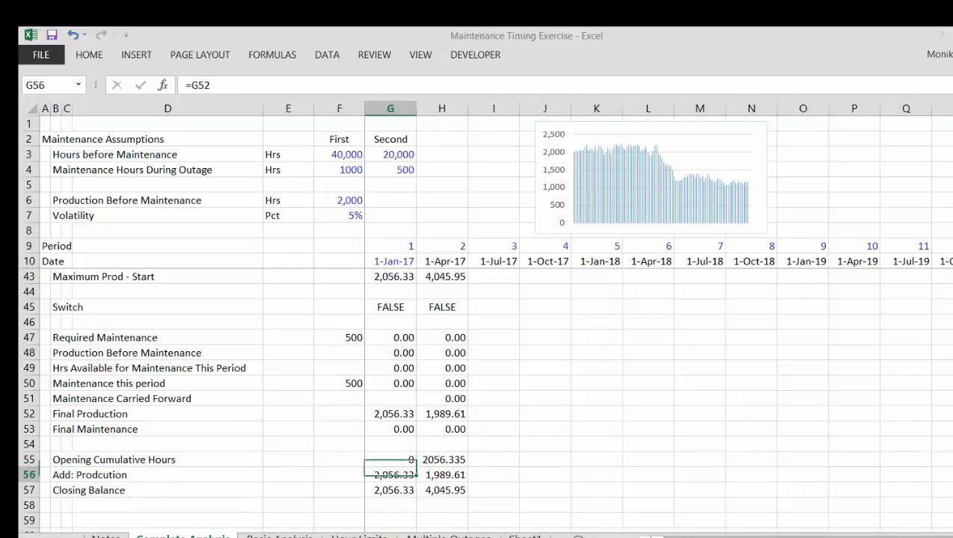
key(F2)
key(ctrl+Return)
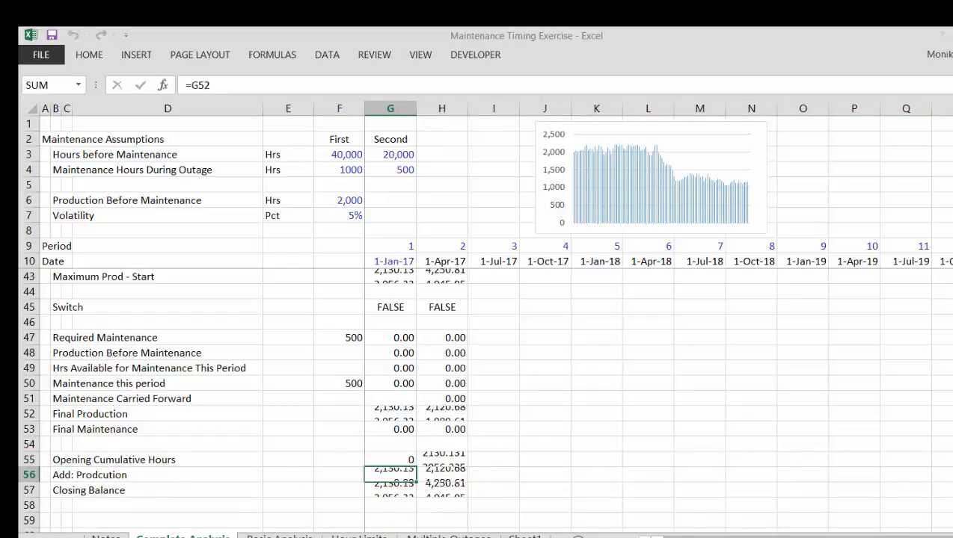
- Extend the second maintenance section's formulas in H41:H57, from Opening Cumulated Hrs through Closing Balance, across all remaining periods
key(Right)
key(Up)
key(Up)
key(Up)
key(Up)
key(Up)
key(Up)
key(Up)
key(Up)
key(Up)
key(Up)
key(Up)
key(Up)
key(Up)
key(Up)
key(Up)
key(Up)
key(Up)
key(Up)
key(Up)
key(Up)
key(Up)
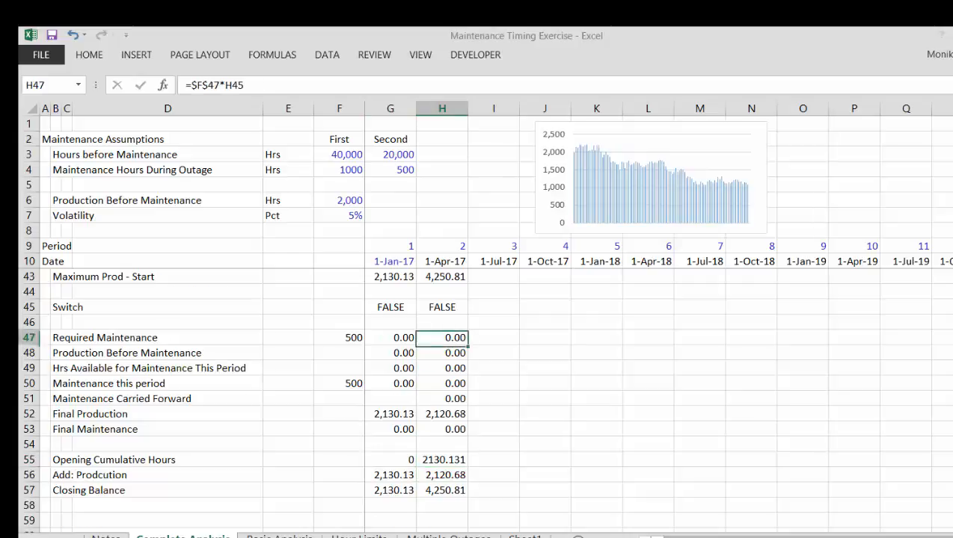
key(Down)
key(Down)
key(Down)
key(Down)
key(Down)
key(Down)
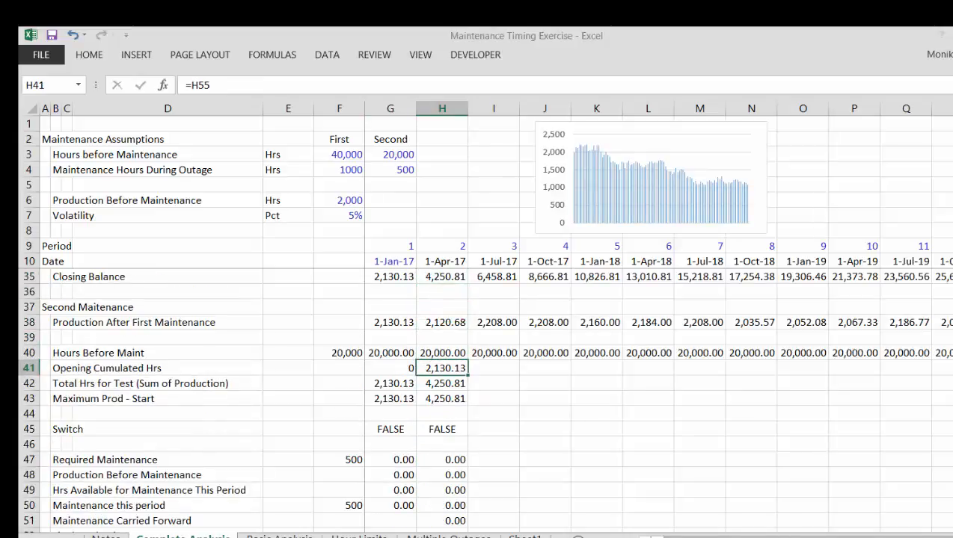
key(shift+Down)
key(shift+Down)
key(shift+Down)
key(shift+Down)
key(shift+Down)
key(shift+Down)
key(shift+Down)
key(shift+Down)
key(shift+Down)
key(shift+Down)
key(shift+Down)
key(shift+Down)
key(shift+Down)
key(shift+Down)
key(shift+Down)
key(shift+Down)
key(shift+Down)
key(shift+Down)
key(shift+Down)
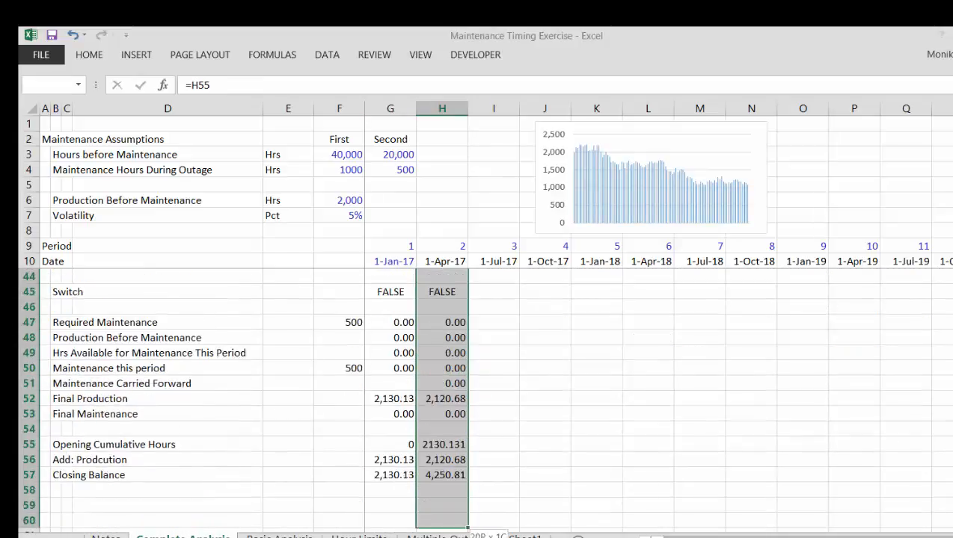
key(shift+Up)
key(shift+Up)
key(shift+Up)
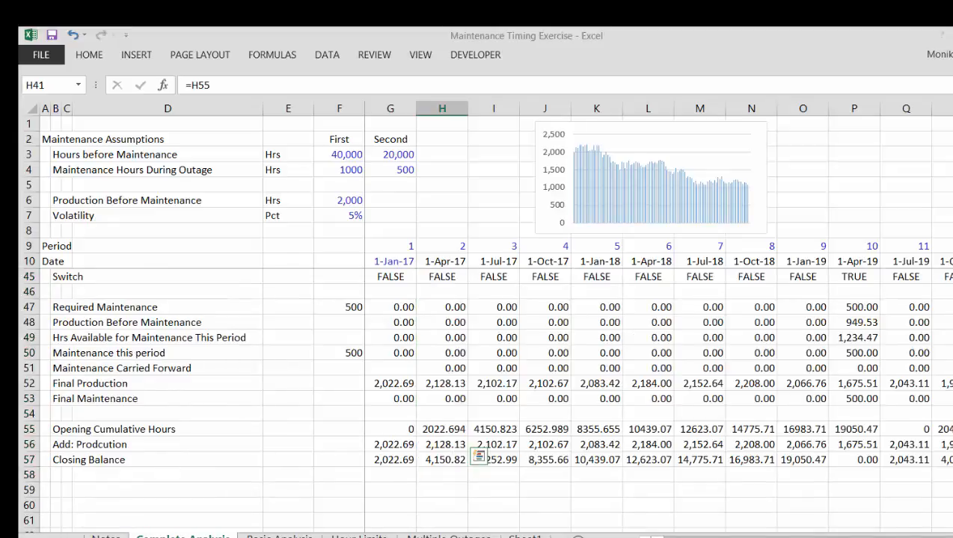
- Examine the extended second maintenance section across the periods, along with the first section's rows above it
key(Left)
key(Left)
key(Left)
key(Left)
key(Left)
key(Left)
key(Left)
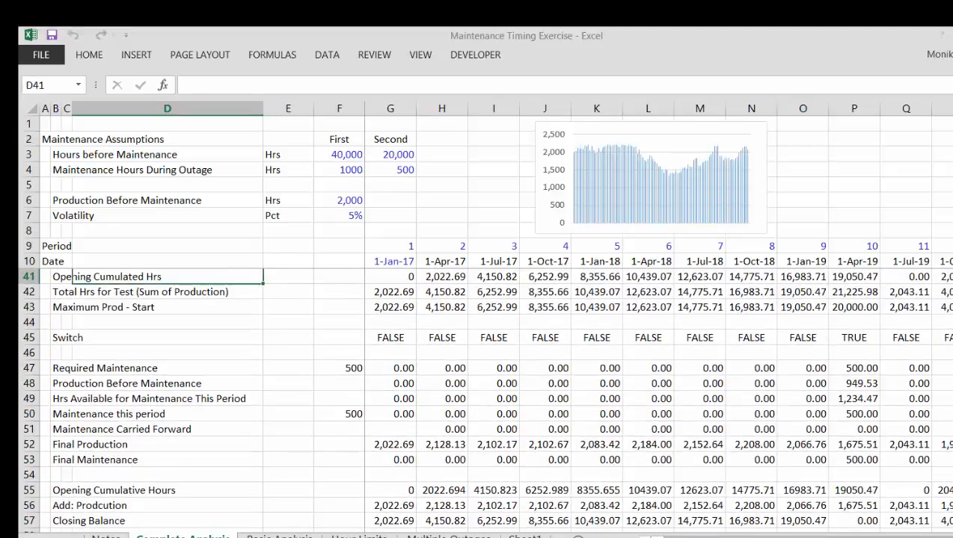
key(Page_Up)
key(Page_Up)
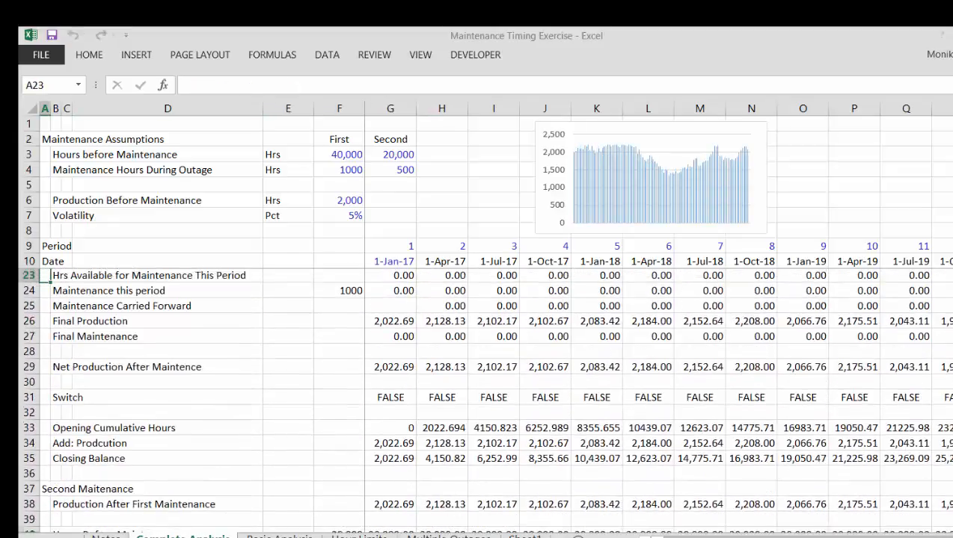
- Return to the Production and first maintenance rows and recalculate the model to generate a new production series
key(Down)
key(Down)
key(Down)
key(Down)
key(Down)
key(Down)
key(Down)
key(Down)
key(Down)
key(Down)
key(Down)
key(Down)
key(Down)
key(Down)
key(Down)
key(Down)
key(Down)
key(Down)
key(Down)
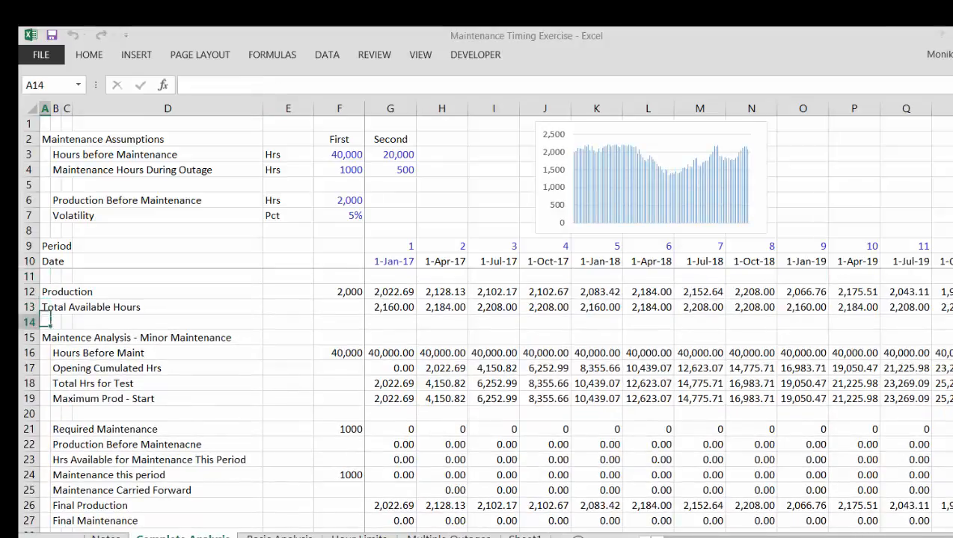
key(F9)
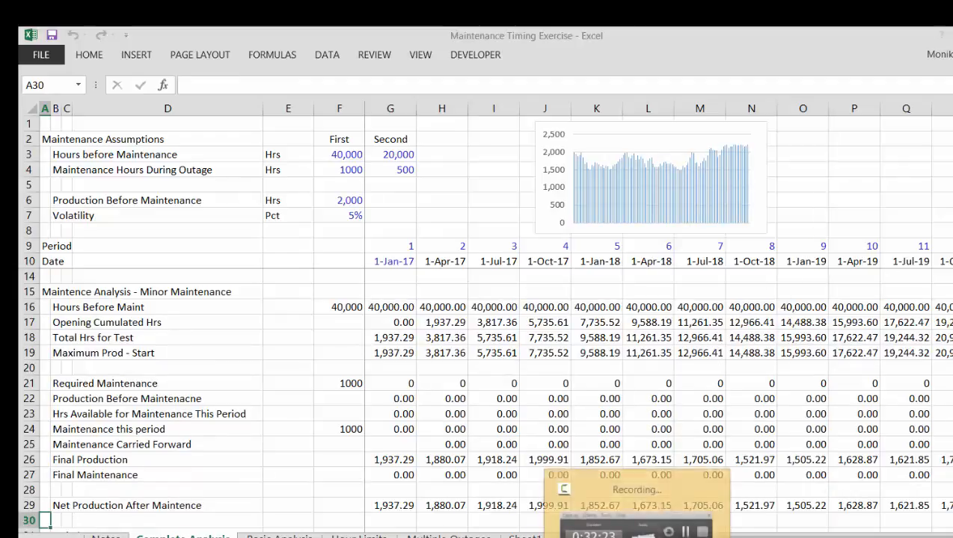
click(634, 528)
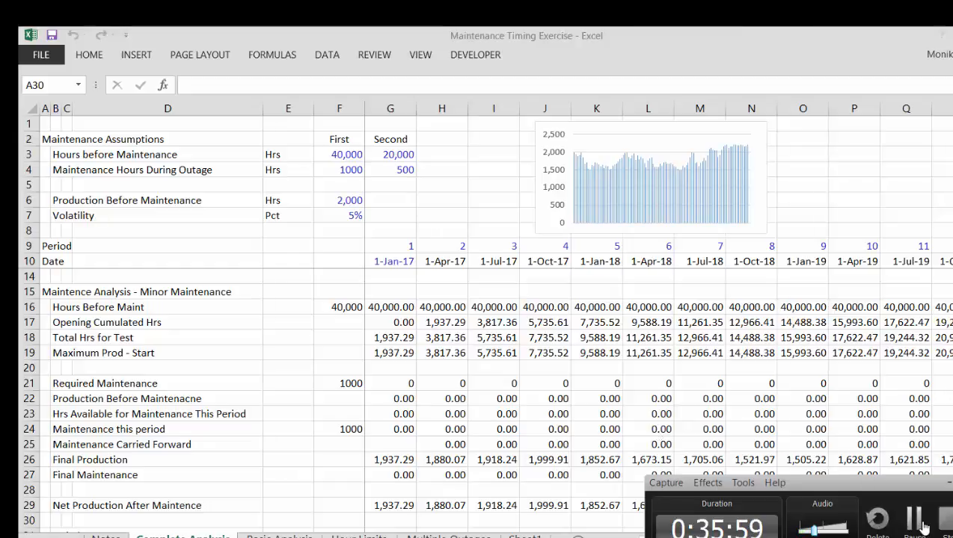